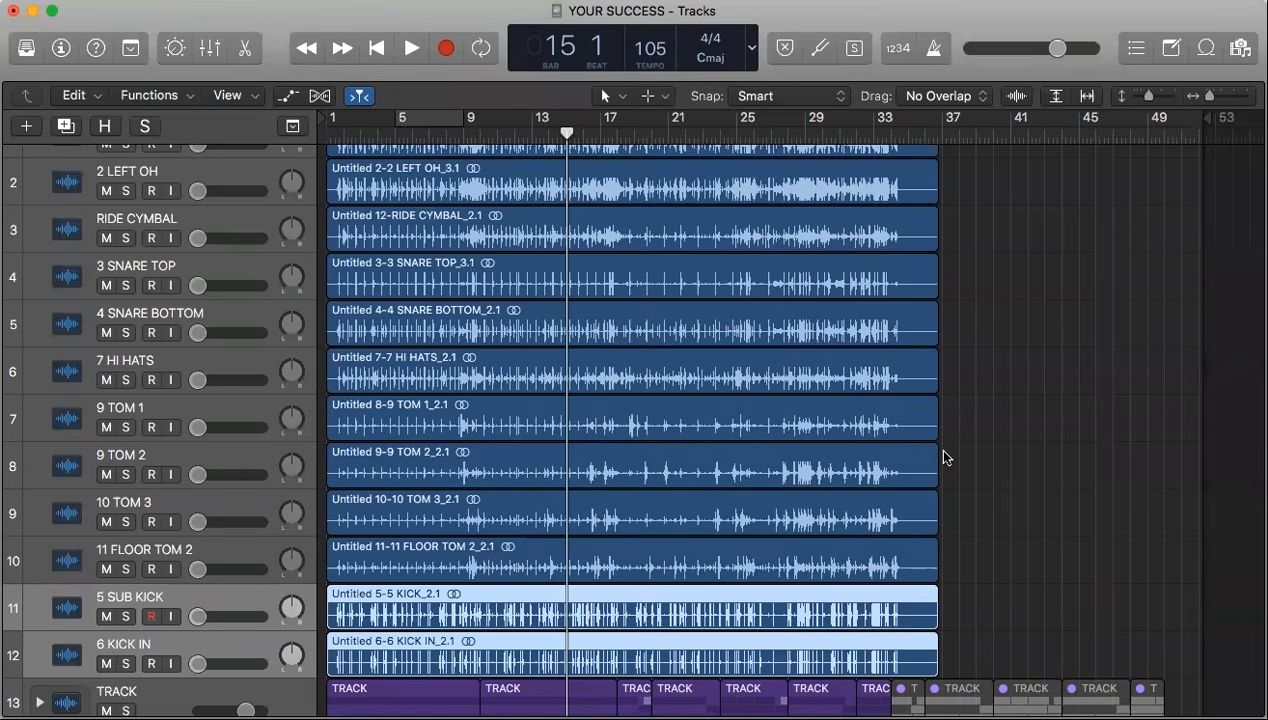
scroll(944, 457, up, 2)
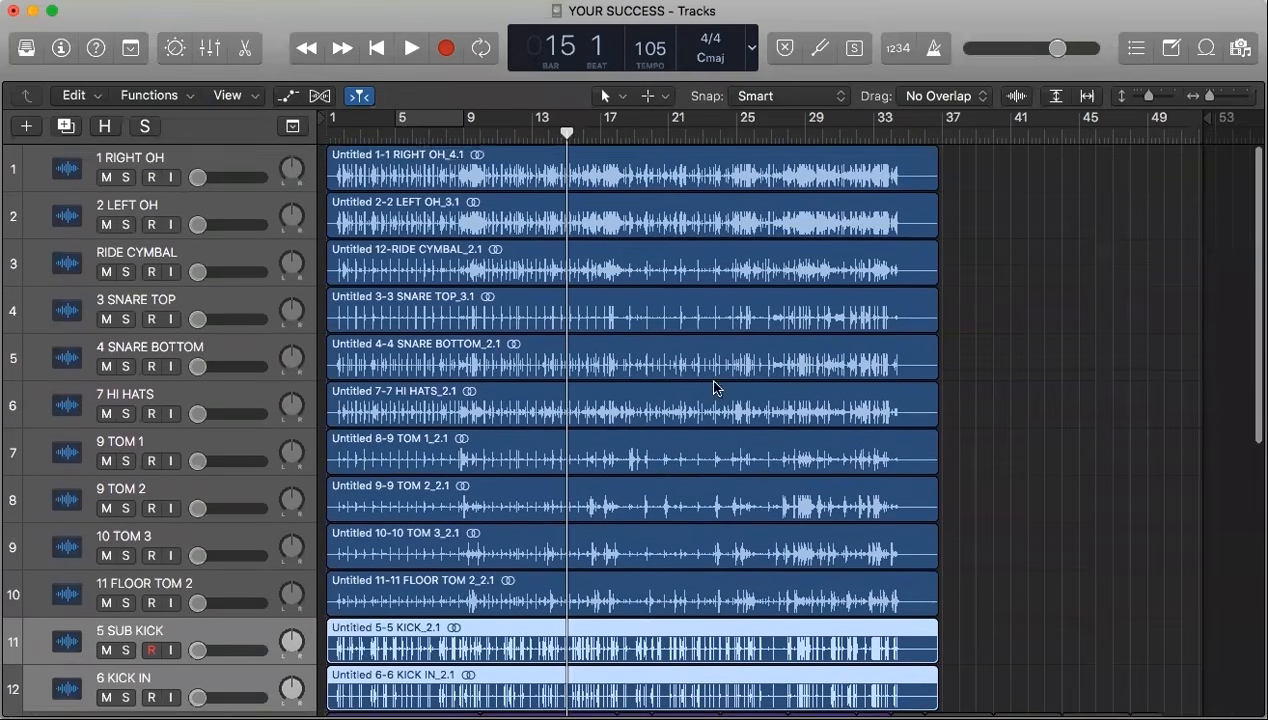
scroll(194, 476, down, 2)
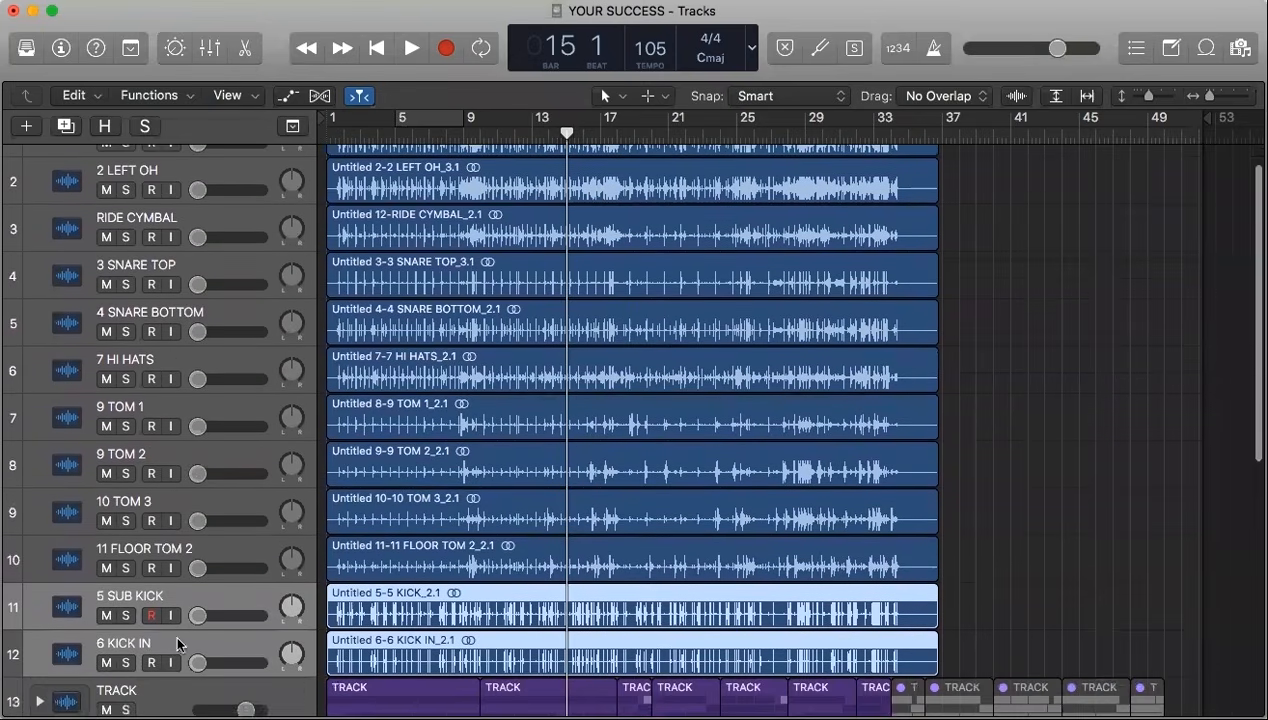
click(260, 688)
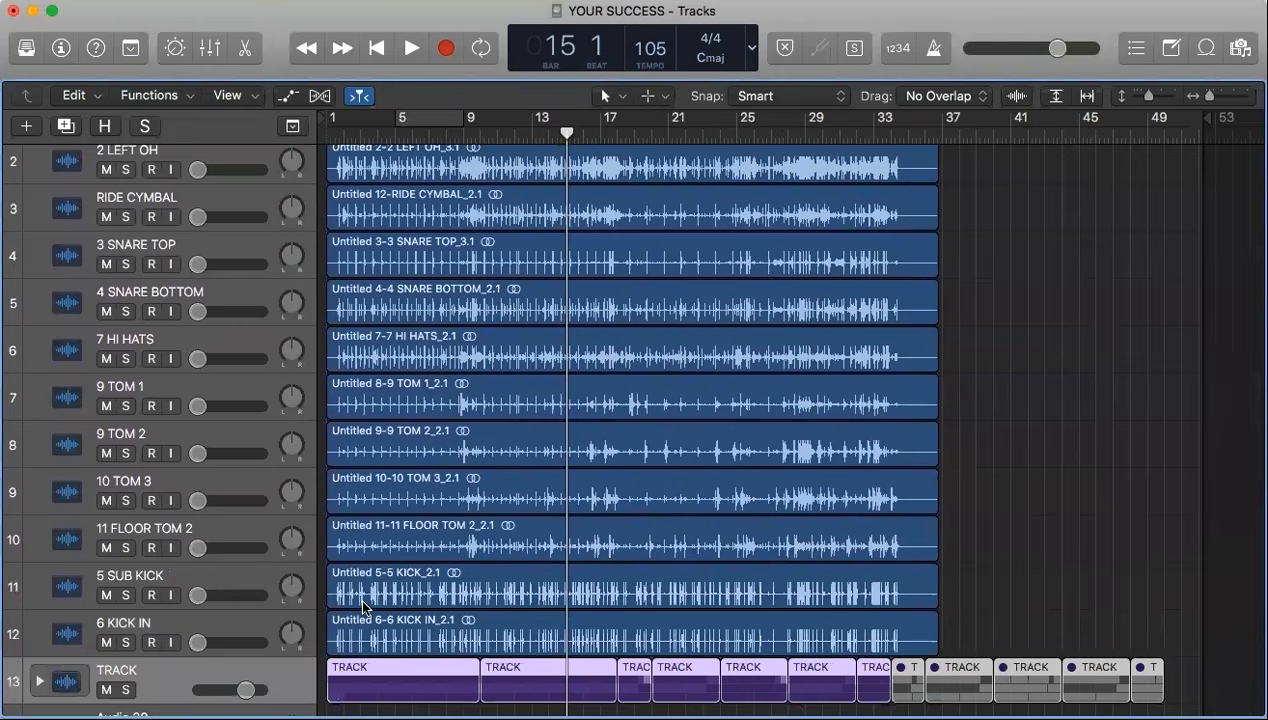
scroll(237, 567, up, 2)
click(179, 152)
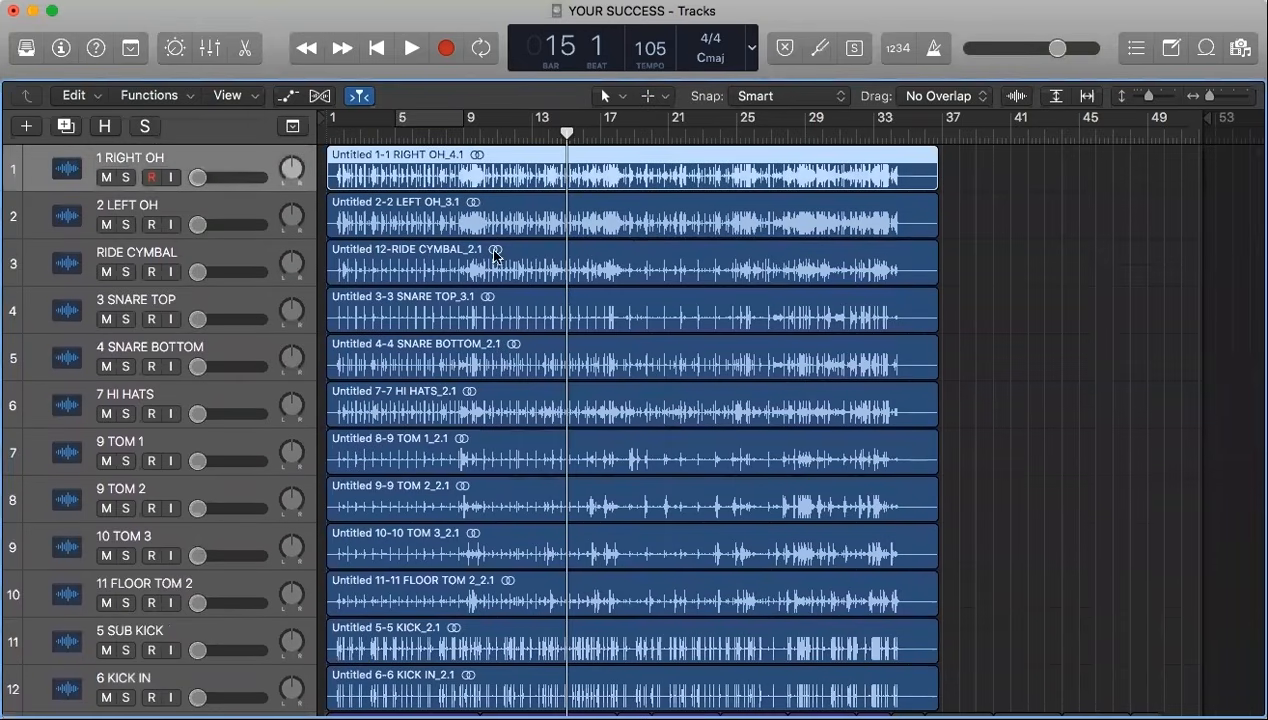
Select the 5 SUB KICK and 6 KICK IN tracks and play the project with cycle enabled over bars 5 to 9.
key(Return)
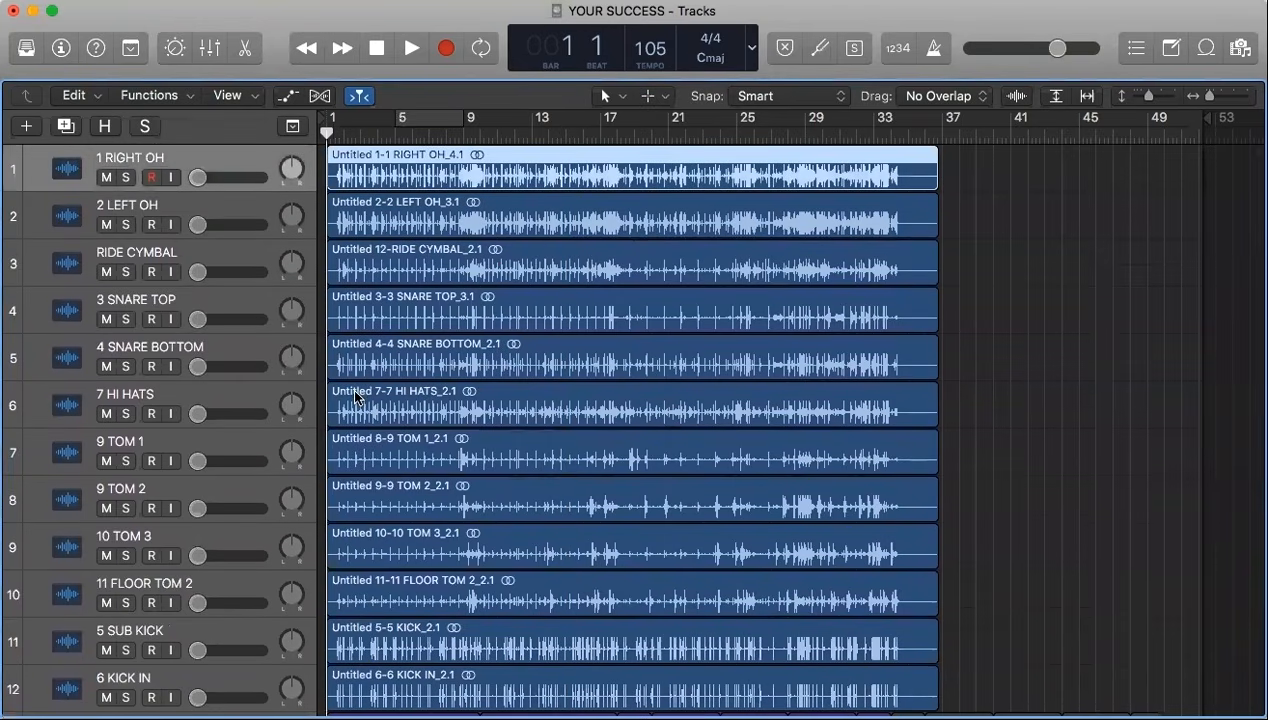
scroll(401, 271, down, 1)
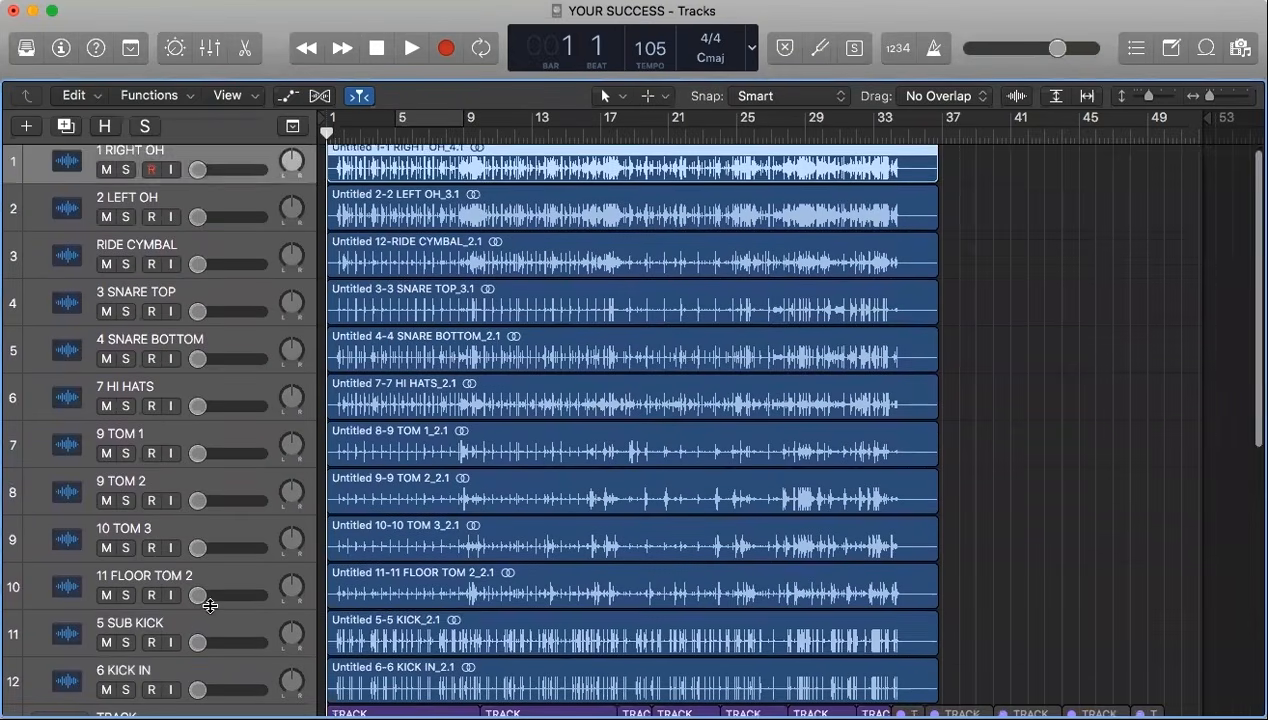
click(200, 625)
shift+click(183, 683)
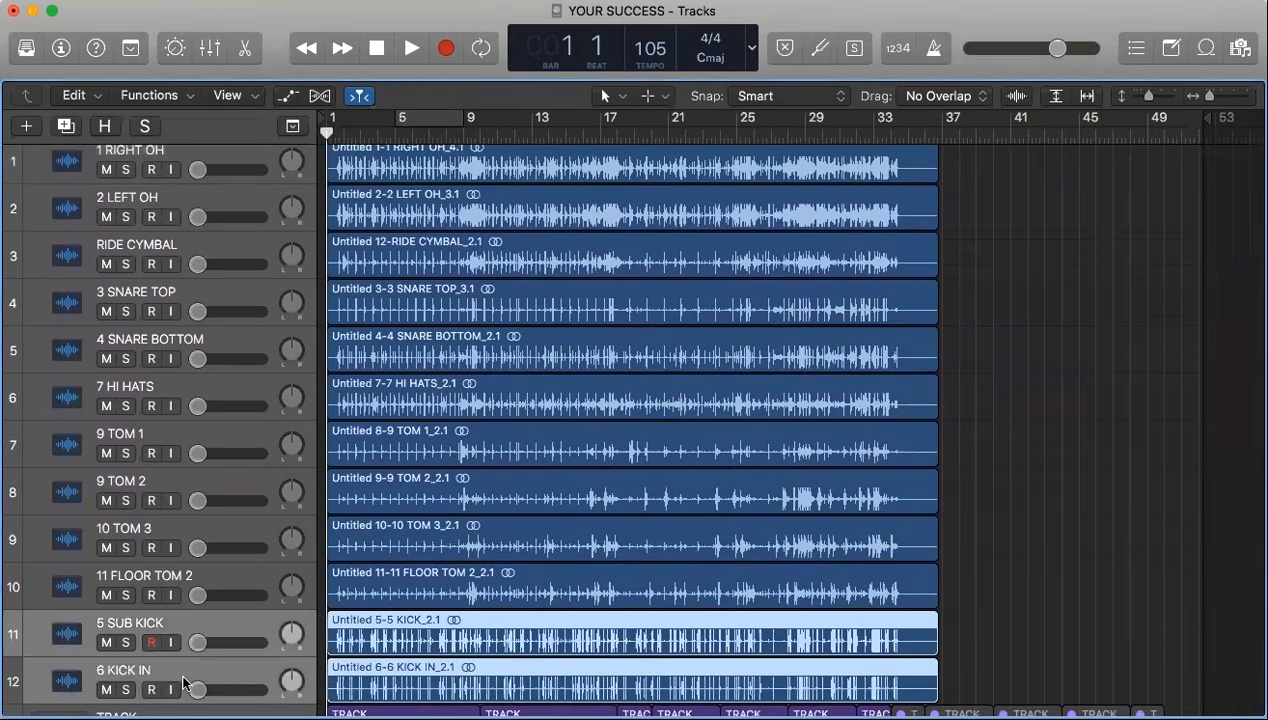
click(434, 122)
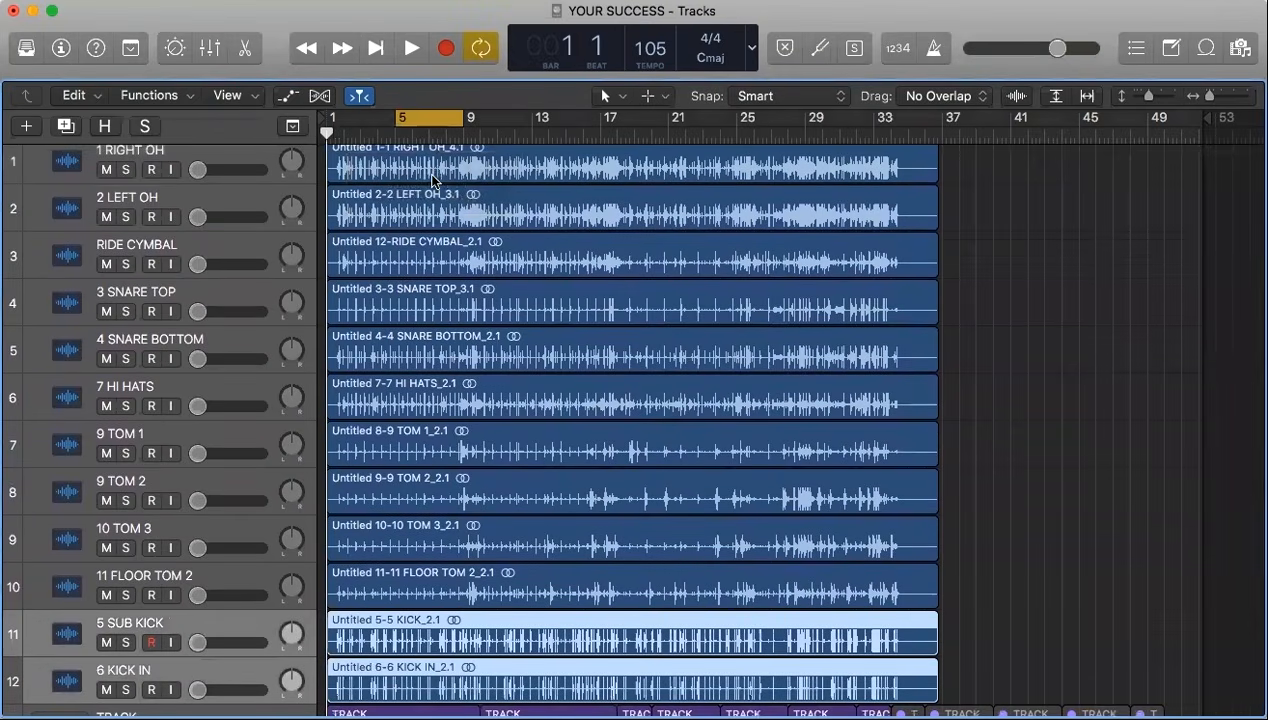
key(space)
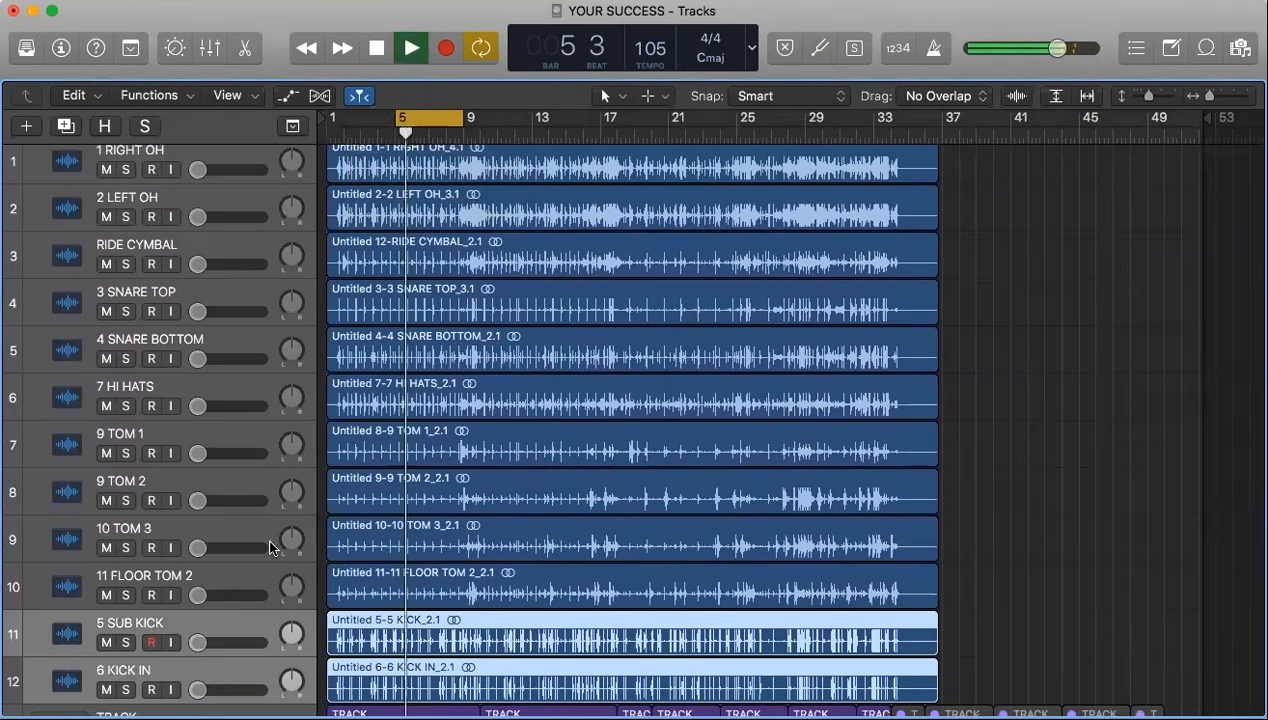
drag(200, 643, 197, 643)
click(217, 650)
click(215, 662)
shift+click(217, 616)
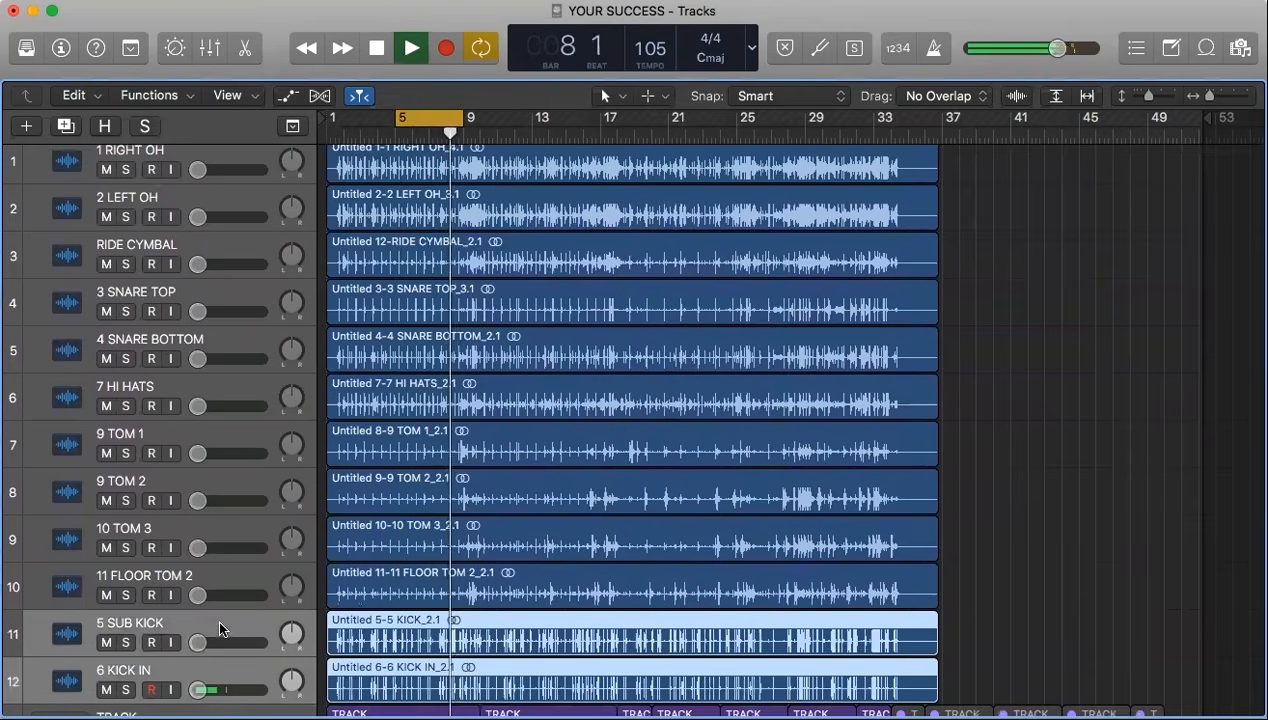
drag(199, 689, 232, 689)
click(225, 627)
drag(200, 642, 208, 642)
click(212, 690)
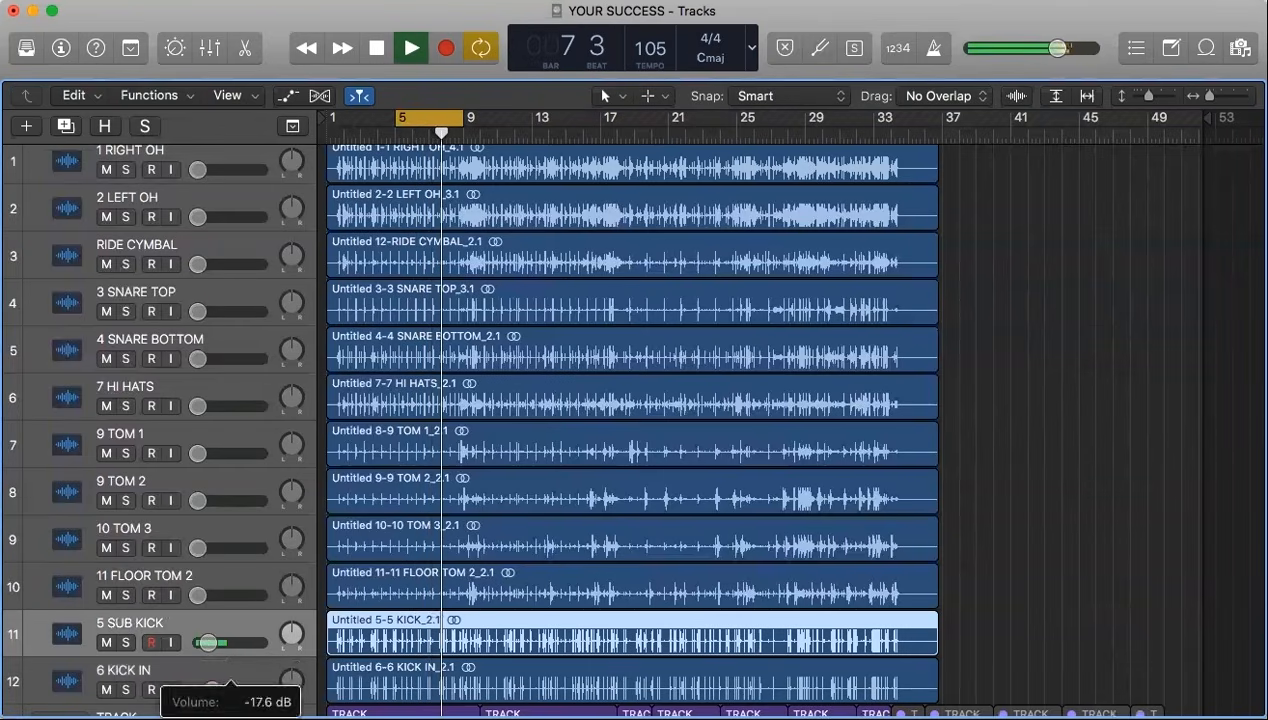
click(208, 642)
drag(208, 642, 168, 637)
drag(211, 690, 112, 666)
Select both kick tracks and raise their volumes together to -6.8 dB.
click(199, 645)
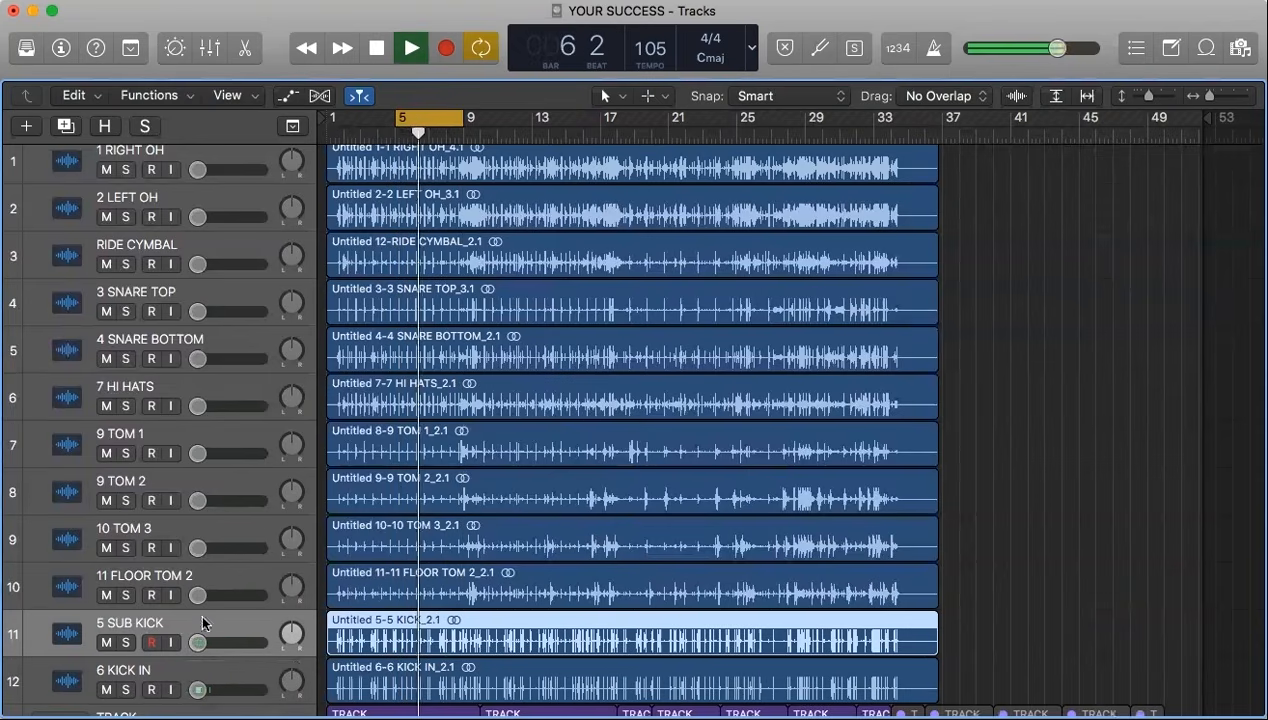
shift+click(196, 674)
drag(199, 690, 213, 690)
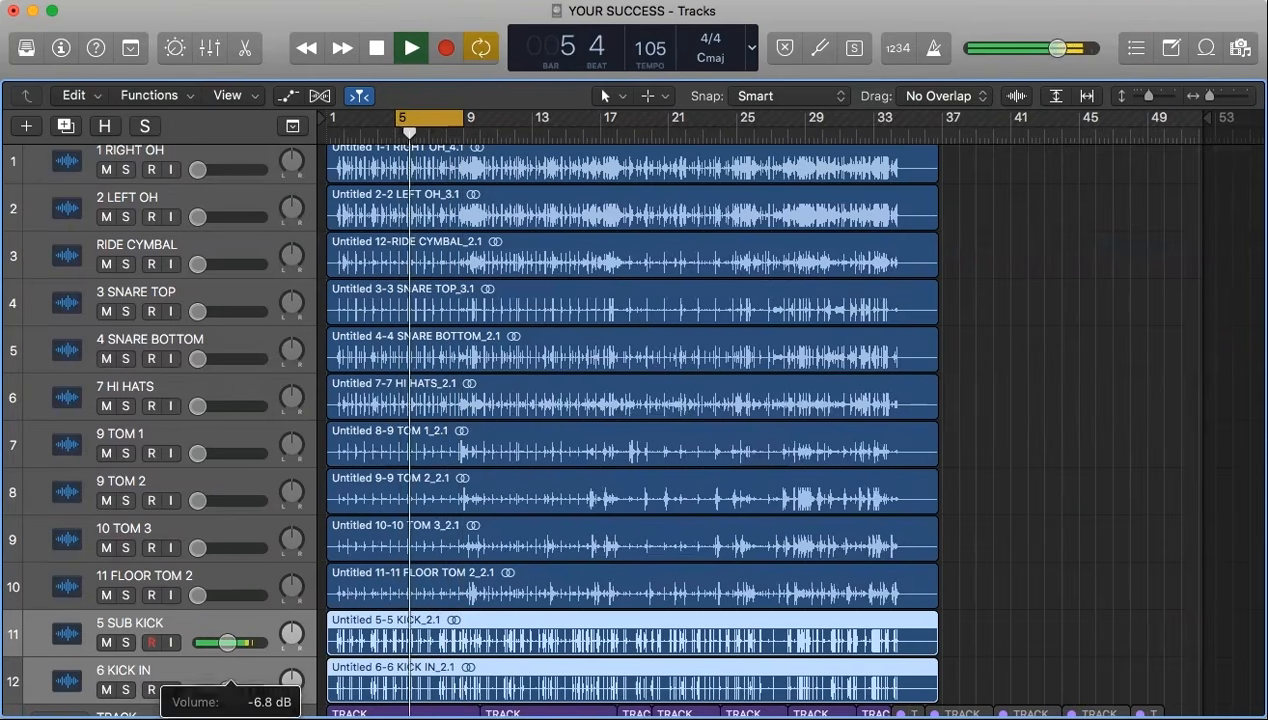
Solo the 5 SUB KICK and 6 KICK IN tracks in turn to compare their sound.
click(128, 640)
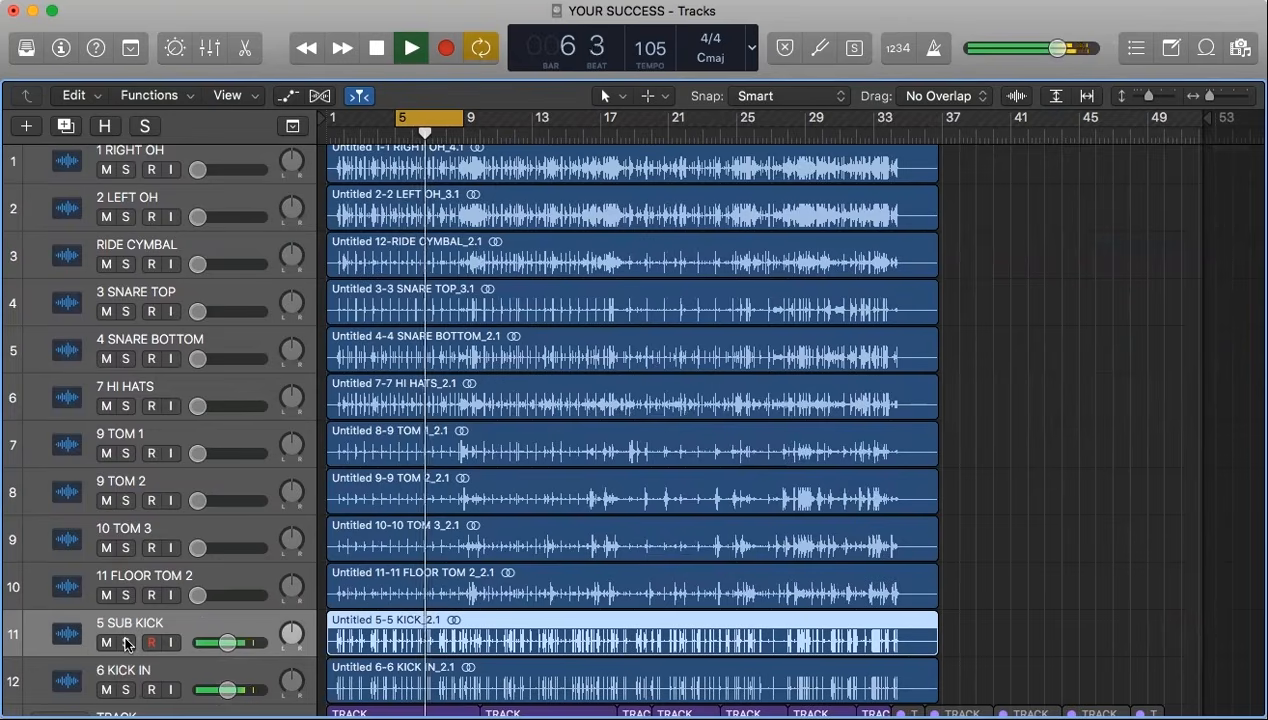
click(125, 689)
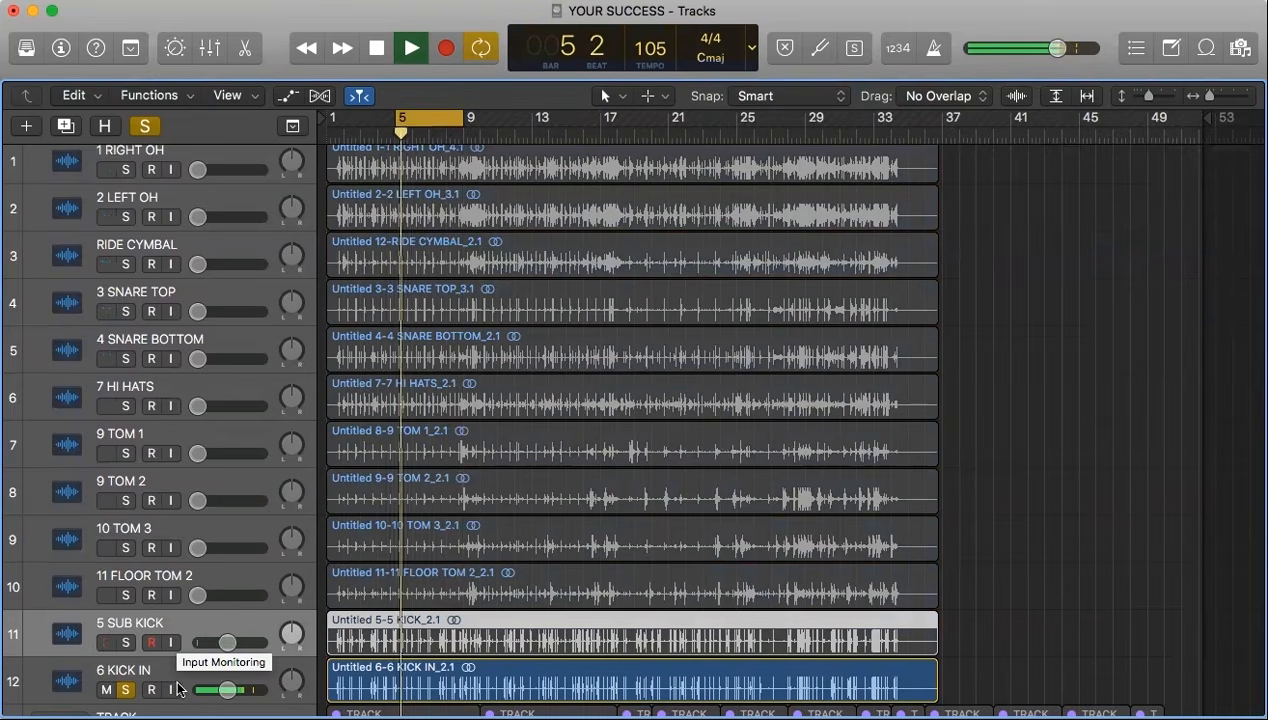
click(125, 689)
click(125, 642)
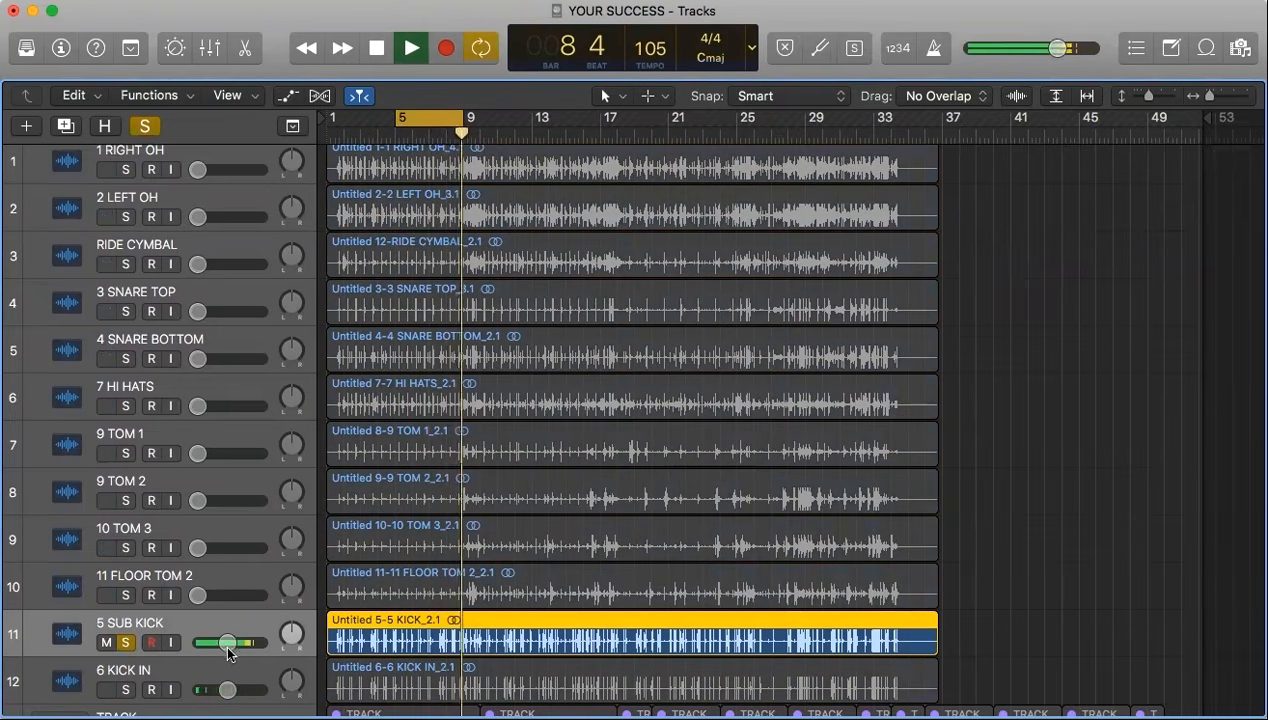
Lower the 5 SUB KICK volume to -14.0 dB with both kicks soloed, and unsolo the two tracks together.
click(125, 689)
drag(215, 639, 217, 642)
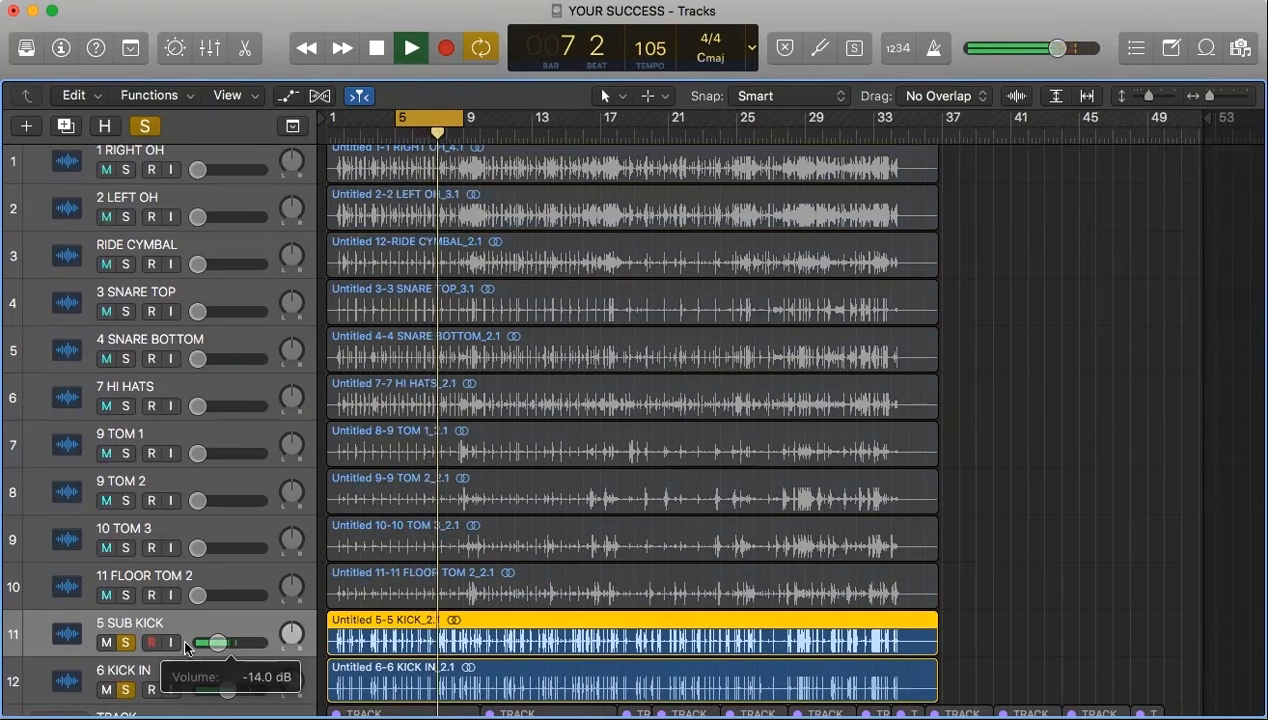
shift+click(163, 656)
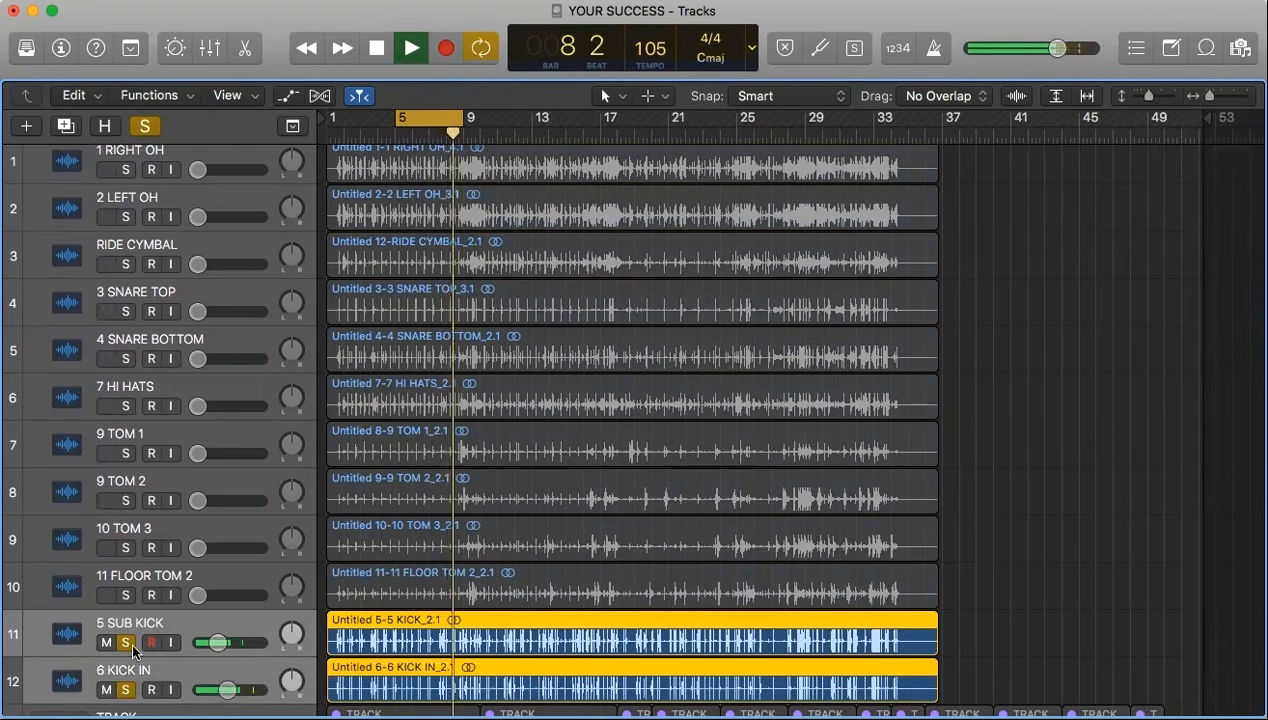
click(126, 643)
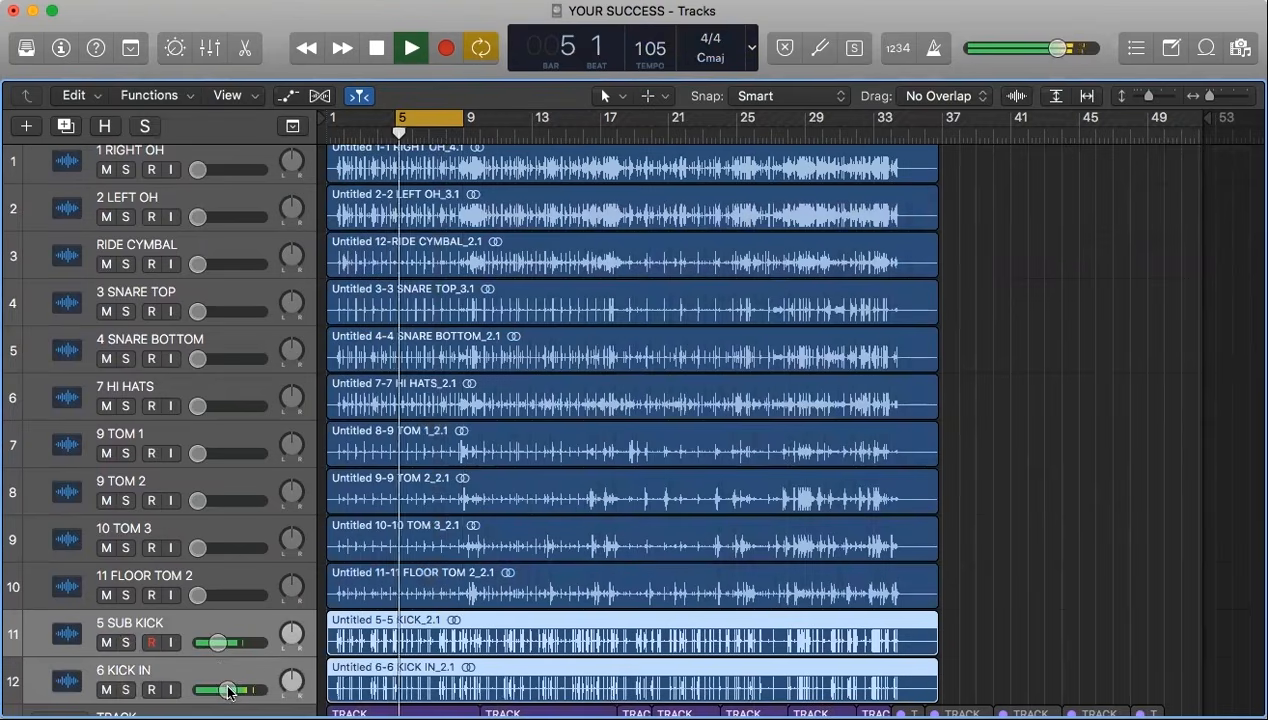
Raise both selected kick tracks together until 6 KICK IN sits at about -5.9 dB, and stop playback.
drag(228, 690, 230, 687)
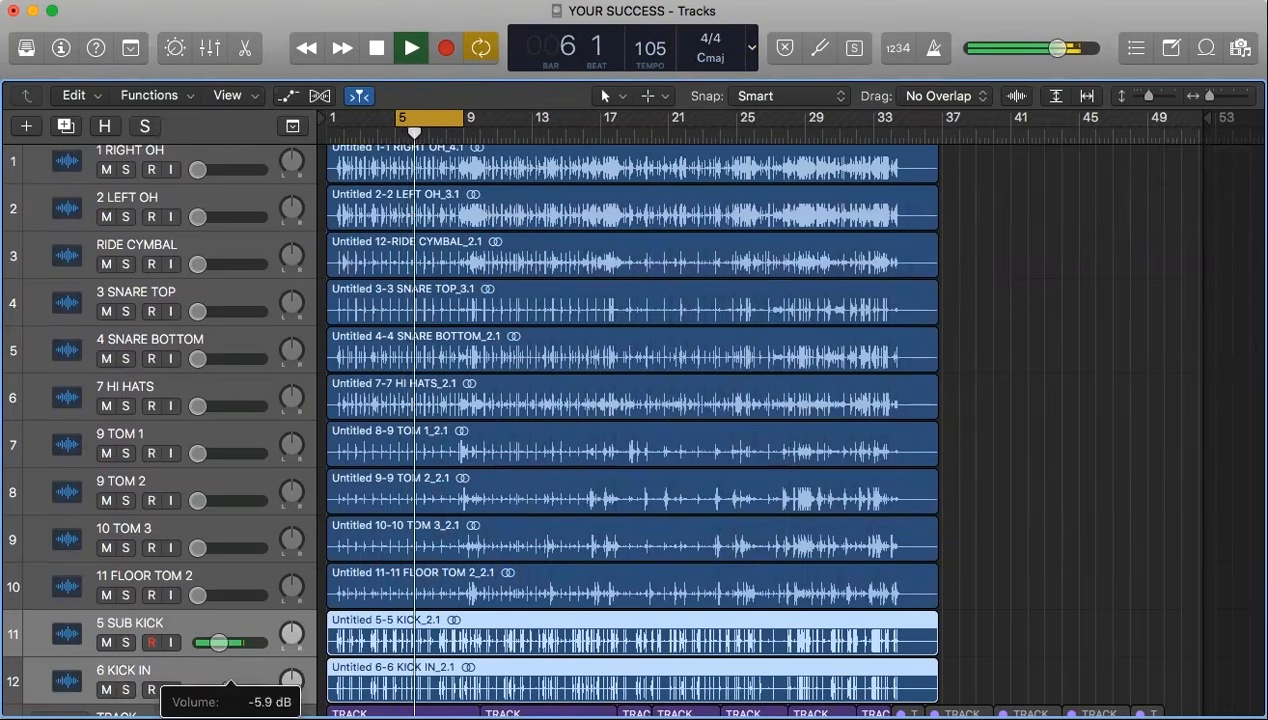
drag(230, 687, 239, 691)
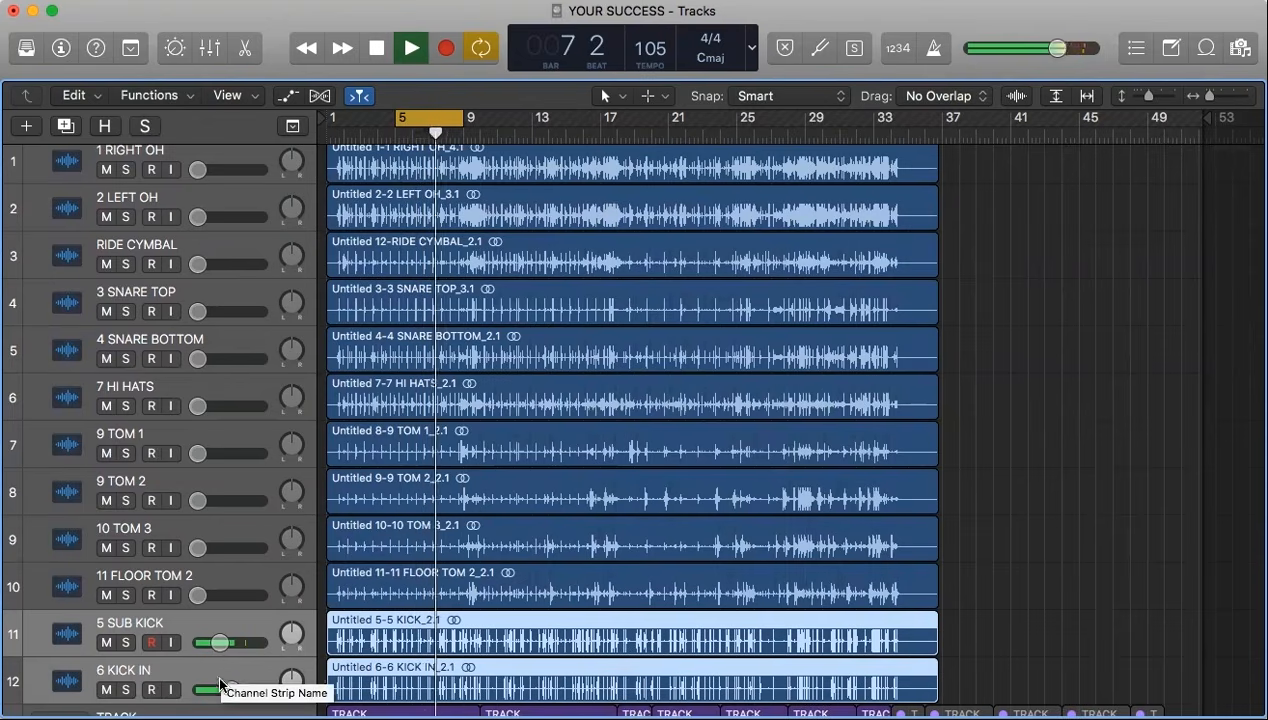
click(231, 690)
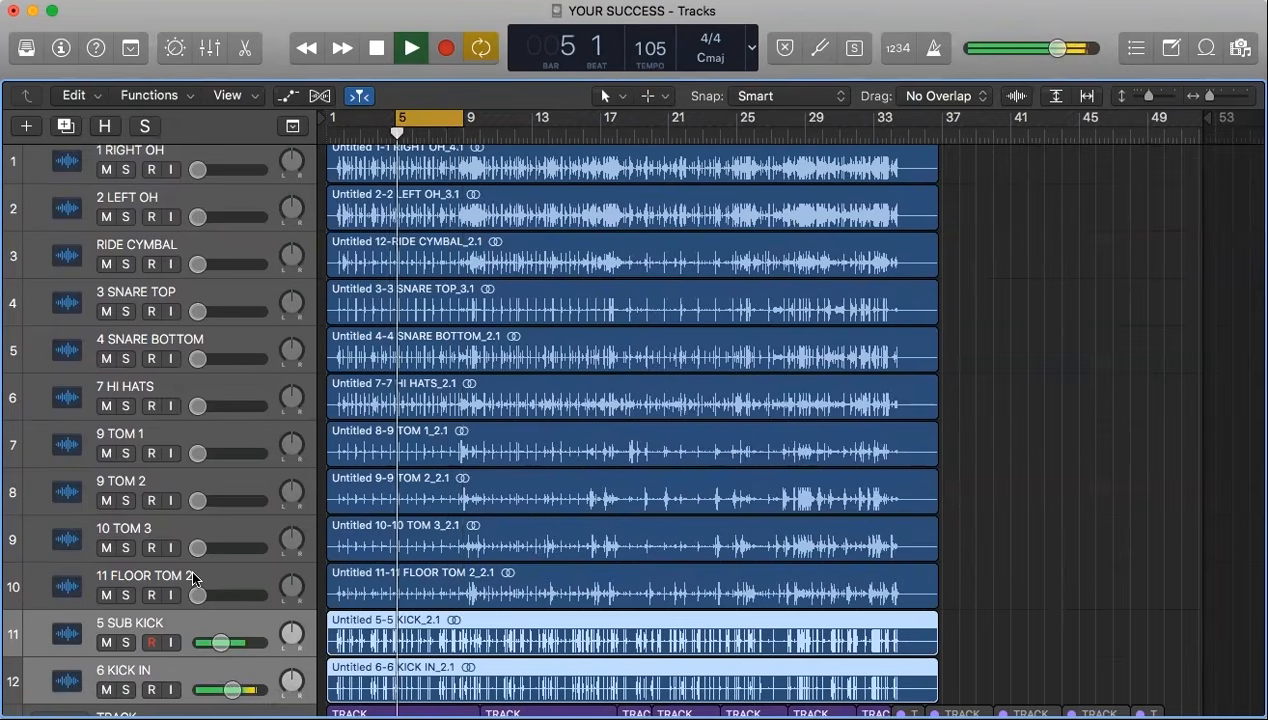
key(space)
Select 3 SNARE TOP and 4 SNARE BOTTOM and raise their volumes together during playback to just below the 6 KICK IN fader.
click(194, 331)
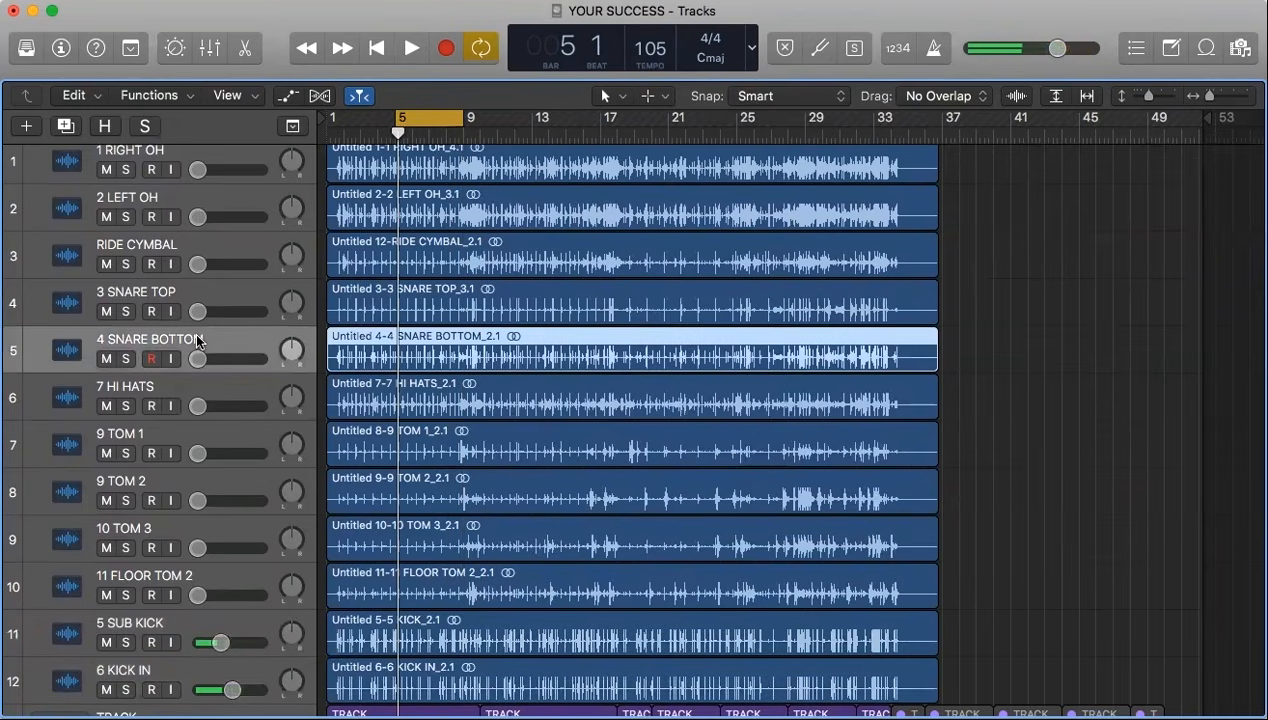
shift+click(188, 293)
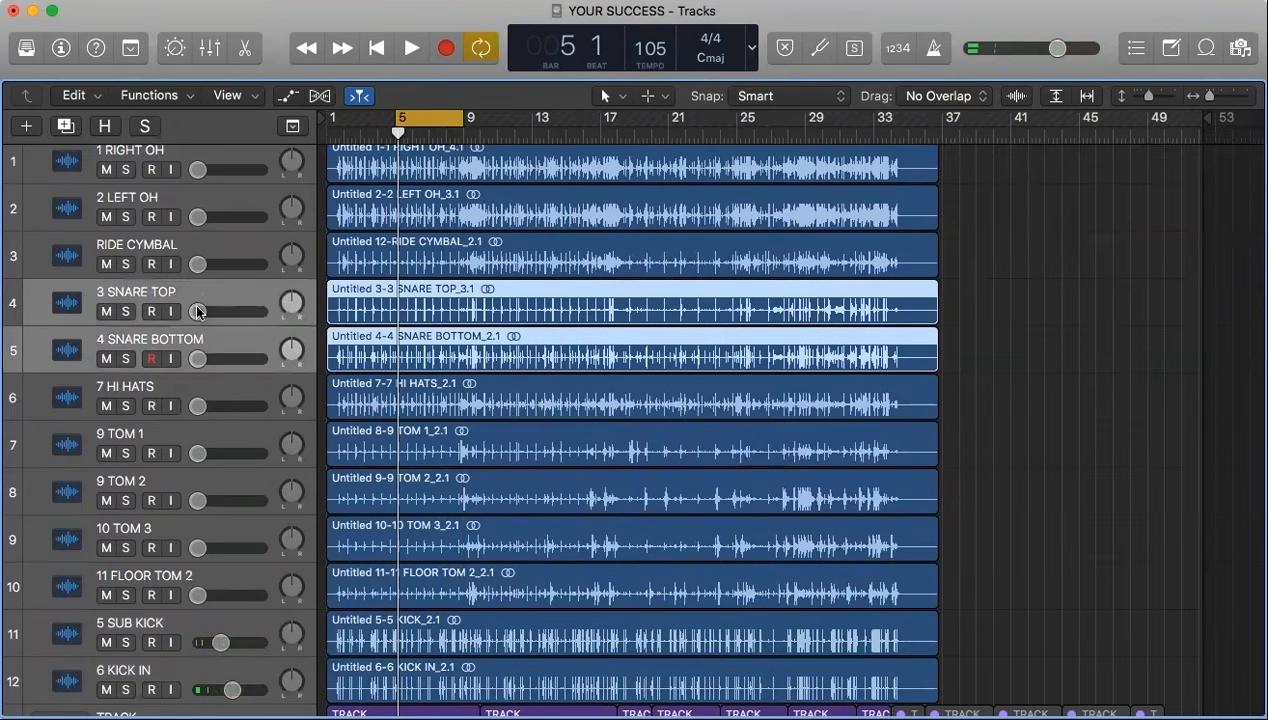
click(198, 312)
key(space)
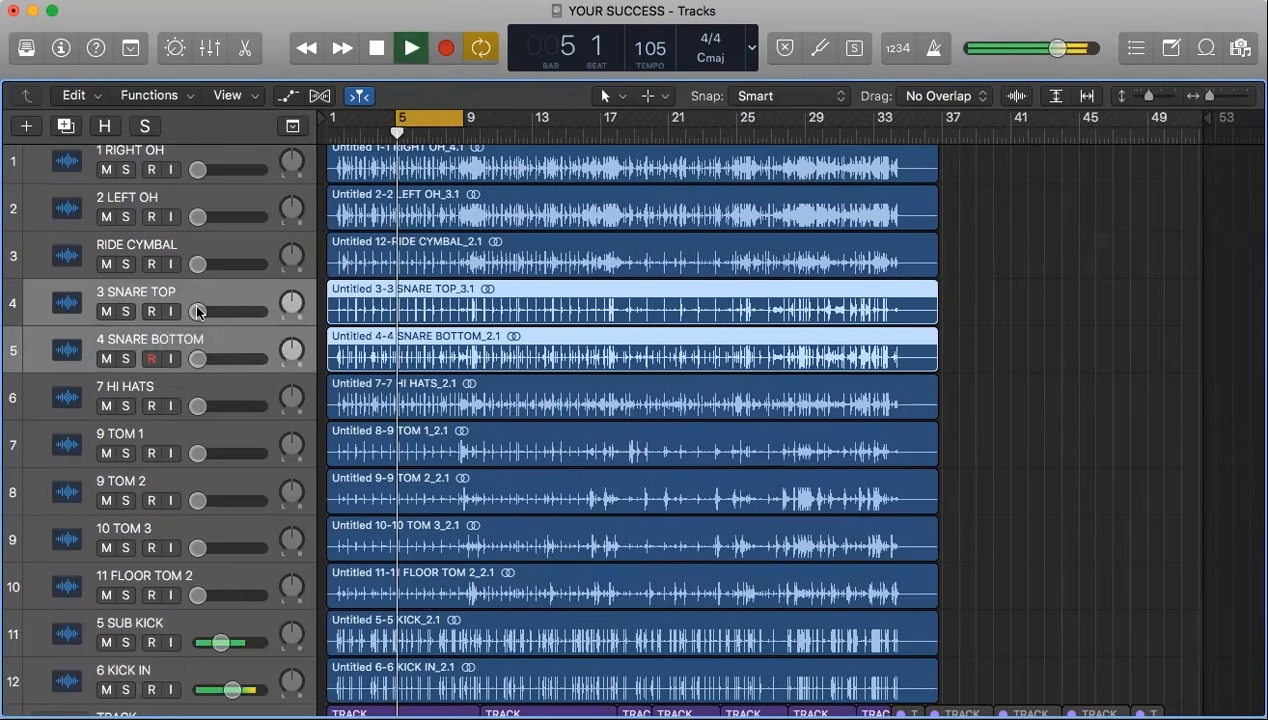
drag(198, 312, 227, 312)
Solo both snare tracks and lower only the 4 SNARE BOTTOM volume to -12.2 dB.
click(127, 359)
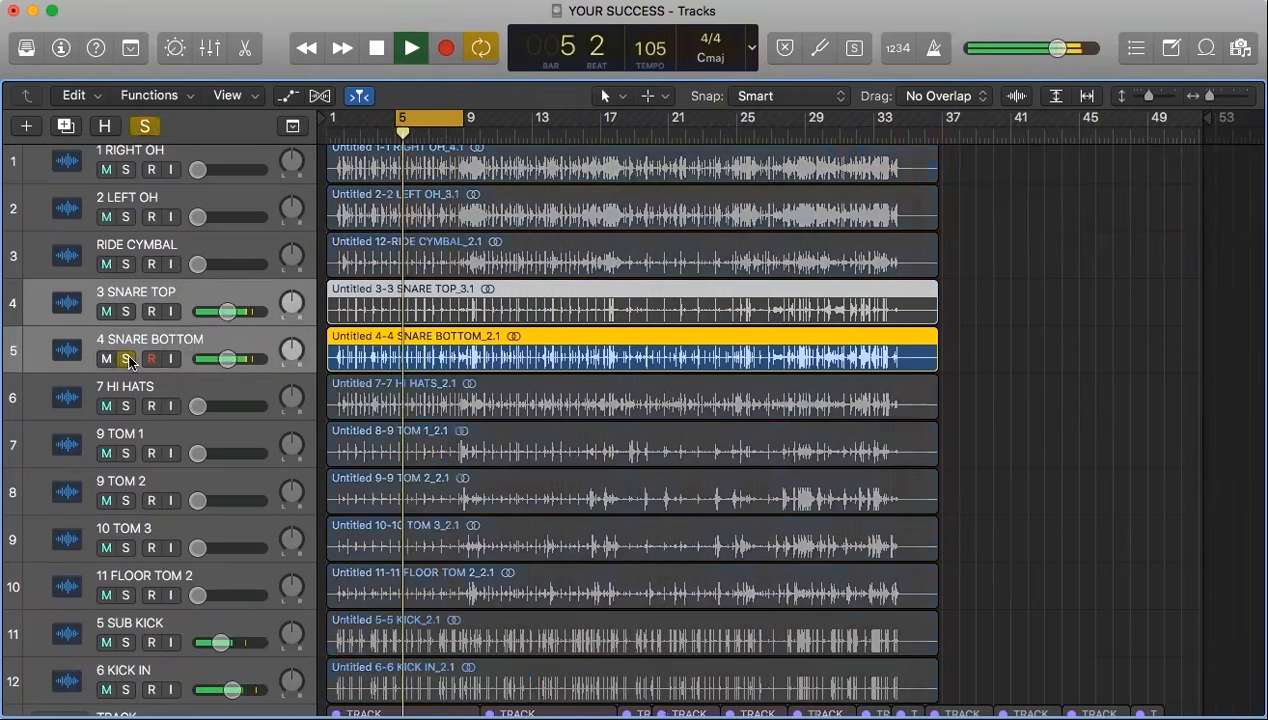
click(211, 331)
drag(227, 358, 219, 358)
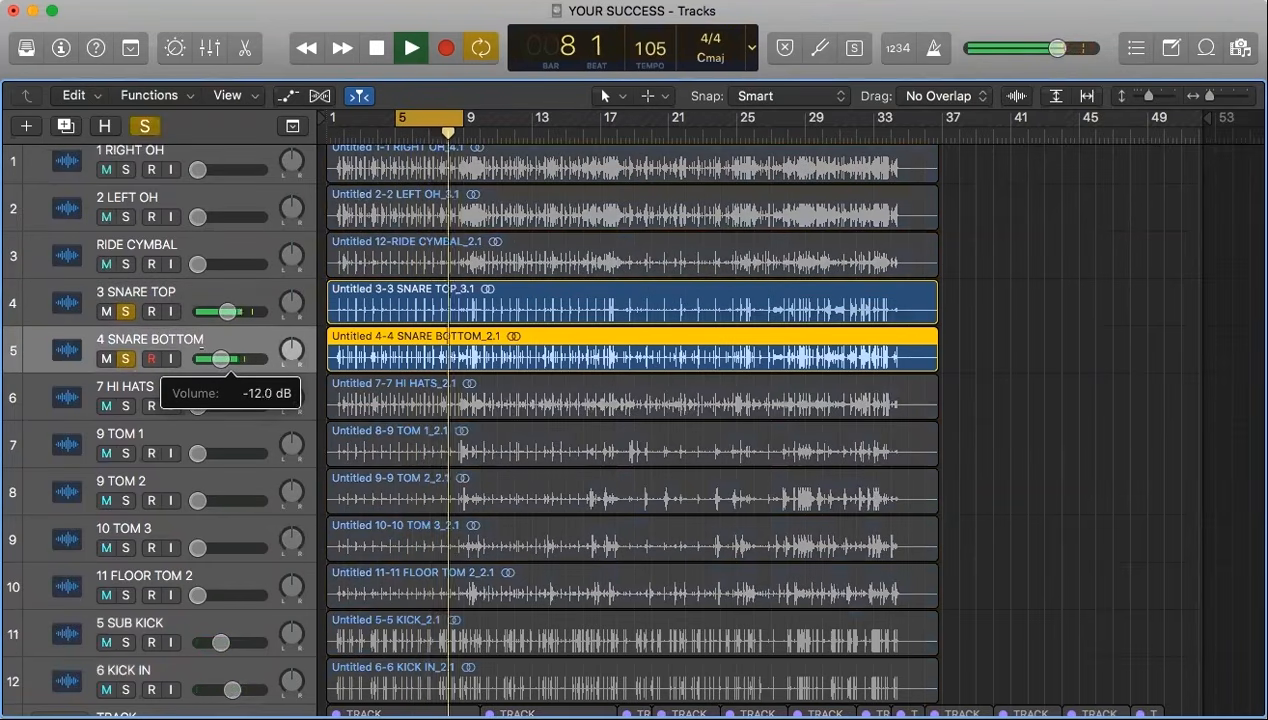
drag(219, 358, 219, 358)
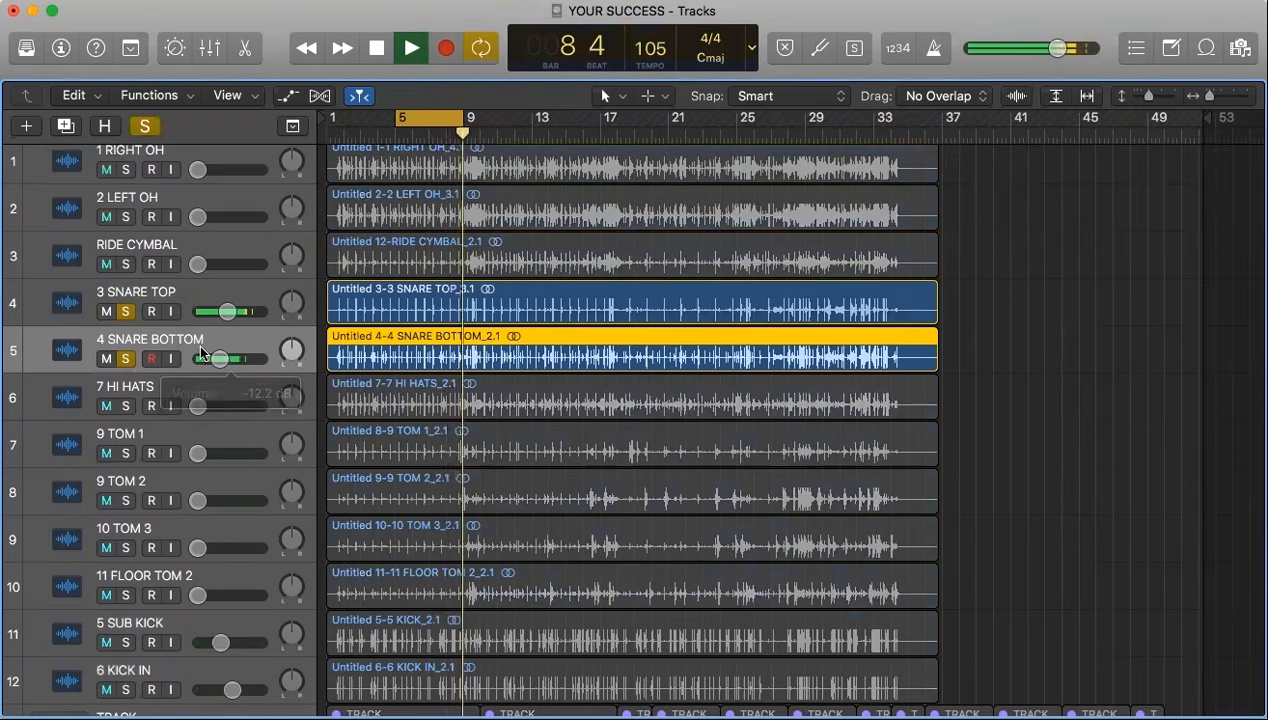
Raise both snare tracks together slightly and bring 4 SNARE BOTTOM alone back to -12.2 dB.
shift+click(215, 289)
drag(228, 311, 231, 311)
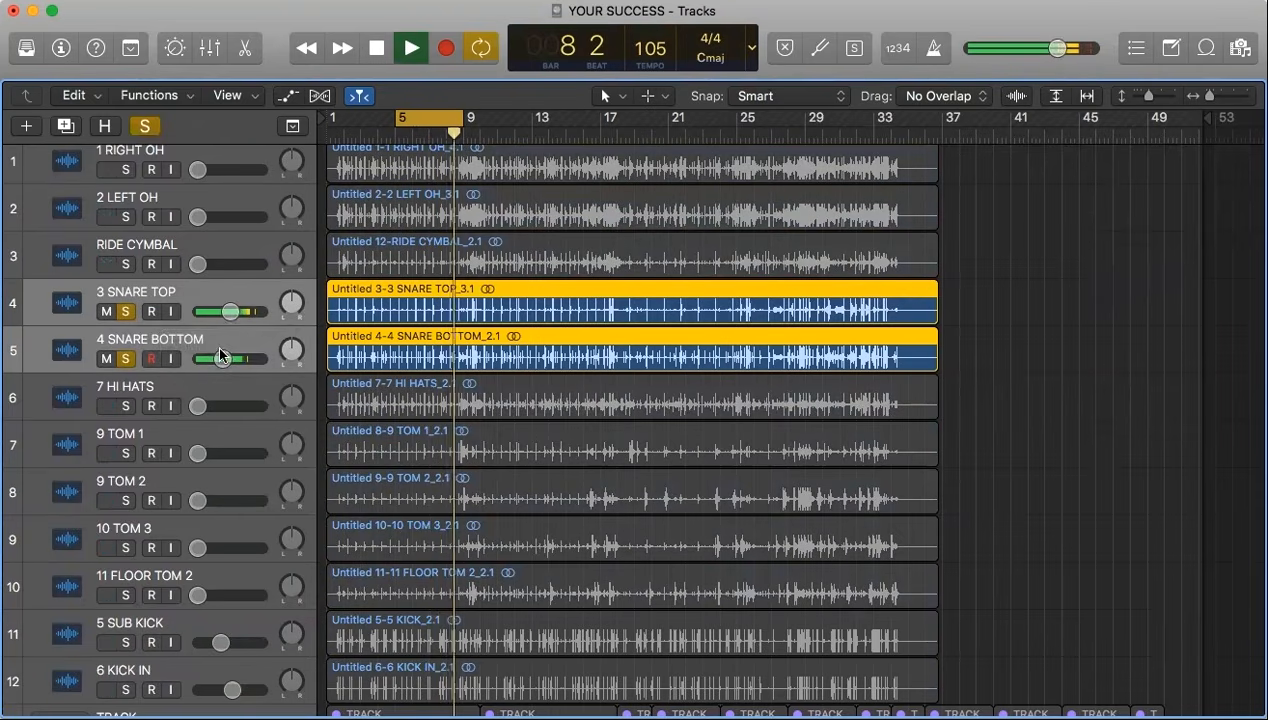
click(219, 333)
drag(221, 358, 221, 358)
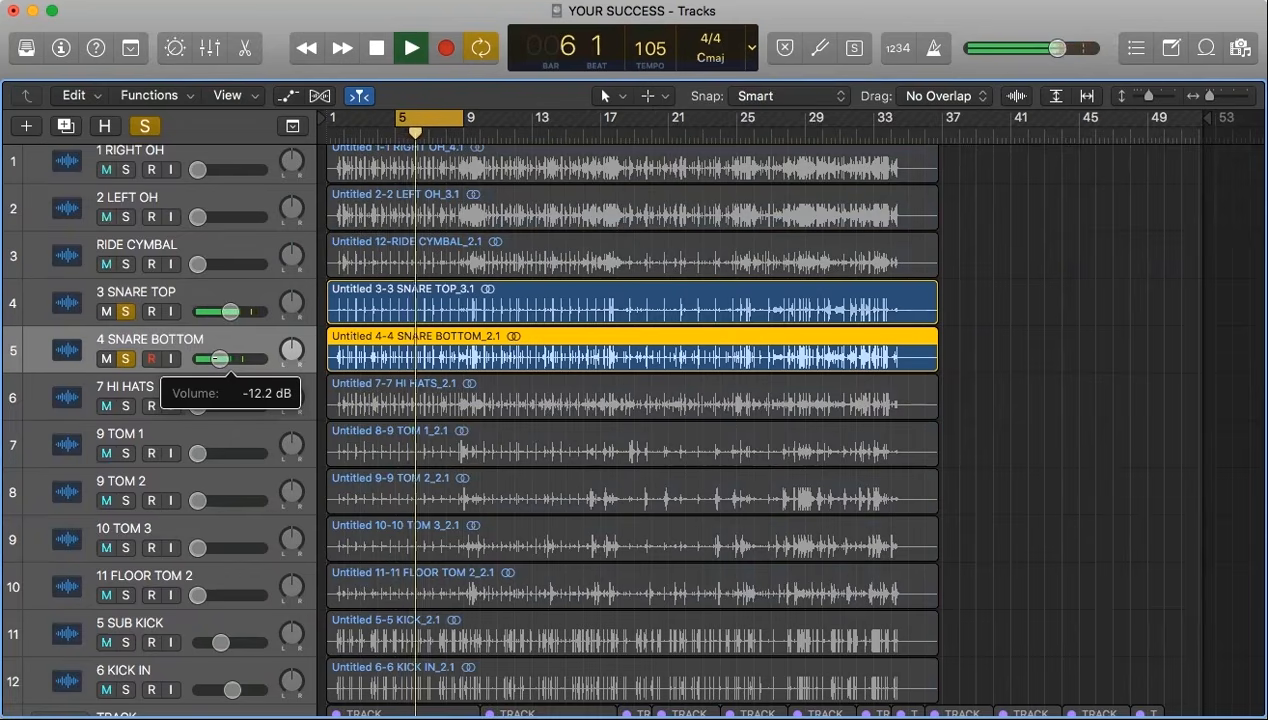
drag(219, 358, 213, 356)
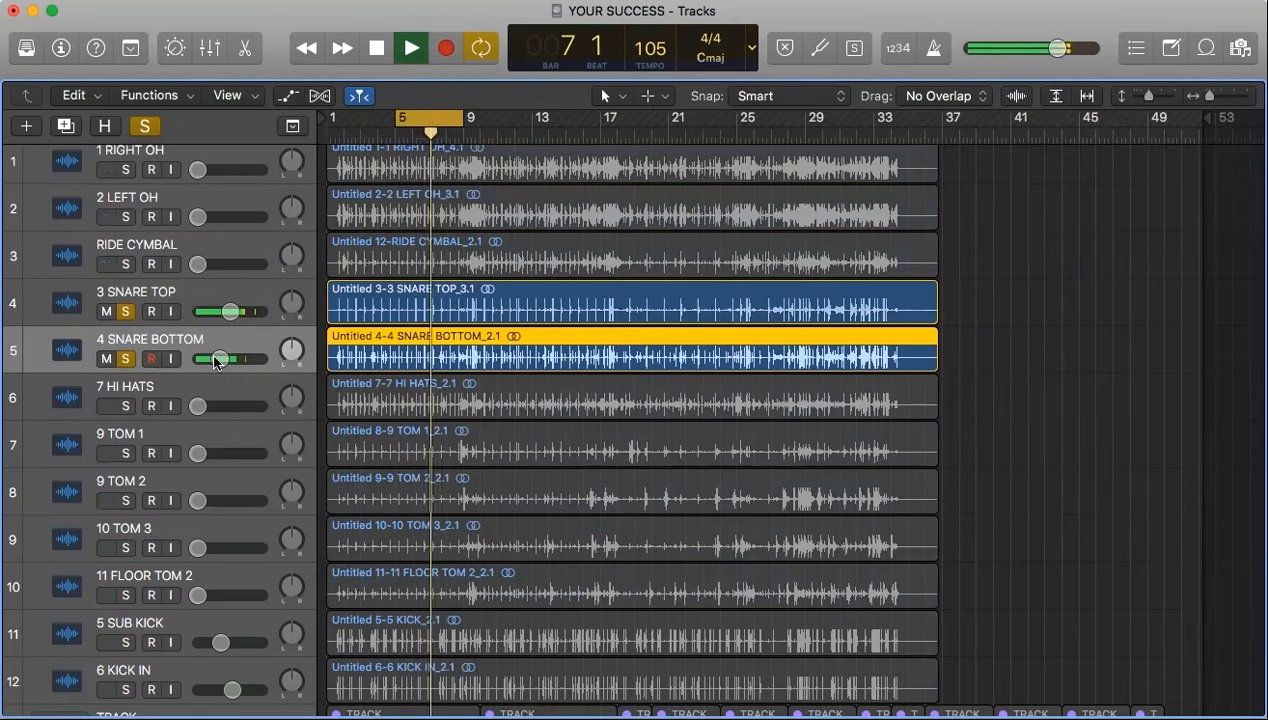
Unsolo both snare tracks and raise their volumes together slightly against the kicks, ending with playback stopped.
click(126, 311)
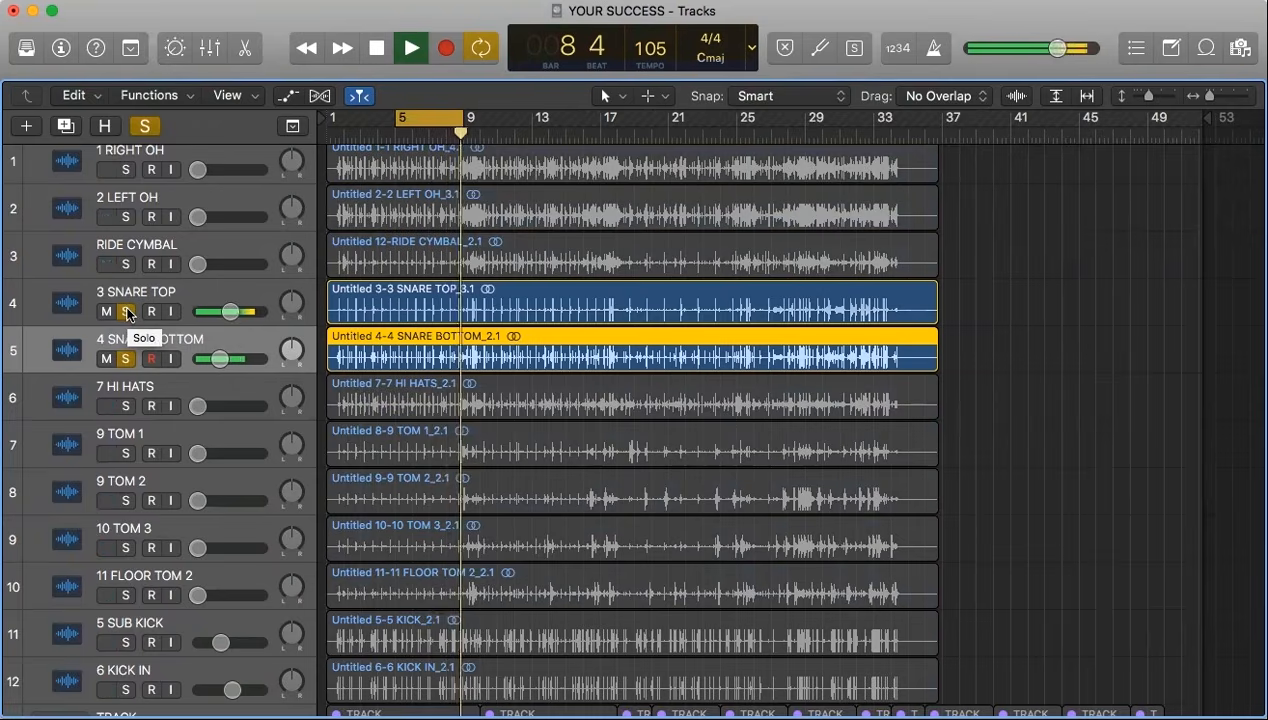
click(127, 312)
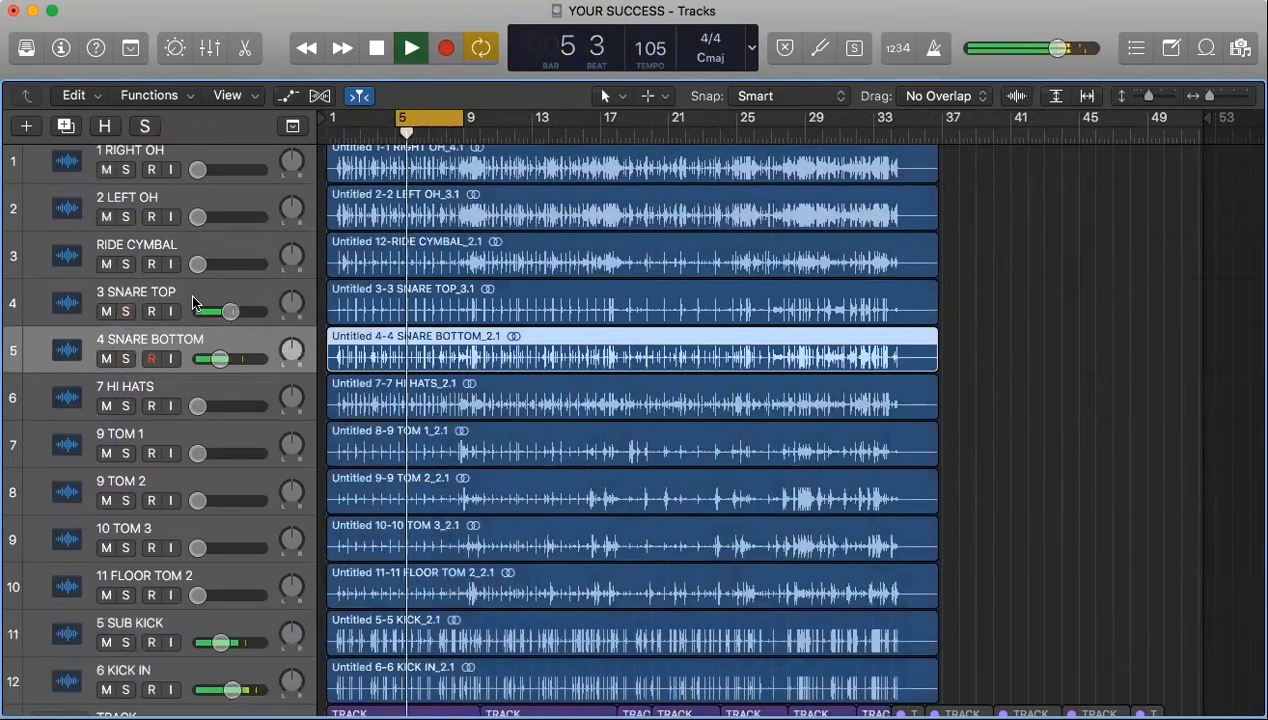
drag(230, 311, 236, 312)
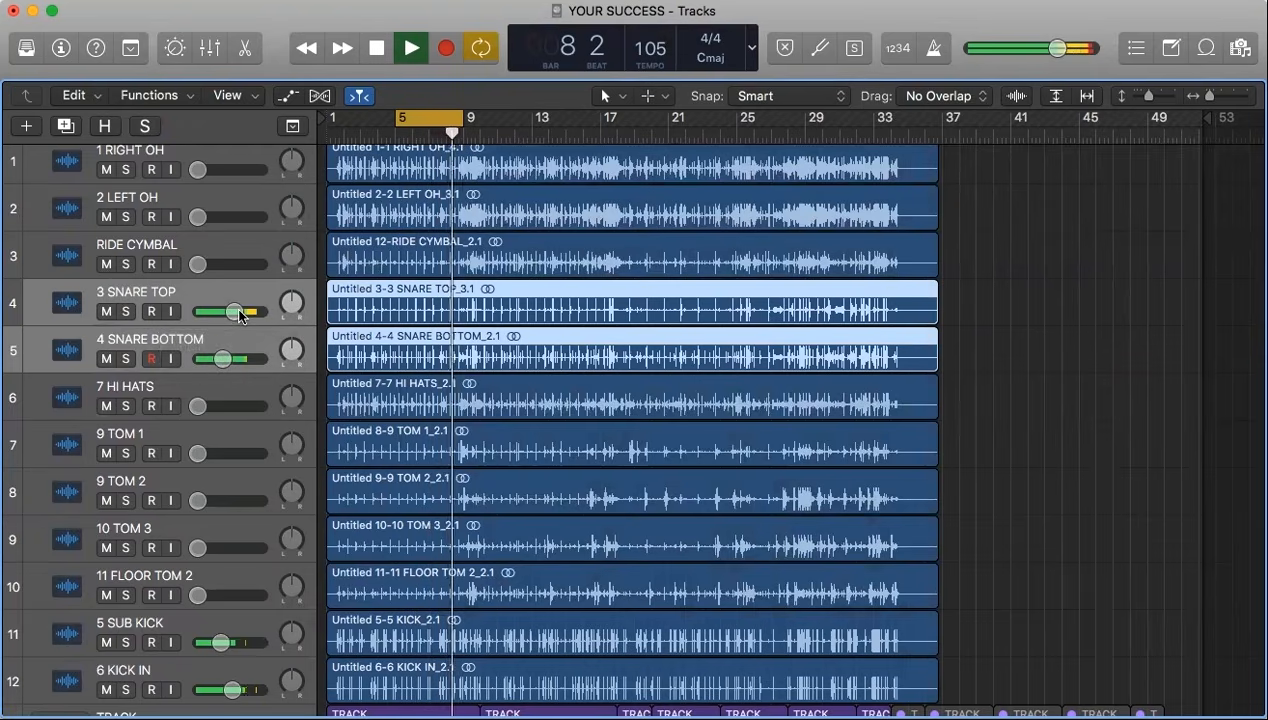
key(space)
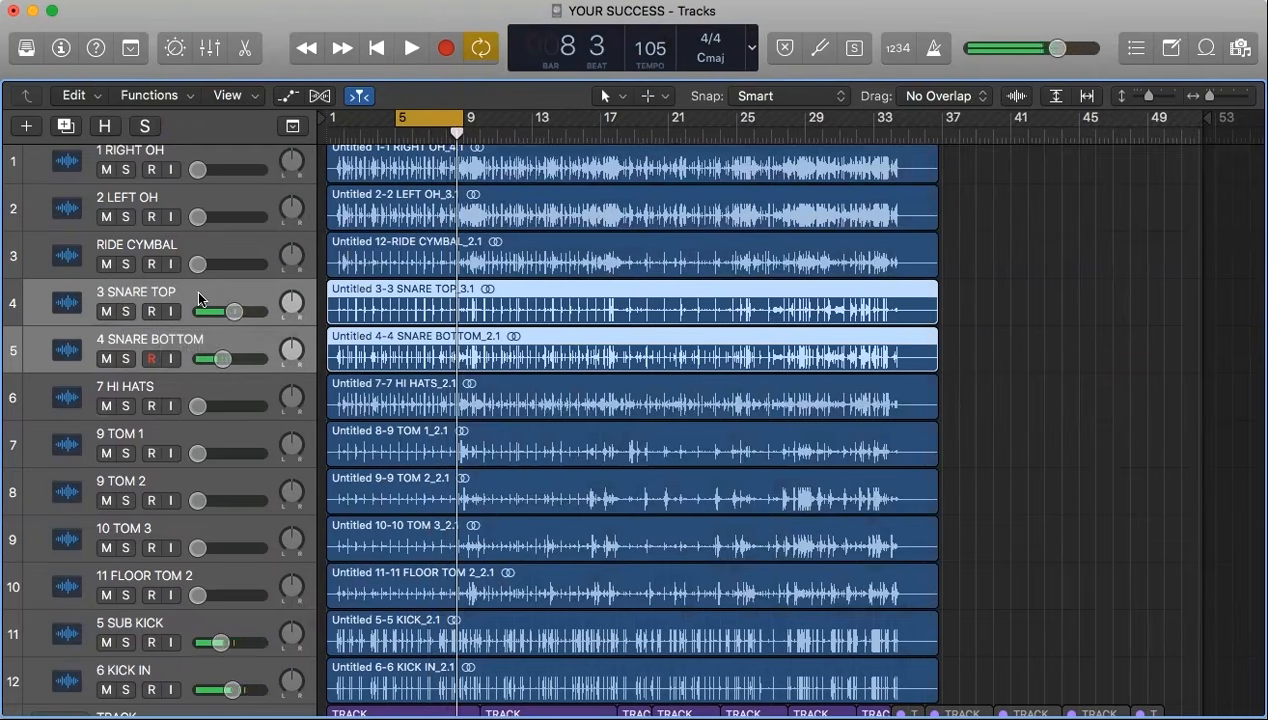
Solo 3 SNARE TOP and 4 SNARE BOTTOM, start playback and show the inspector with the 3 SNARE TOP channel strip.
click(195, 294)
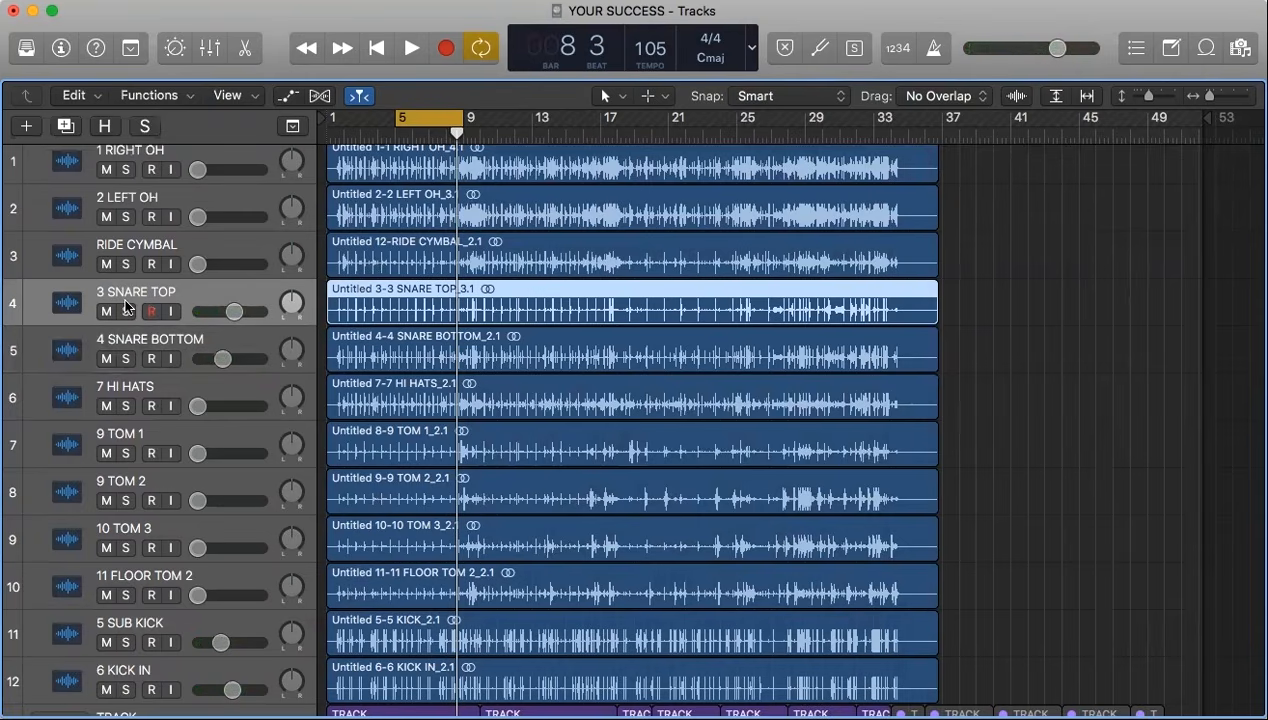
drag(127, 312, 127, 345)
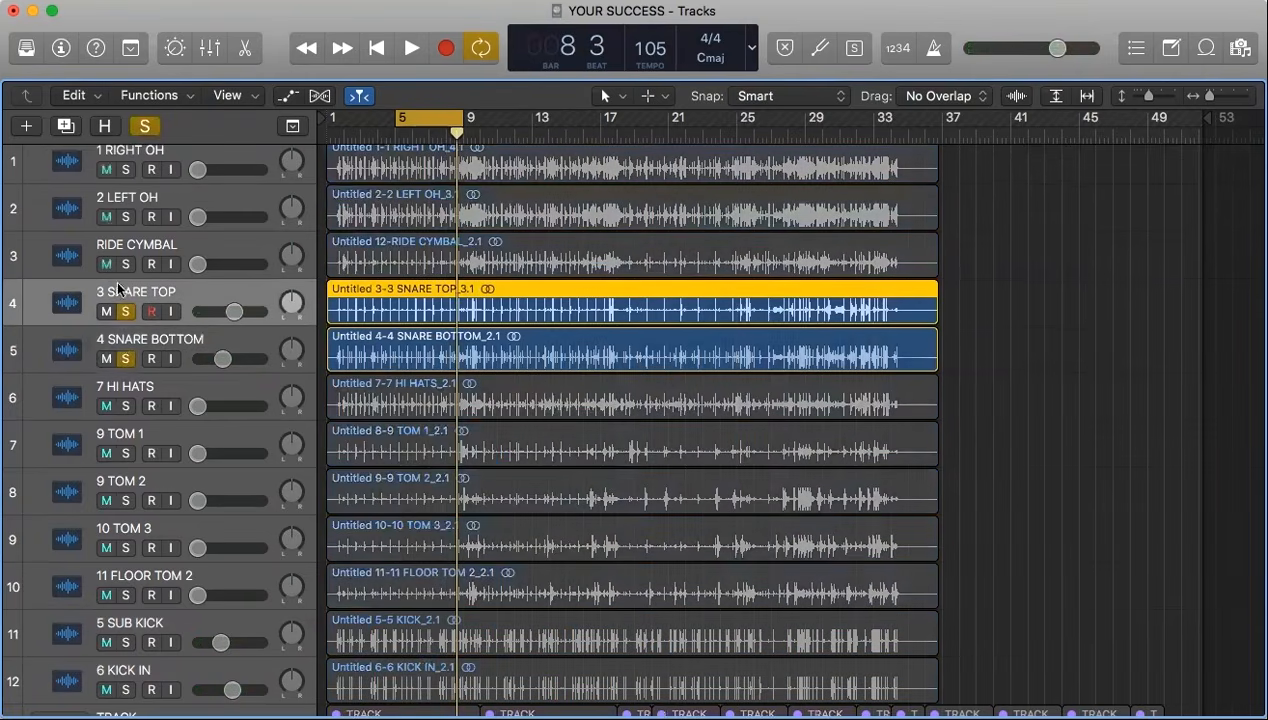
key(space)
key(i)
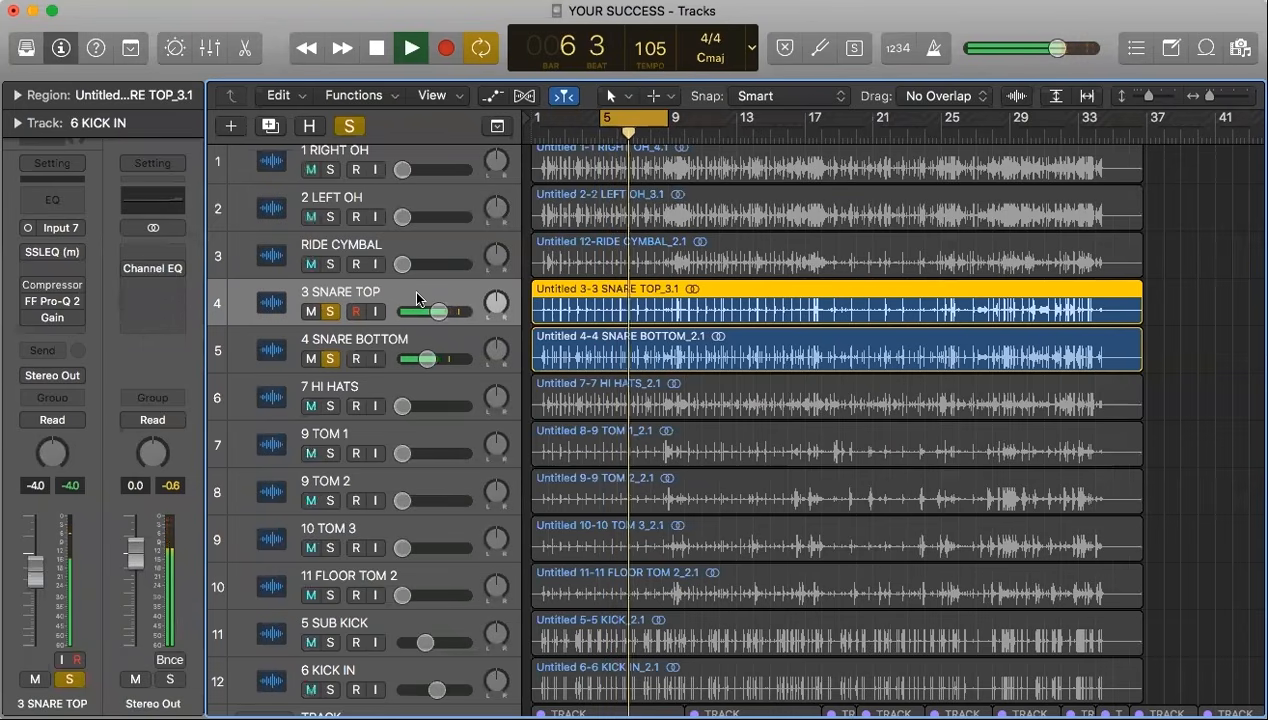
Open the Gain plug-in on the 3 SNARE TOP channel strip and move its window clear of the inserts.
mouse_move(60, 314)
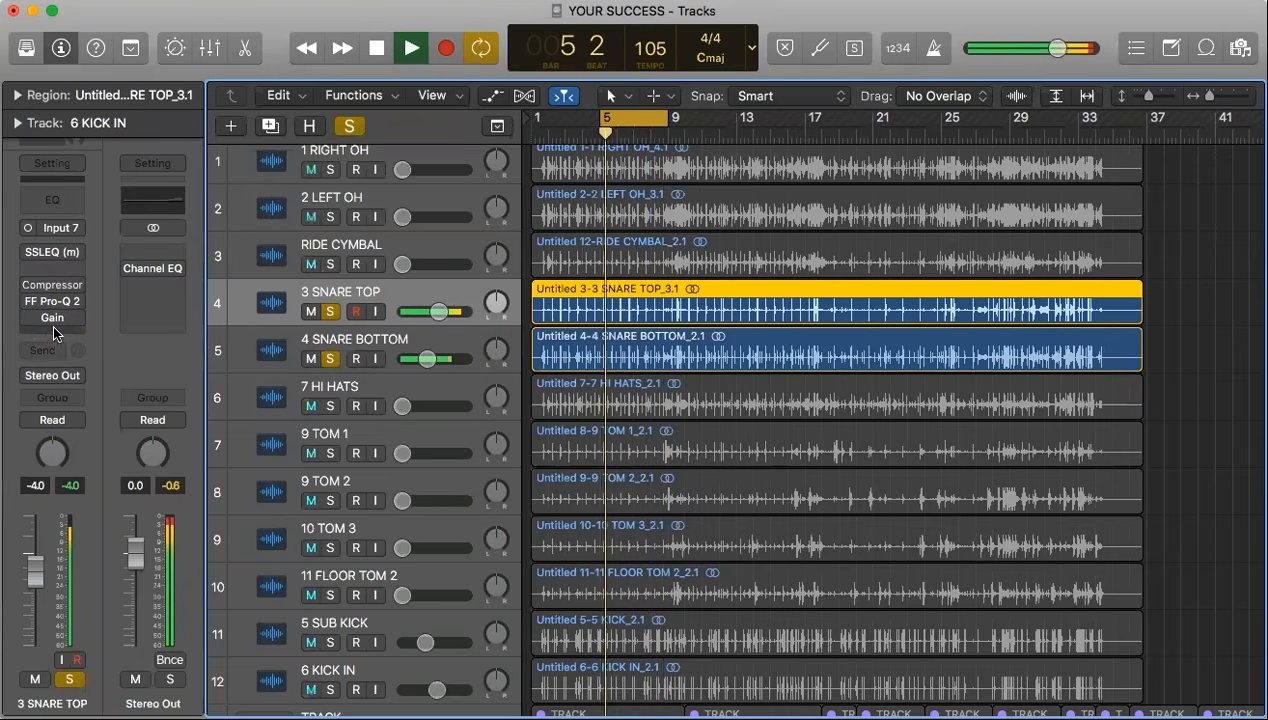
click(53, 320)
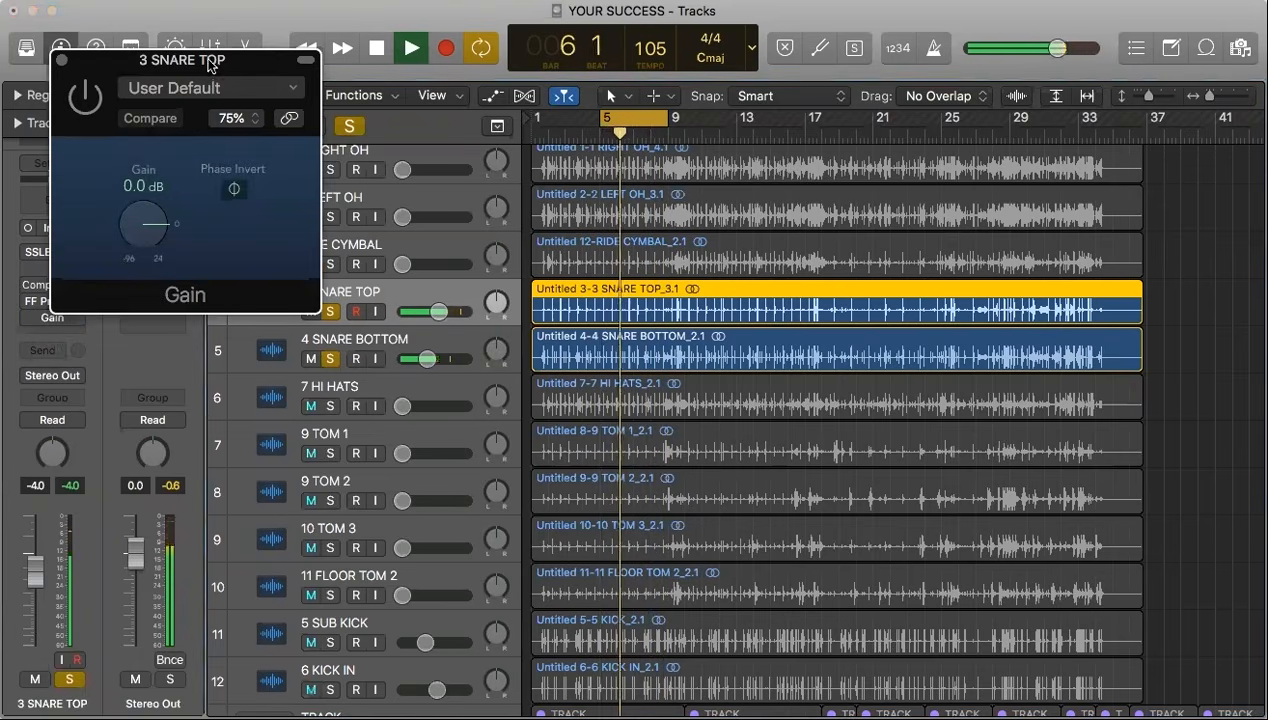
drag(209, 66, 374, 122)
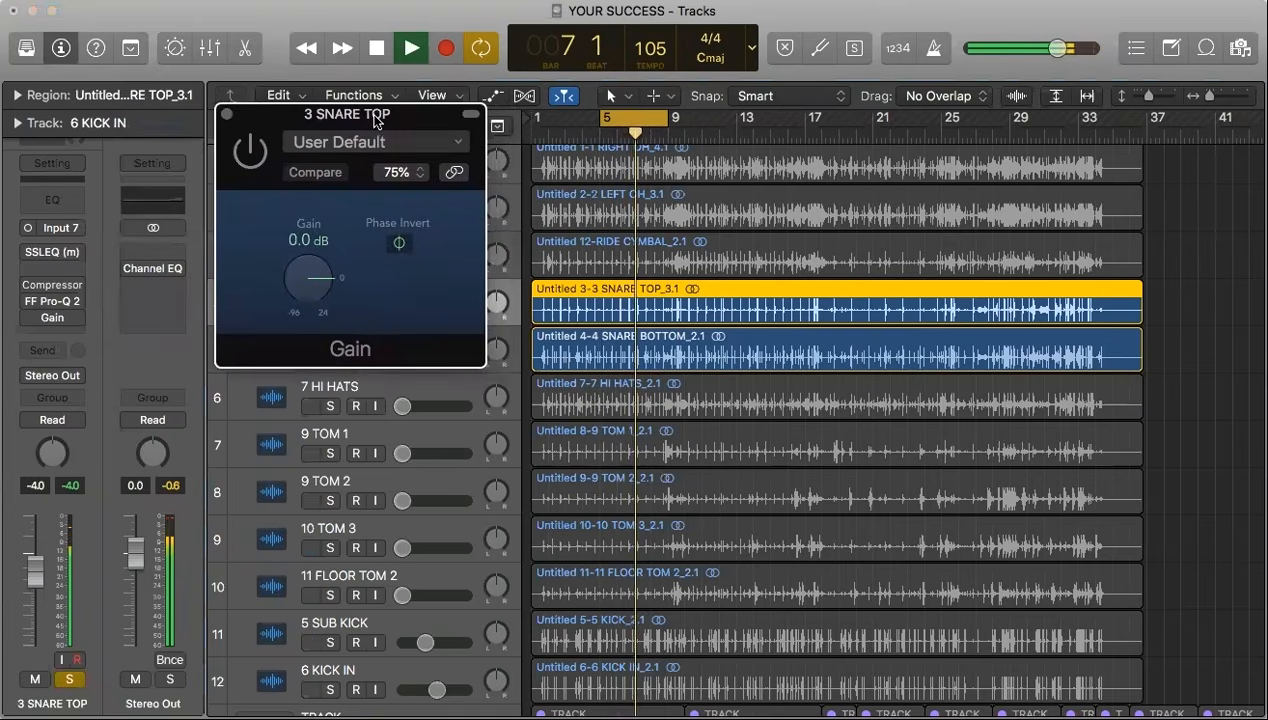
click(66, 326)
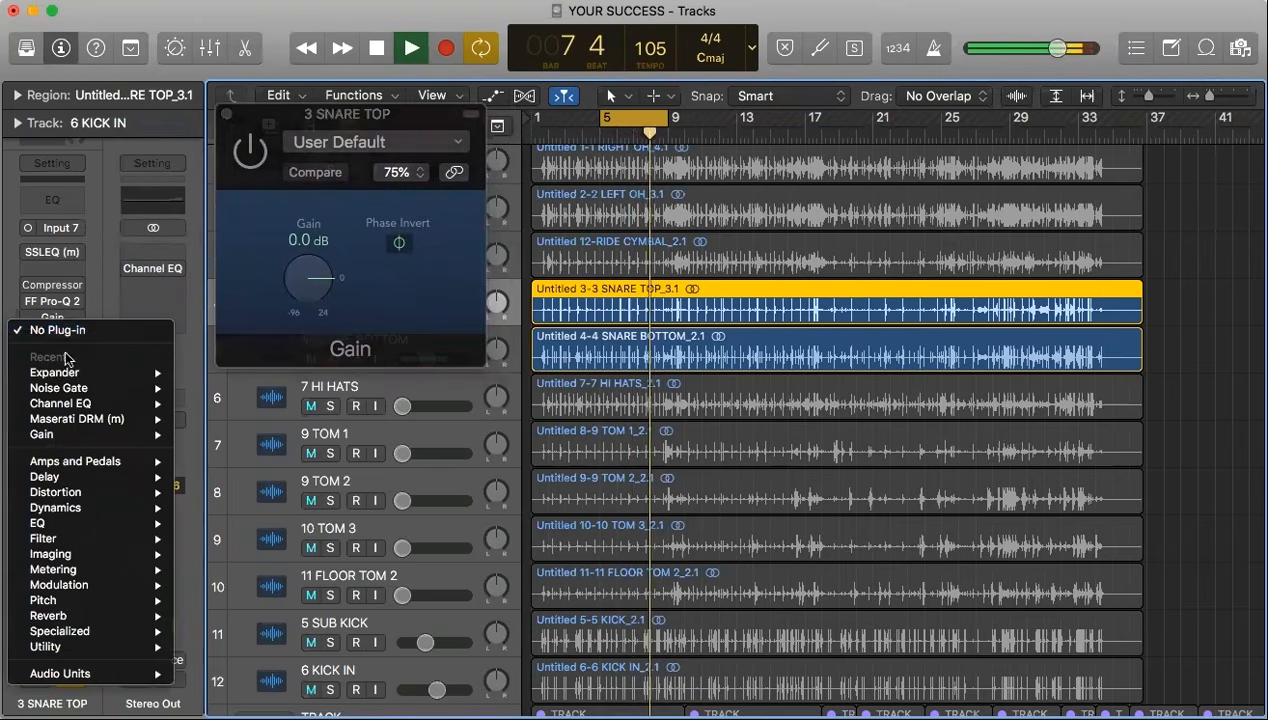
mouse_move(100, 654)
mouse_move(300, 648)
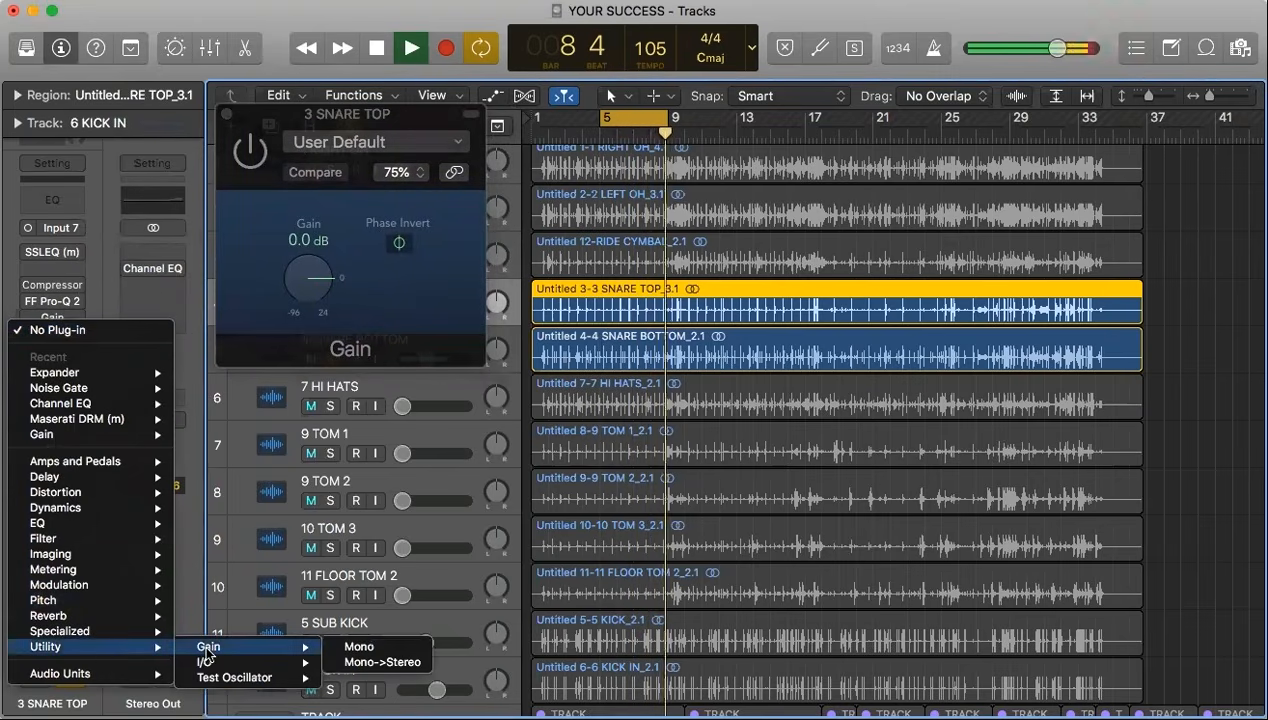
click(104, 303)
Enable the Gain plug-in on 3 SNARE TOP and turn on Phase Invert, keeping its window clear of the snare solo controls.
drag(381, 115, 254, 96)
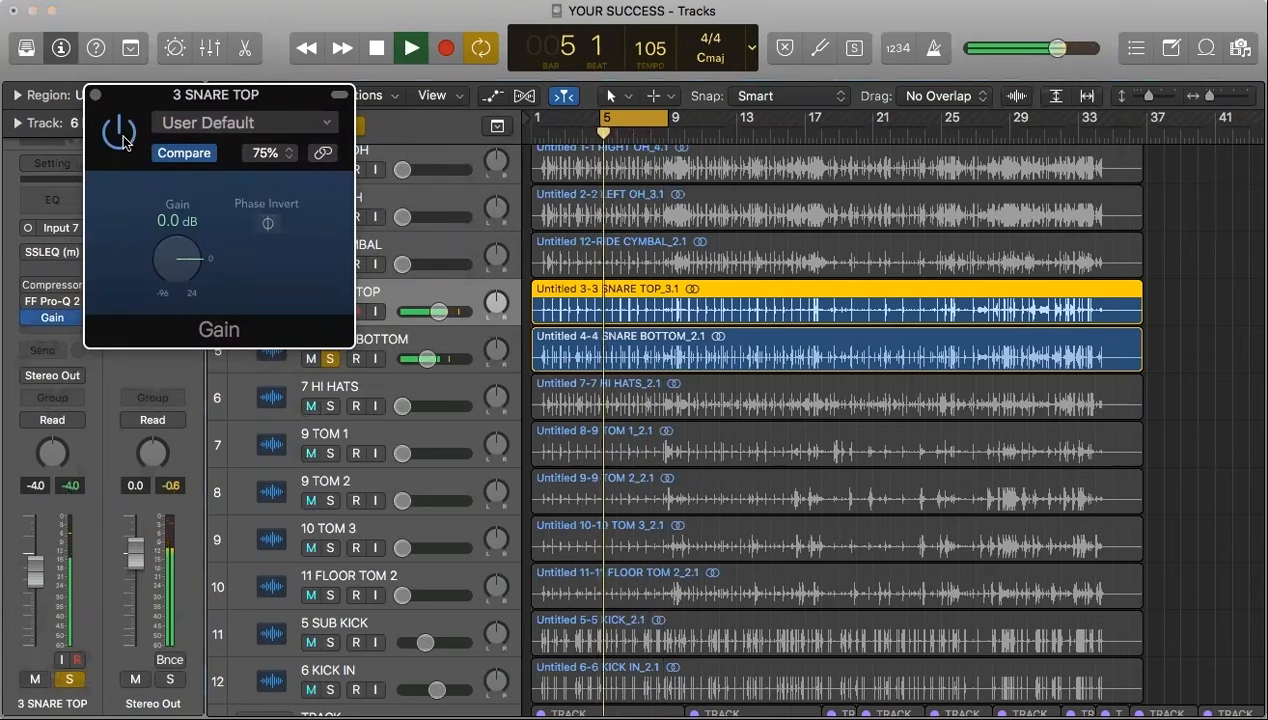
click(266, 222)
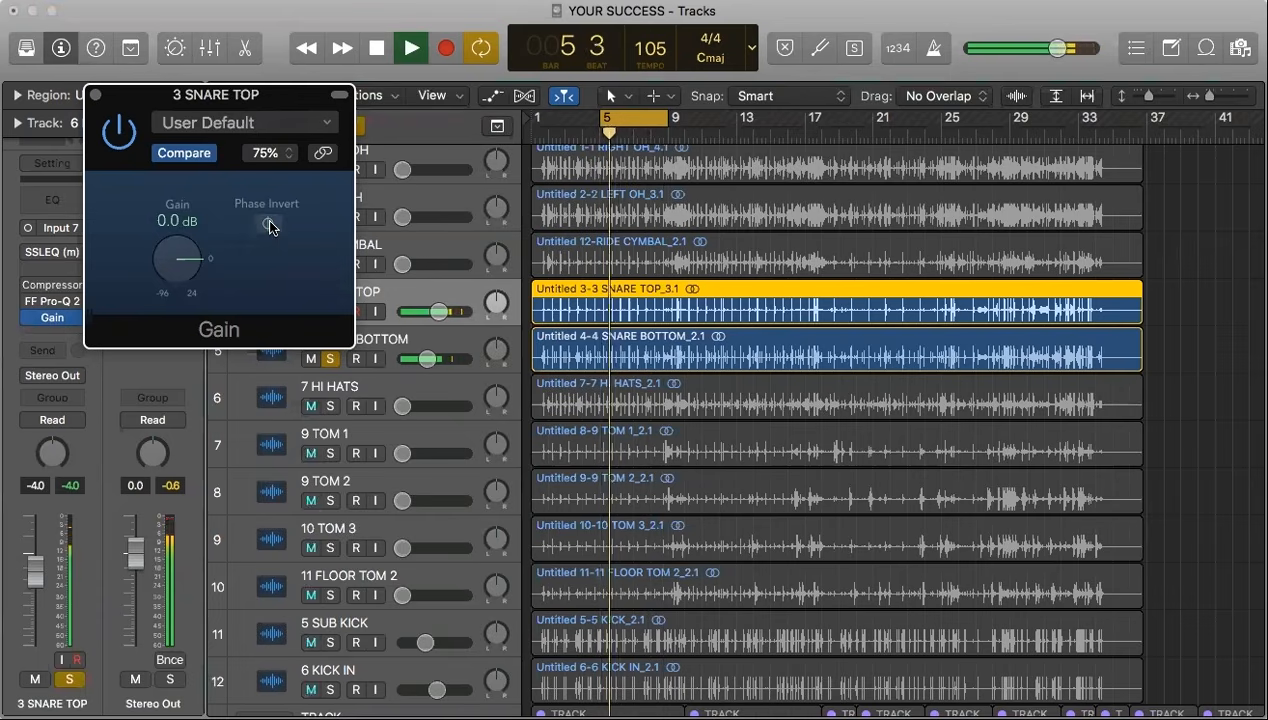
drag(278, 101, 204, 201)
Unsolo both snare tracks and compare Phase Invert off and on for 3 SNARE TOP against the kicks, leaving it on.
click(333, 313)
click(330, 354)
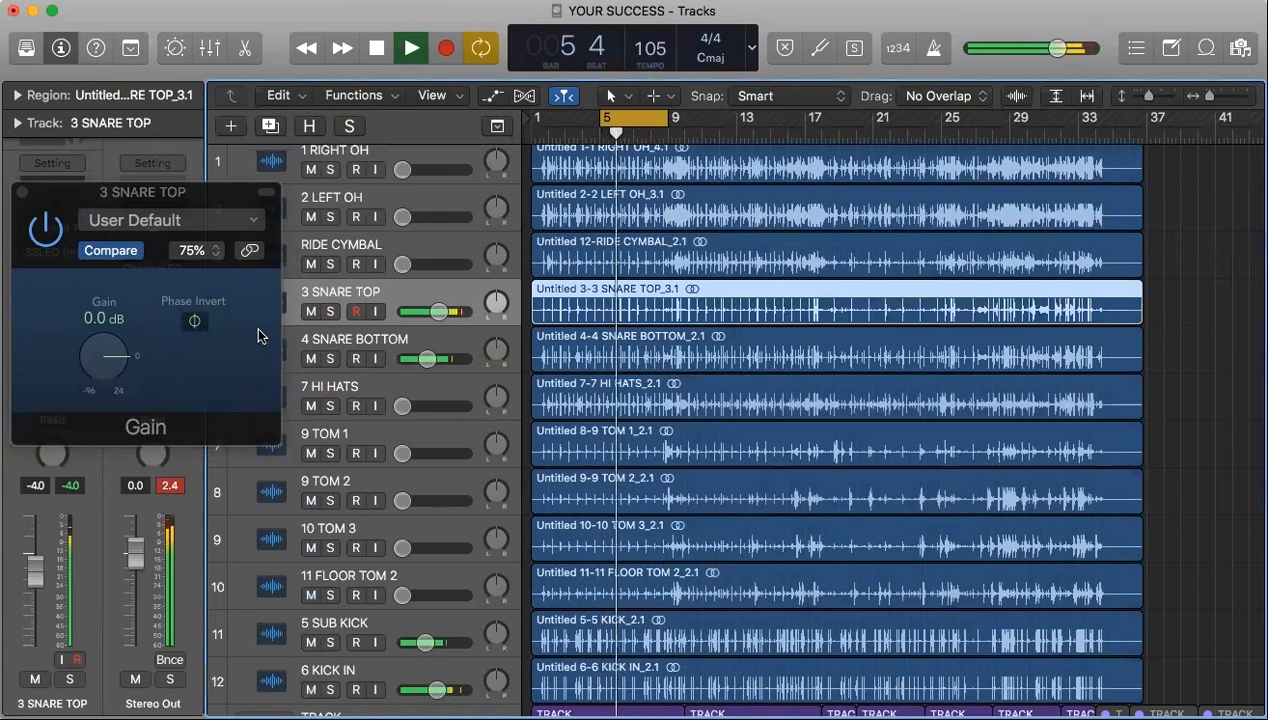
click(195, 318)
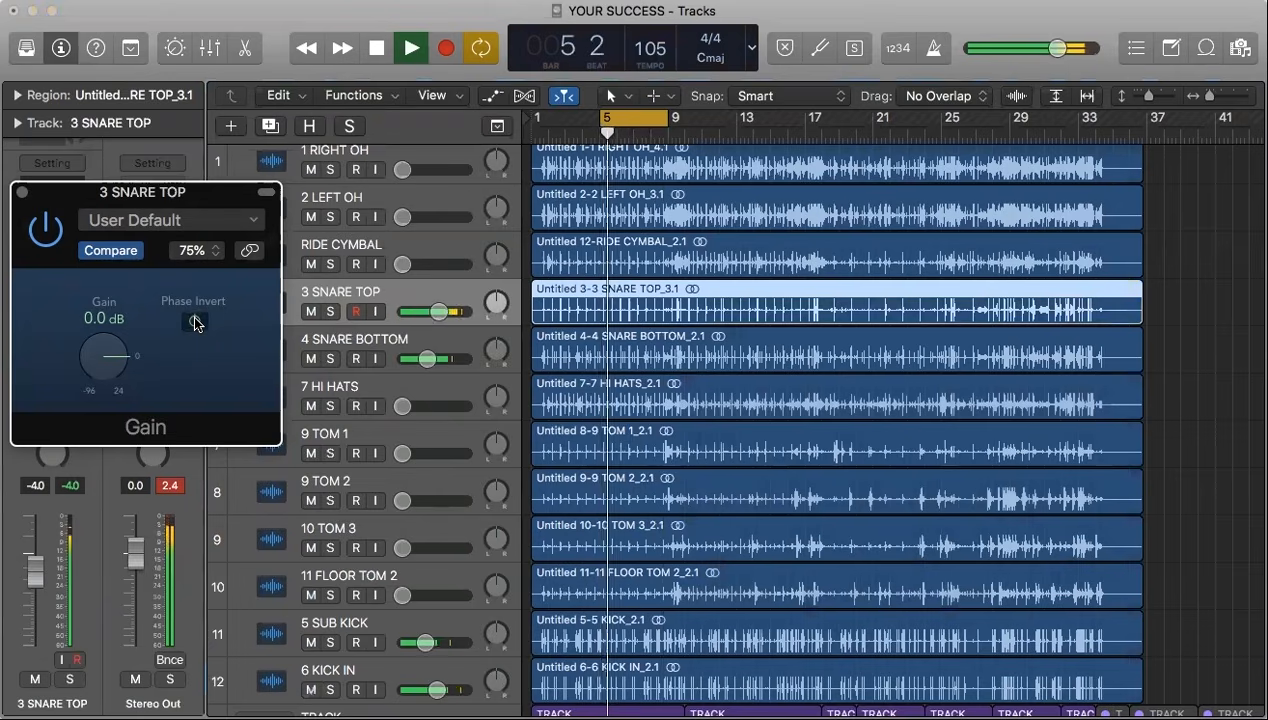
Nudge both snares together to -3.9 dB on 3 SNARE TOP, and raise both kicks together to -4.2 dB on 6 KICK IN.
shift+click(402, 341)
drag(435, 310, 438, 311)
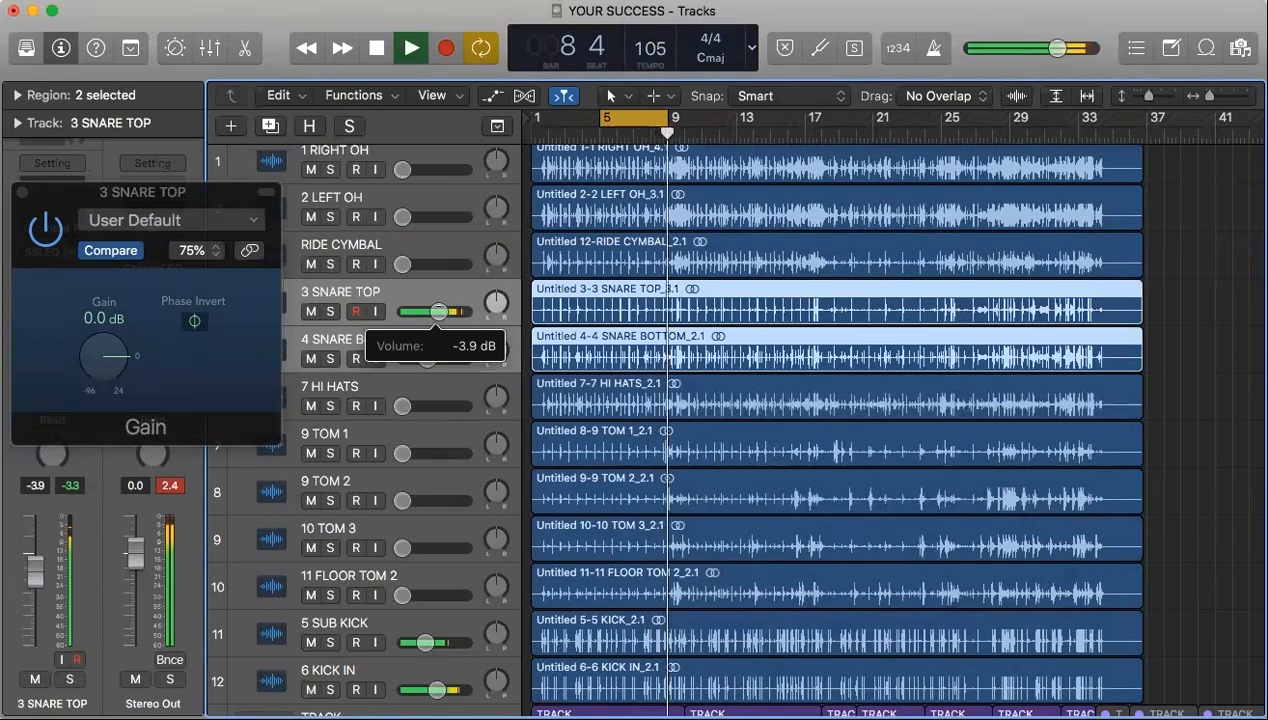
click(416, 620)
shift+click(412, 672)
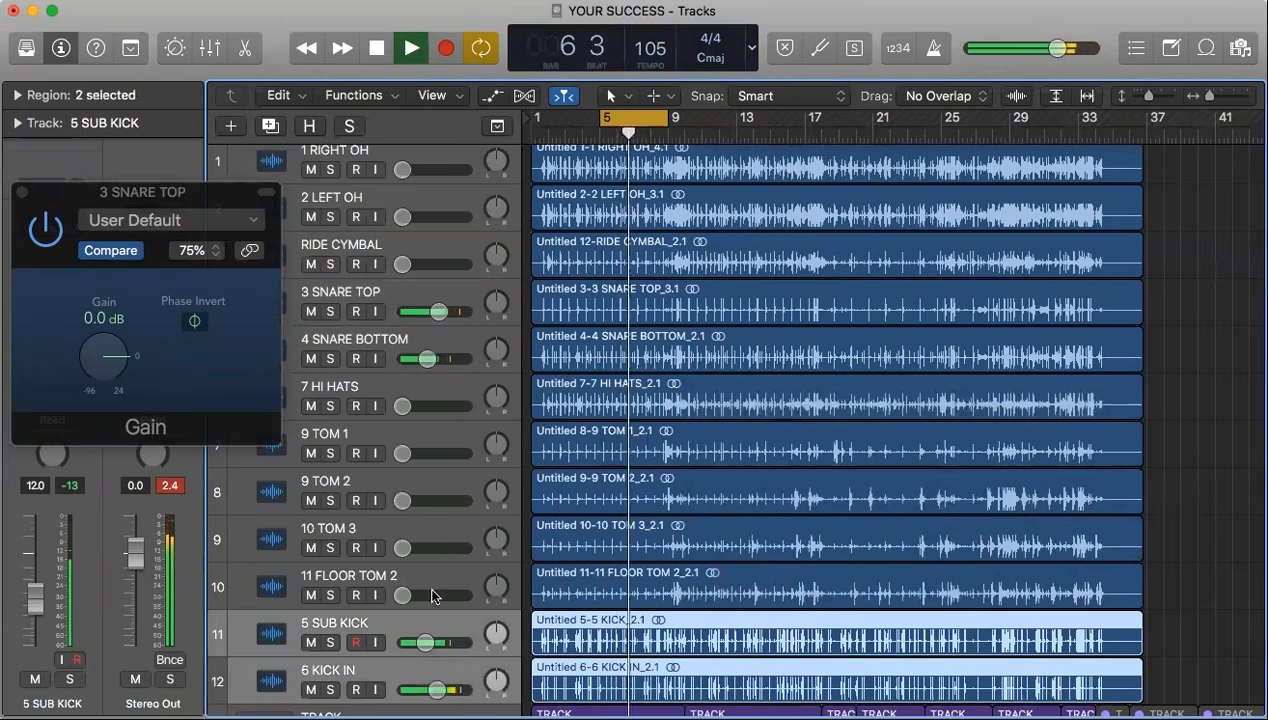
drag(436, 689, 439, 689)
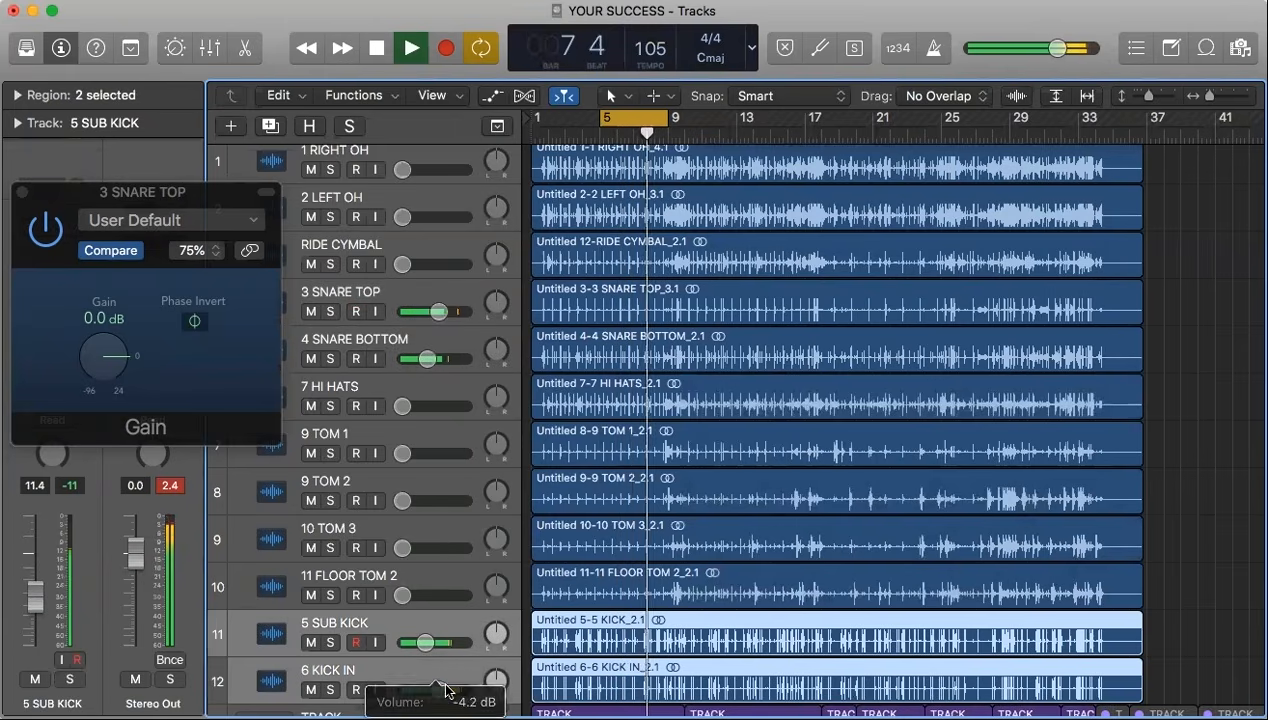
Lower both snare tracks together to -4.0 dB on 3 SNARE TOP and close the Gain plug-in window.
click(435, 287)
shift+click(435, 341)
drag(438, 311, 437, 318)
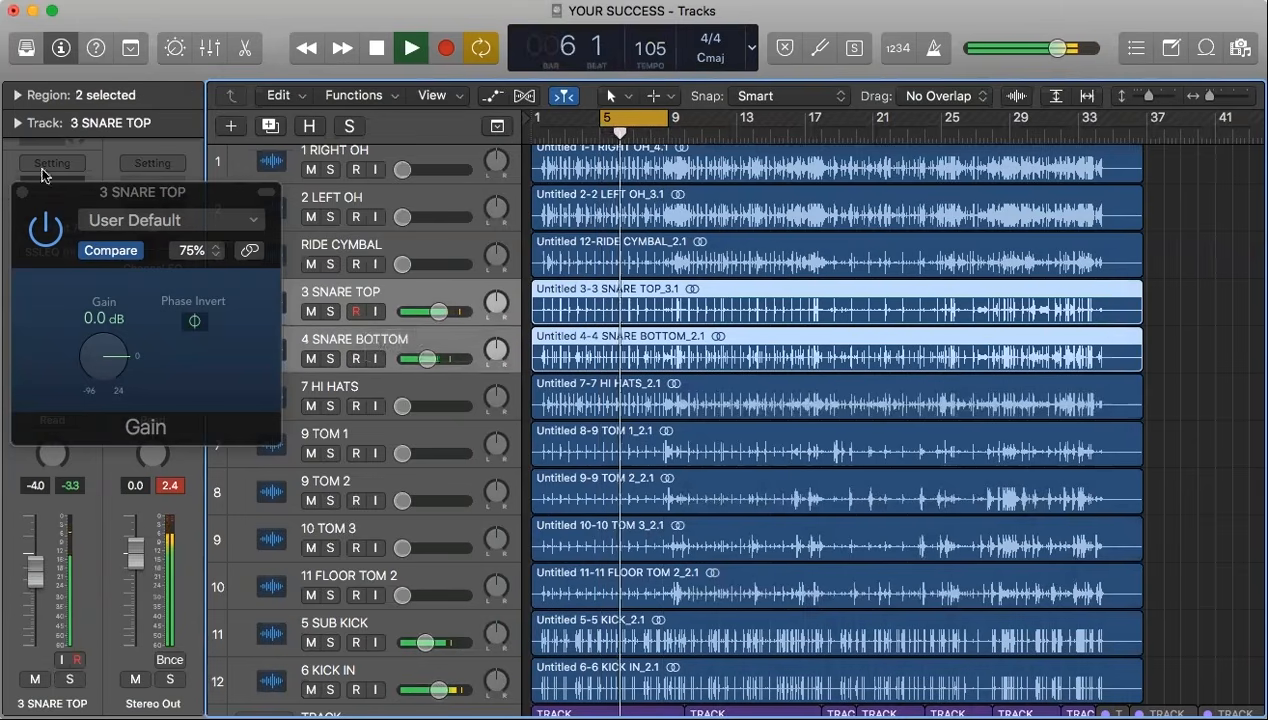
click(22, 192)
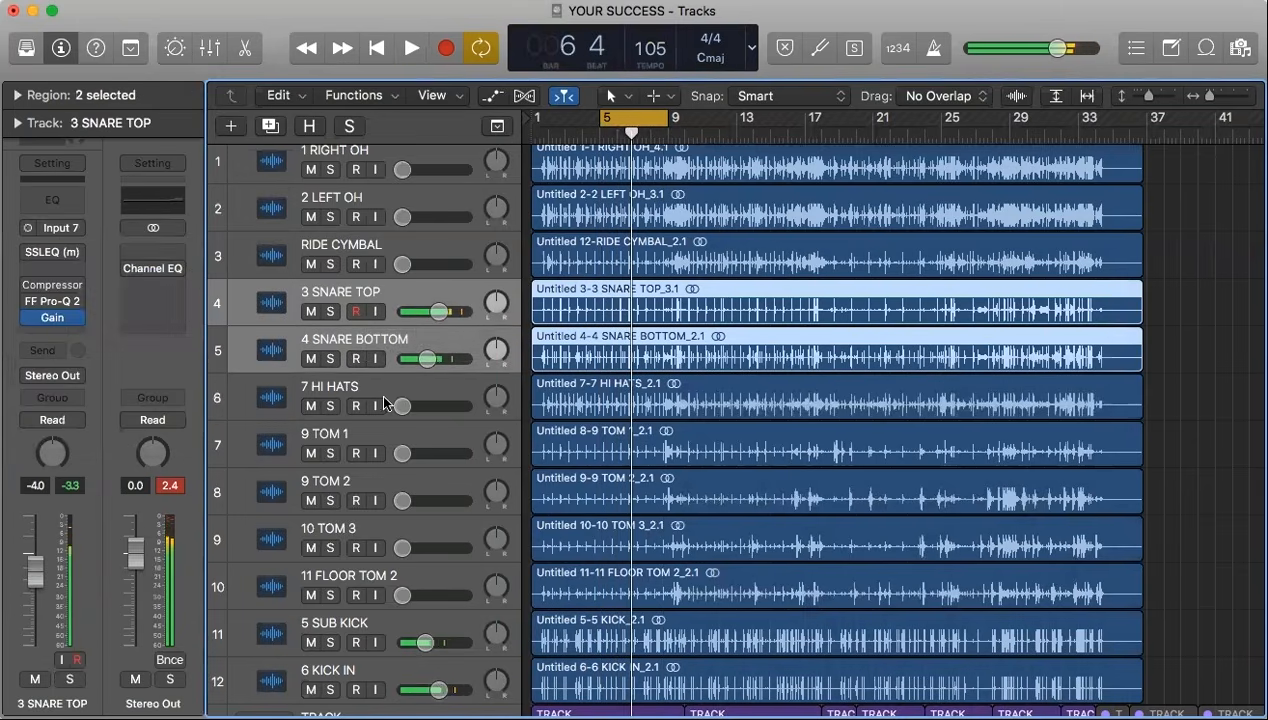
click(423, 302)
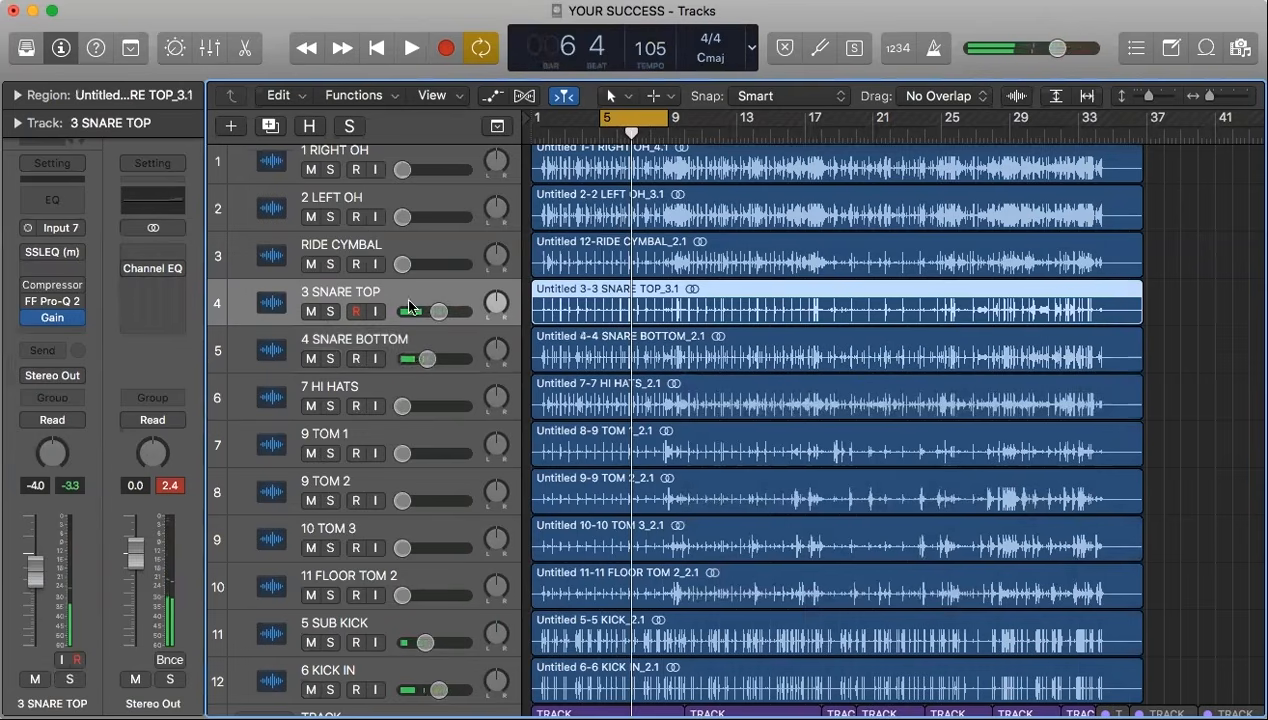
Audition 7 HI HATS in solo, unsolo it and raise its volume to -15.0 dB against the kicks and snares.
click(386, 389)
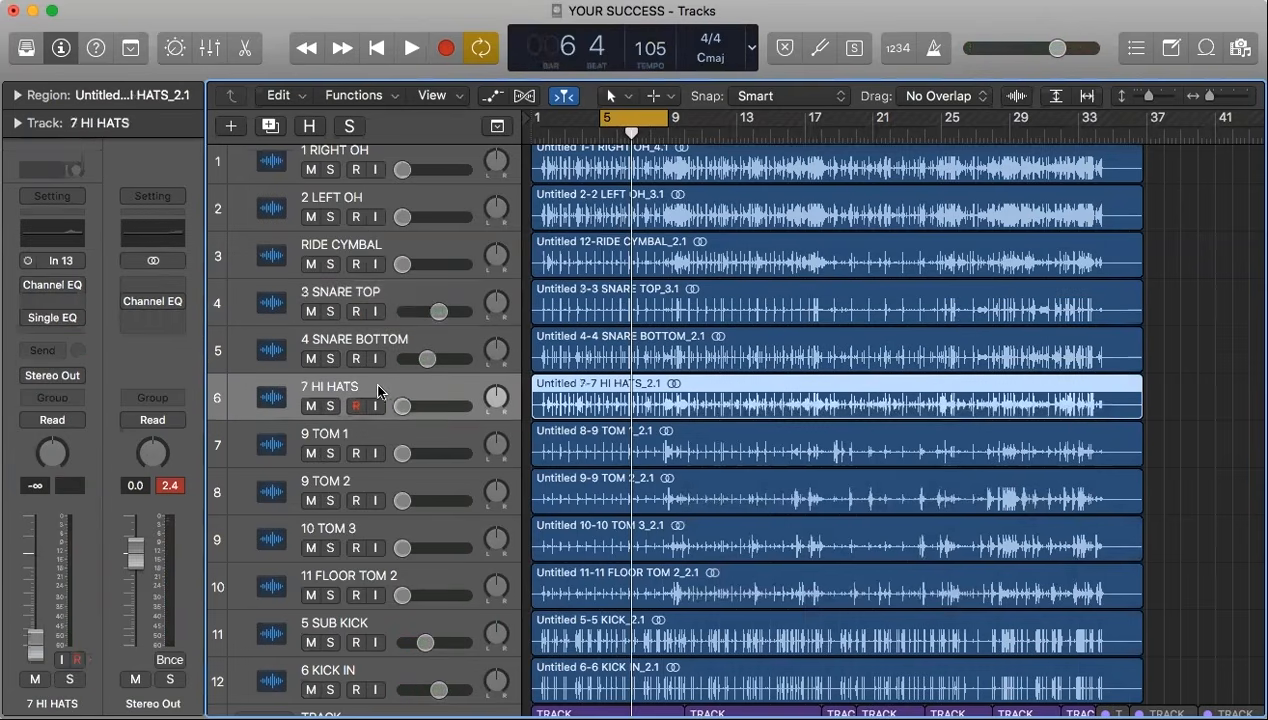
click(331, 406)
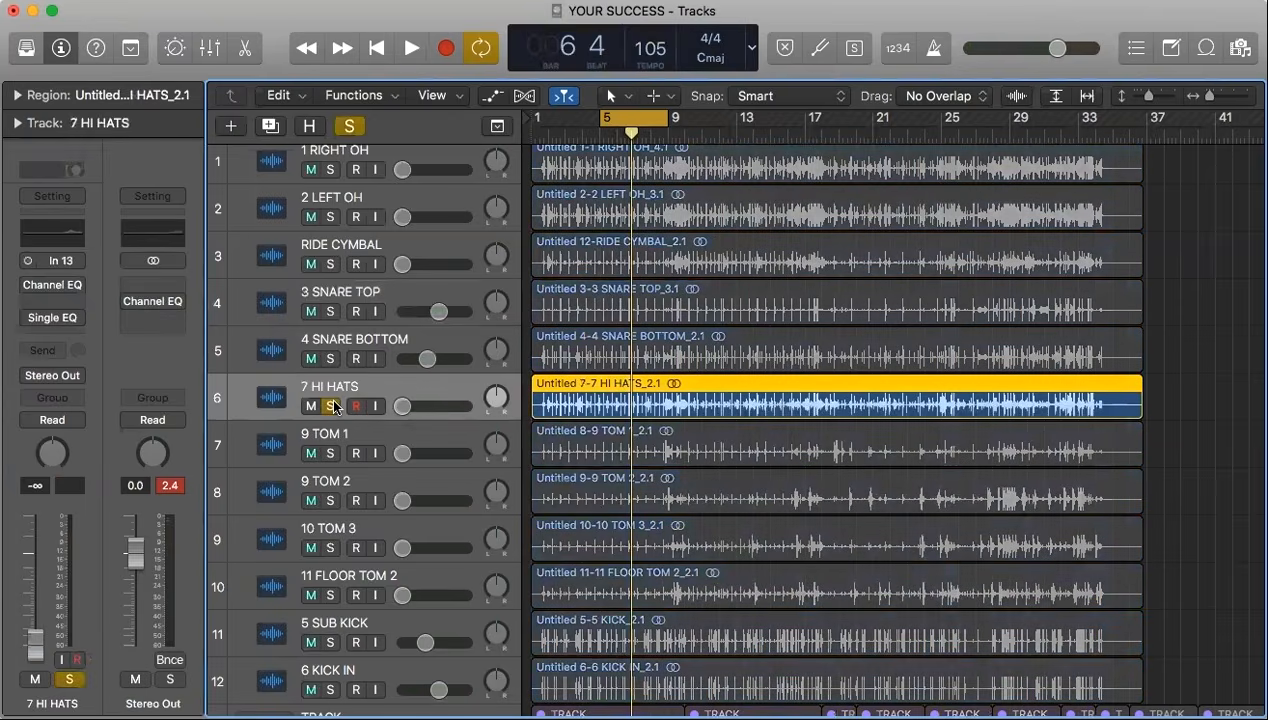
key(space)
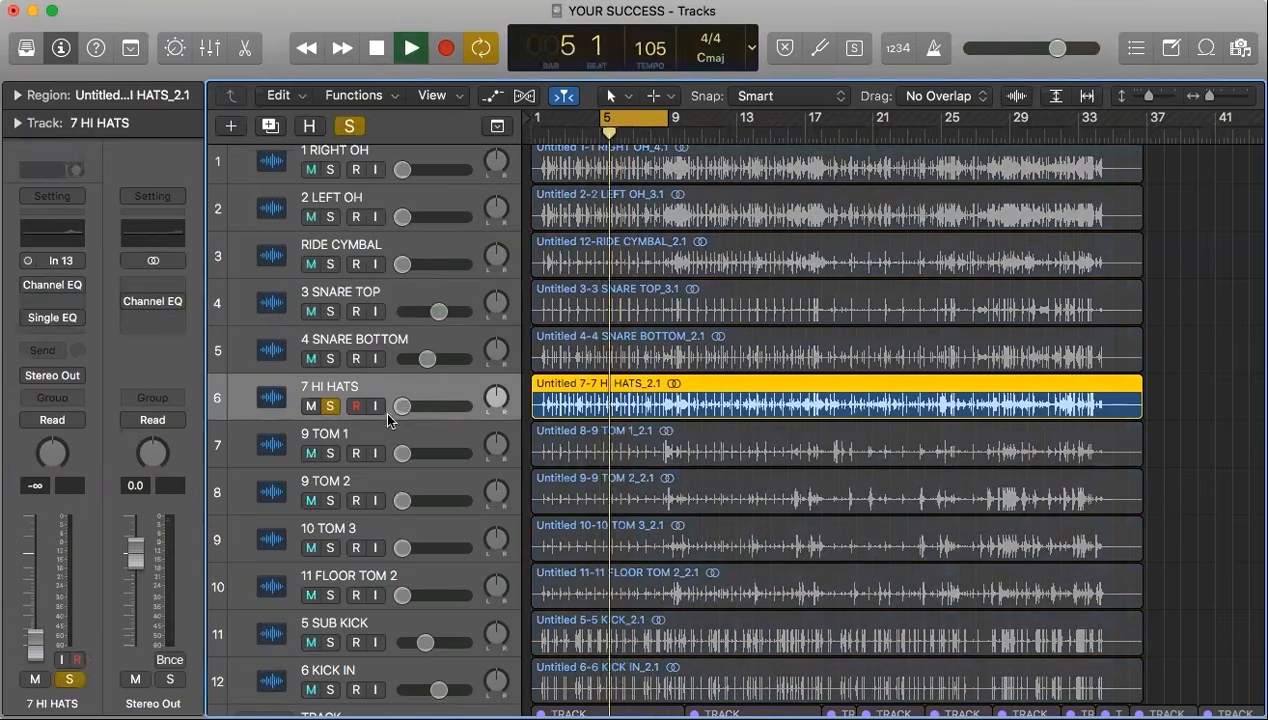
click(330, 406)
mouse_move(402, 406)
mouse_down()
mouse_move(427, 410)
mouse_move(417, 412)
mouse_up()
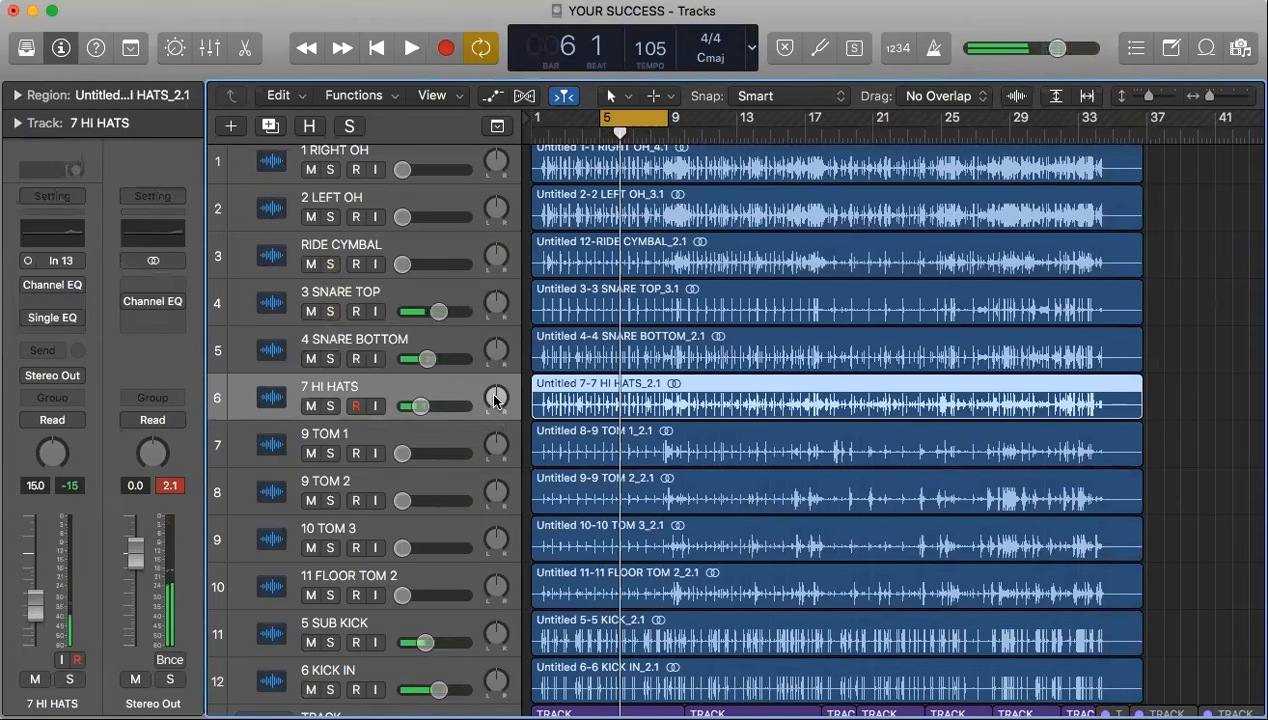
Pan 7 HI HATS to +20 and raise its volume to -14.8 dB during playback.
drag(494, 400, 494, 400)
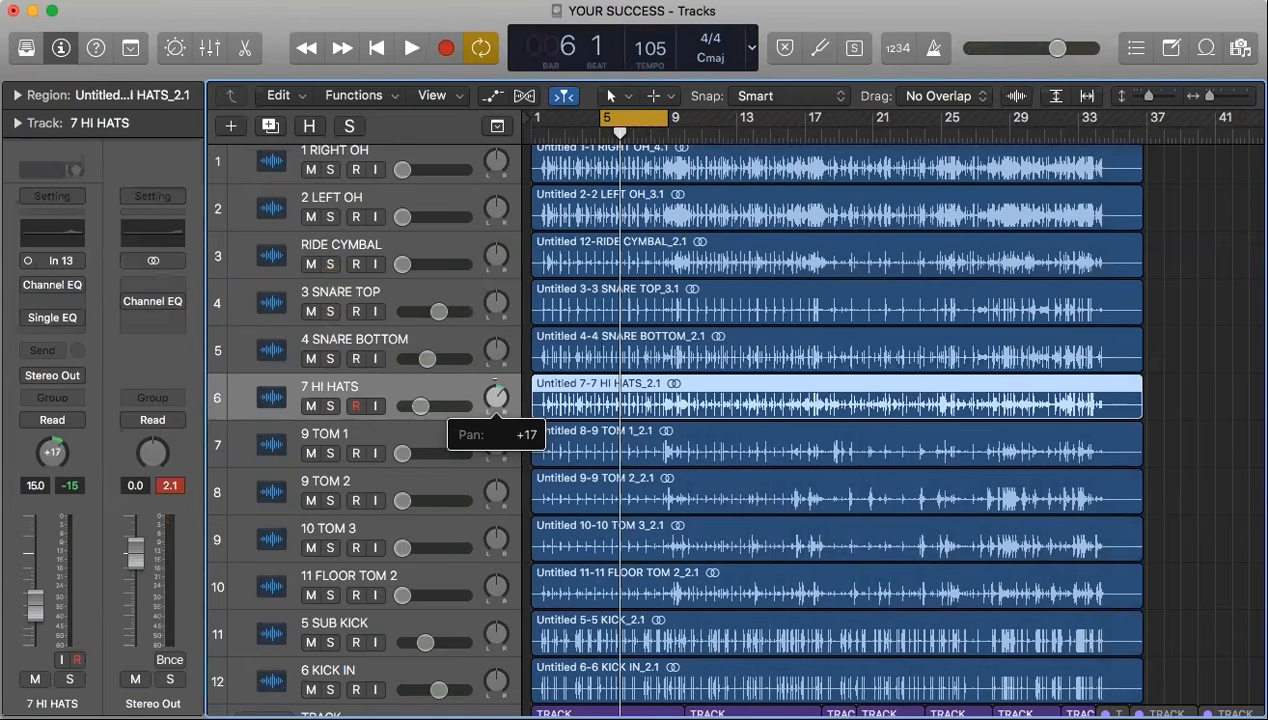
drag(494, 398, 494, 381)
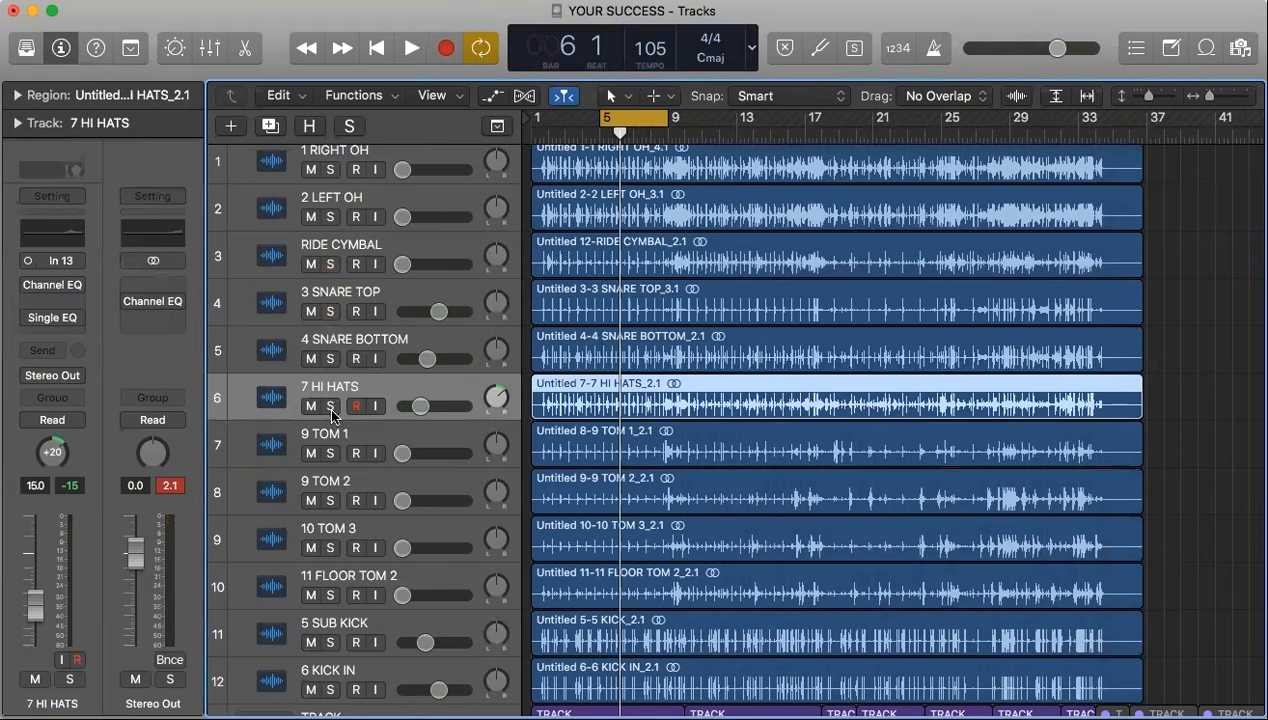
key(space)
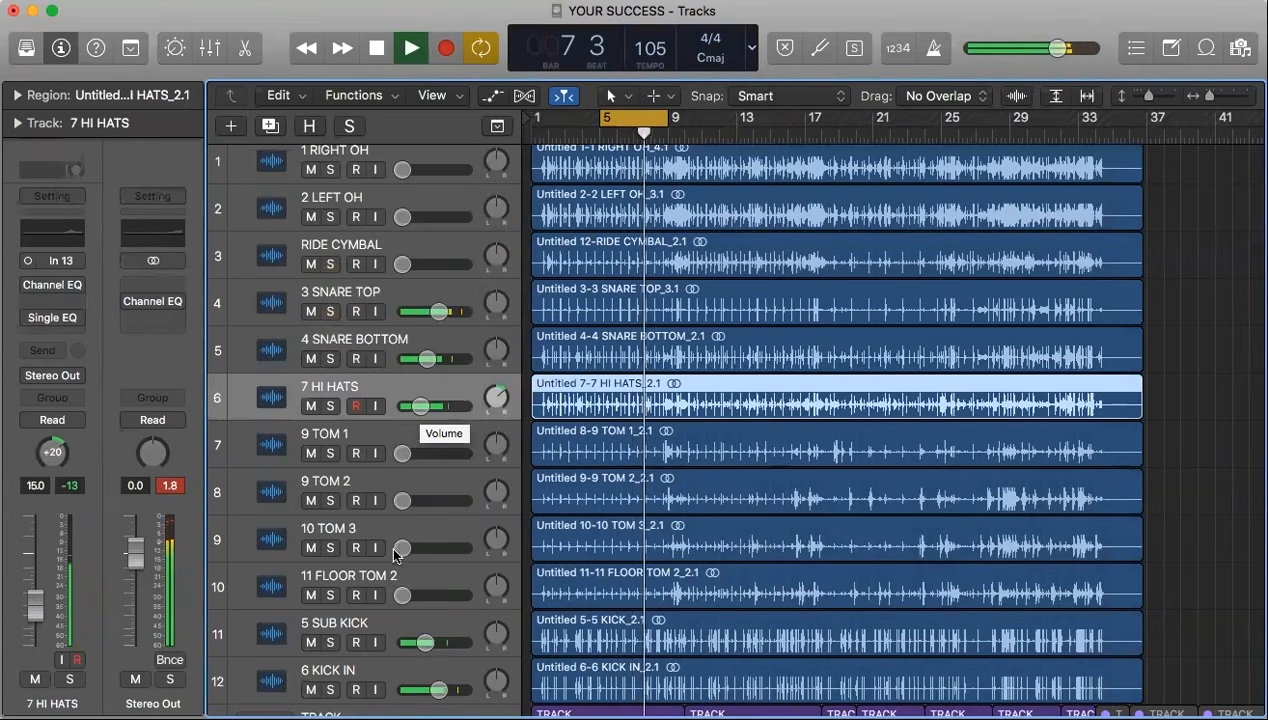
drag(420, 402, 422, 402)
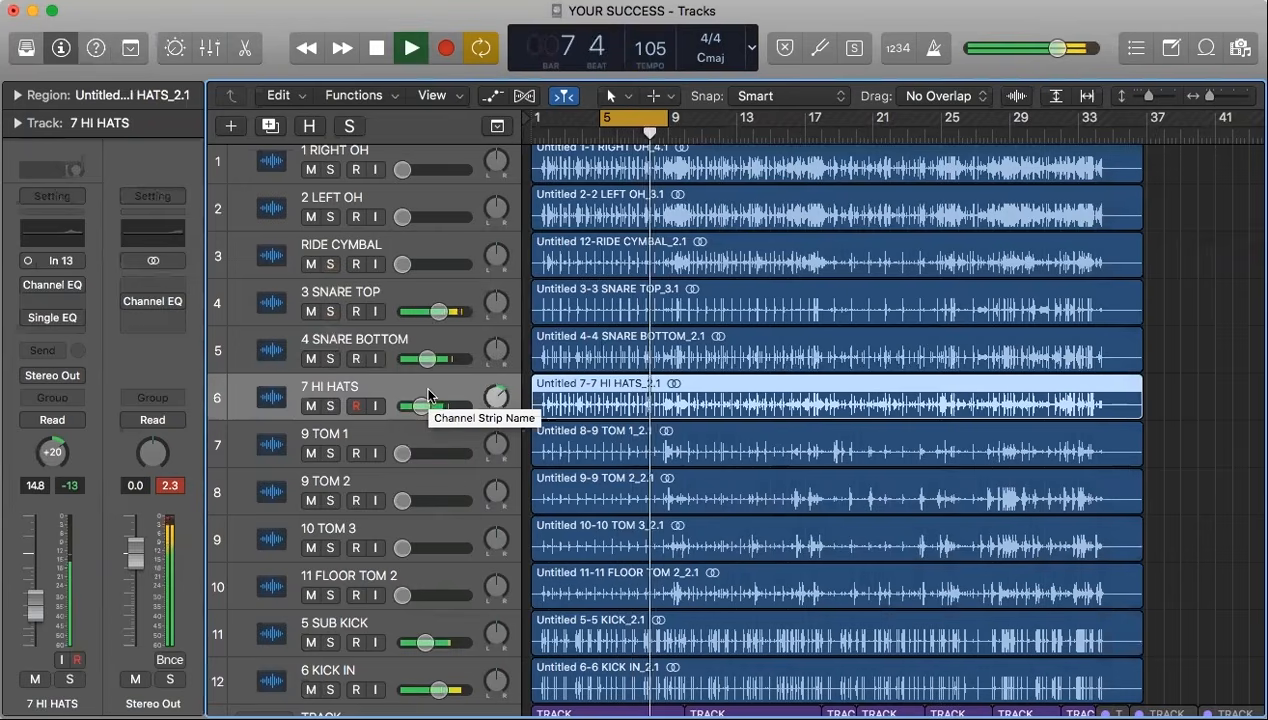
key(space)
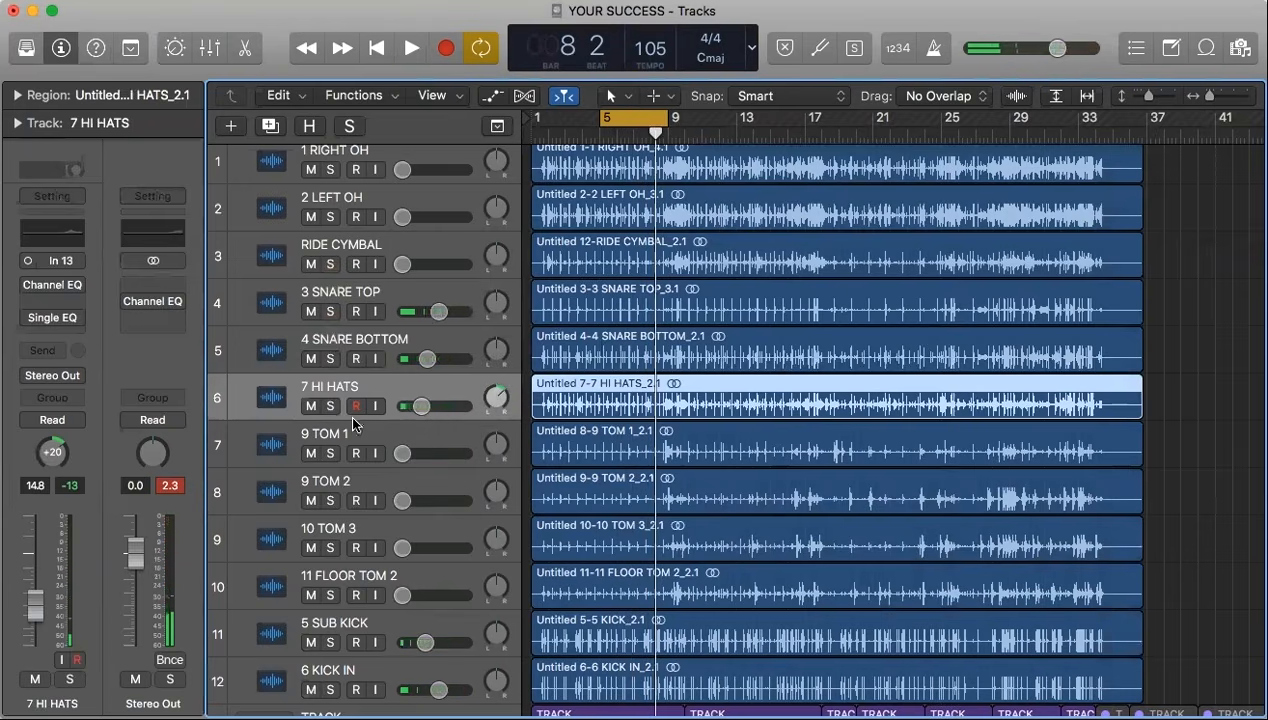
Play back the cycled section to judge the balance of kicks, snares and hi-hats, and stop playback.
key(space)
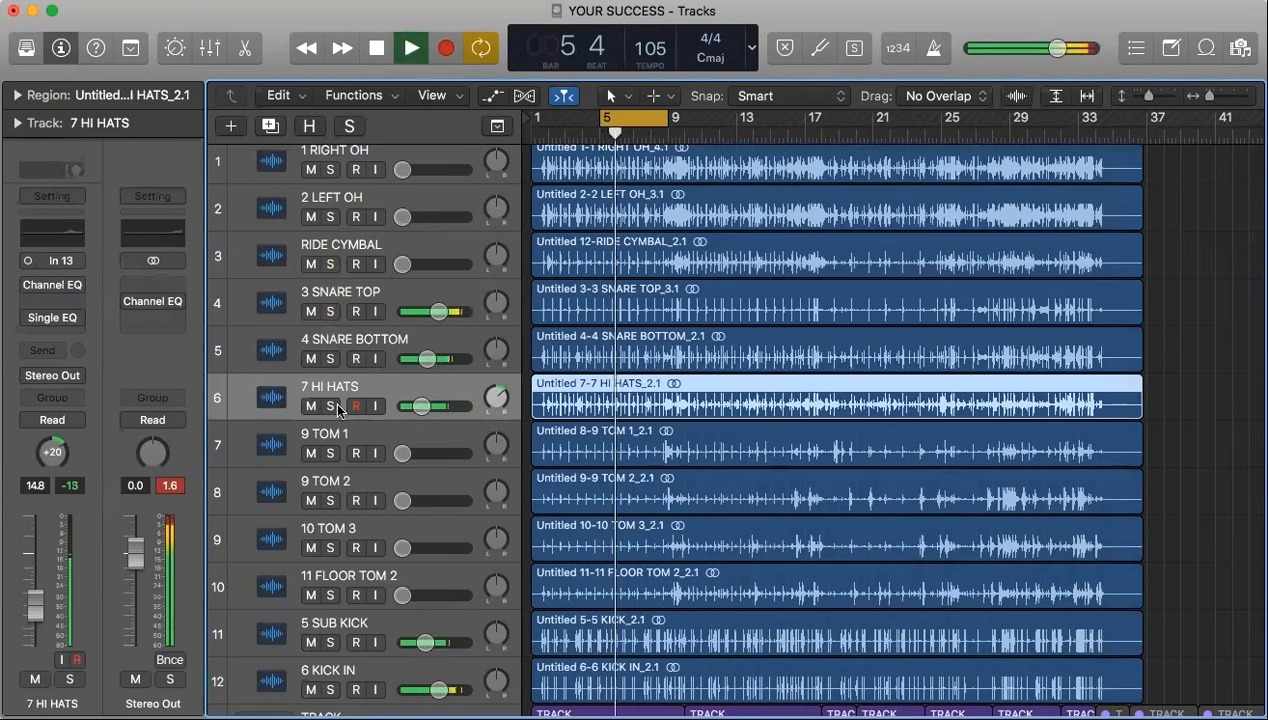
scroll(406, 484, down, 1)
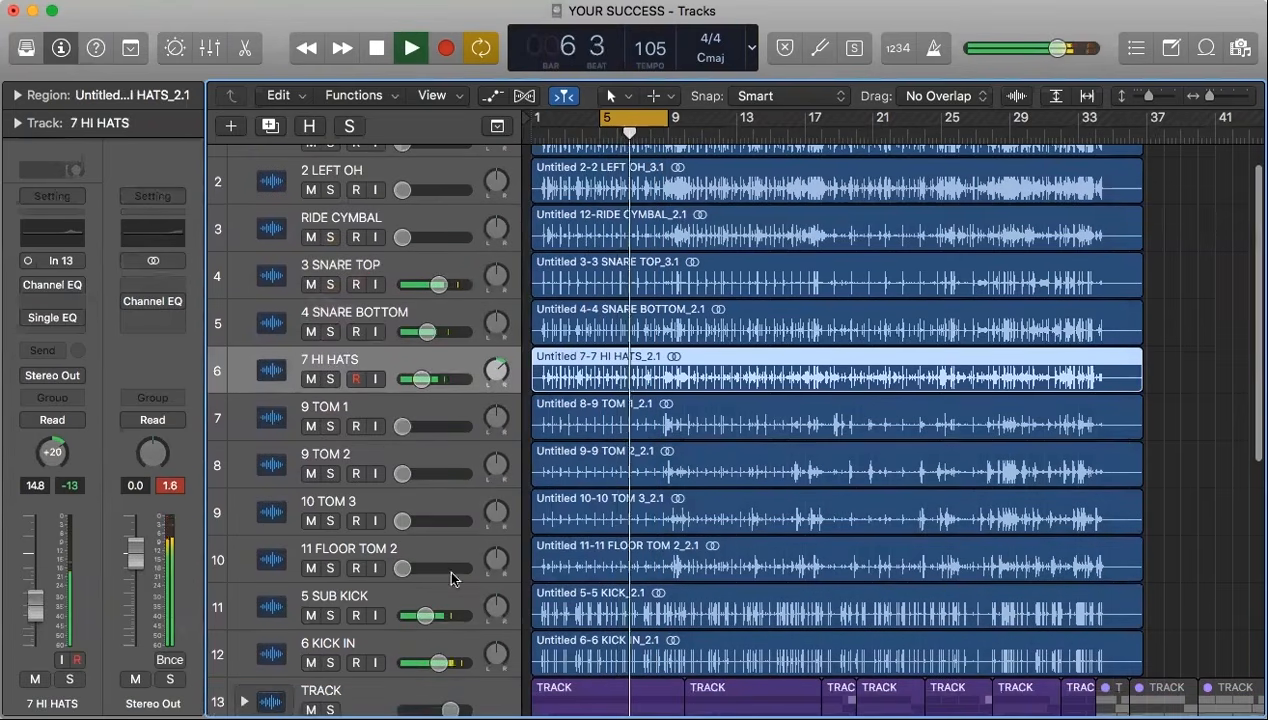
key(space)
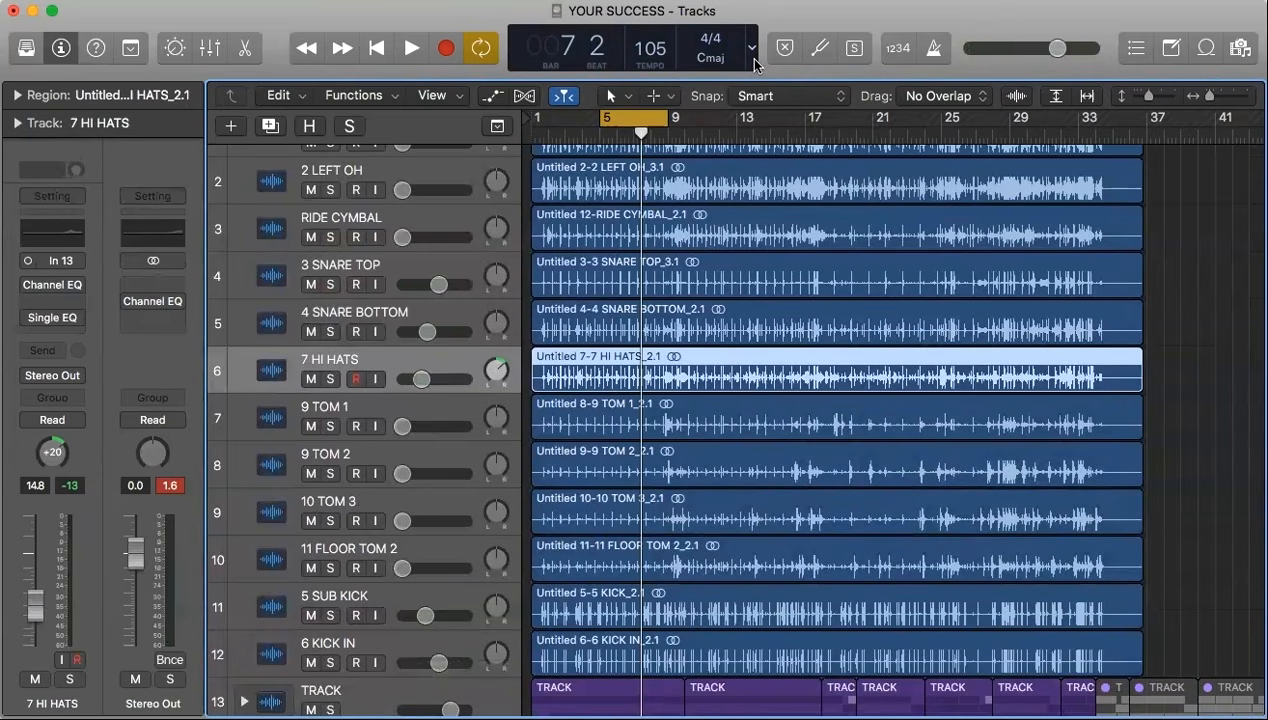
key(space)
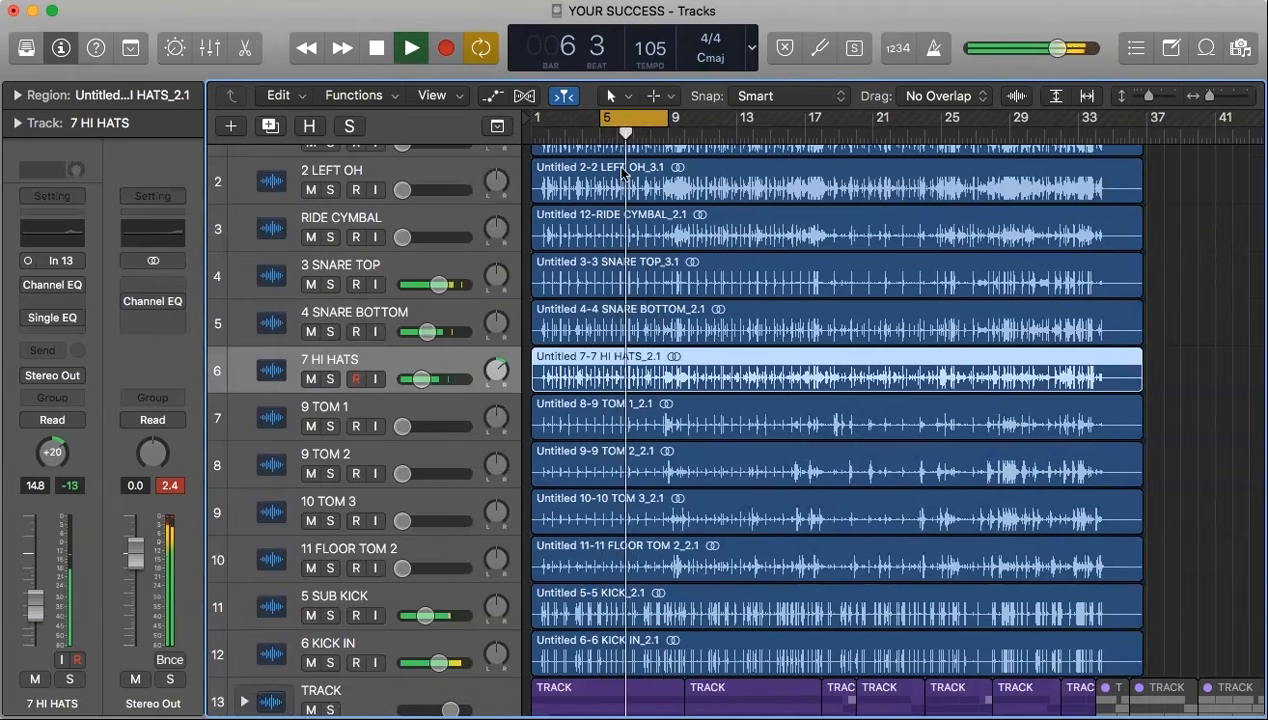
key(space)
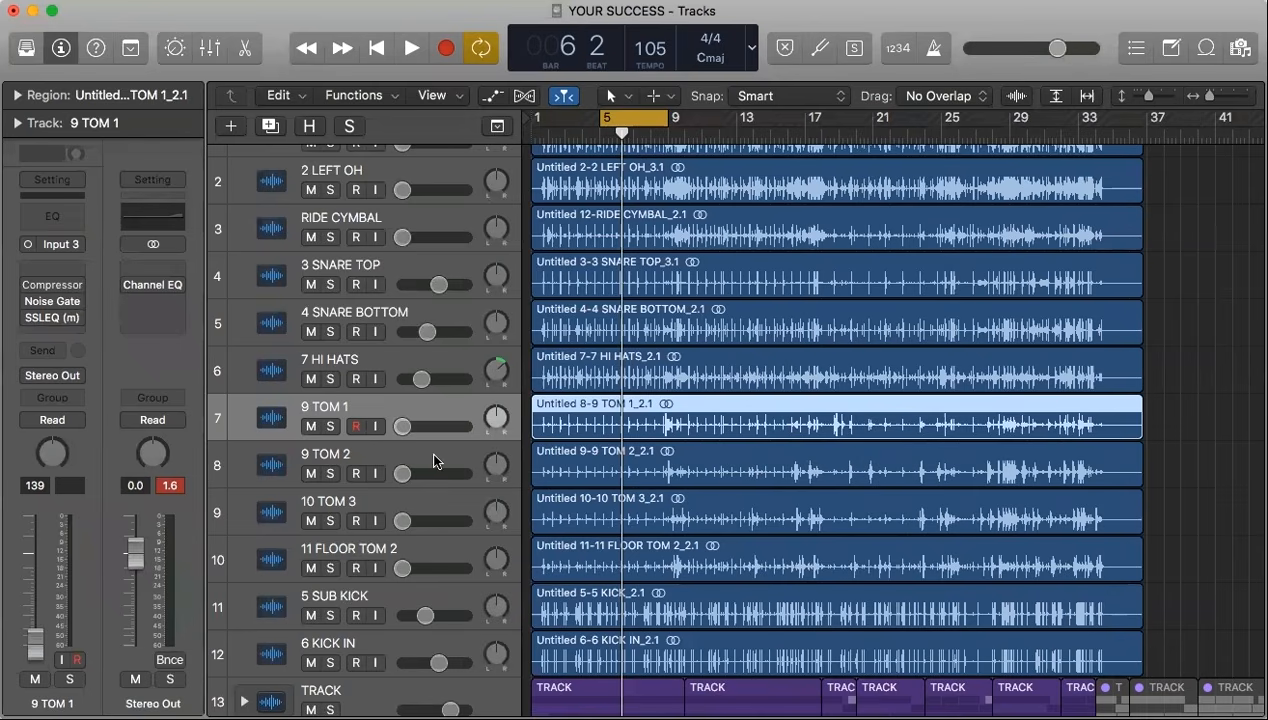
Select the four tom tracks from 9 TOM 1 to 11 FLOOR TOM 2 and raise their volume together to -12.0 dB during playback.
click(1150, 503)
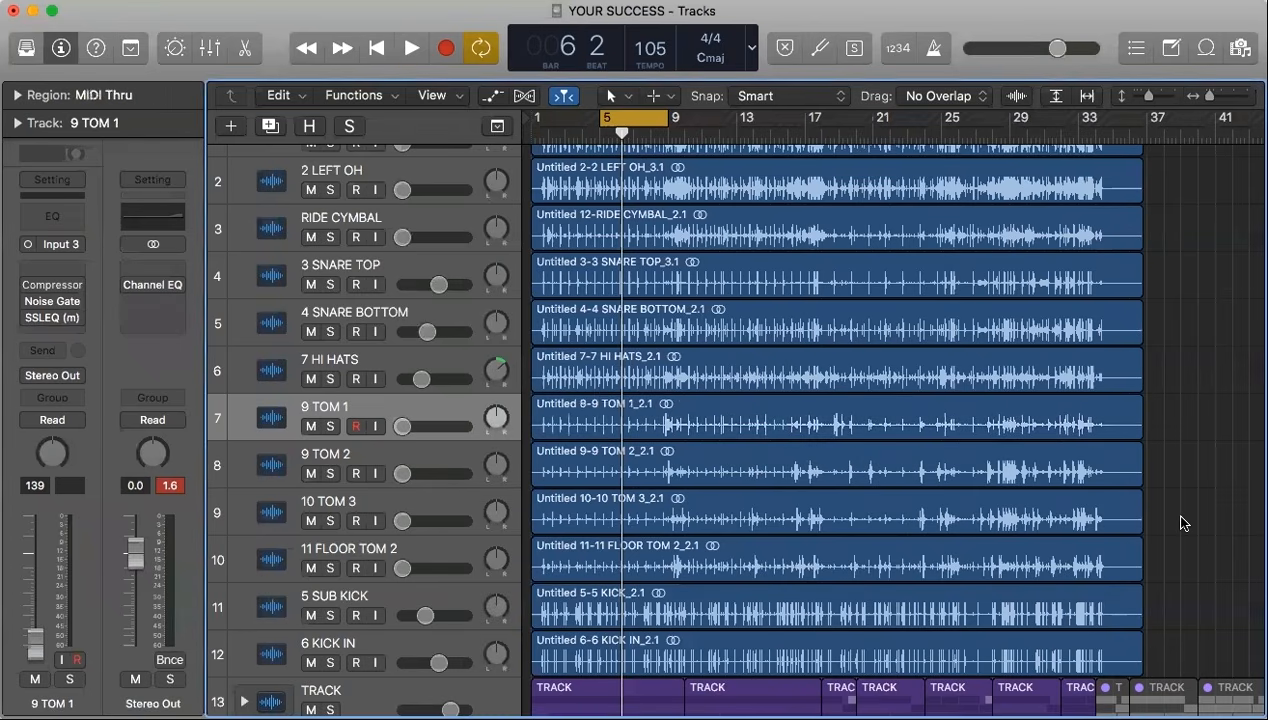
key(space)
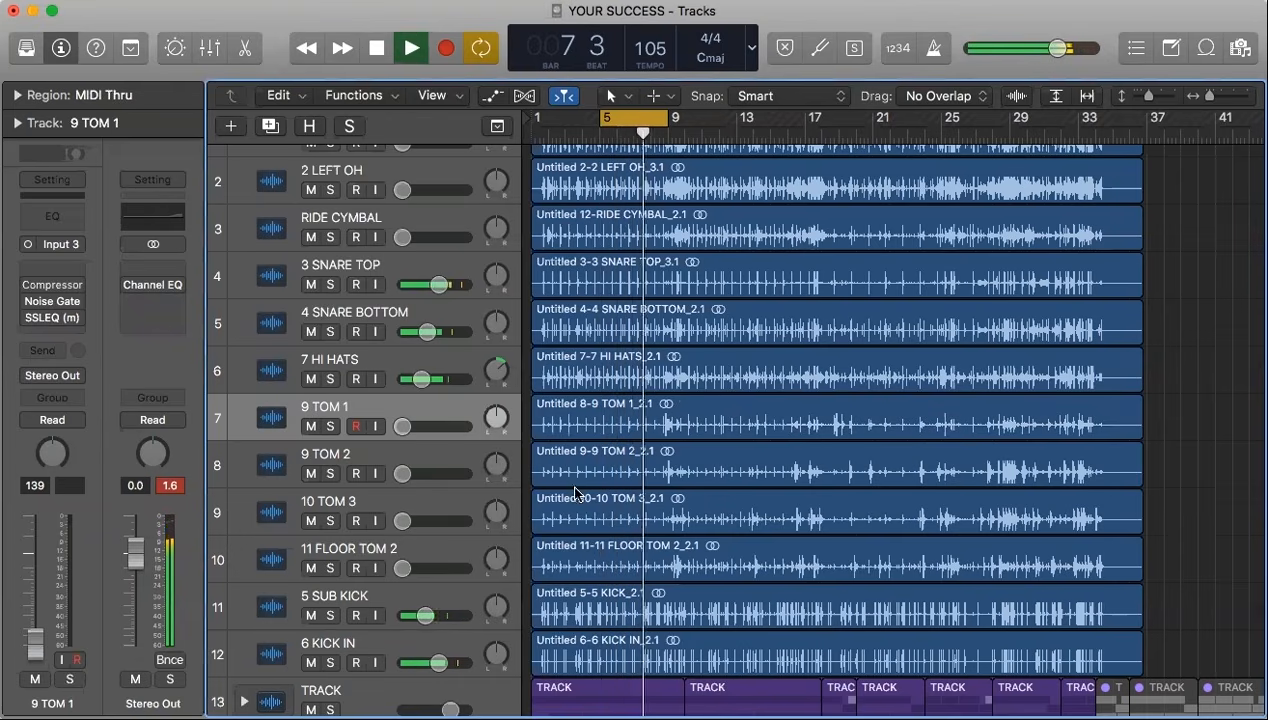
shift+click(405, 548)
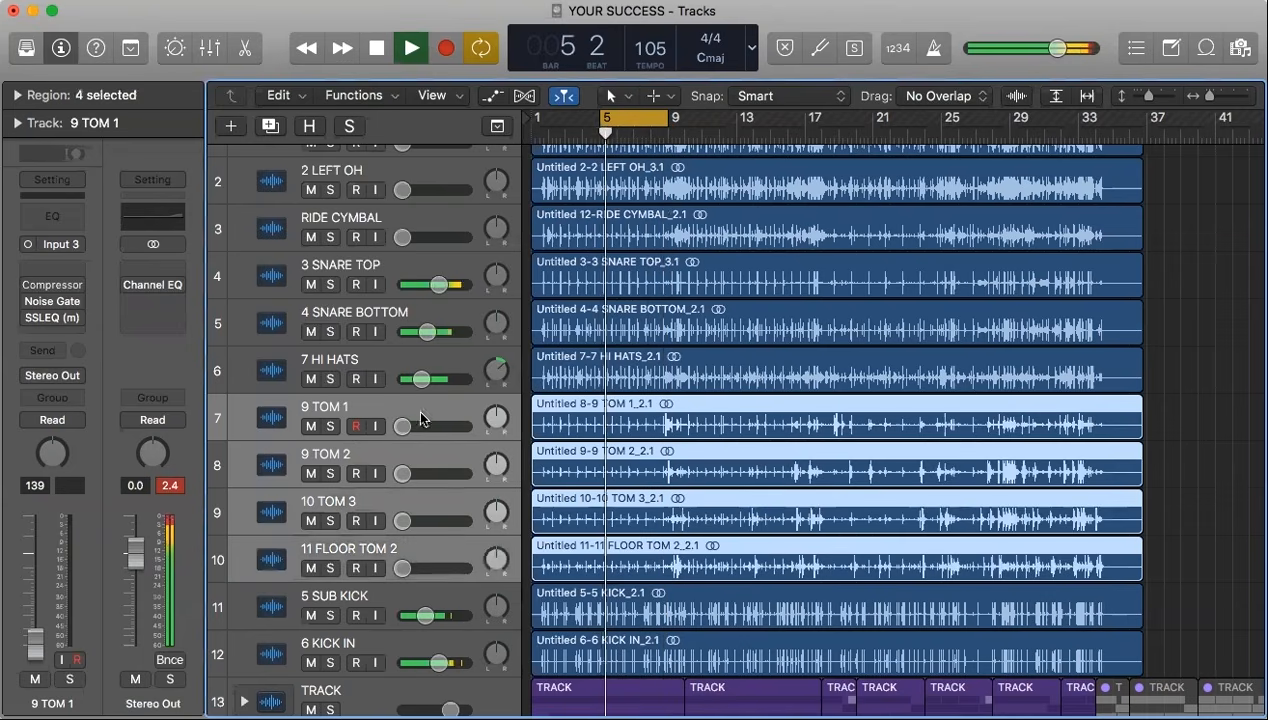
mouse_move(402, 426)
mouse_down()
mouse_move(390, 426)
mouse_move(425, 426)
mouse_up()
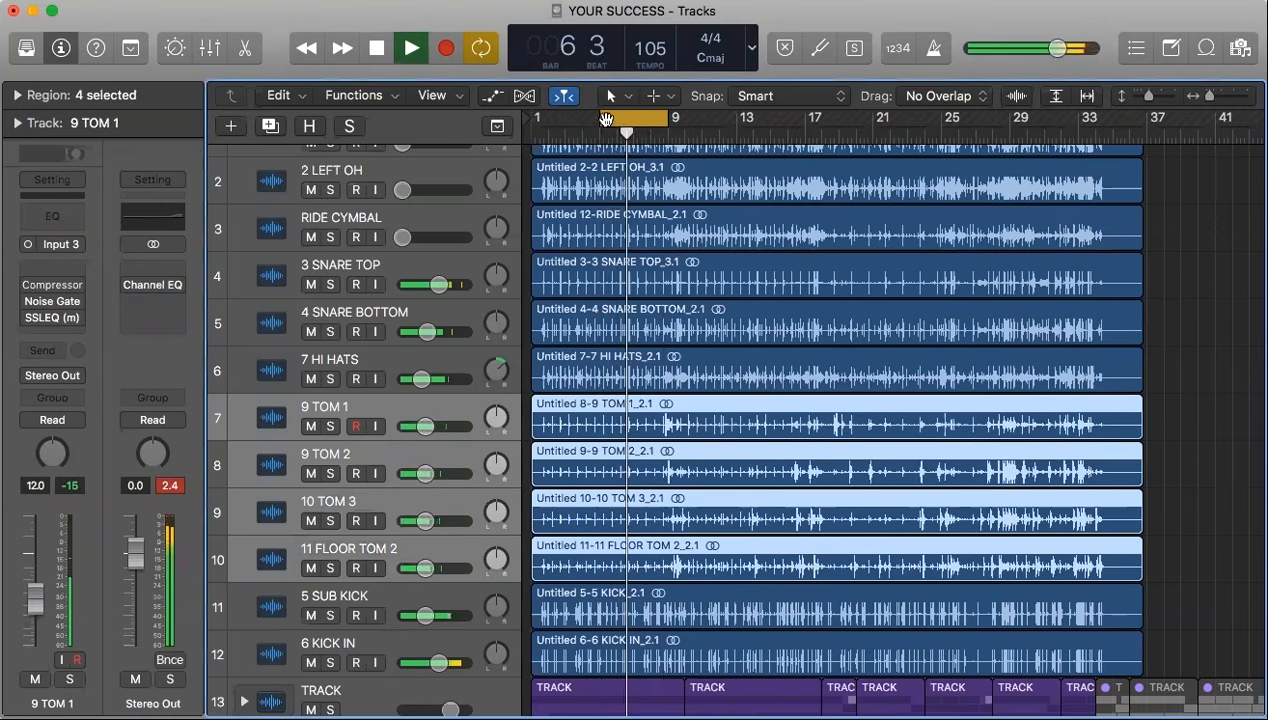
Stop playback and set the cycle range from bar 8 to bar 11, around the tom fill.
click(631, 119)
click(668, 120)
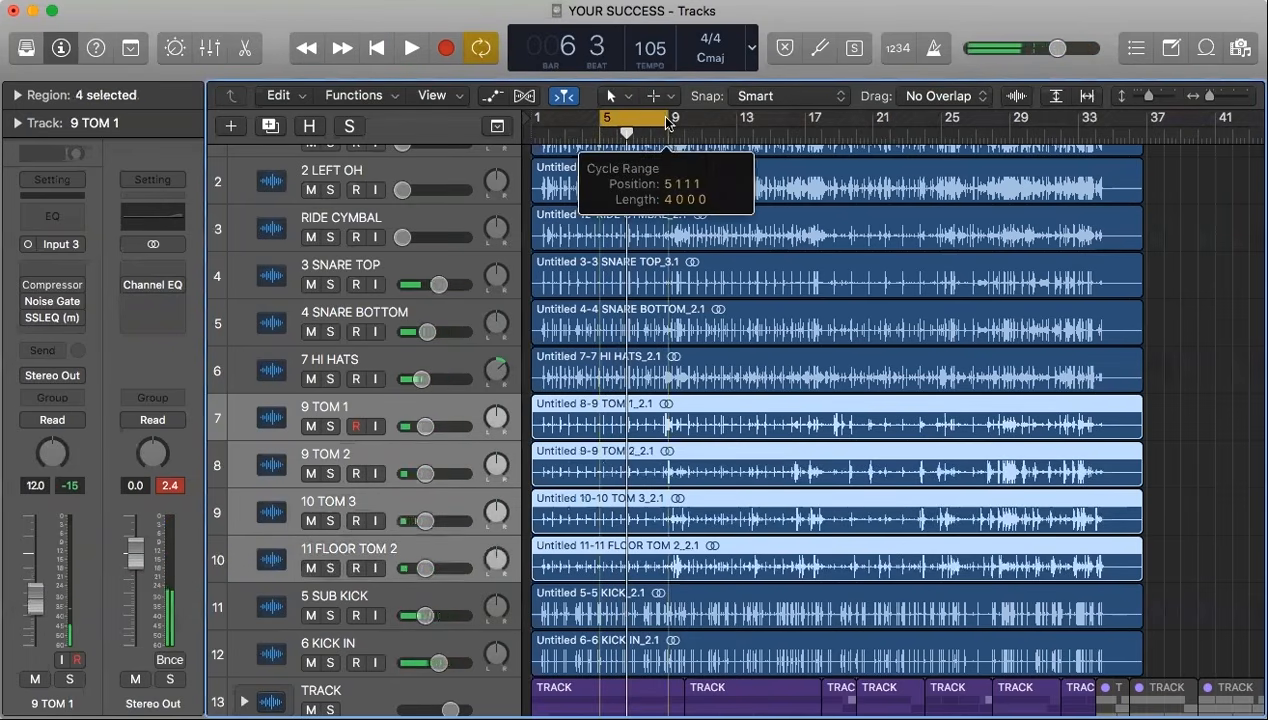
scroll(668, 120, up, 10)
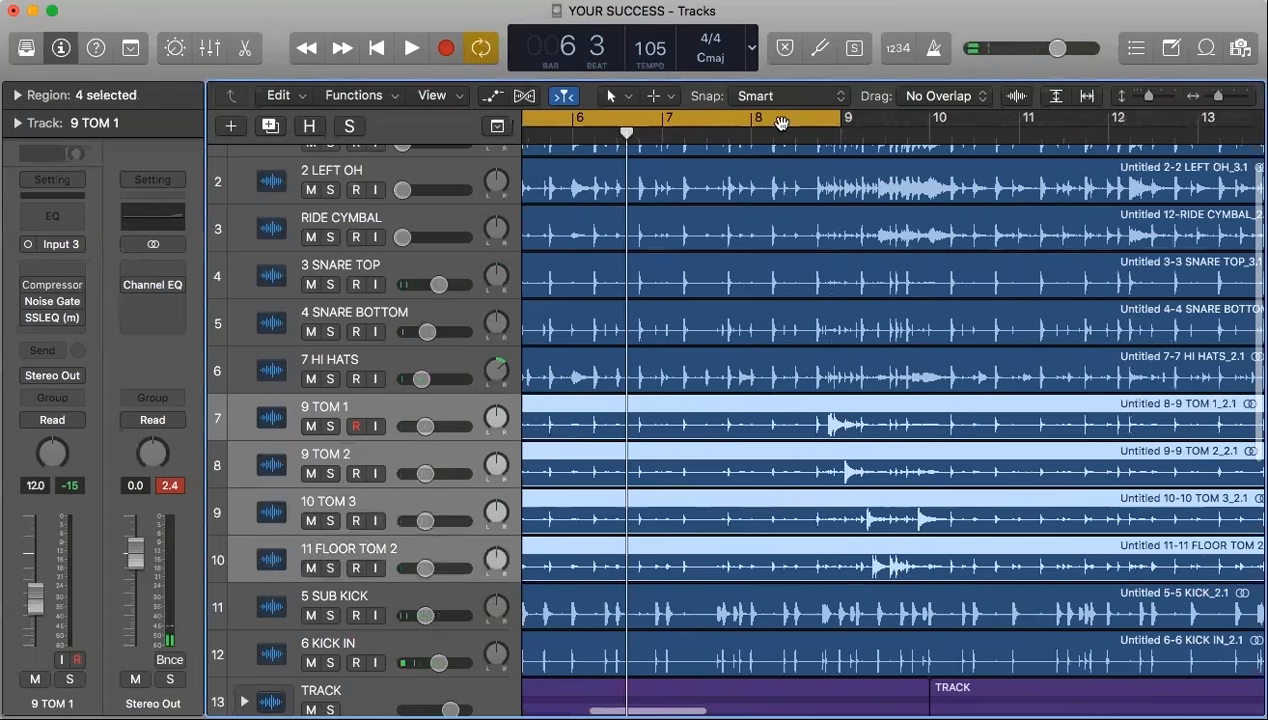
click(781, 122)
drag(810, 122, 1020, 125)
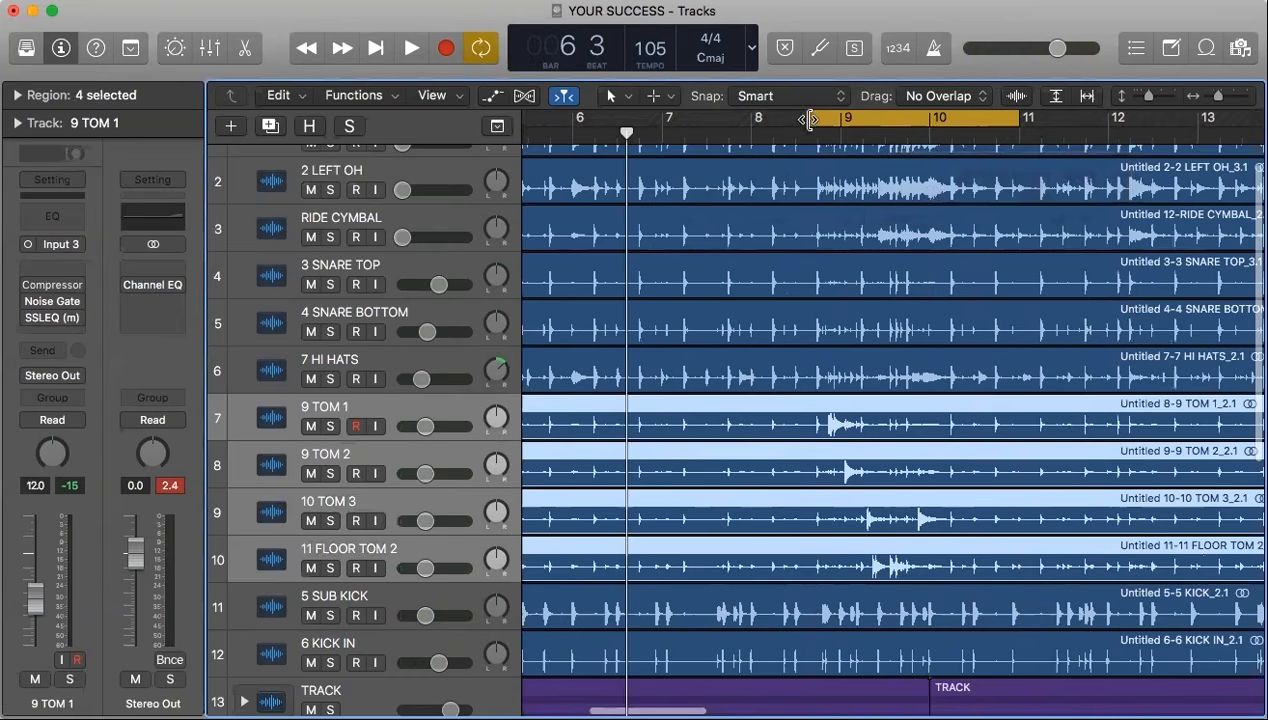
drag(810, 120, 754, 120)
Play the cycled tom fill and raise the four selected tom tracks together to -8.2 dB.
key(space)
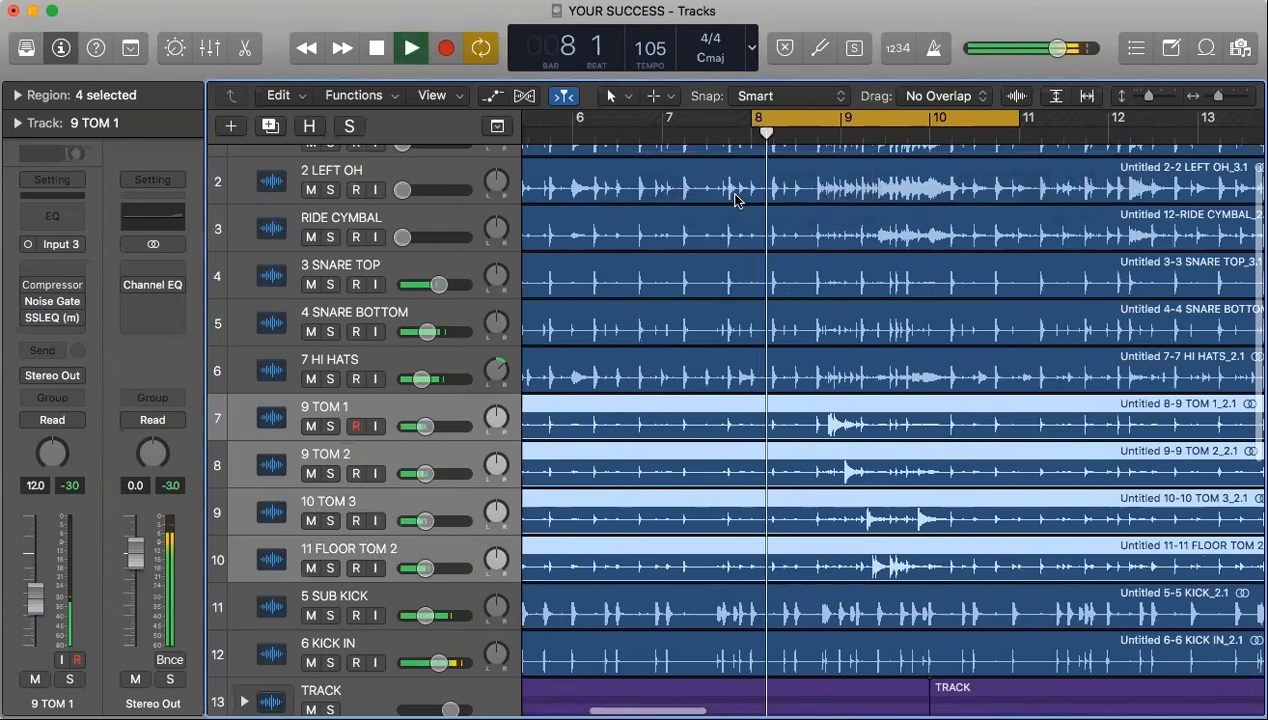
key(super+Left)
key(super+Left)
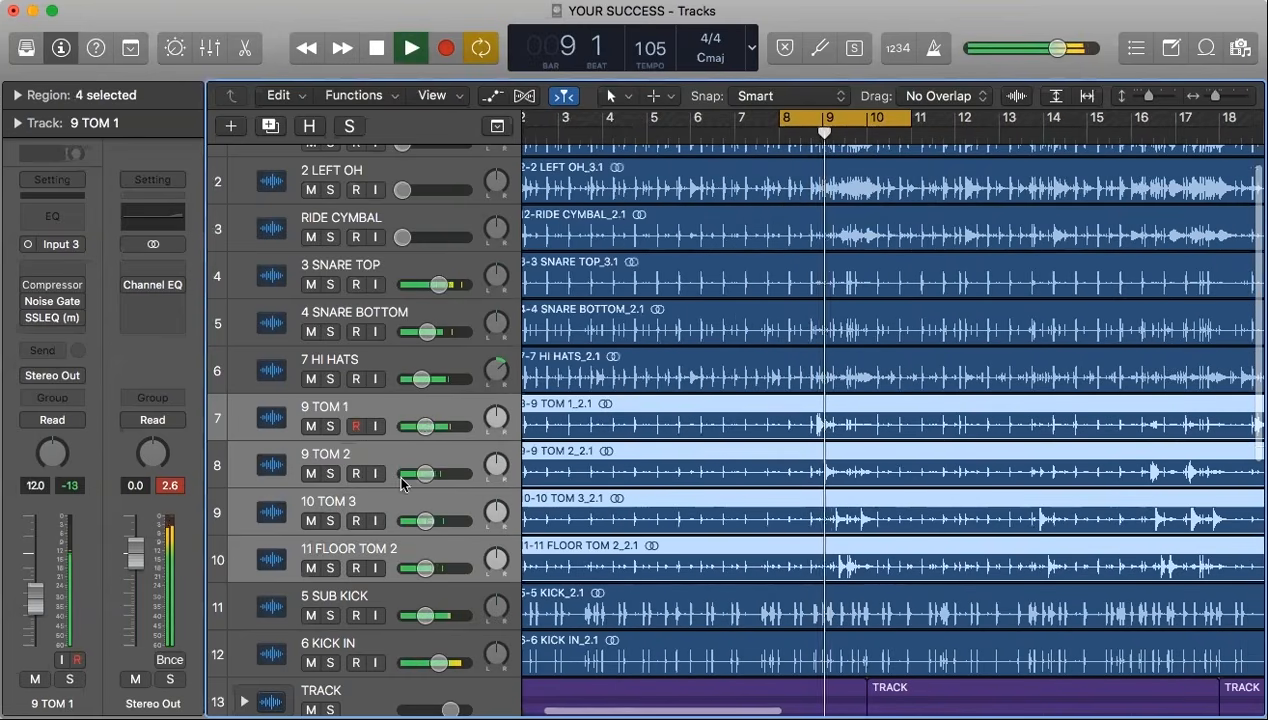
drag(428, 427, 432, 427)
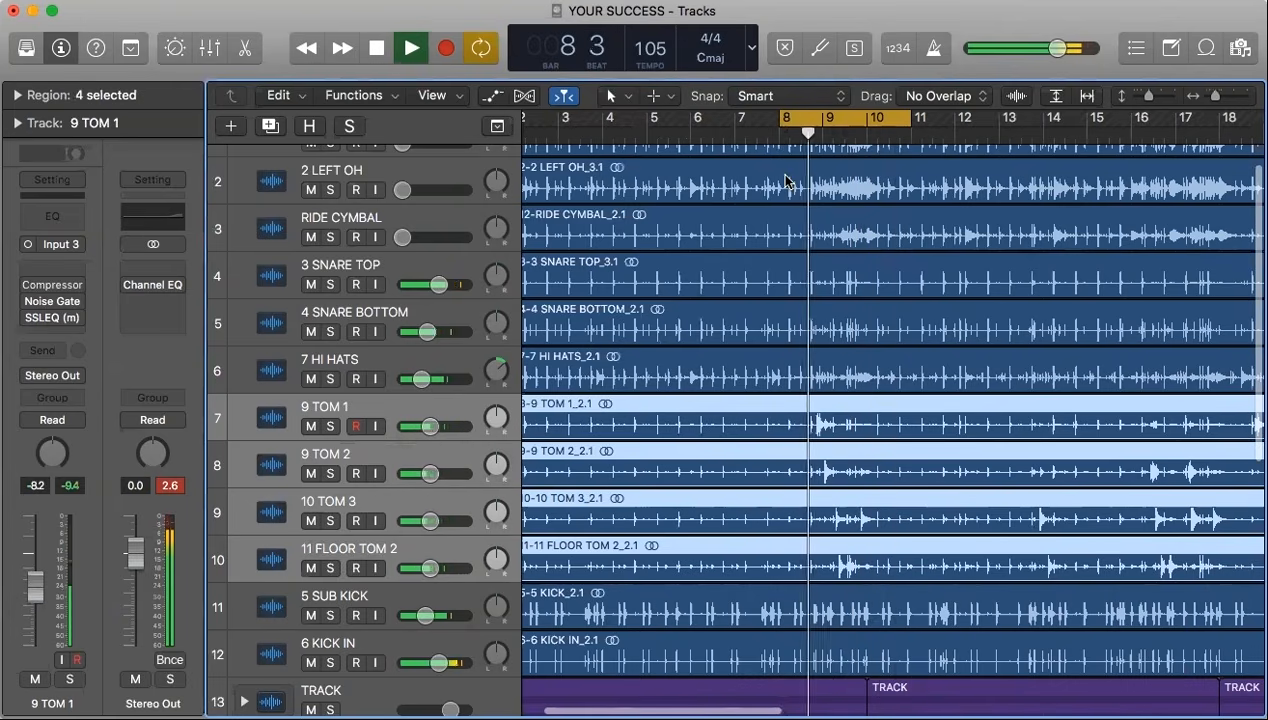
Stop playback and pan 9 TOM 1 to +35, 9 TOM 2 slightly right, 10 TOM 3 to -22 and 11 FLOOR TOM 2 to -35.
click(480, 418)
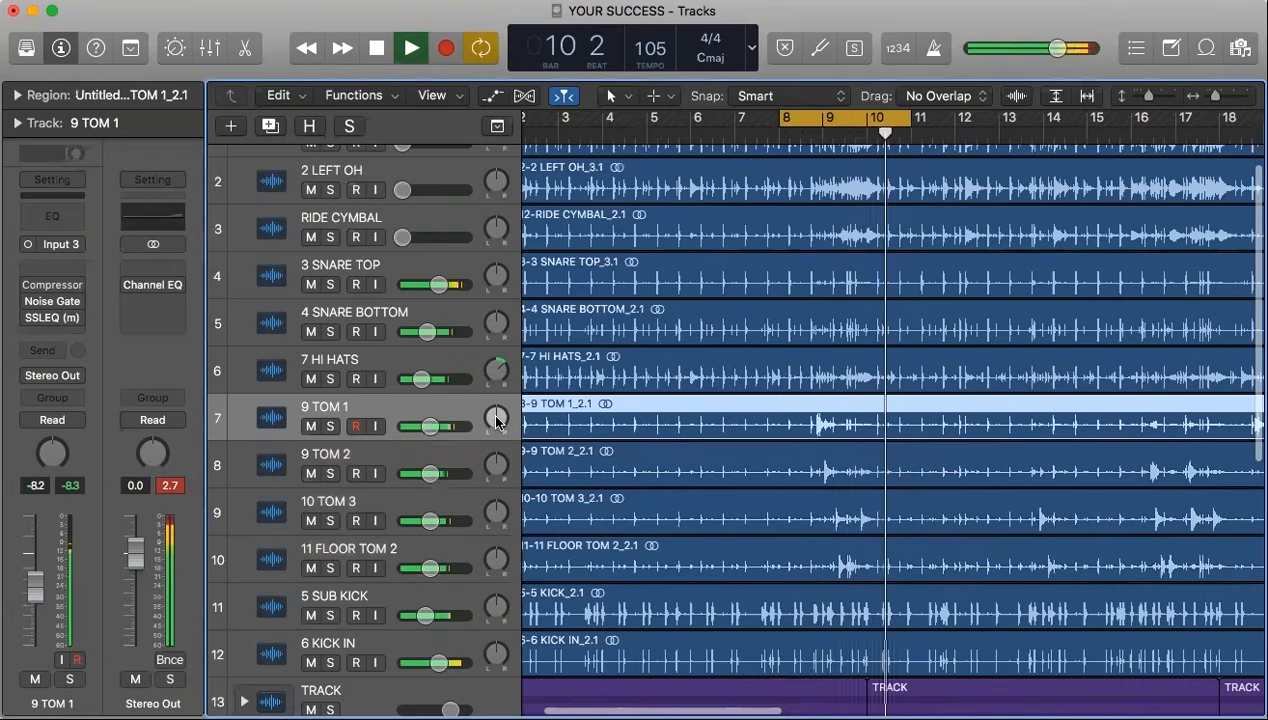
key(space)
click(496, 418)
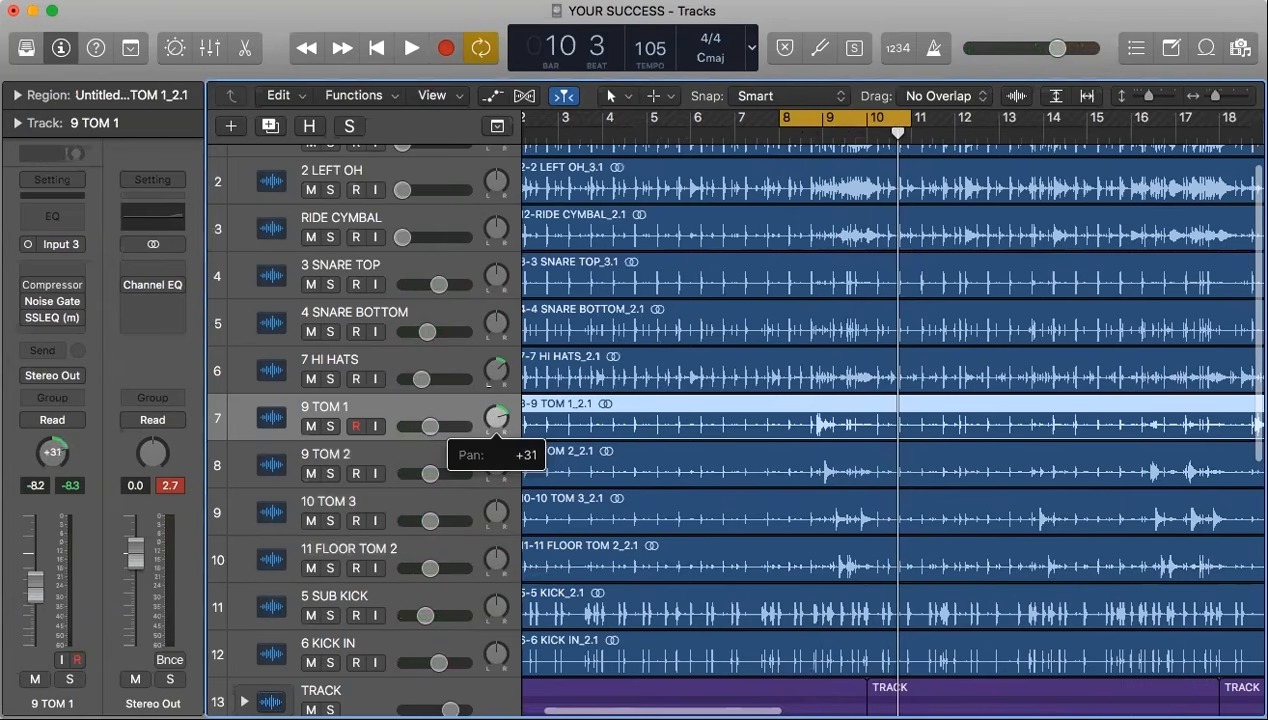
drag(496, 418, 494, 466)
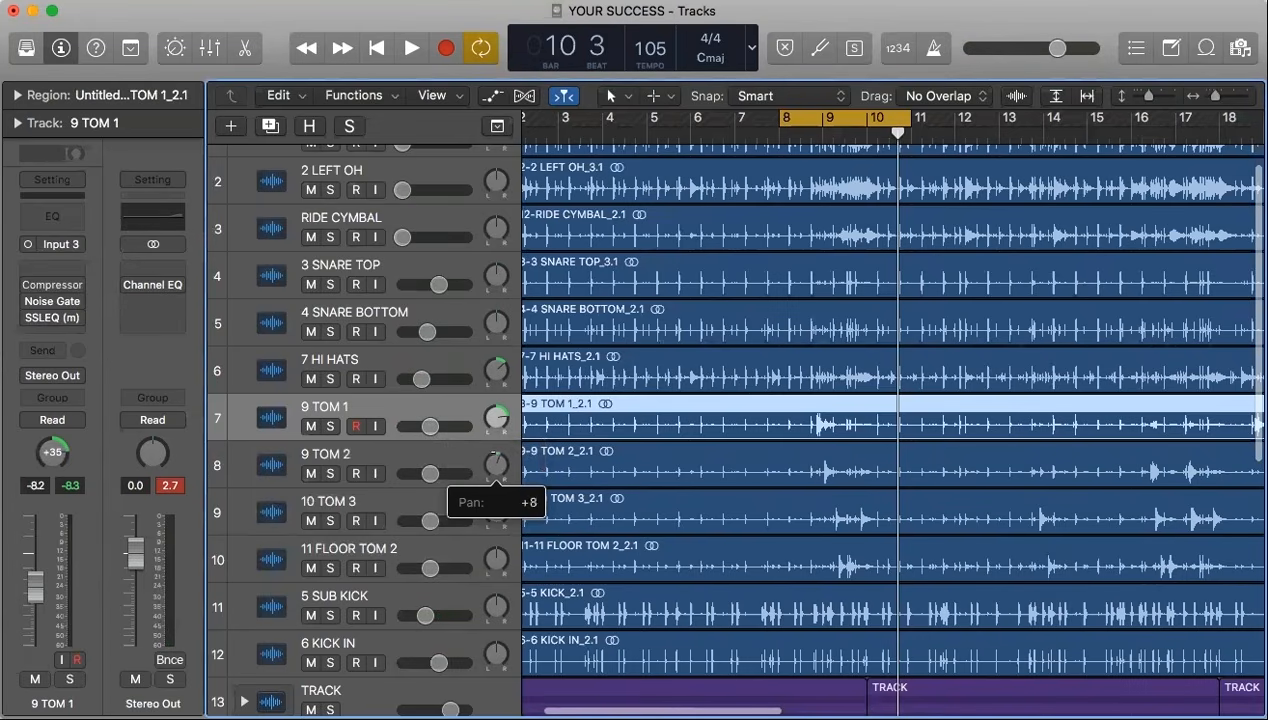
drag(494, 466, 494, 509)
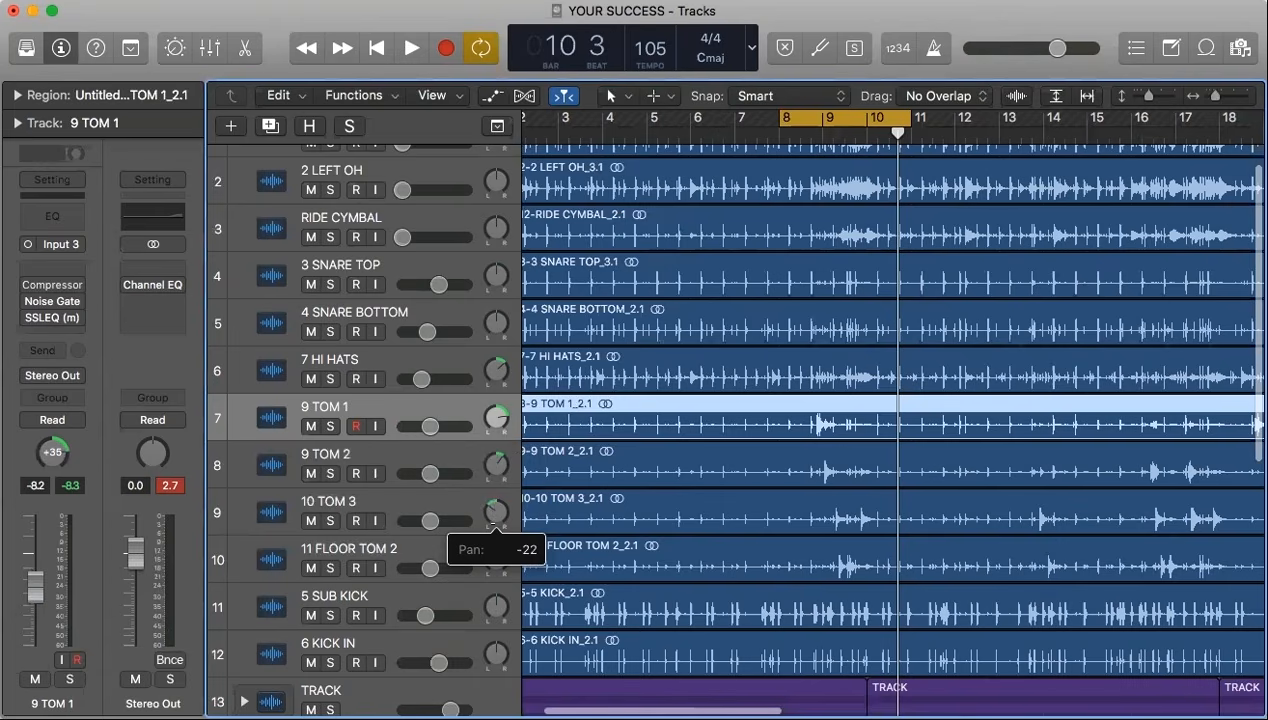
drag(494, 509, 497, 562)
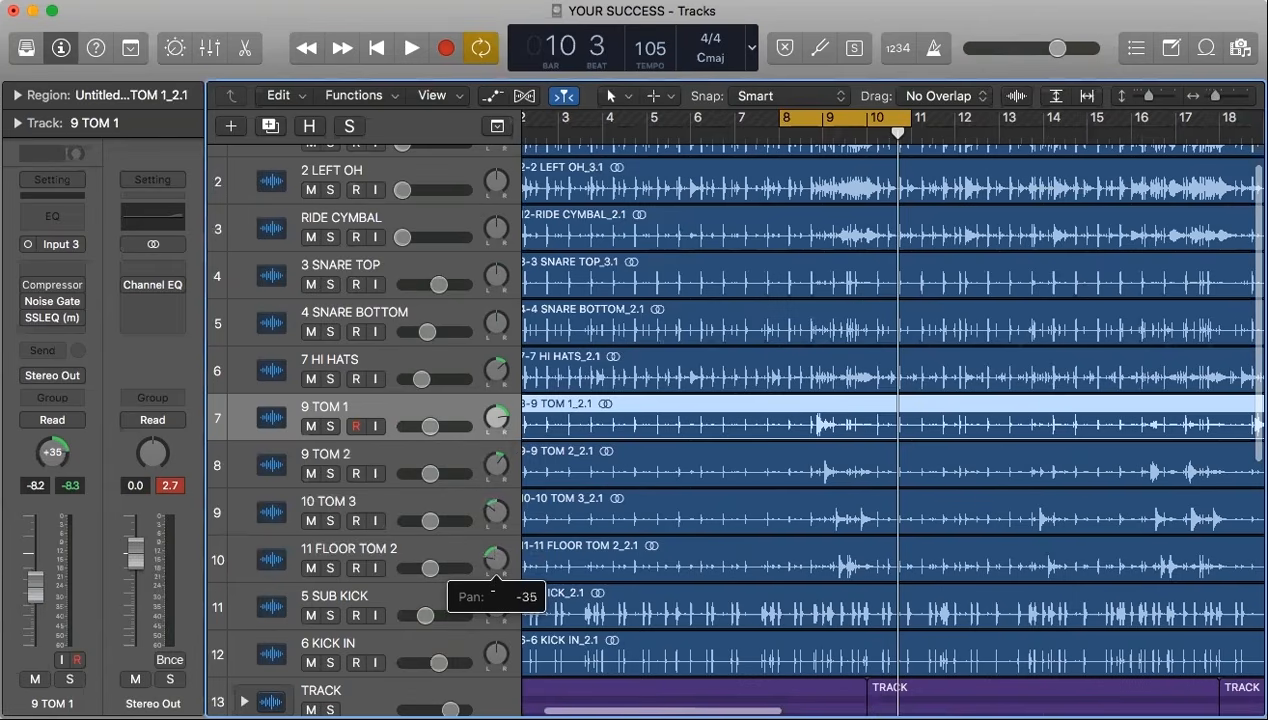
Raise 9 TOM 1 to -7.2 dB and 11 FLOOR TOM 2 slightly while the fill plays, and stop playback.
key(space)
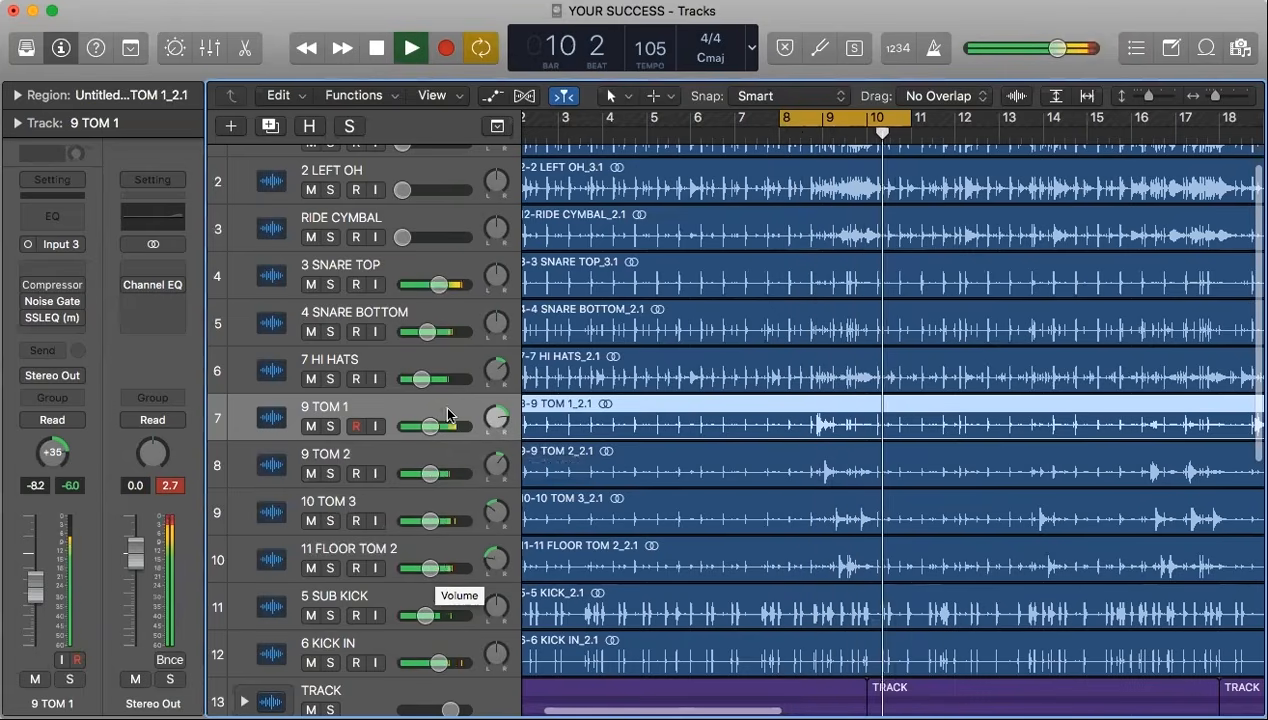
drag(430, 426, 436, 426)
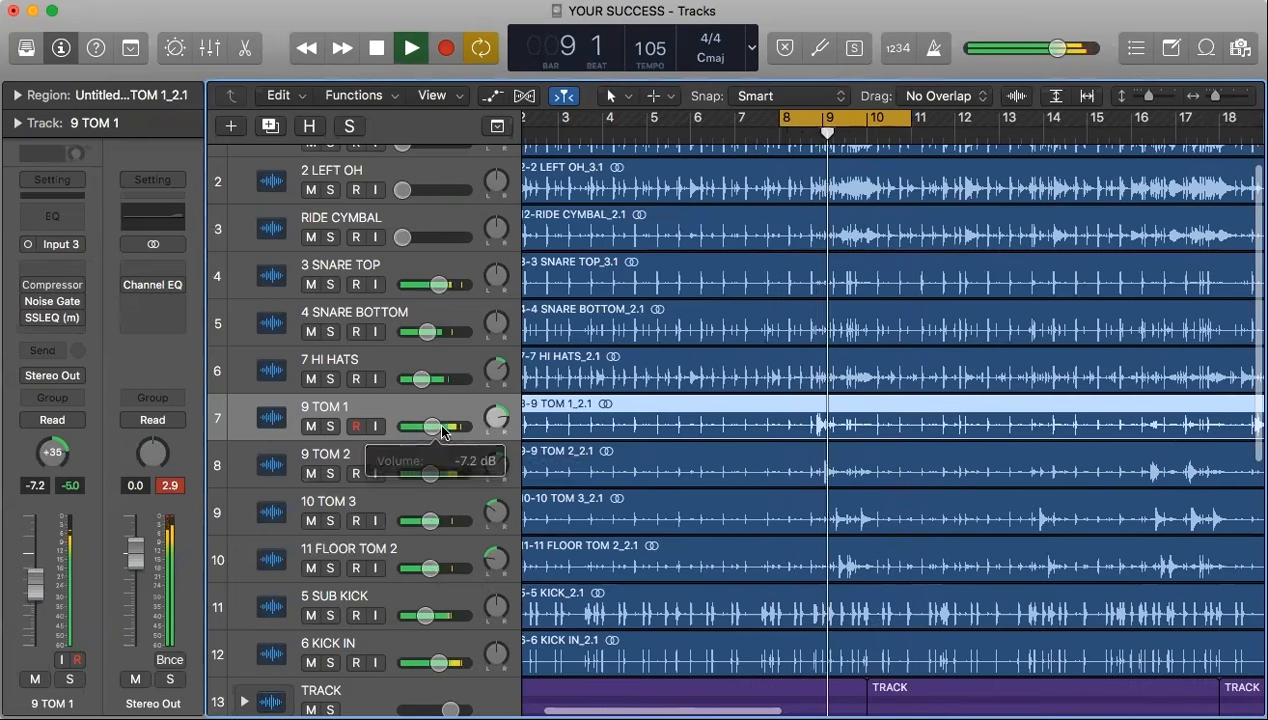
click(428, 567)
drag(428, 567, 432, 569)
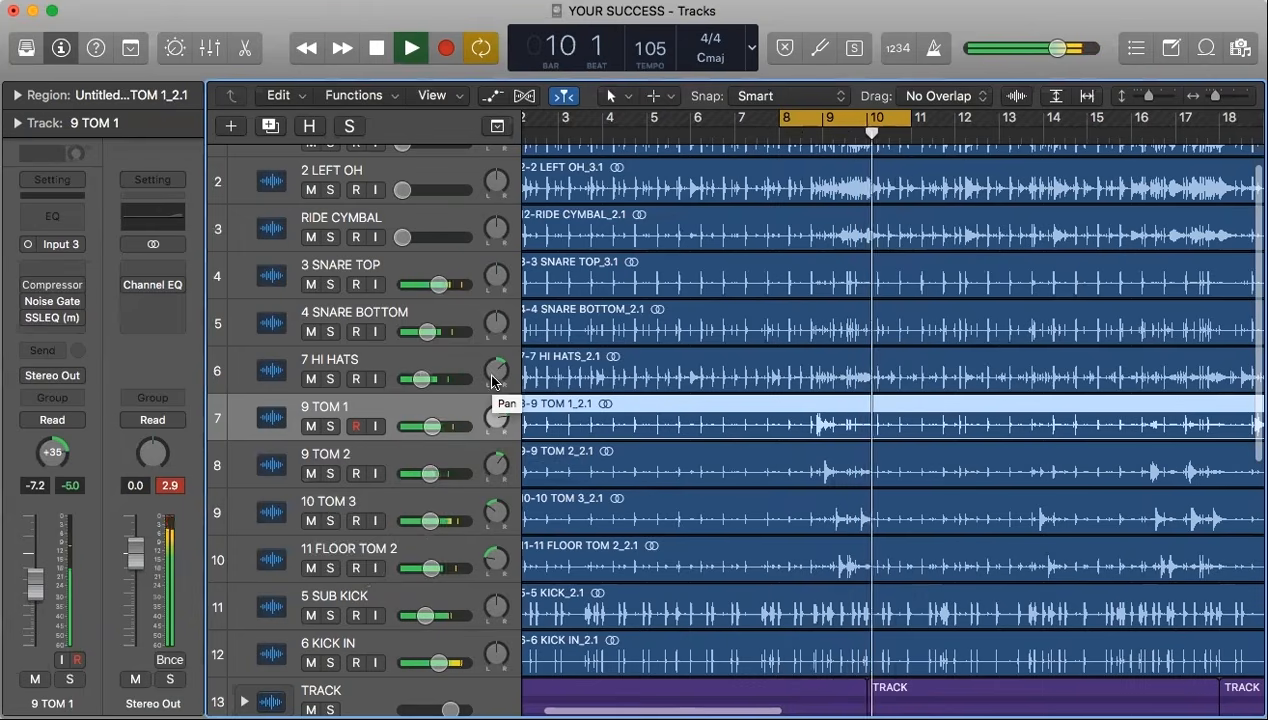
key(space)
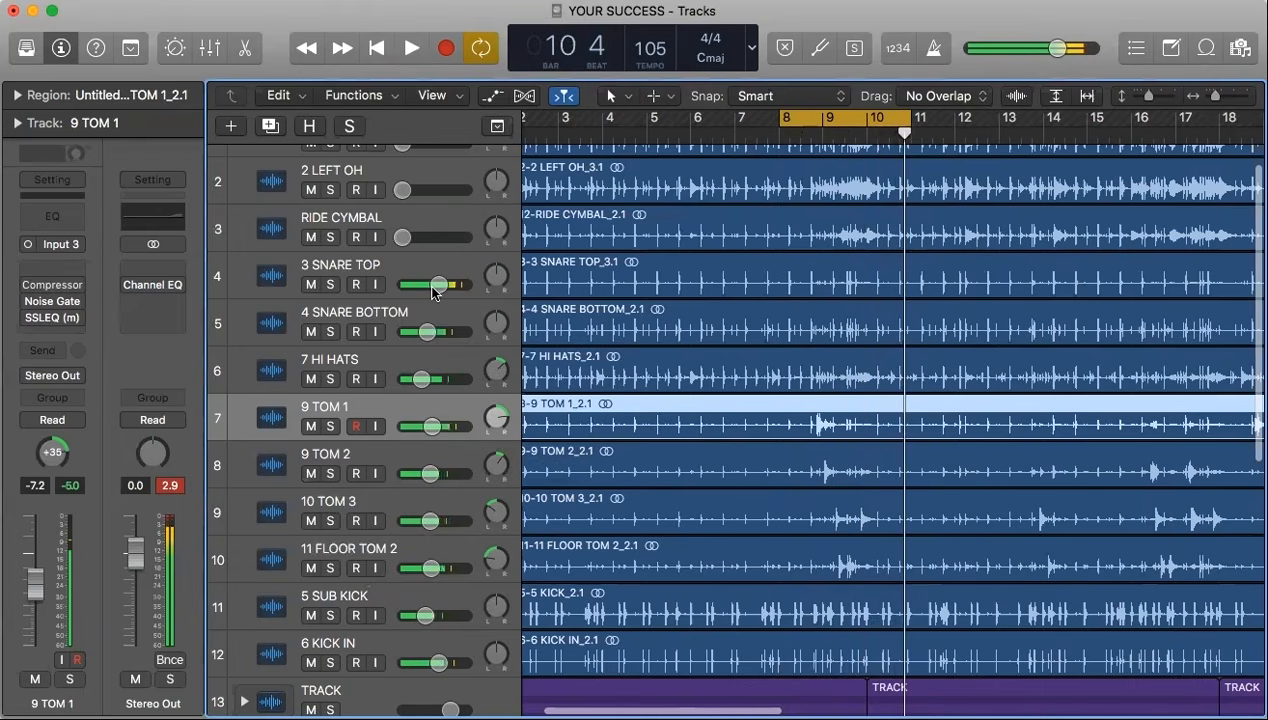
Pan the overheads apart, setting 1 RIGHT OH to +63 and 2 LEFT OH far to the left.
scroll(507, 368, up, 2)
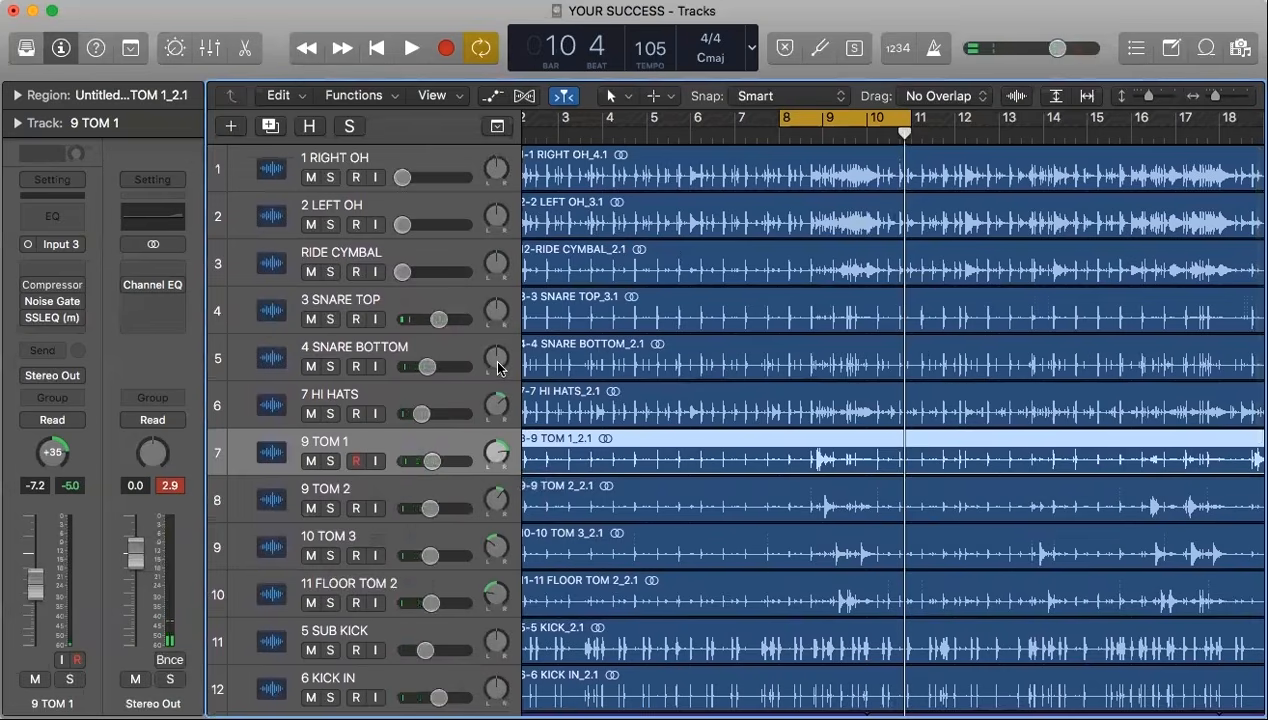
scroll(500, 368, down, 2)
scroll(500, 368, up, 2)
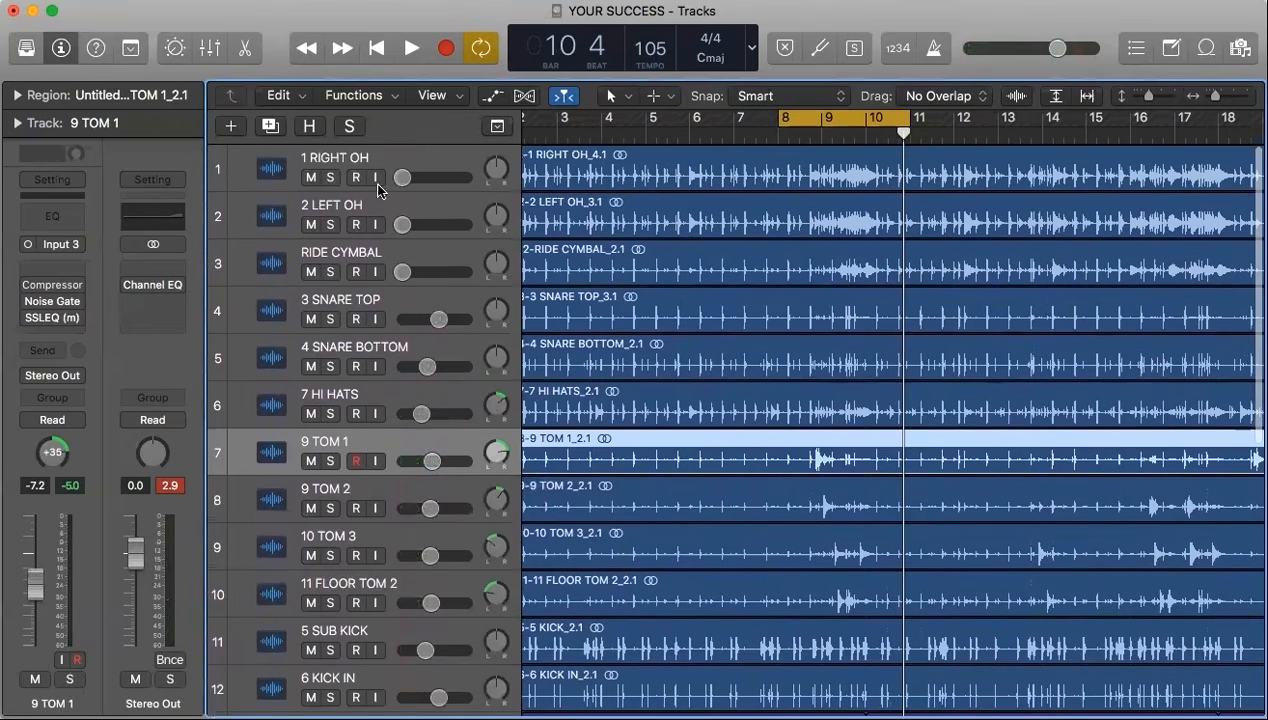
click(393, 156)
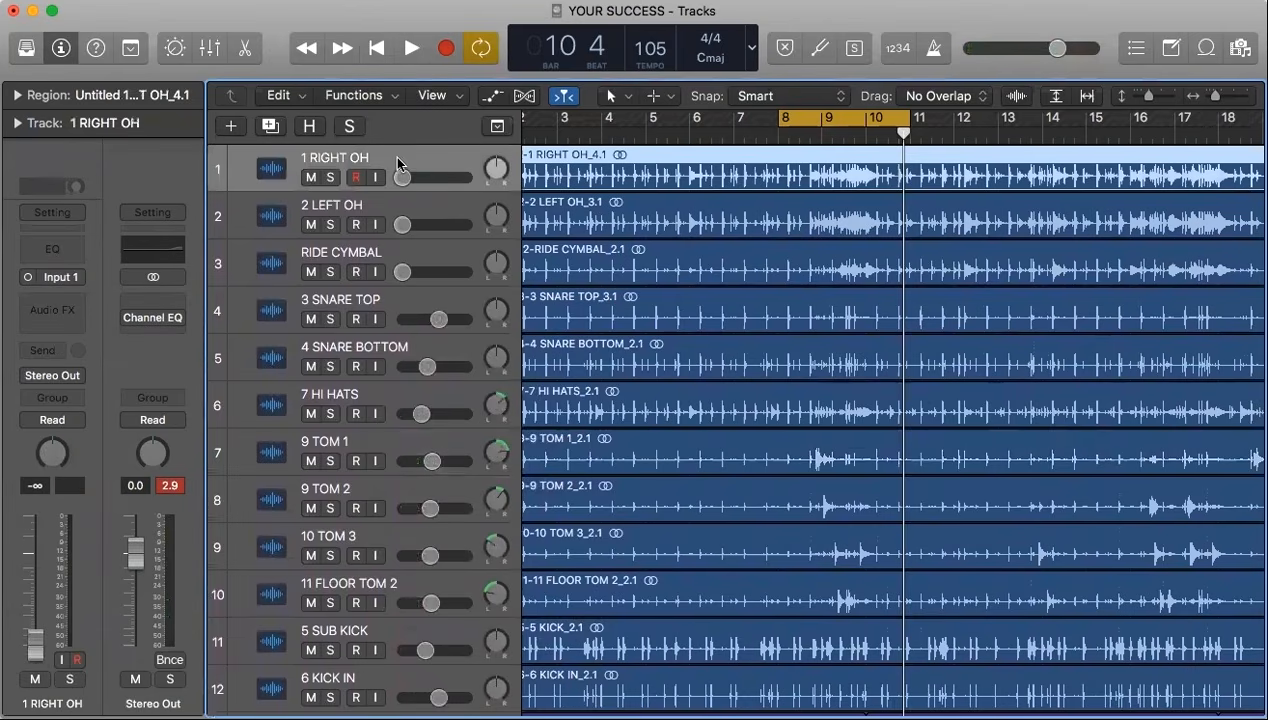
shift+click(406, 207)
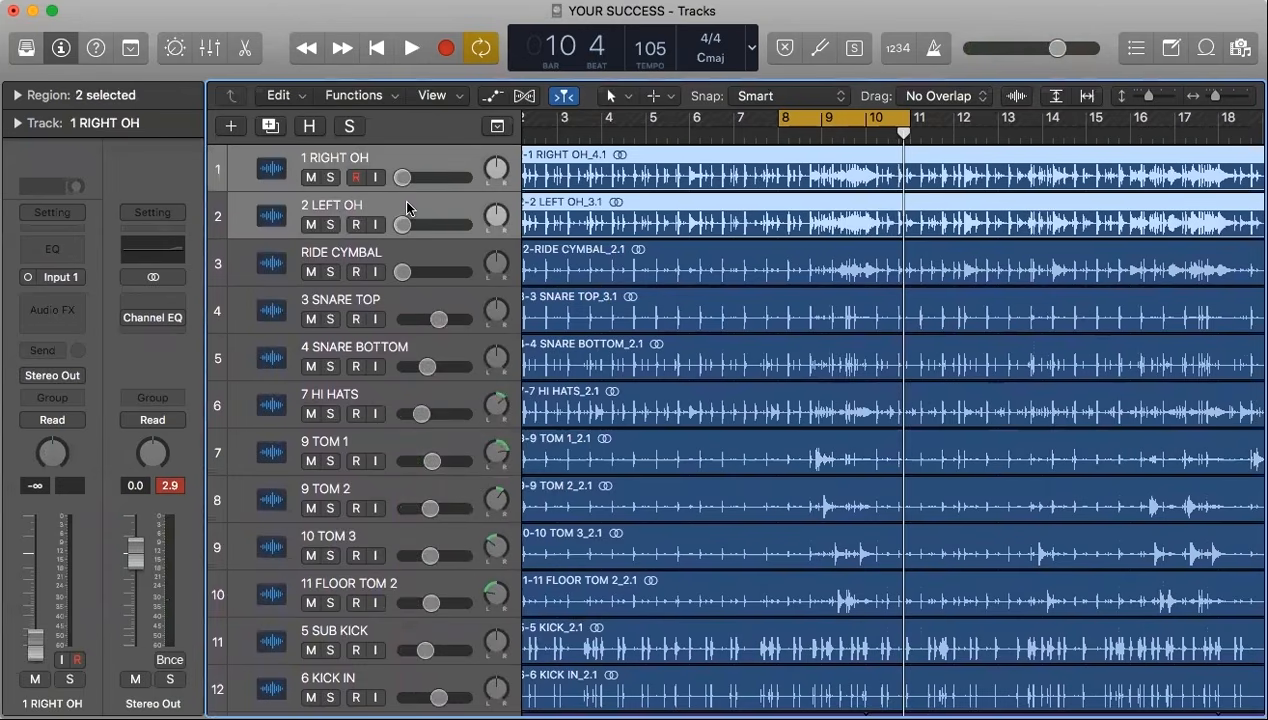
click(432, 152)
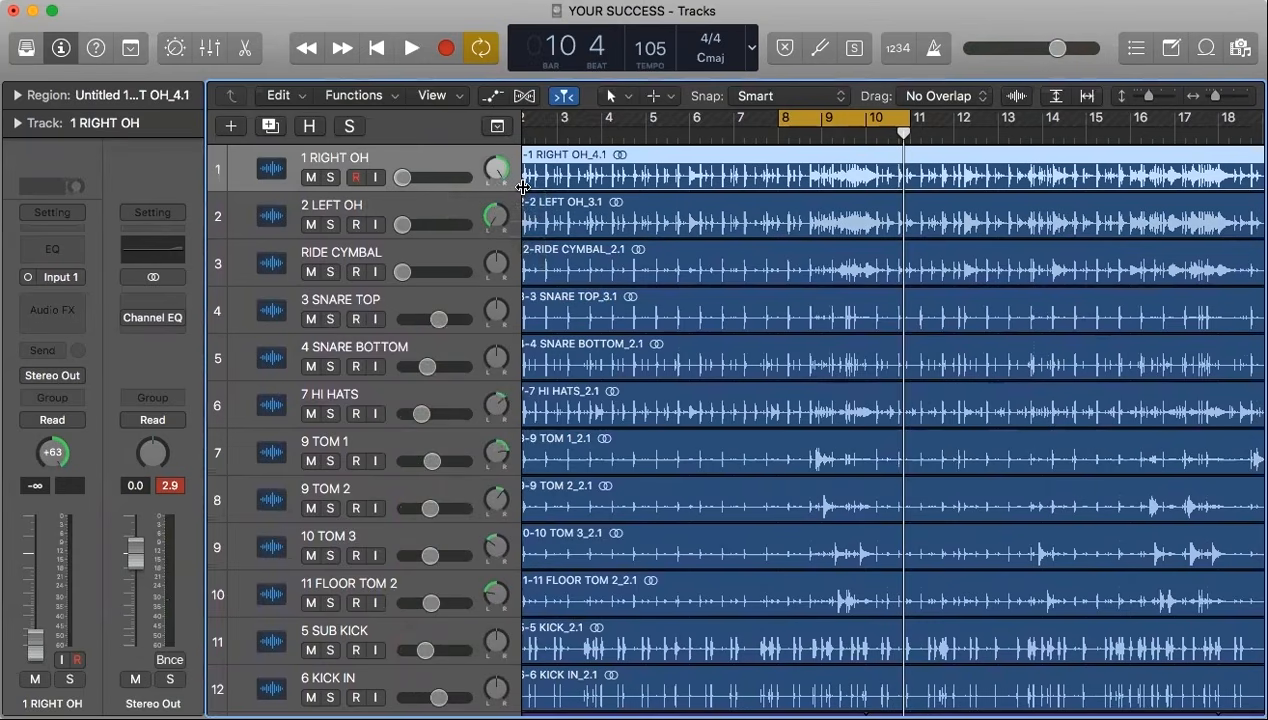
Select both overhead tracks together and set the cycle range from bar 11 to bar 14.
key(space)
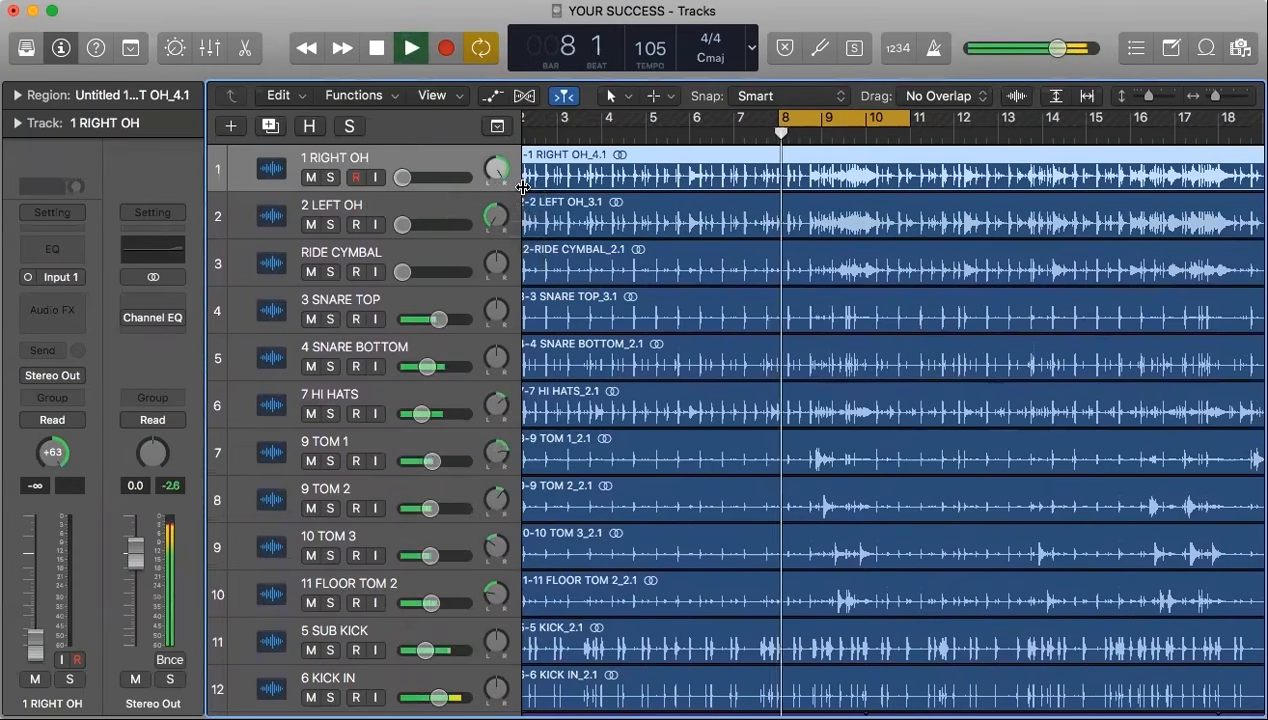
shift+click(433, 205)
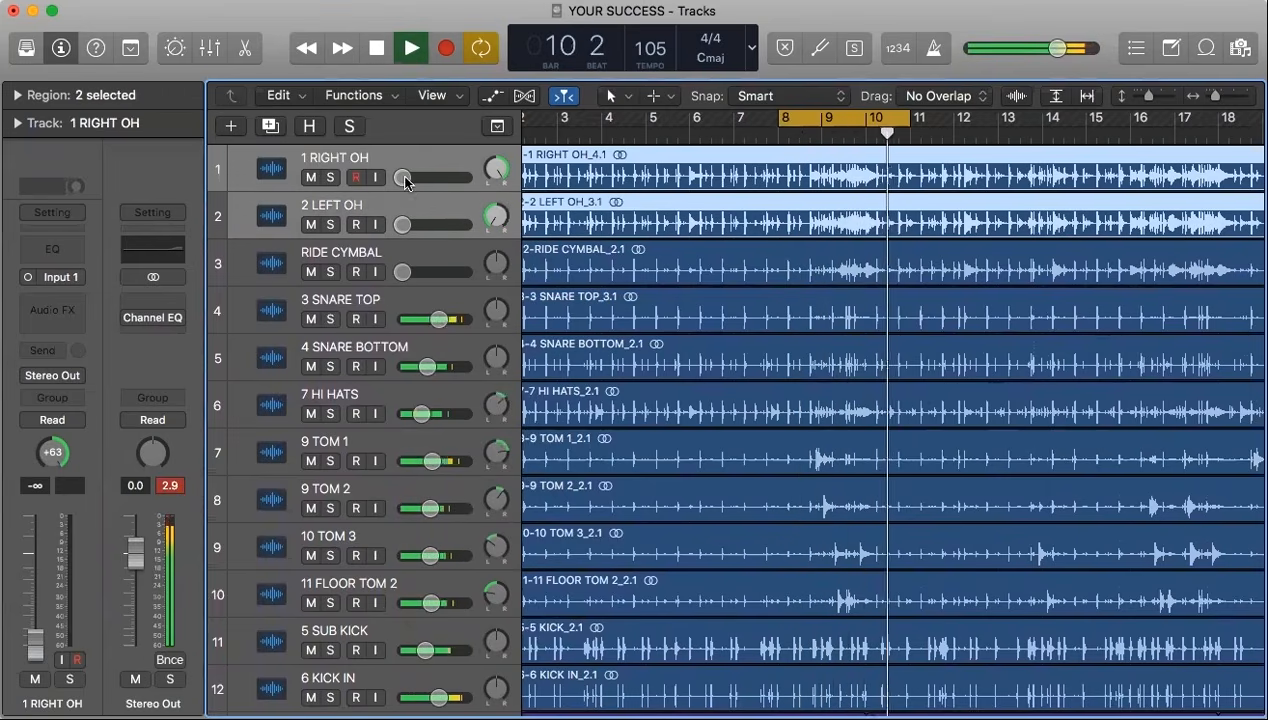
click(404, 178)
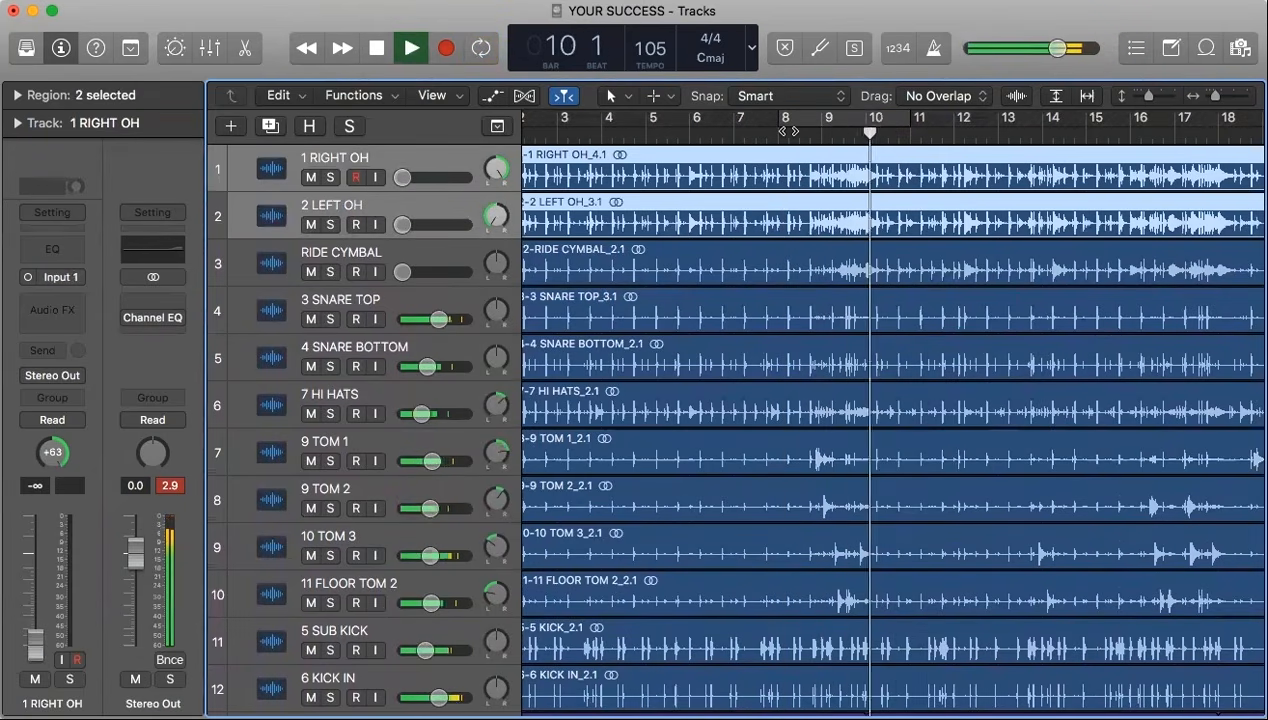
scroll(790, 131, right, 2)
scroll(789, 131, right, 5)
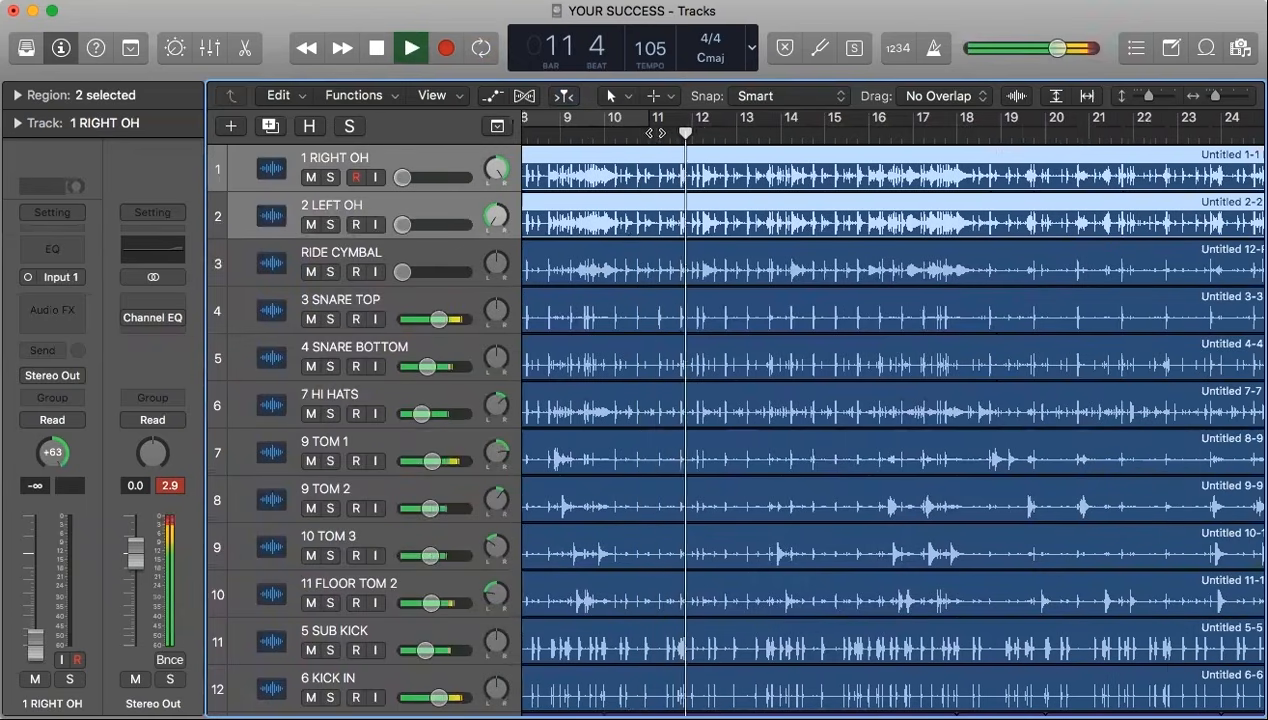
key(space)
drag(650, 121, 780, 121)
click(641, 136)
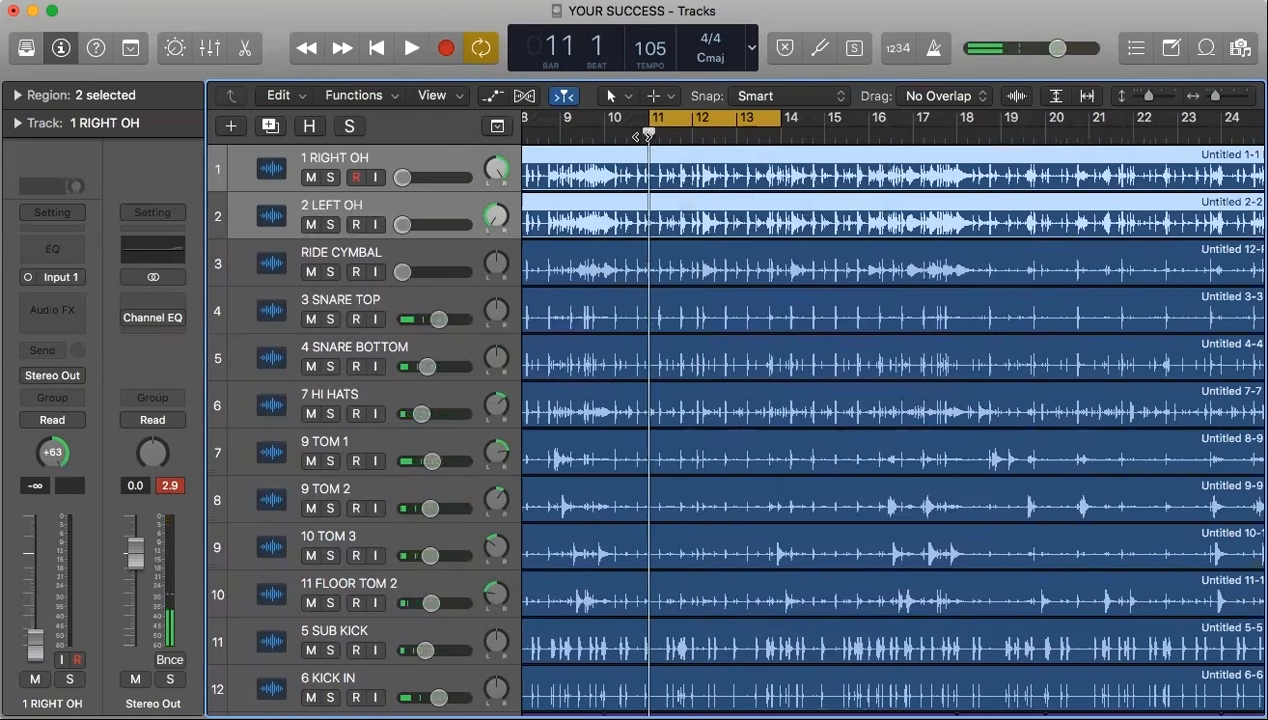
Play the cycled section and raise 1 RIGHT OH and 2 LEFT OH together to -15.0 dB.
key(space)
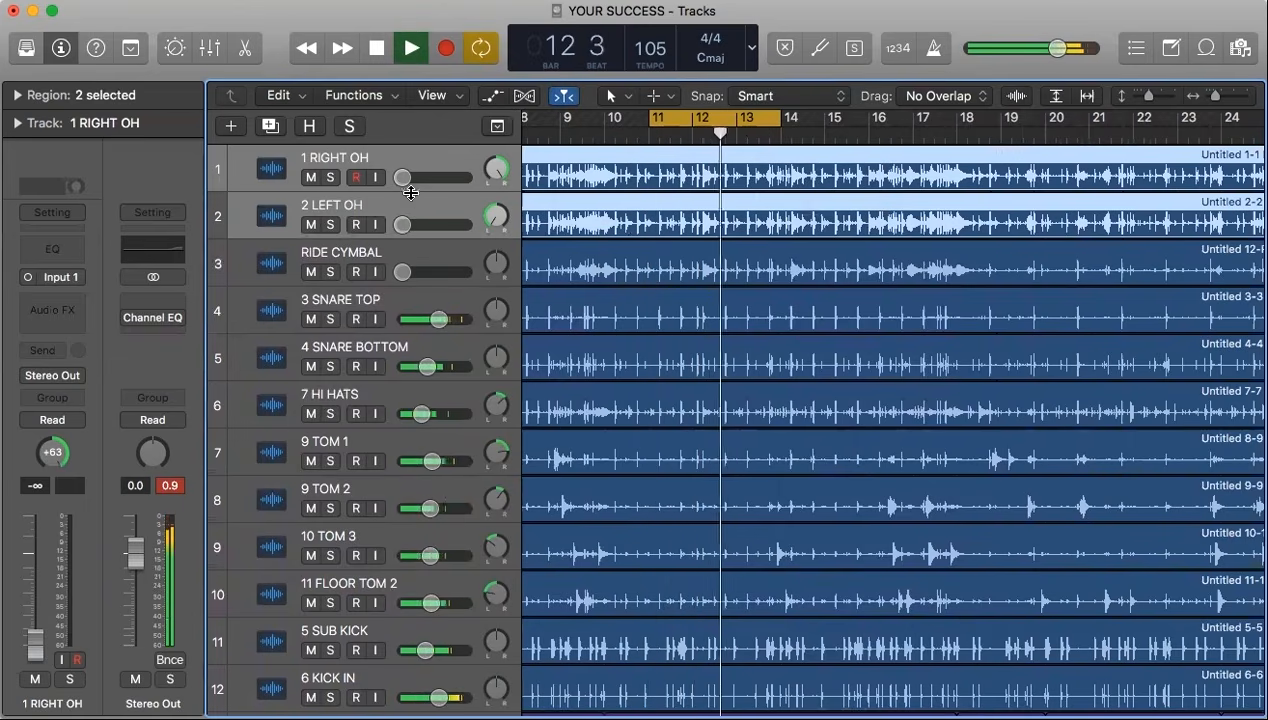
drag(402, 177, 422, 177)
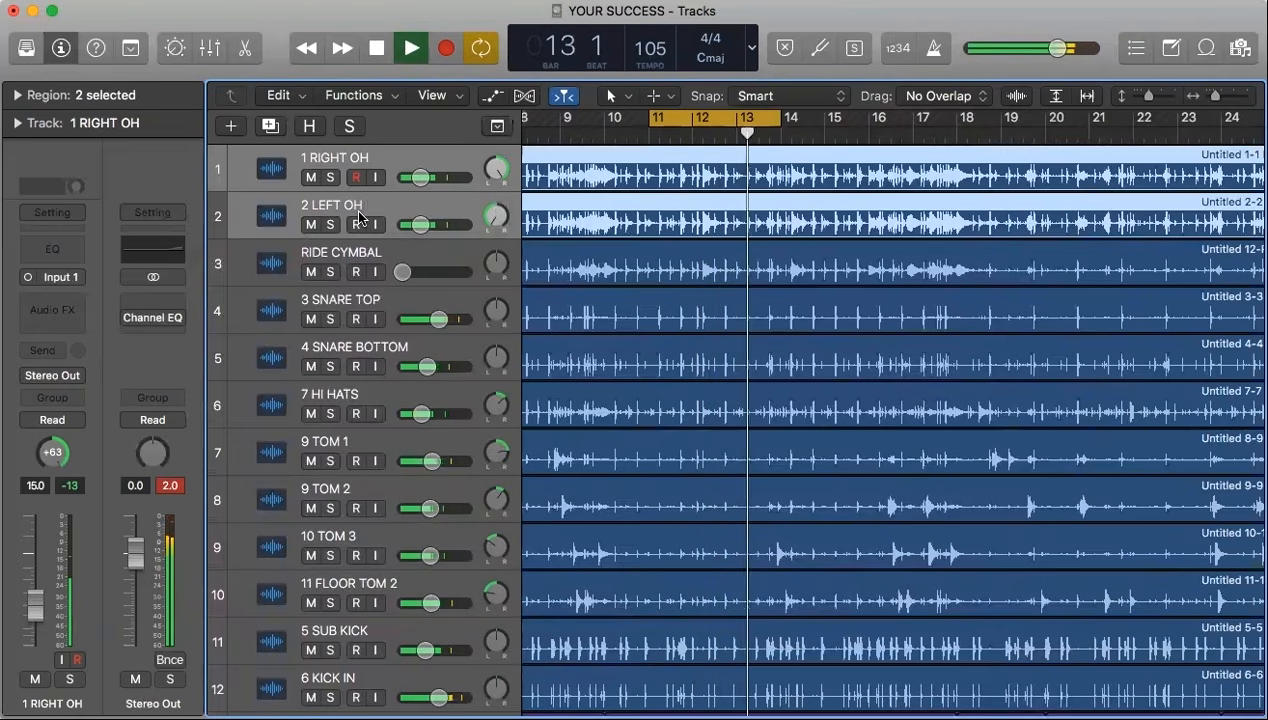
Solo all drum tracks from 1 RIGHT OH to 6 KICK IN and raise both overheads to -14.6 dB.
scroll(360, 218, down, 1)
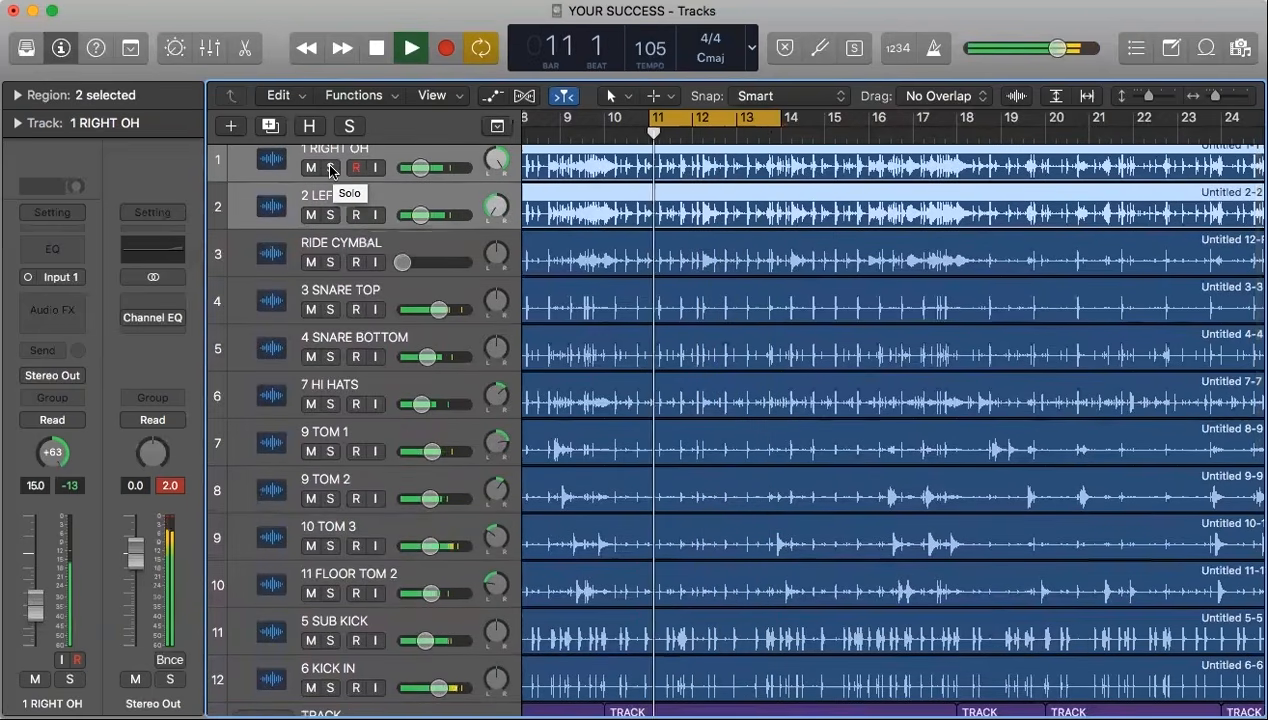
drag(331, 168, 327, 672)
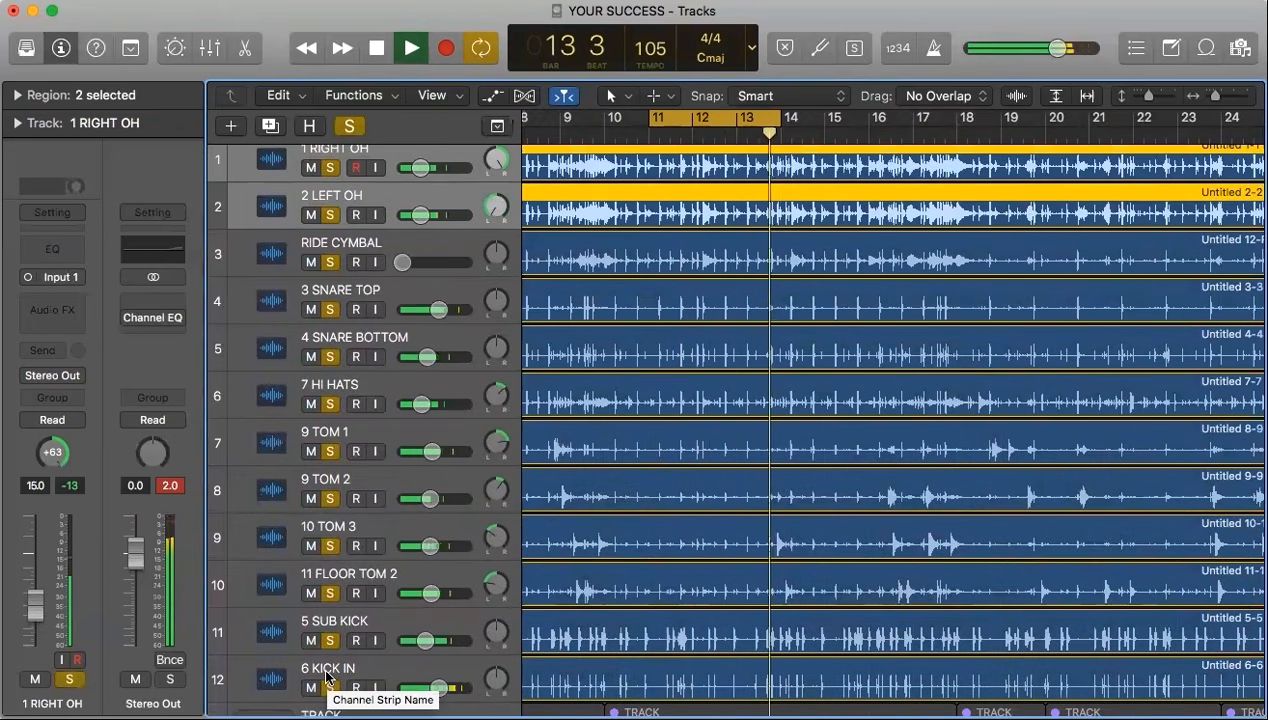
click(402, 257)
drag(420, 217, 422, 217)
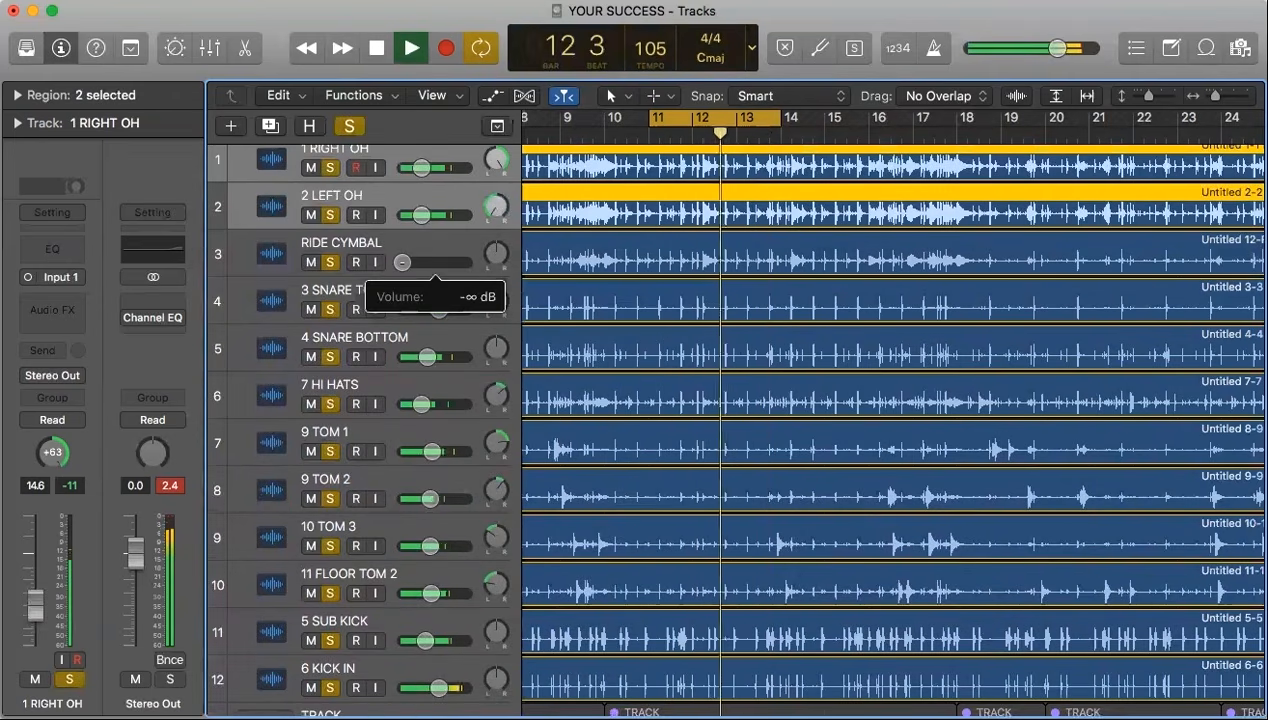
Raise the RIDE CYMBAL volume slightly to -58.0 dB and play the cycled section with all drums soloed.
click(403, 262)
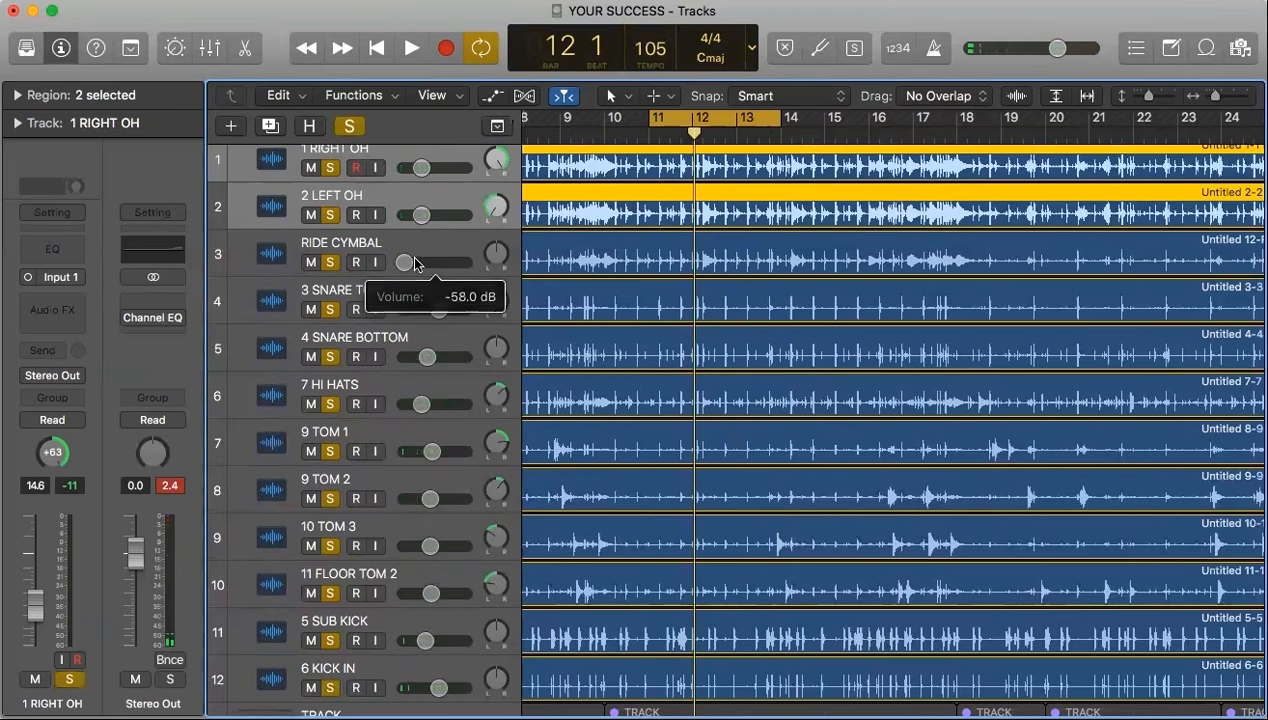
drag(415, 263, 413, 263)
key(space)
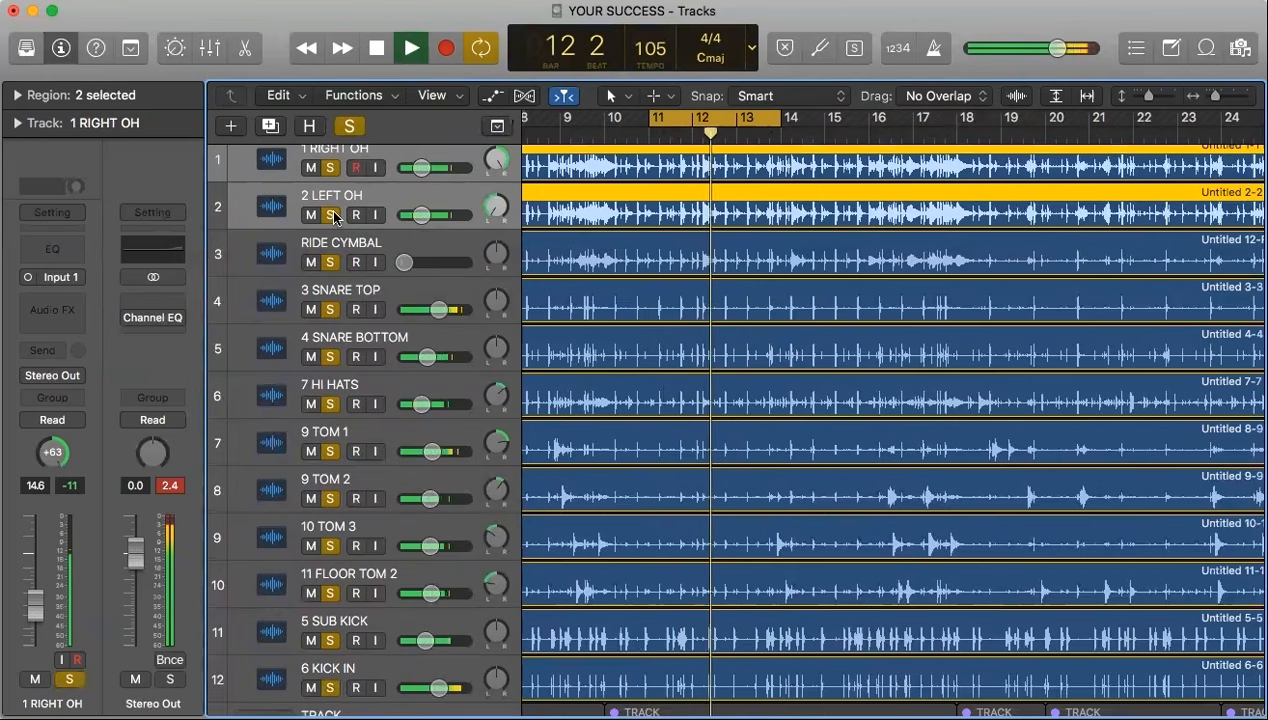
Clear the solo on every drum track except RIDE CYMBAL and play the ride cymbal on its own.
drag(331, 262, 316, 672)
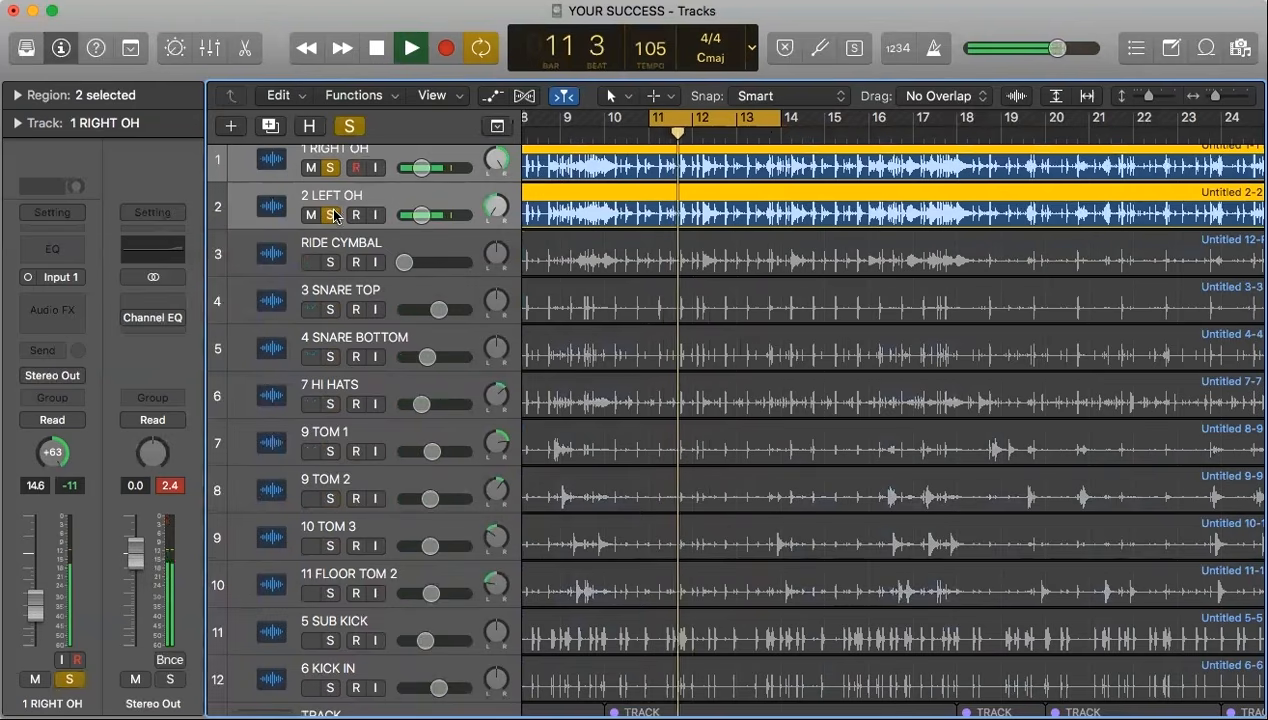
key(space)
click(330, 262)
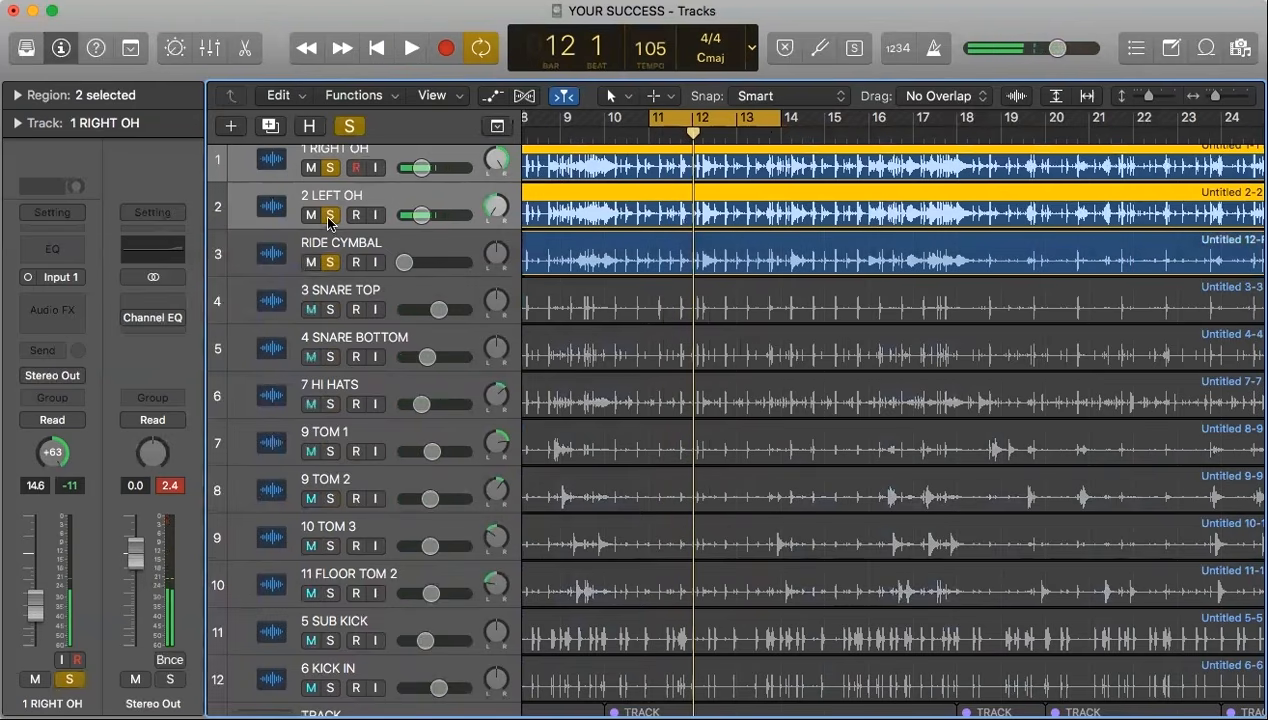
click(329, 216)
key(space)
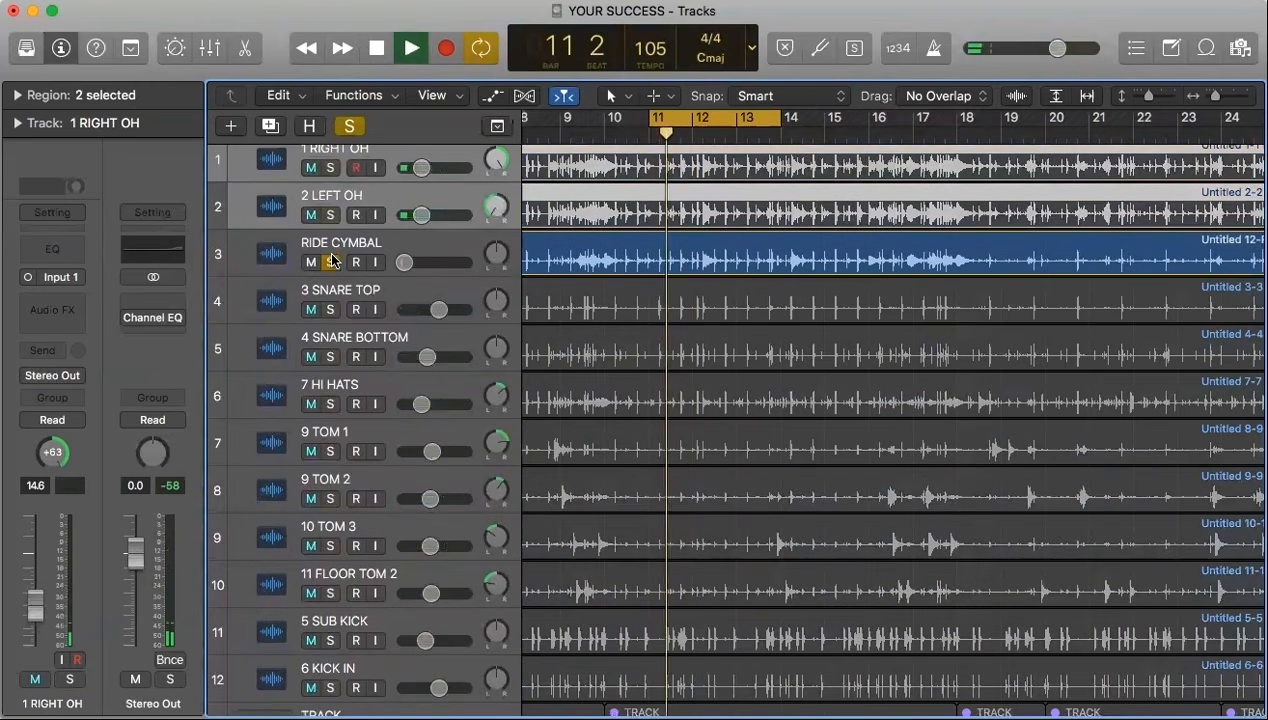
Try RIDE CYMBAL at -28.0 dB, return its volume fully down, and clear its solo after stopping playback.
drag(403, 262, 410, 262)
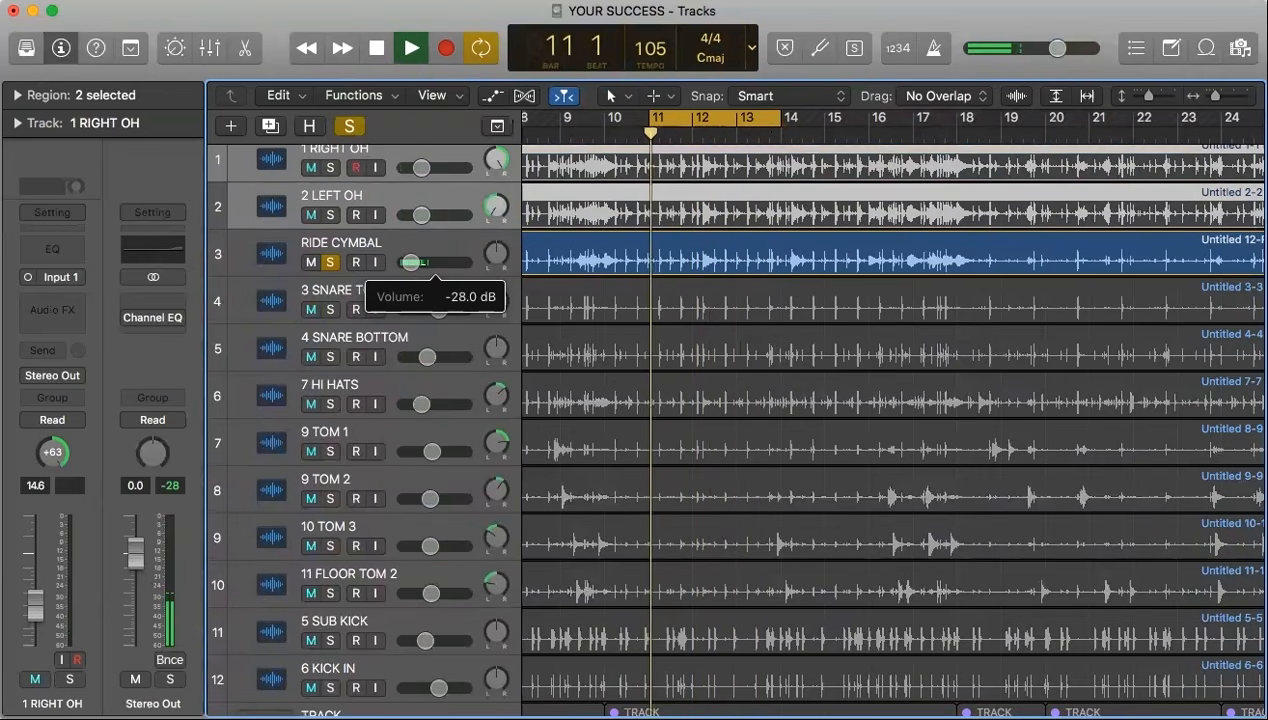
drag(410, 262, 398, 262)
key(space)
click(329, 263)
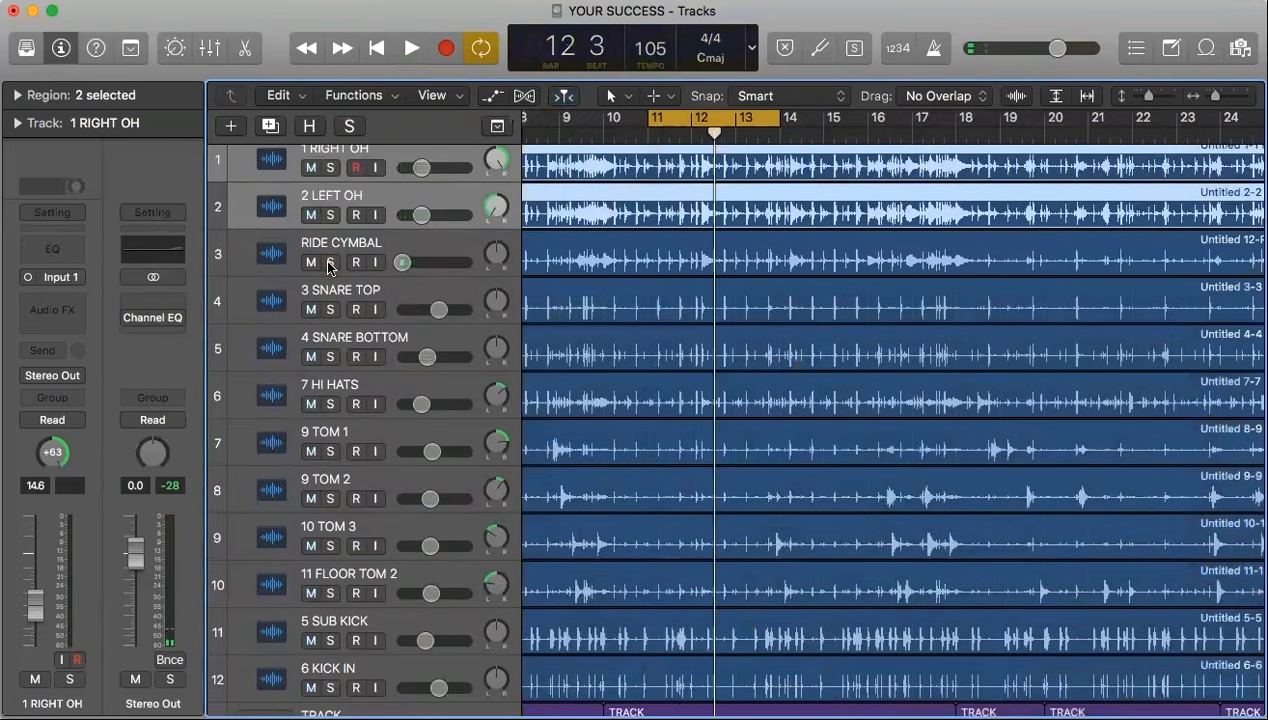
Listen briefly to the full mix in the cycled section and pan RIDE CYMBAL moderately to the left.
key(space)
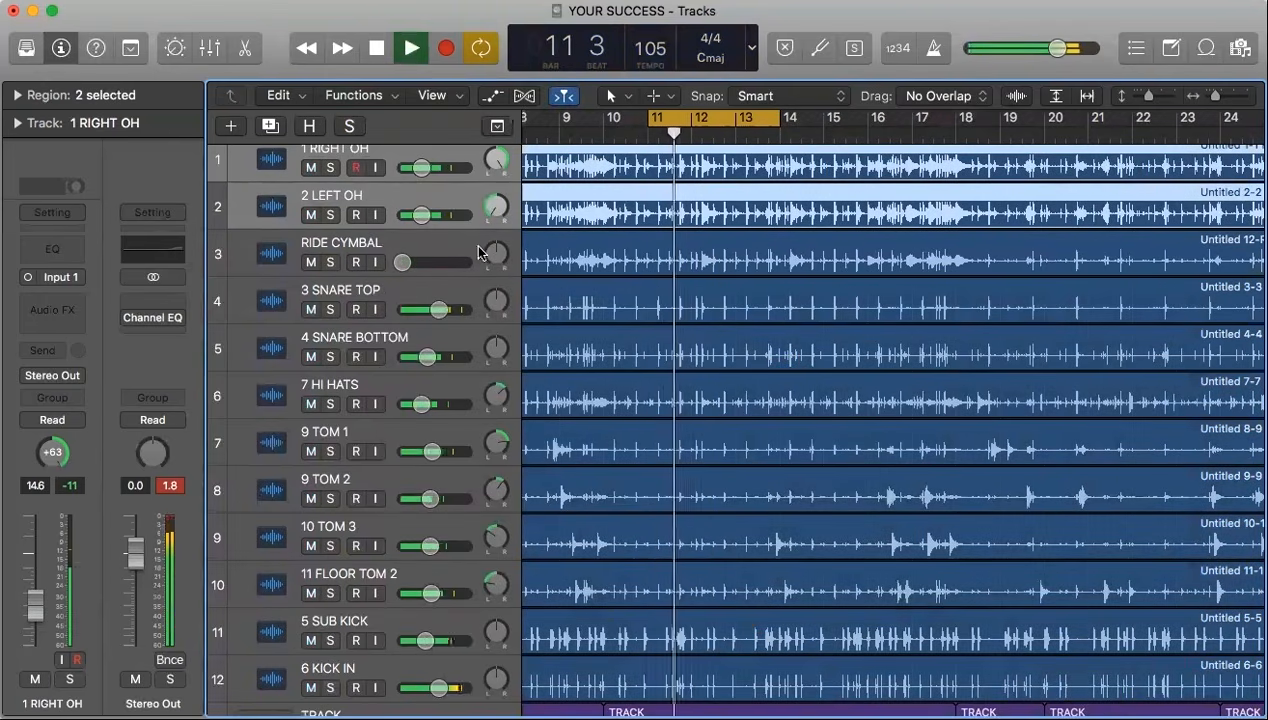
key(space)
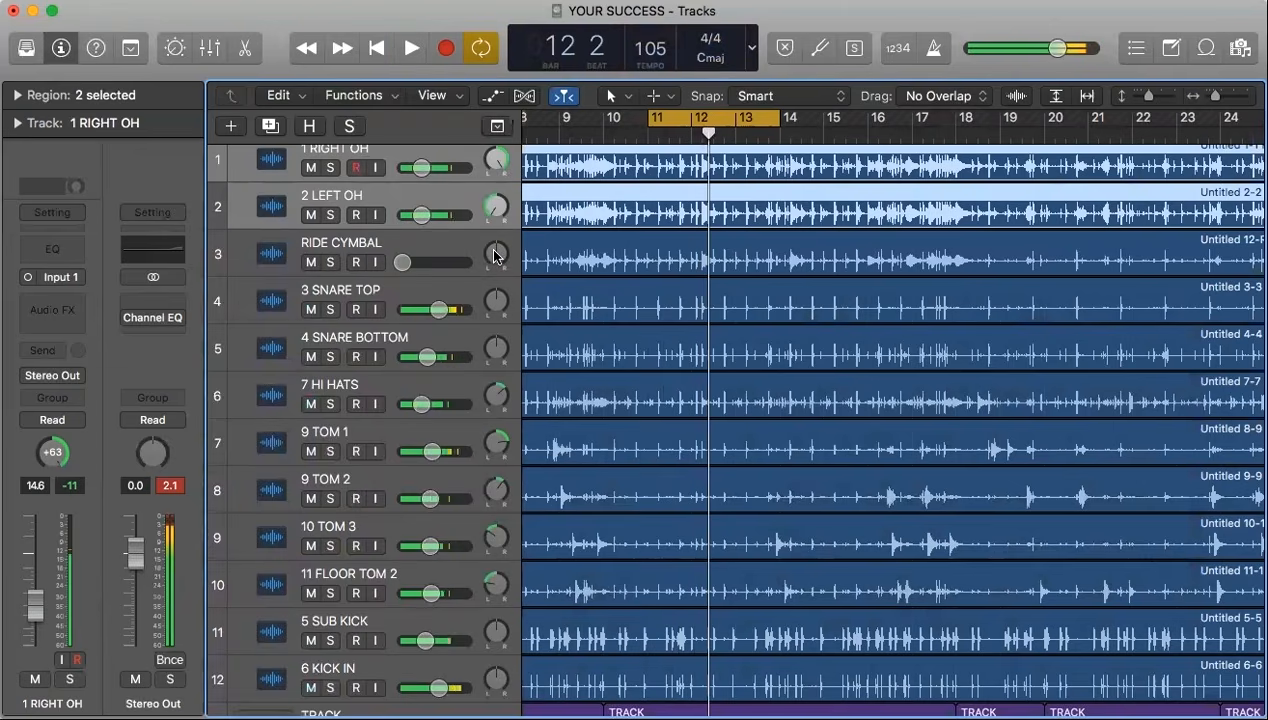
click(494, 255)
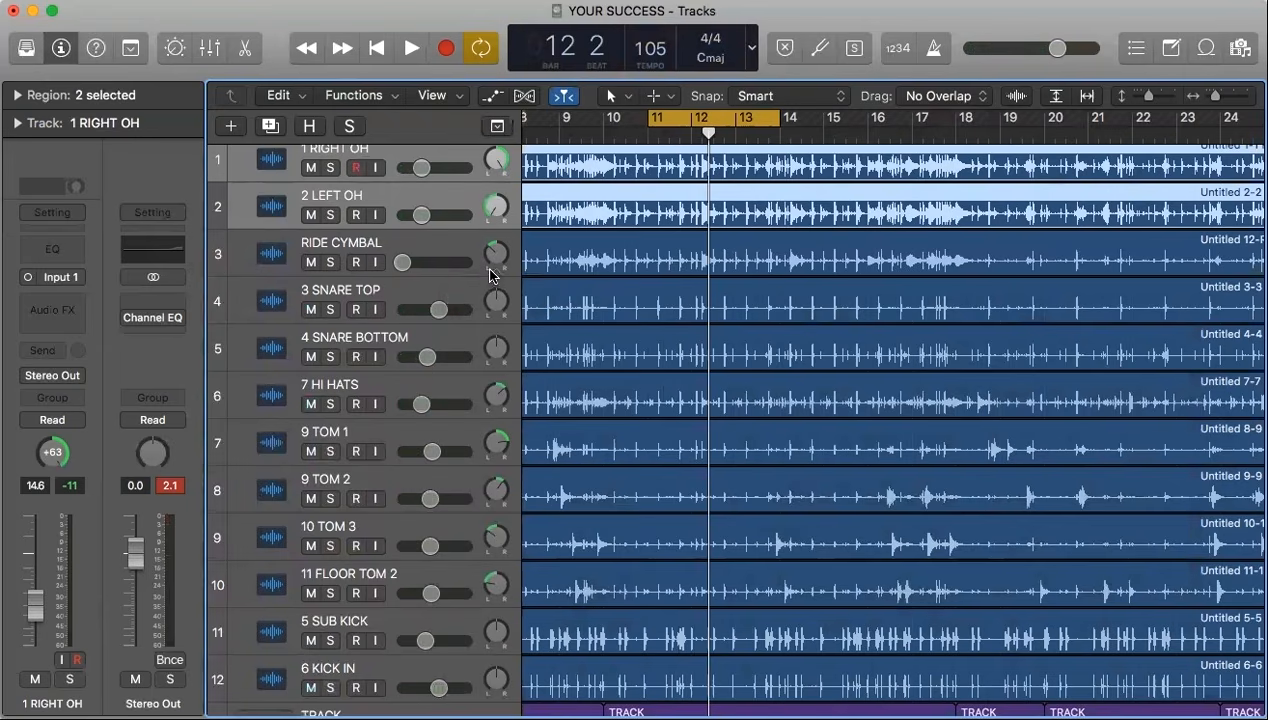
Play the cycled section and raise 1 RIGHT OH and 2 LEFT OH together to -14.0 dB.
key(space)
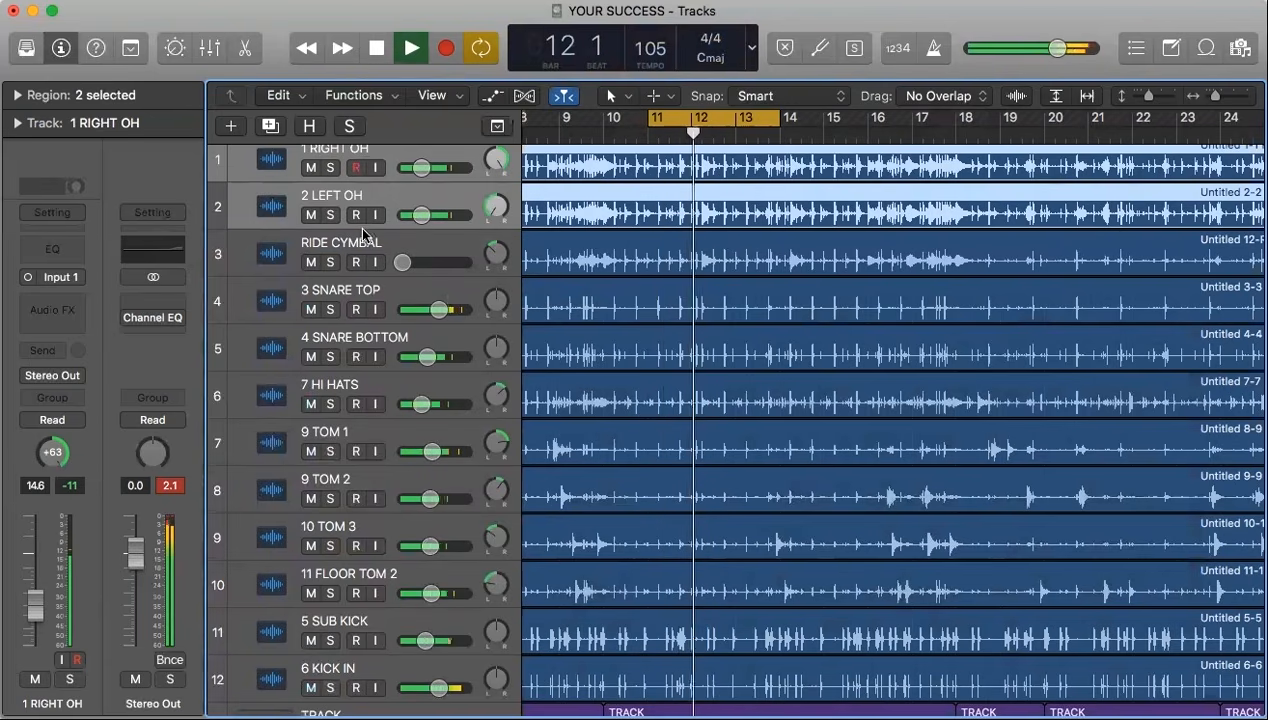
click(420, 168)
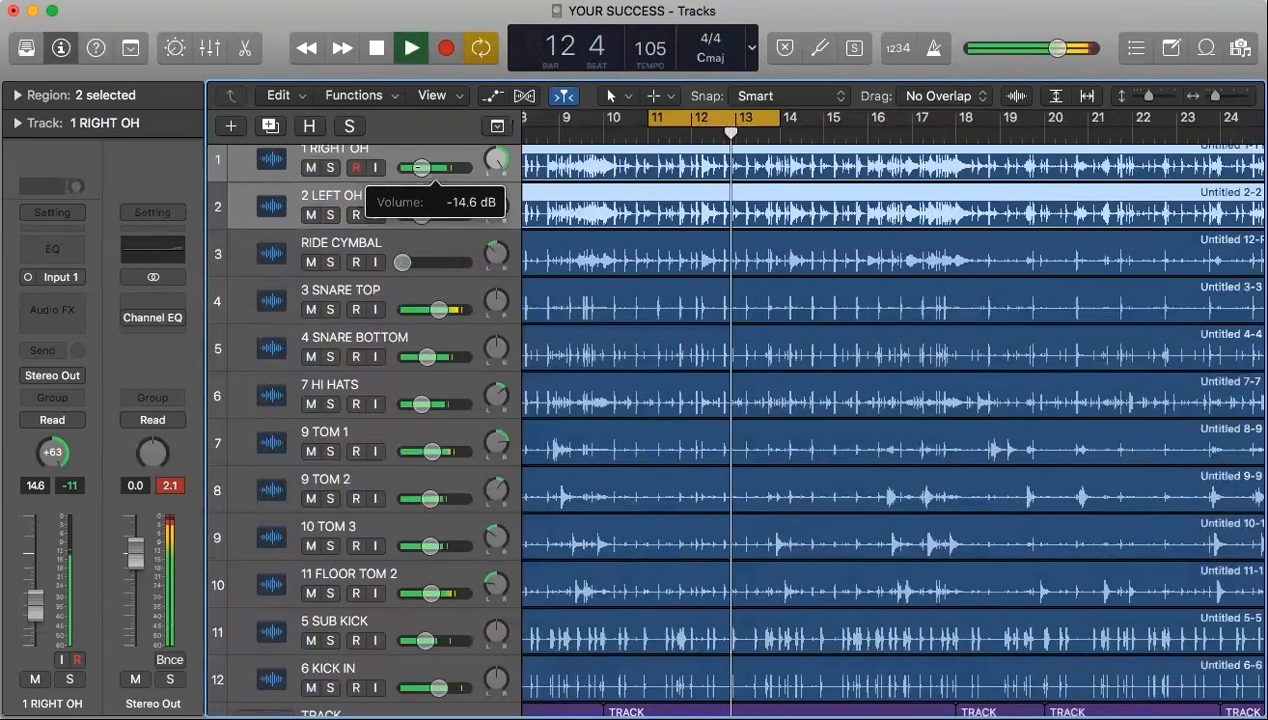
drag(420, 168, 420, 166)
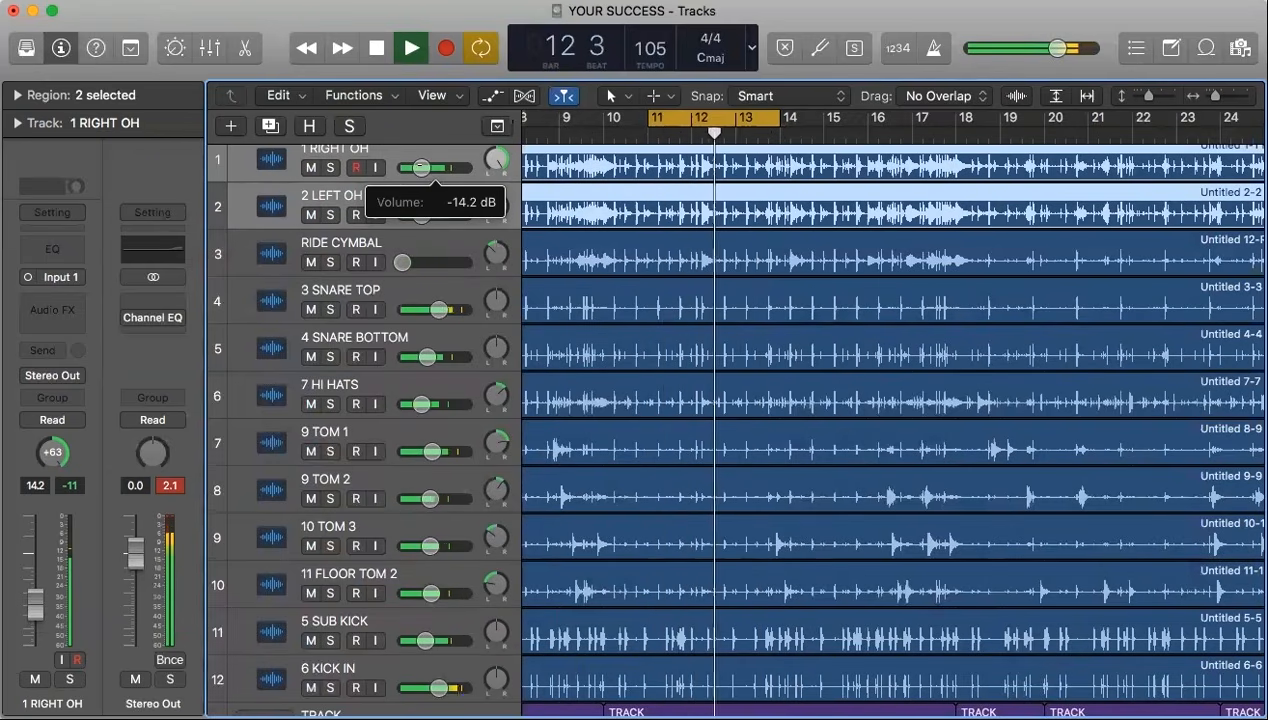
drag(421, 167, 421, 170)
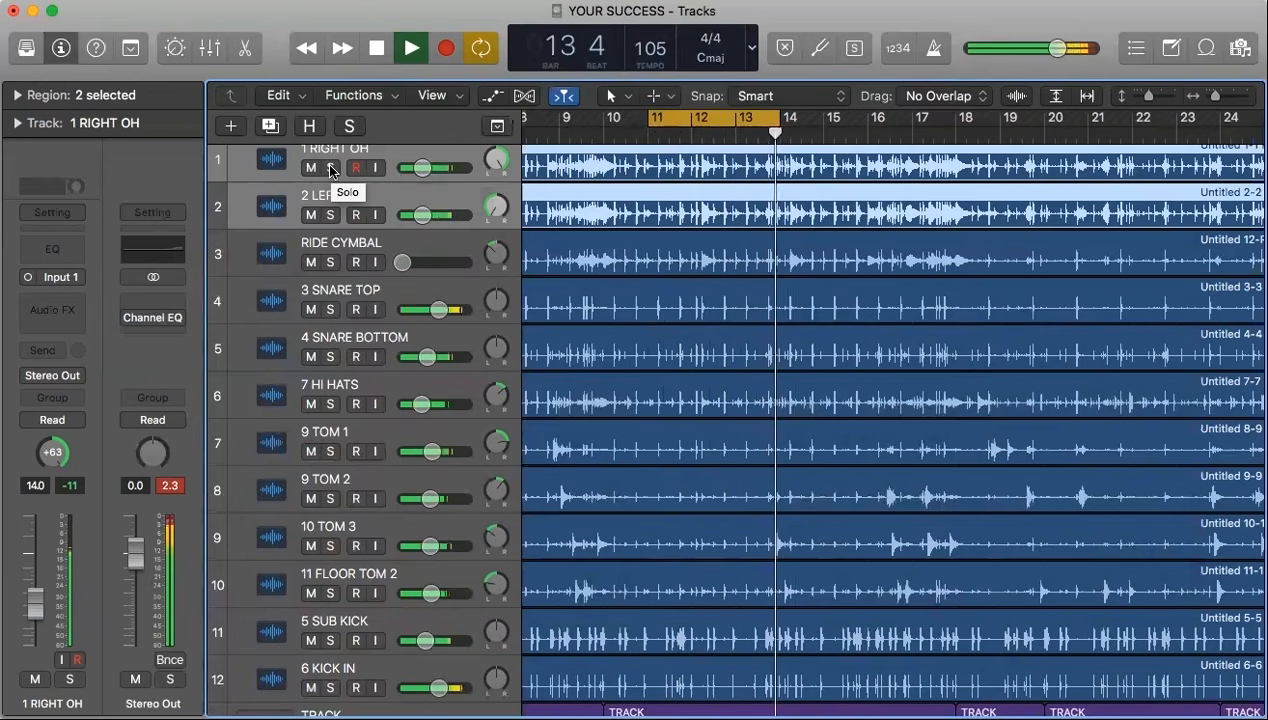
Solo all drum tracks from 1 RIGHT OH to 6 KICK IN, leaving the TRACK stack unsoloed, and play the cycle.
key(space)
drag(332, 170, 332, 717)
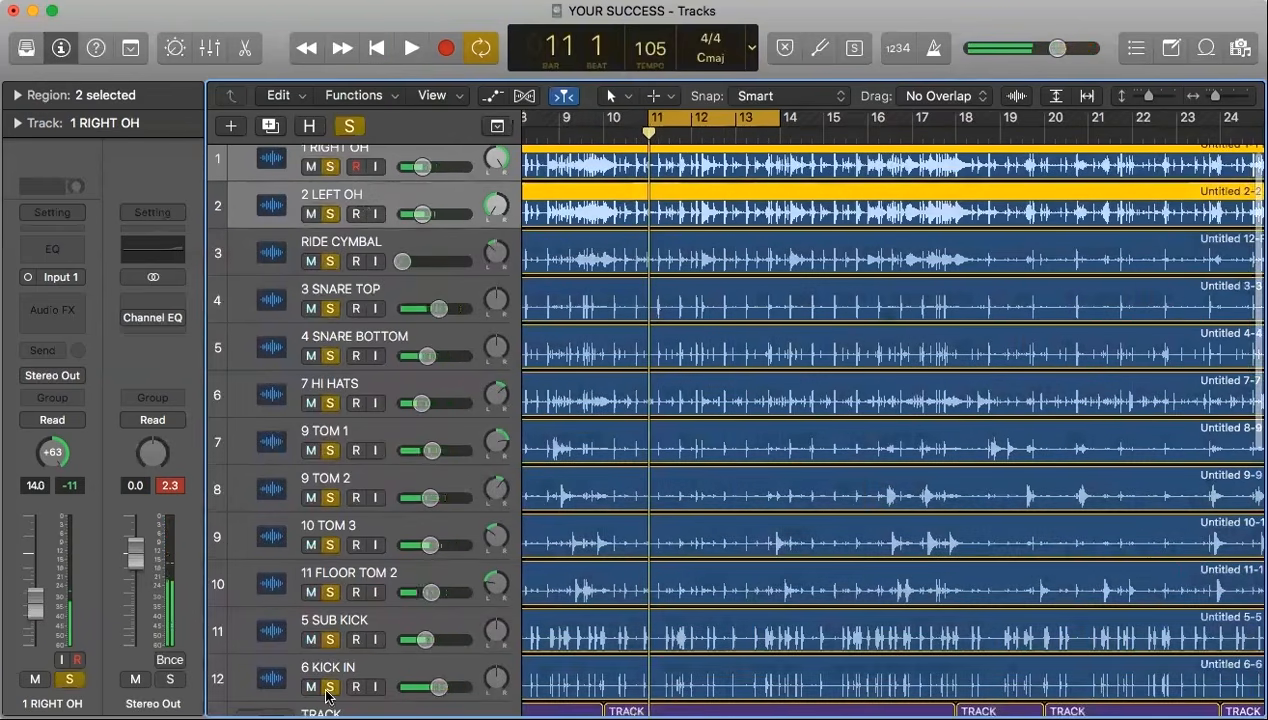
scroll(330, 684, down, 3)
click(333, 669)
scroll(335, 673, up, 3)
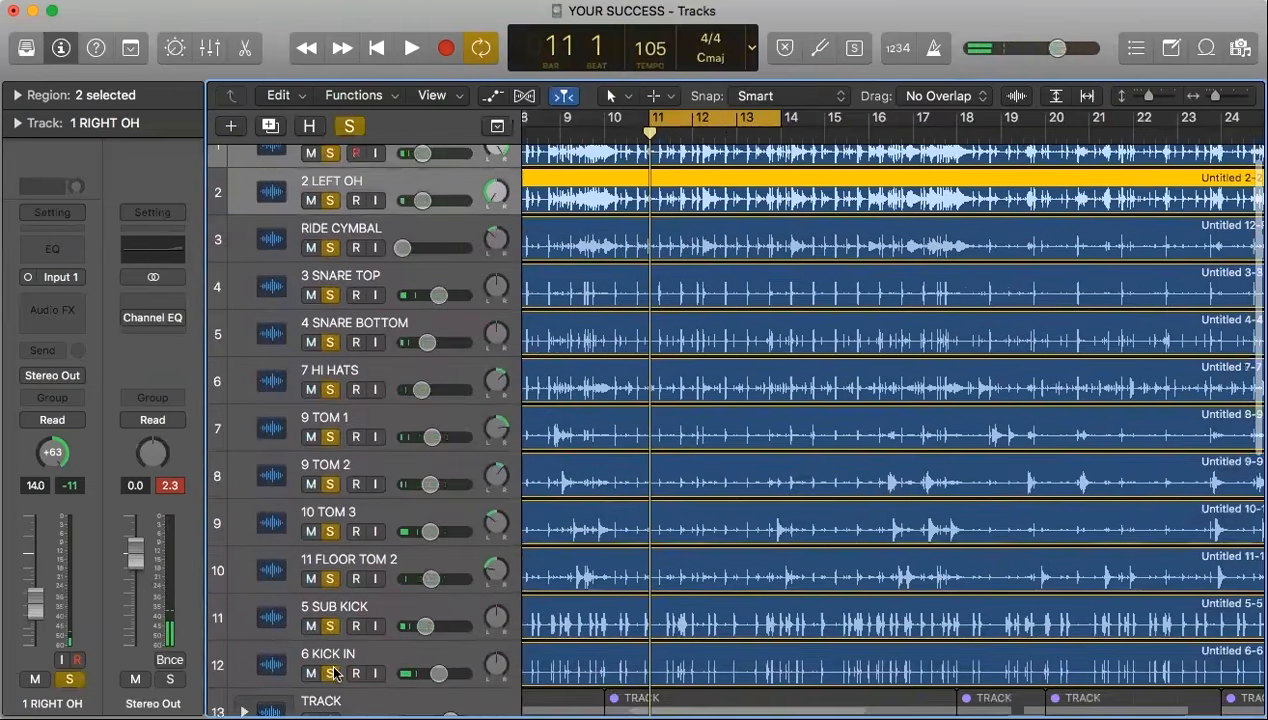
key(space)
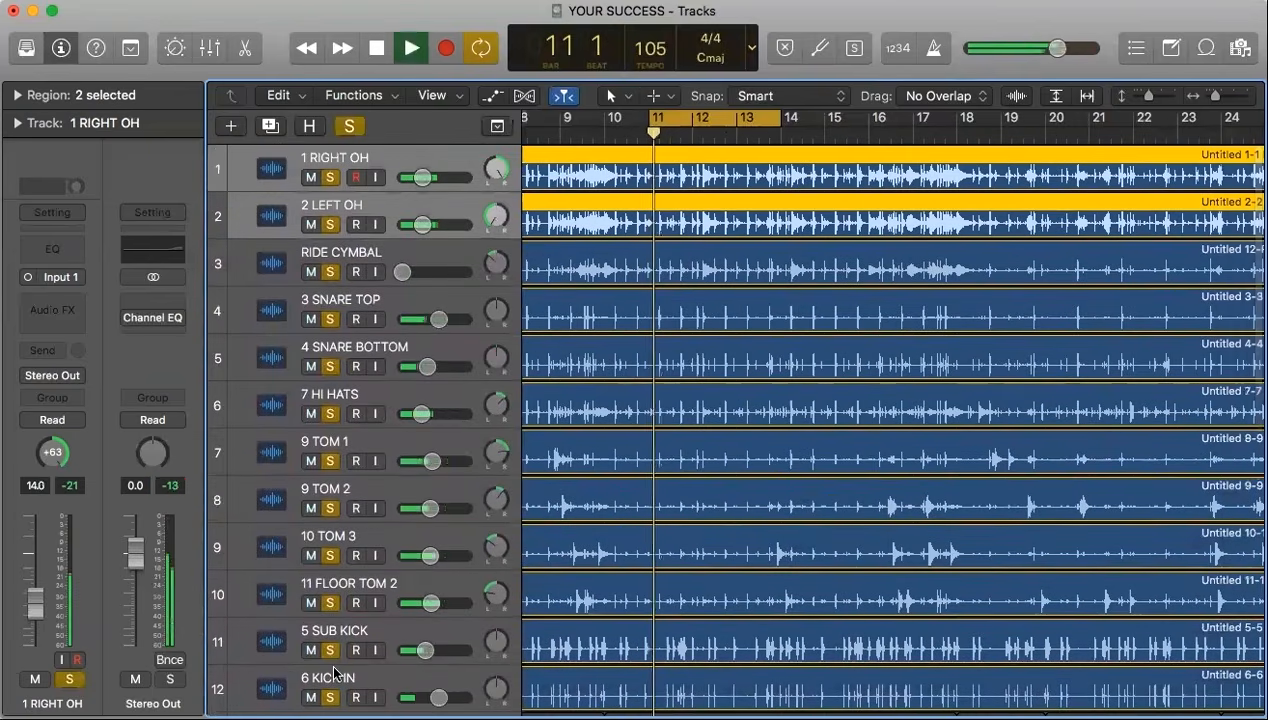
Turn off the cycle and play the soloed drums from near the start of the song.
click(729, 121)
scroll(730, 125, left, 5)
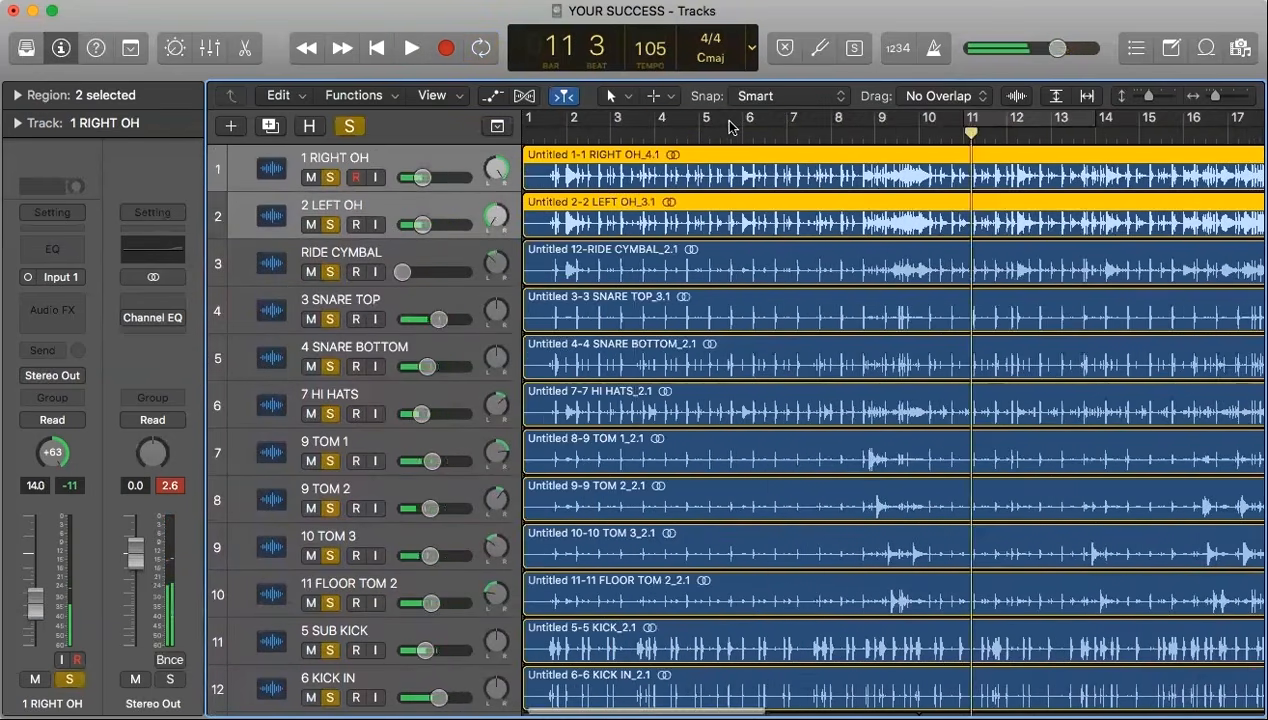
click(555, 133)
key(space)
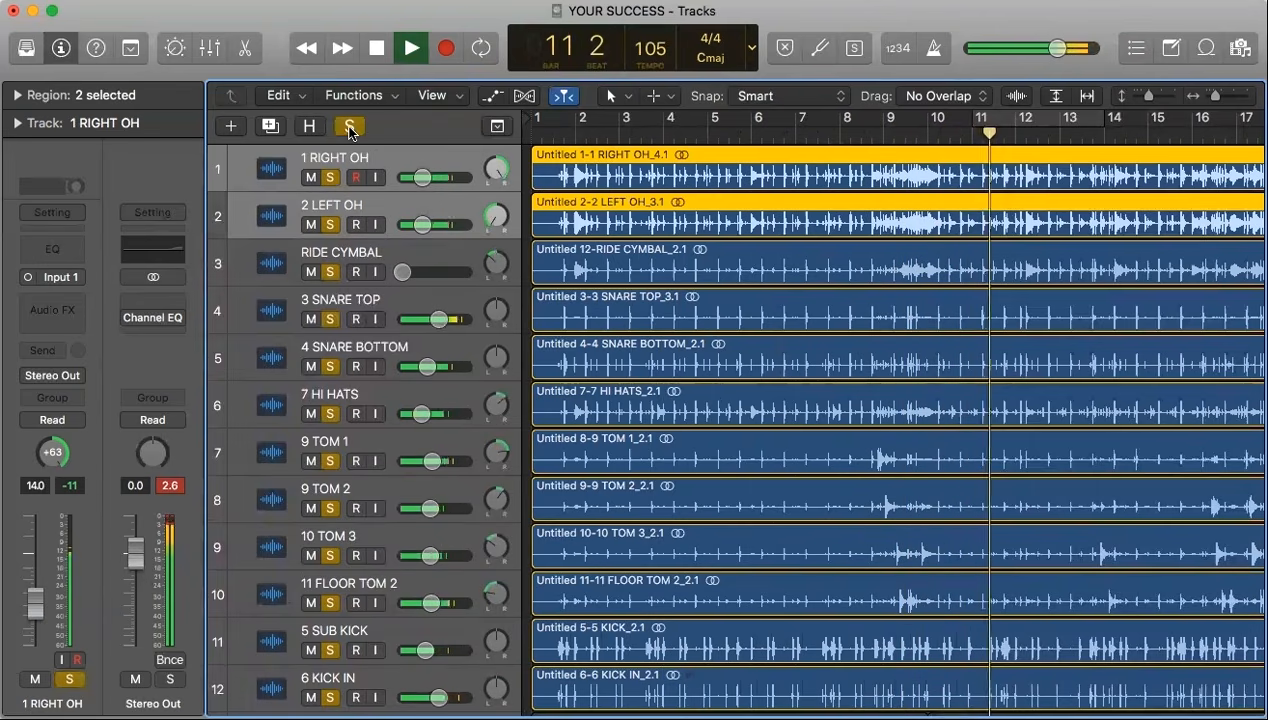
Clear the solo on all drum tracks and reactivate the cycle range from bar 11 to bar 14.
click(331, 178)
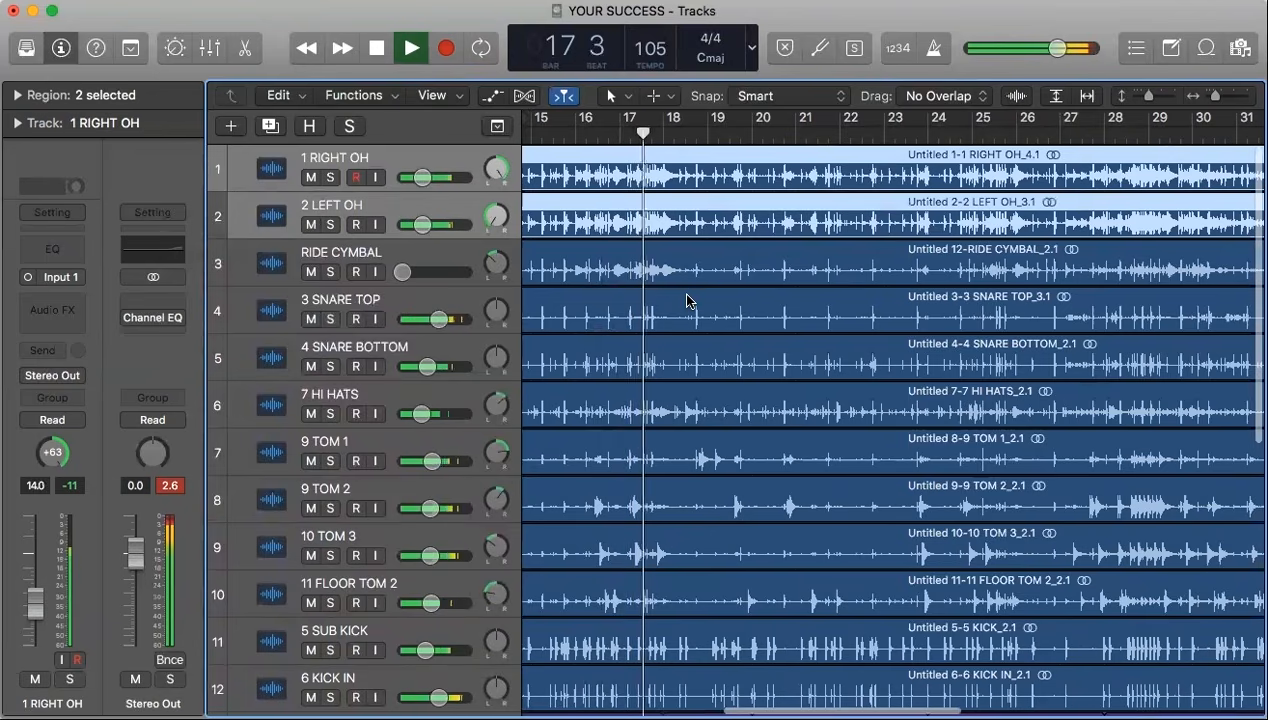
scroll(687, 296, left, 5)
scroll(687, 296, left, 10)
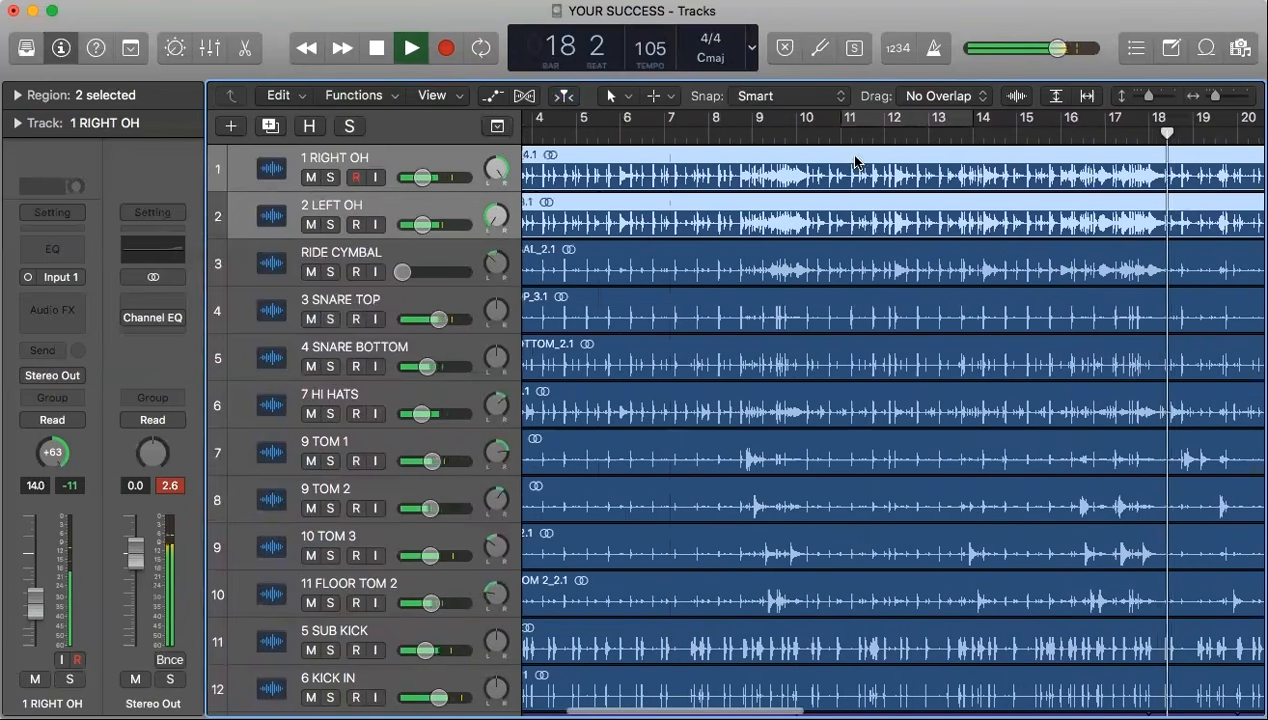
click(910, 120)
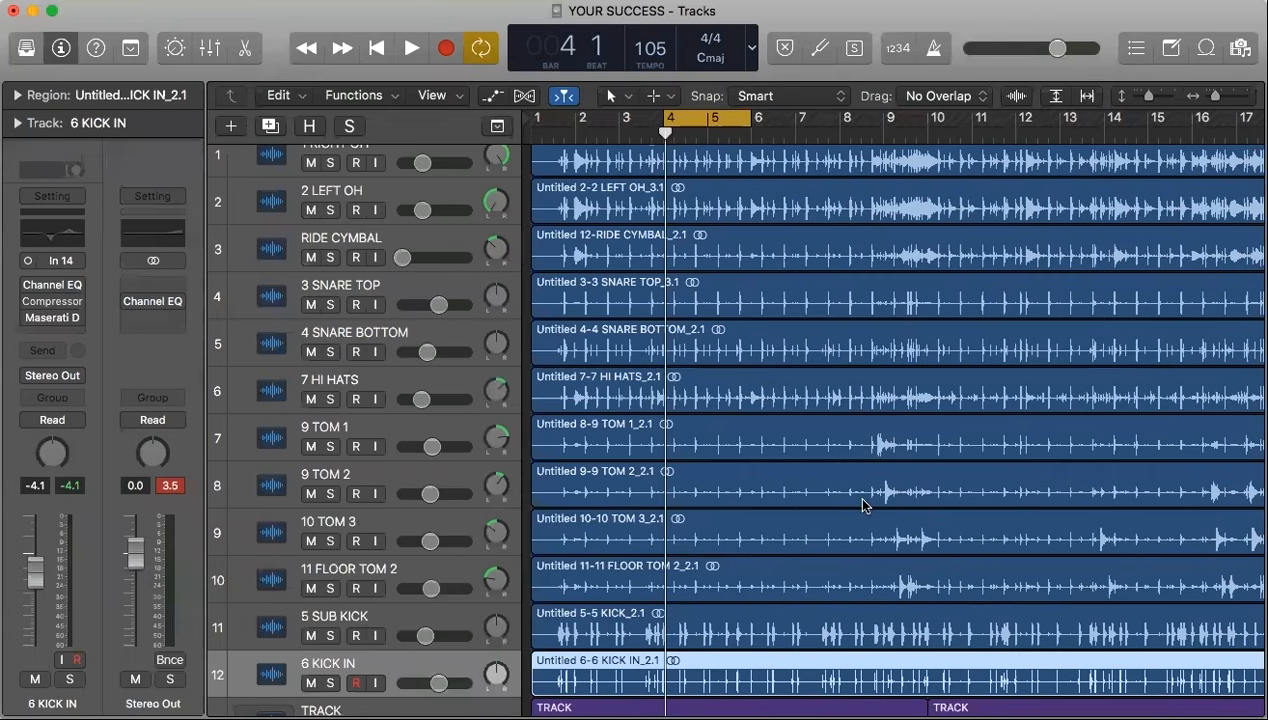
Open the Compressor plug-in on 6 KICK IN and move its window so all its controls fit on screen.
scroll(537, 326, up, 1)
scroll(537, 326, down, 1)
scroll(537, 326, up, 1)
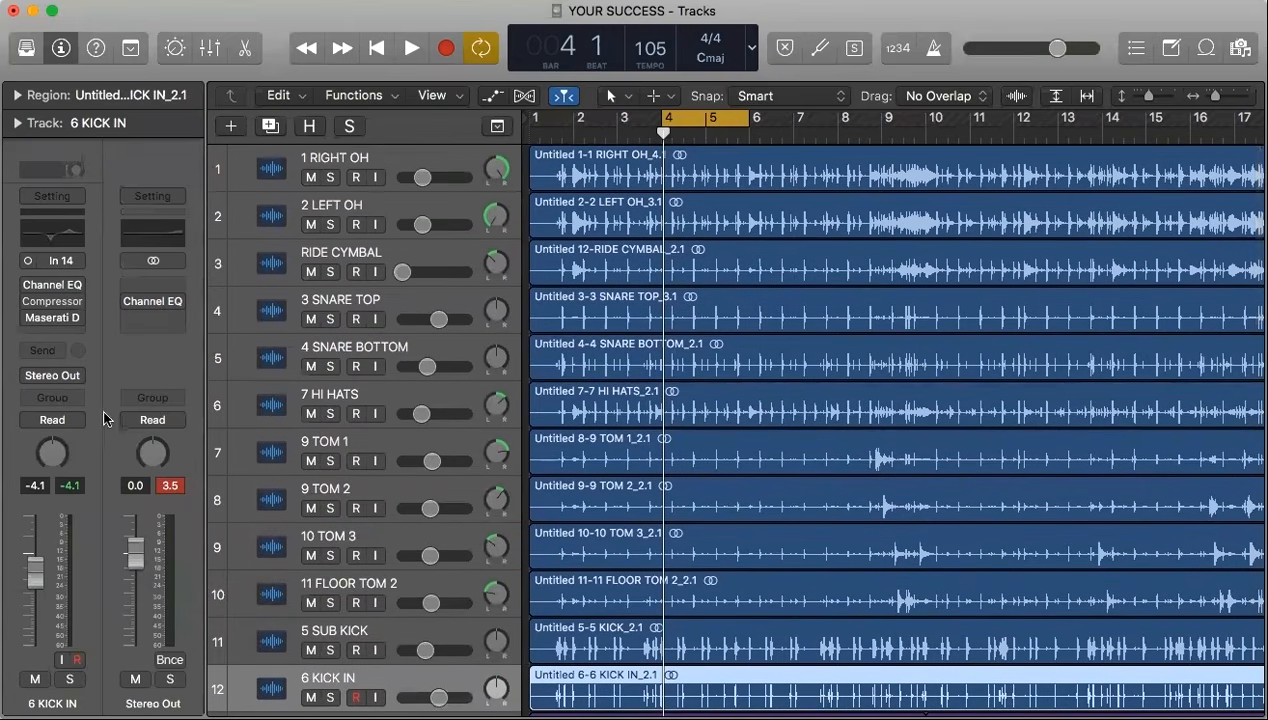
click(57, 305)
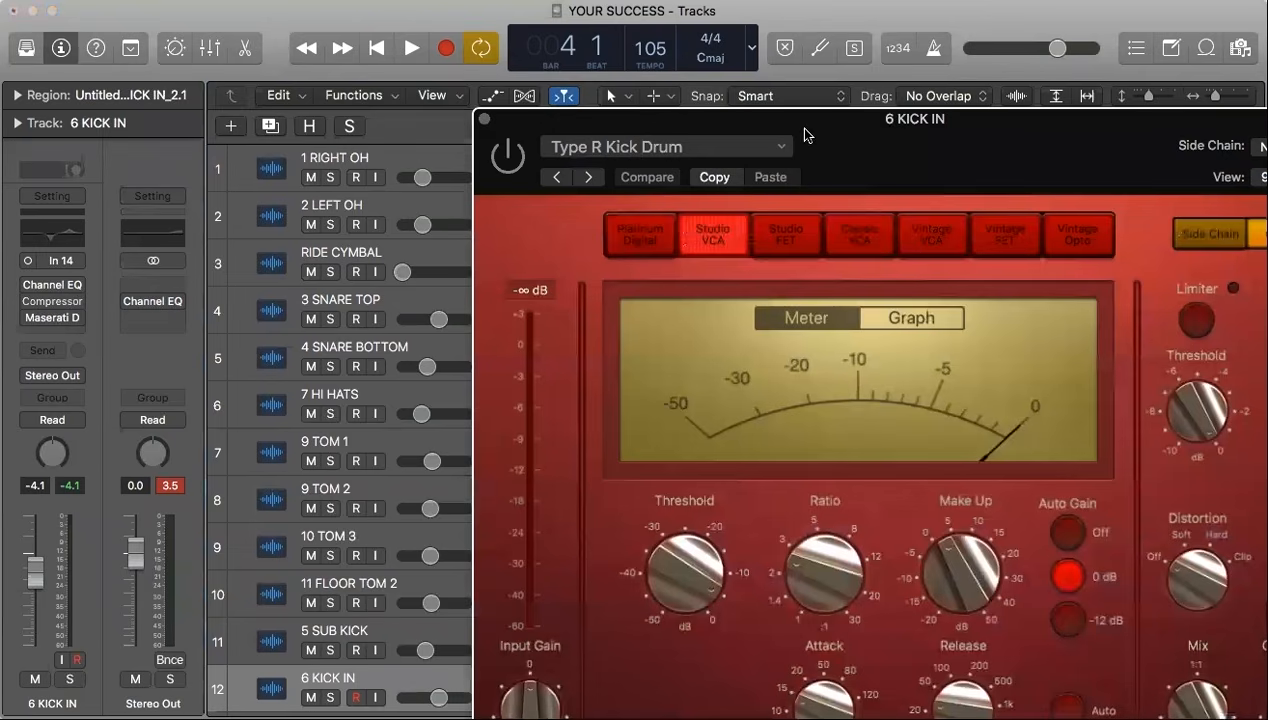
drag(837, 158, 679, 108)
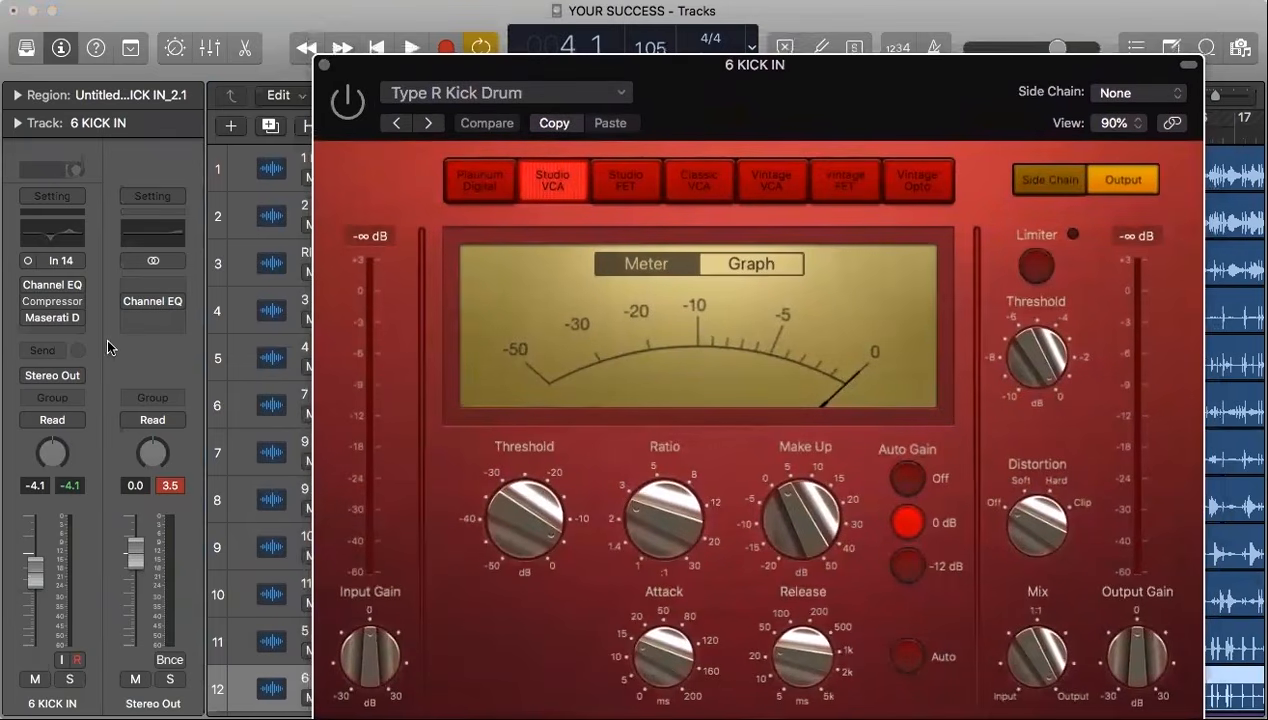
Look up Compressor among the Dynamics plug-ins and review its Drums presets, keeping Type R Kick Drum.
click(76, 331)
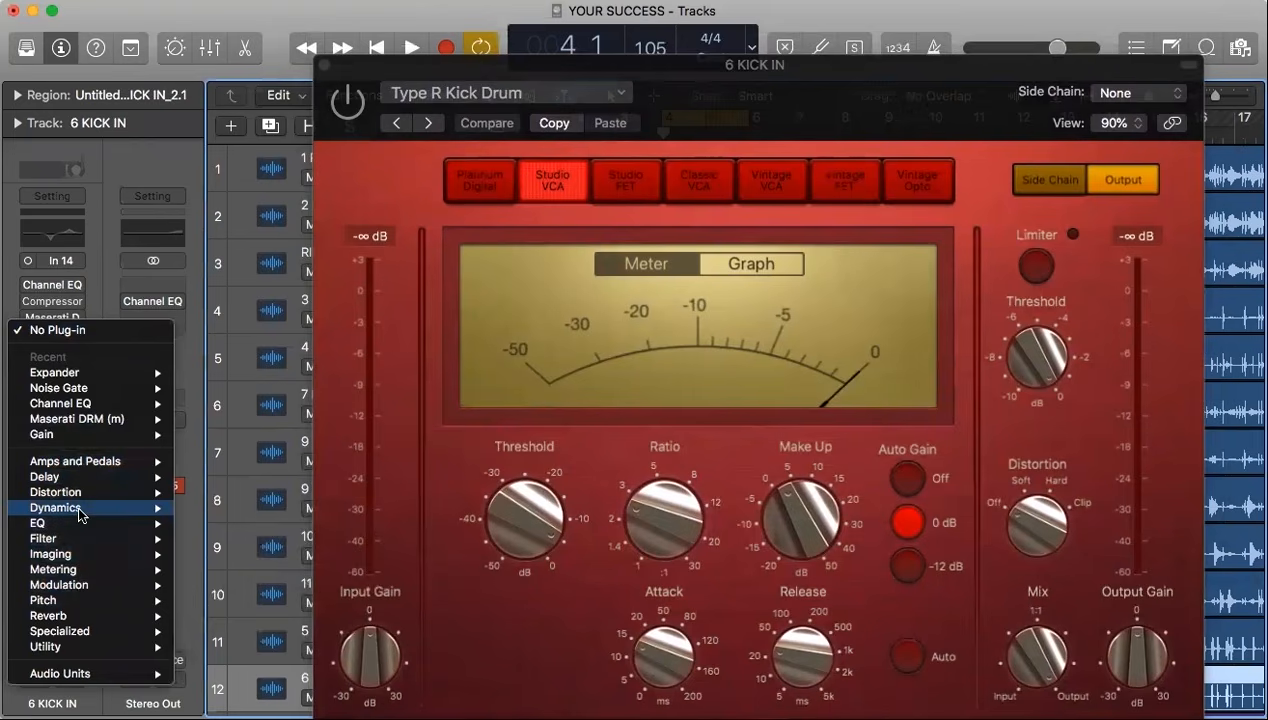
mouse_move(80, 513)
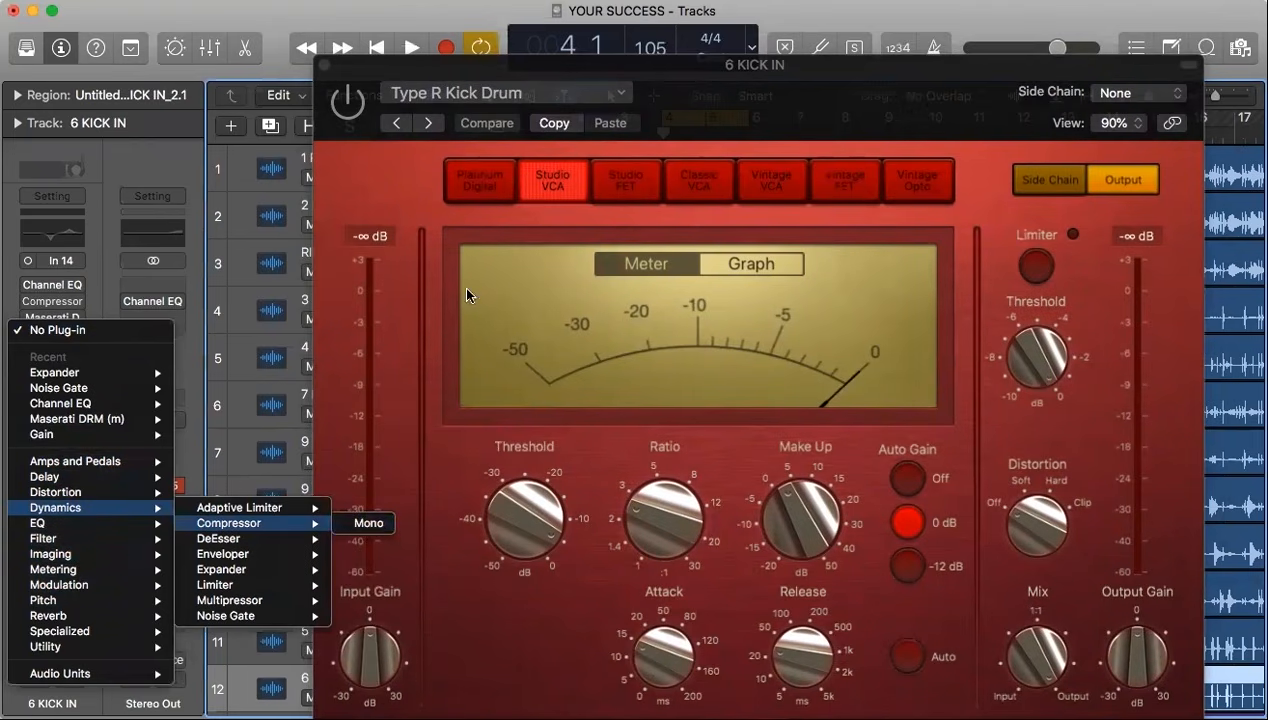
click(397, 169)
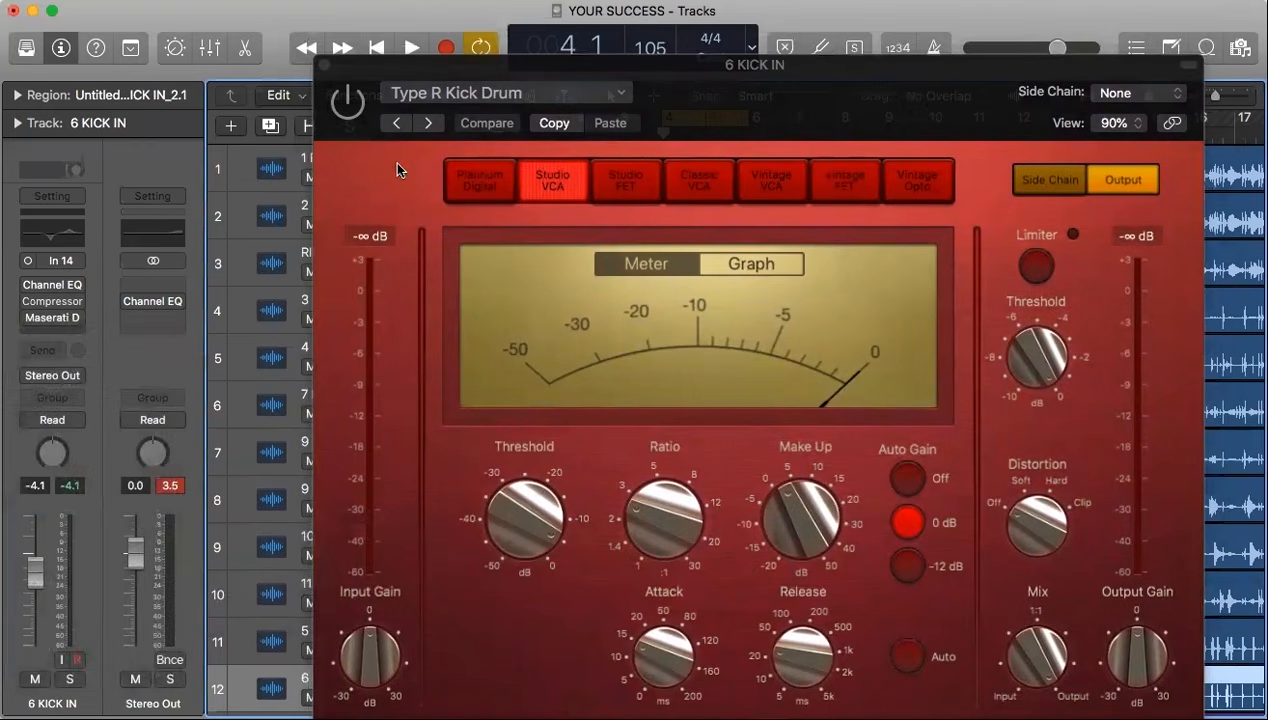
click(519, 94)
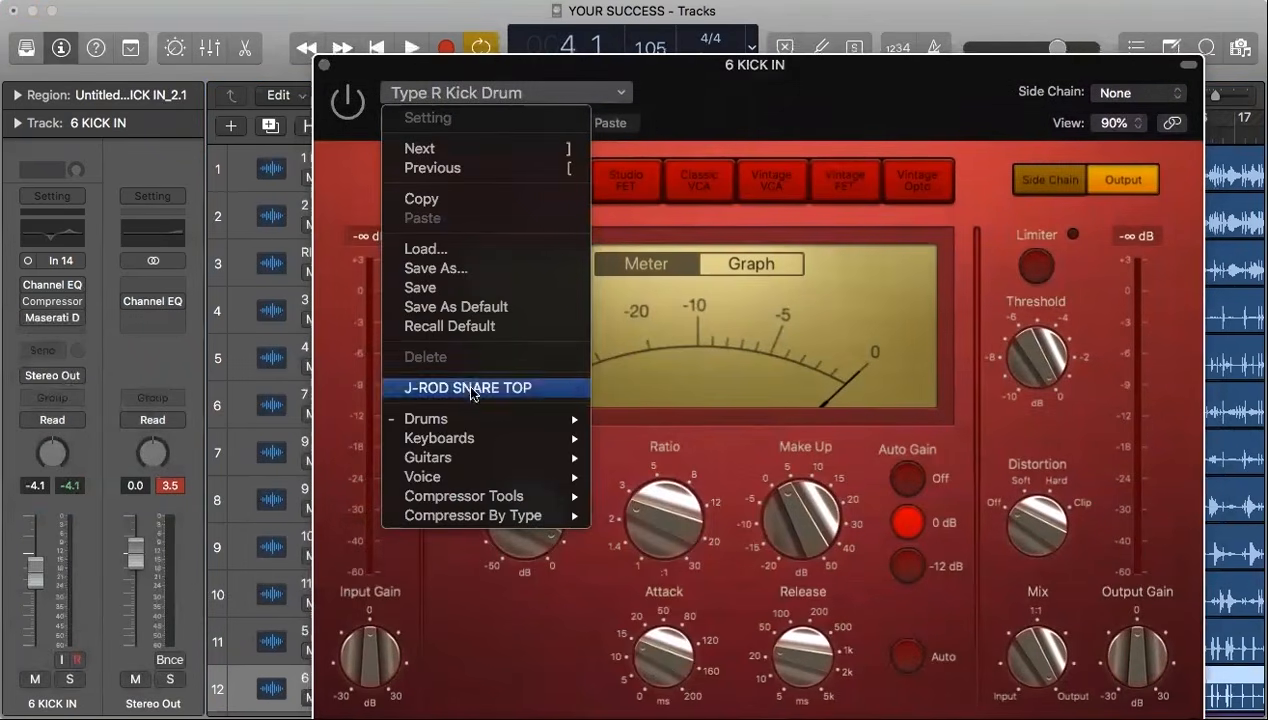
mouse_move(461, 420)
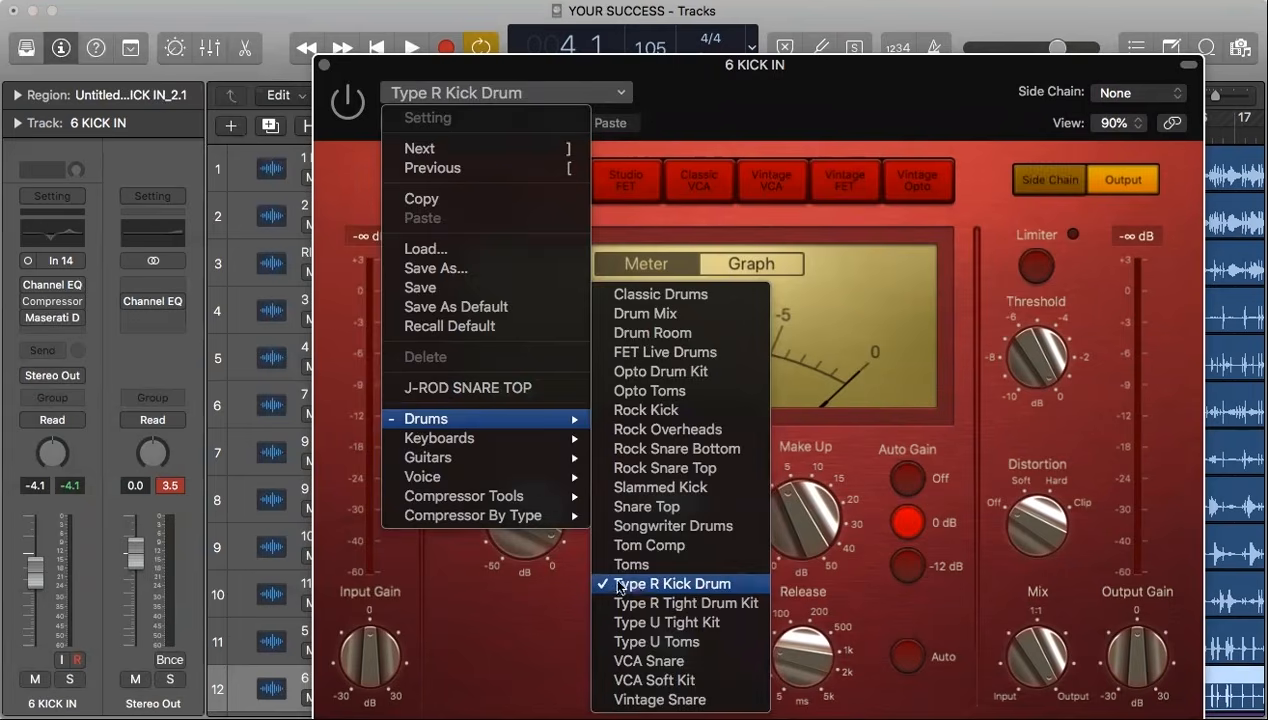
click(548, 613)
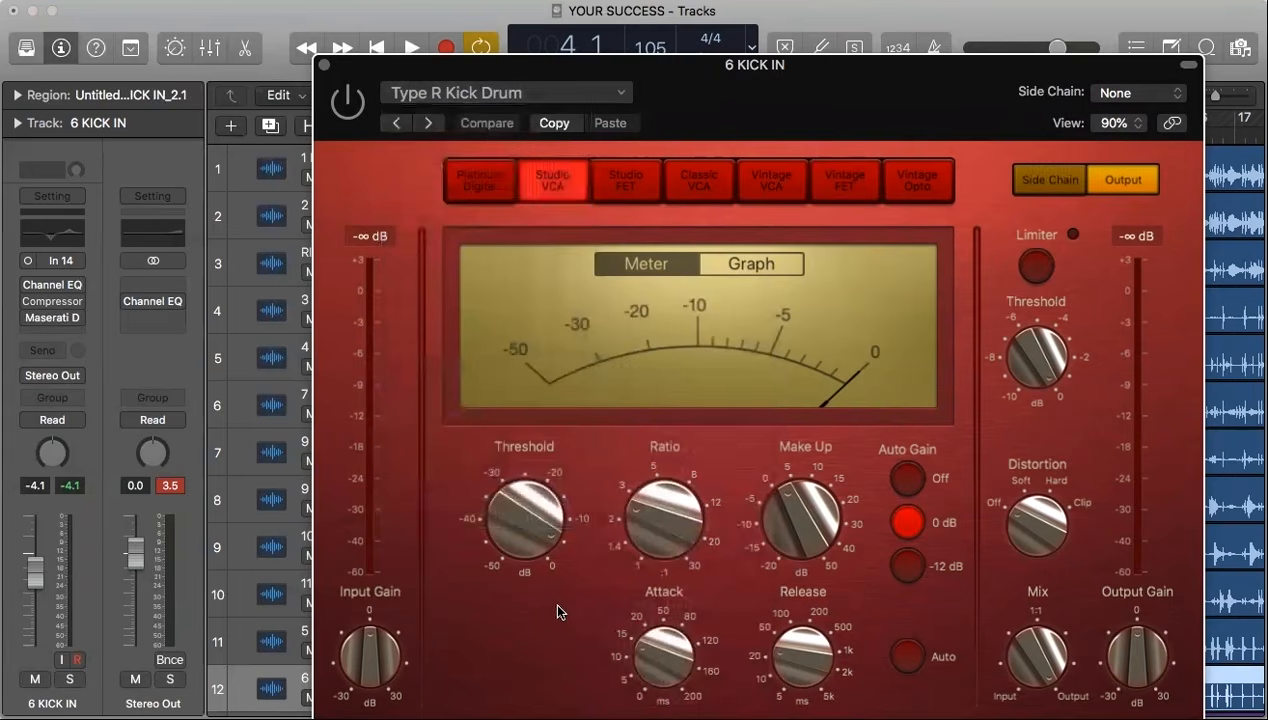
Play the section cycled from bar 4 to bar 6, switch on the 6 KICK IN Compressor, and close its window.
mouse_move(490, 578)
key(space)
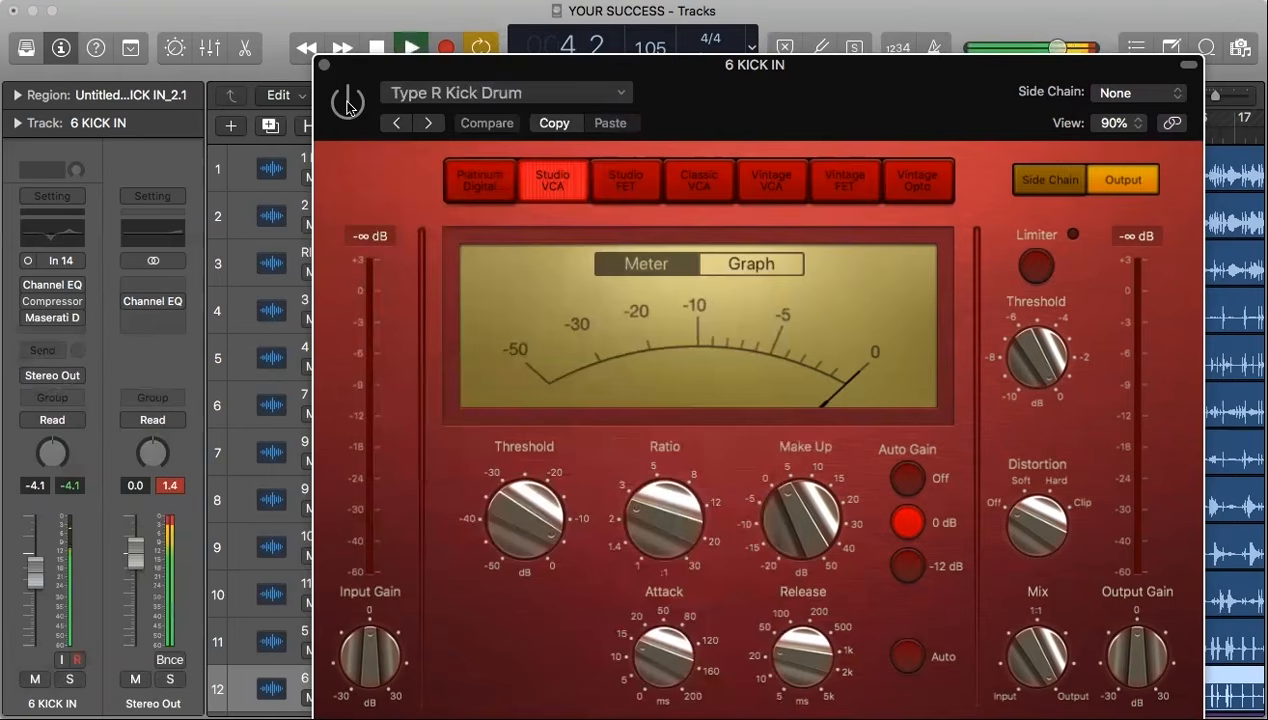
drag(670, 116, 553, 163)
drag(405, 142, 496, 121)
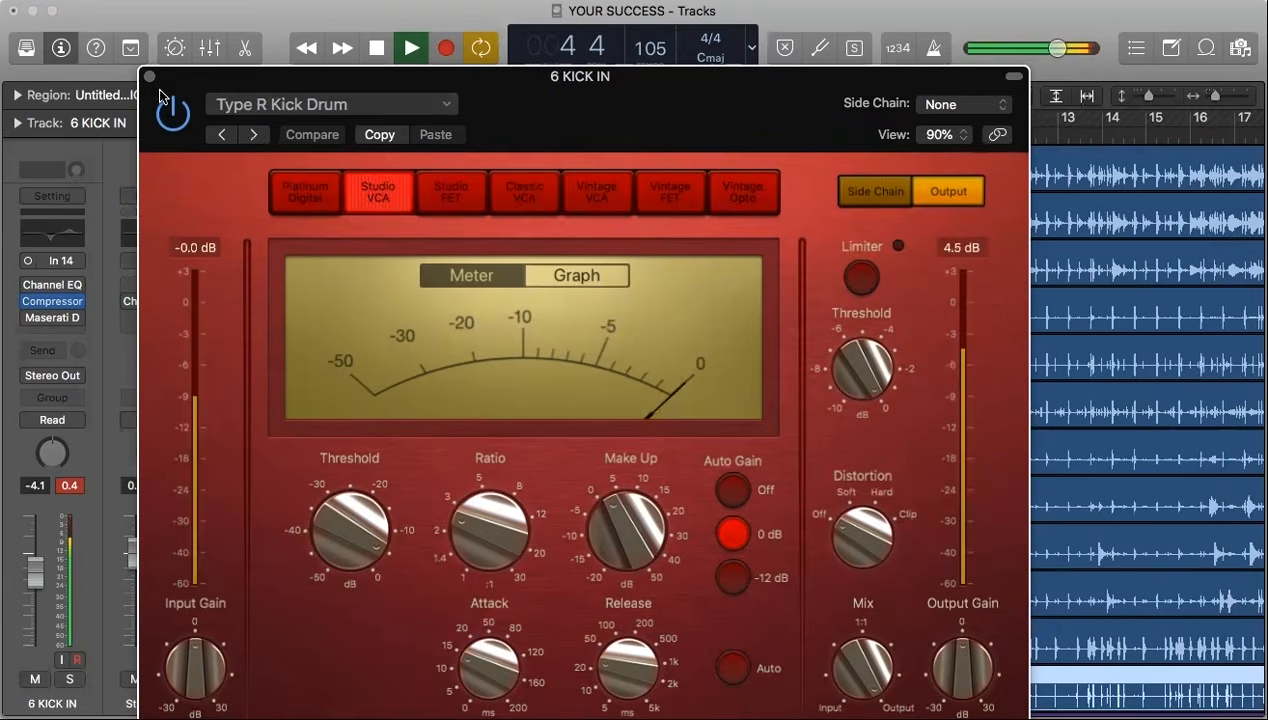
click(150, 77)
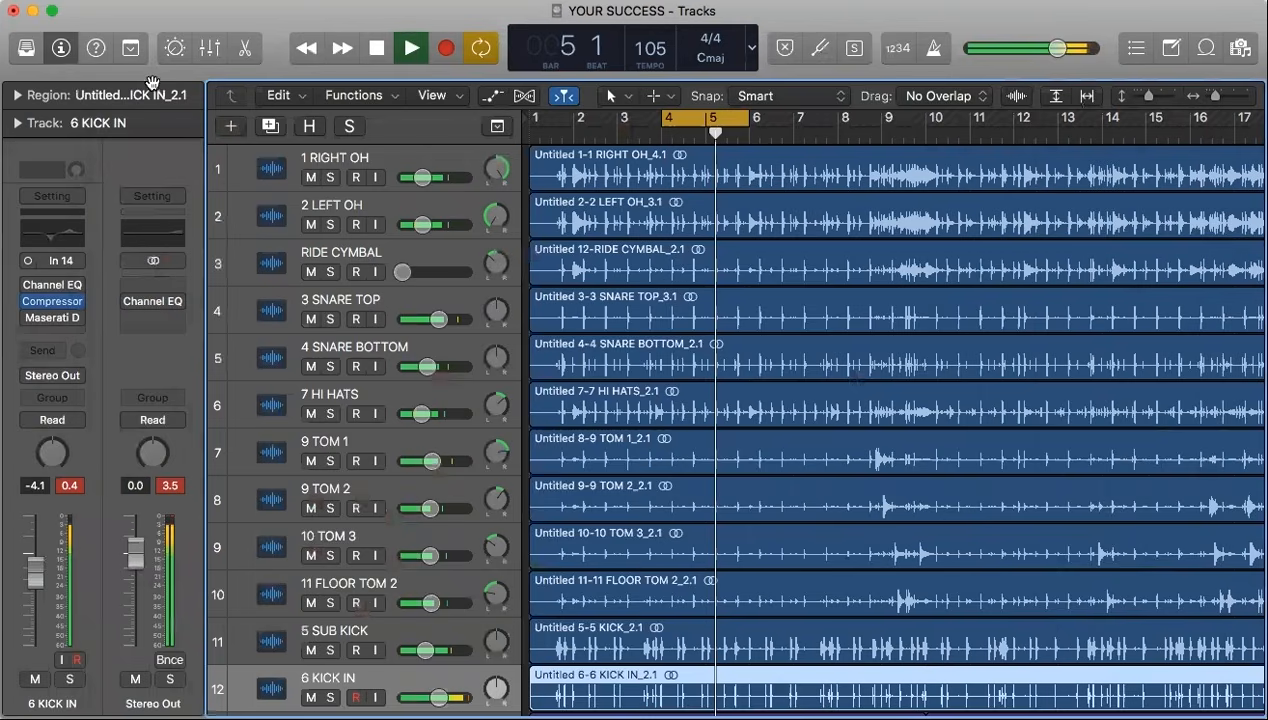
Solo 5 SUB KICK and 6 KICK IN to hear both kick tracks together.
click(331, 650)
click(331, 698)
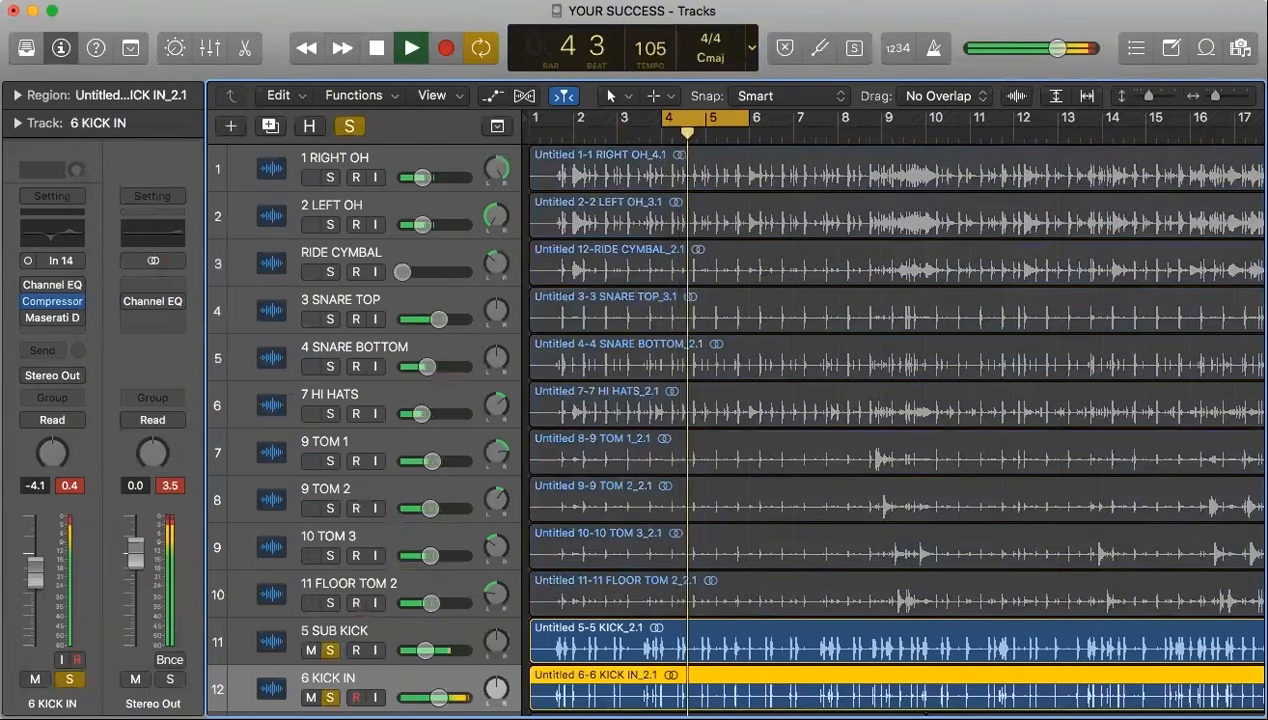
Unsolo 5 SUB KICK and 6 KICK IN, listen to the kicks within all the drums, and stop playback.
mouse_move(29, 301)
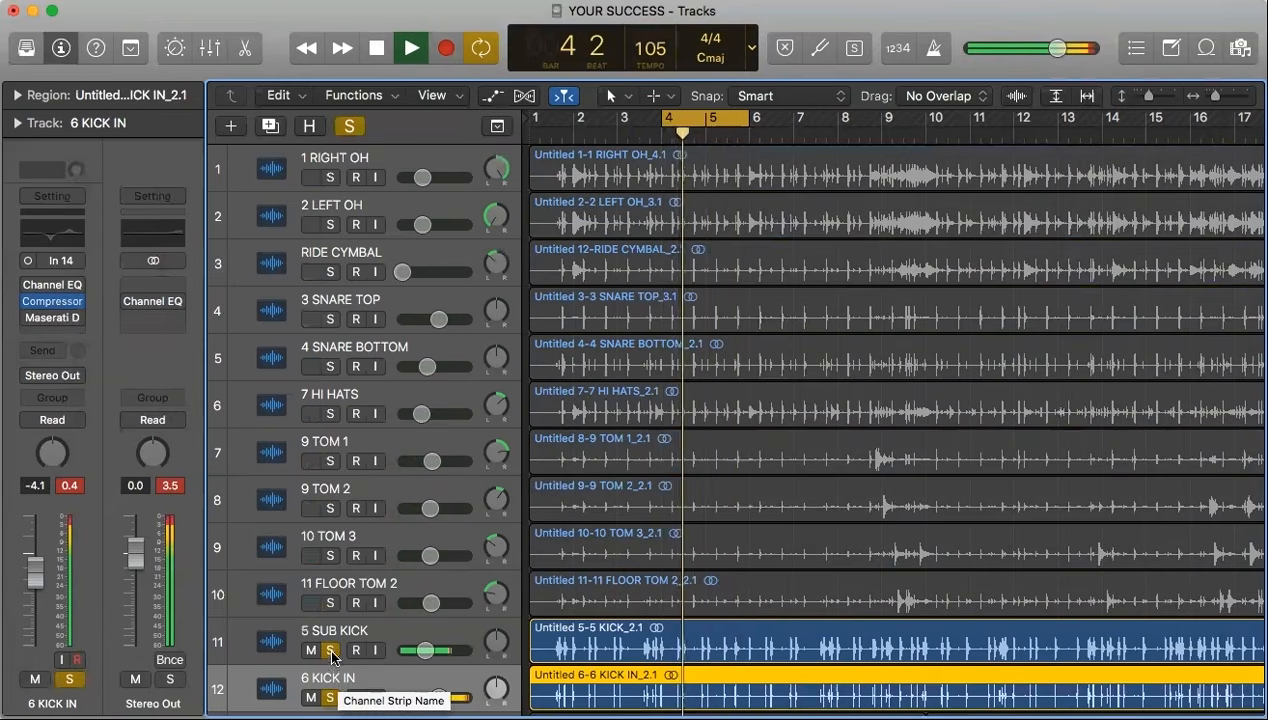
drag(330, 649, 331, 685)
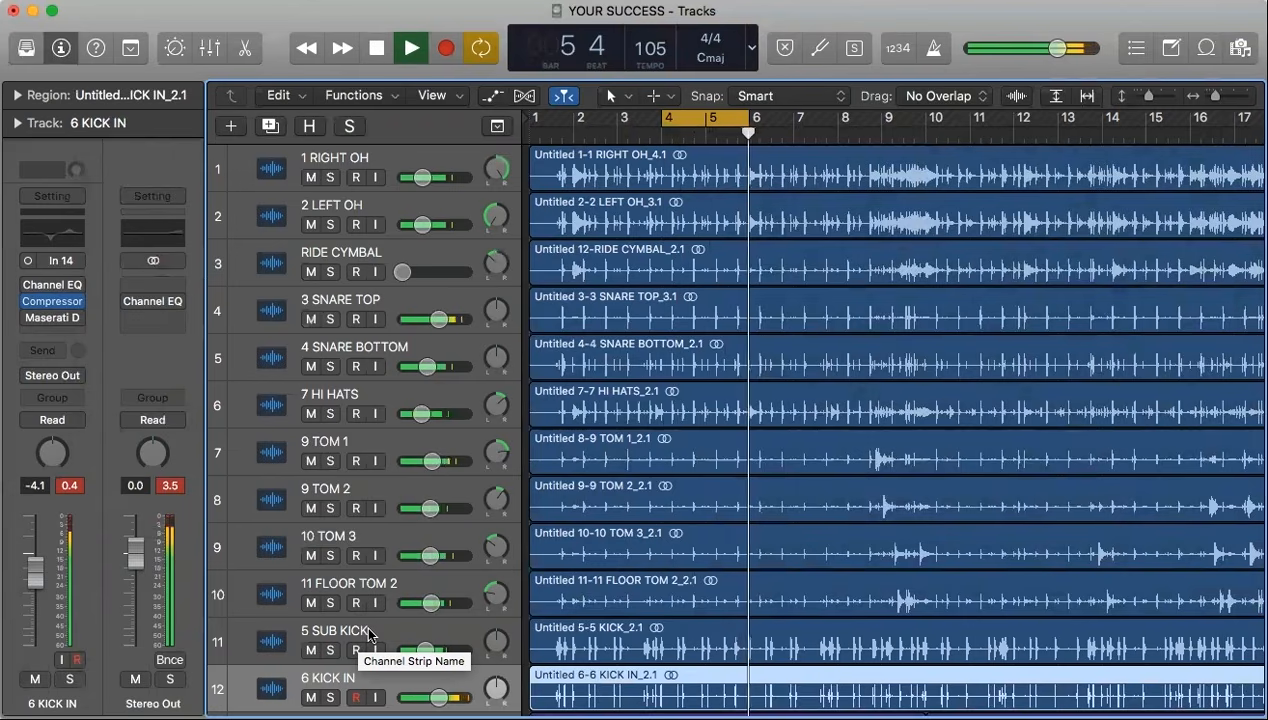
key(space)
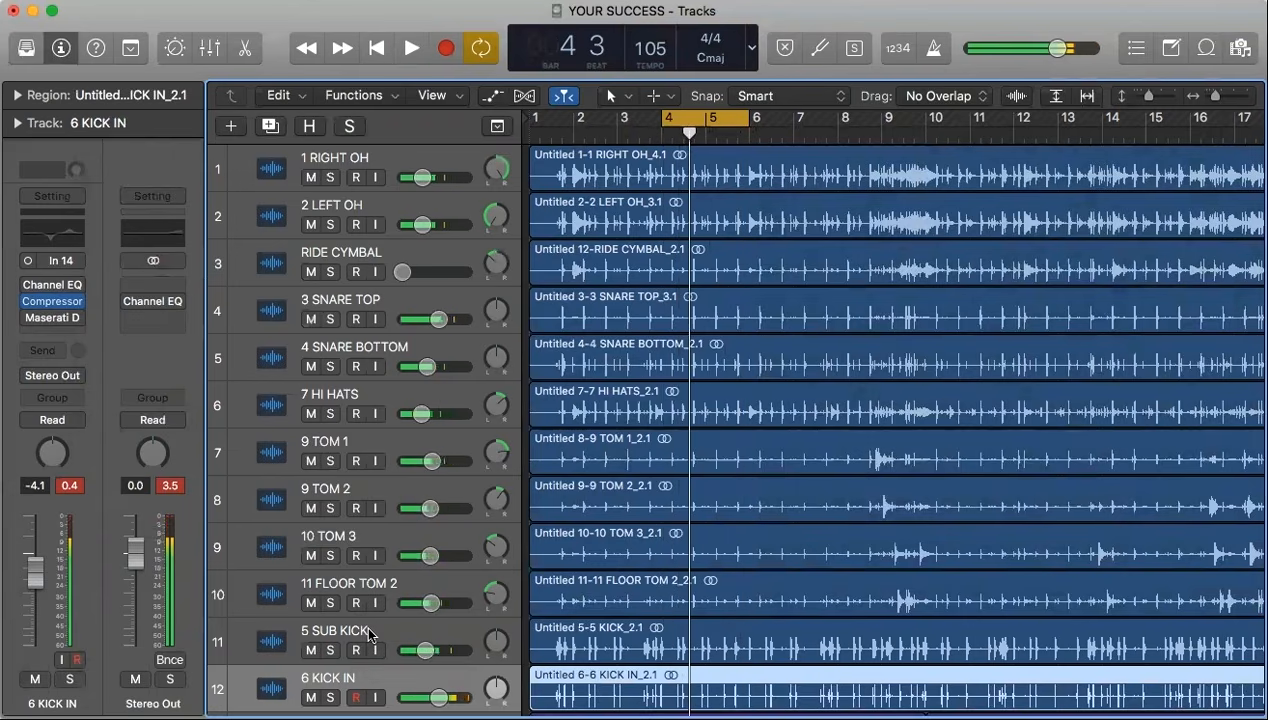
Play 5 SUB KICK in solo, adding 6 KICK IN to the solo to hear the compressed kick against it.
click(368, 633)
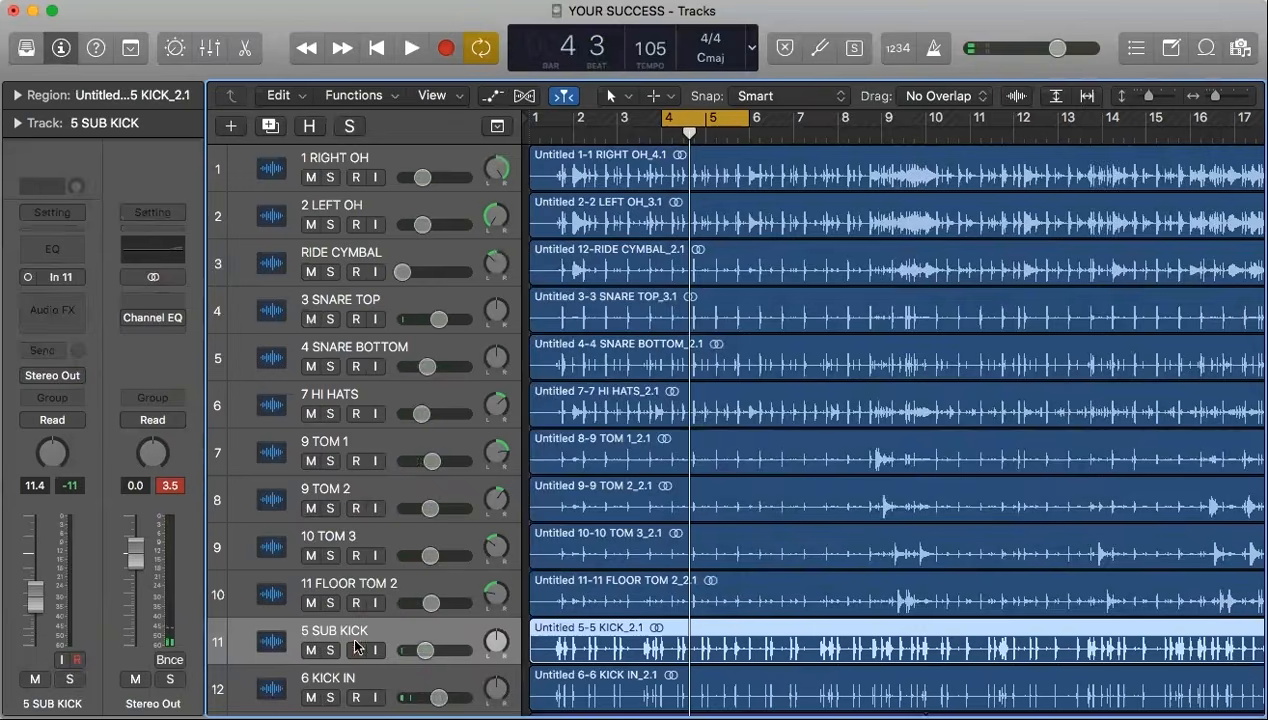
click(330, 650)
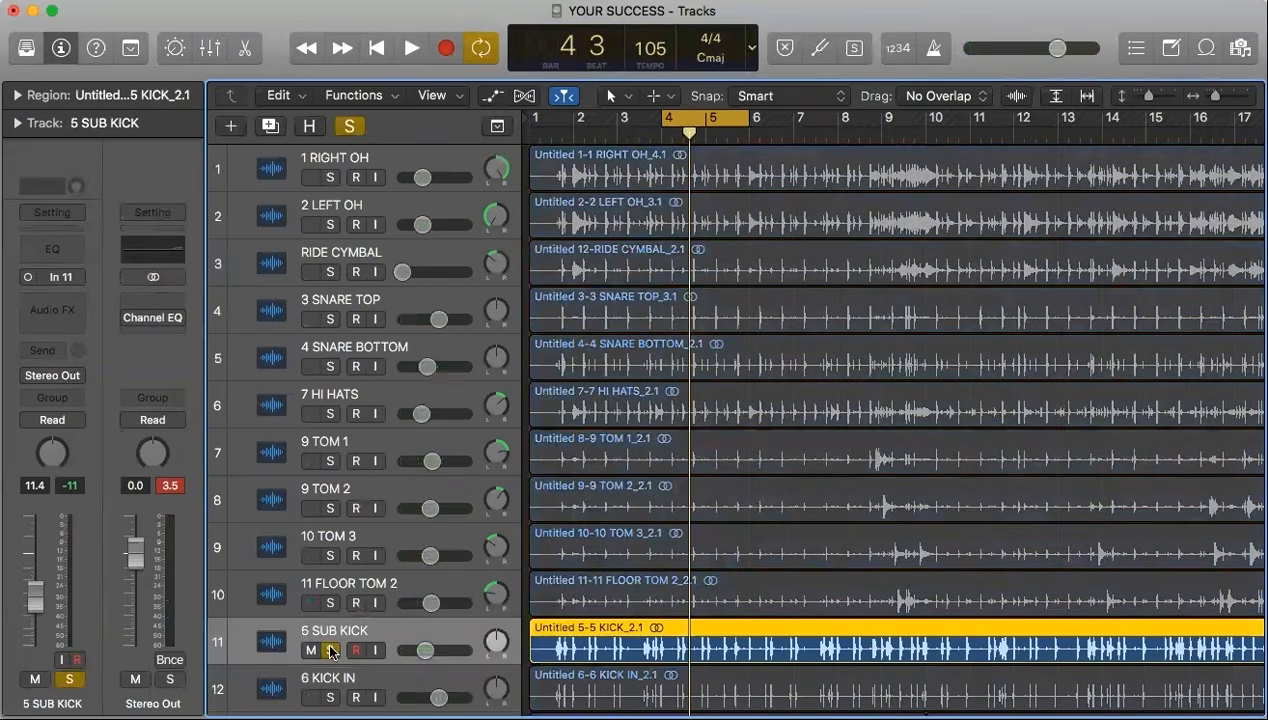
key(space)
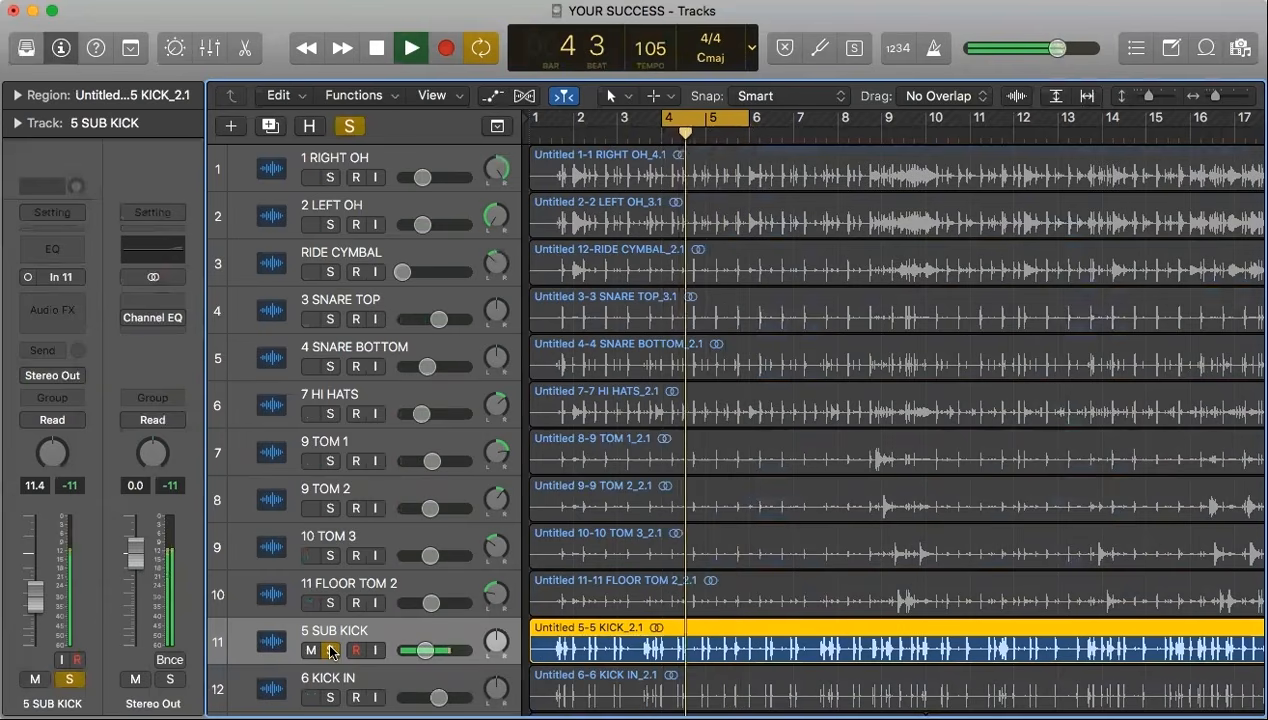
click(330, 698)
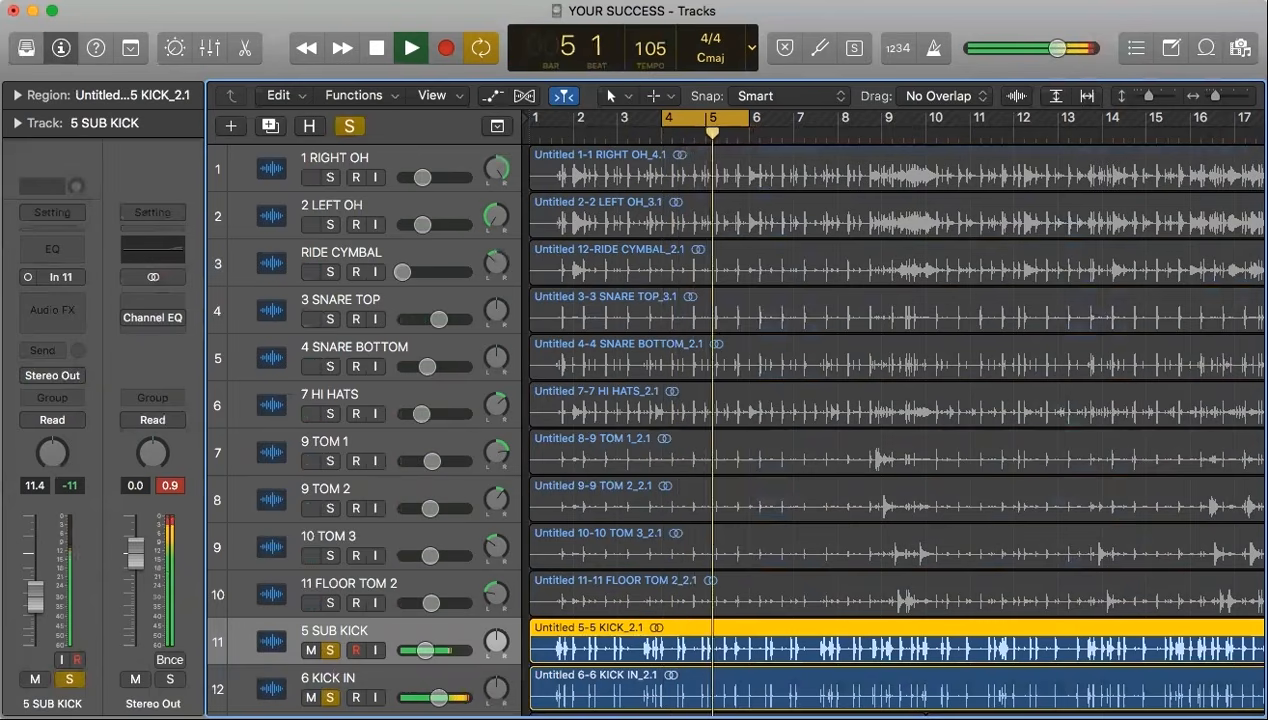
Clear the solos on both kick tracks, listen to the full drum mix again, and stop playback.
click(330, 698)
click(330, 650)
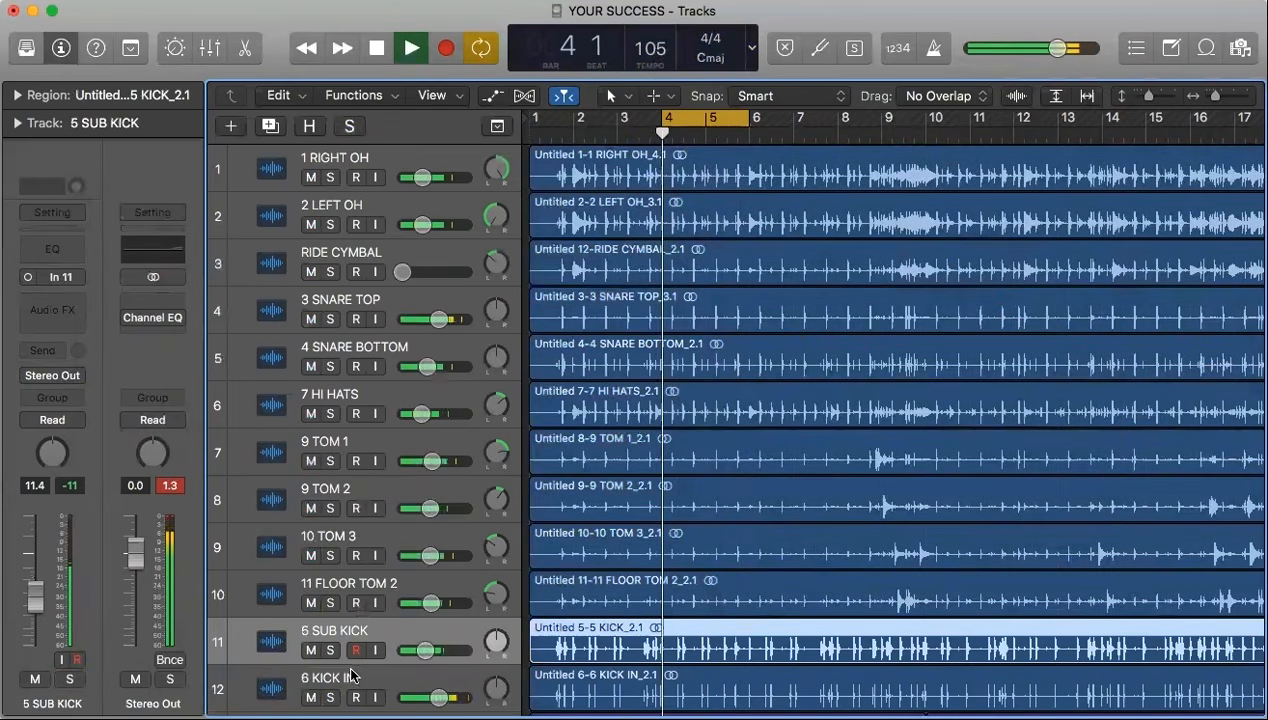
key(space)
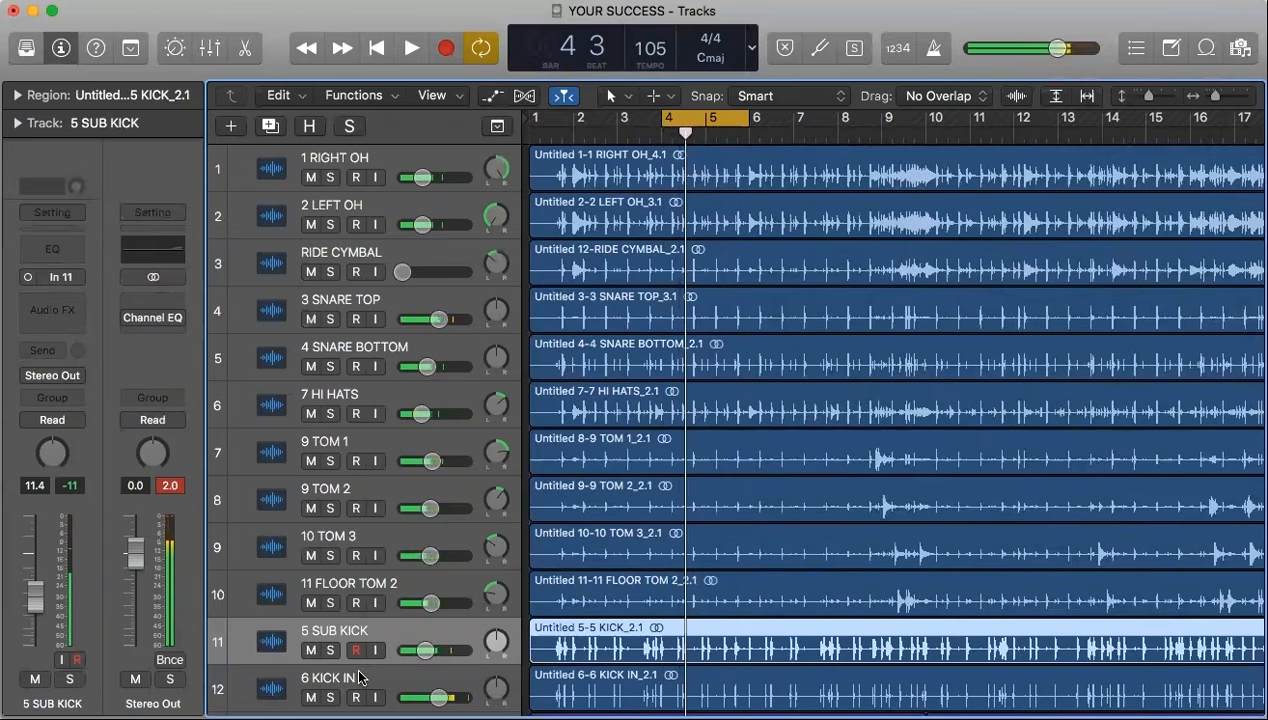
Select 6 KICK IN, play the full mix briefly, and open the track's Channel EQ.
click(360, 678)
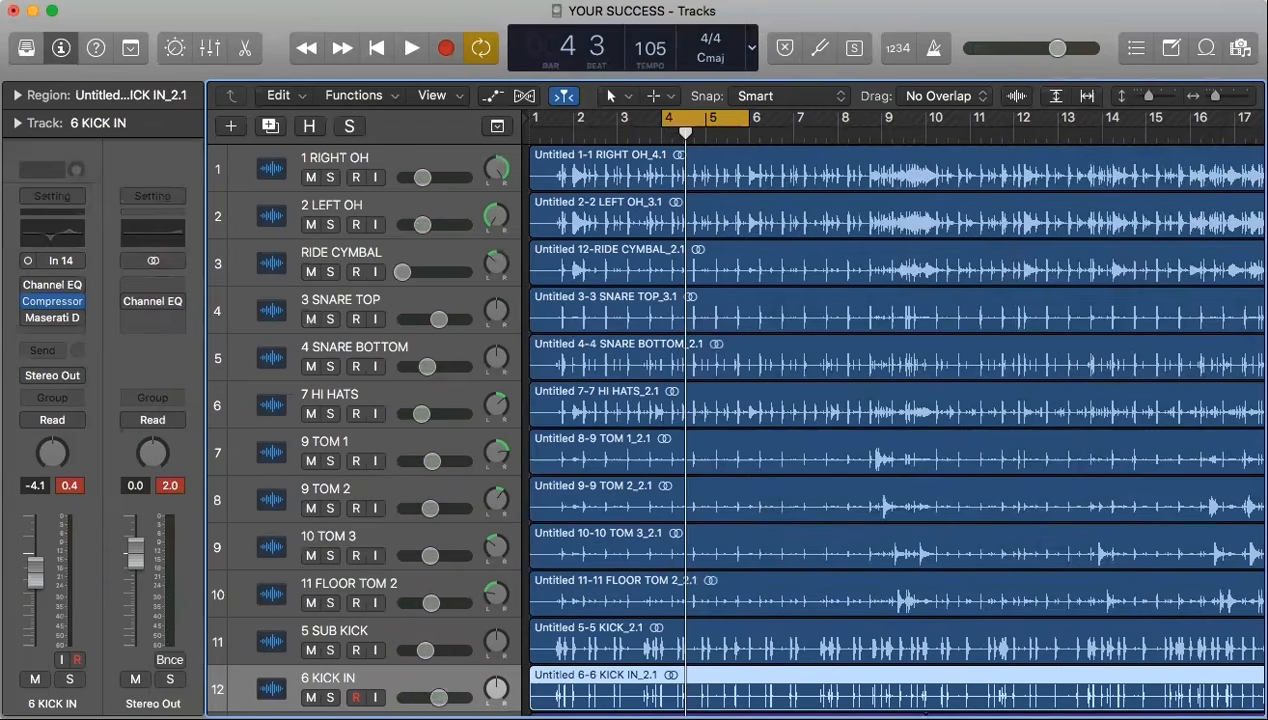
key(space)
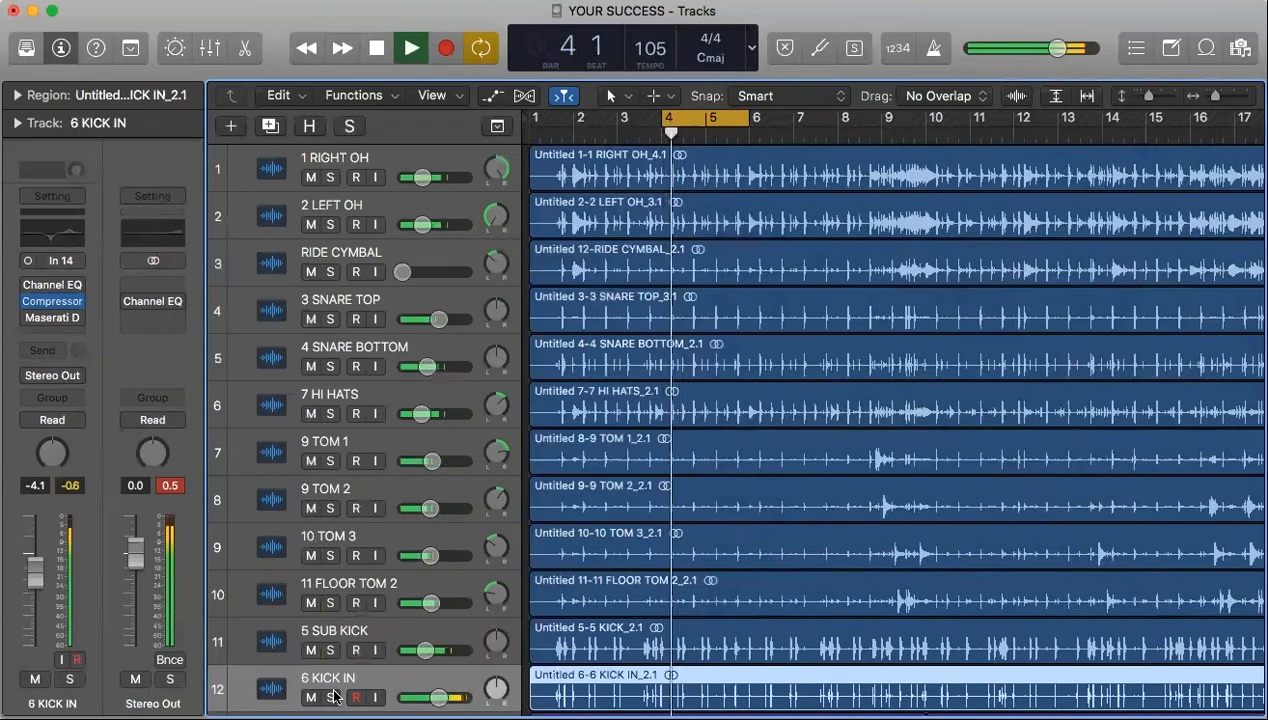
key(space)
click(51, 282)
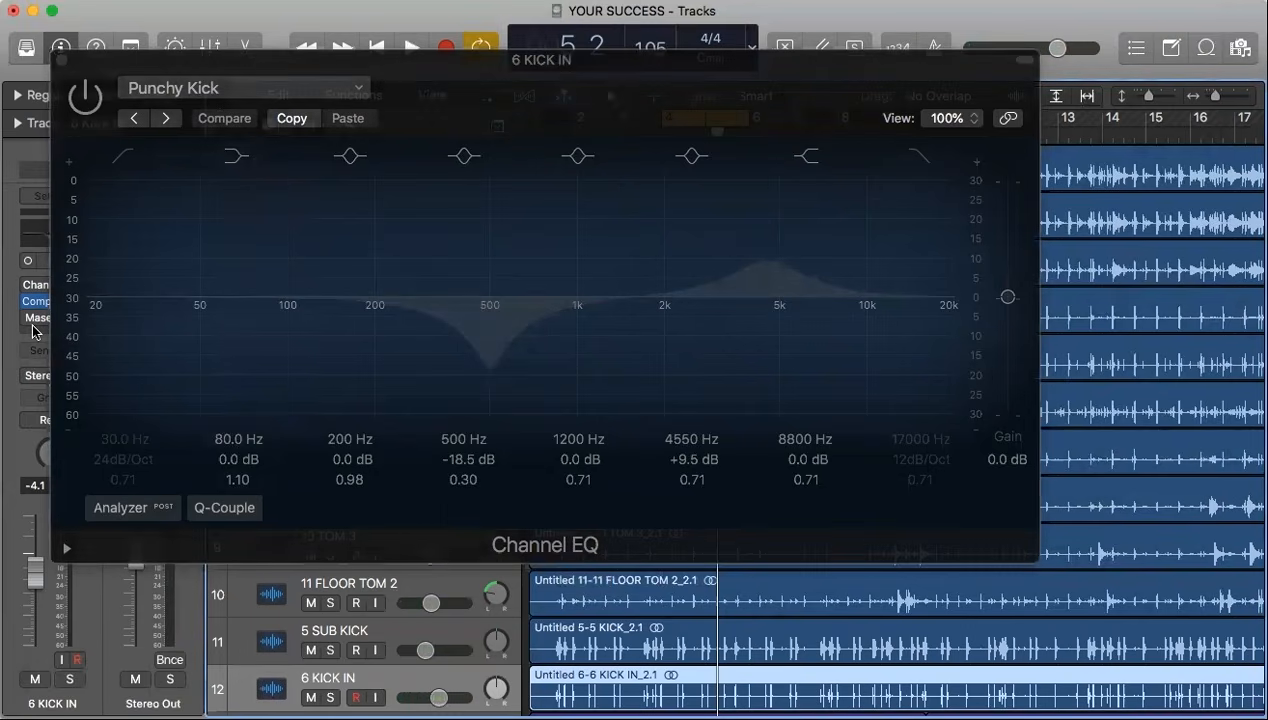
Look up Channel EQ in the plug-in list and review its Drums presets, keeping Punchy Kick.
click(34, 328)
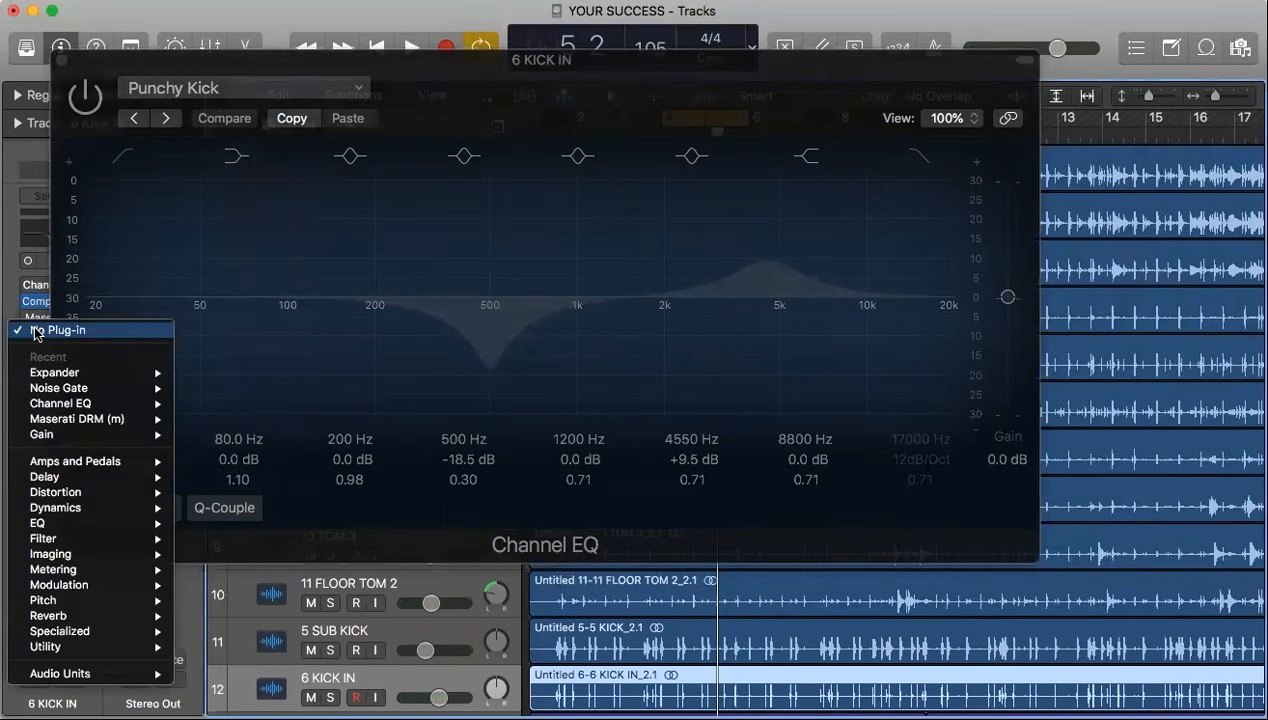
mouse_move(56, 404)
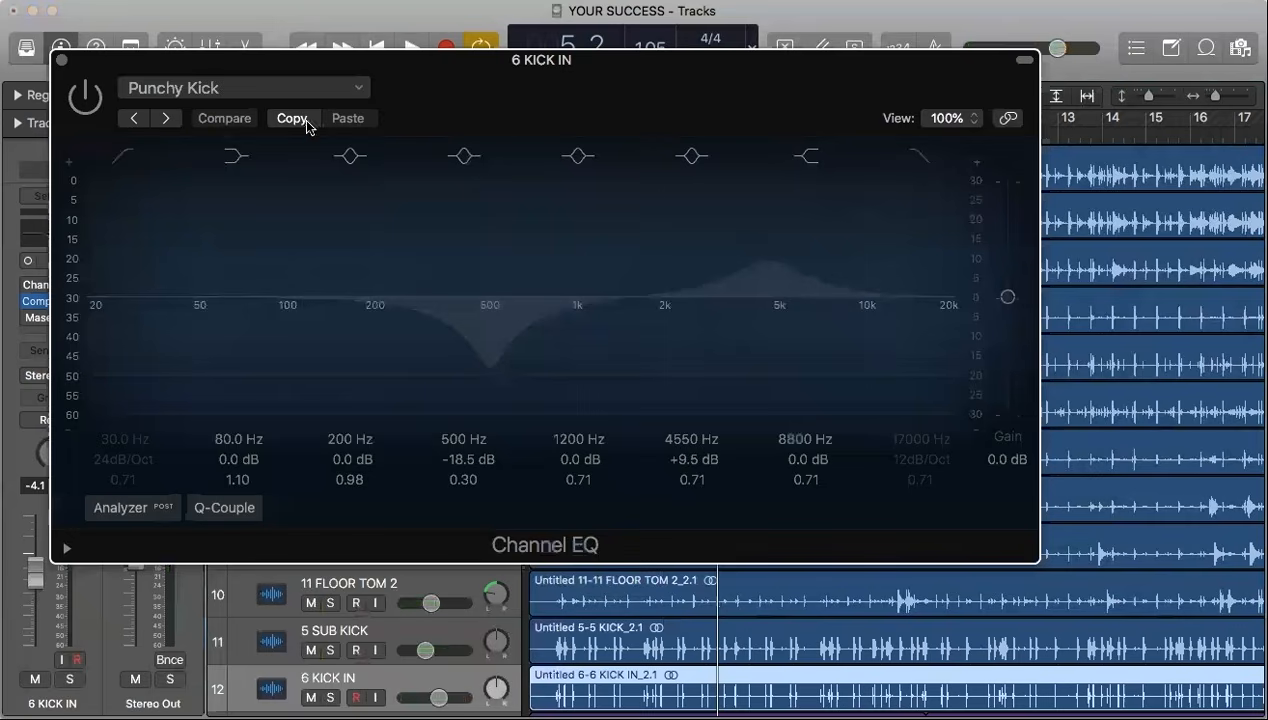
click(198, 90)
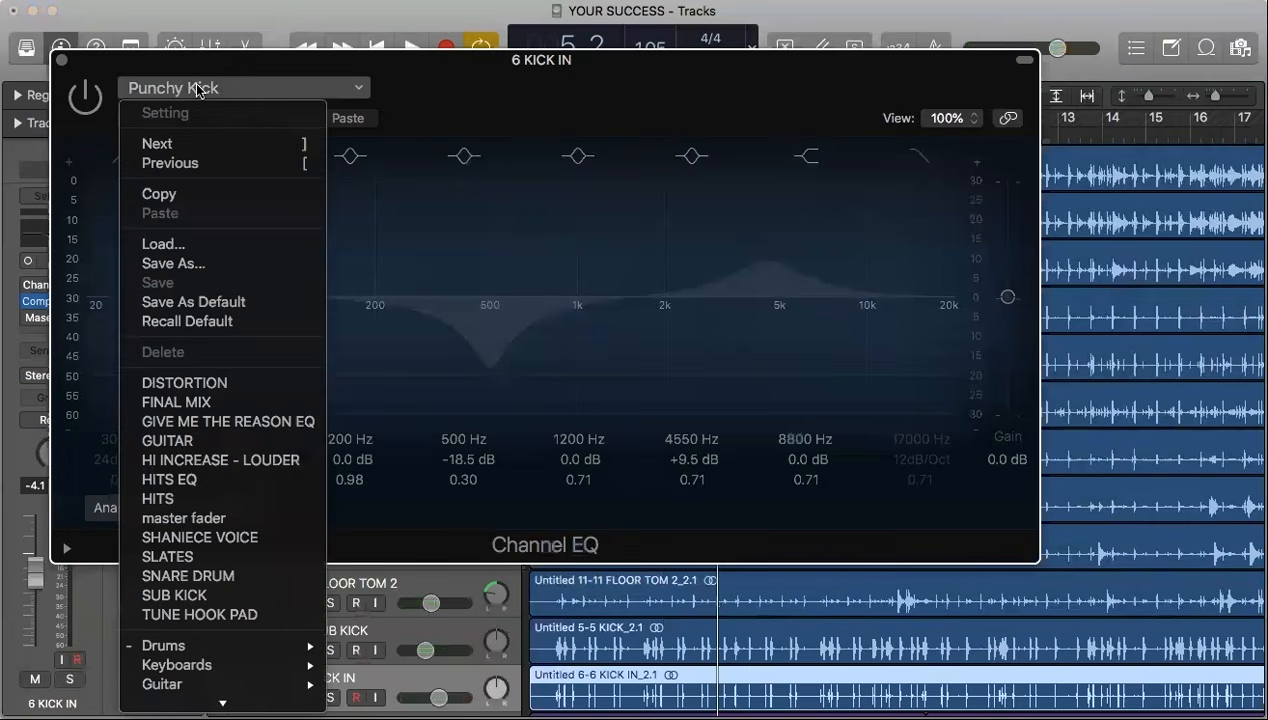
mouse_move(172, 645)
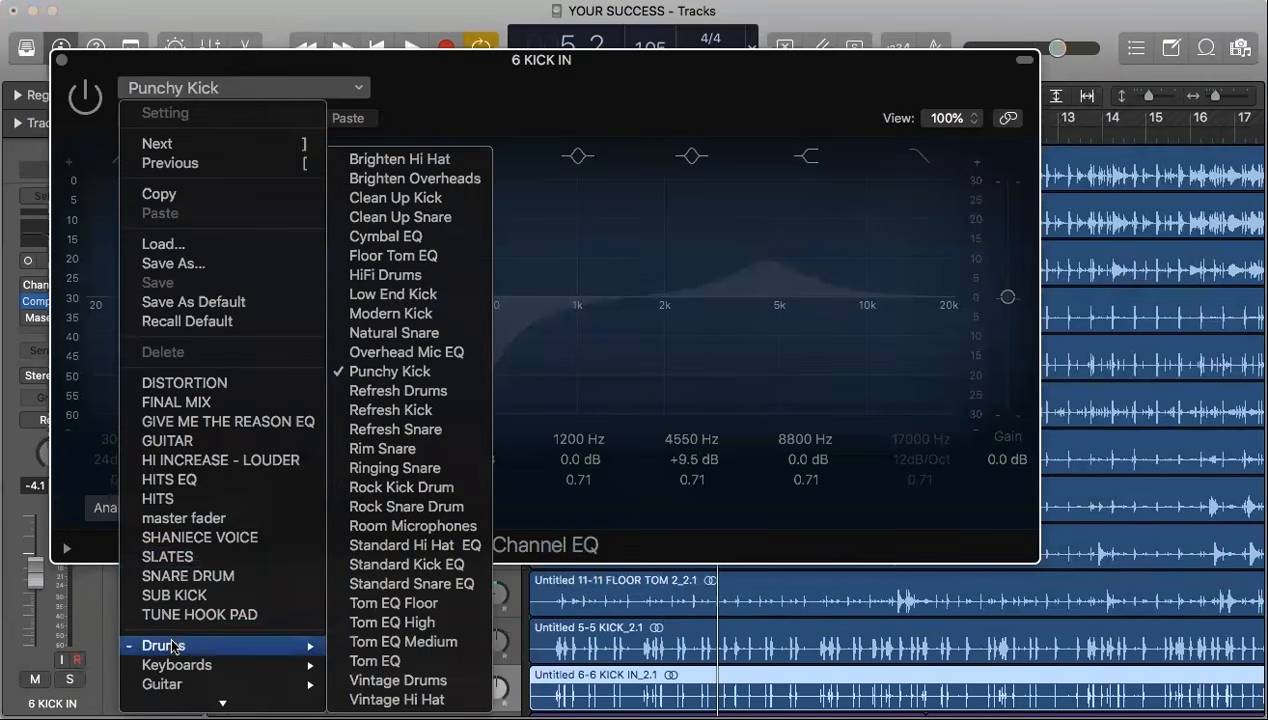
click(512, 116)
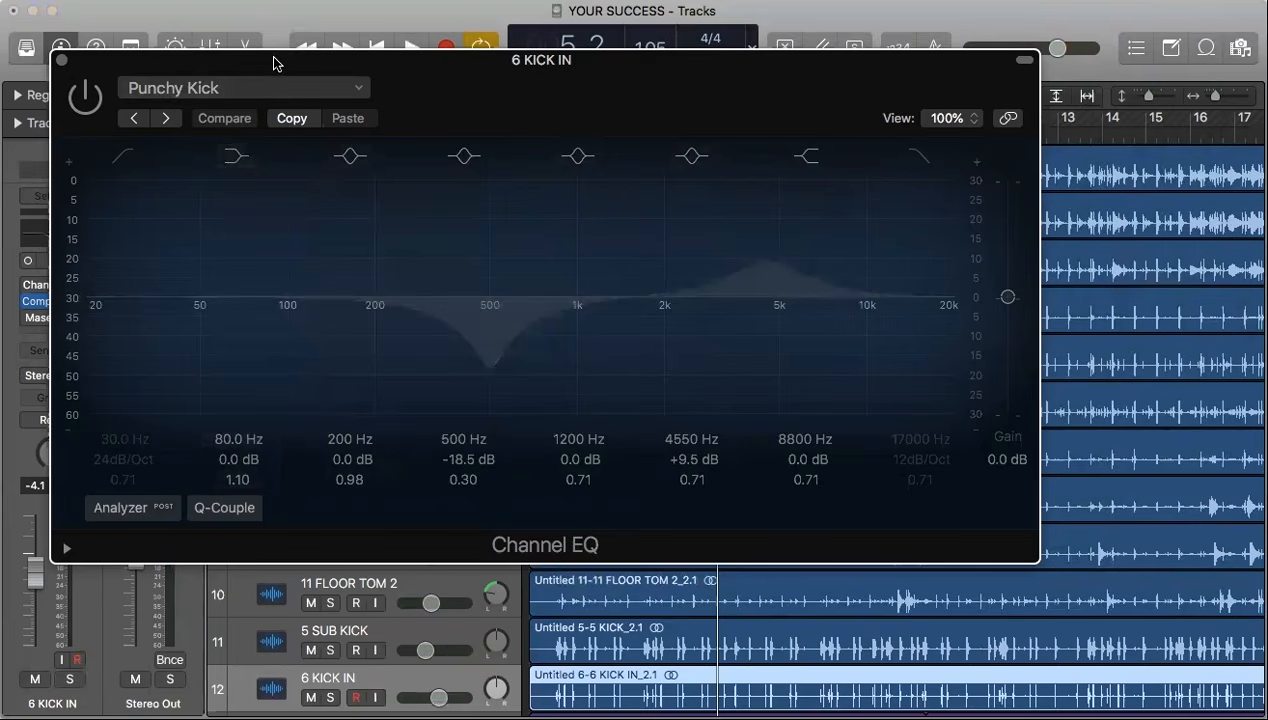
Move the Channel EQ window aside and switch on the EQ for 6 KICK IN while the cycled section plays.
key(space)
drag(274, 60, 393, 105)
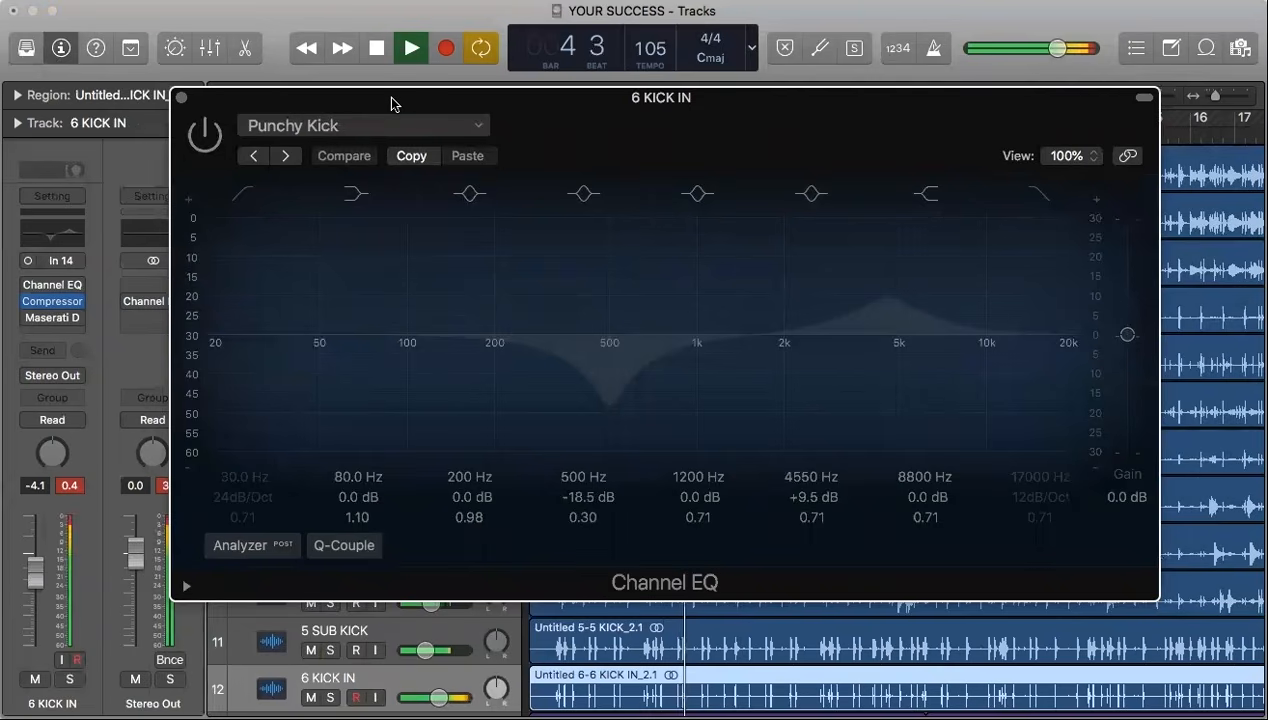
click(204, 134)
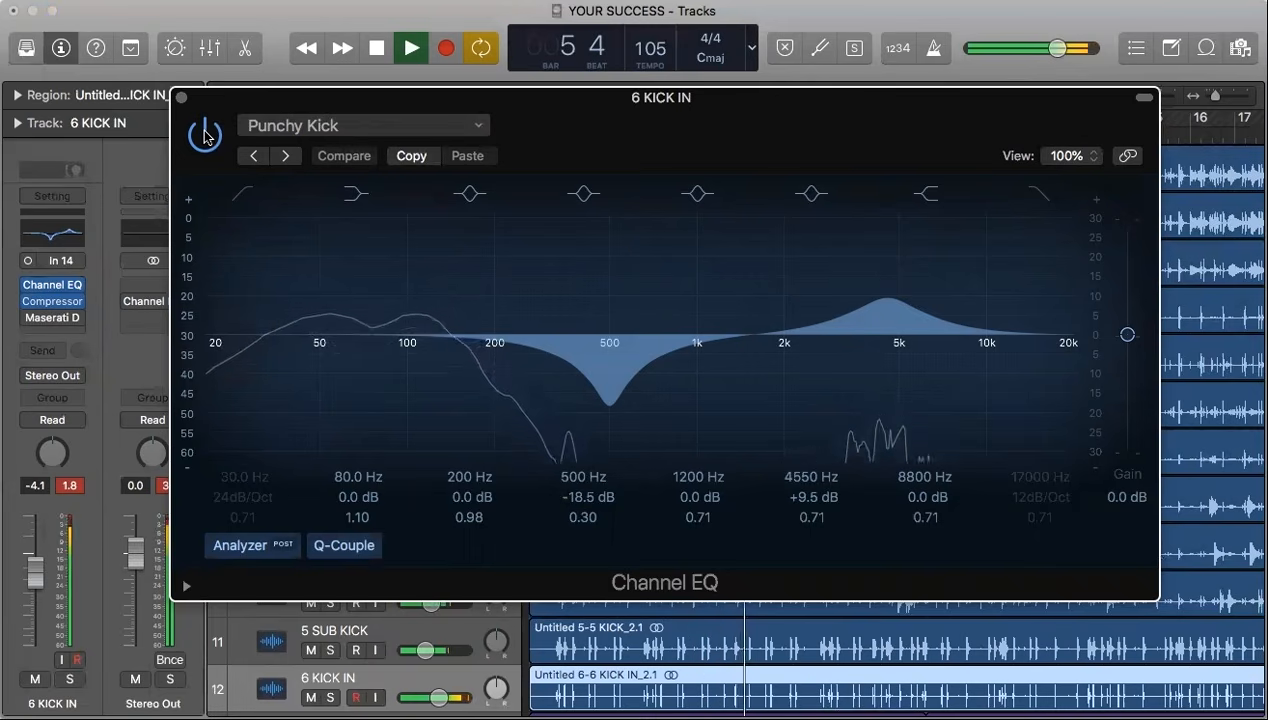
key(space)
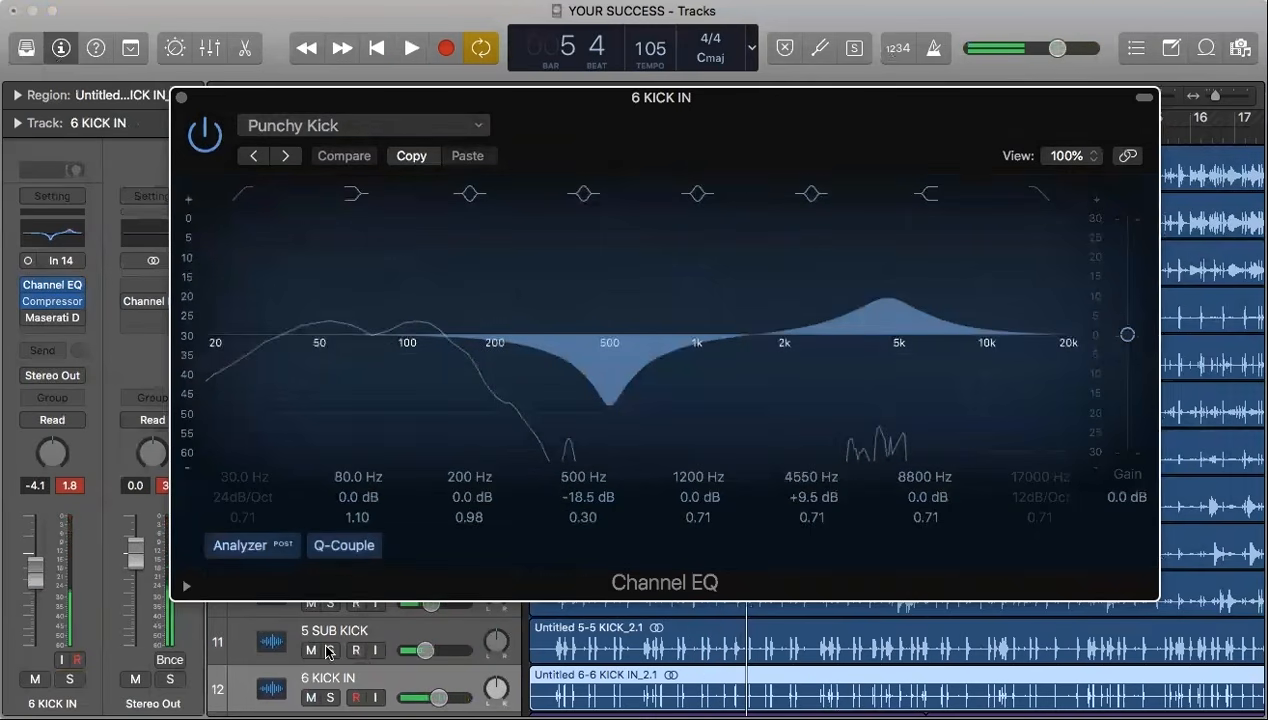
Solo both kick tracks and compare them with the 6 KICK IN Channel EQ off and on during playback.
drag(329, 651, 331, 697)
click(205, 135)
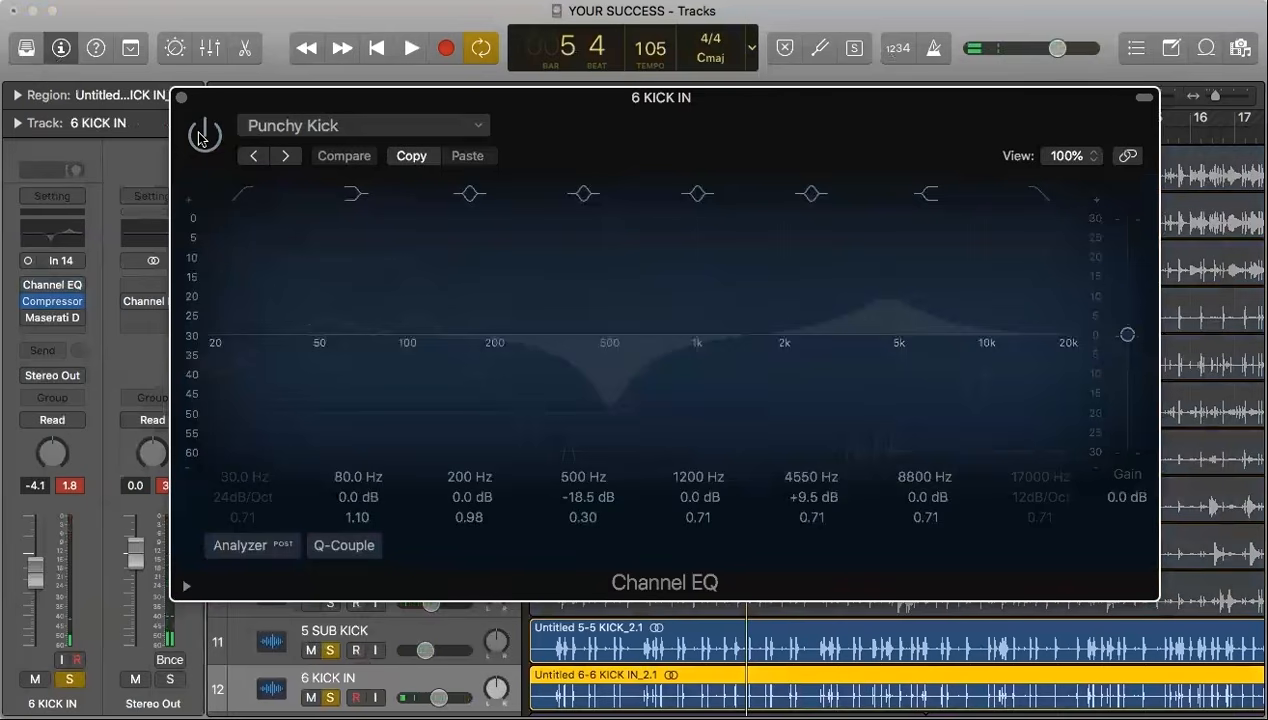
key(space)
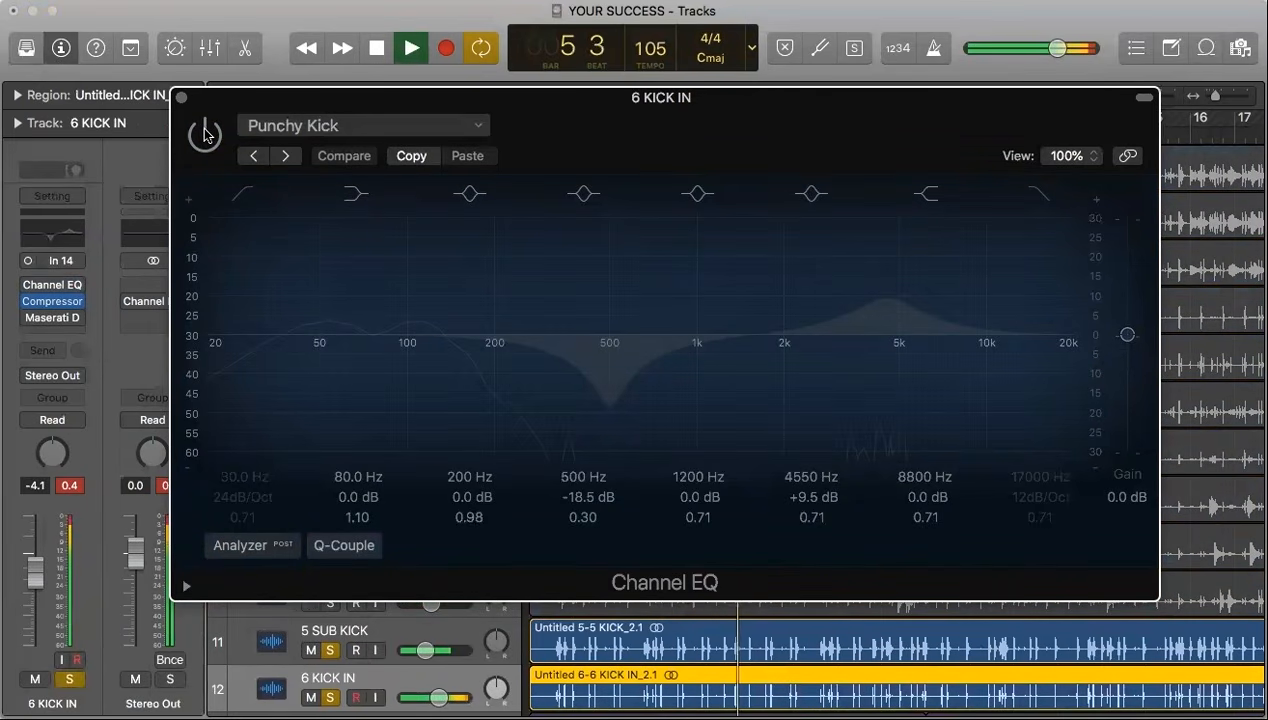
click(205, 135)
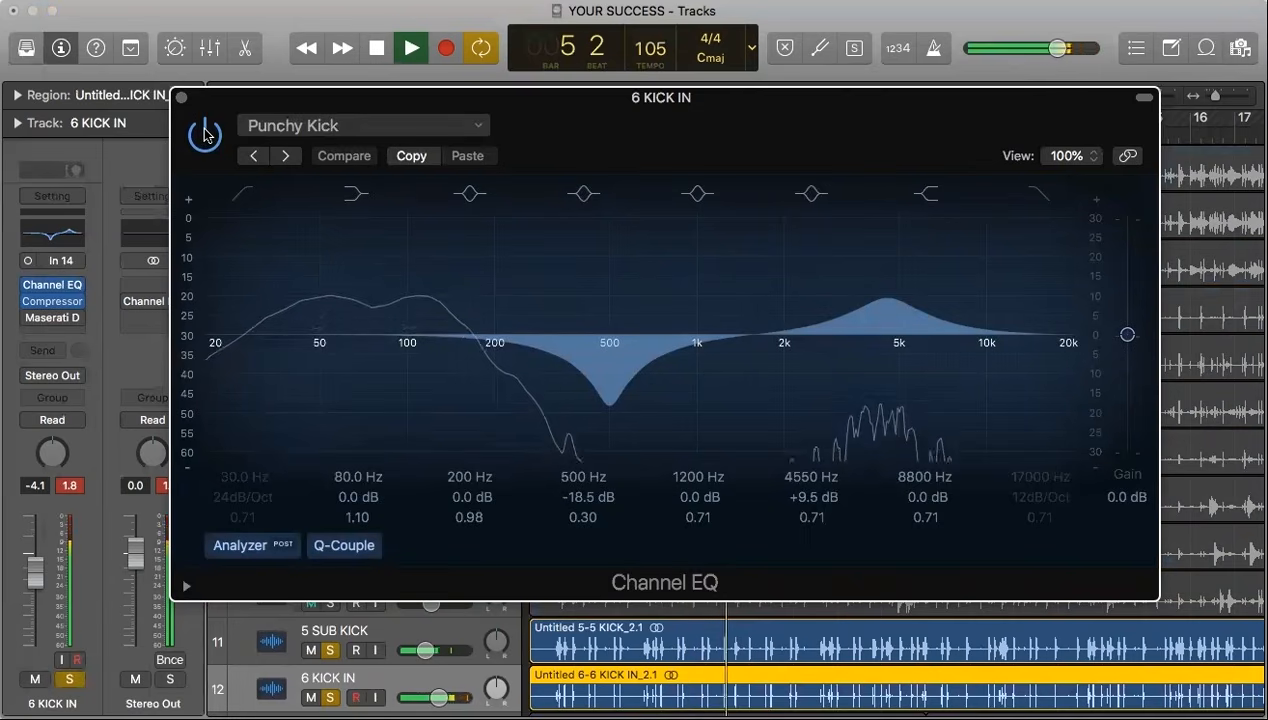
Unsolo both kick tracks to hear the equalised kick in the mix, stop playback, and close the Channel EQ window.
click(328, 651)
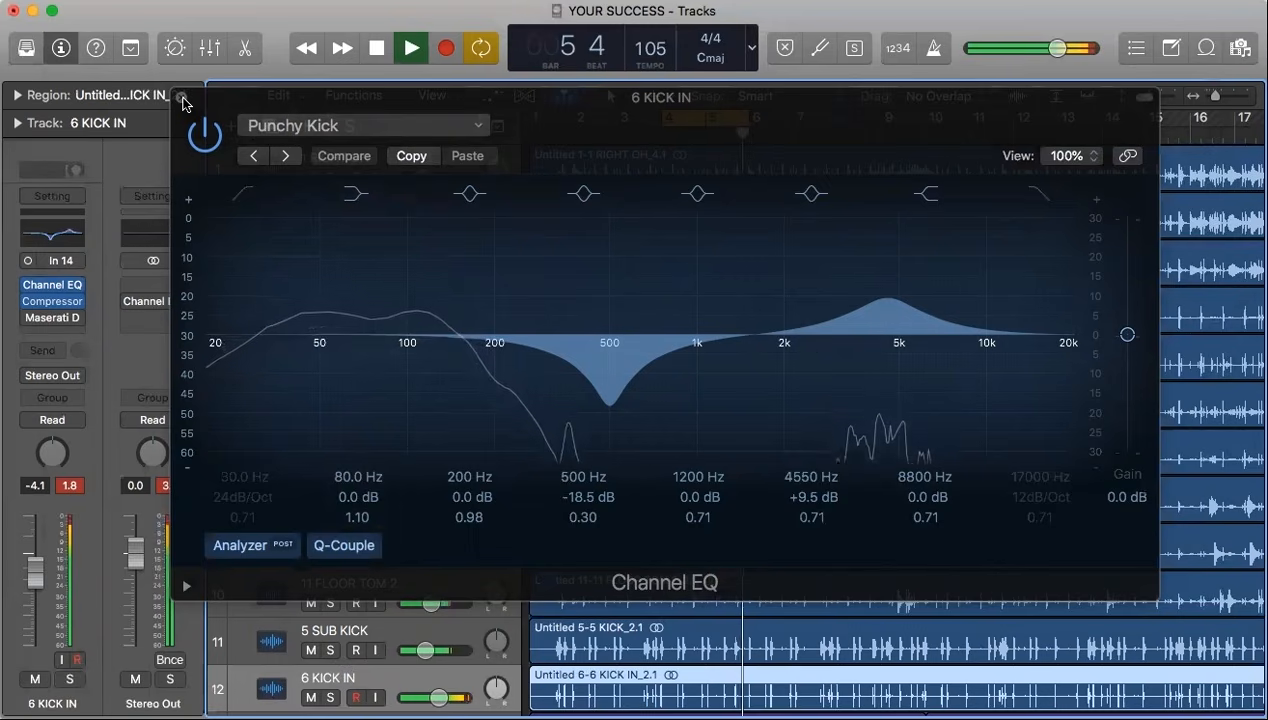
key(space)
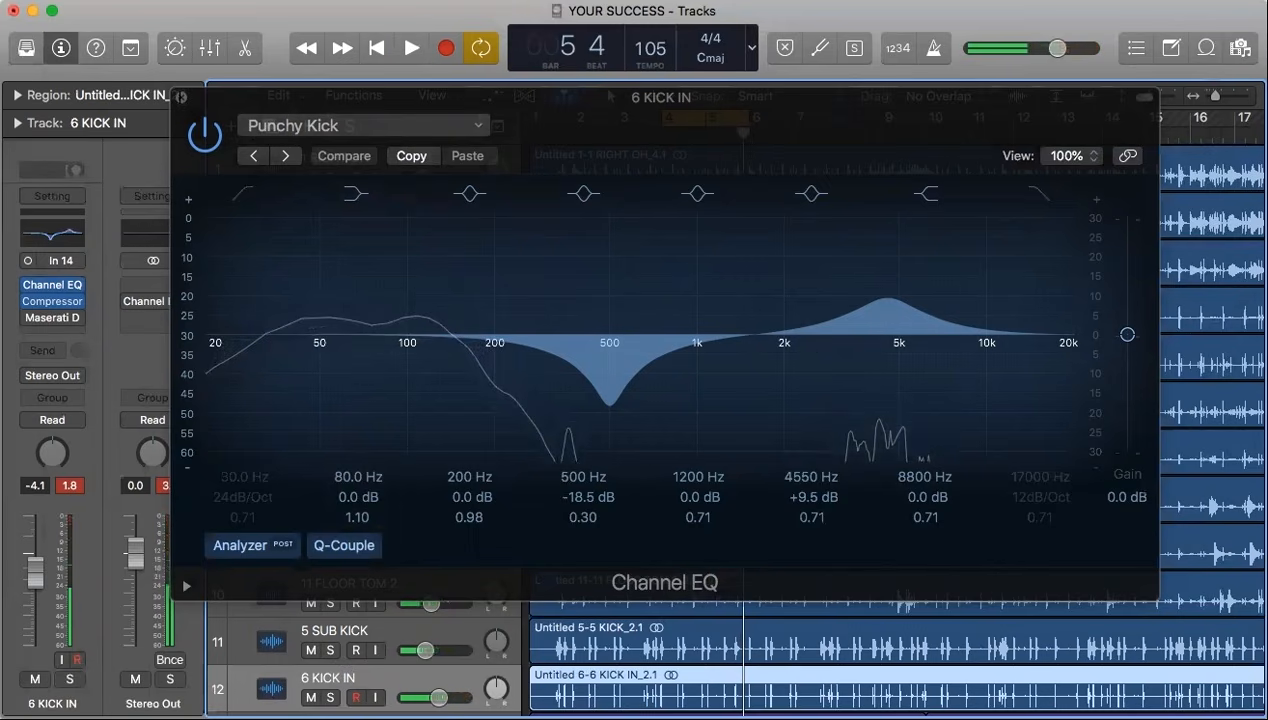
click(180, 96)
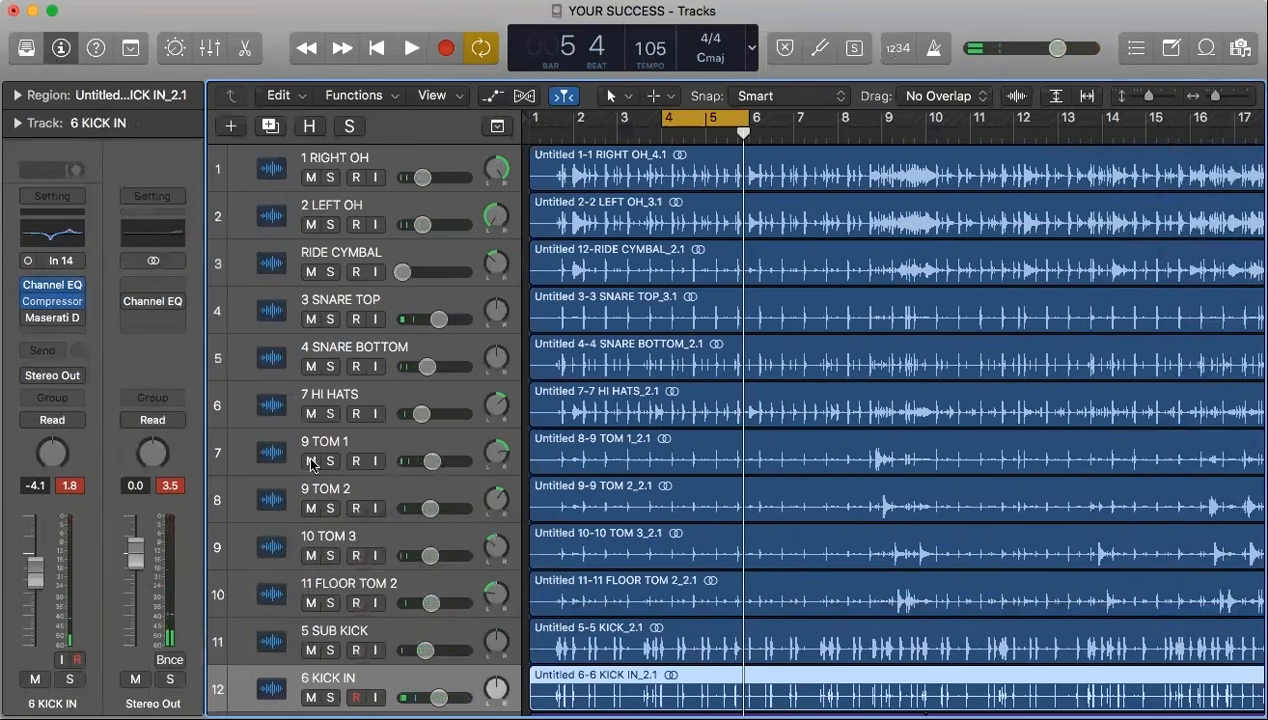
Look up the mono Maserati DRM plug-in among the Waves Audio Units for 6 KICK IN, without inserting another one.
scroll(336, 602, down, 1)
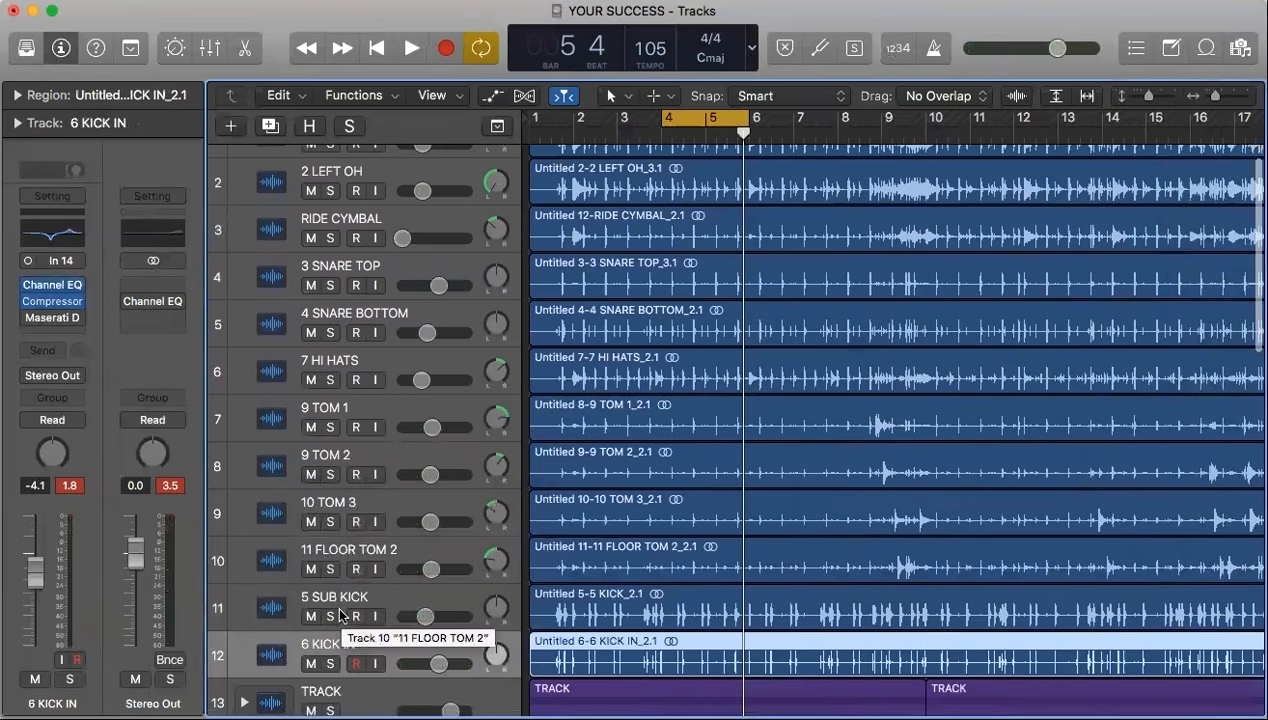
scroll(336, 602, up, 1)
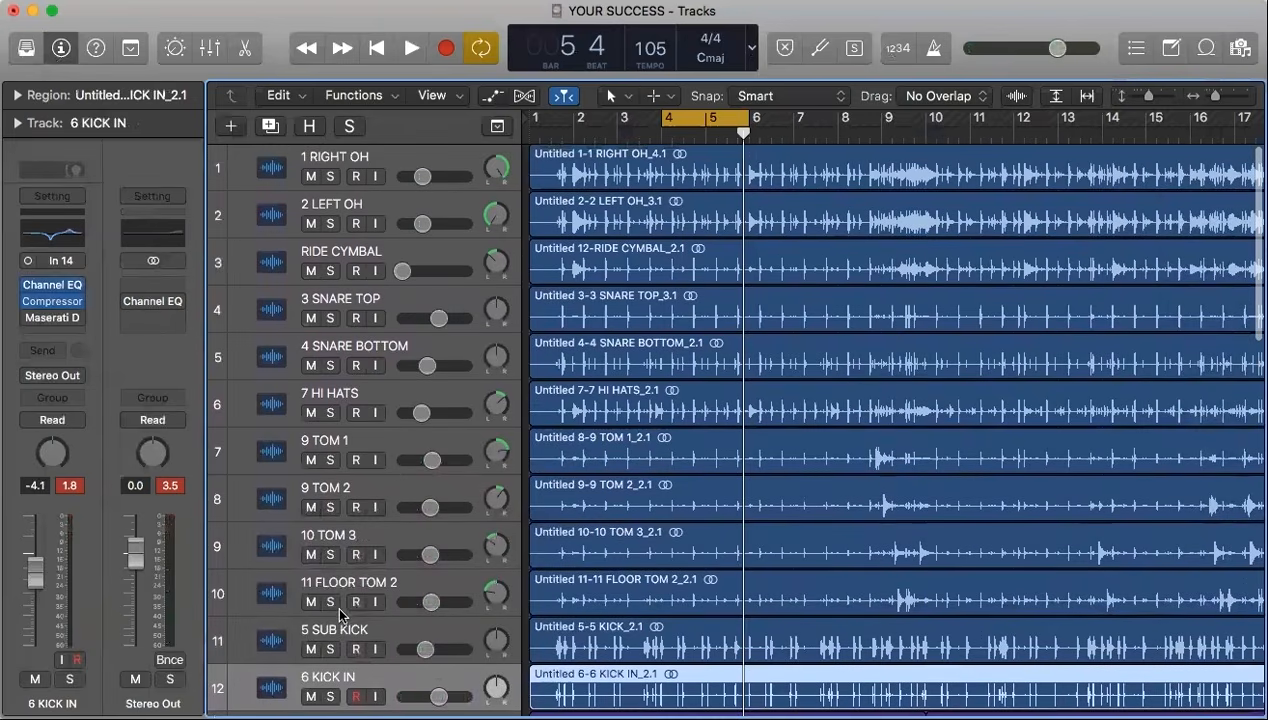
click(53, 330)
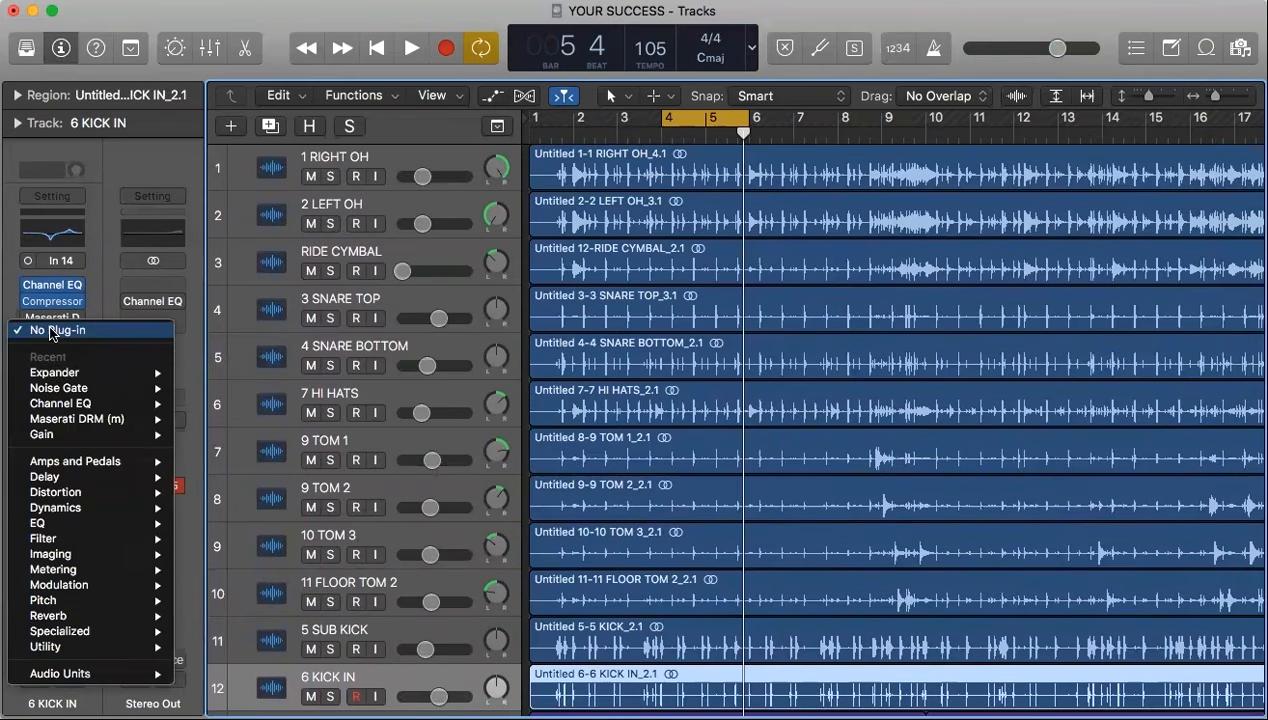
mouse_move(100, 674)
mouse_move(200, 687)
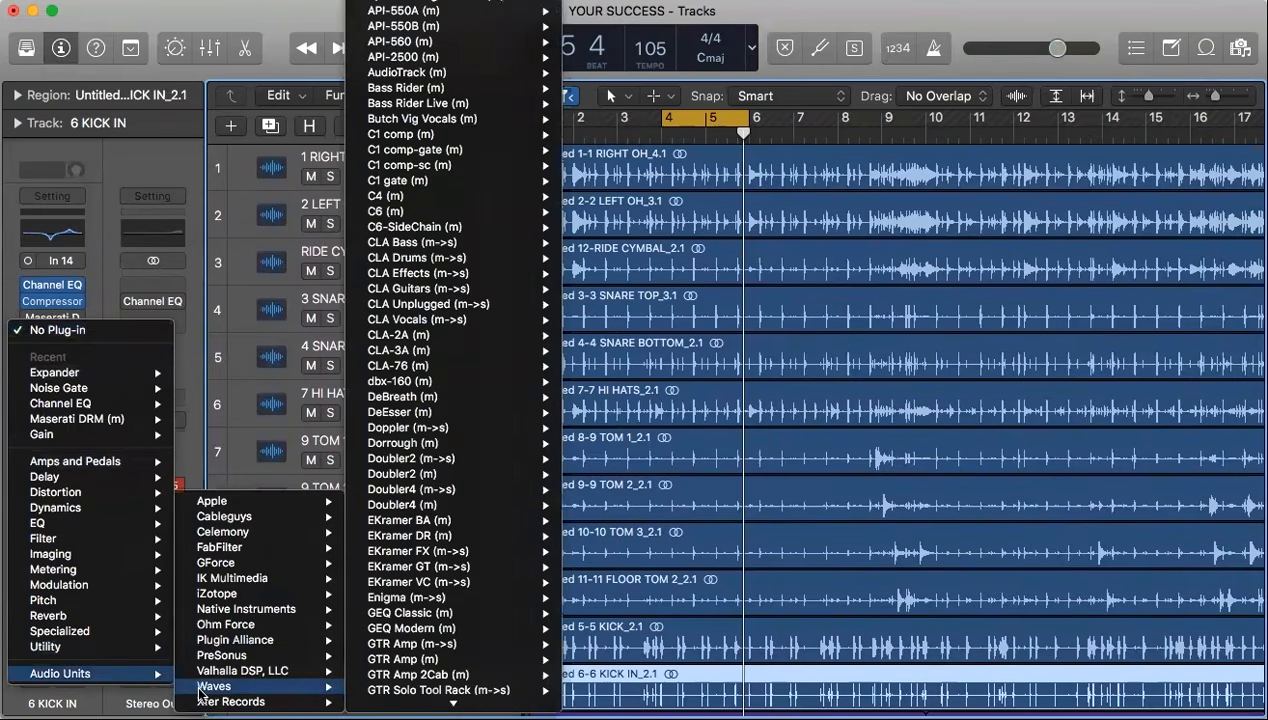
mouse_move(450, 698)
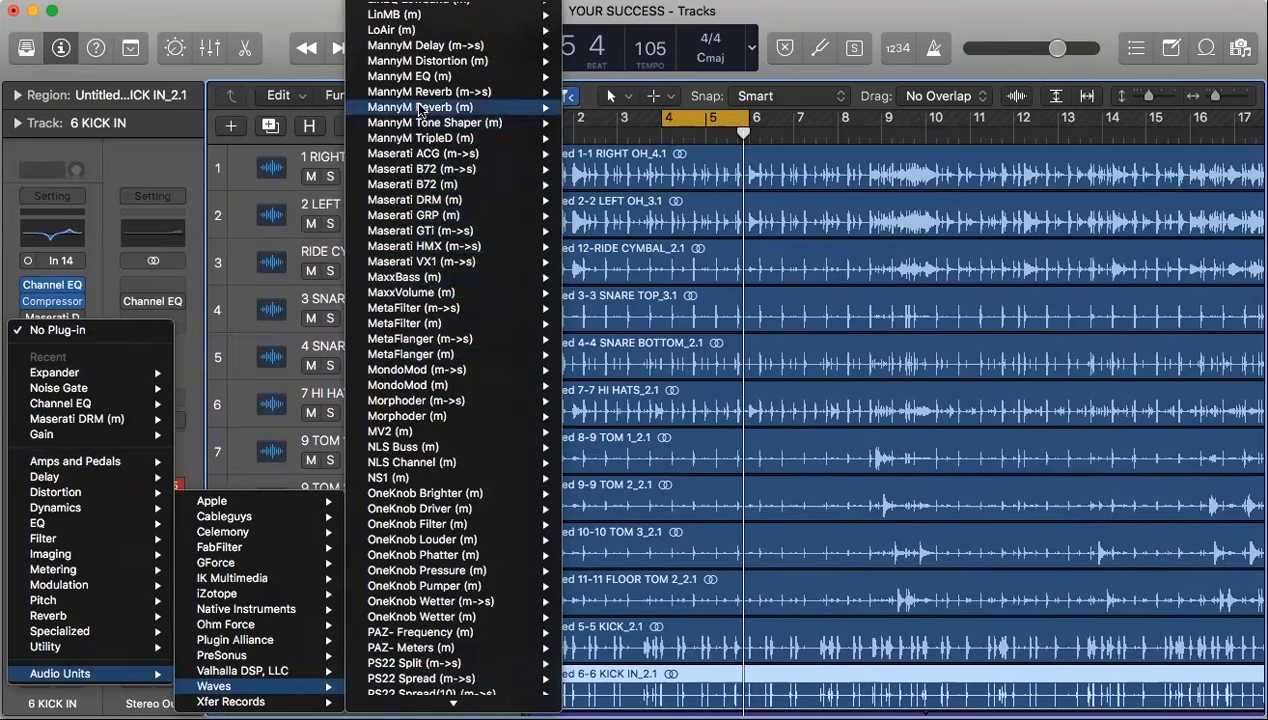
mouse_move(430, 268)
mouse_move(432, 203)
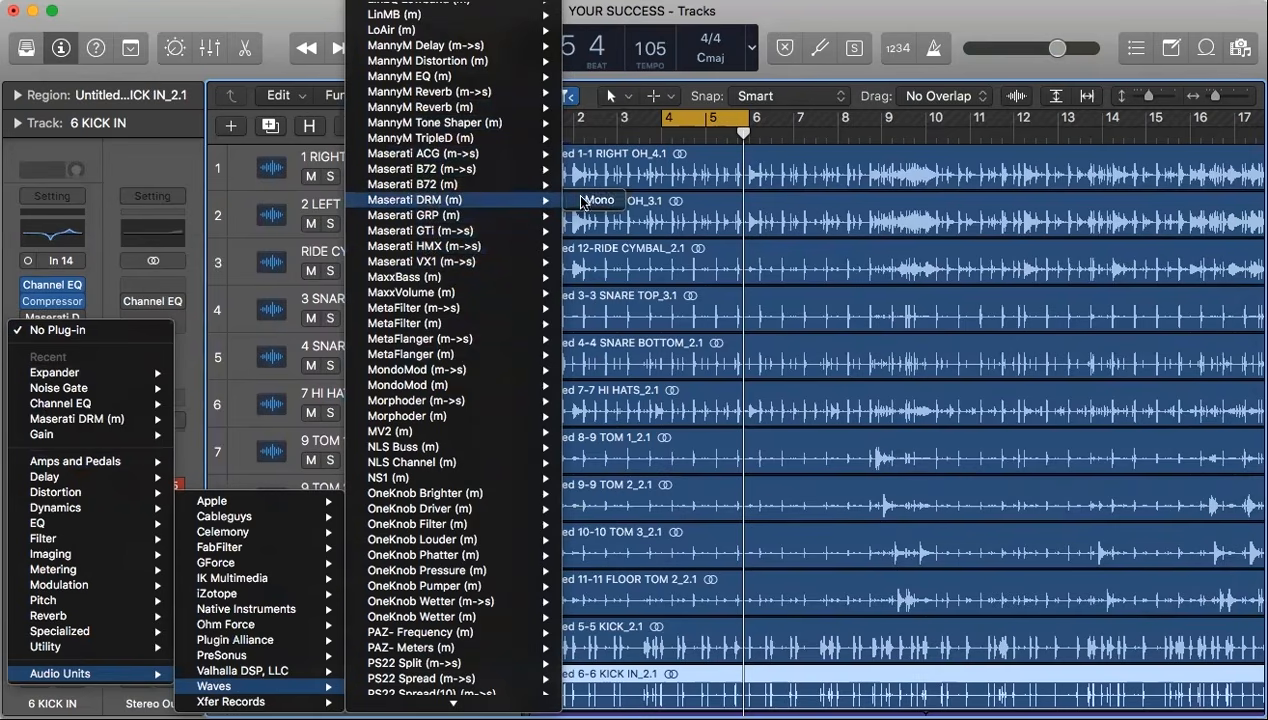
click(192, 270)
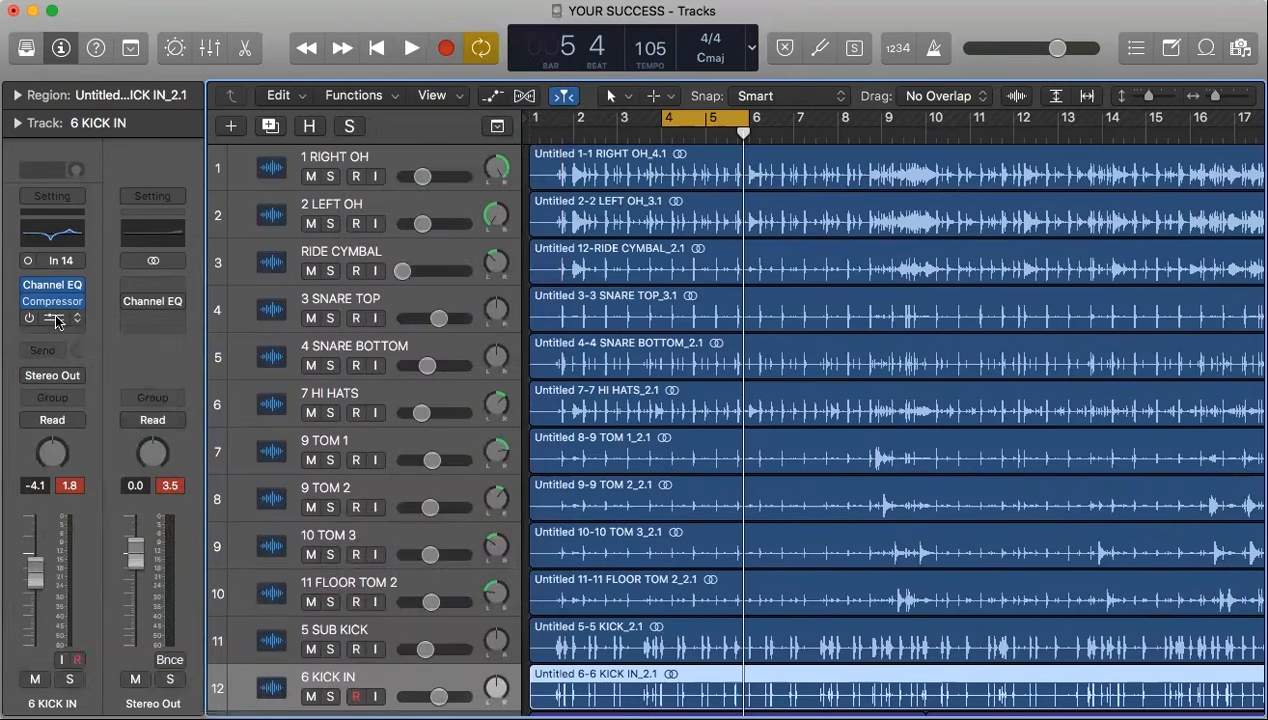
Open the Maserati DRM plug-in on 6 KICK IN and move its window clear of the channel strips.
click(55, 318)
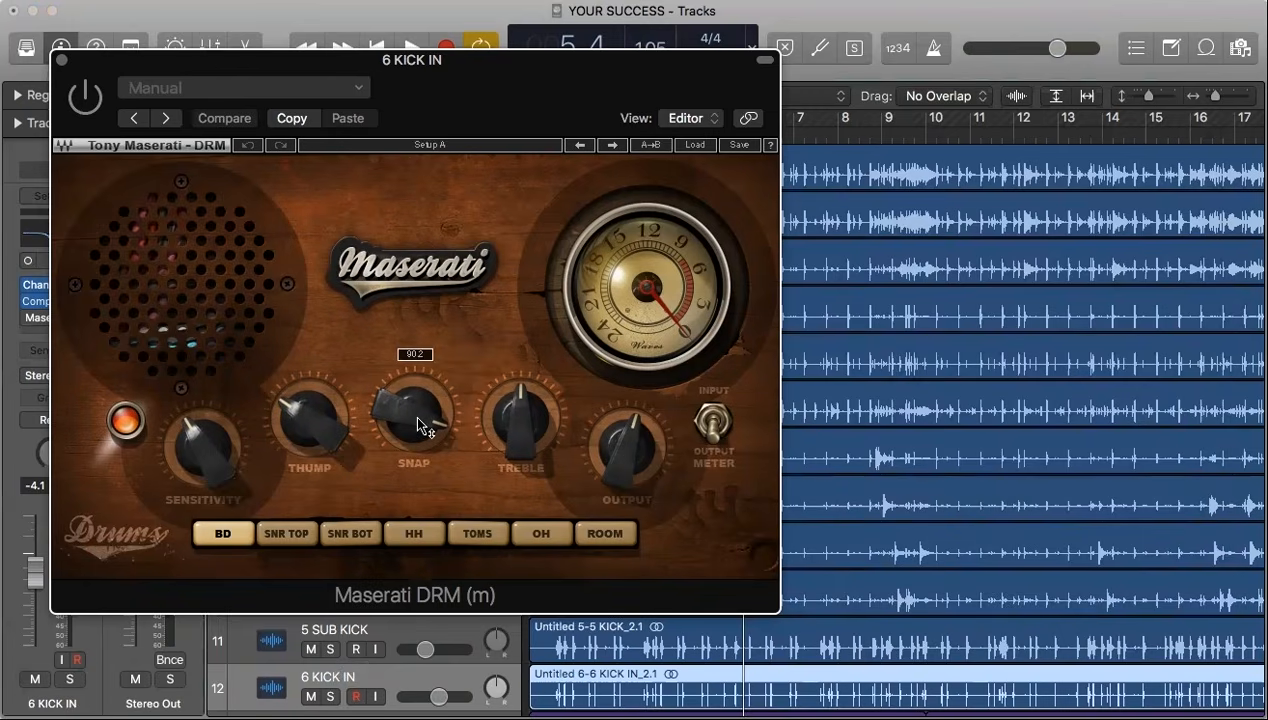
drag(516, 116, 816, 141)
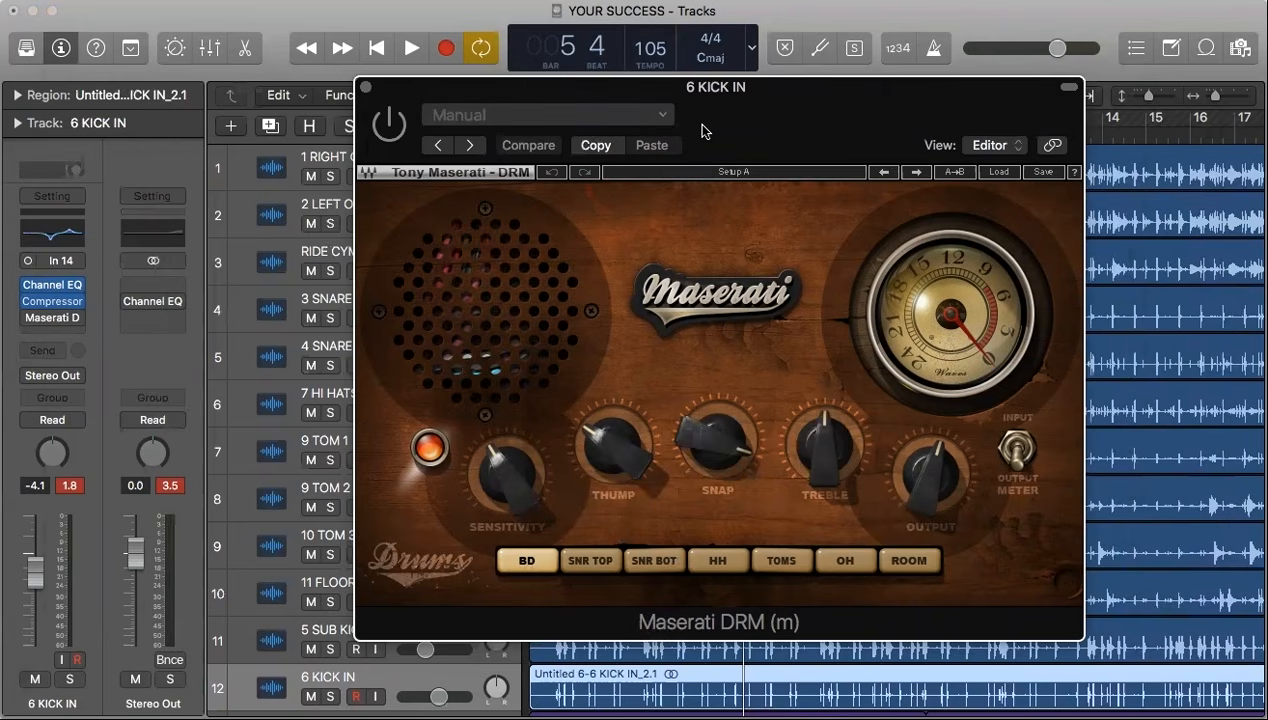
Play the drums, solo 5 SUB KICK and 6 KICK IN, switch on Maserati DRM to compare its effect, and stop playback.
key(space)
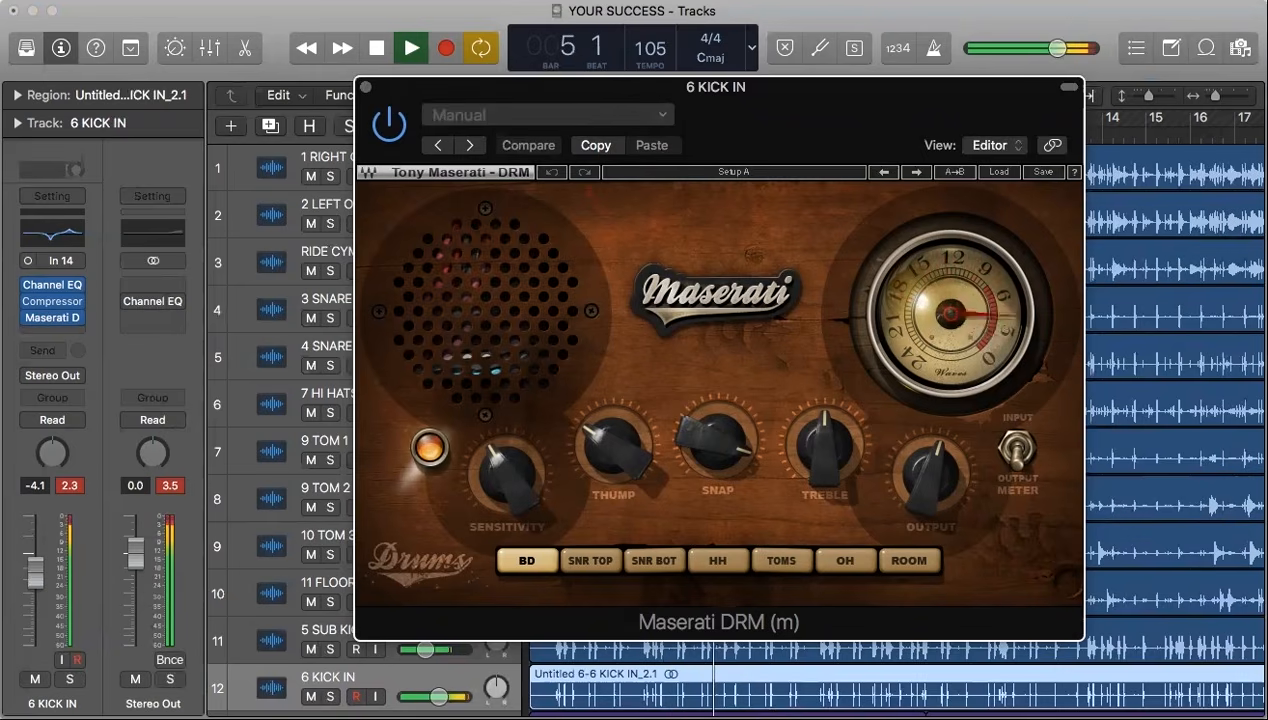
click(330, 697)
click(330, 650)
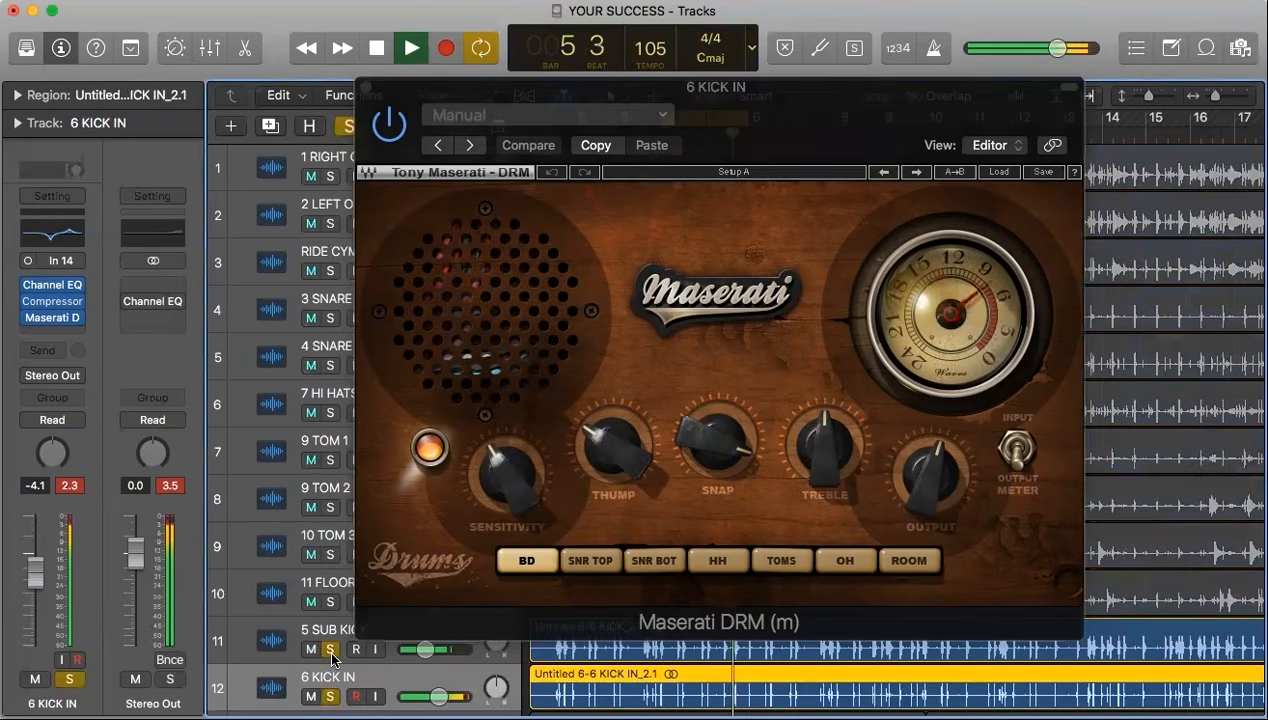
click(391, 125)
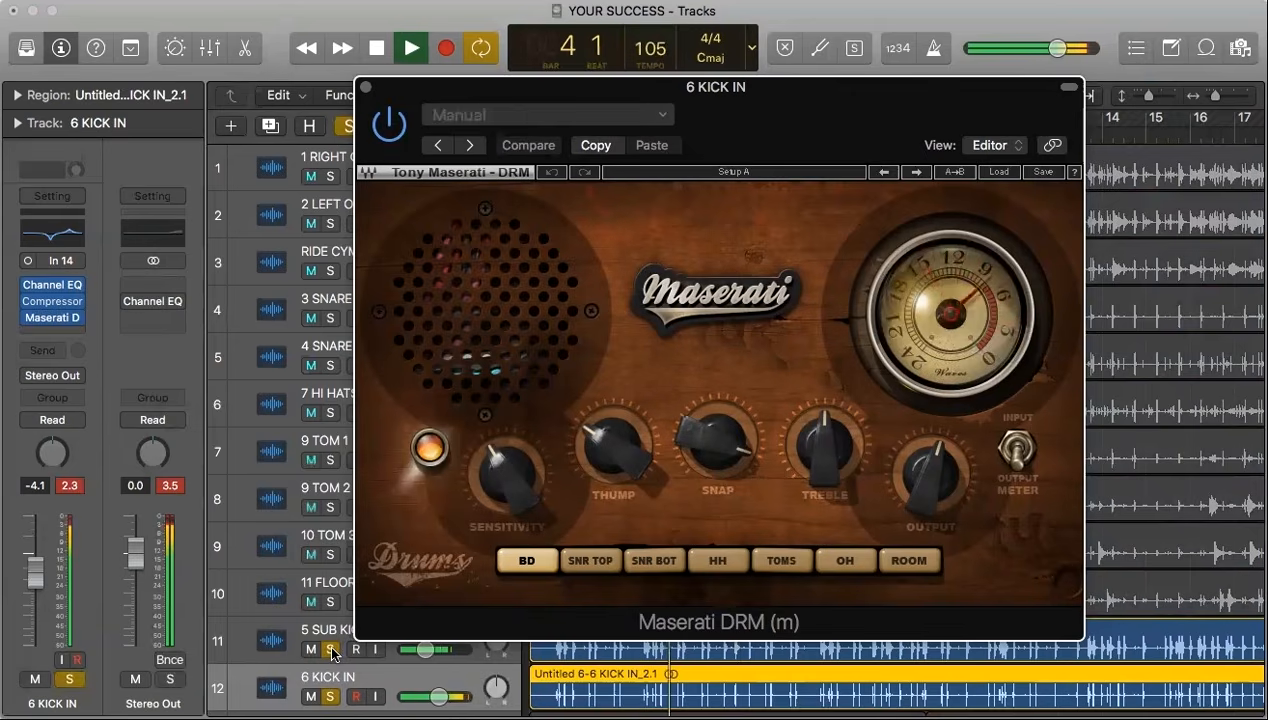
key(space)
Unsolo and mute 5 SUB KICK so Maserati DRM's Thump can be judged on 6 KICK IN alone.
mouse_move(611, 439)
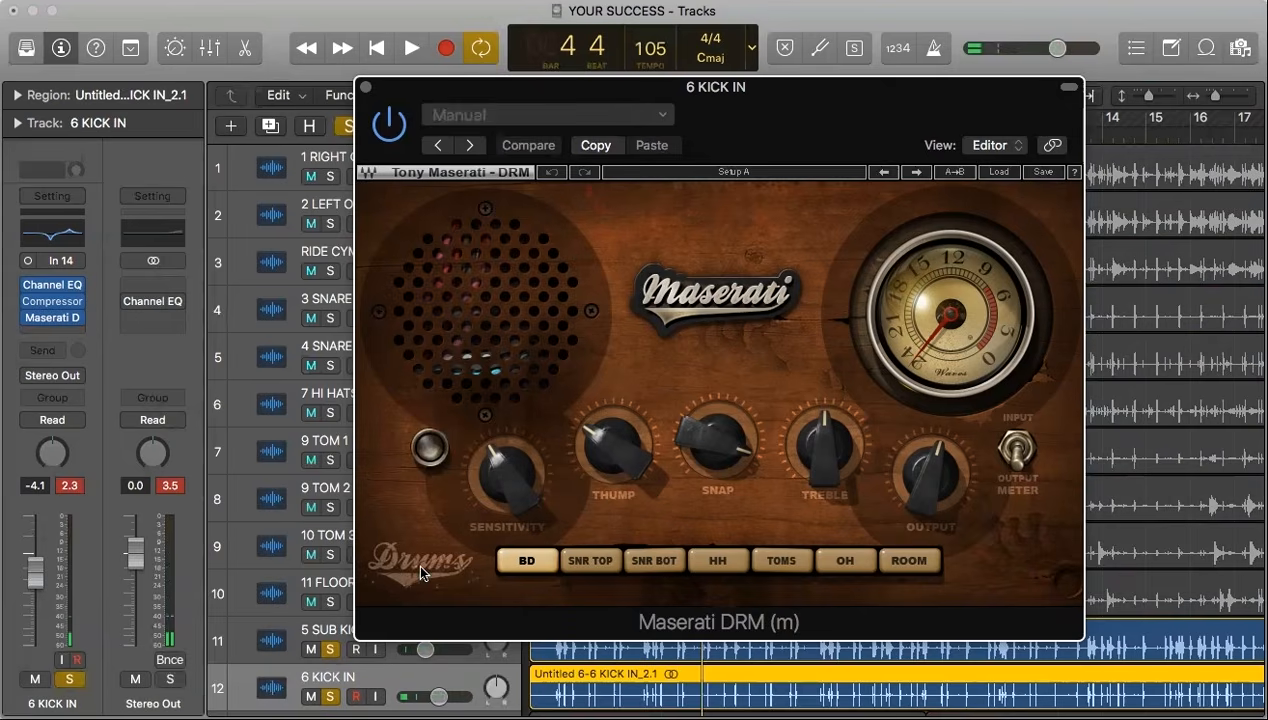
click(335, 650)
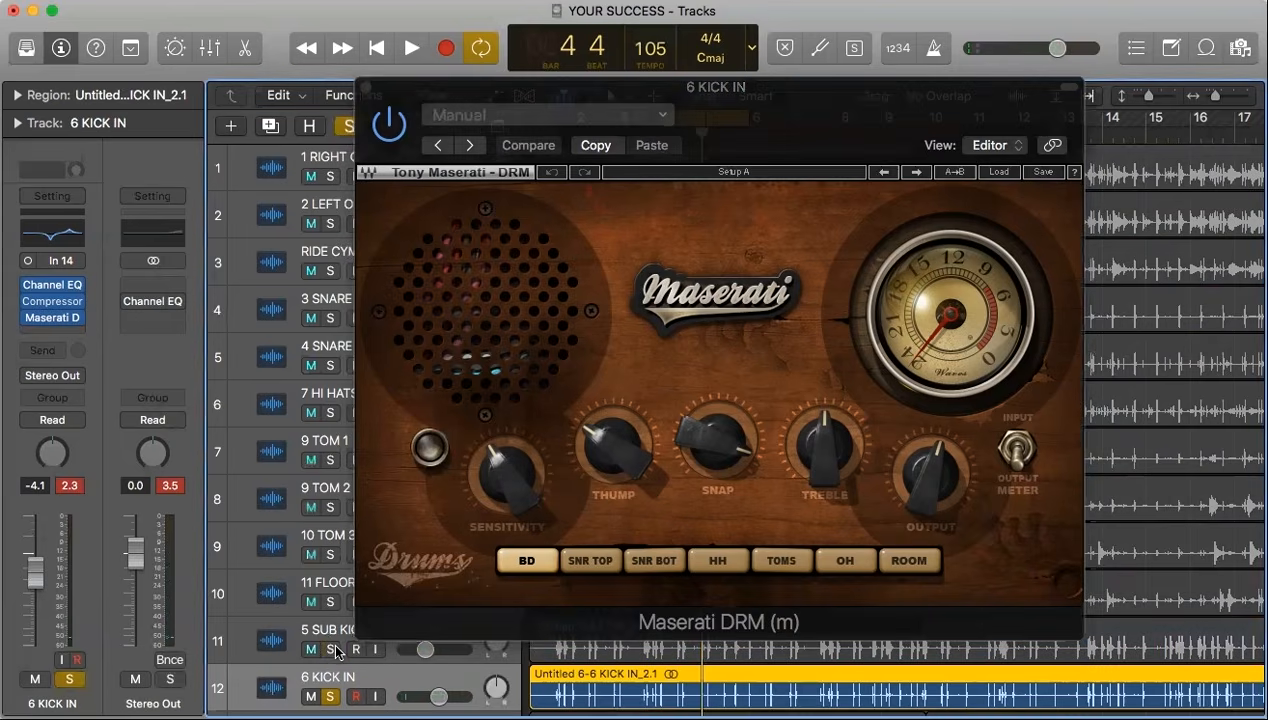
click(608, 440)
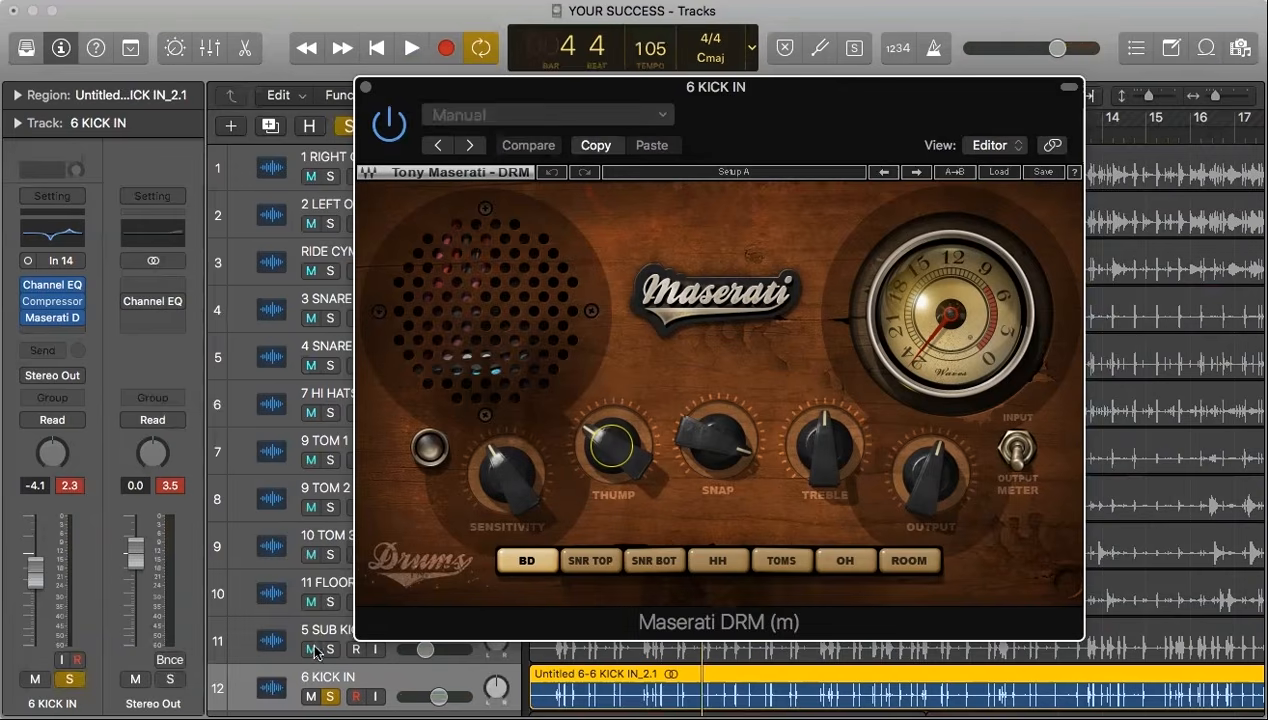
click(311, 650)
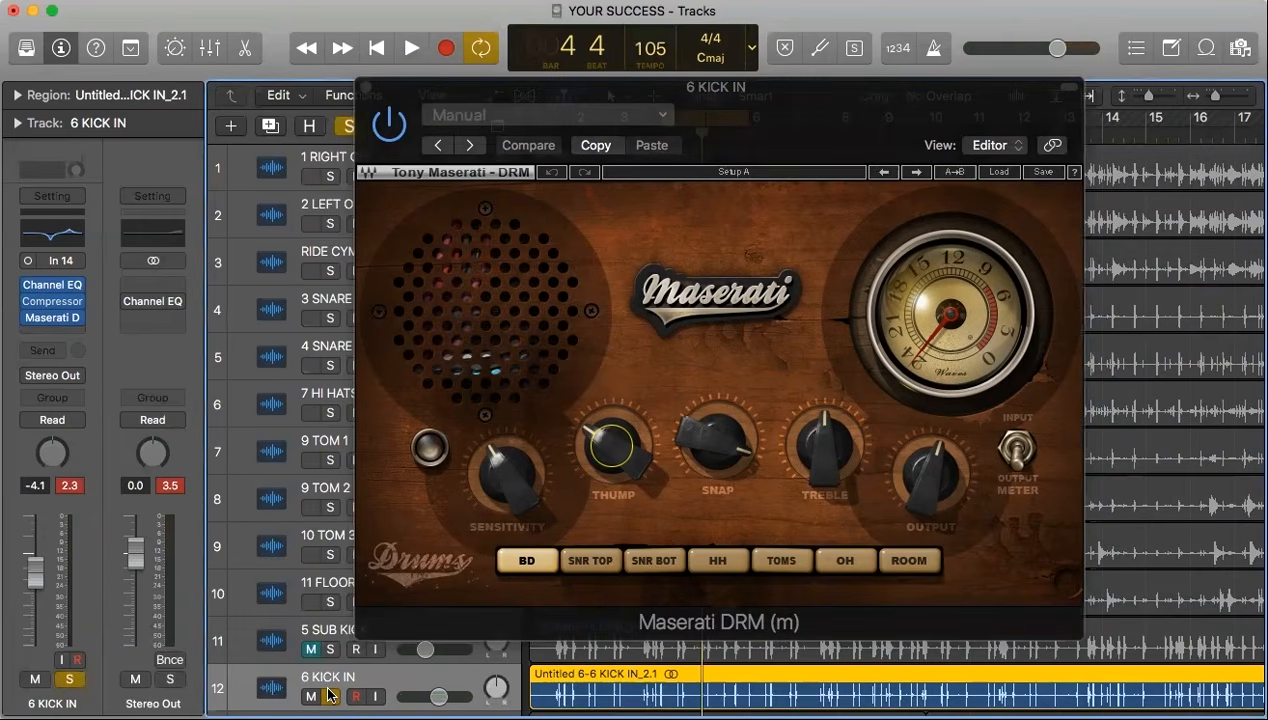
Try Maserati DRM's Thump at 2.4 during playback, unsolo 6 KICK IN to hear it in the mix, and stop.
key(space)
drag(605, 444, 612, 428)
key(s)
key(super+w)
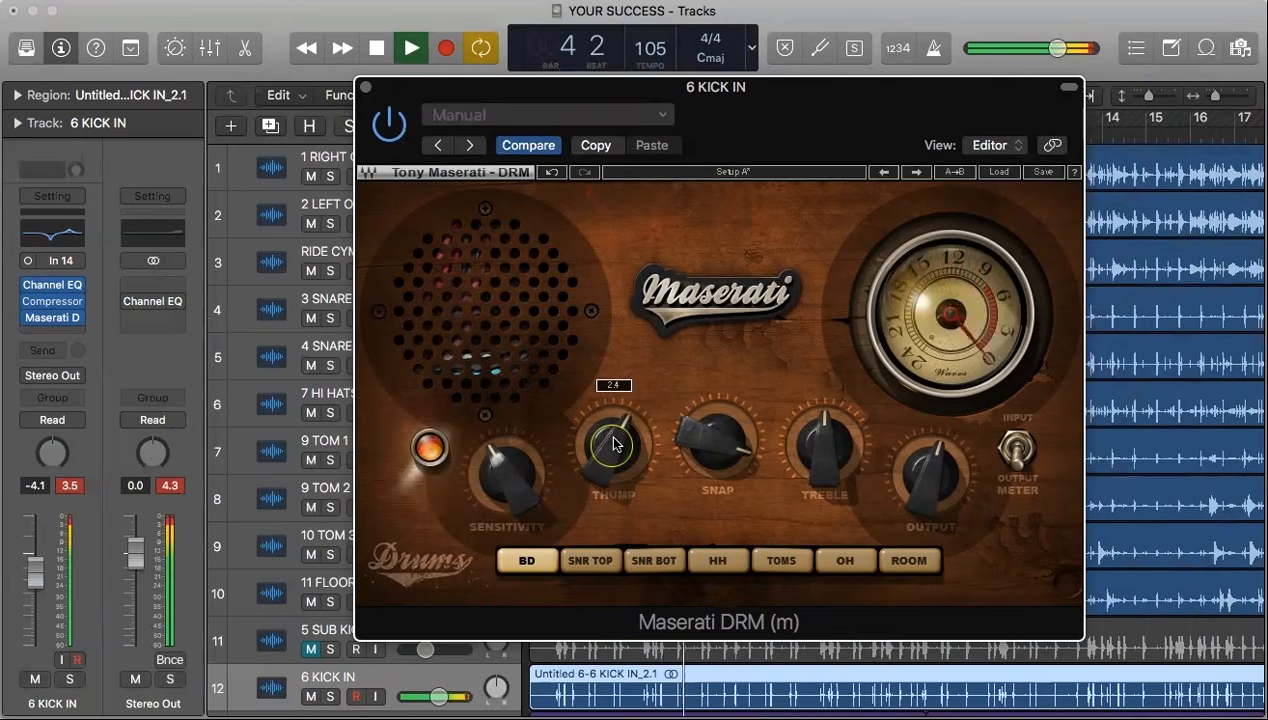
key(space)
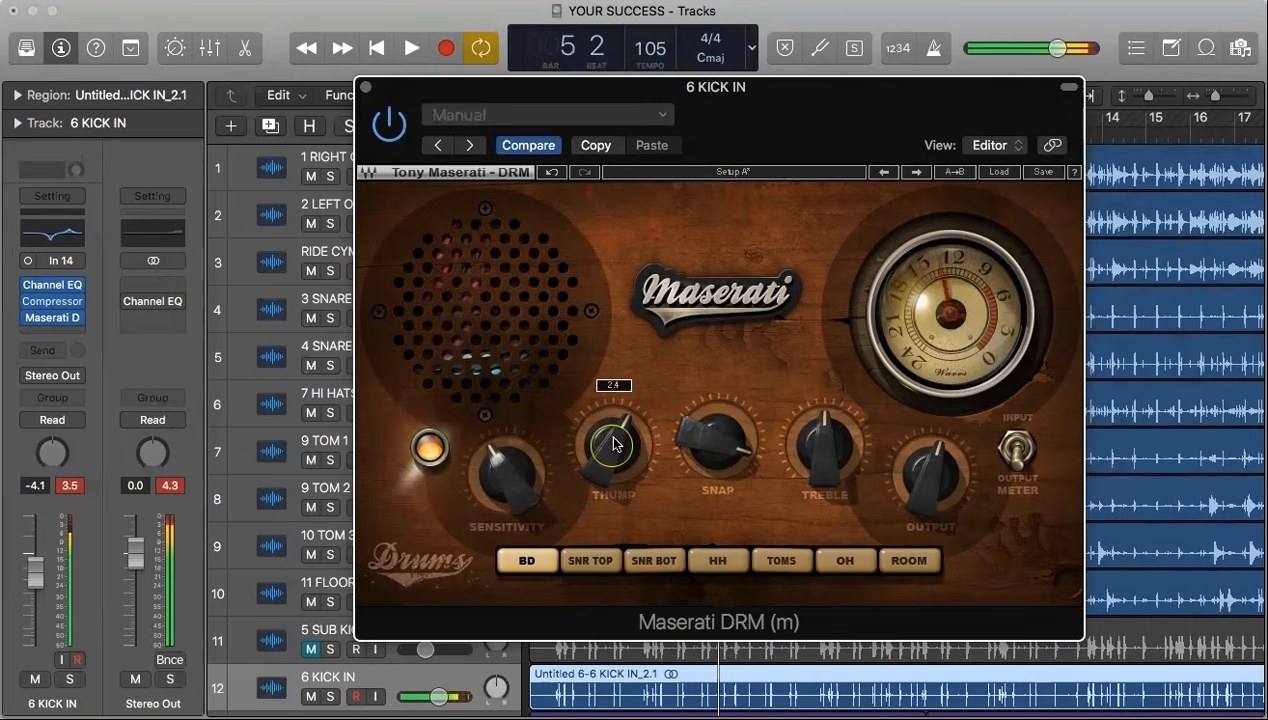
Set Maserati DRM's Thump to 4.7, close the plug-in window, and unmute 5 SUB KICK.
drag(611, 446, 611, 458)
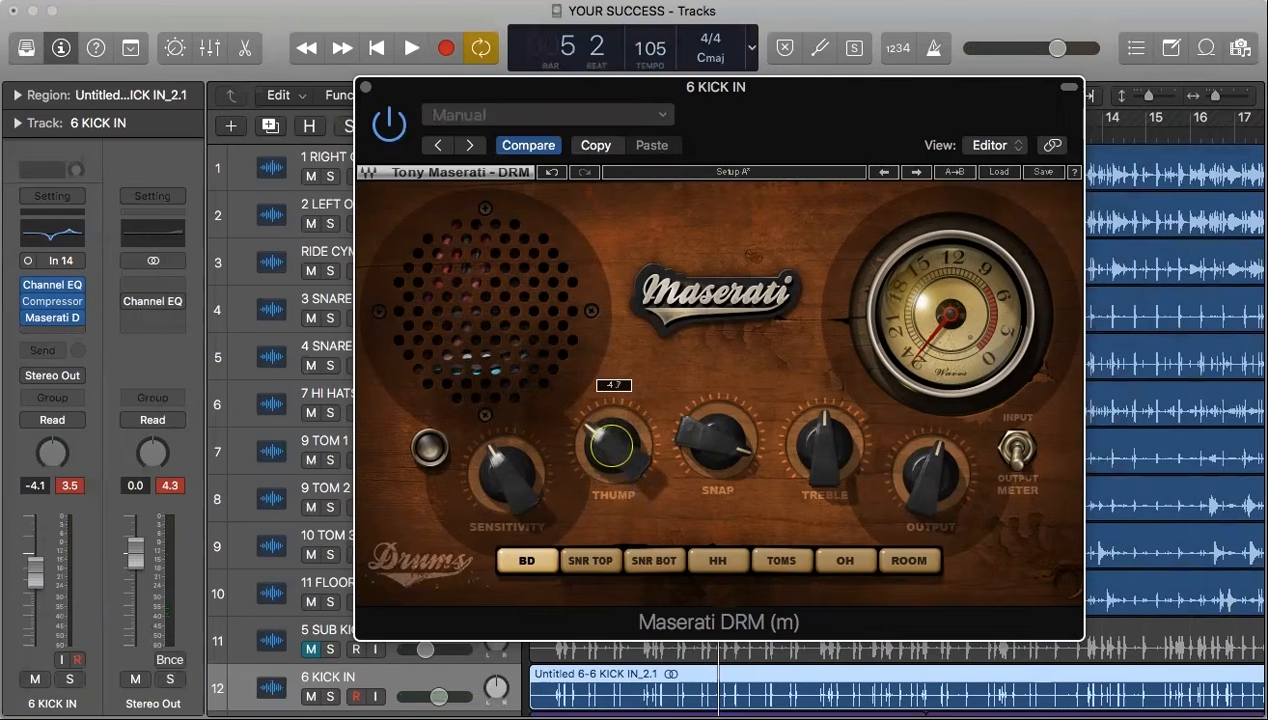
click(366, 88)
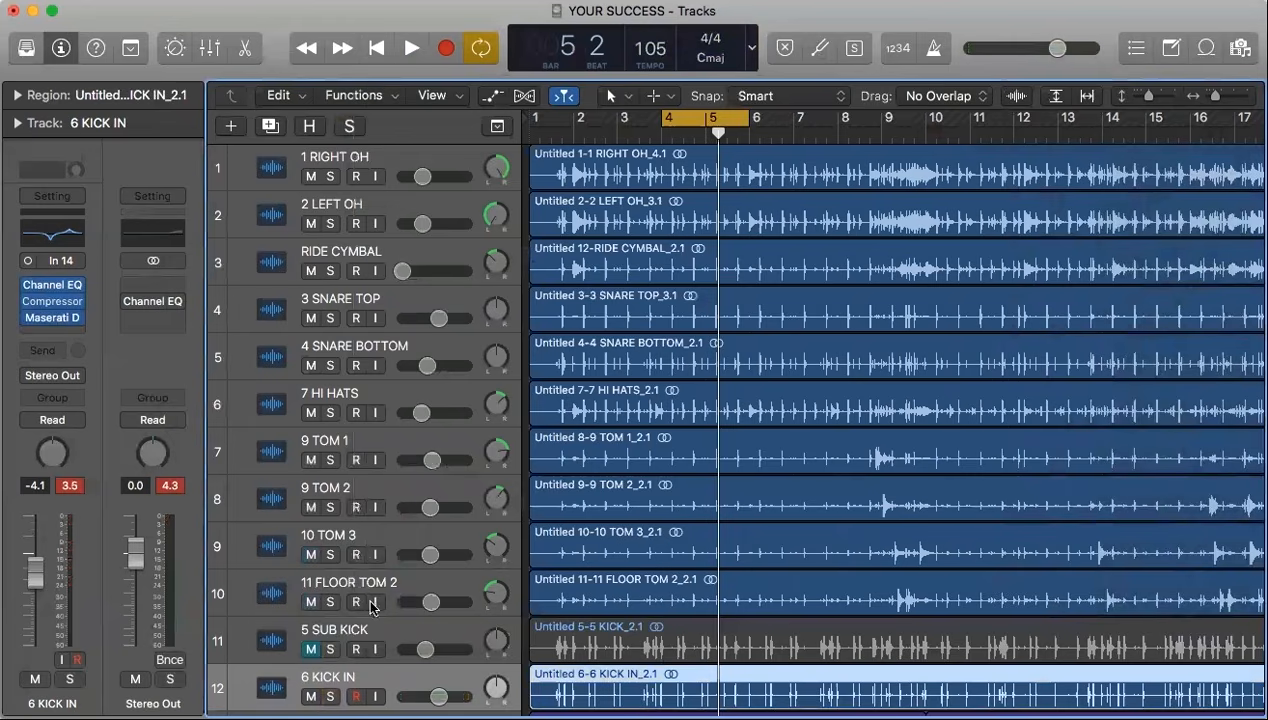
click(312, 649)
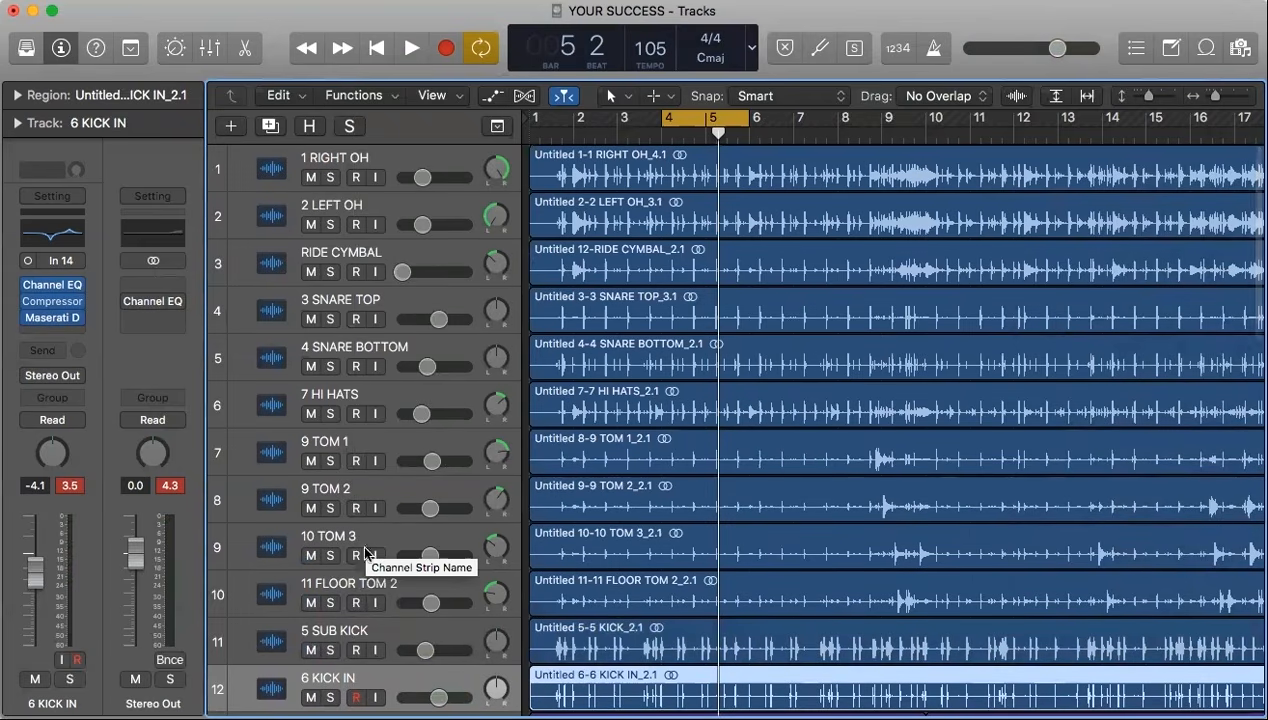
Select 3 SNARE TOP and 4 SNARE BOTTOM and solo both during playback to hear the snare alone.
click(392, 306)
shift+click(384, 346)
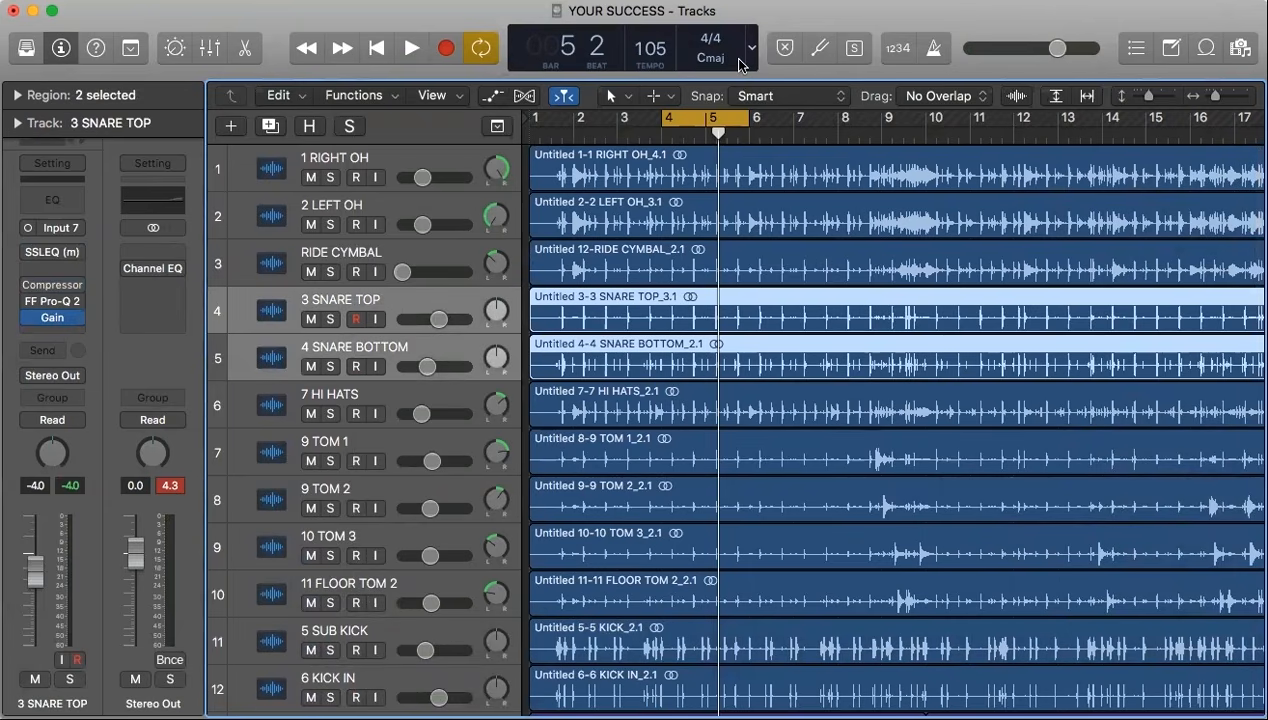
key(space)
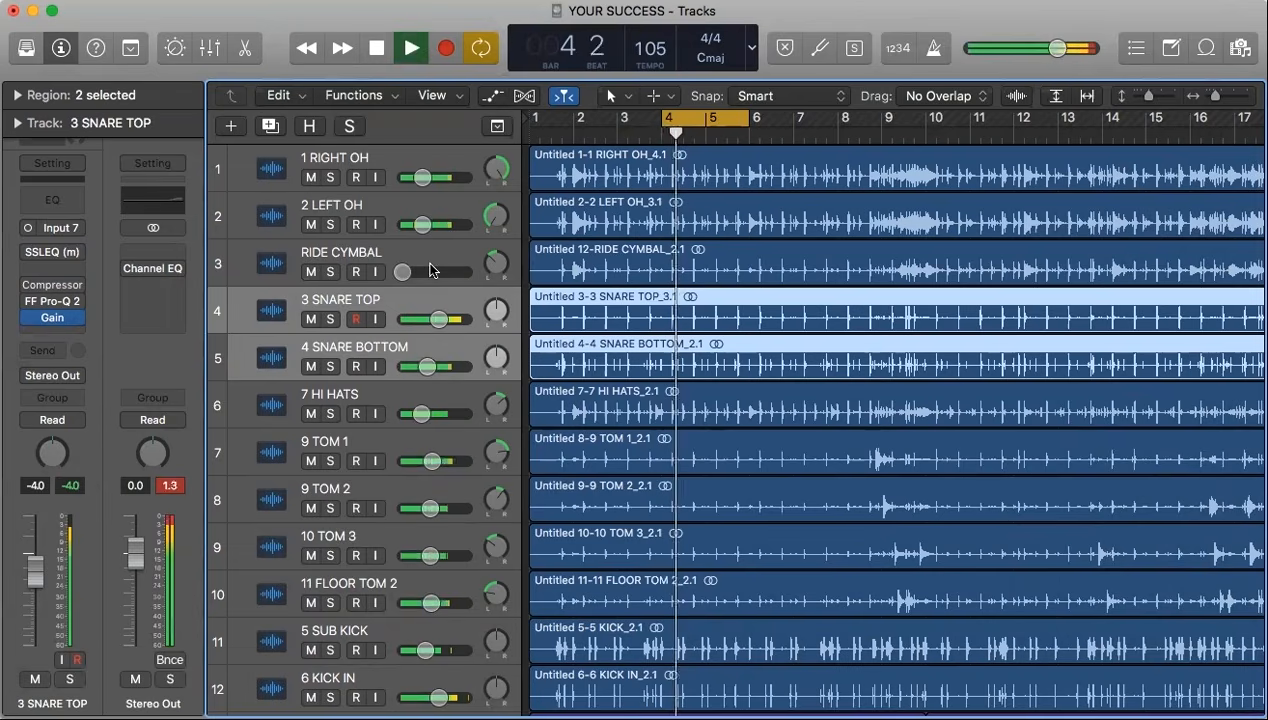
click(331, 320)
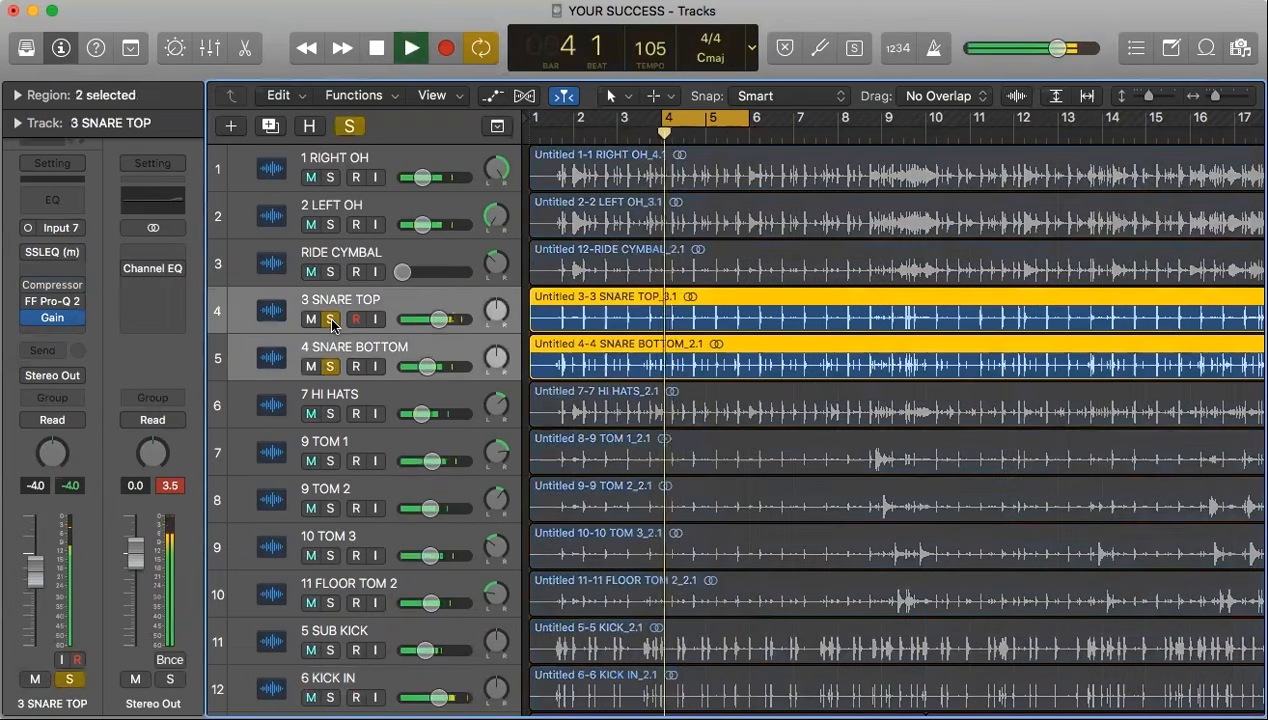
Select only 3 SNARE TOP, unsolo both snare tracks to hear them in the mix, and stop playback.
click(393, 297)
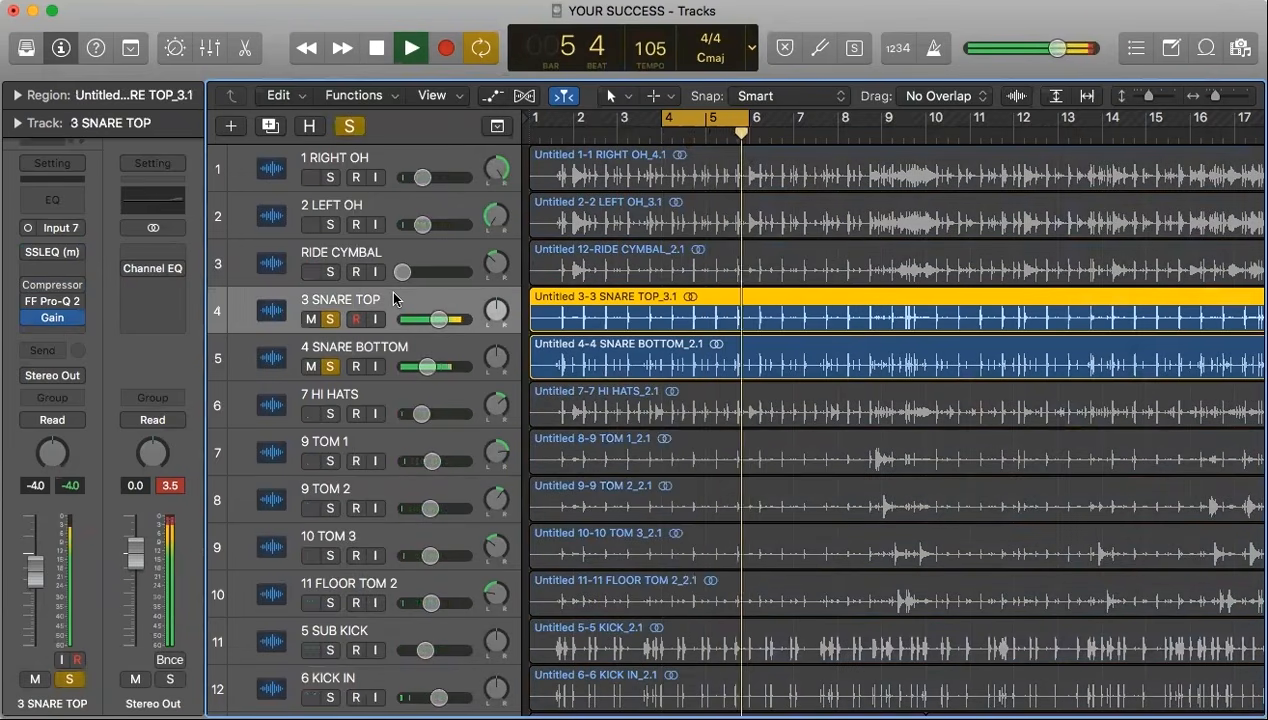
click(330, 319)
click(330, 366)
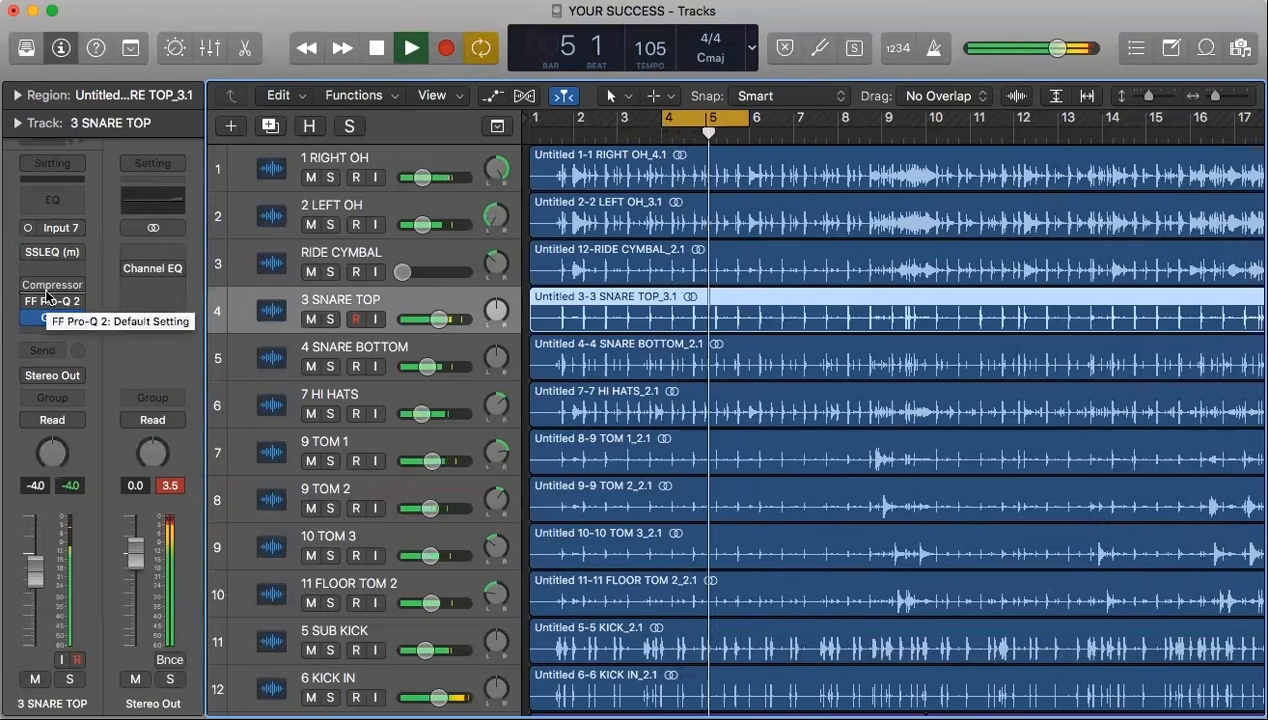
key(space)
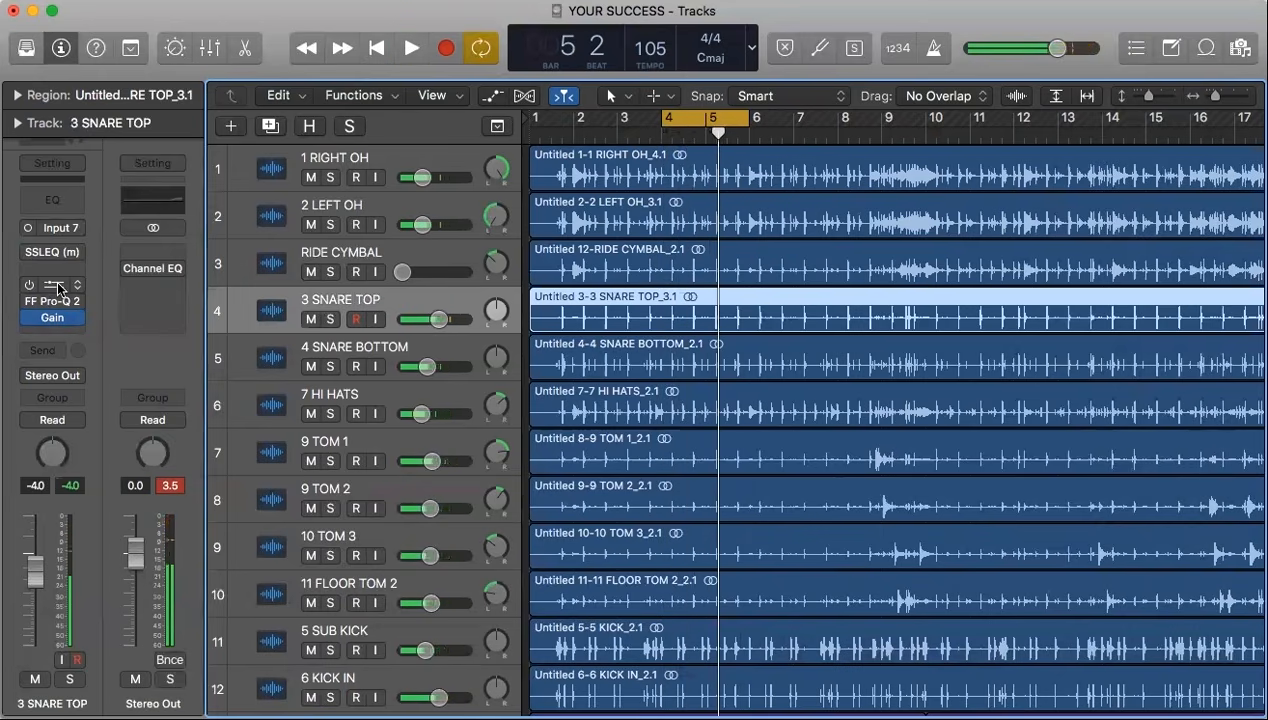
Open the Compressor on 3 SNARE TOP, switch it on during playback, and move its window clear of the track headers.
click(57, 288)
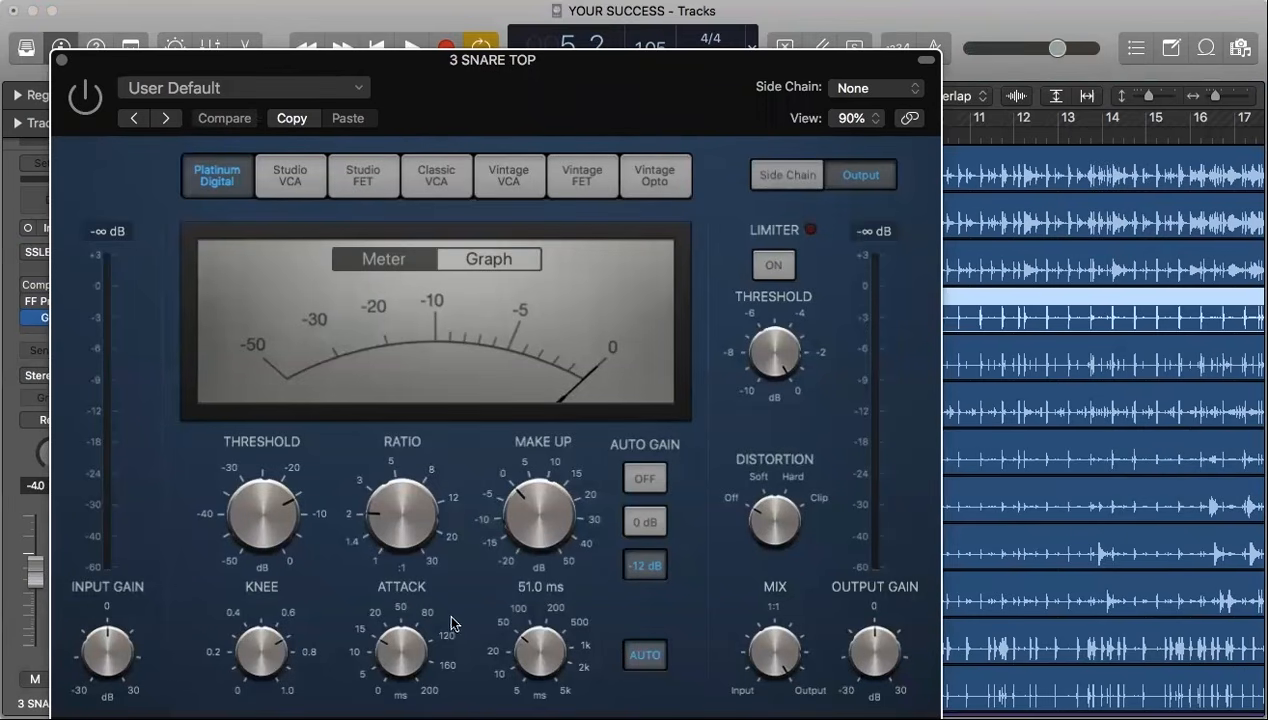
drag(389, 84, 393, 122)
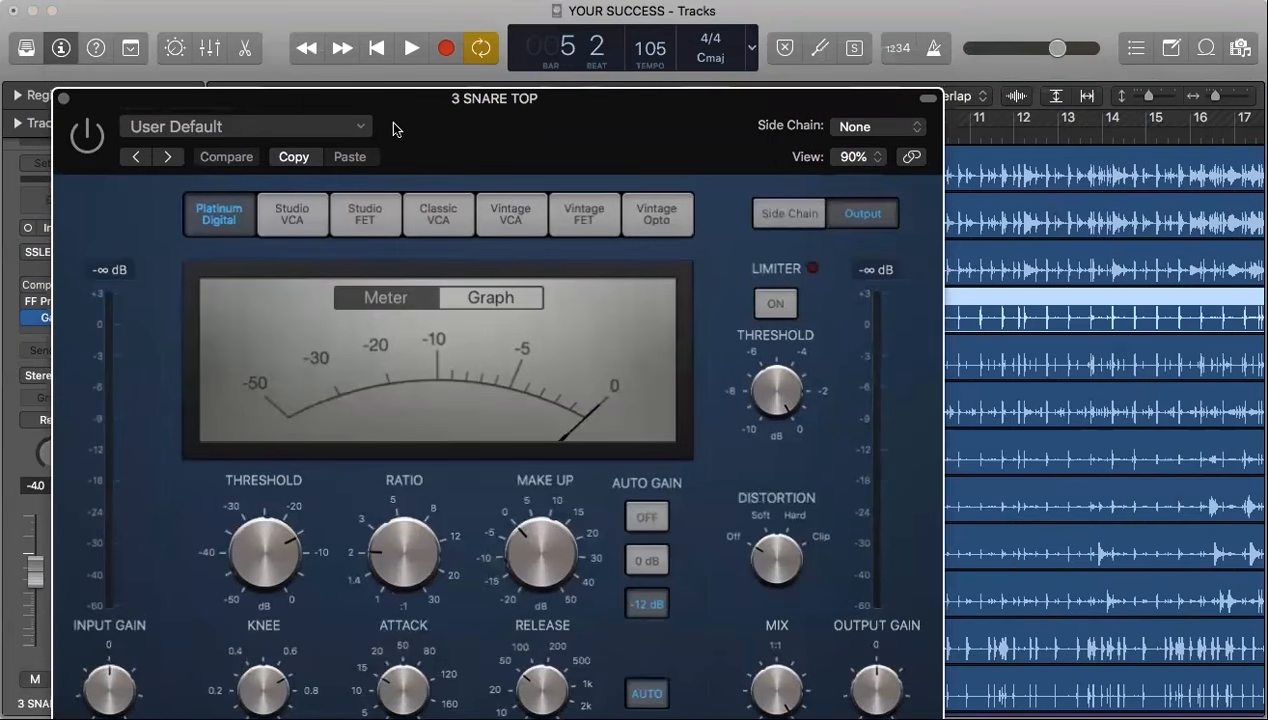
key(space)
drag(393, 129, 405, 93)
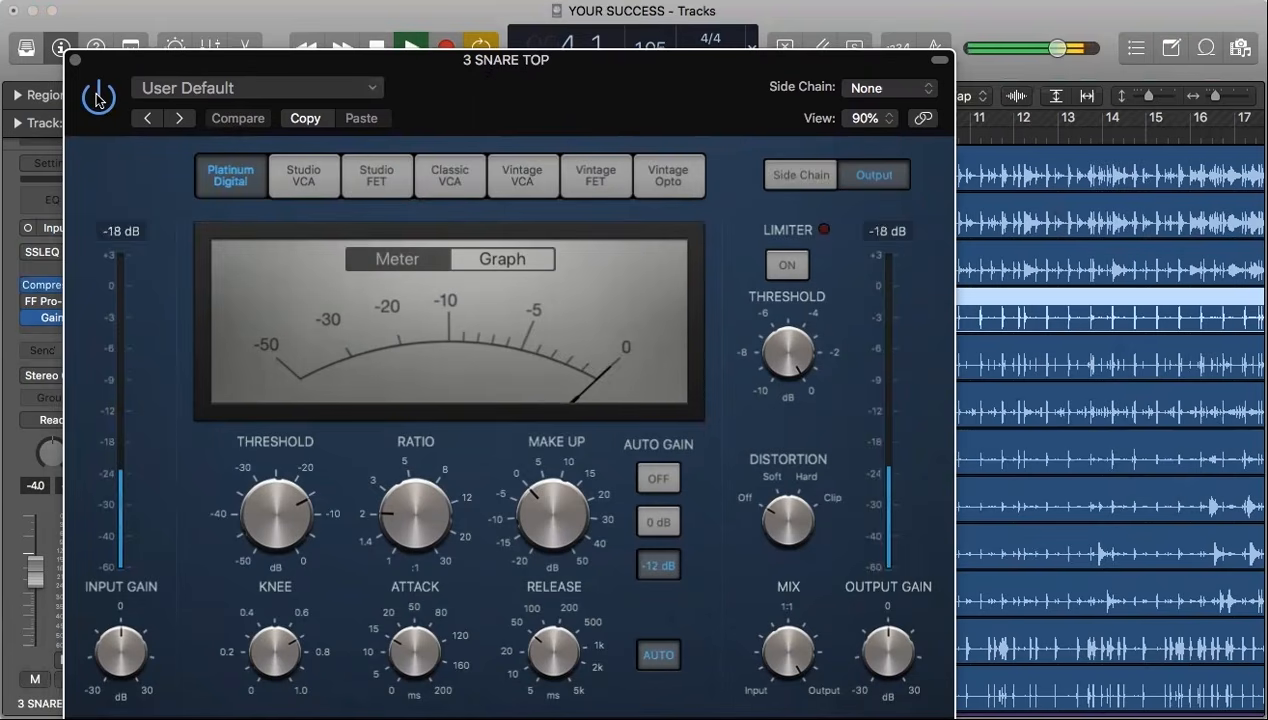
drag(118, 66, 525, 82)
Solo both snare tracks and compare the 3 SNARE TOP Compressor bypassed and active during playback.
click(333, 322)
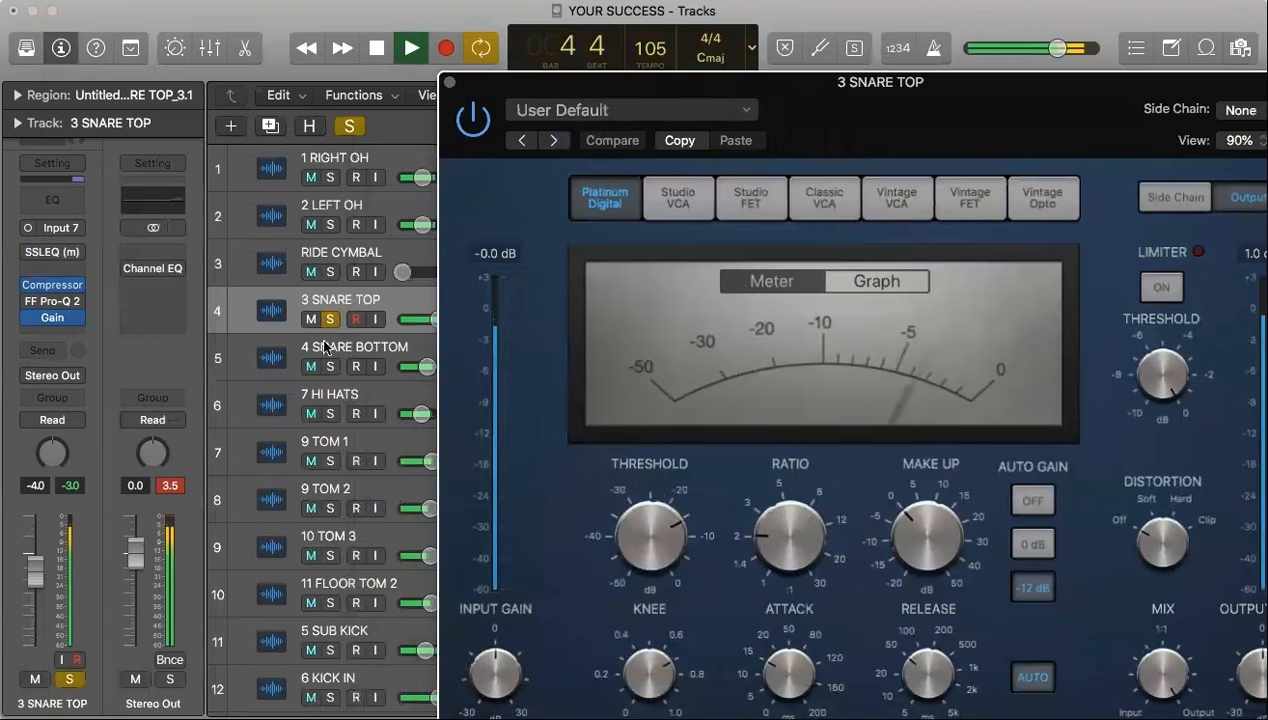
click(330, 366)
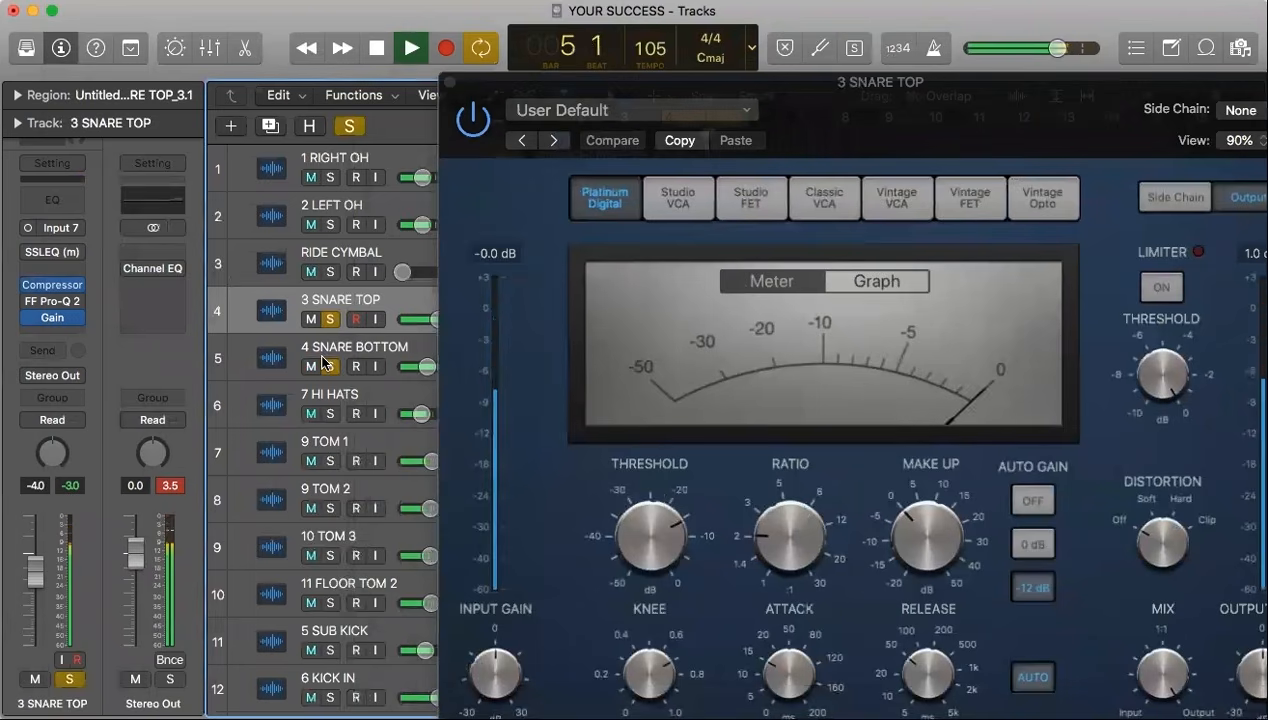
click(473, 119)
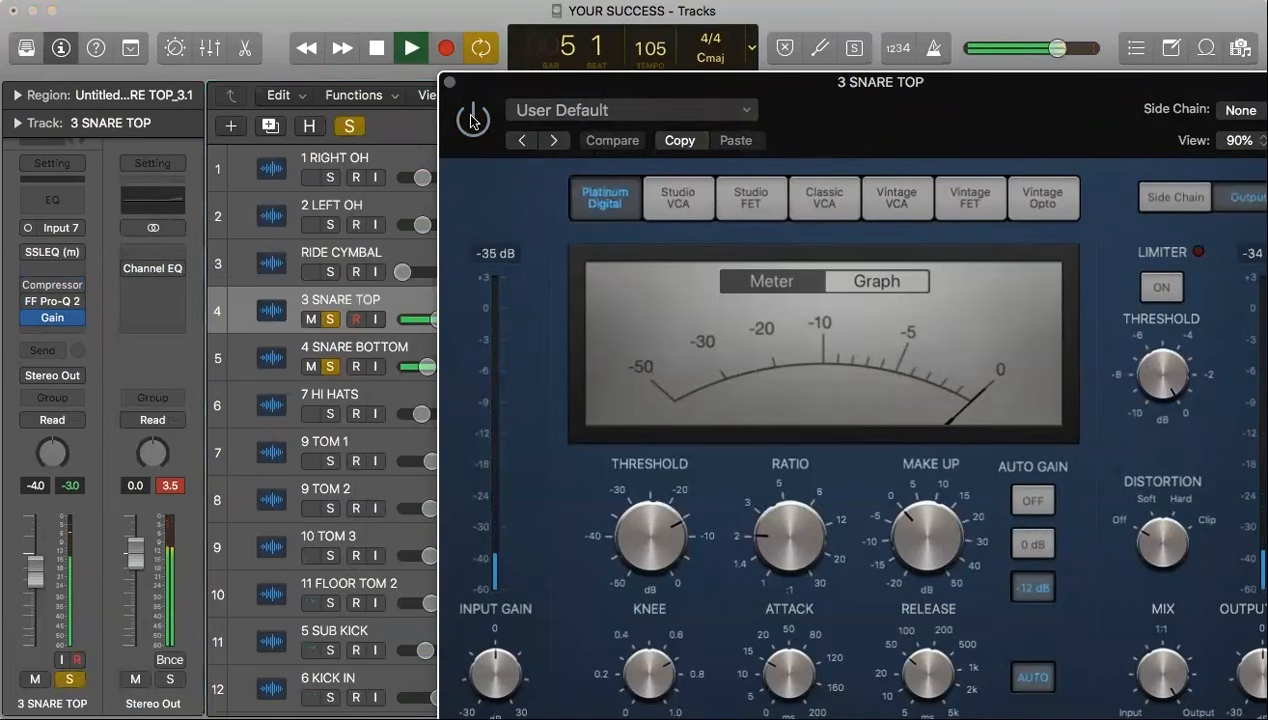
click(473, 119)
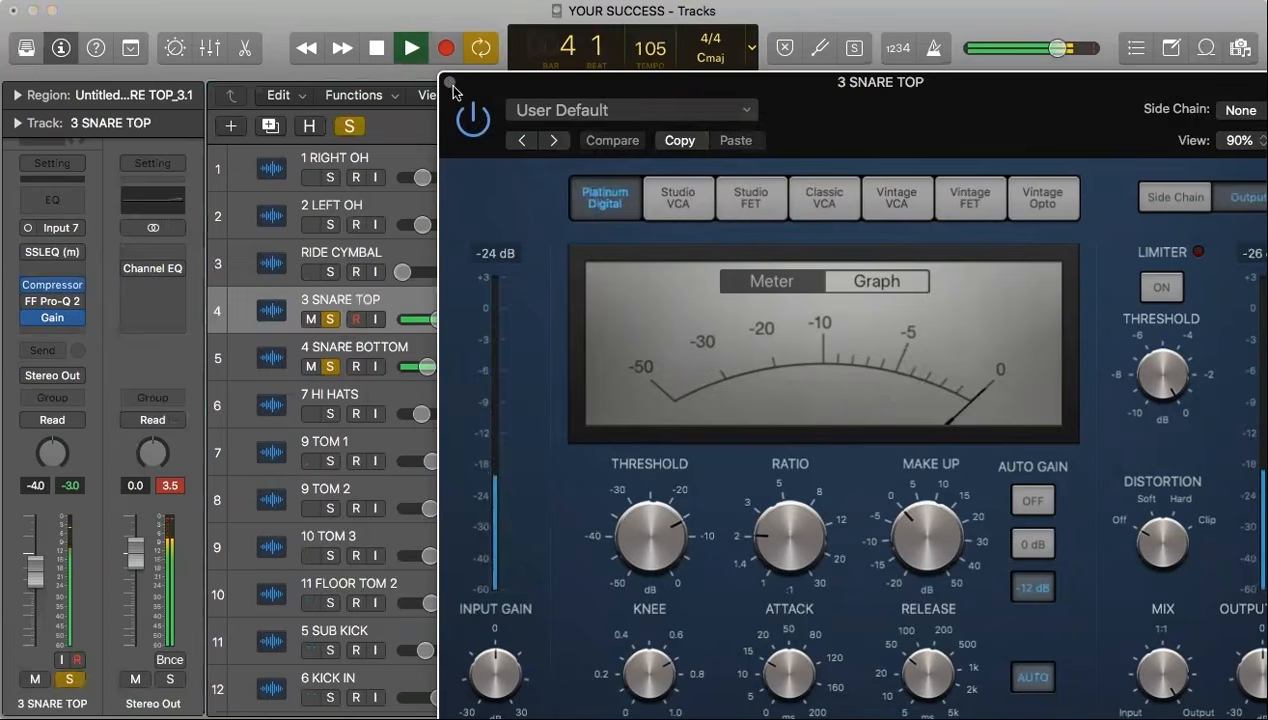
Close the Compressor window and unsolo both snare tracks to hear the compressed snare in the mix.
click(450, 83)
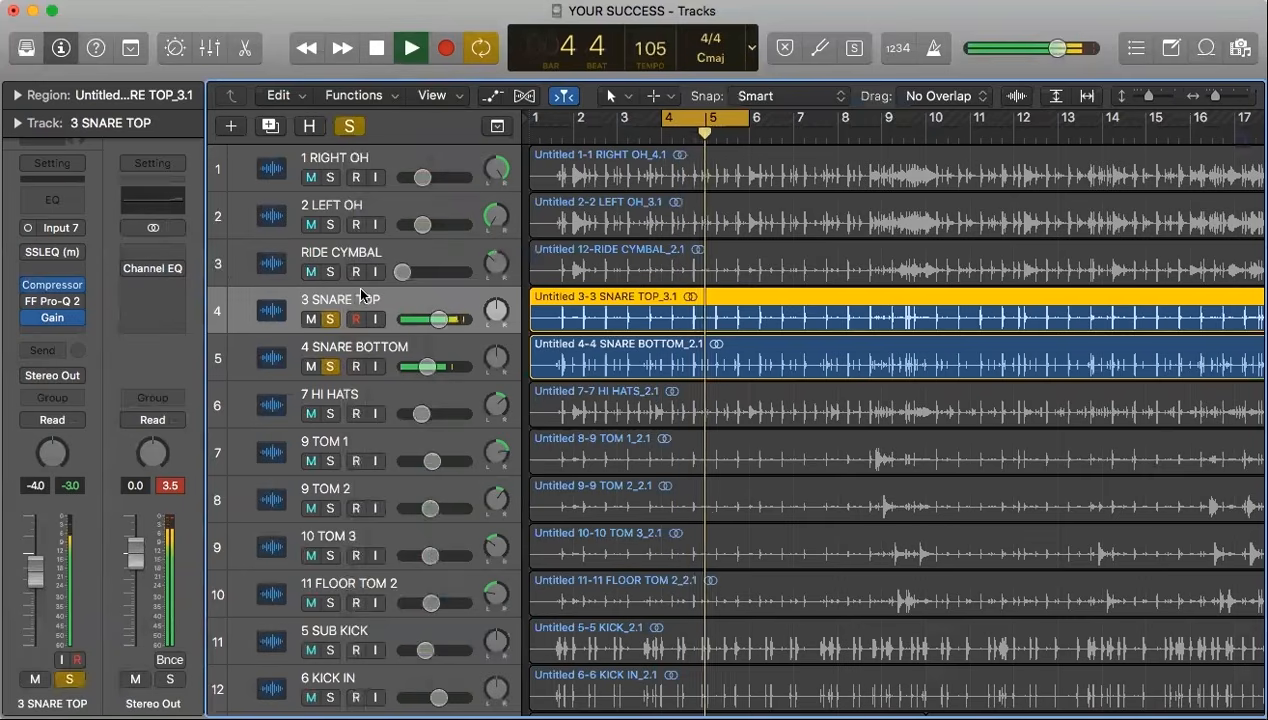
click(330, 320)
click(330, 367)
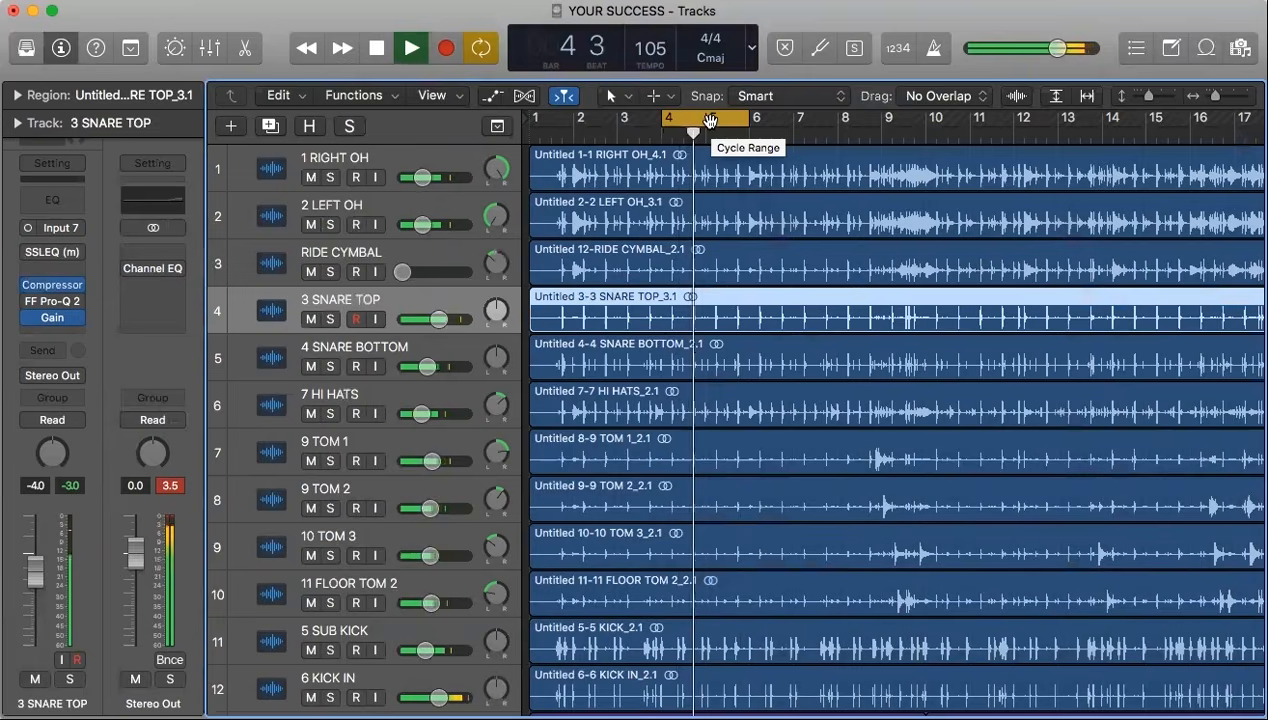
Turn off cycle playback so the drums play on past the looped bars.
click(710, 119)
scroll(764, 190, right, 10)
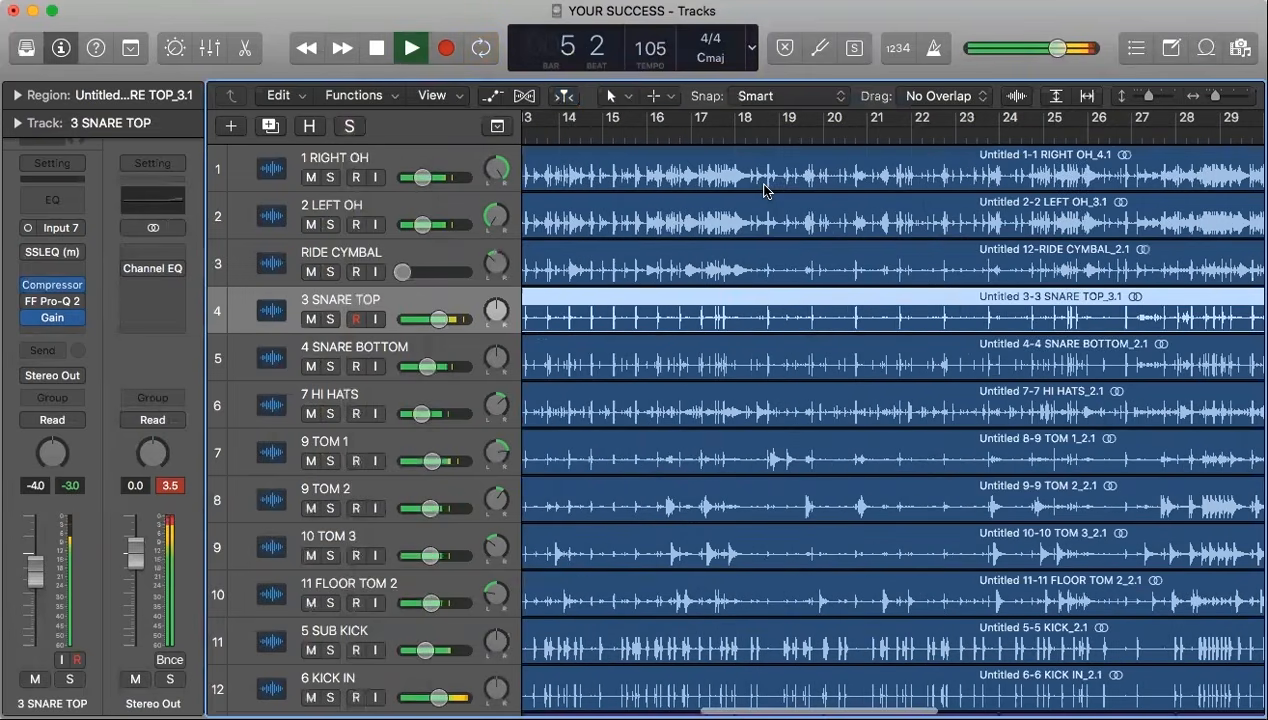
scroll(764, 190, left, 8)
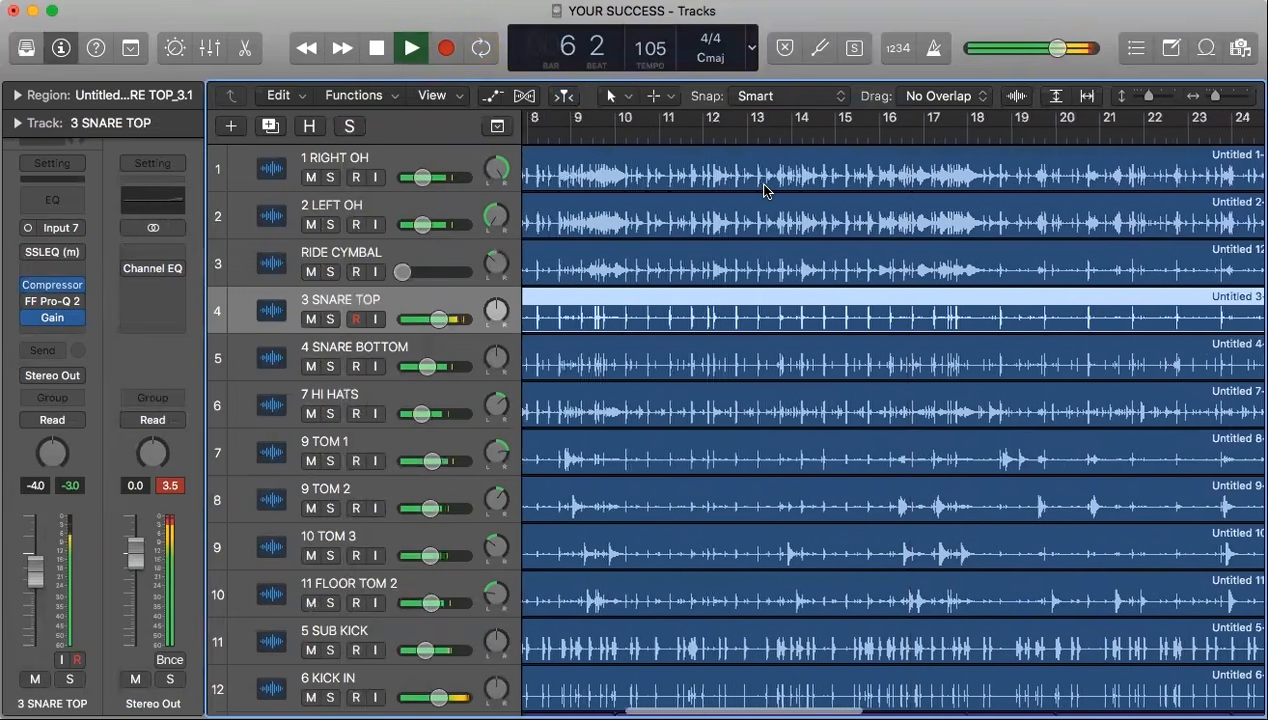
scroll(764, 190, right, 1)
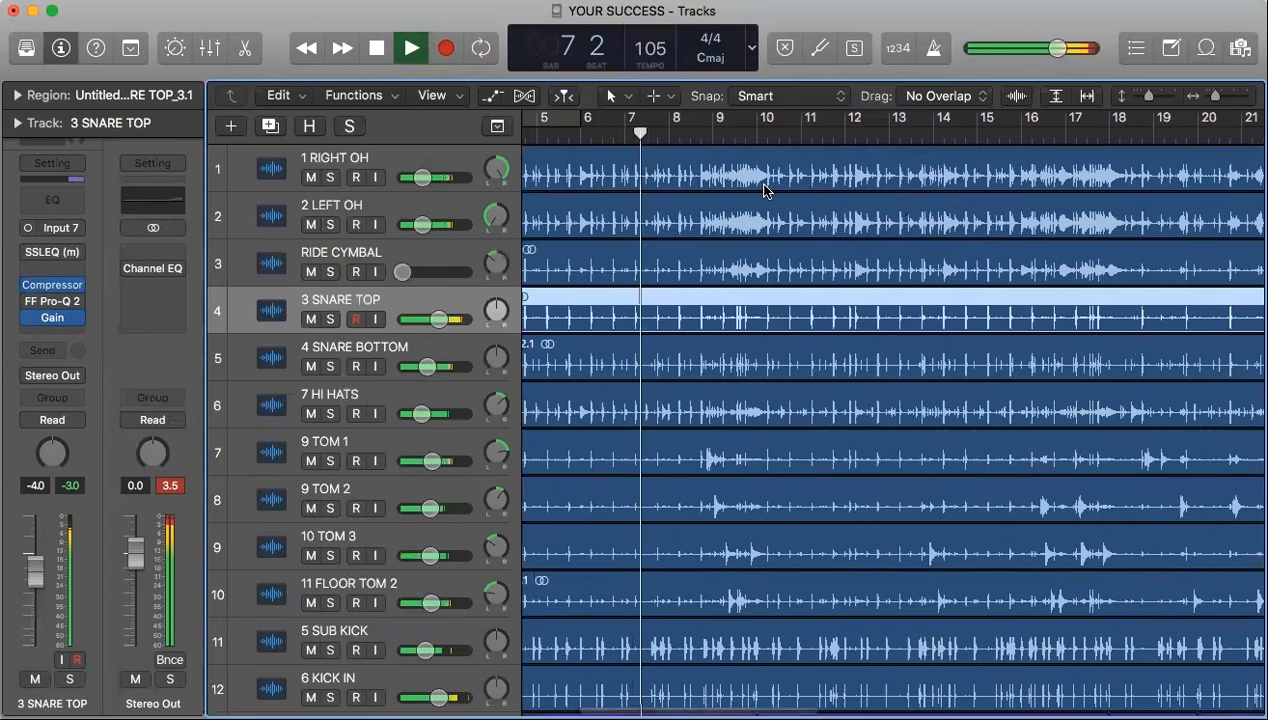
Bypass the 3 SNARE TOP Compressor, listen to both snare tracks soloed, and unsolo them to return to the mix.
click(329, 319)
click(330, 366)
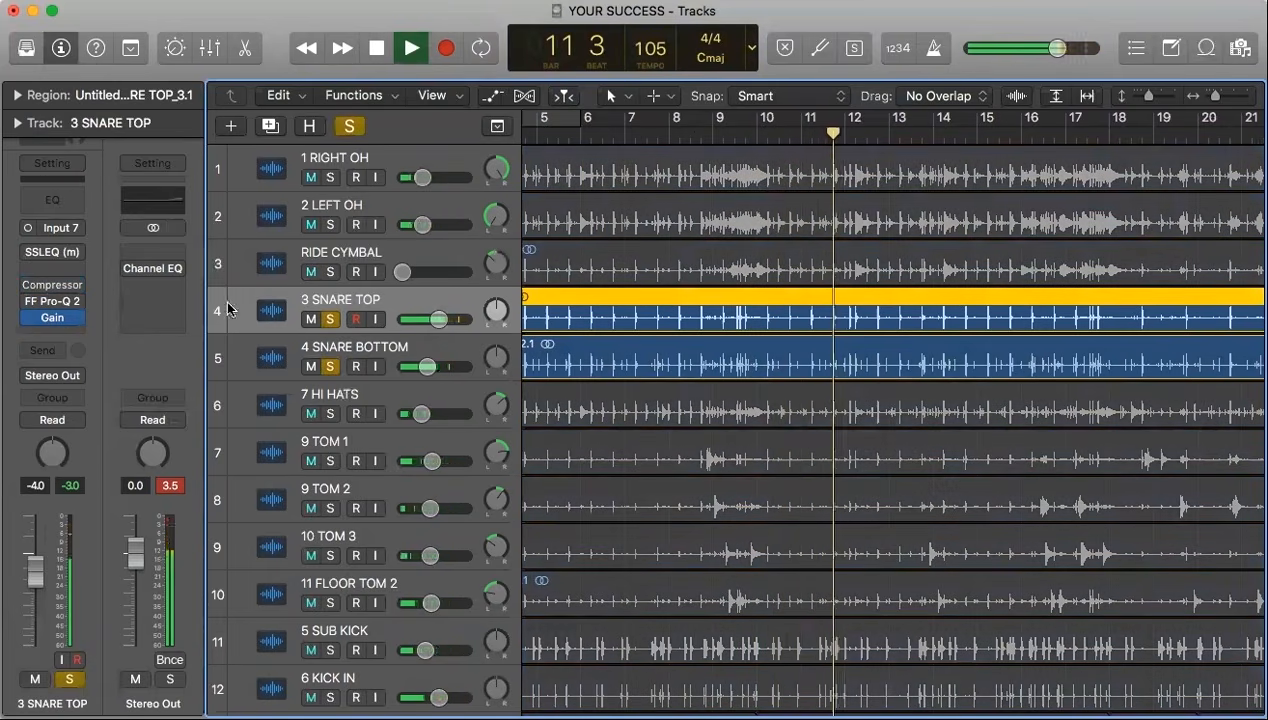
click(329, 319)
click(330, 366)
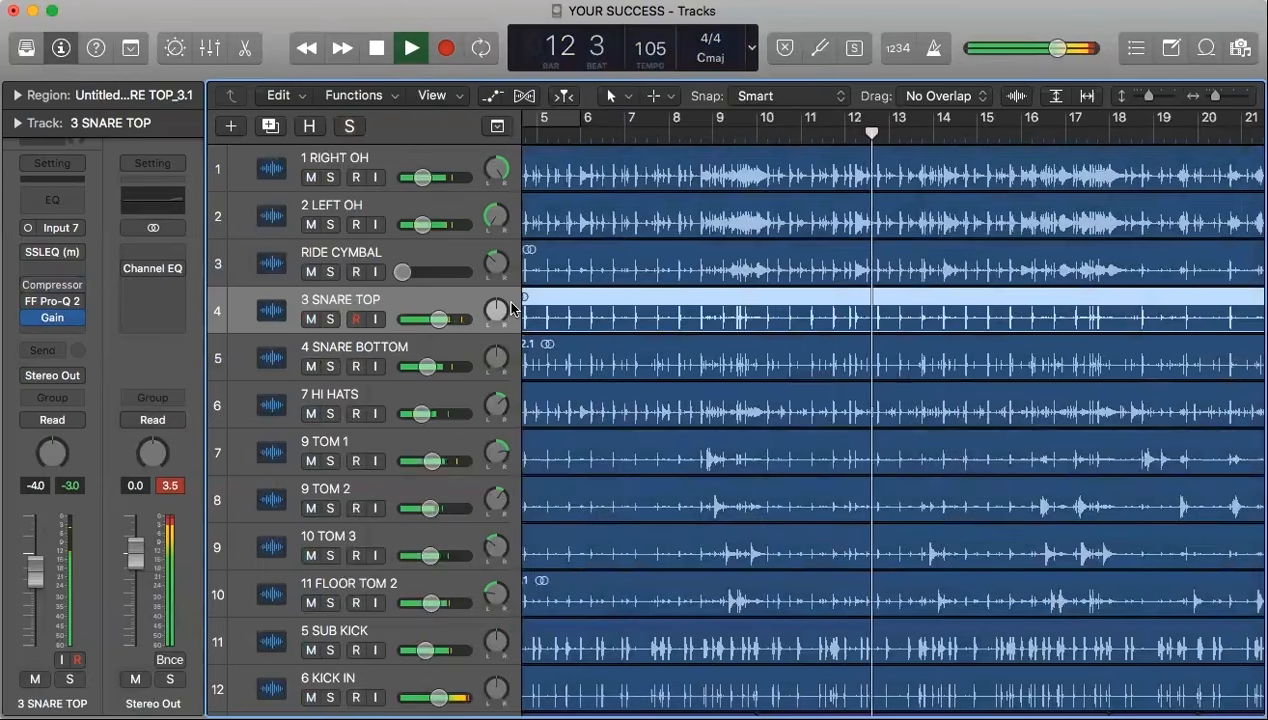
Continue playback from bar 24 to hear a later section of the drum recording.
scroll(733, 300, right, 10)
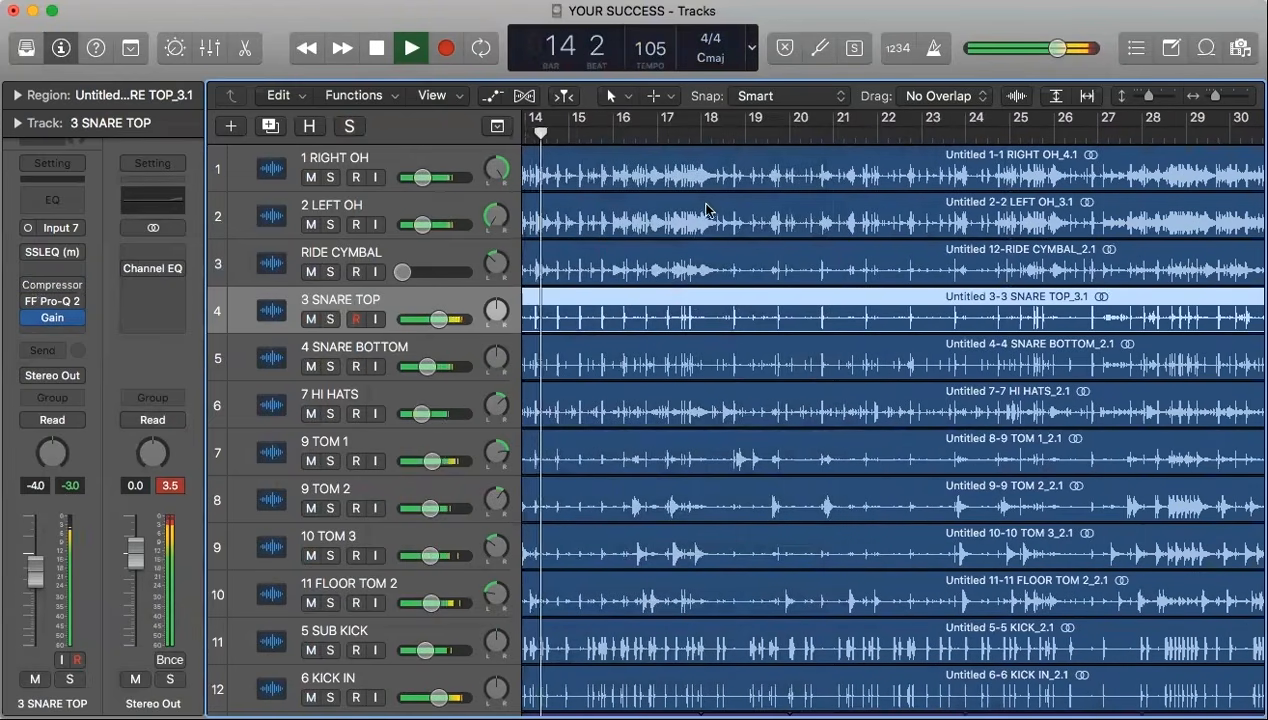
scroll(848, 210, right, 6)
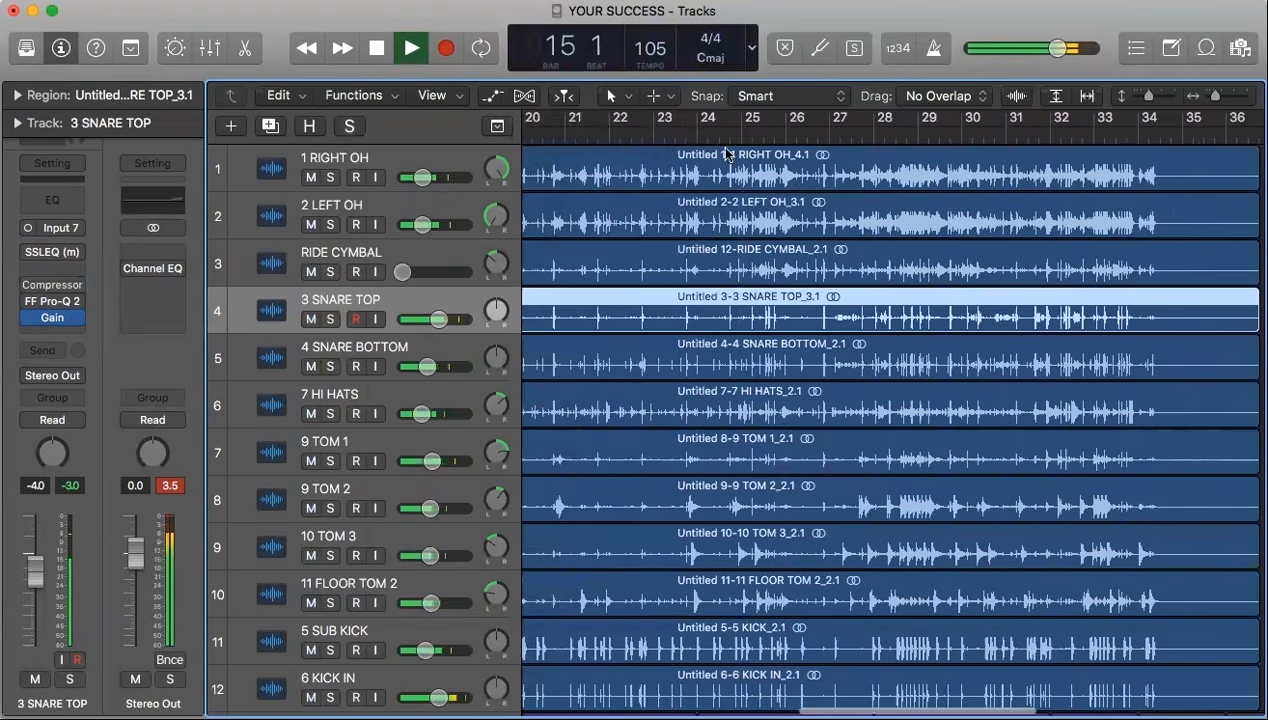
click(706, 128)
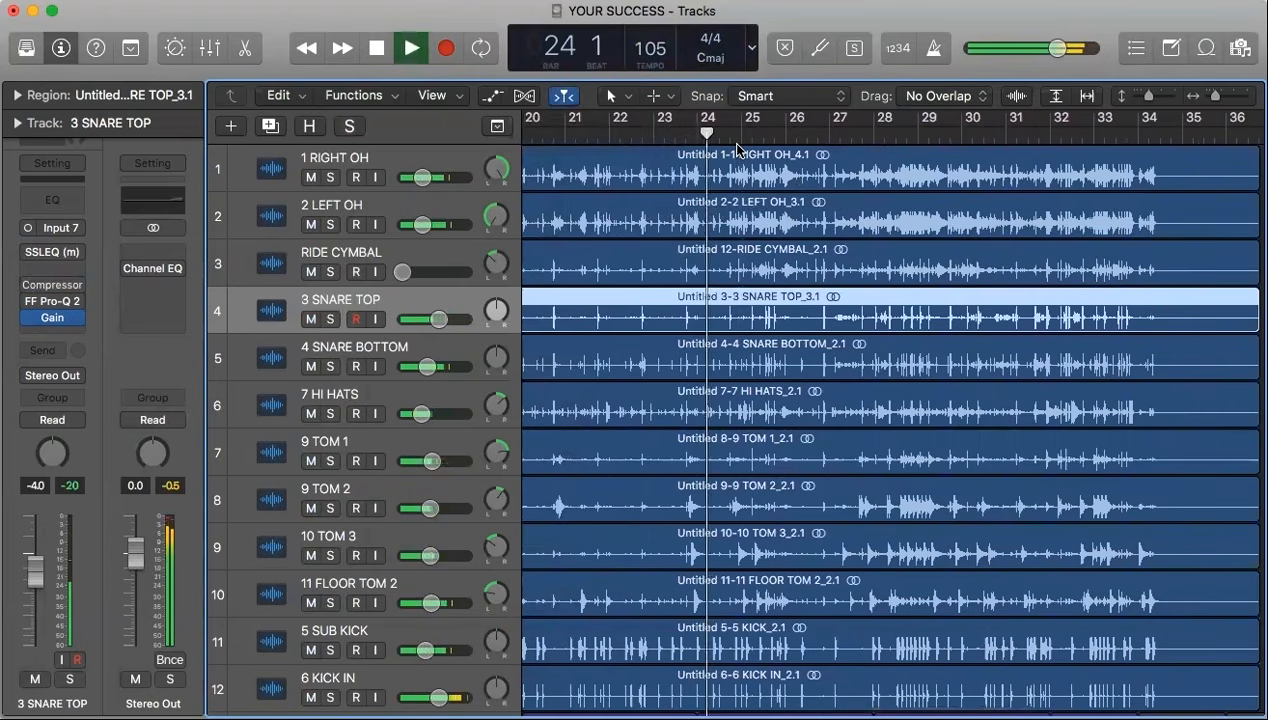
Solo 3 SNARE TOP and 4 SNARE BOTTOM, and set a cycle over bar 27 to hear the snare alone.
scroll(800, 152, right, 2)
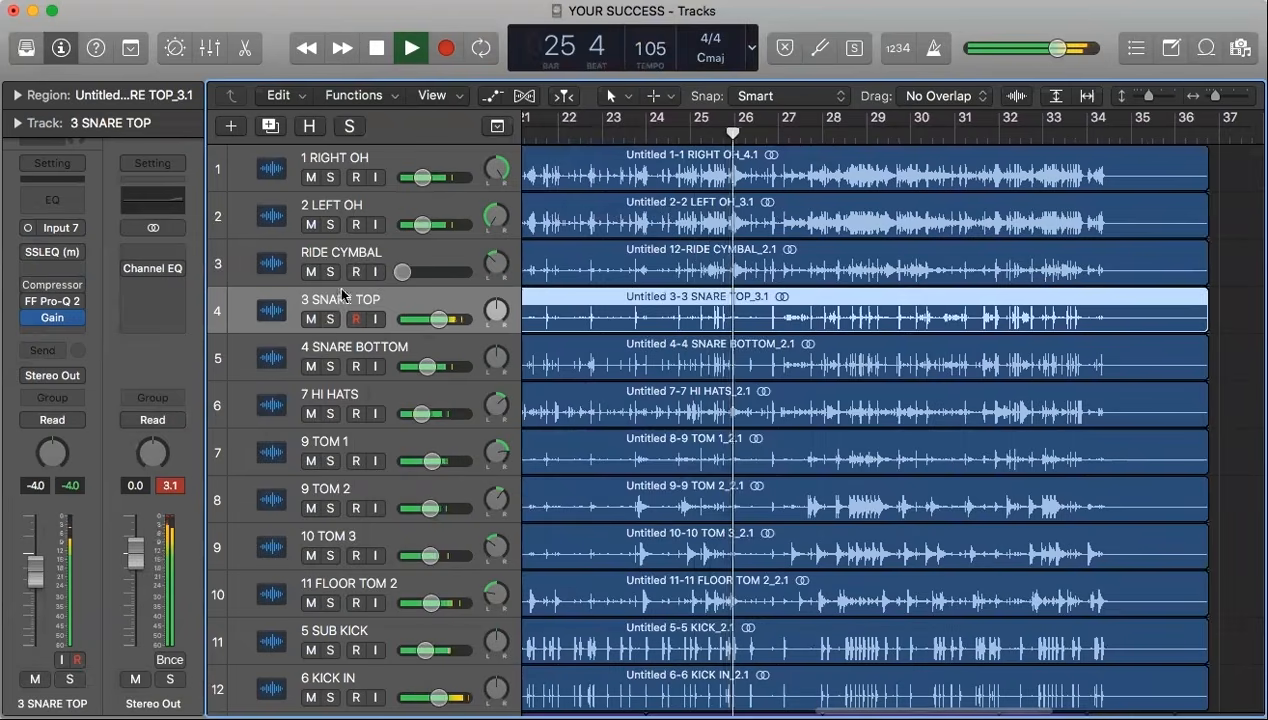
click(330, 318)
click(330, 366)
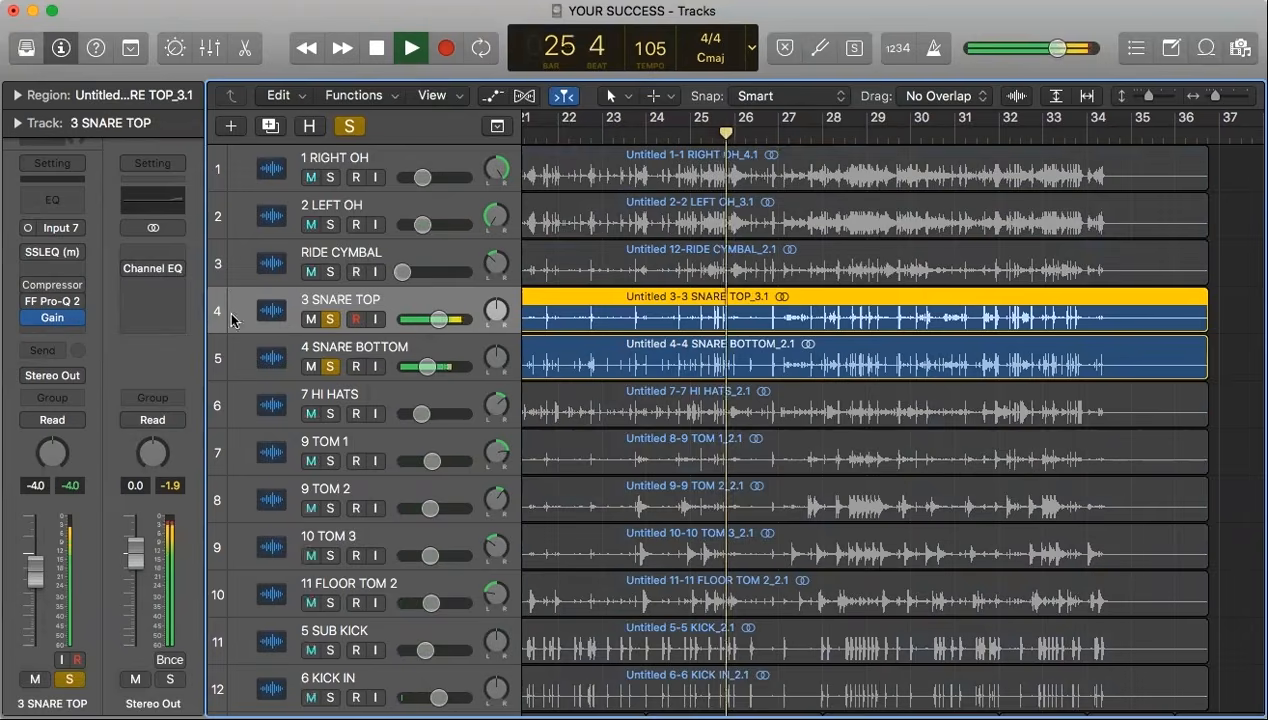
scroll(771, 249, up, 5)
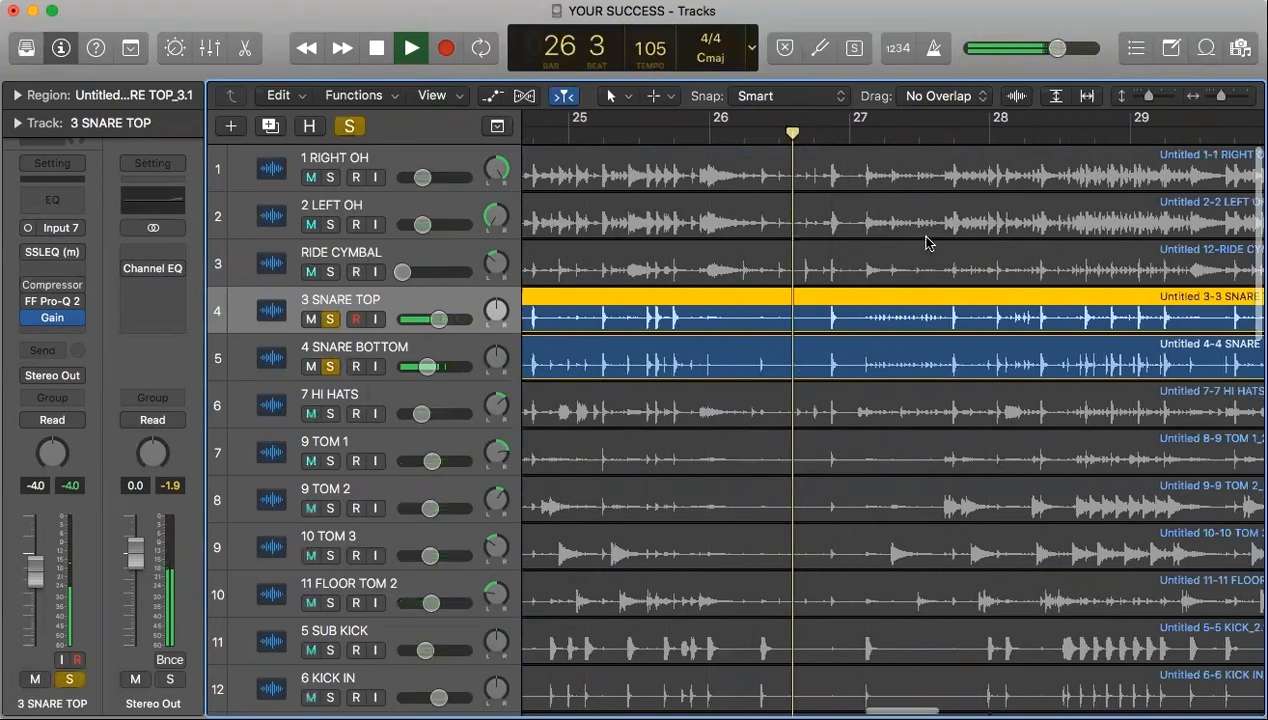
drag(733, 124, 866, 118)
key(space)
key(space)
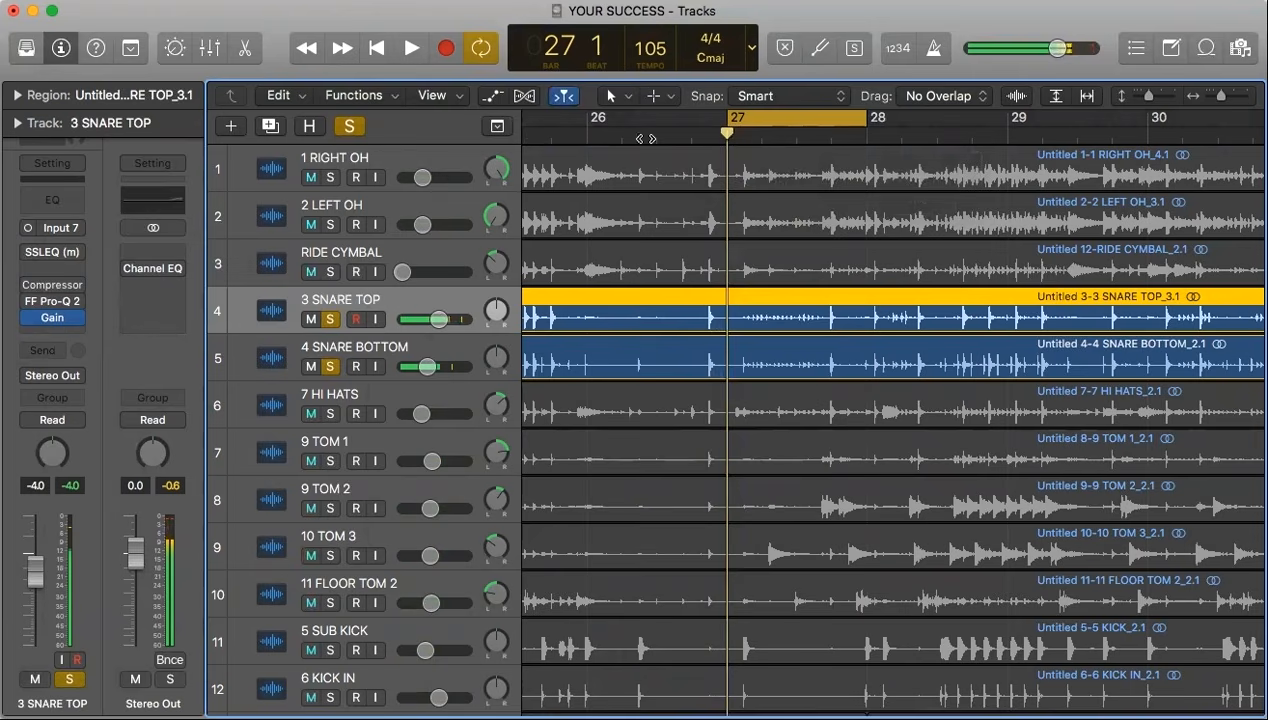
Unsolo the snare tracks and re-enable the 3 SNARE TOP Compressor while bar 27 loops in the full mix.
alt+click(330, 320)
key(space)
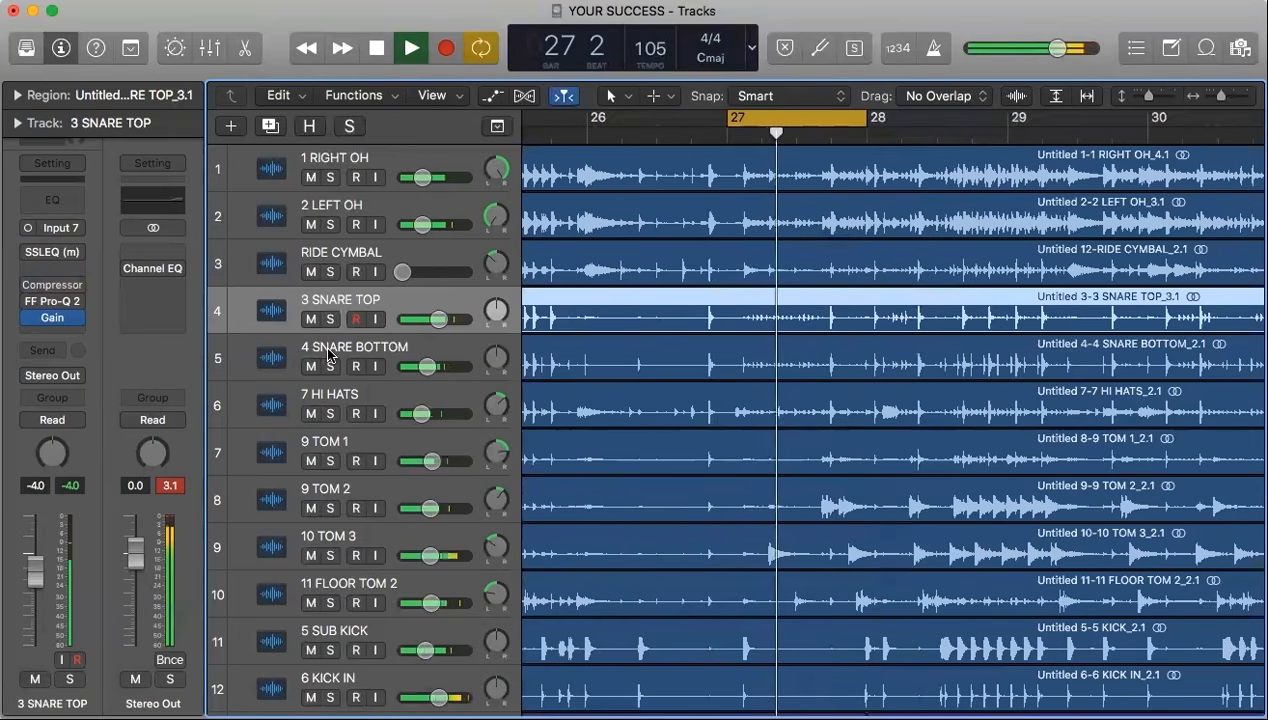
mouse_move(30, 288)
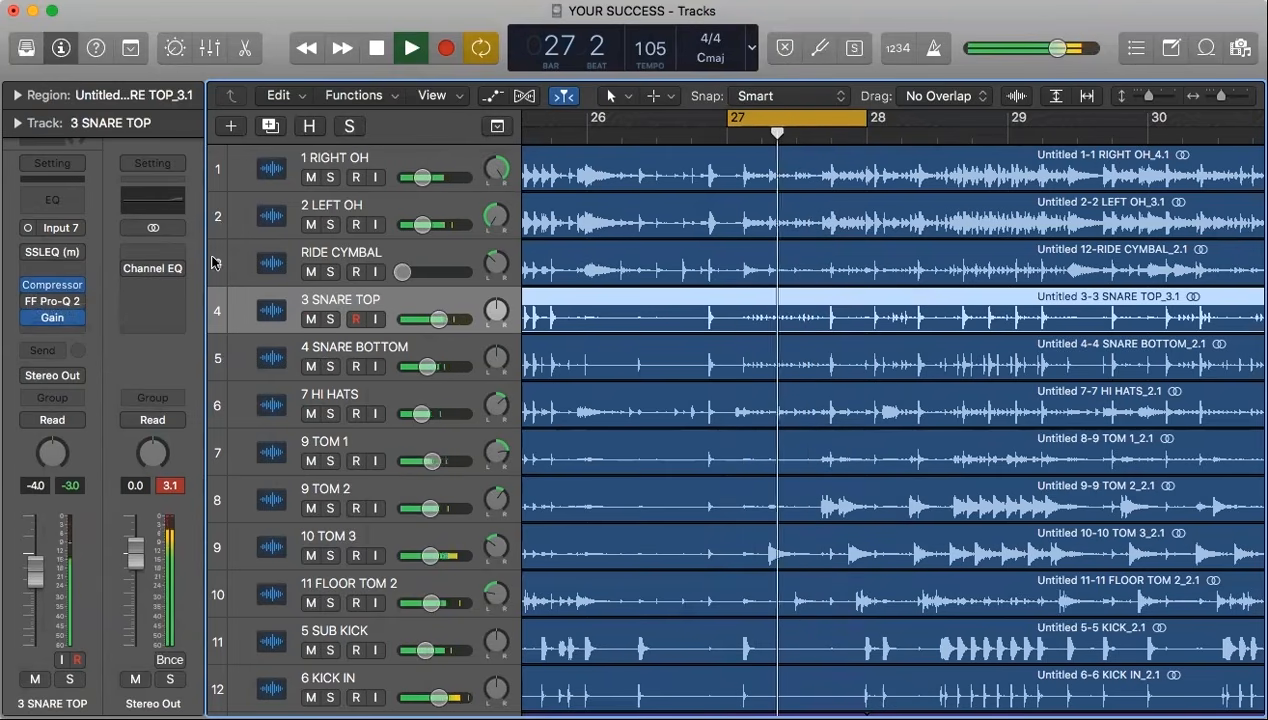
key(space)
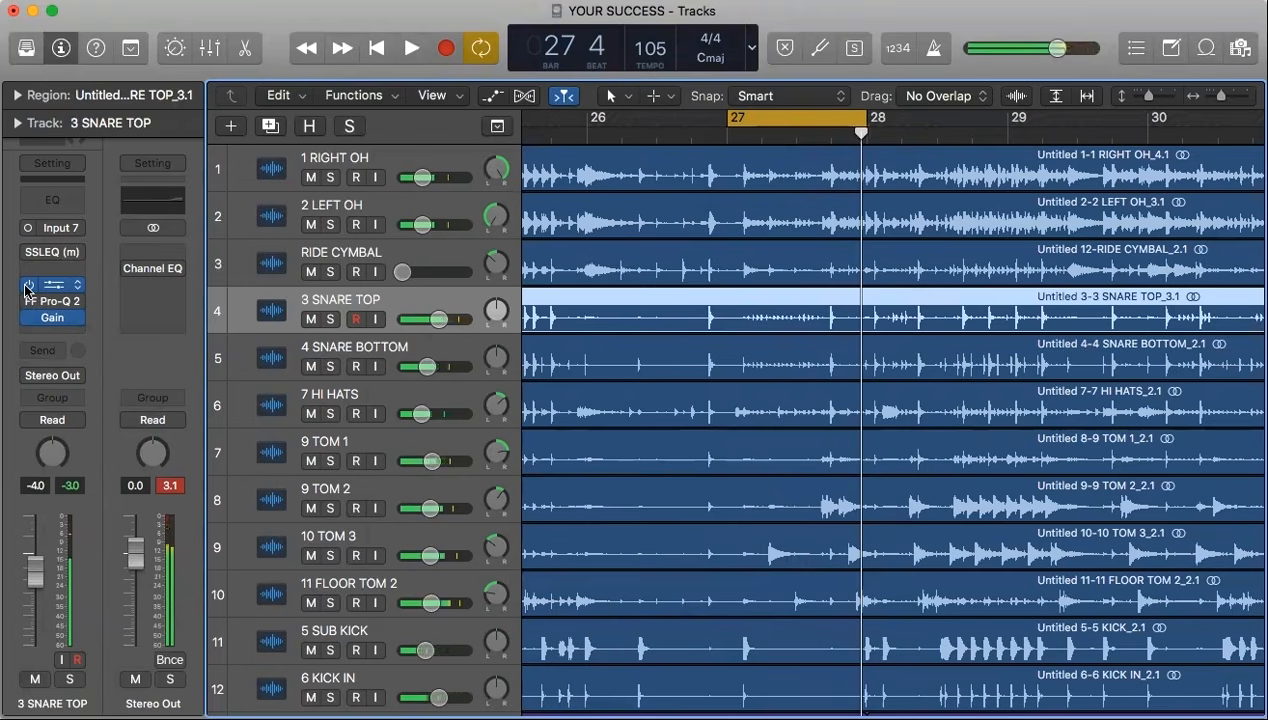
Turn off cycle playback and play the full drum mix from bar 24 with the snare Compressor active.
click(798, 119)
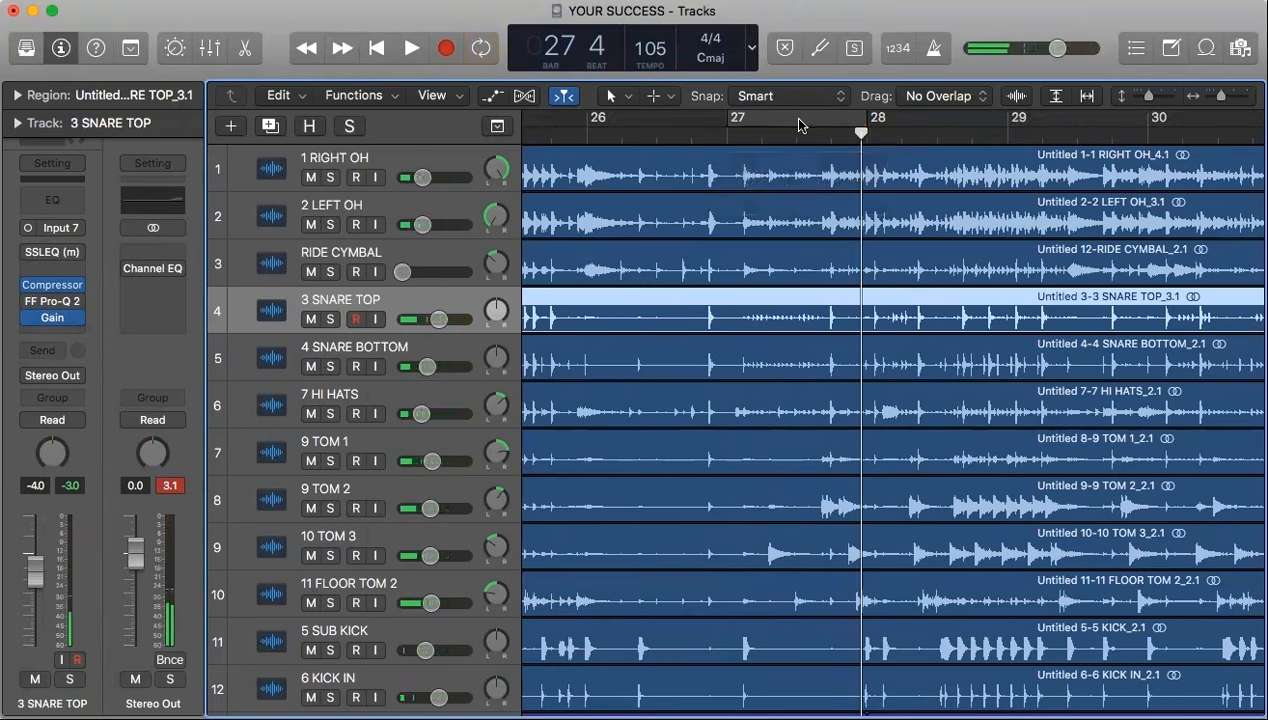
key(super+Left)
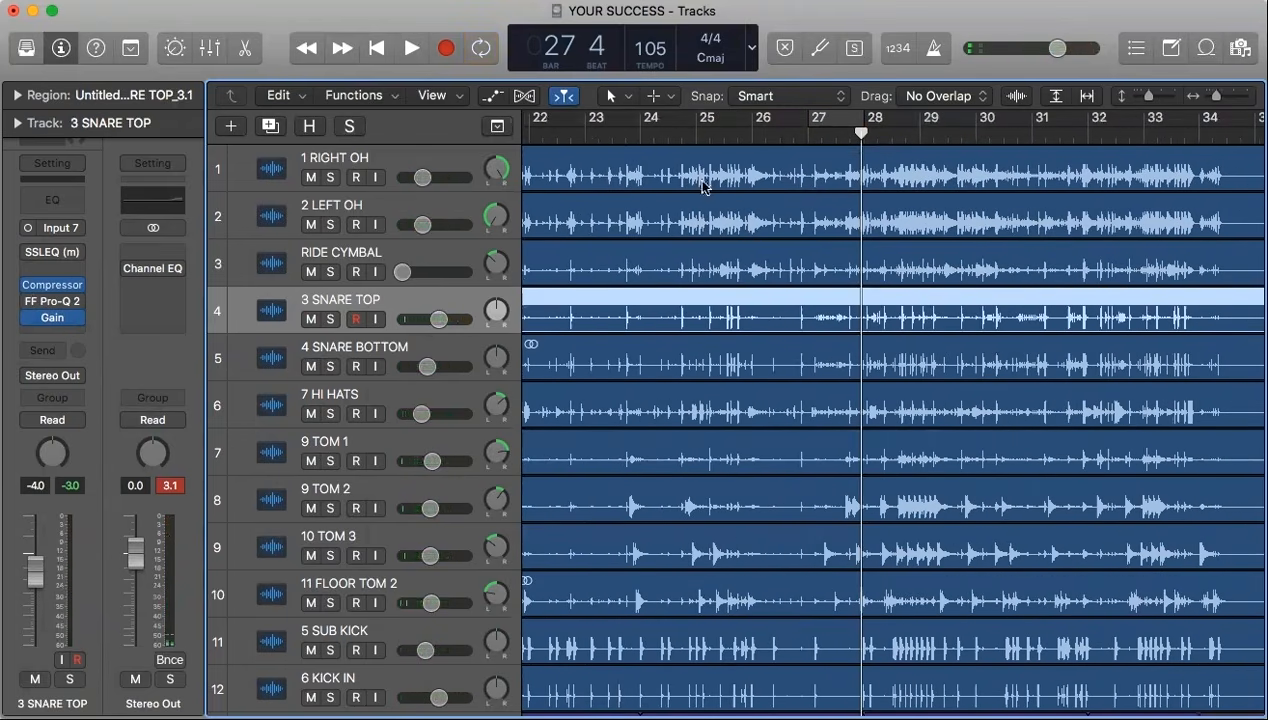
click(682, 136)
key(space)
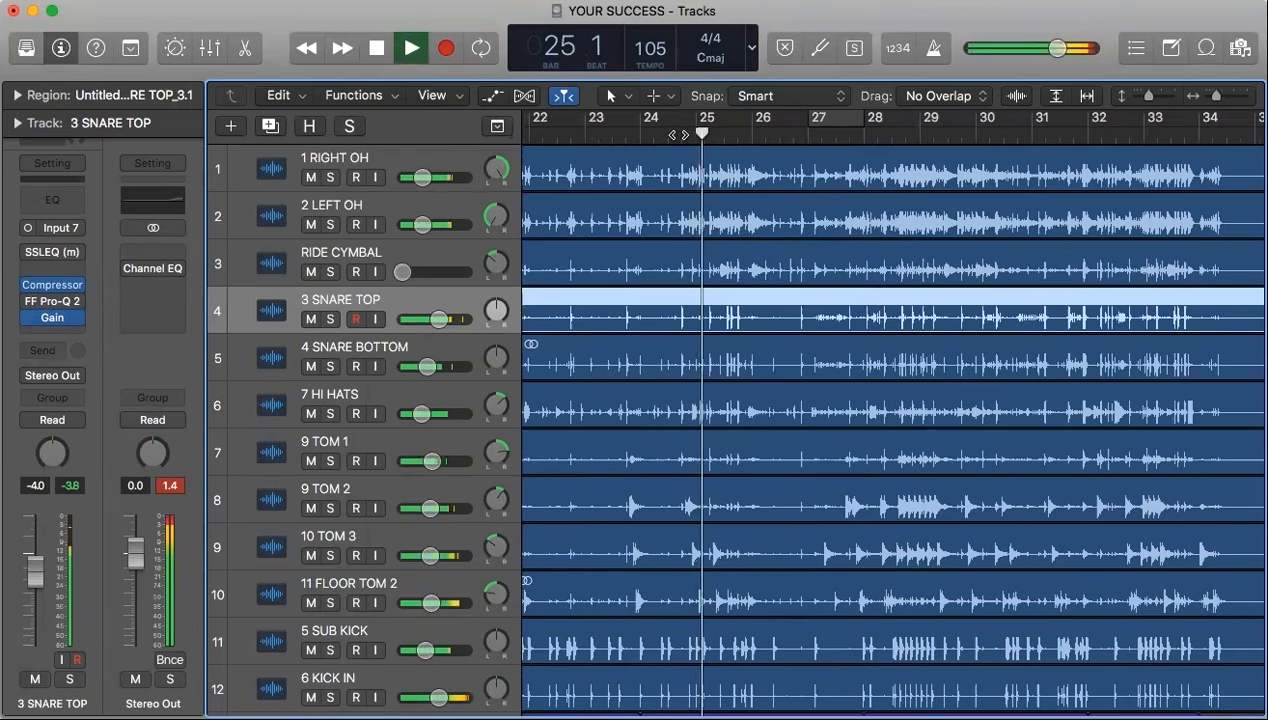
Set a two-bar cycle range over bars 8 and 9 and listen to that loop in the full mix.
scroll(680, 135, left, 5)
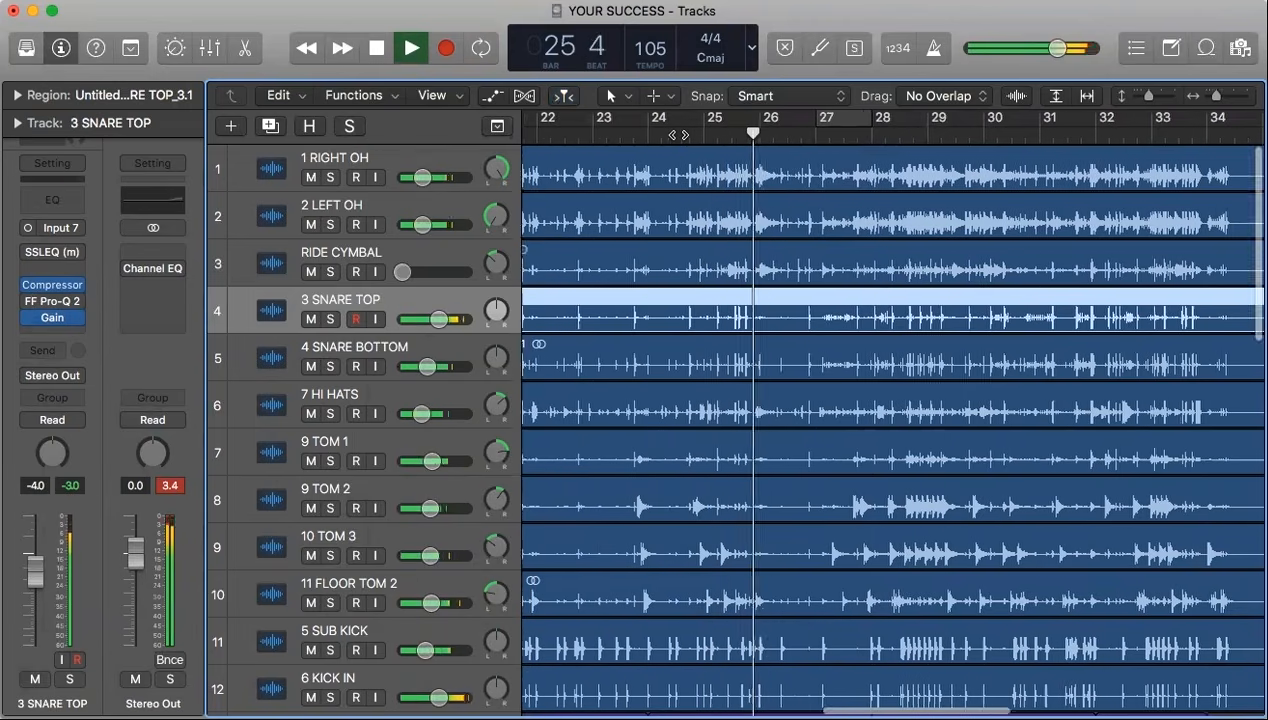
scroll(690, 134, left, 12)
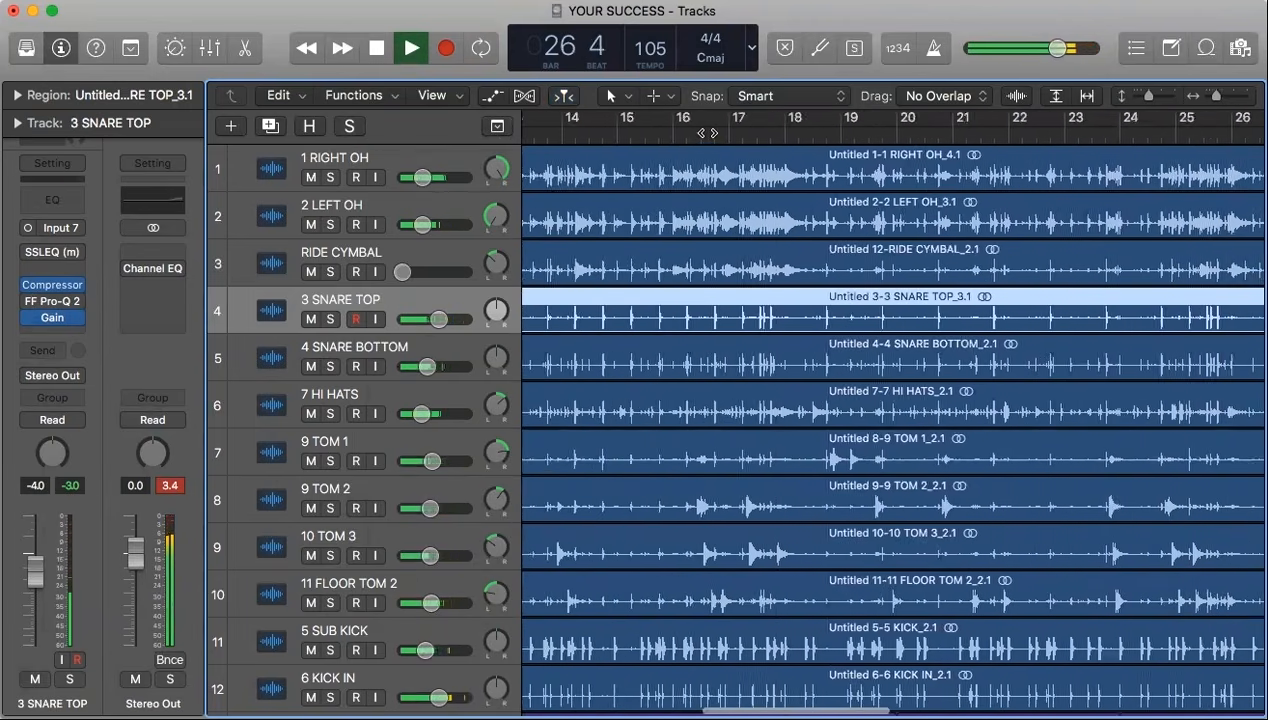
scroll(700, 133, left, 4)
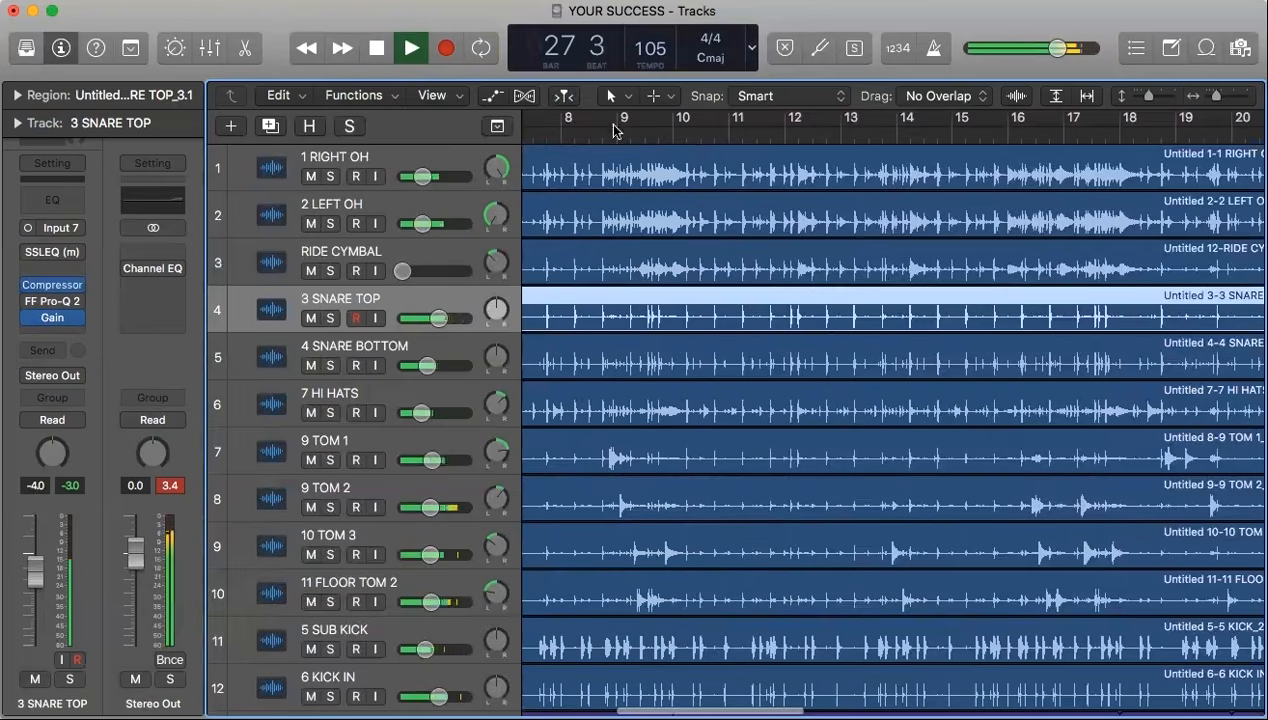
key(space)
drag(566, 120, 668, 120)
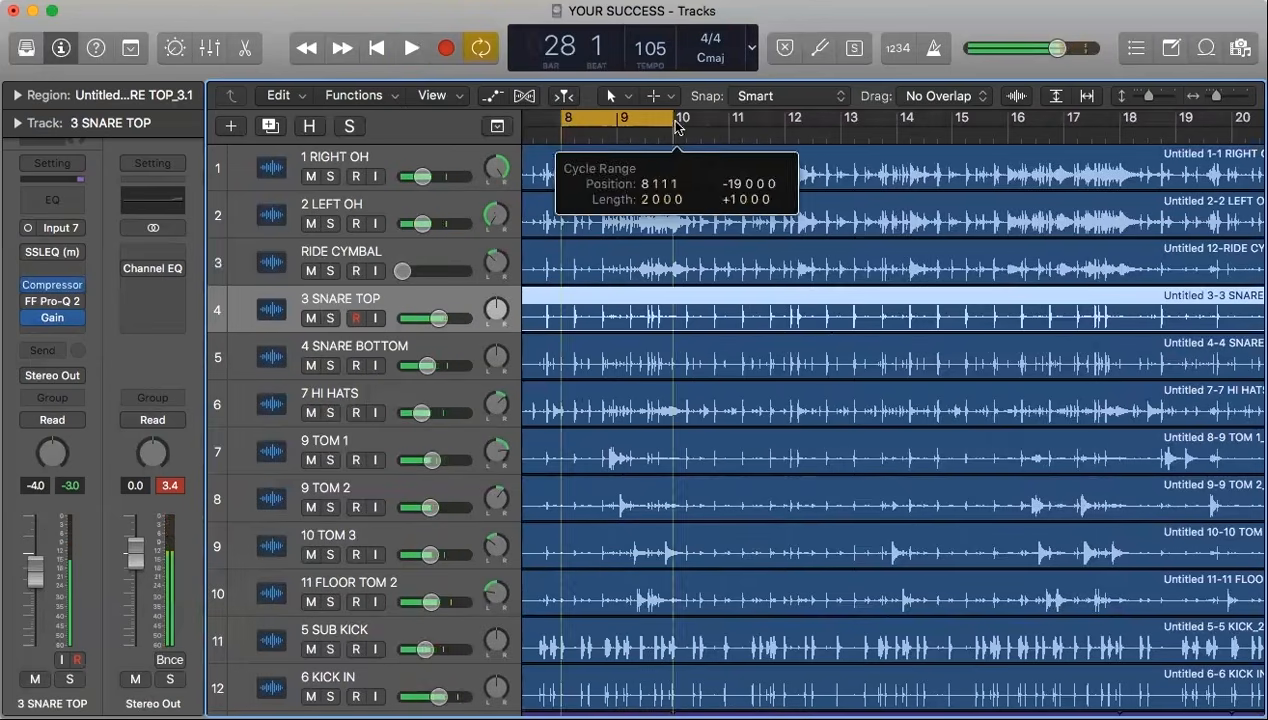
click(564, 95)
key(space)
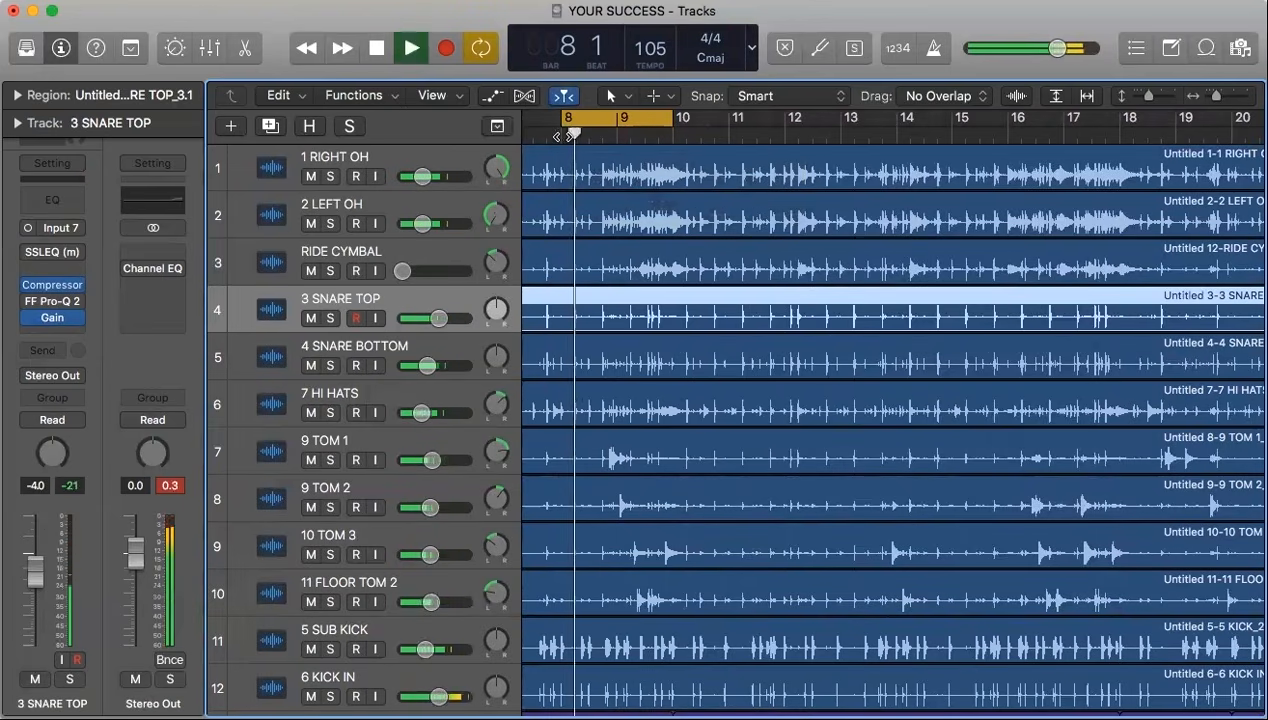
key(space)
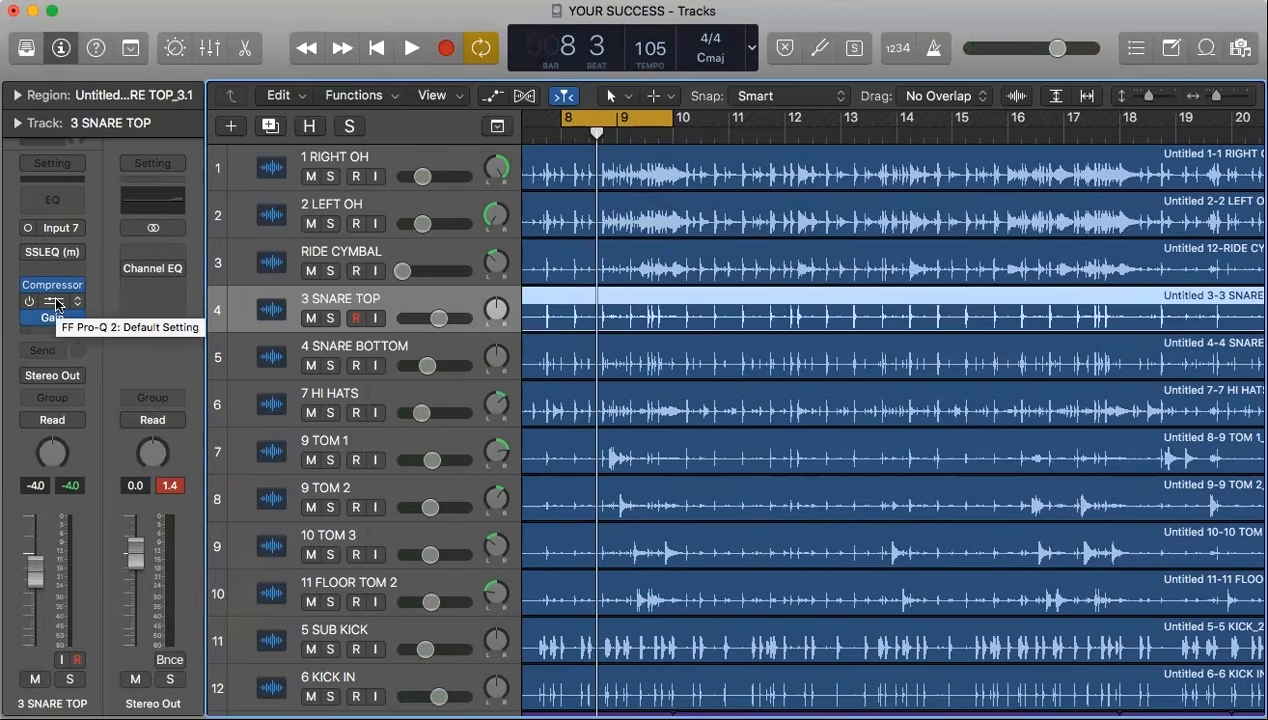
Open FF Pro-Q 2 on 3 SNARE TOP and switch the EQ on while the loop plays.
click(52, 304)
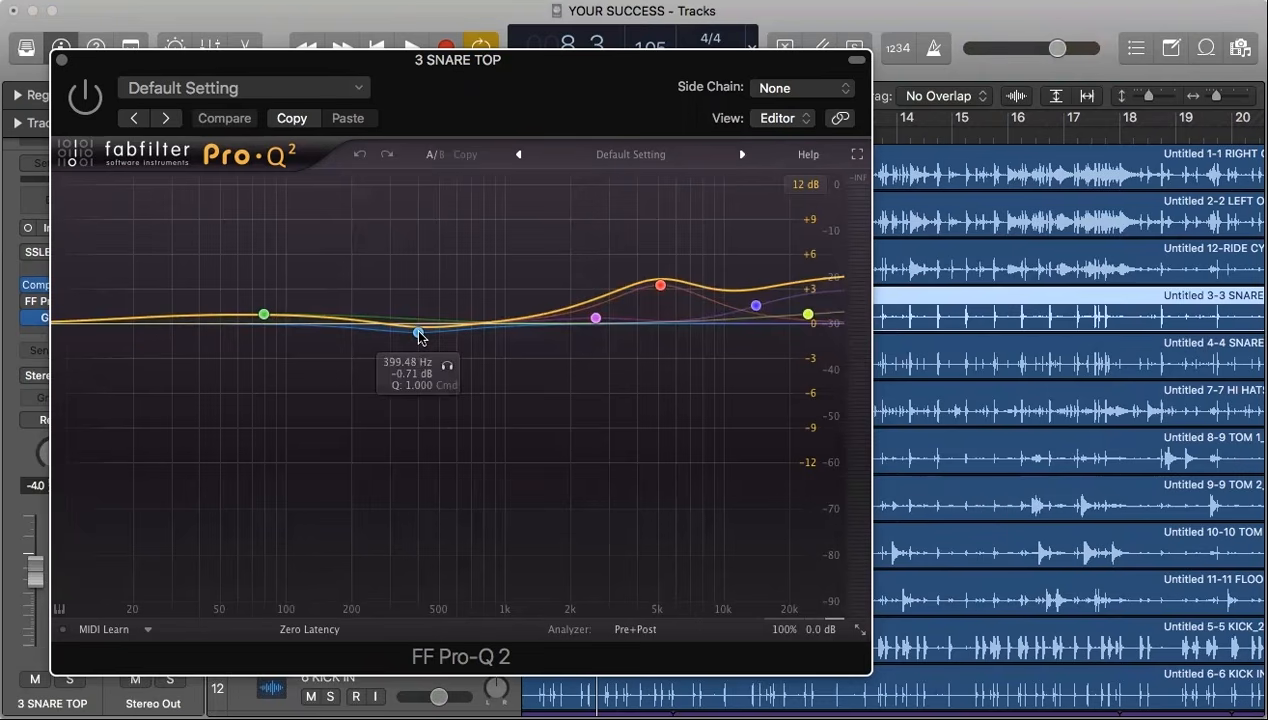
key(space)
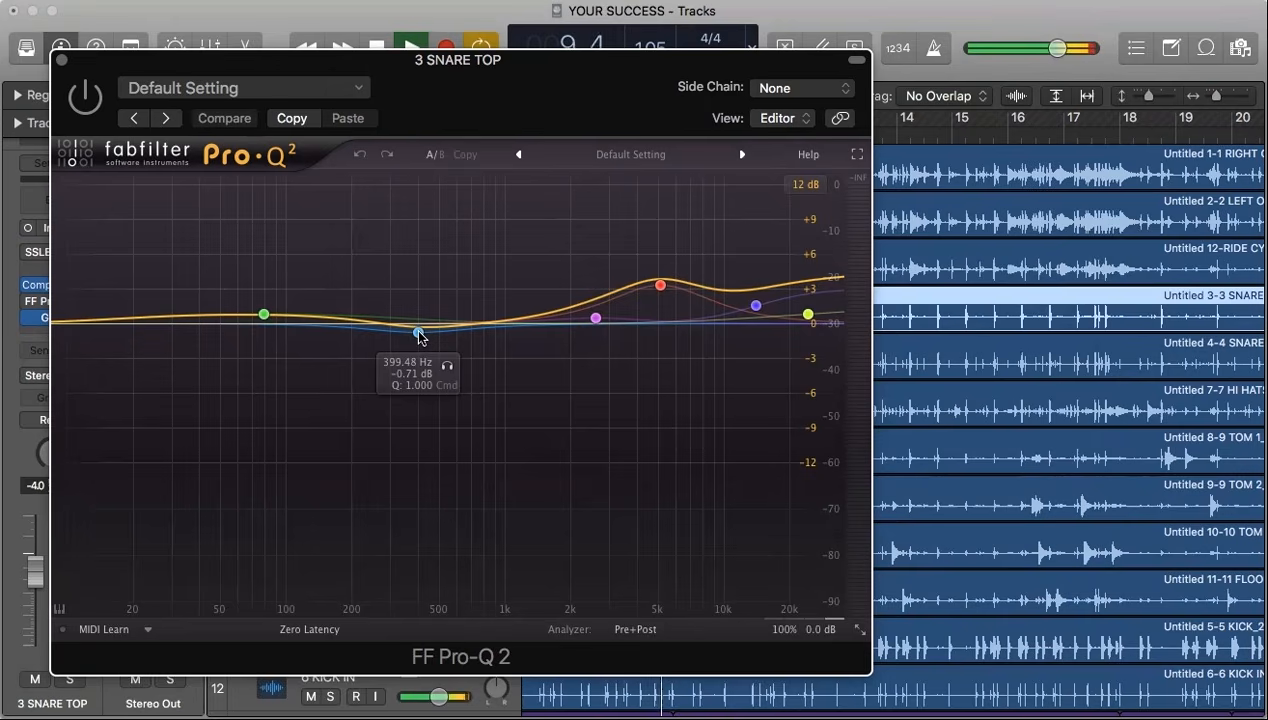
key(space)
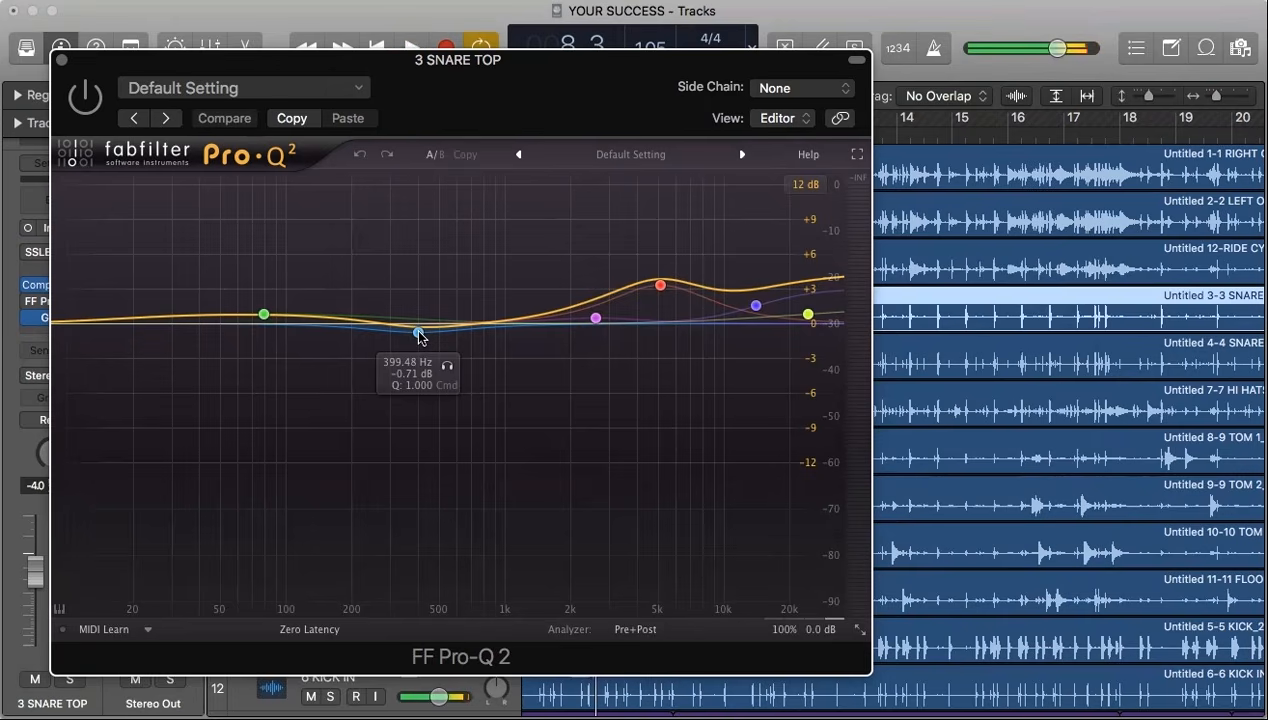
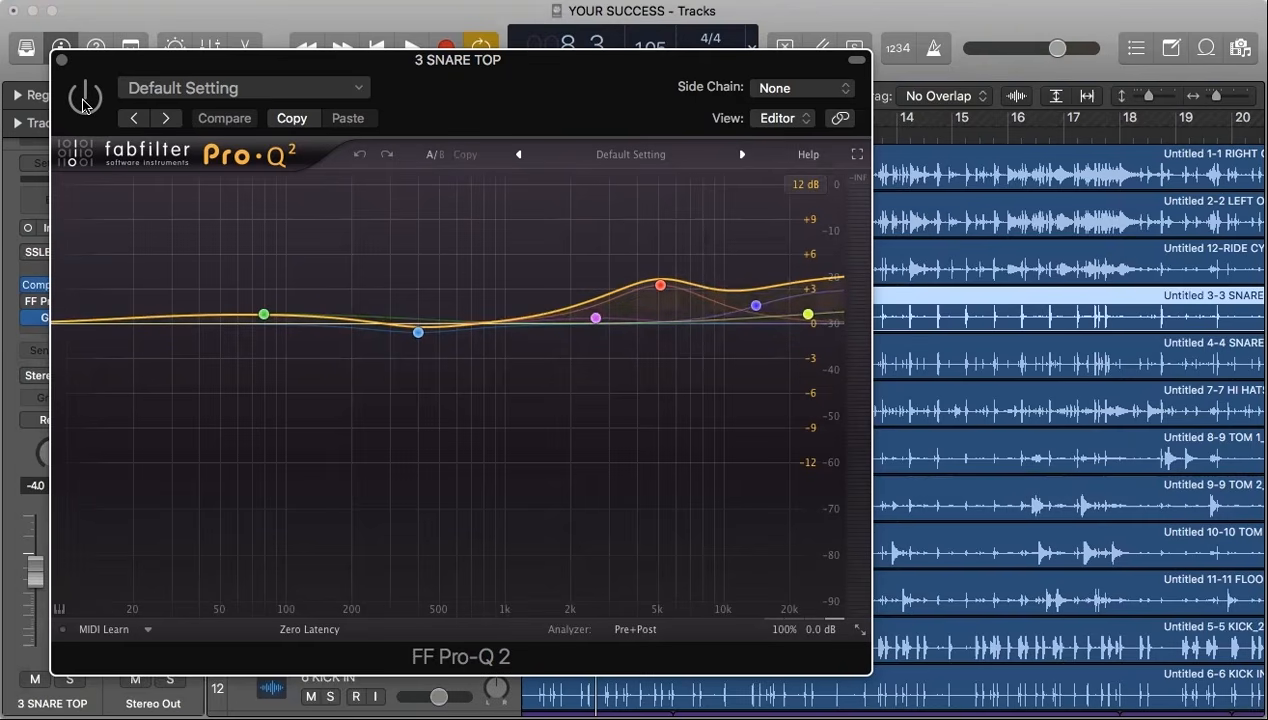
key(space)
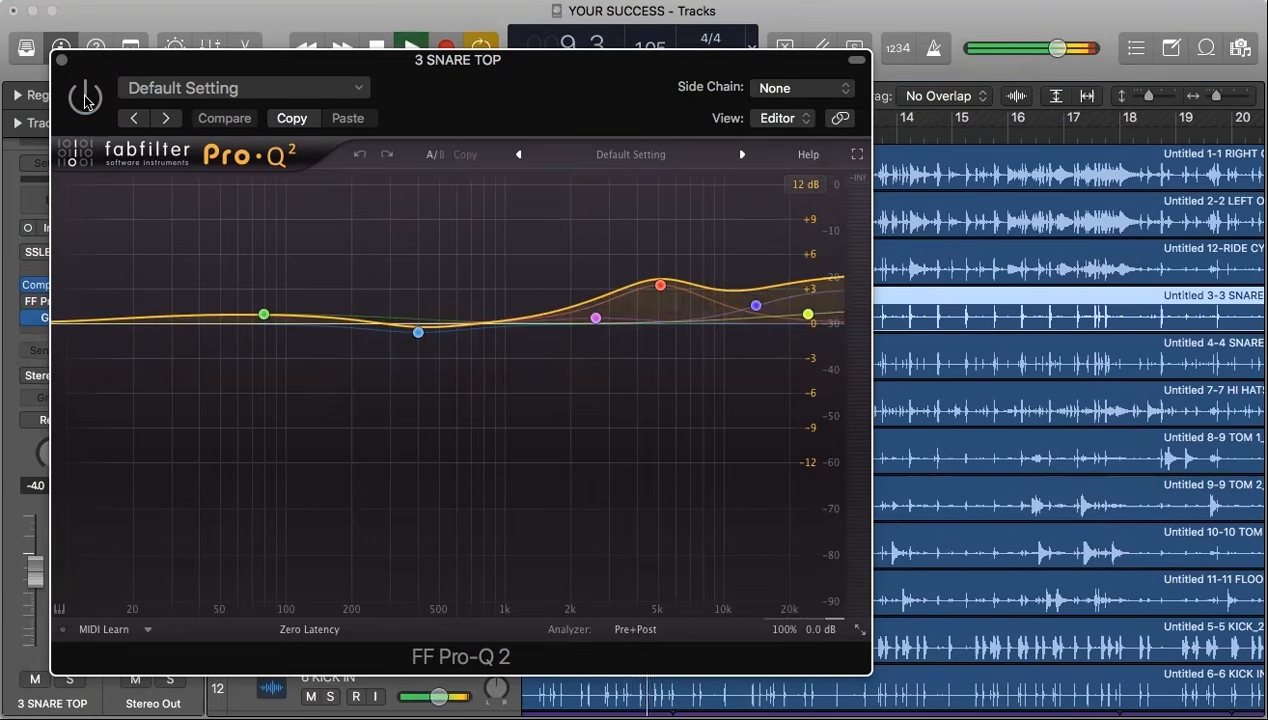
click(85, 97)
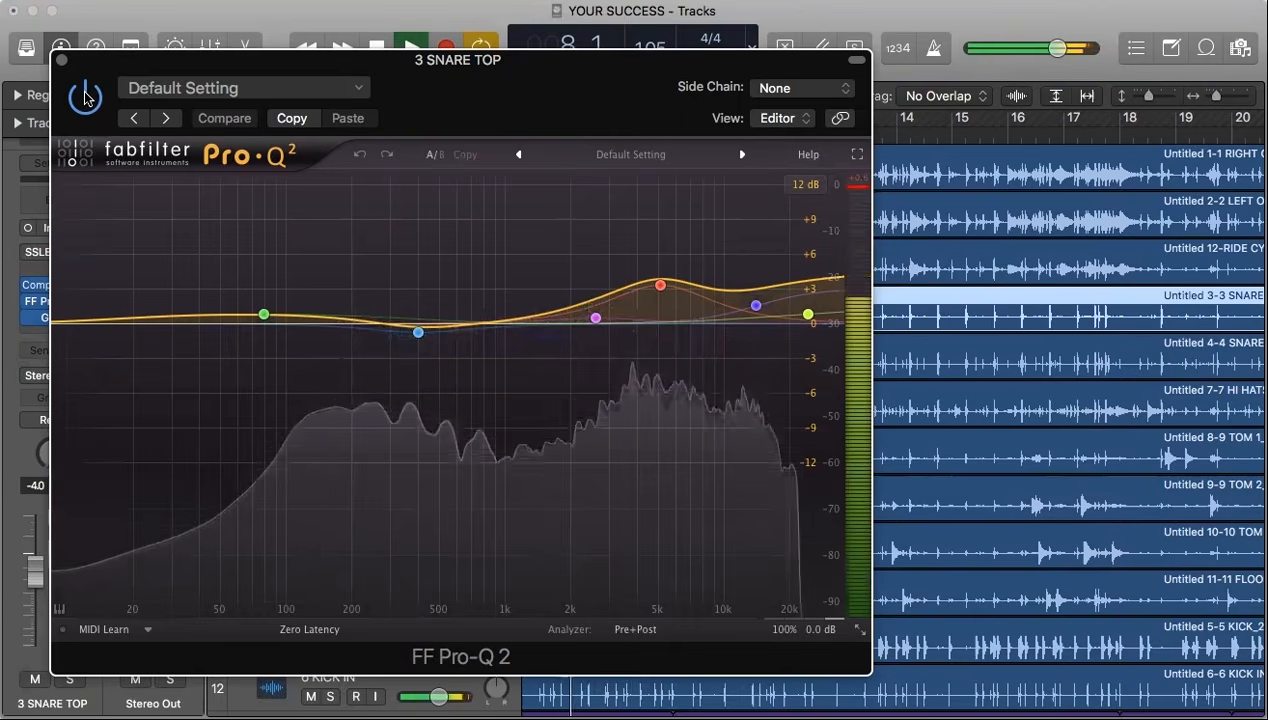
Move the EQ window aside and solo all the drum tracks from 1 RIGHT OH through 6 KICK IN.
drag(410, 111, 598, 276)
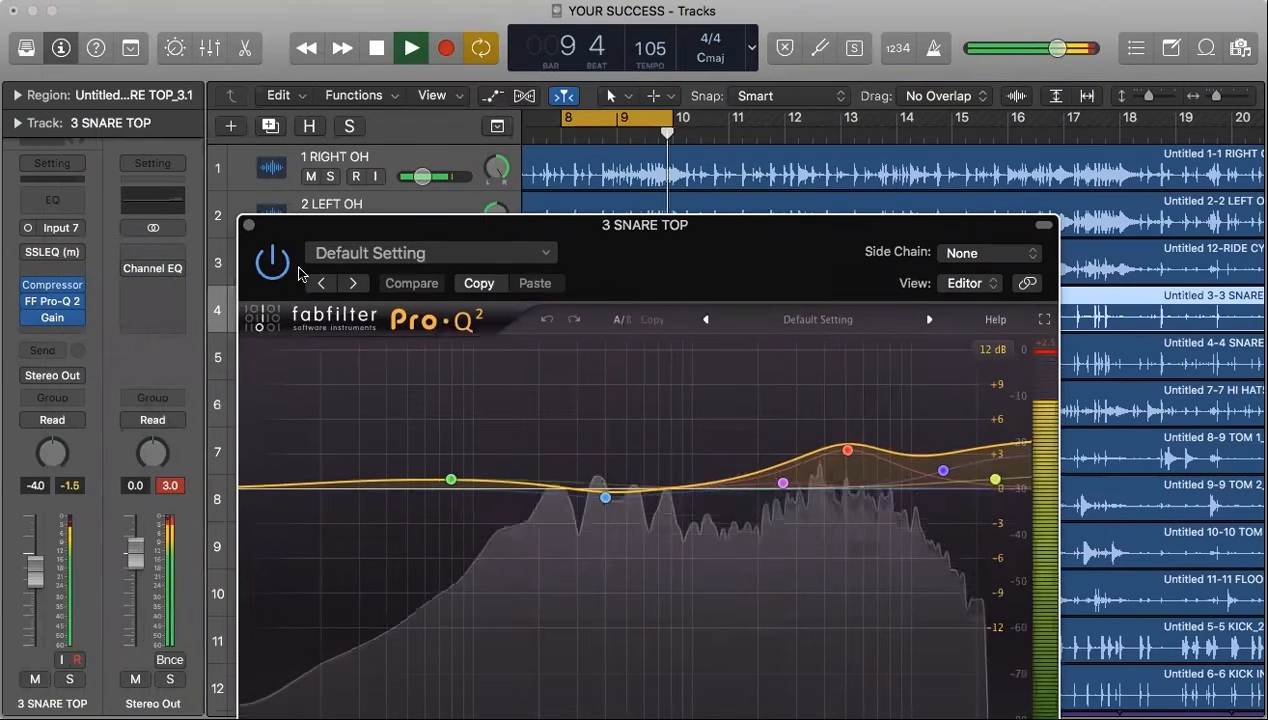
drag(685, 240, 987, 233)
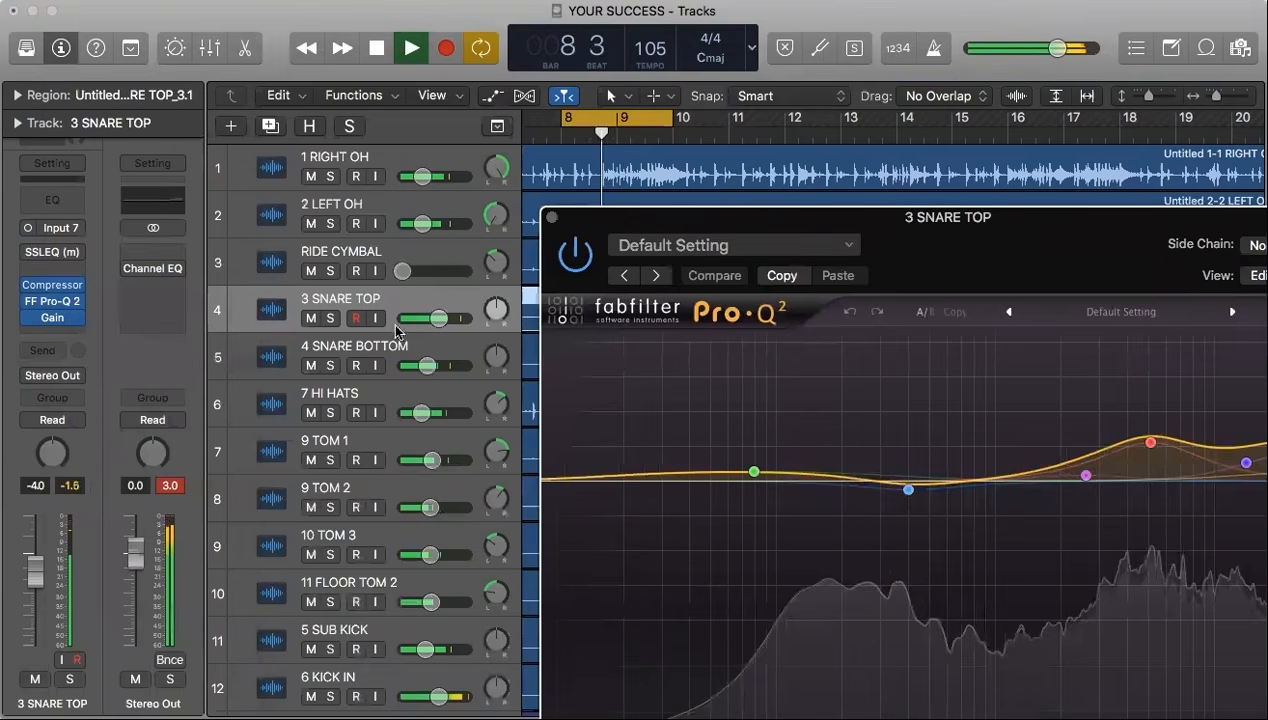
drag(333, 181, 326, 693)
scroll(325, 690, down, 3)
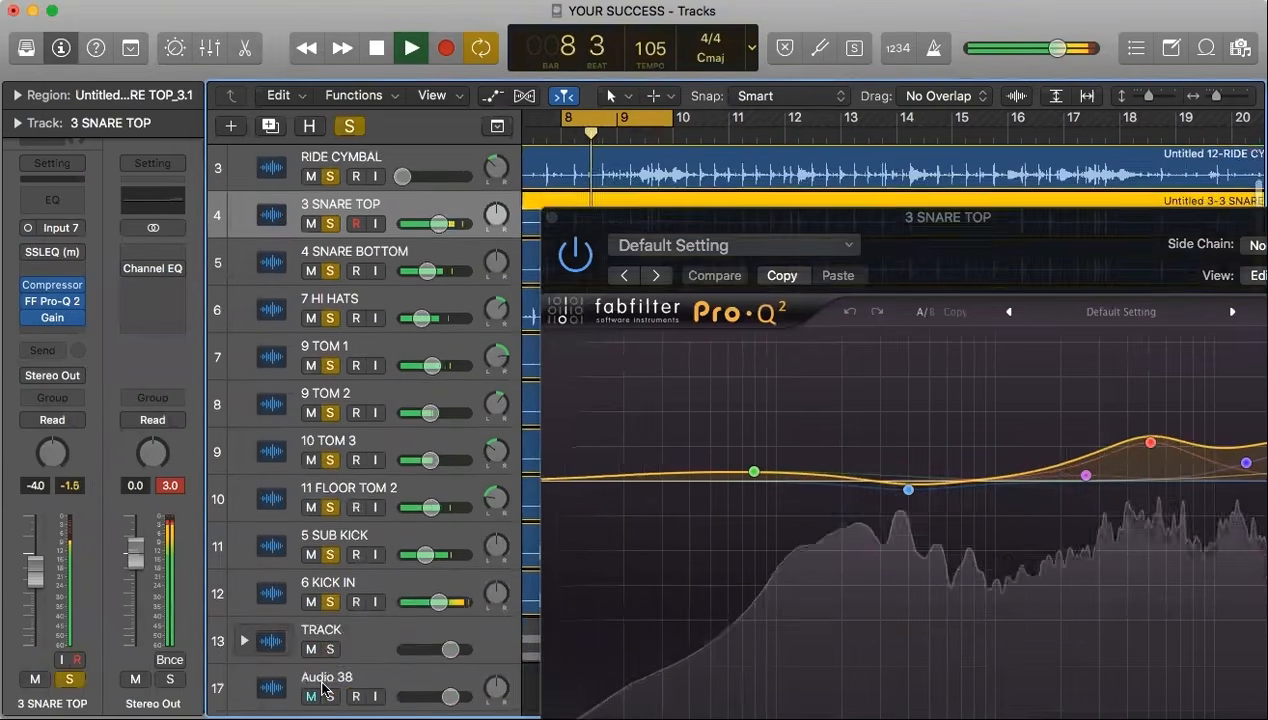
scroll(328, 660, up, 2)
scroll(333, 655, up, 1)
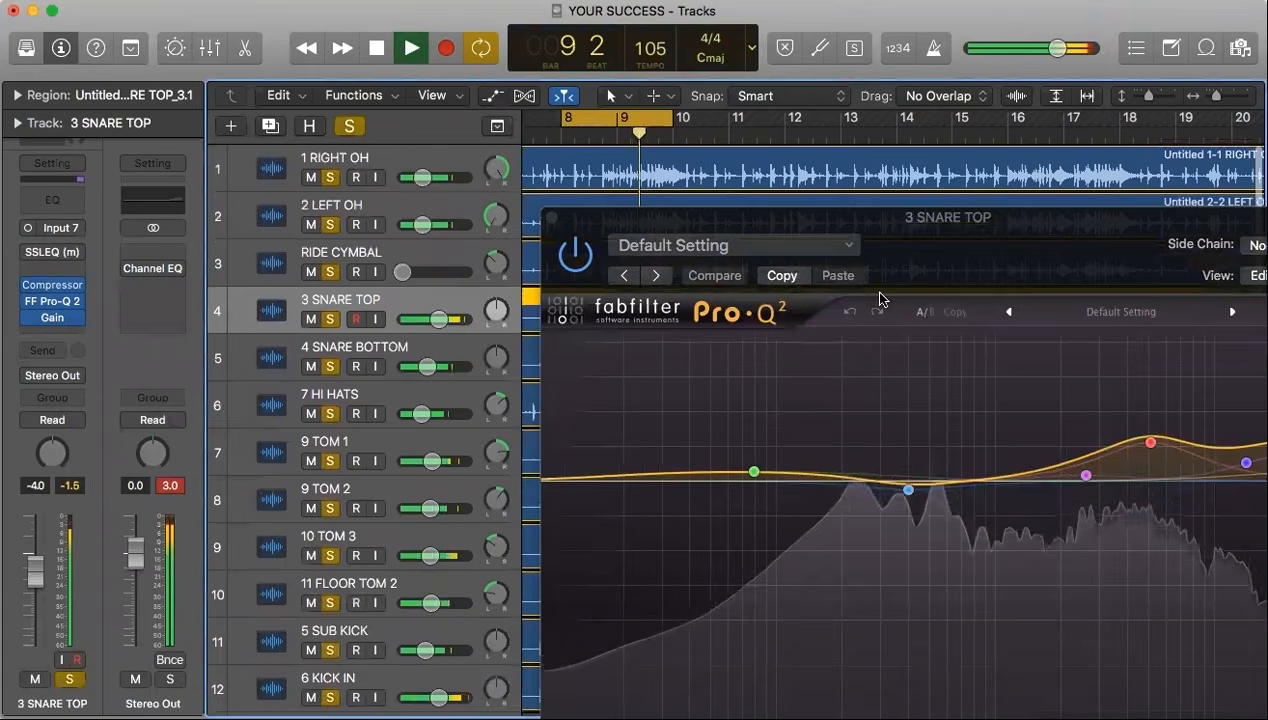
Bring the FF Pro-Q 2 window back into full view and compare the snare EQ bypassed and active, leaving it active.
drag(940, 238, 655, 121)
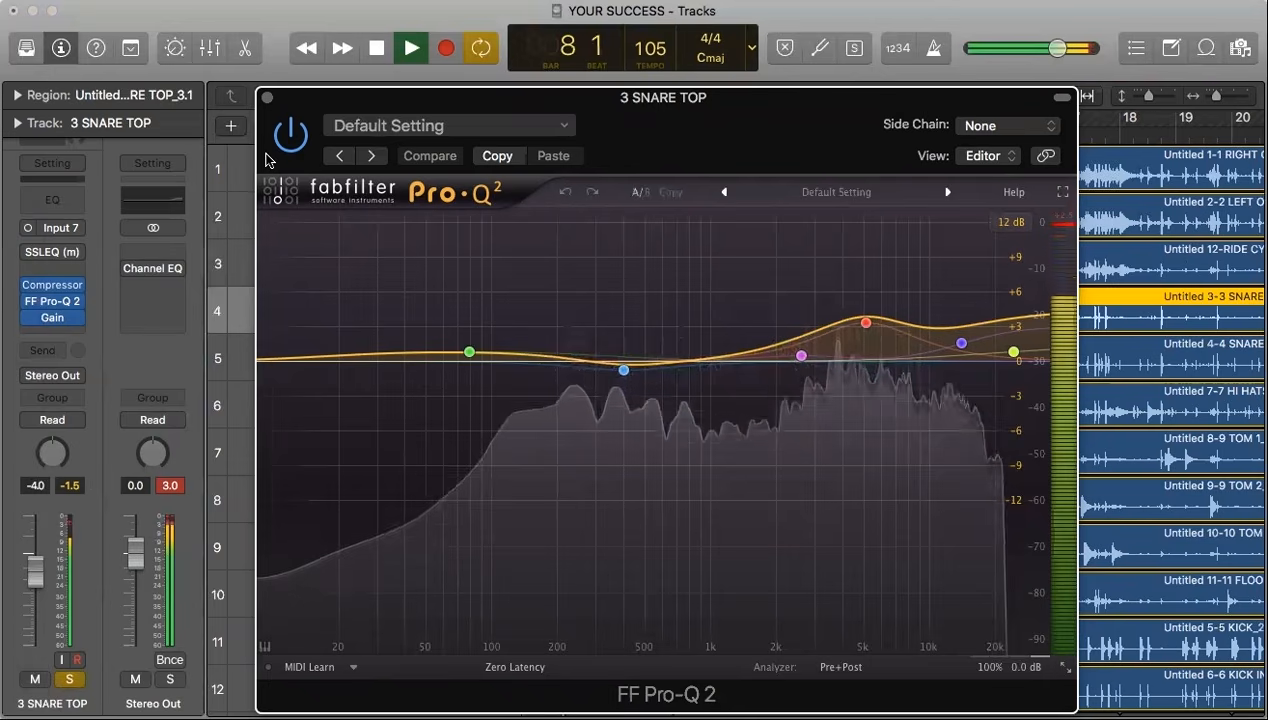
click(291, 134)
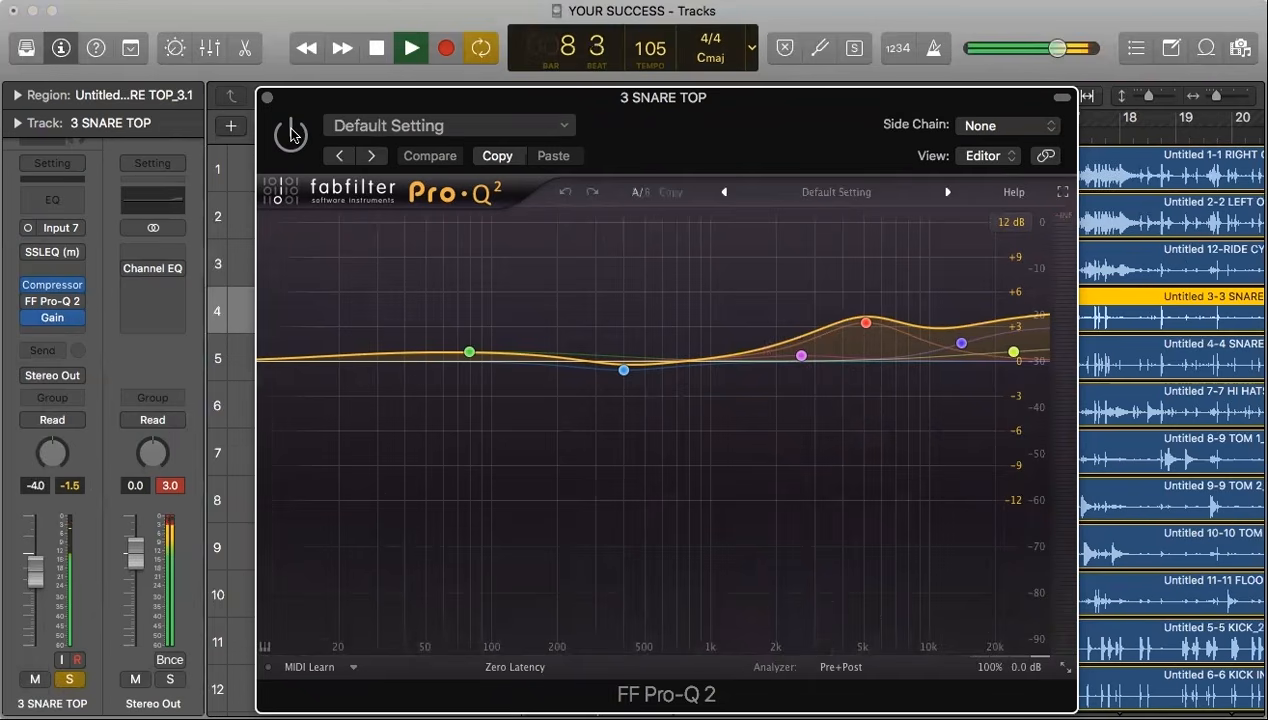
click(291, 134)
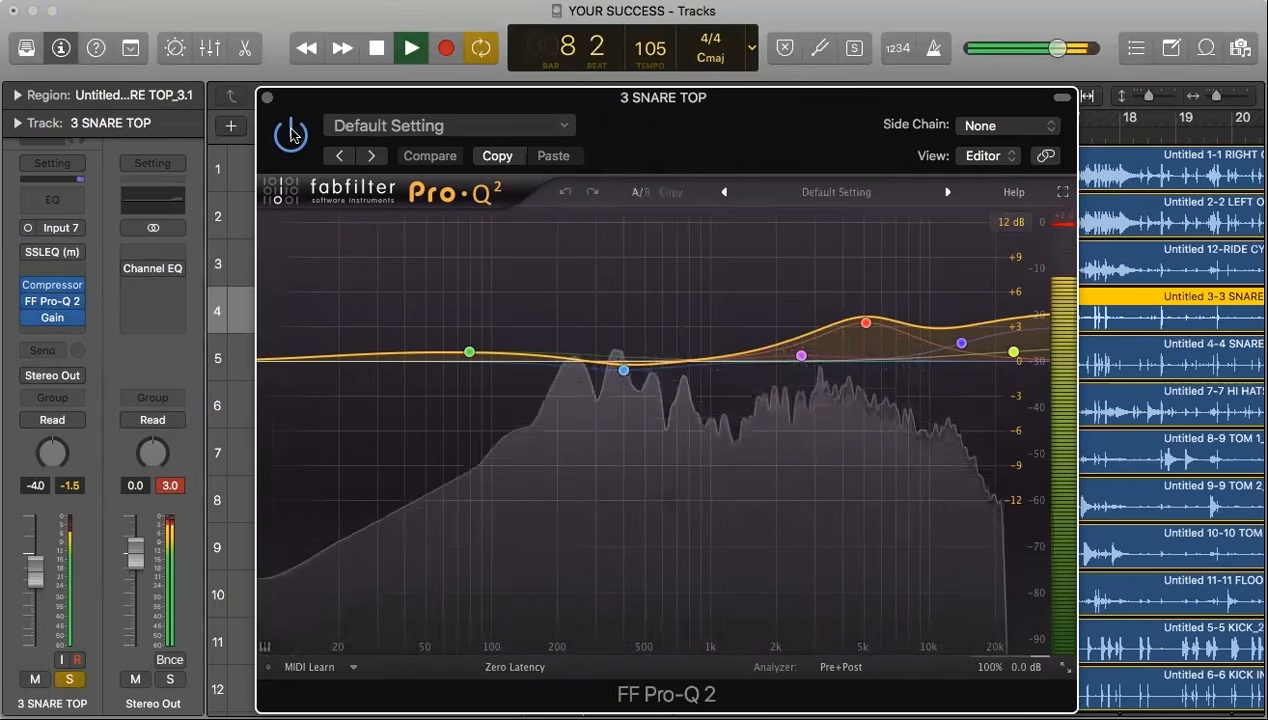
click(291, 134)
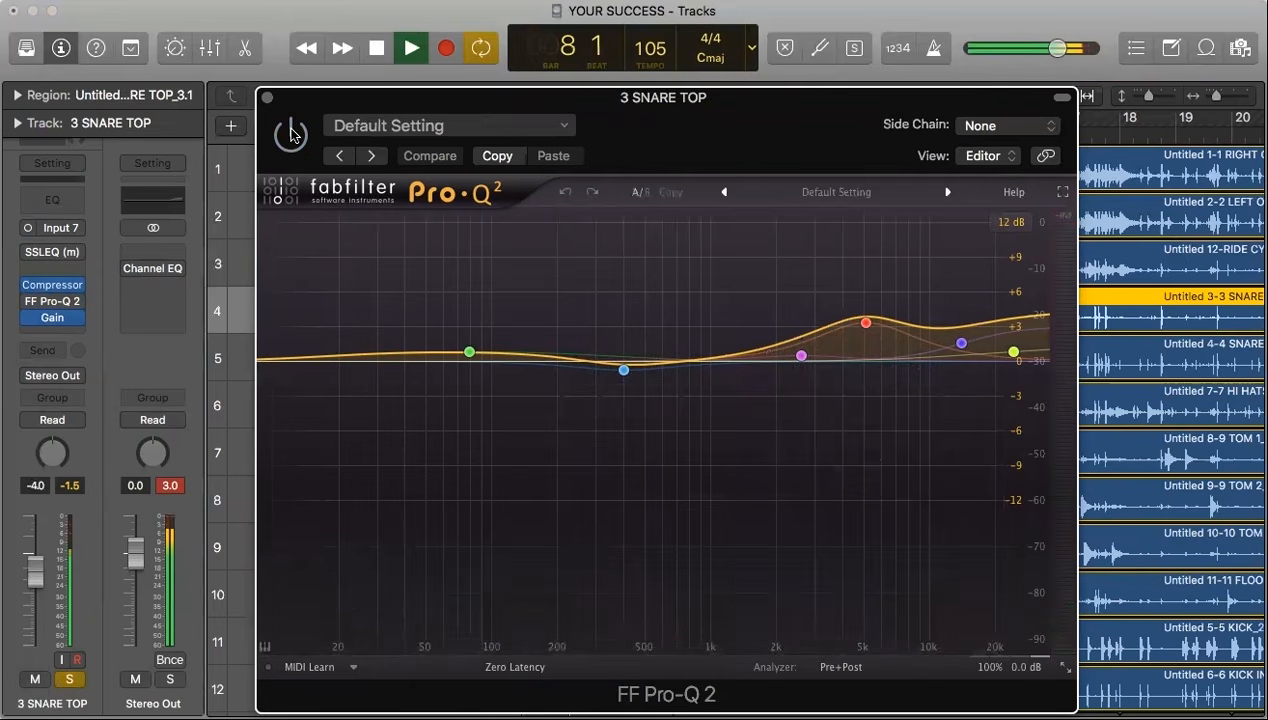
click(291, 134)
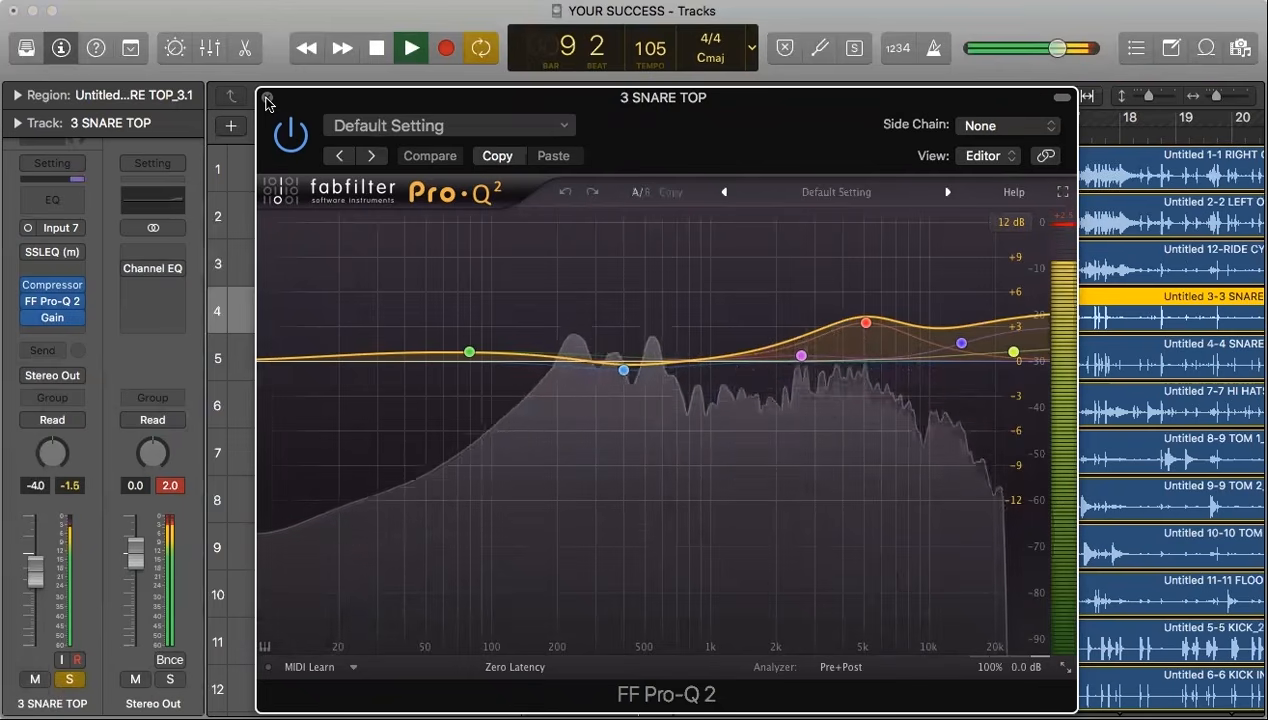
Close the FF Pro-Q 2 window, clear all track solos and replay the loop over bars 8 and 9.
key(space)
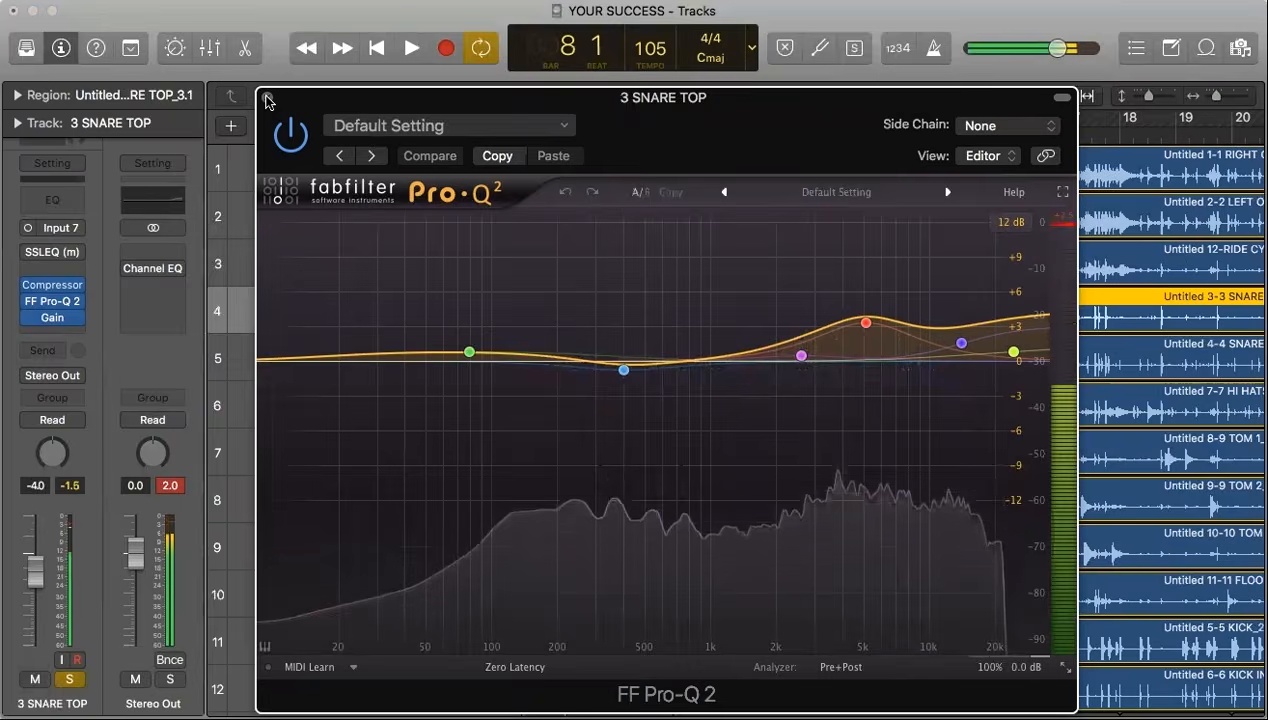
click(267, 98)
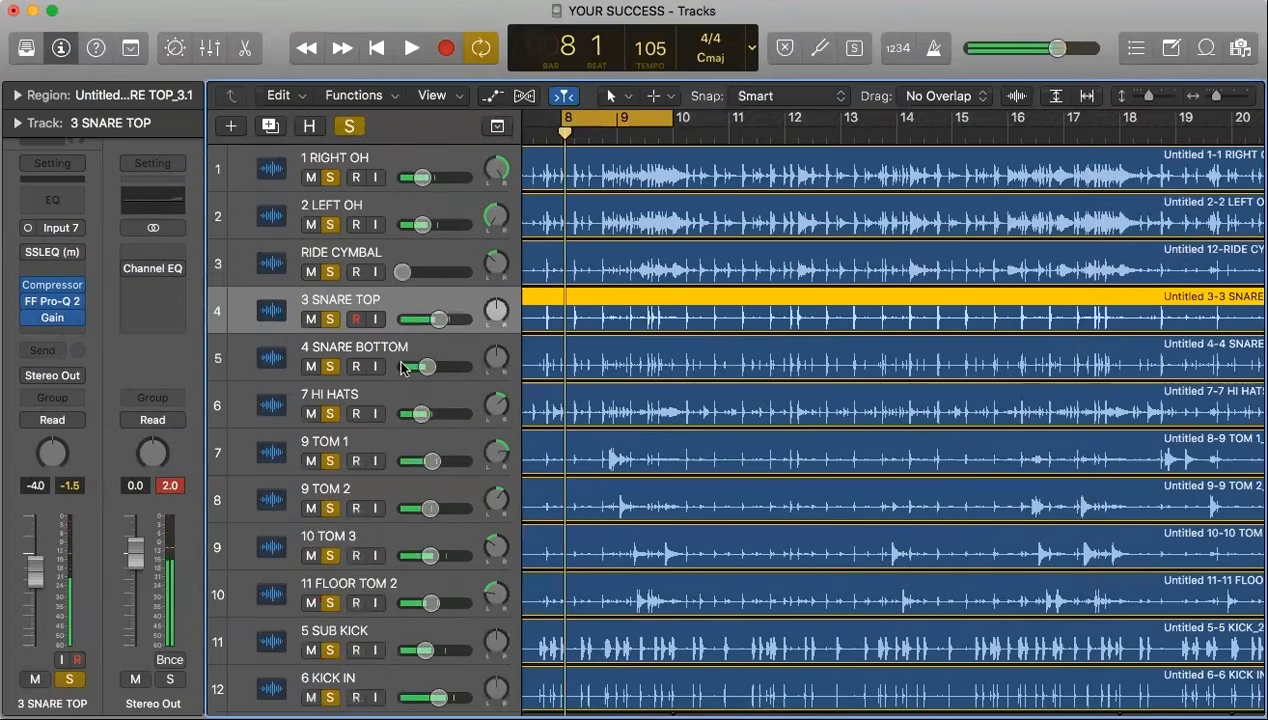
click(349, 125)
key(space)
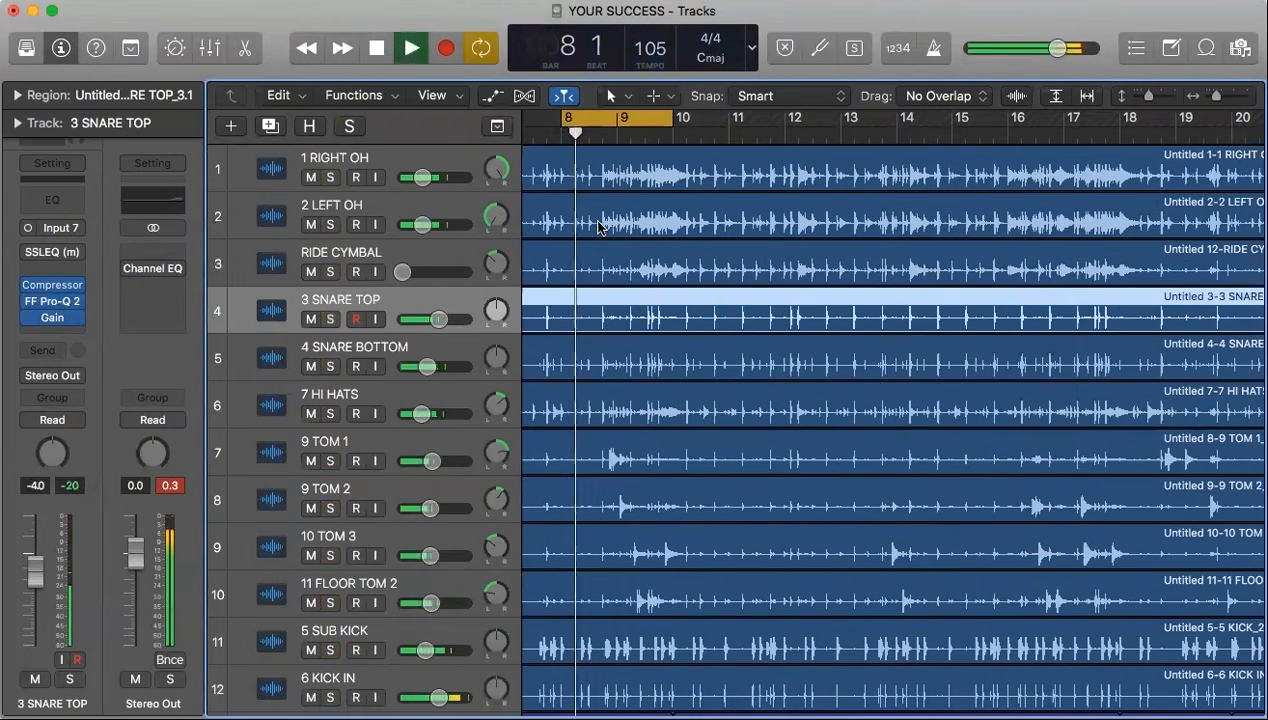
key(space)
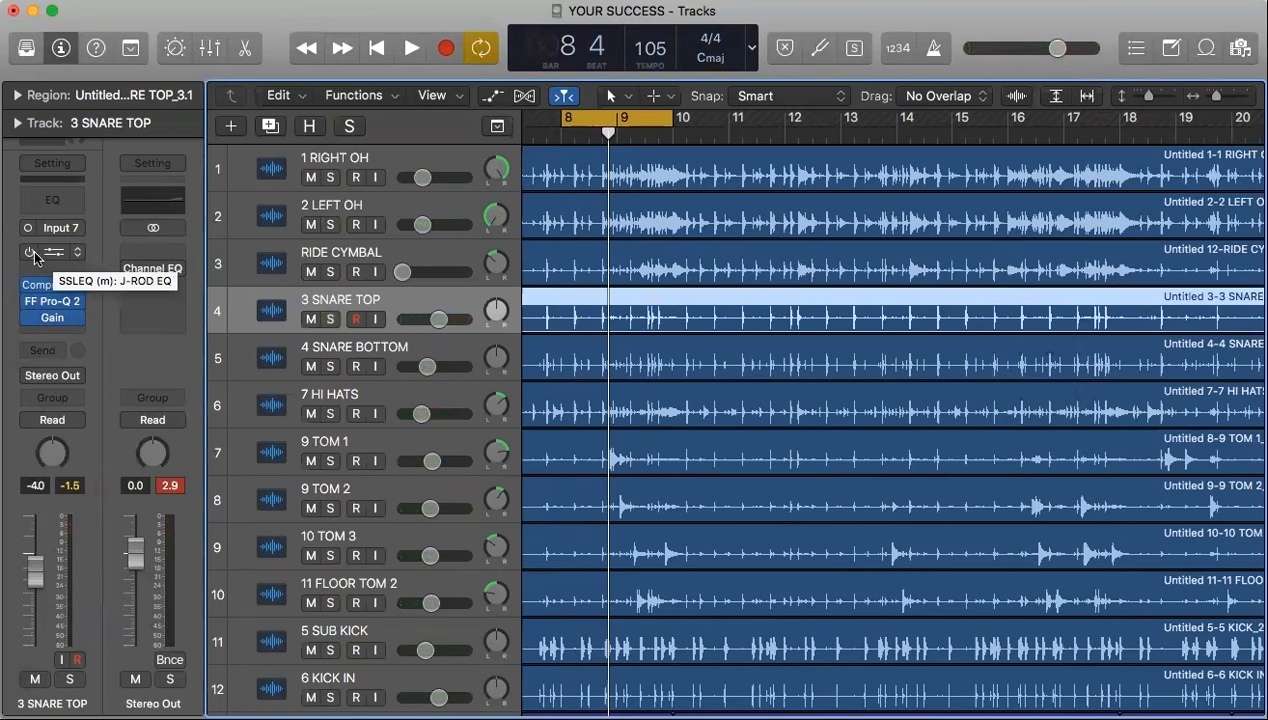
Switch on and open SSLEQ (m) on 3 SNARE TOP and compare its J-ROD EQ setting bypassed and active during loop playback.
key(space)
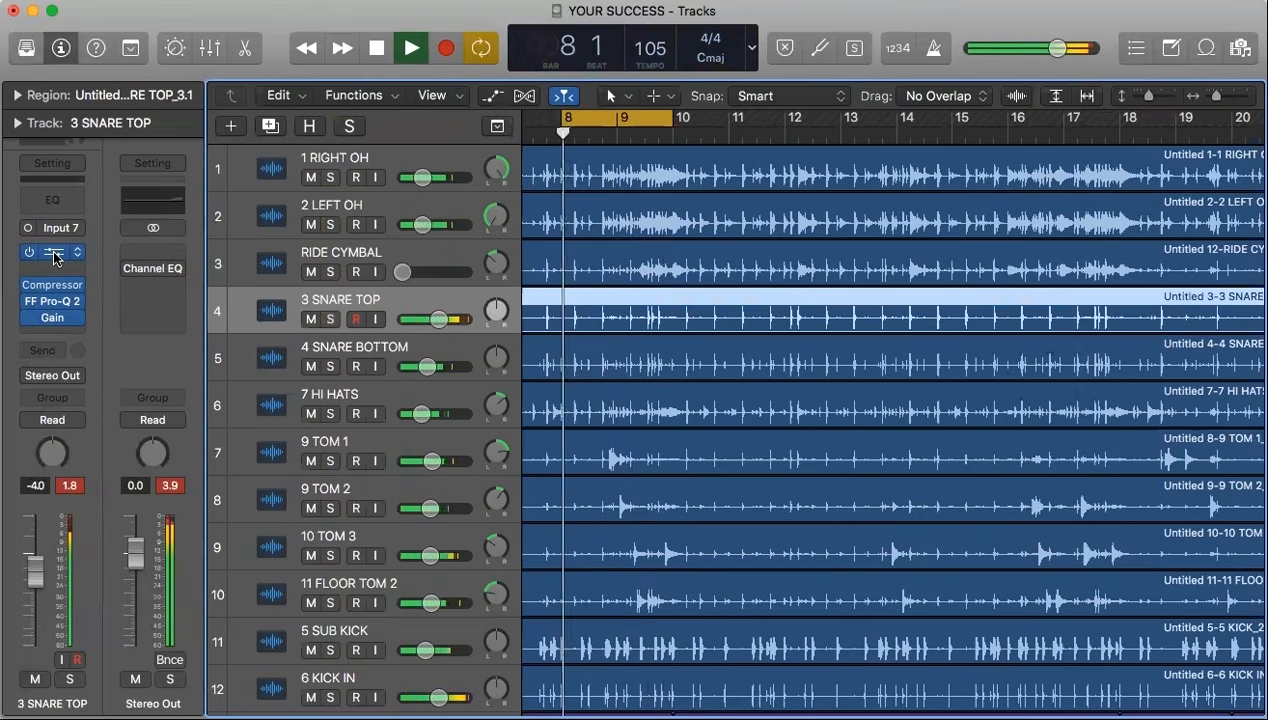
click(55, 254)
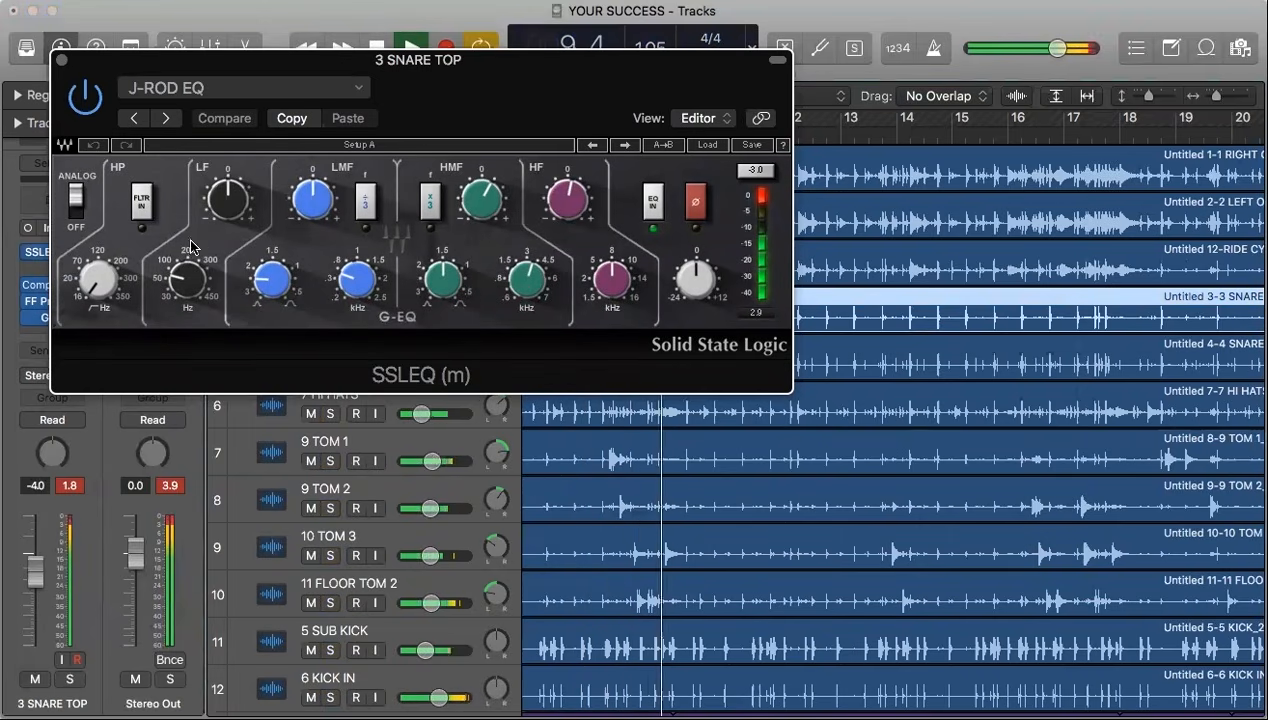
key(space)
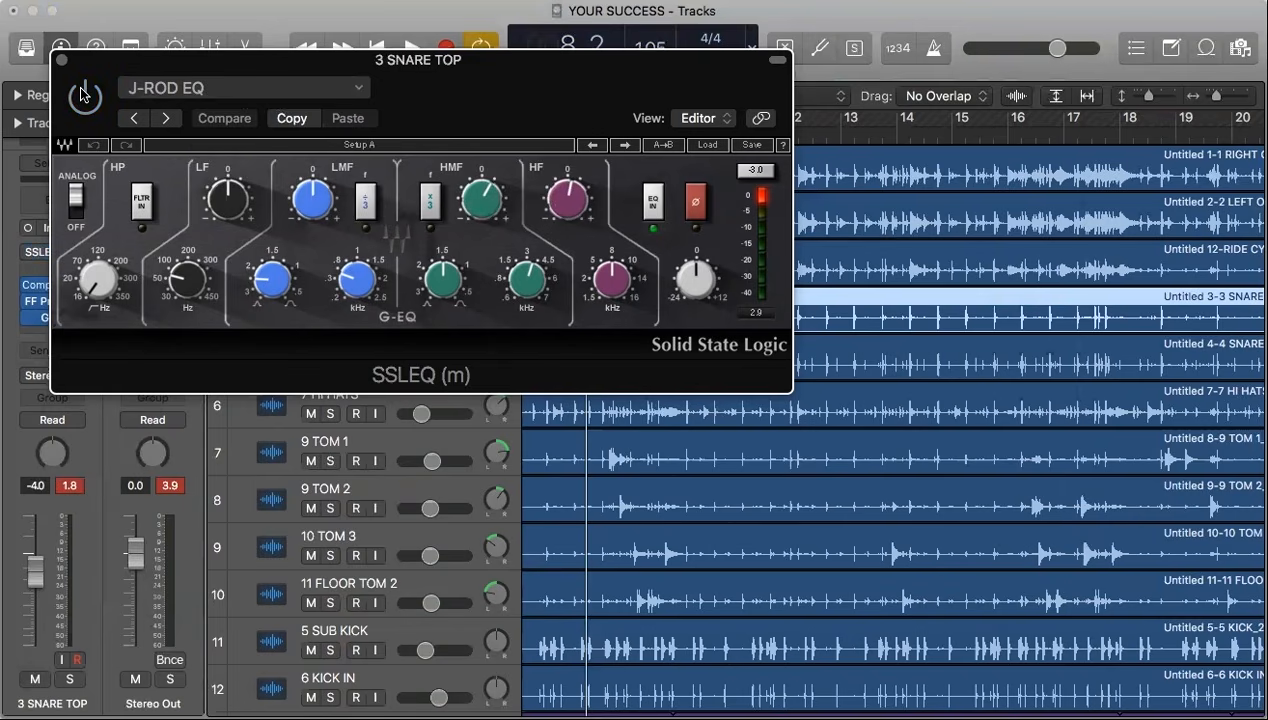
key(space)
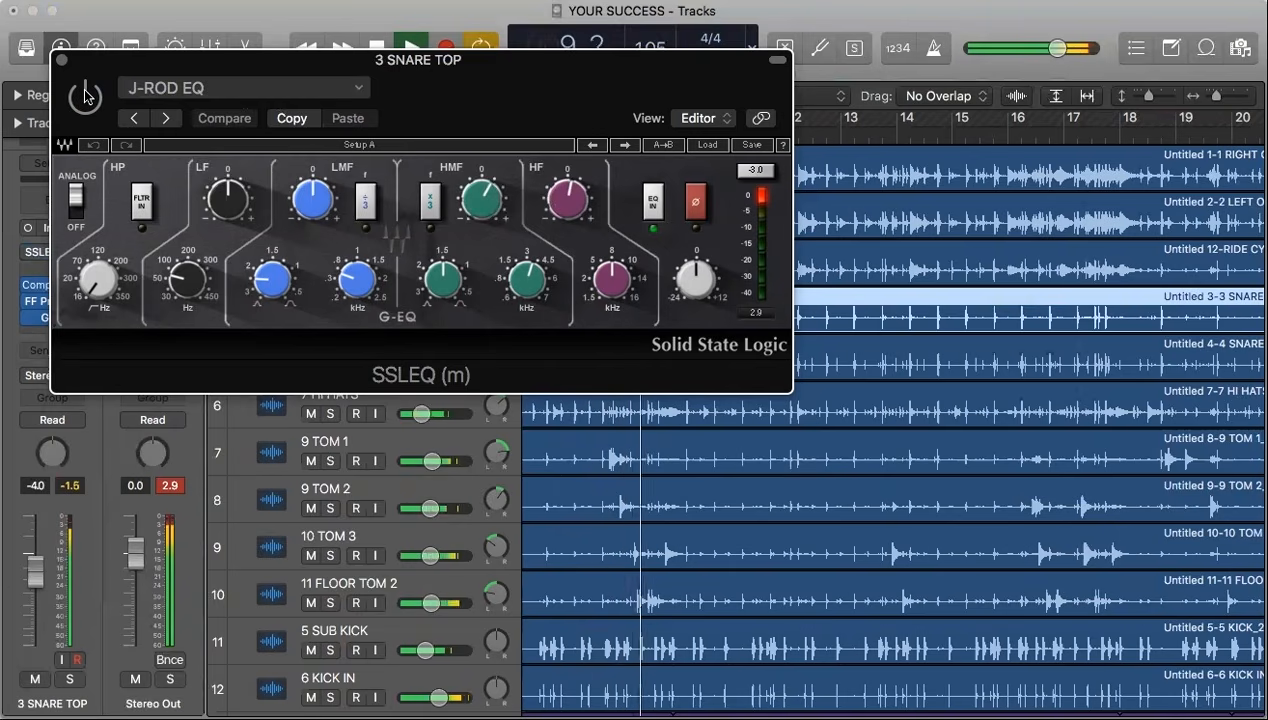
click(85, 95)
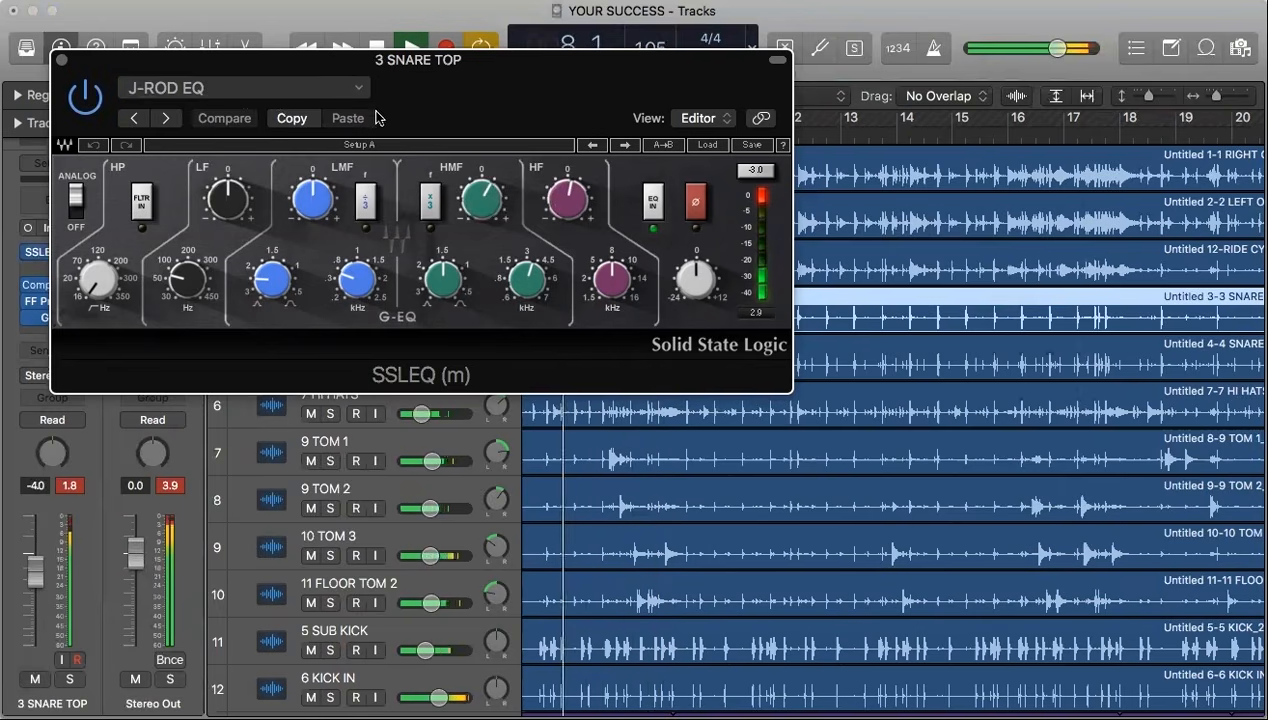
Move the SSLEQ (m) window aside, solo all the drum tracks to audition the snare EQ, and stop playback.
drag(487, 116, 918, 153)
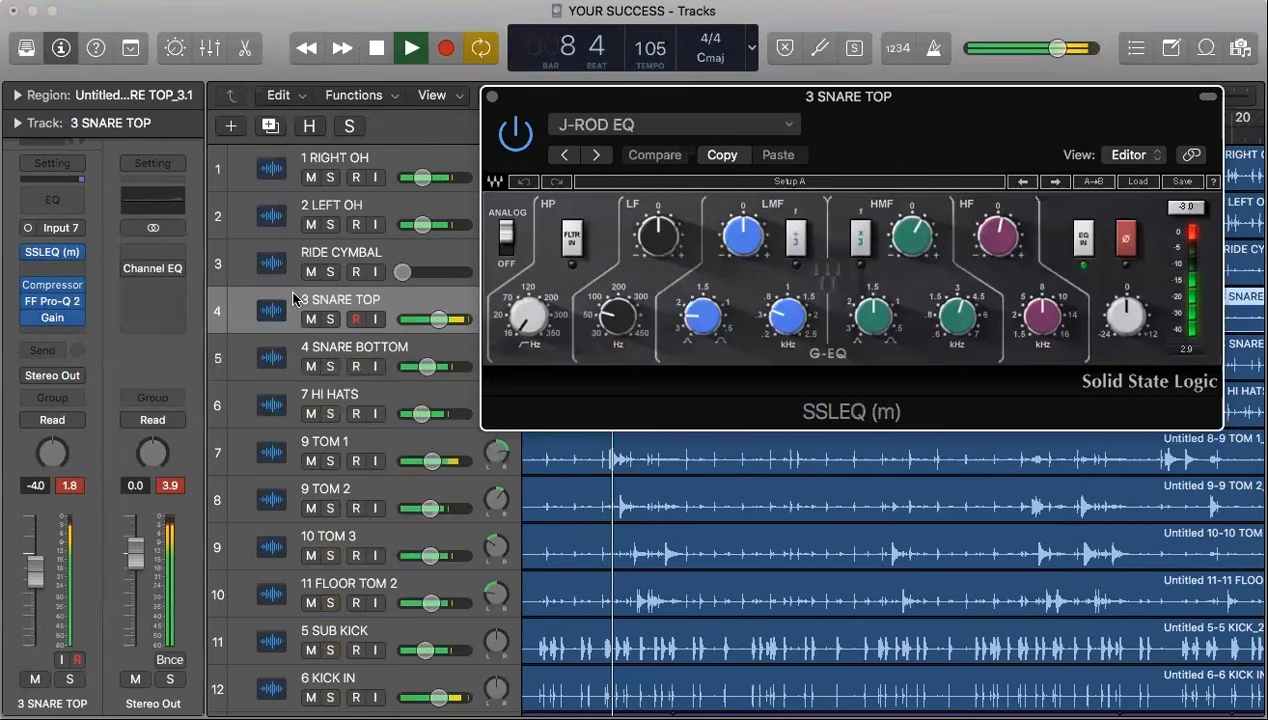
drag(330, 177, 320, 690)
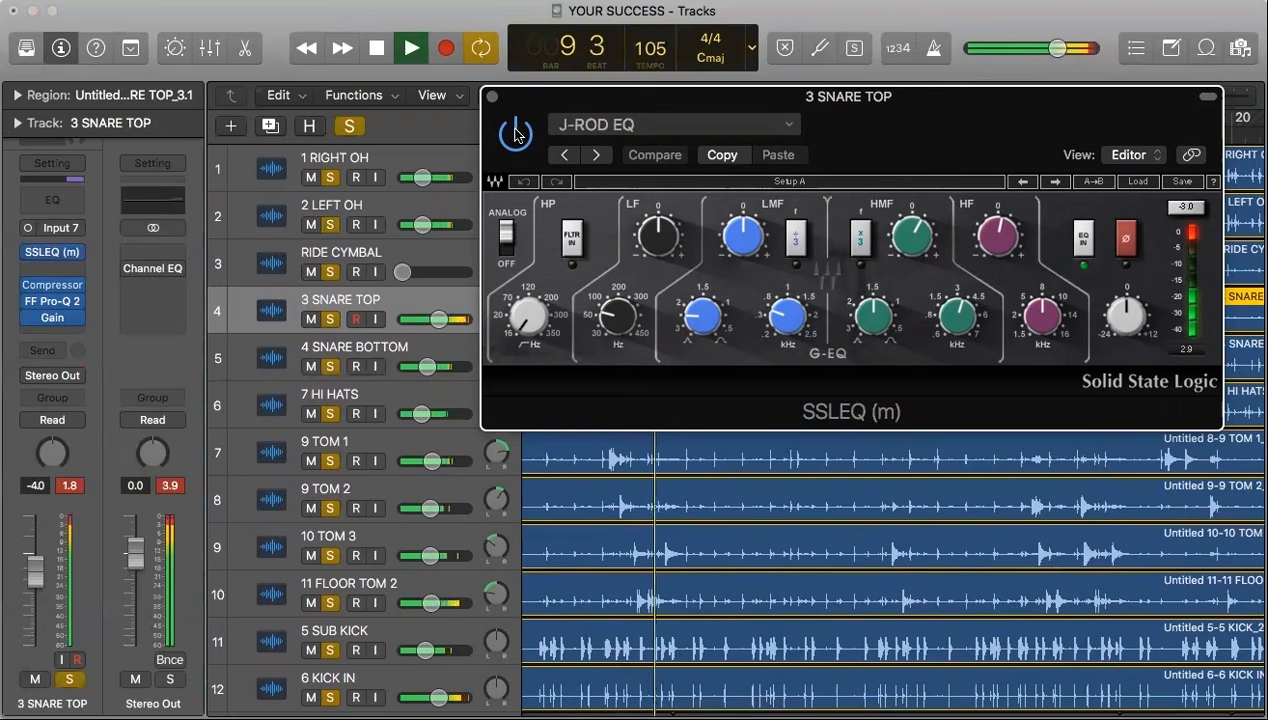
key(space)
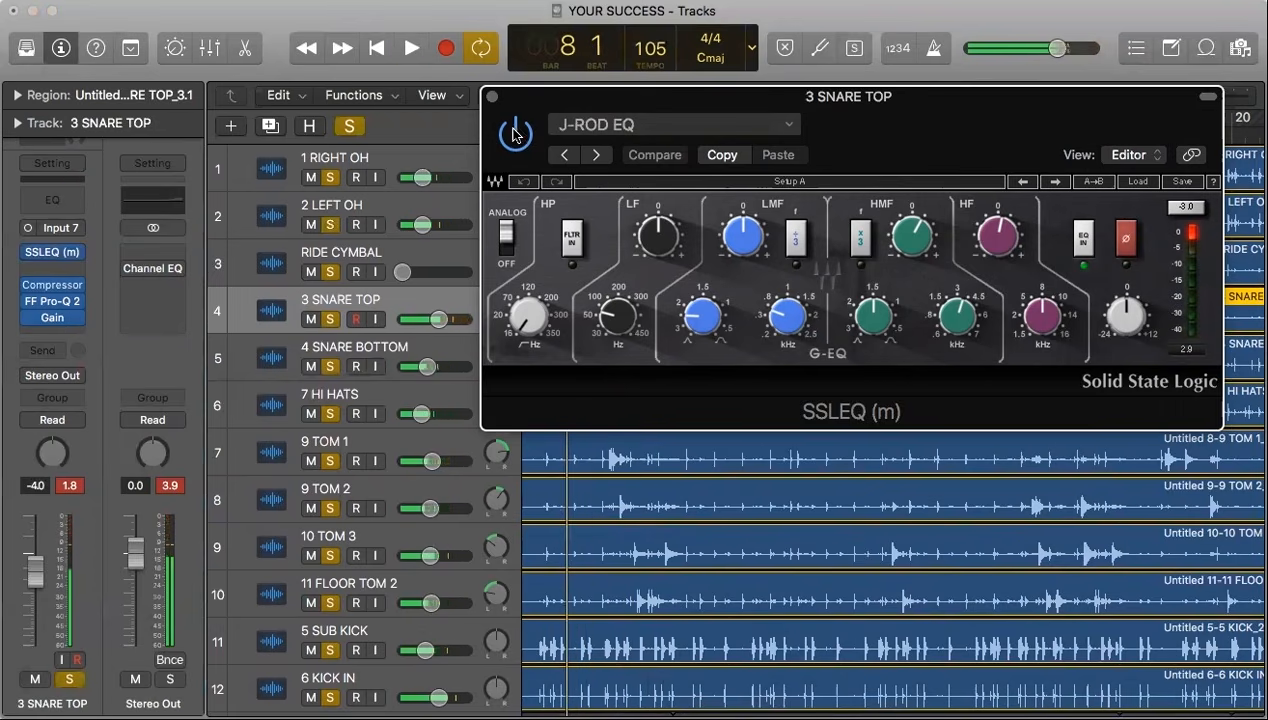
Review the SSLEQ (m) and FF Pro-Q 2 settings on 3 SNARE TOP and close both plug-in windows.
click(492, 97)
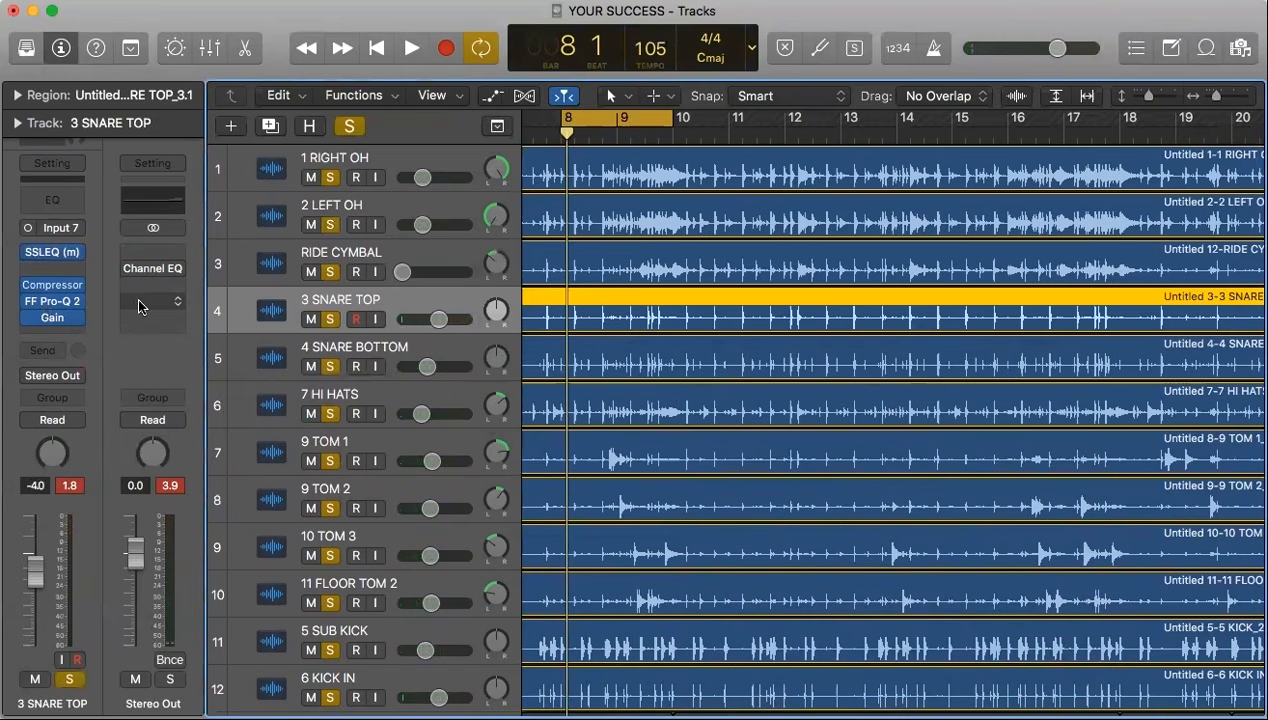
click(49, 255)
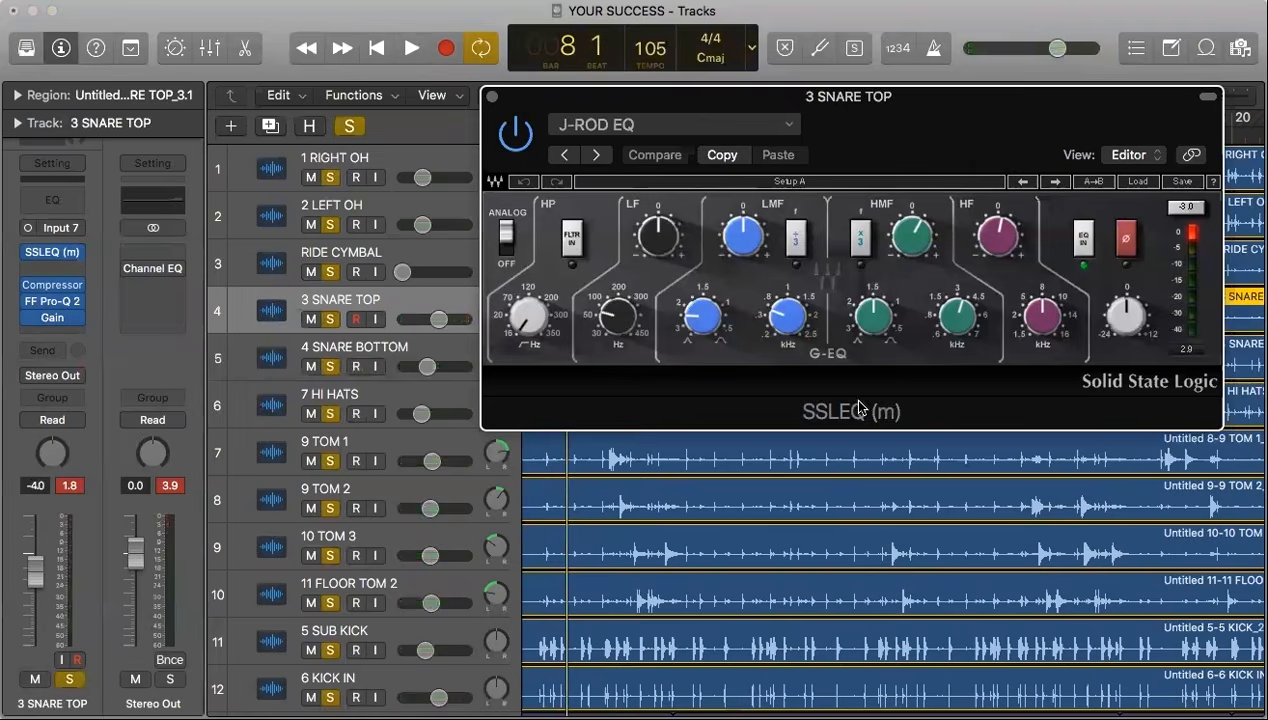
click(492, 98)
click(53, 302)
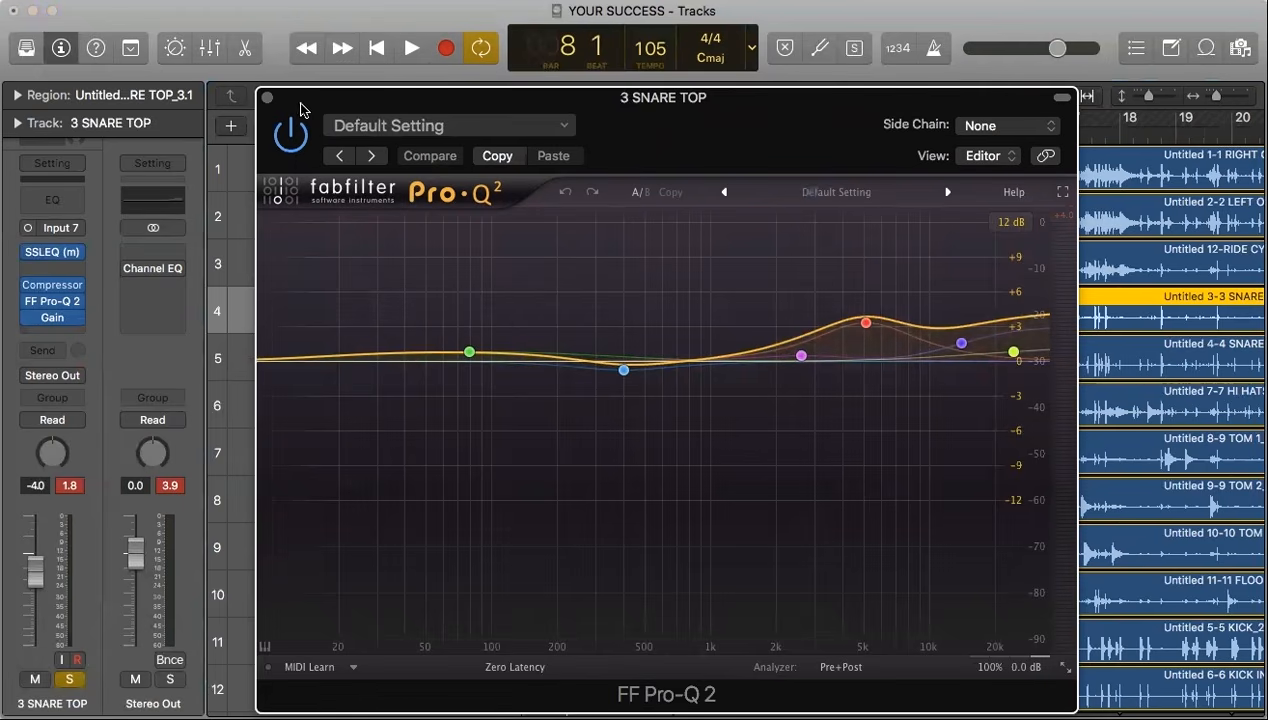
click(267, 98)
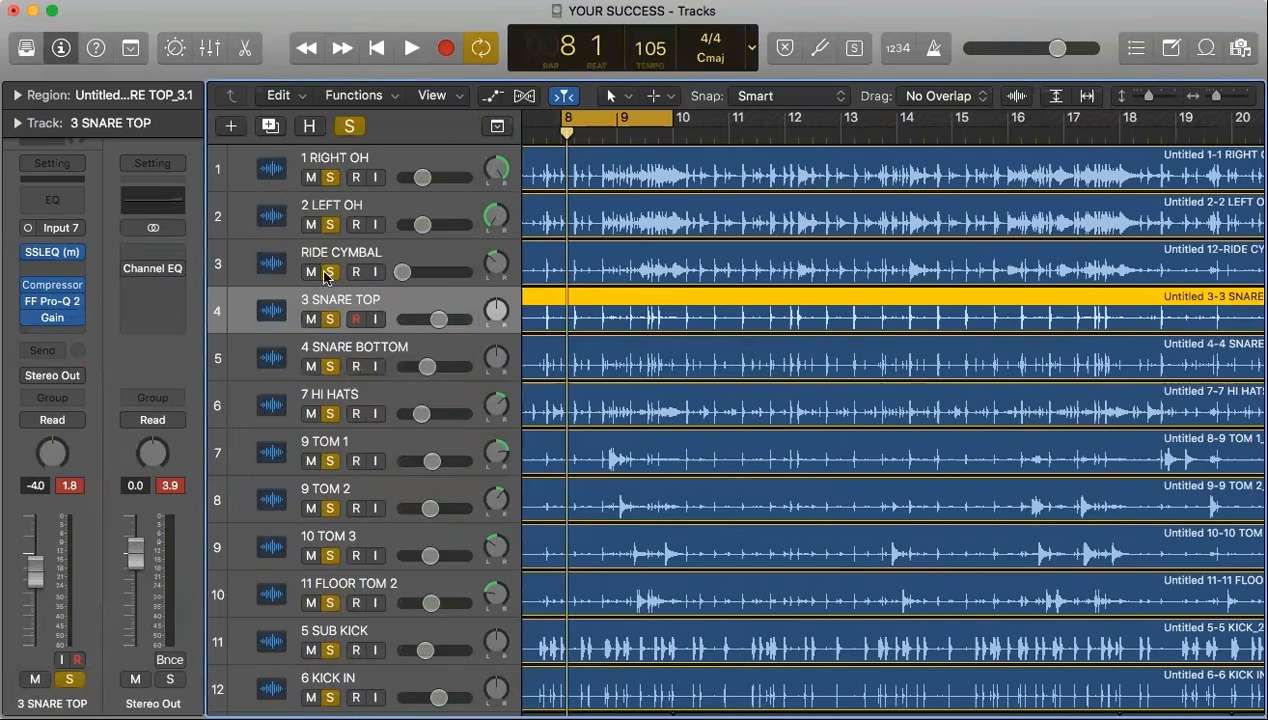
Open the Compressor on 3 SNARE TOP and change the solos to only 3 SNARE TOP and 4 SNARE BOTTOM.
click(55, 287)
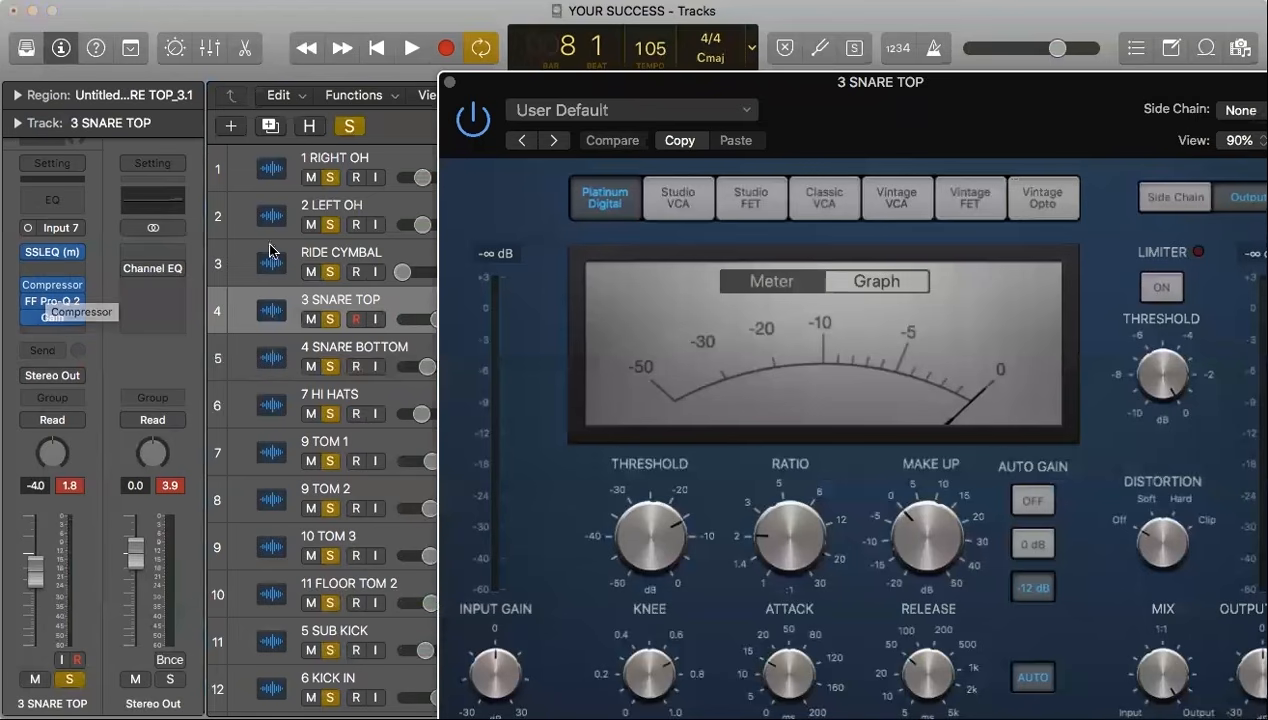
click(349, 125)
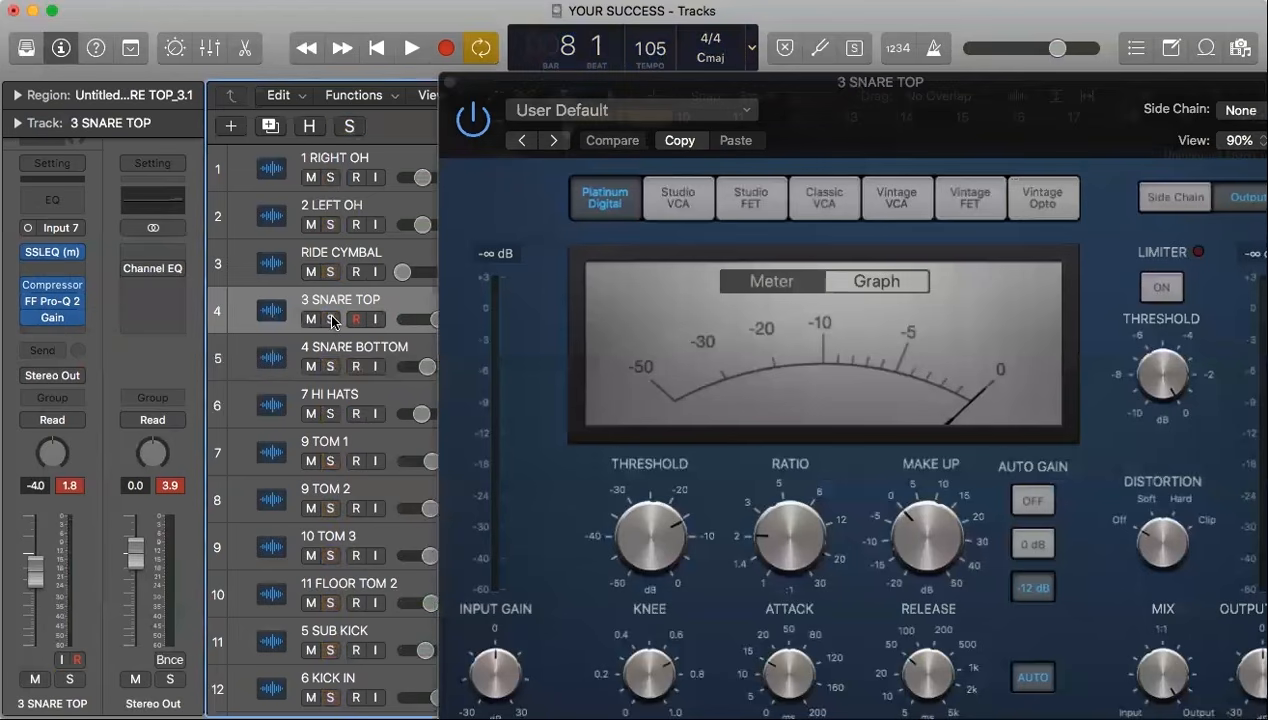
drag(331, 319, 333, 355)
drag(762, 119, 477, 49)
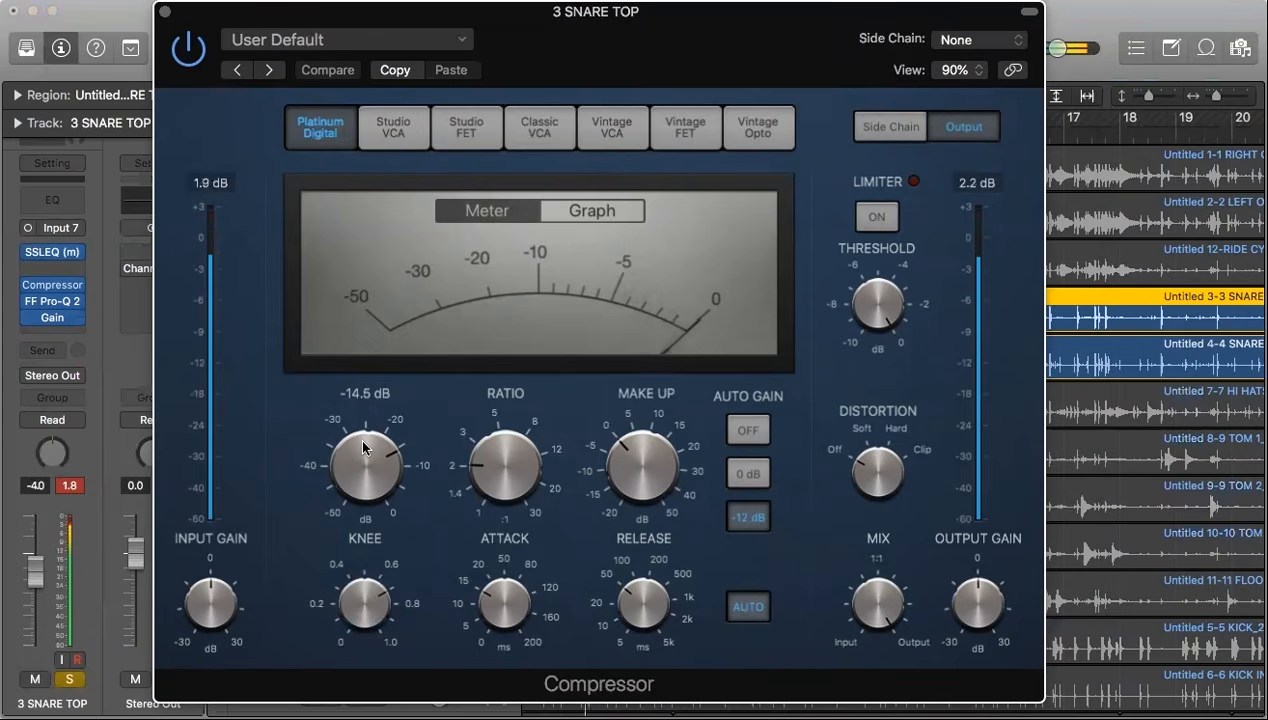
Try the snare top Compressor's threshold at -50 dB, listen to it with the solos cleared, and raise the threshold again.
drag(363, 447, 343, 630)
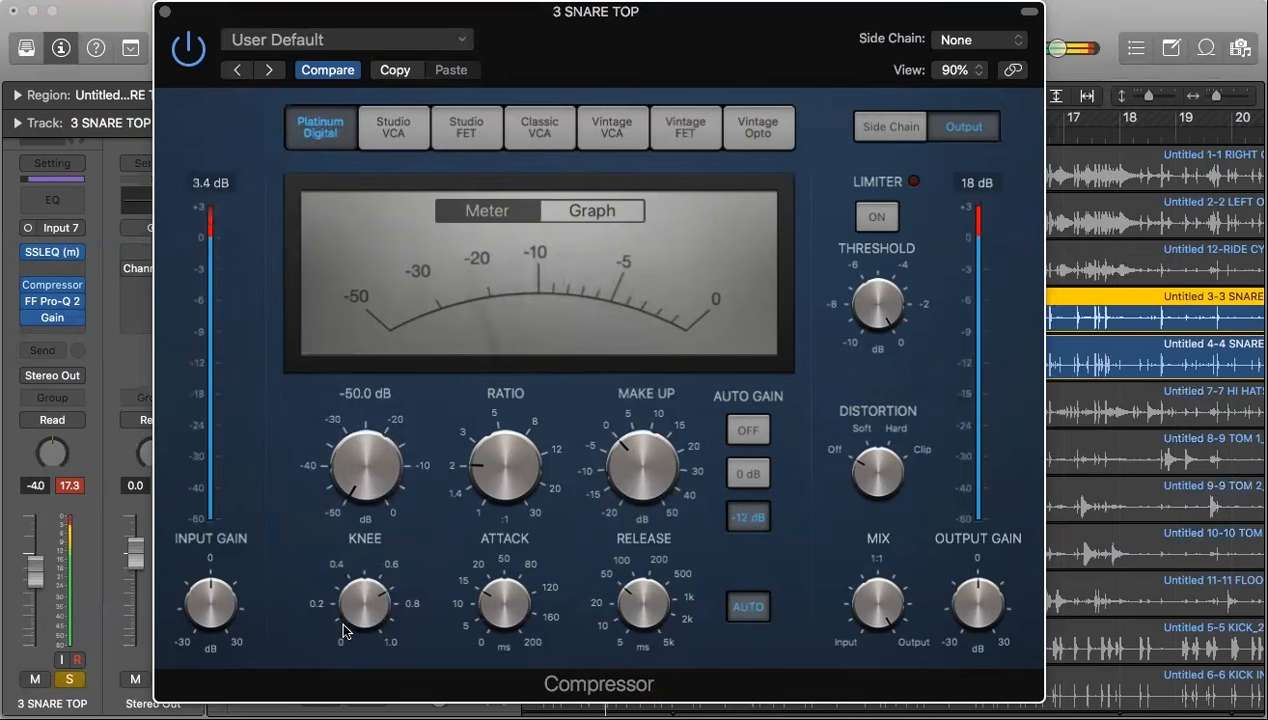
drag(210, 76, 580, 76)
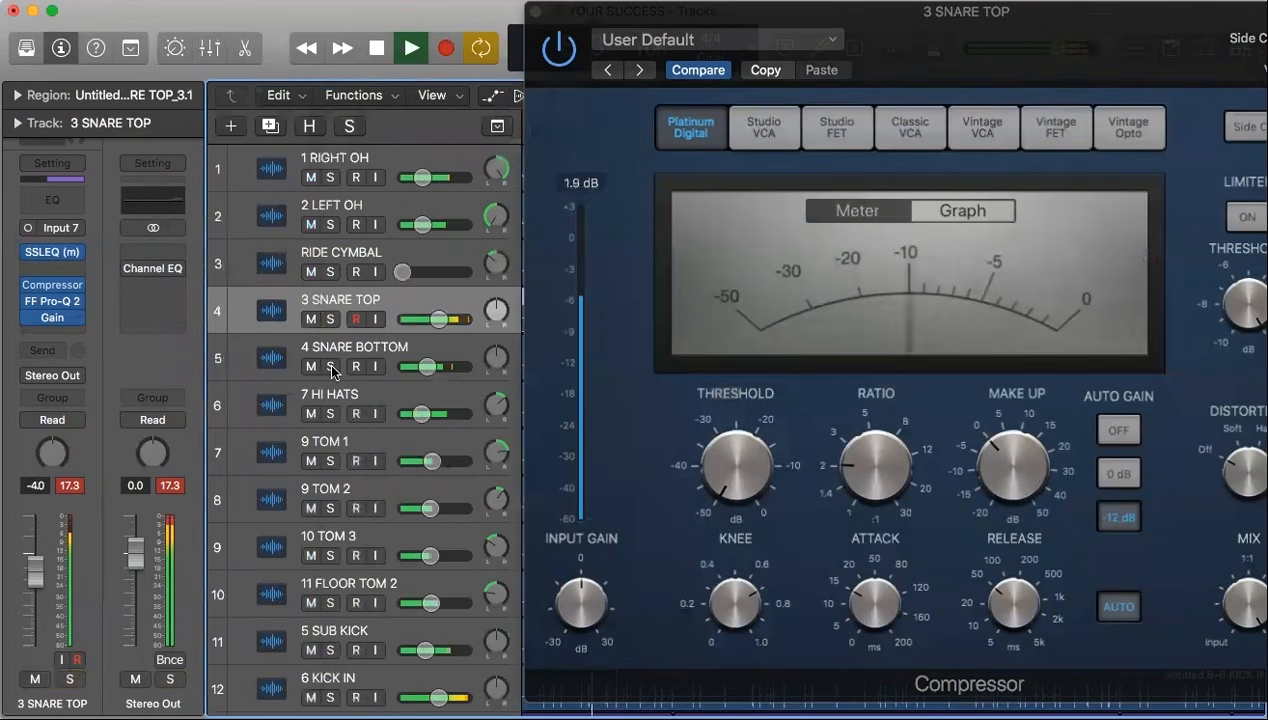
mouse_move(706, 461)
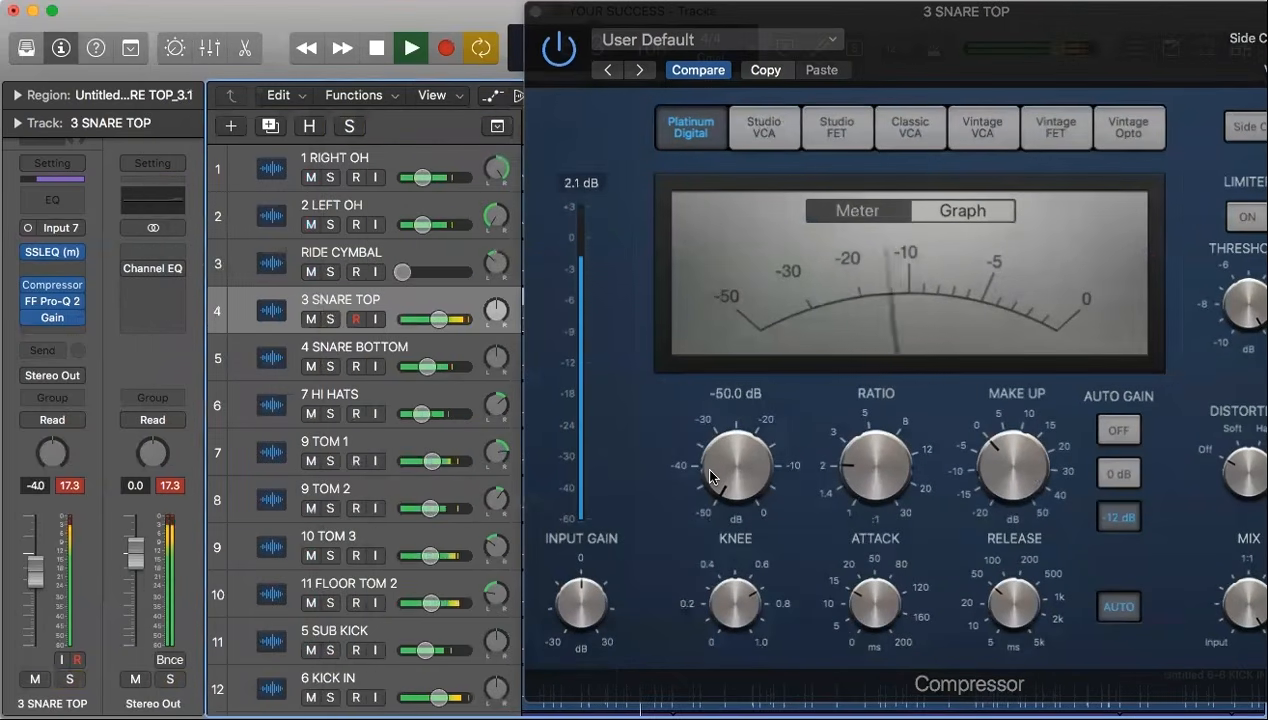
drag(709, 472, 715, 294)
Audition the compressor threshold with only 3 SNARE TOP and 4 SNARE BOTTOM soloed, then clear the solos and close the Compressor window.
click(329, 319)
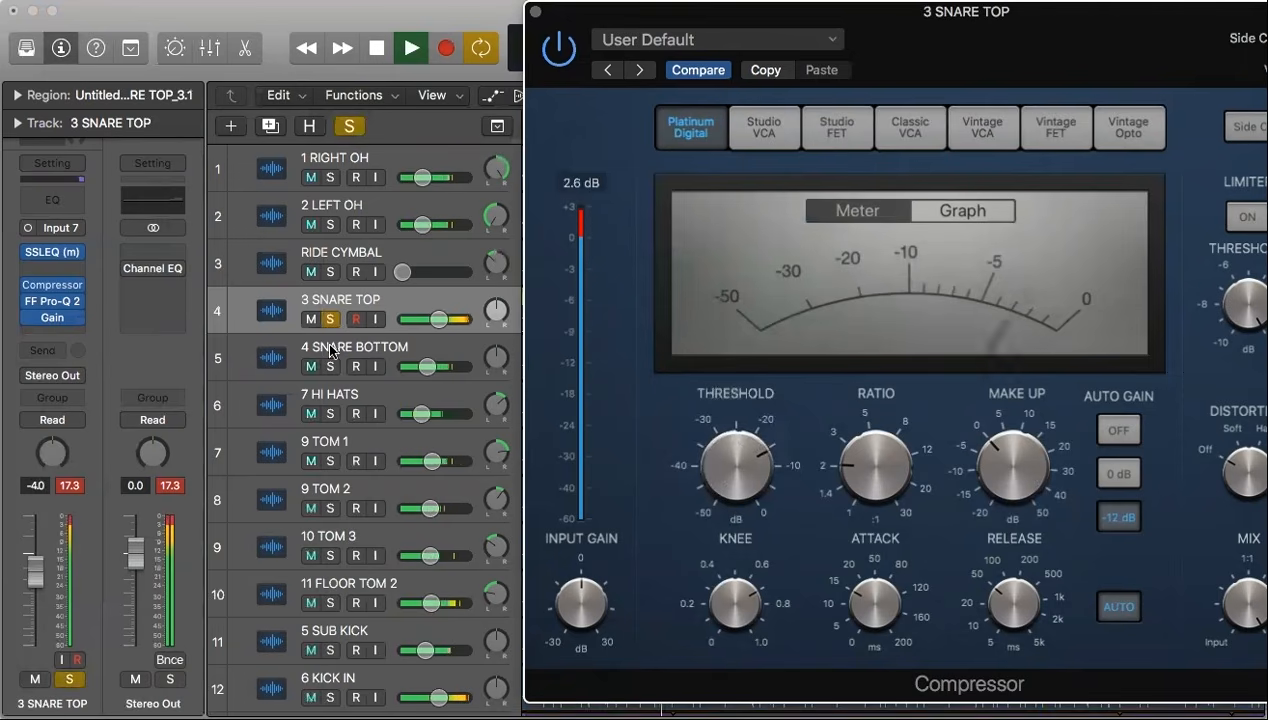
click(329, 366)
drag(724, 458, 714, 488)
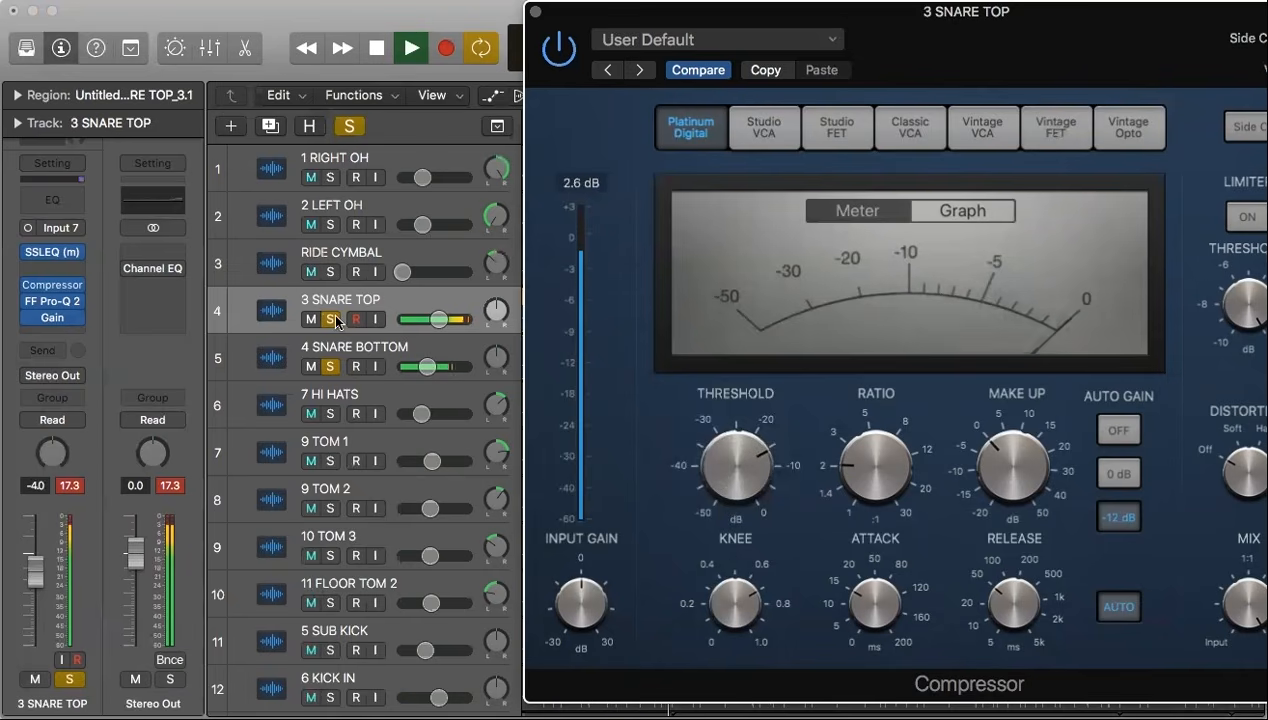
click(336, 320)
click(330, 364)
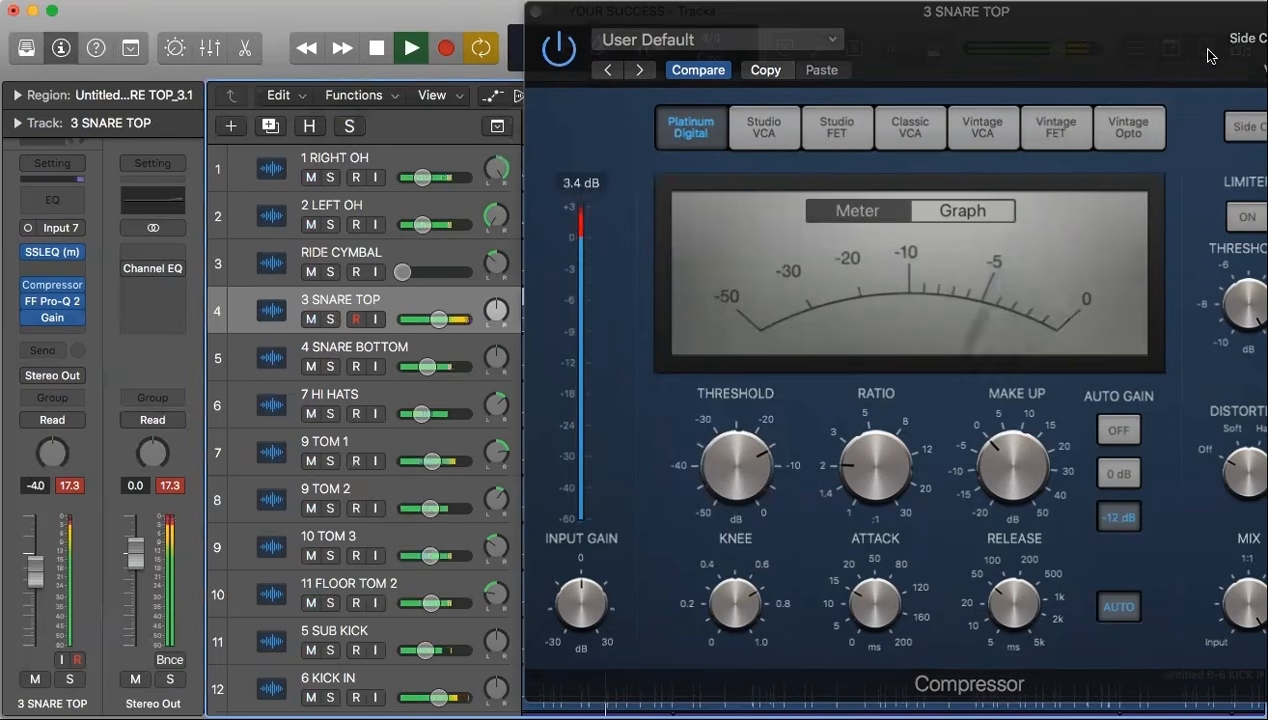
drag(1175, 37, 795, 22)
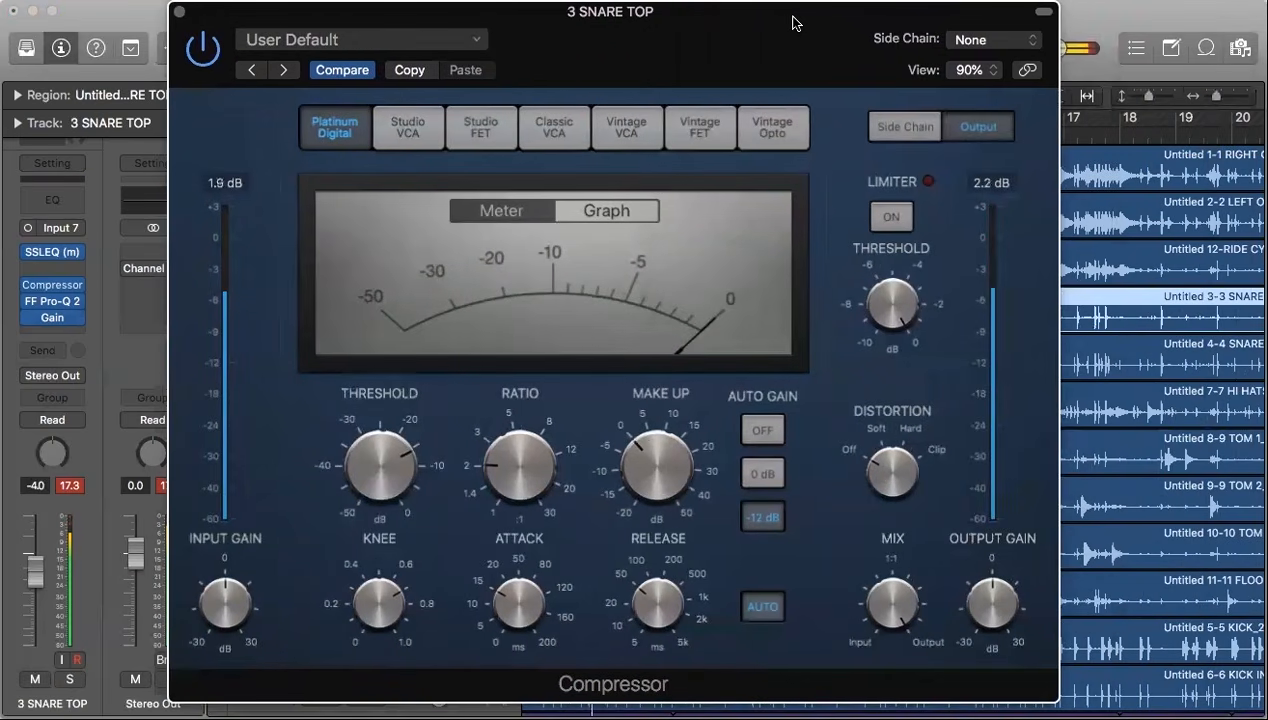
click(179, 12)
Select the 4 SNARE BOTTOM track and solo it during loop playback over bars 8 and 9.
click(370, 353)
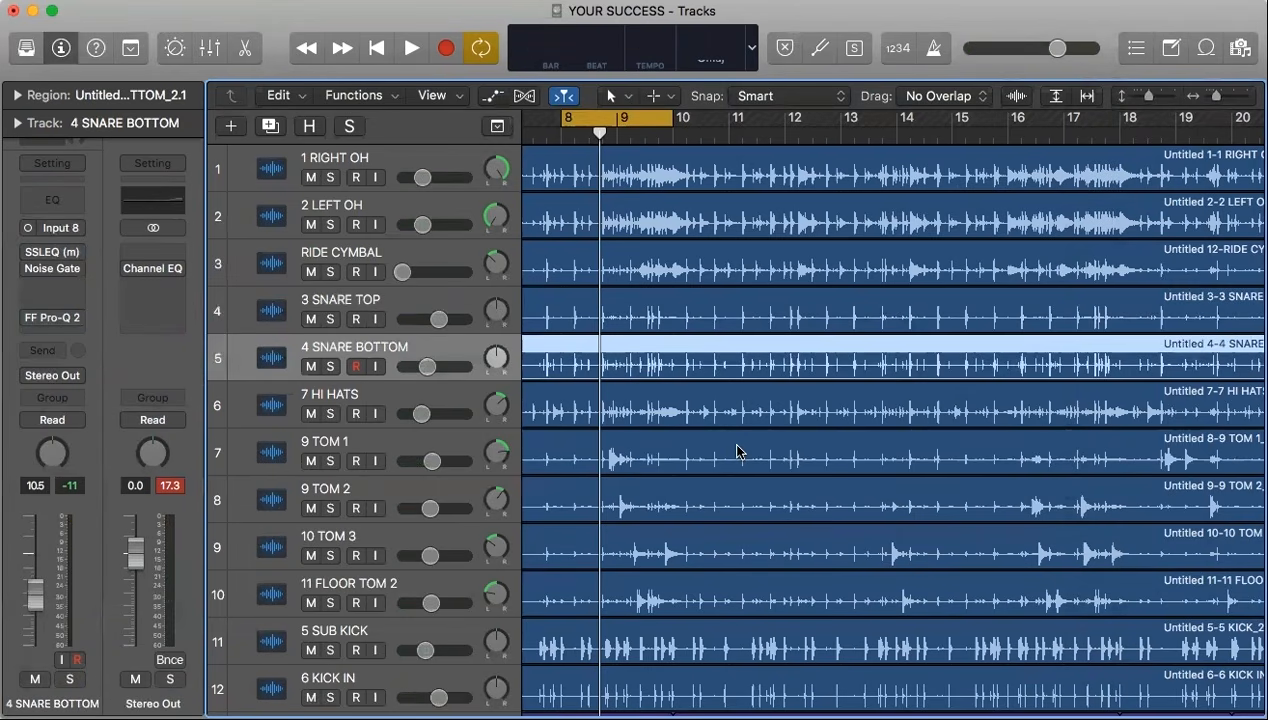
key(space)
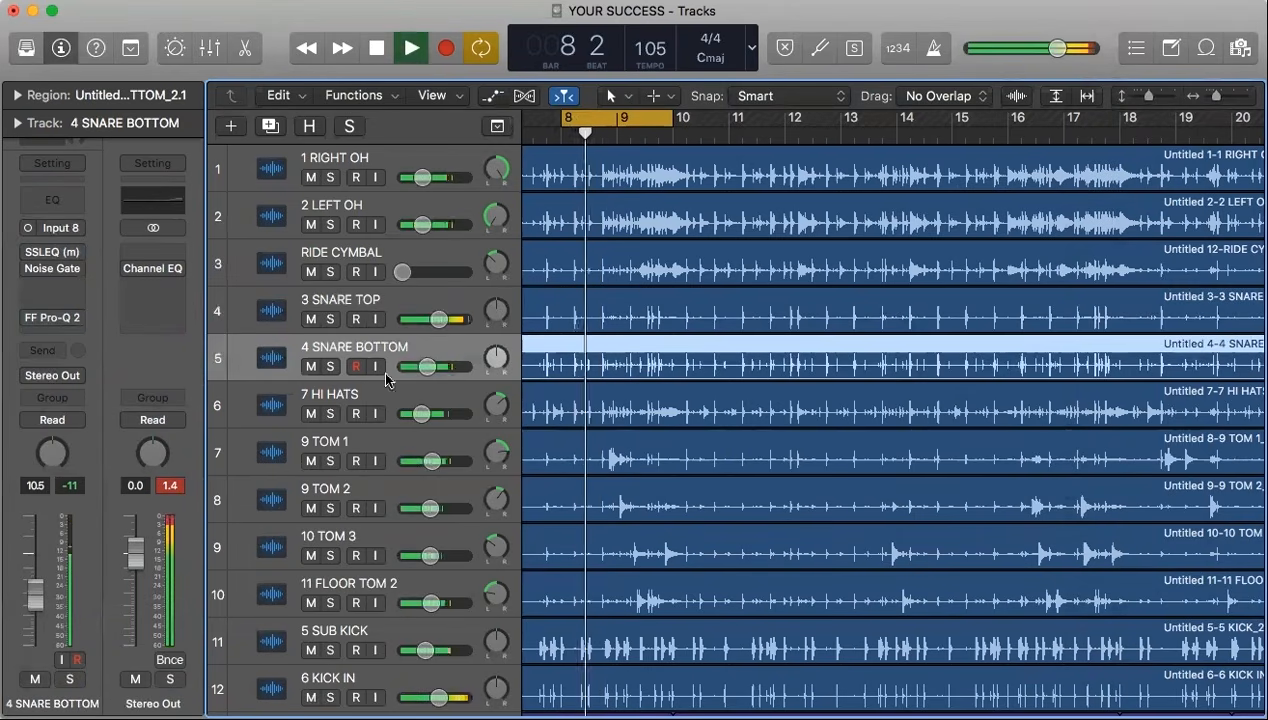
click(331, 367)
key(space)
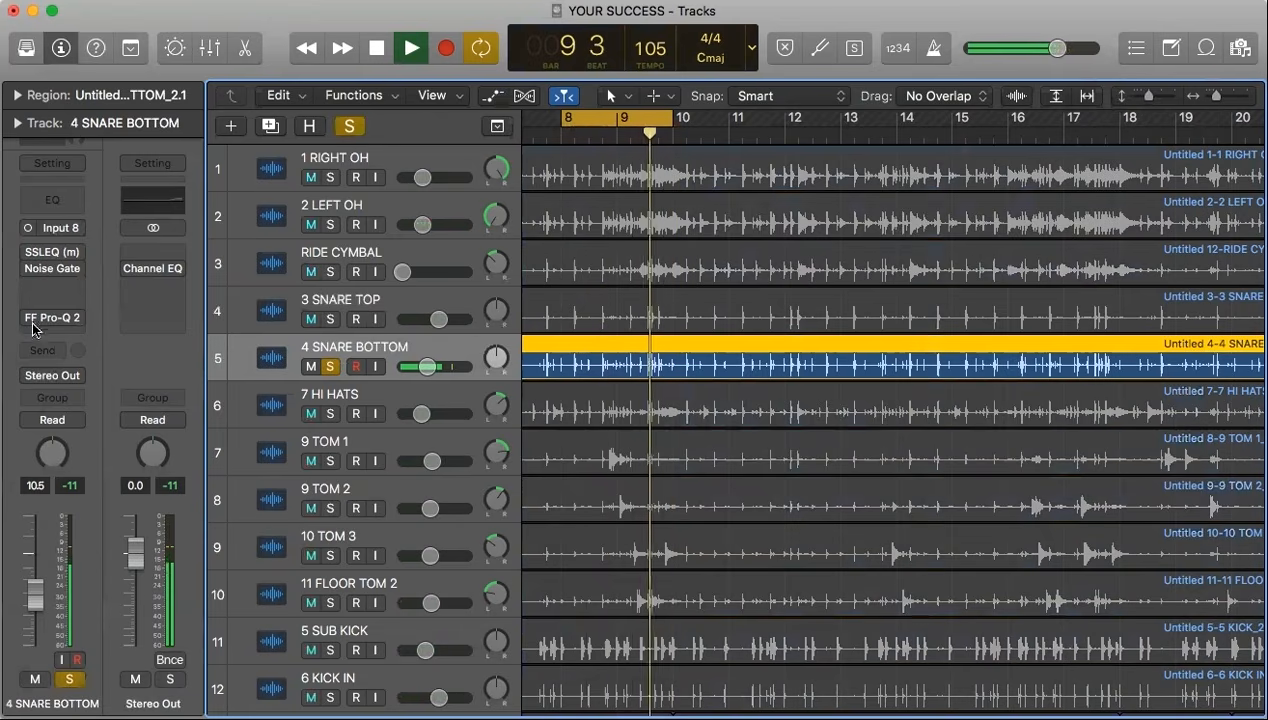
Stop playback and open the Noise Gate on the 4 SNARE BOTTOM channel strip.
key(space)
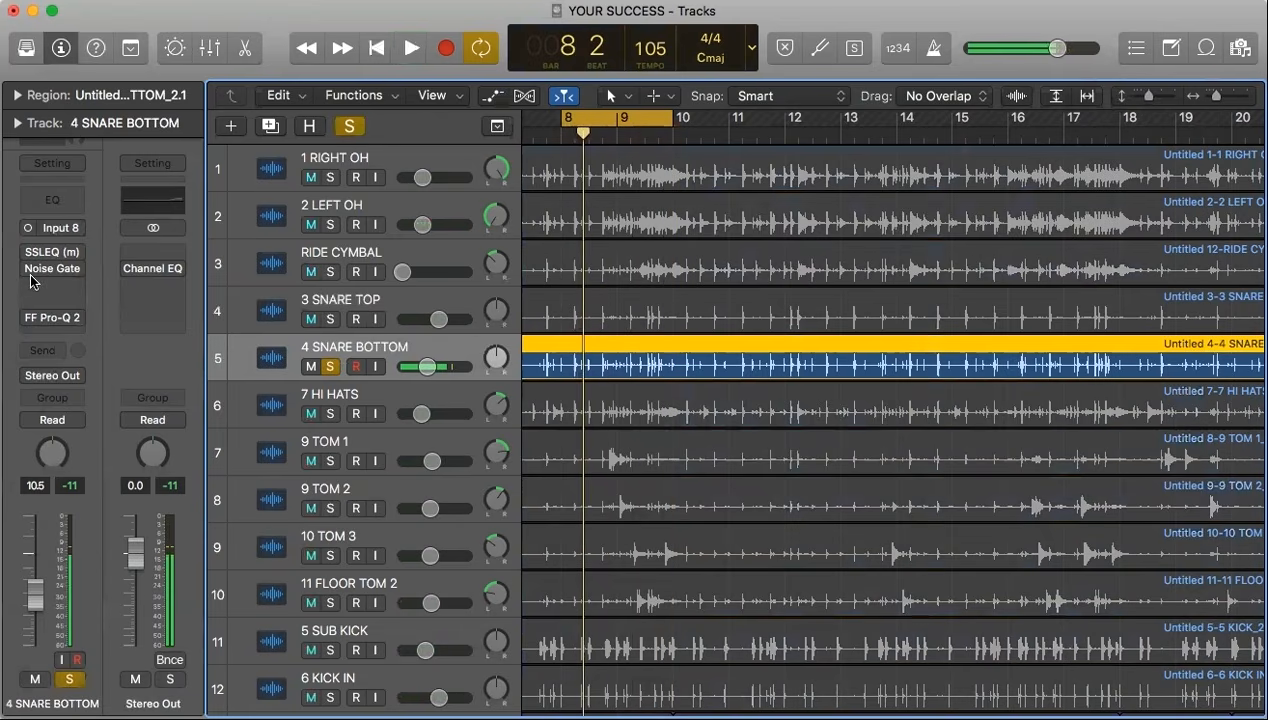
mouse_move(28, 277)
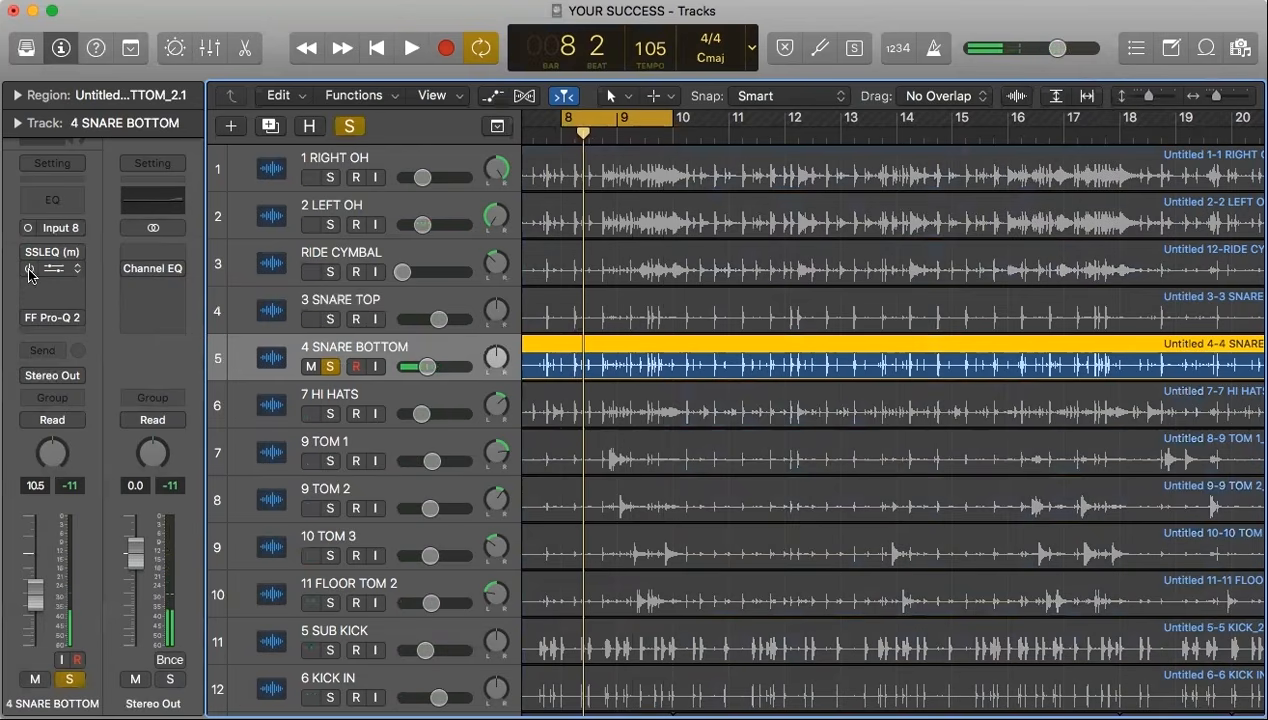
click(30, 268)
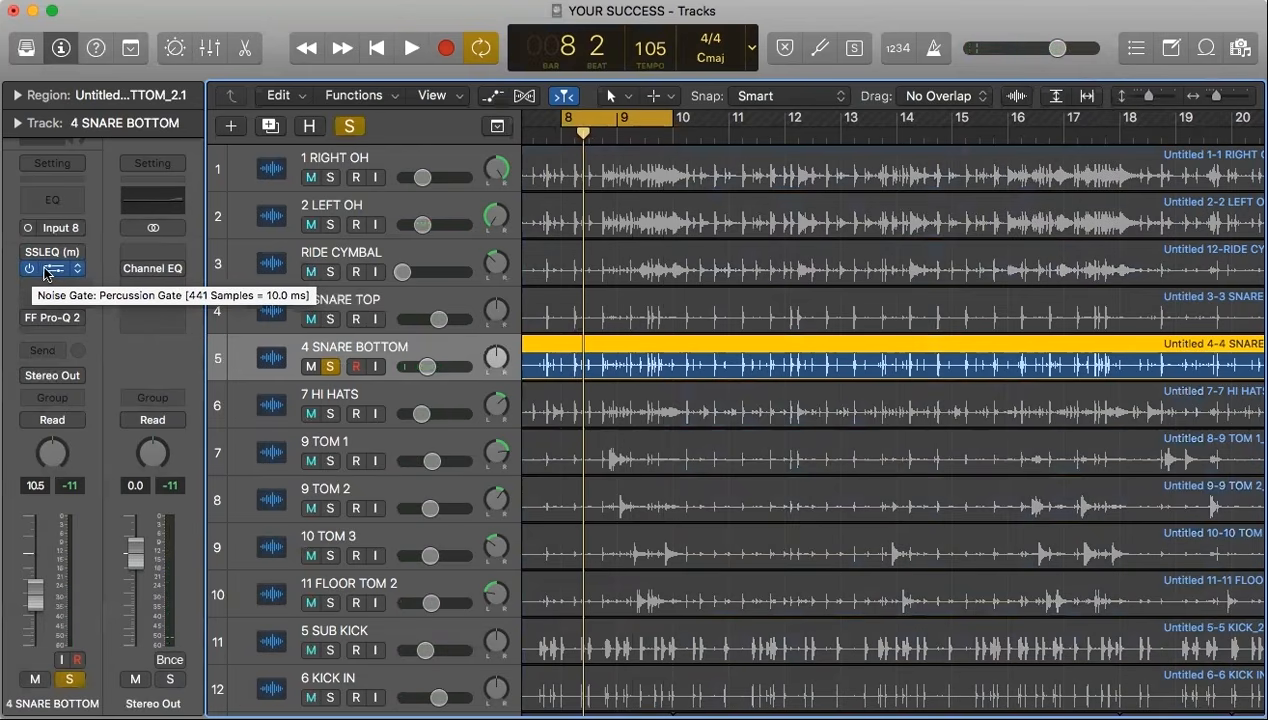
click(54, 270)
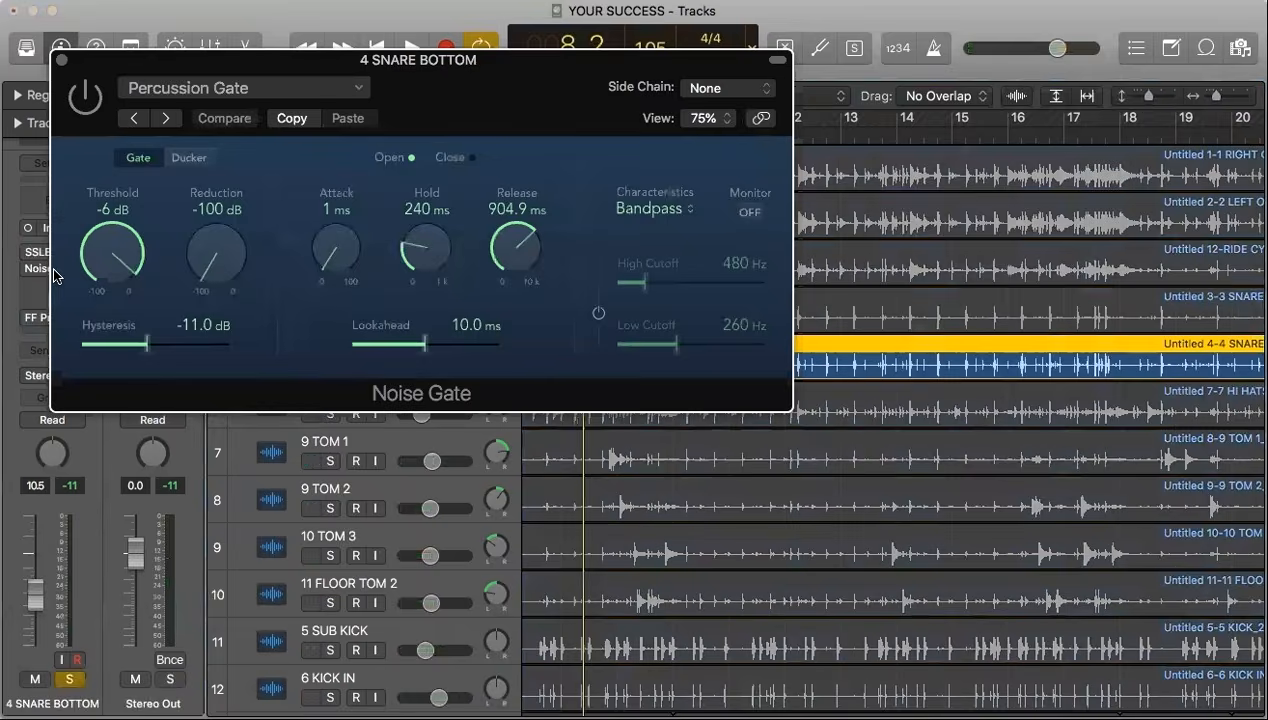
drag(425, 102, 543, 150)
Look up the mono Noise Gate among the Dynamics plug-ins for an empty insert slot, without inserting another one.
click(60, 285)
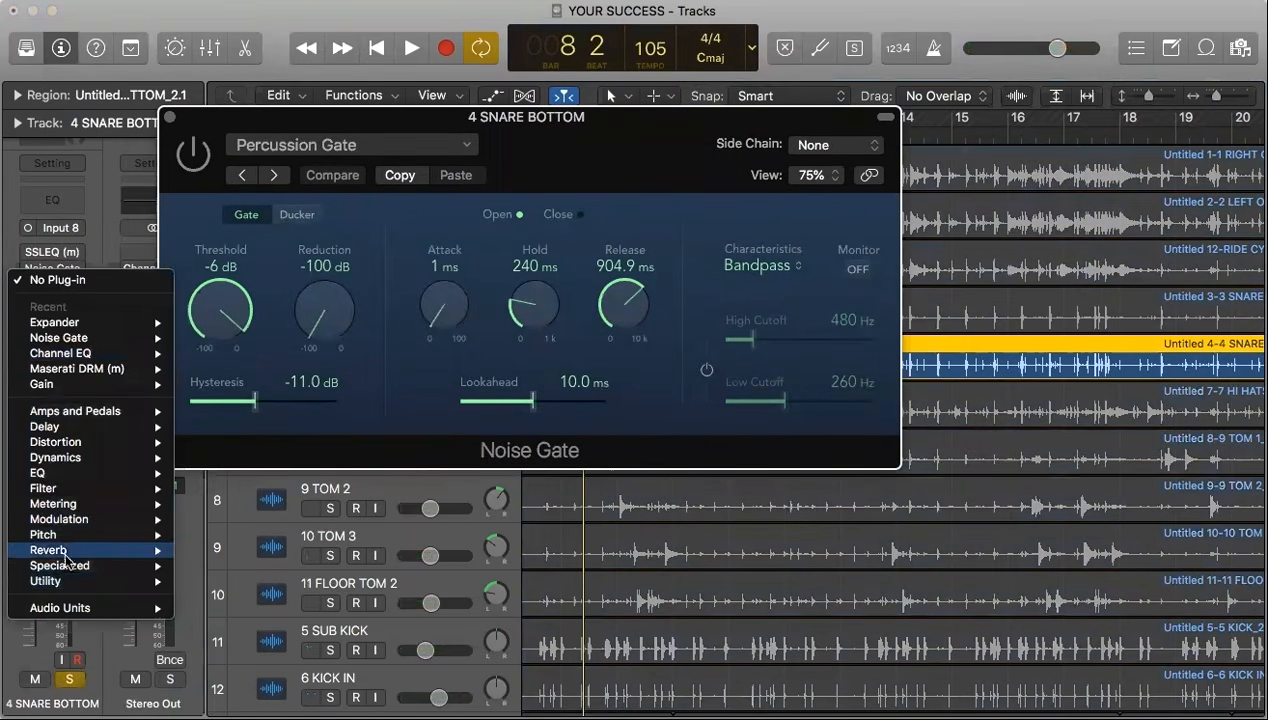
mouse_move(72, 505)
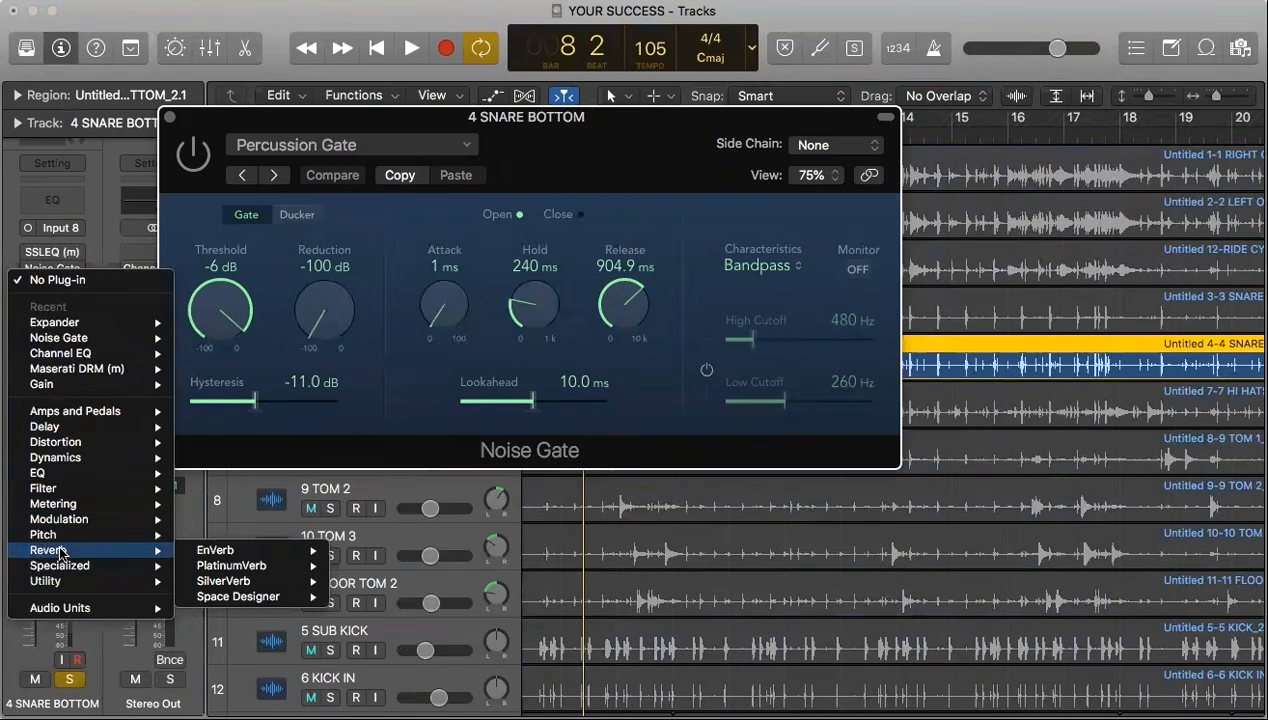
mouse_move(59, 569)
mouse_move(85, 460)
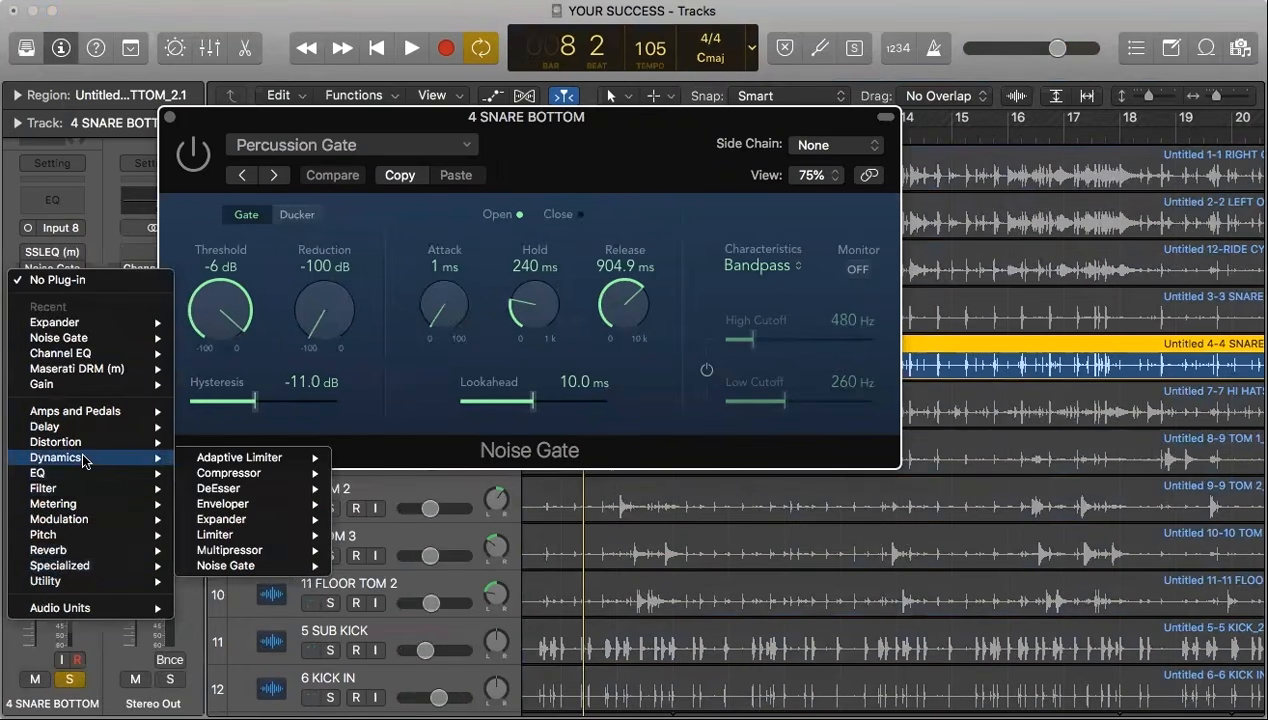
mouse_move(247, 570)
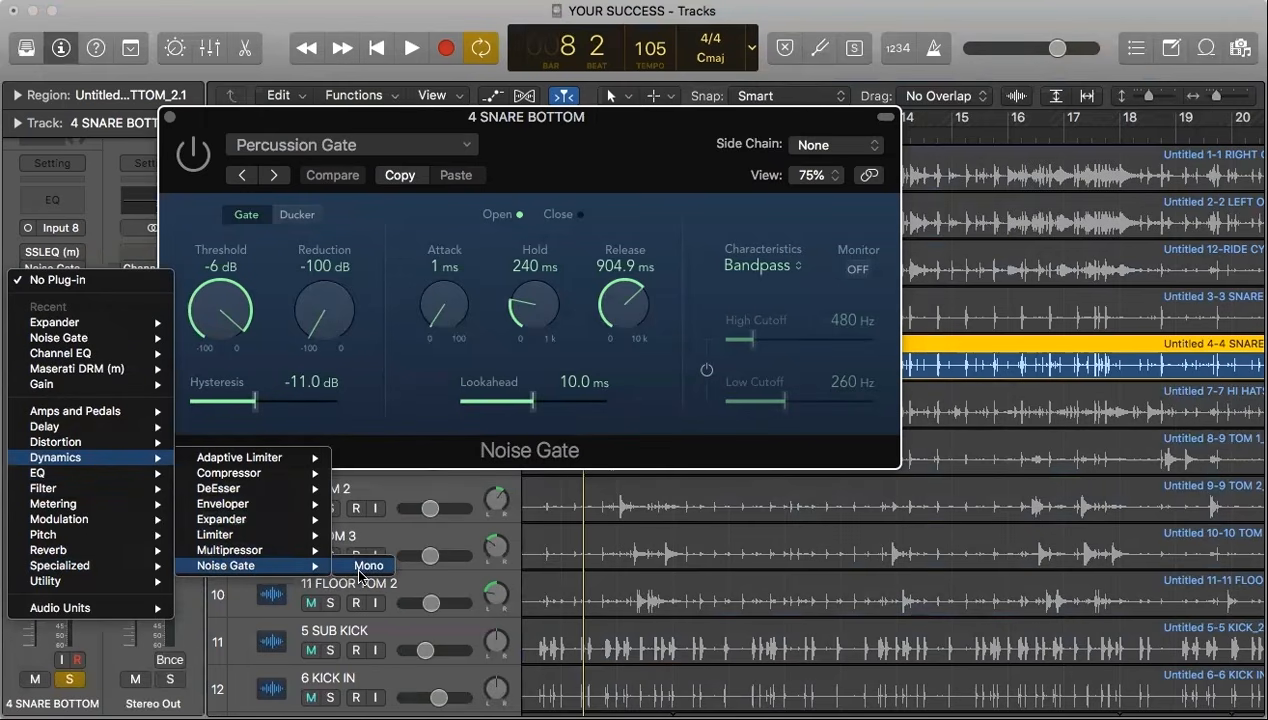
click(555, 176)
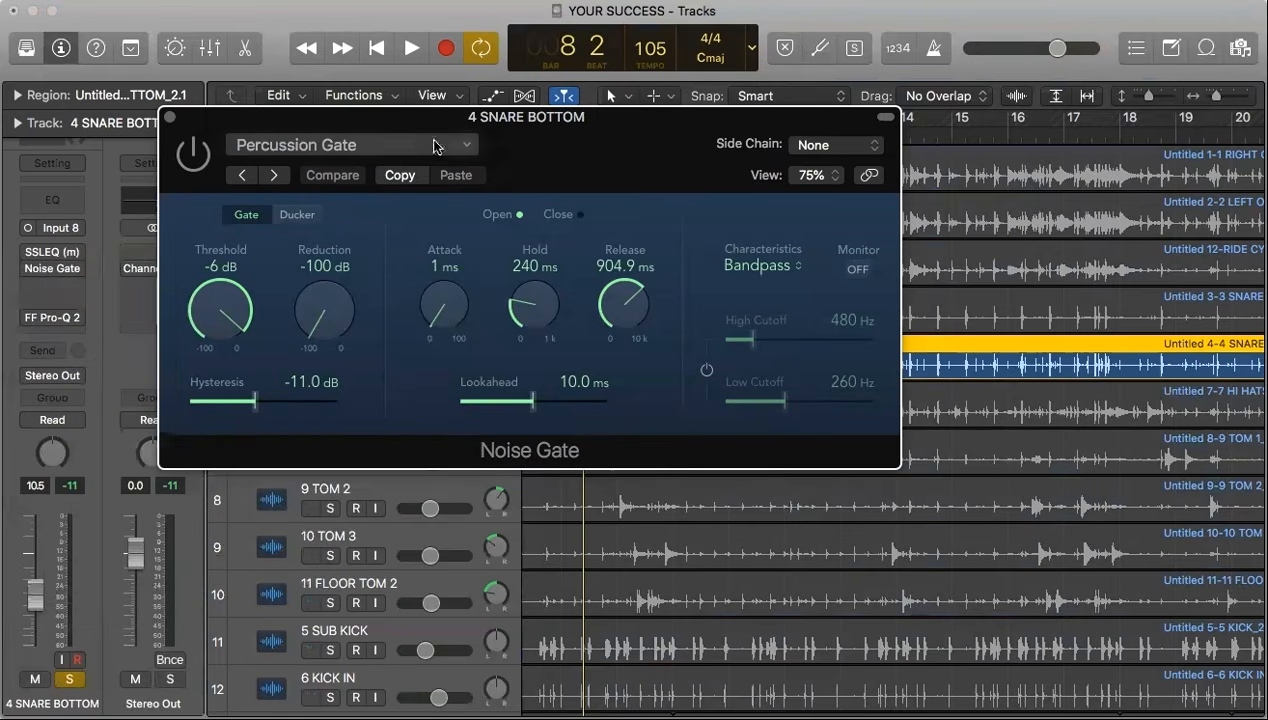
Reload the Percussion Gate preset in the snare bottom's Noise Gate.
click(430, 145)
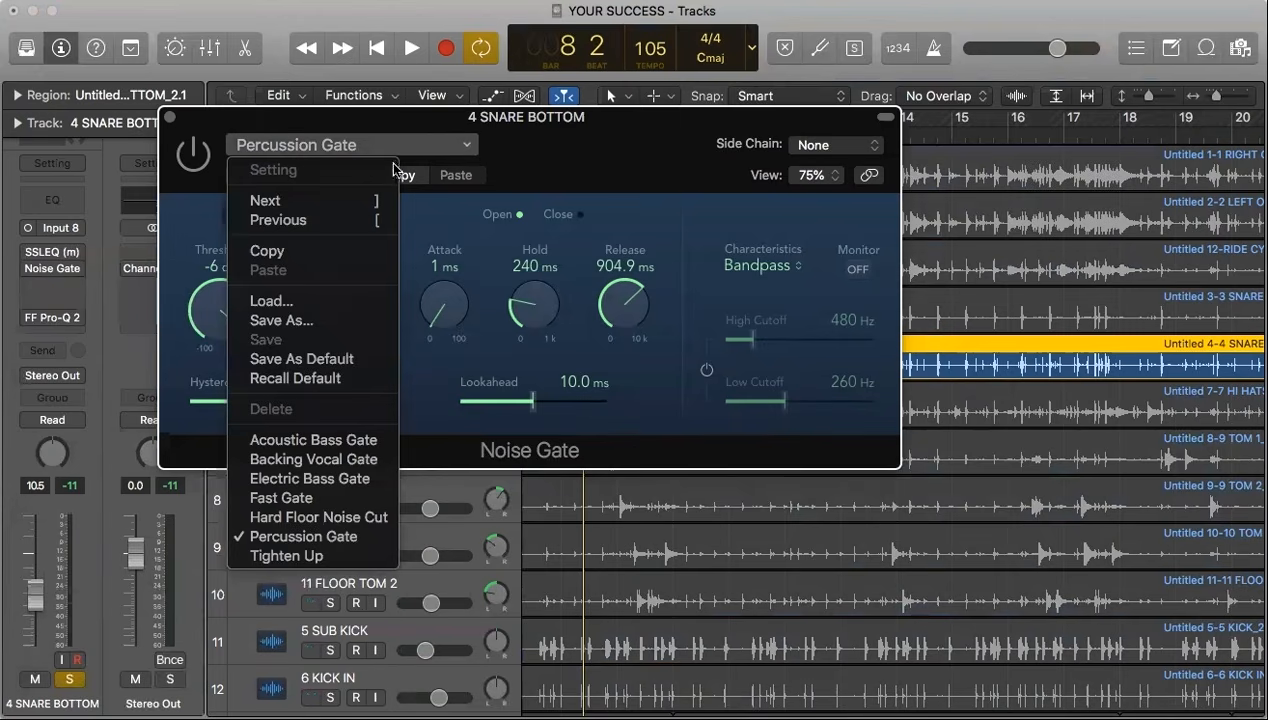
click(278, 539)
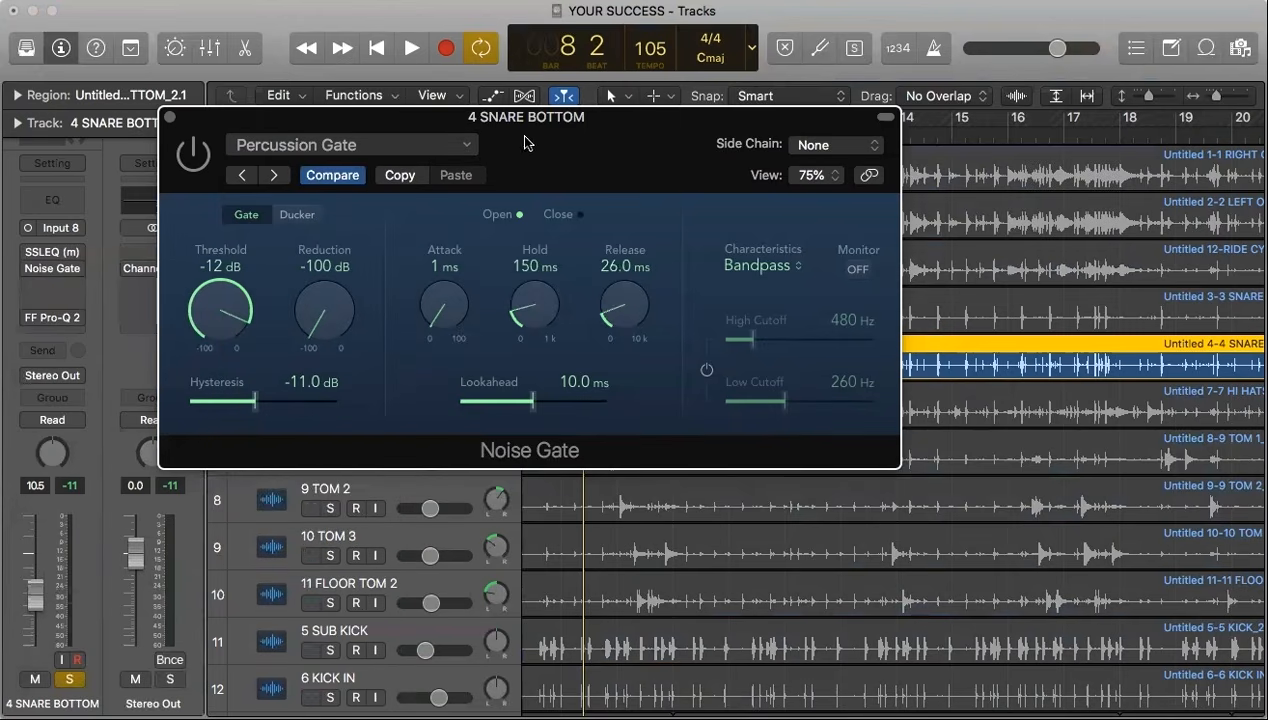
drag(545, 150, 481, 395)
Play the loop, switch the Noise Gate on and adjust its threshold to -4 dB.
key(space)
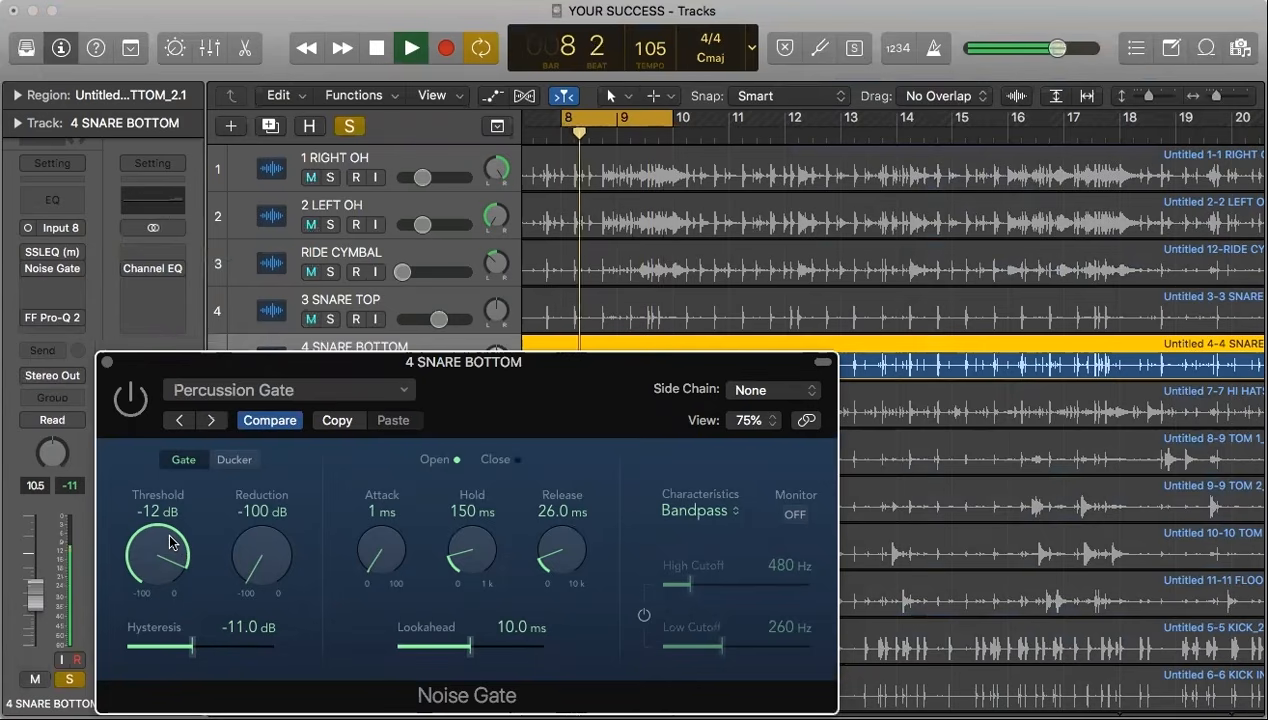
drag(172, 533, 190, 460)
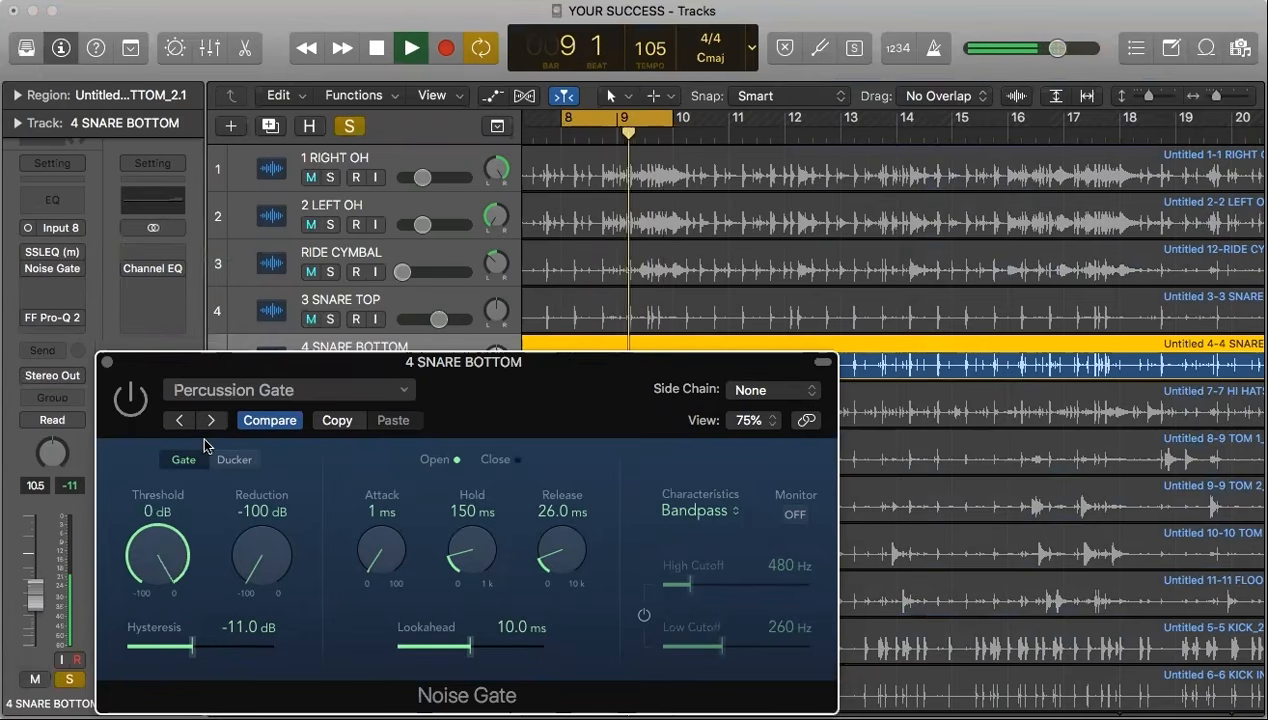
drag(464, 388, 563, 338)
click(232, 352)
drag(258, 478, 265, 505)
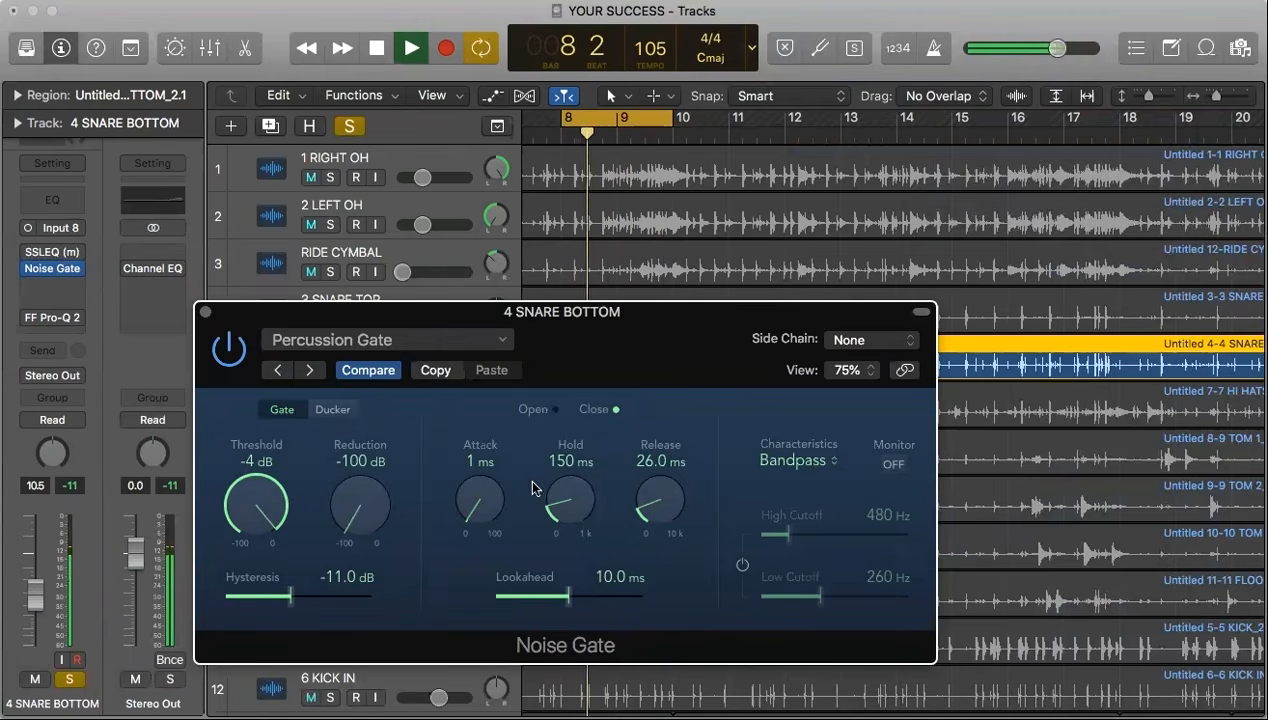
While listening to the loop, set the gate's hold to 170 ms and its threshold to -2 dB, and close the plug-in.
key(space)
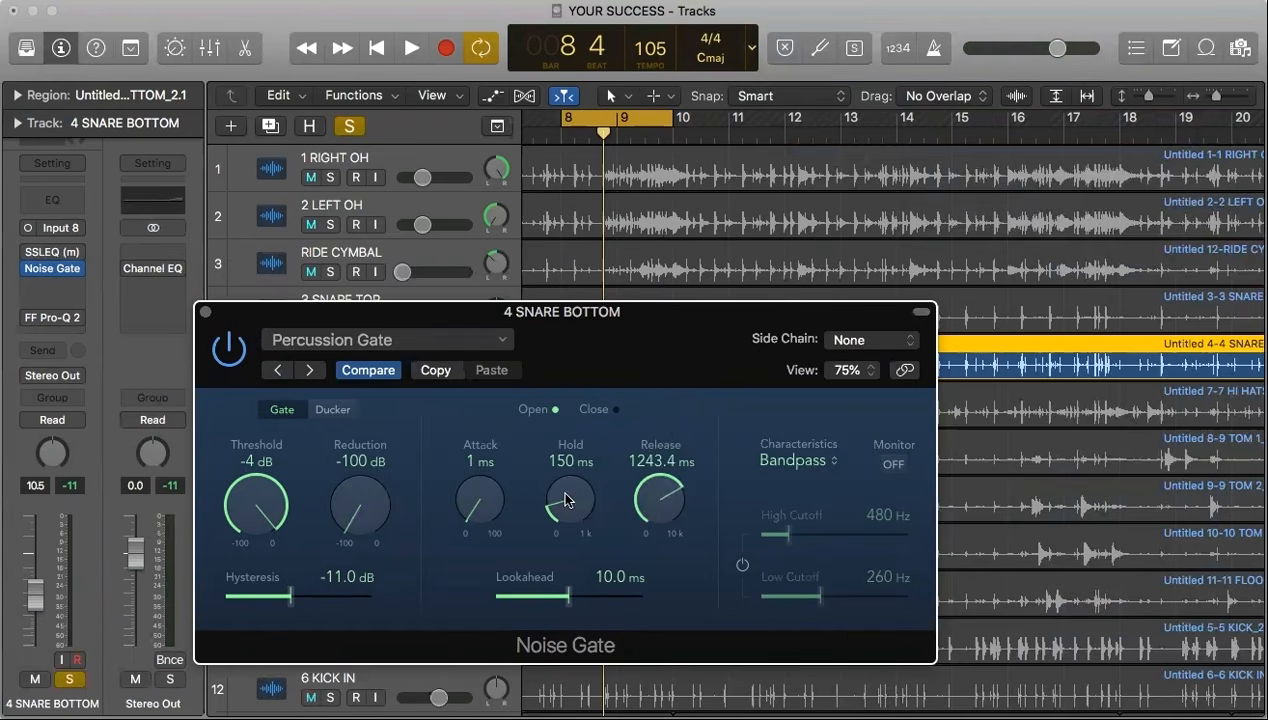
key(space)
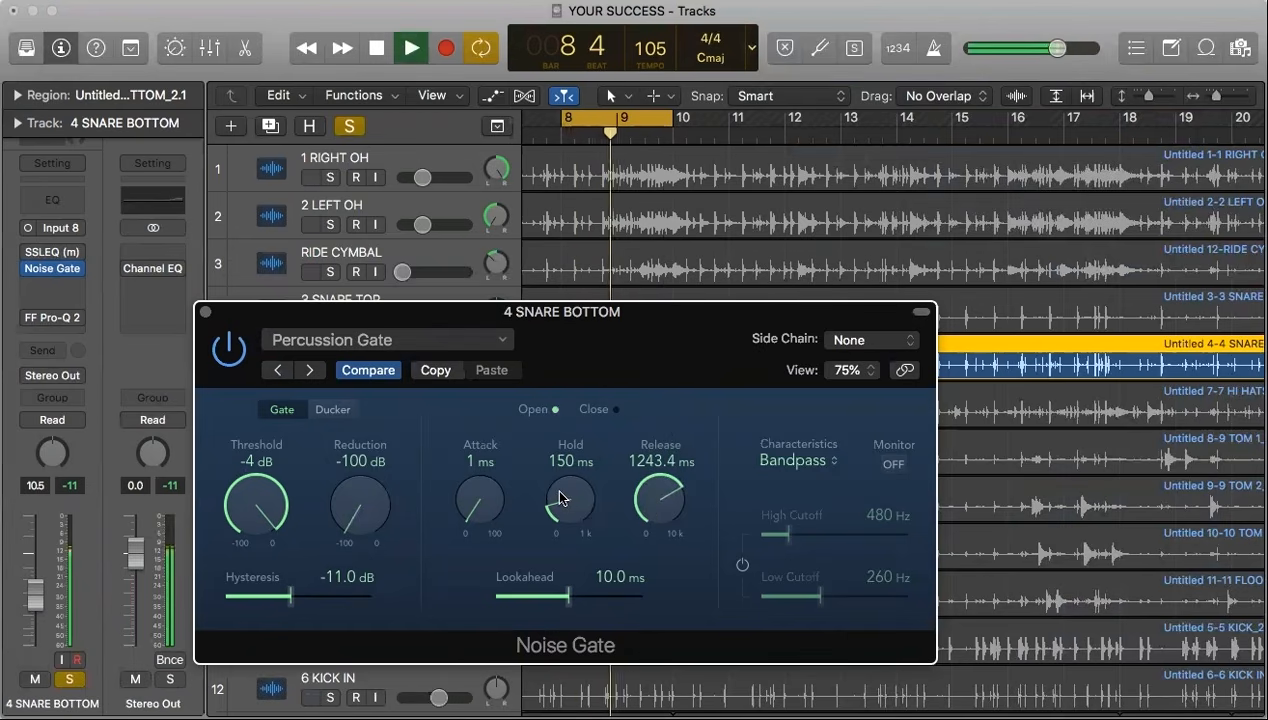
drag(560, 491, 560, 485)
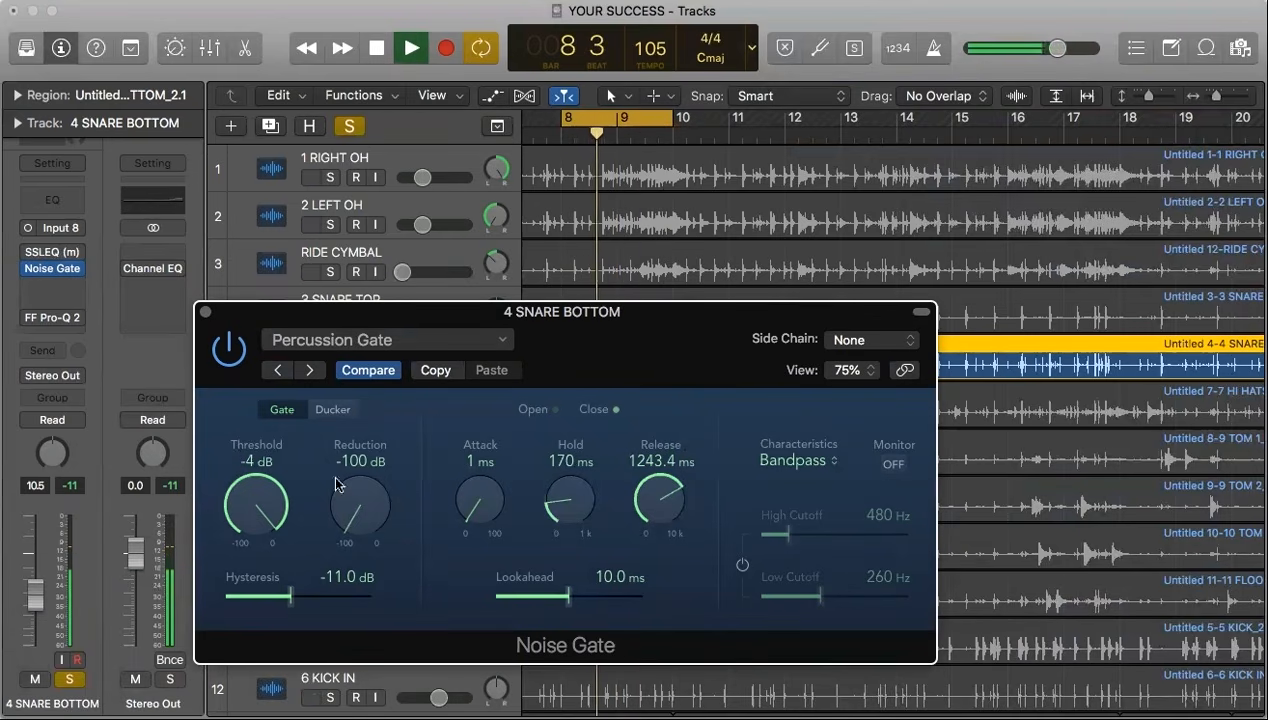
drag(275, 507, 277, 500)
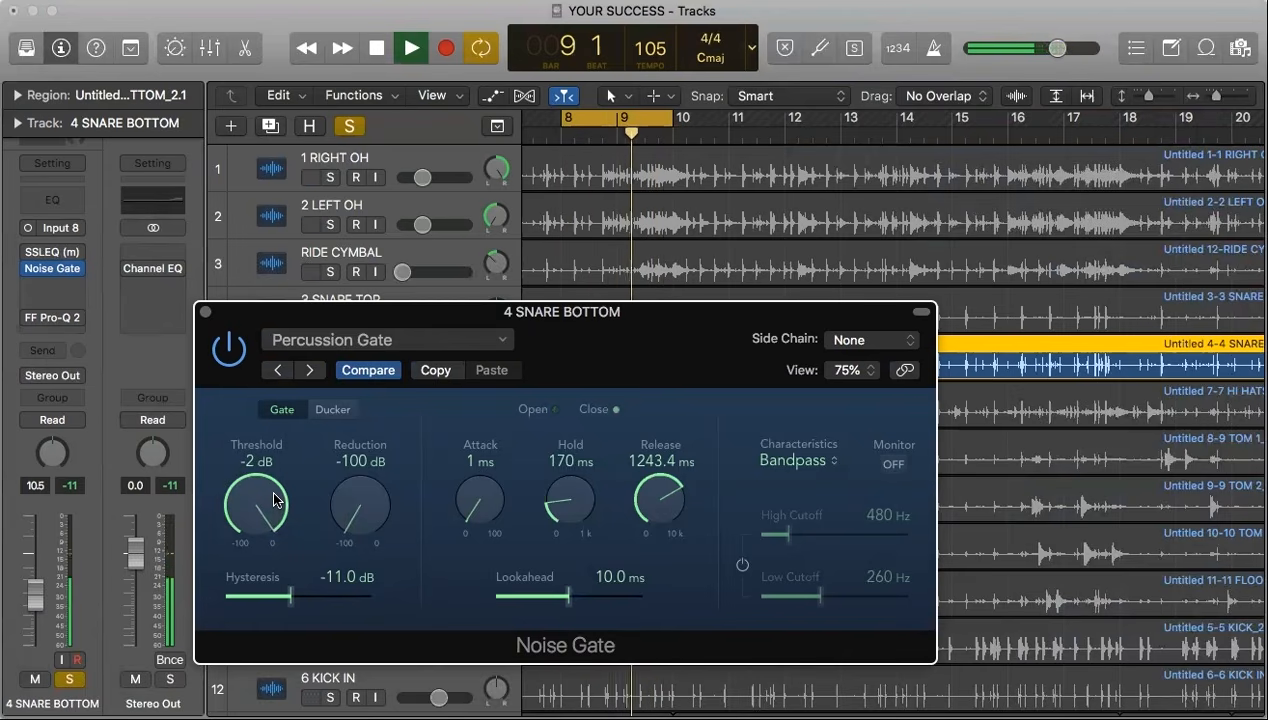
click(205, 312)
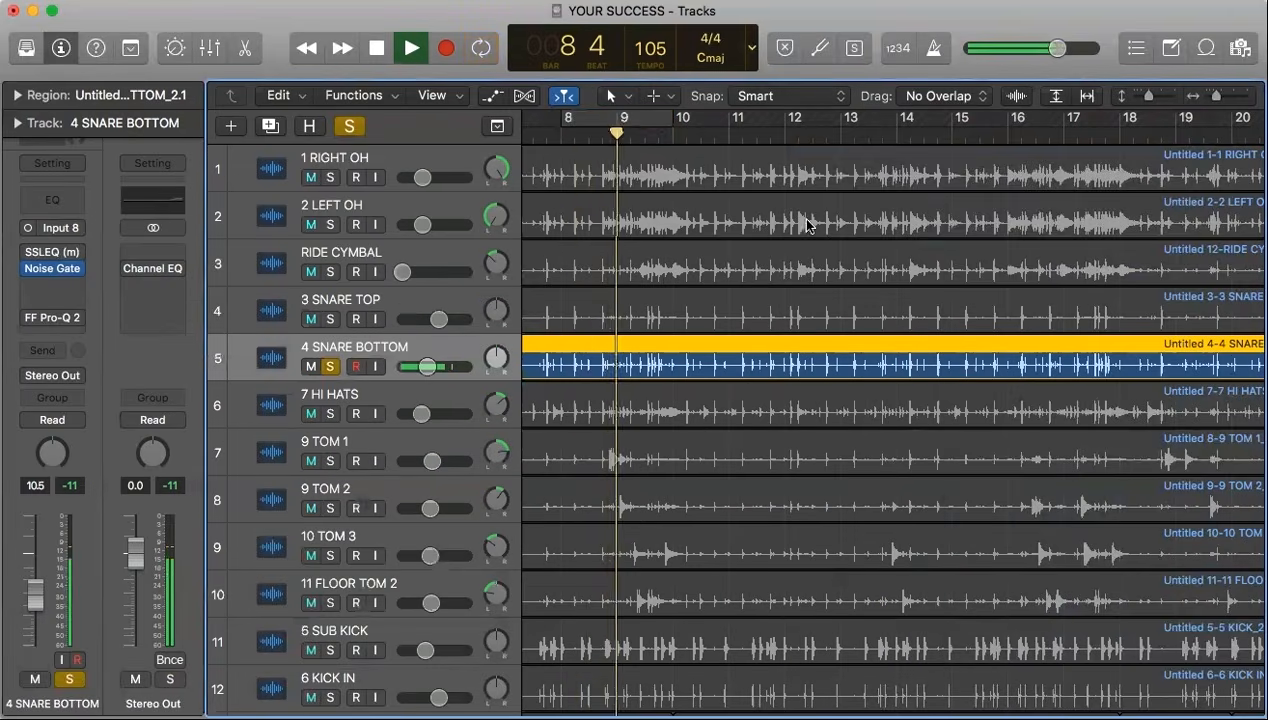
Set the cycle range to bar 27, ending at bar 28, and play the soloed snare bottom there.
click(636, 122)
scroll(807, 225, right, 10)
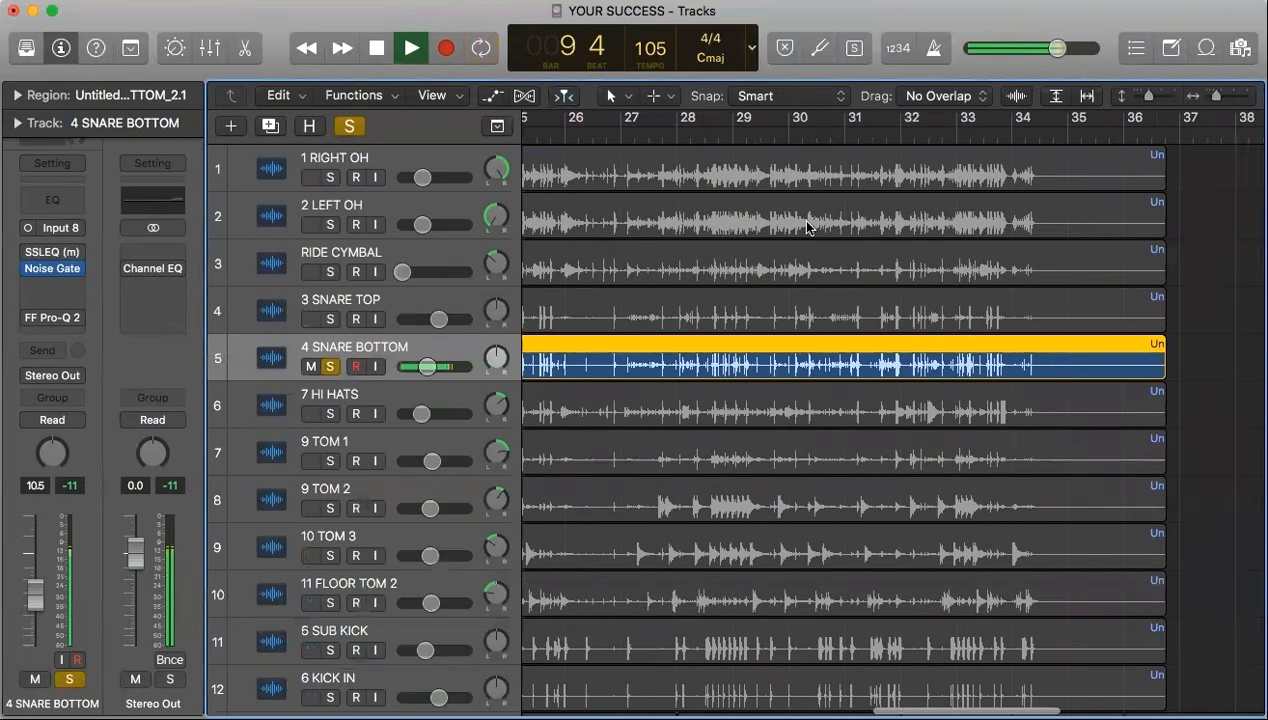
scroll(807, 225, left, 5)
scroll(806, 221, left, 4)
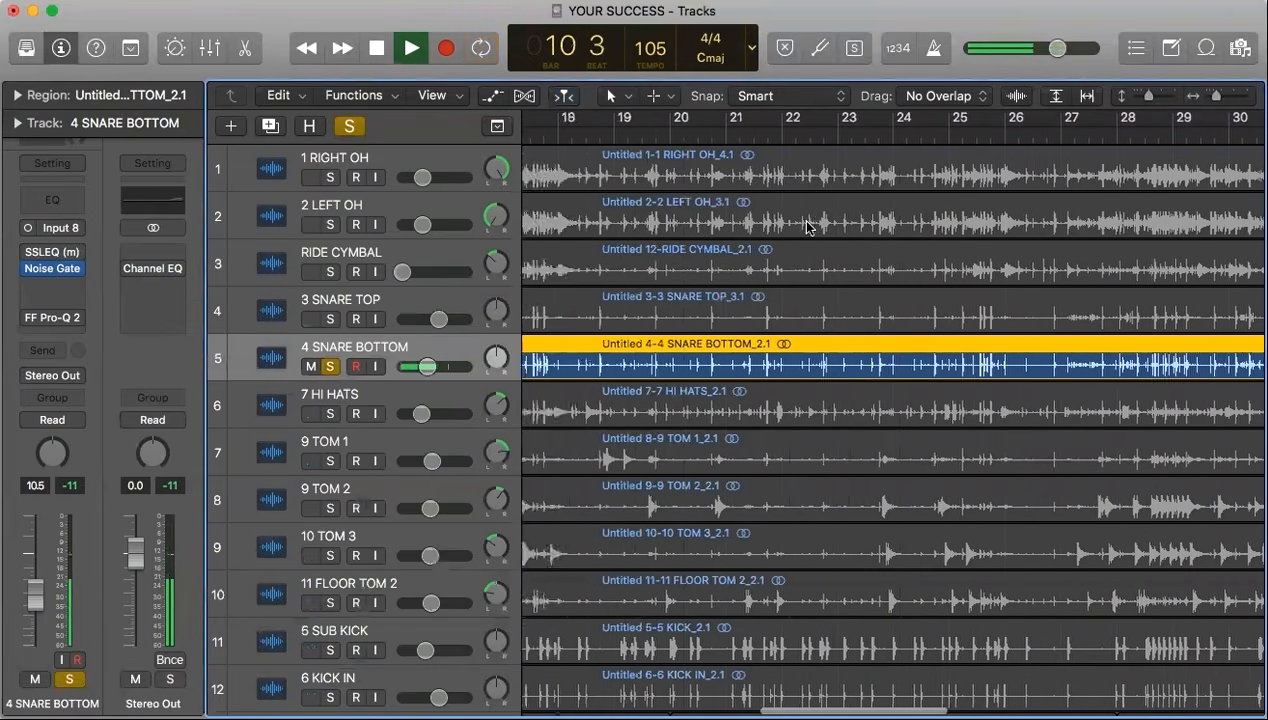
scroll(806, 221, right, 5)
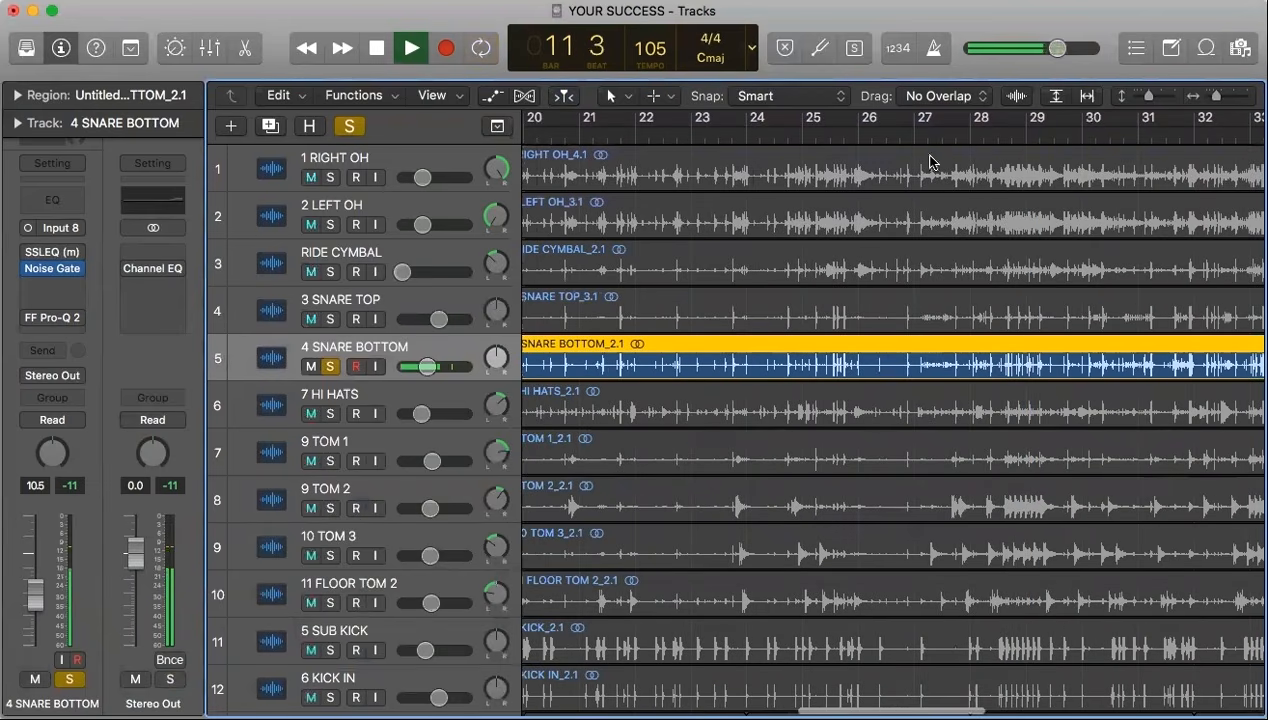
key(space)
drag(922, 119, 960, 119)
key(space)
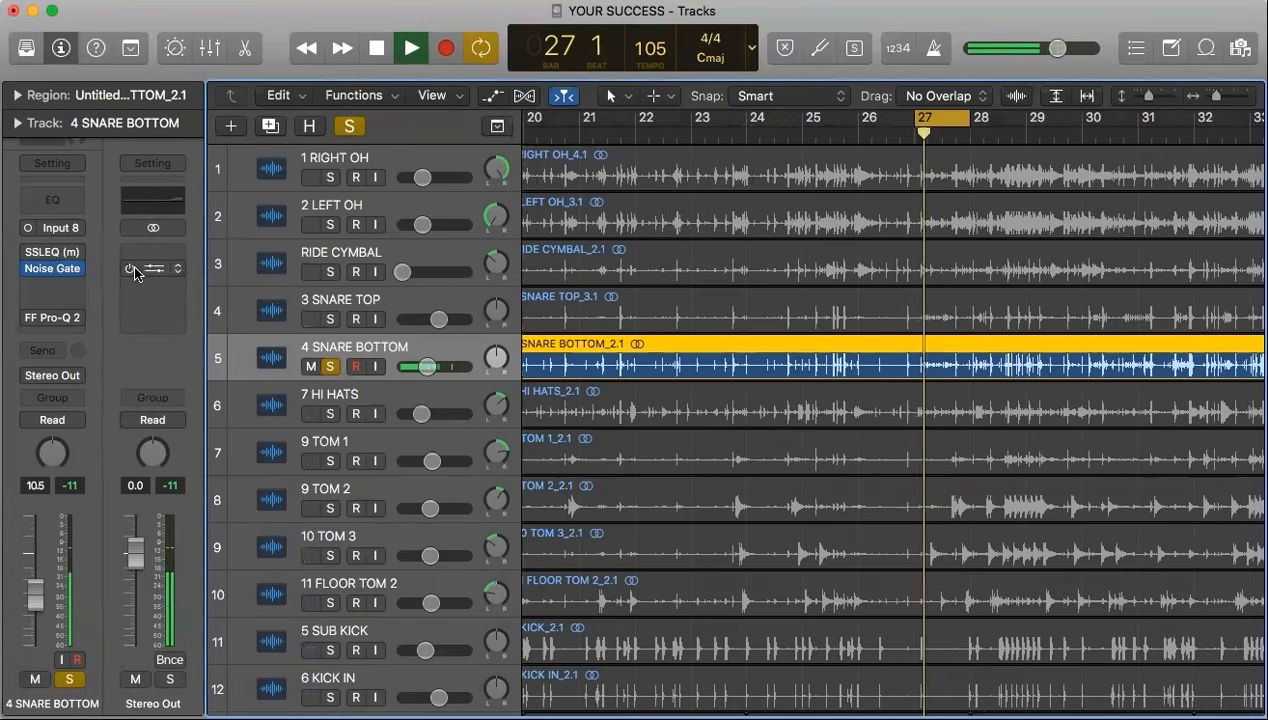
Reopen the snare bottom's Noise Gate and fine-tune its threshold to -4 dB while the loop plays.
click(53, 270)
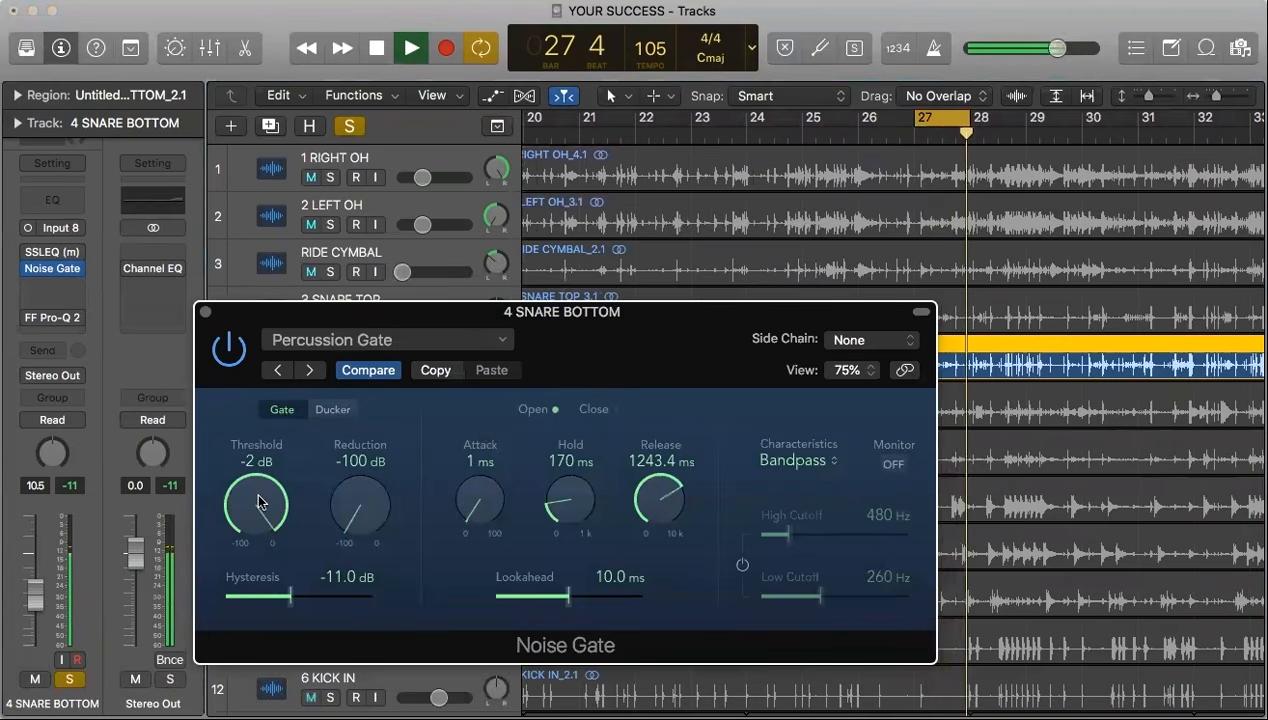
drag(258, 505, 258, 509)
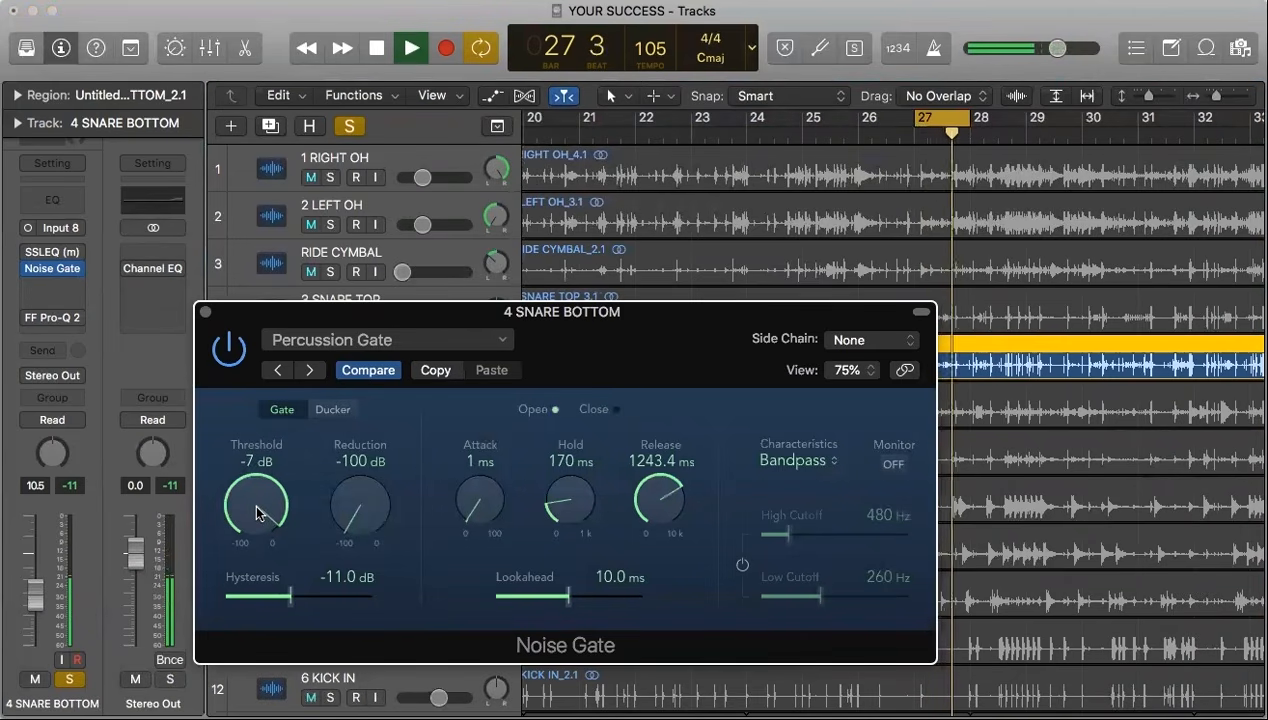
drag(257, 512, 257, 509)
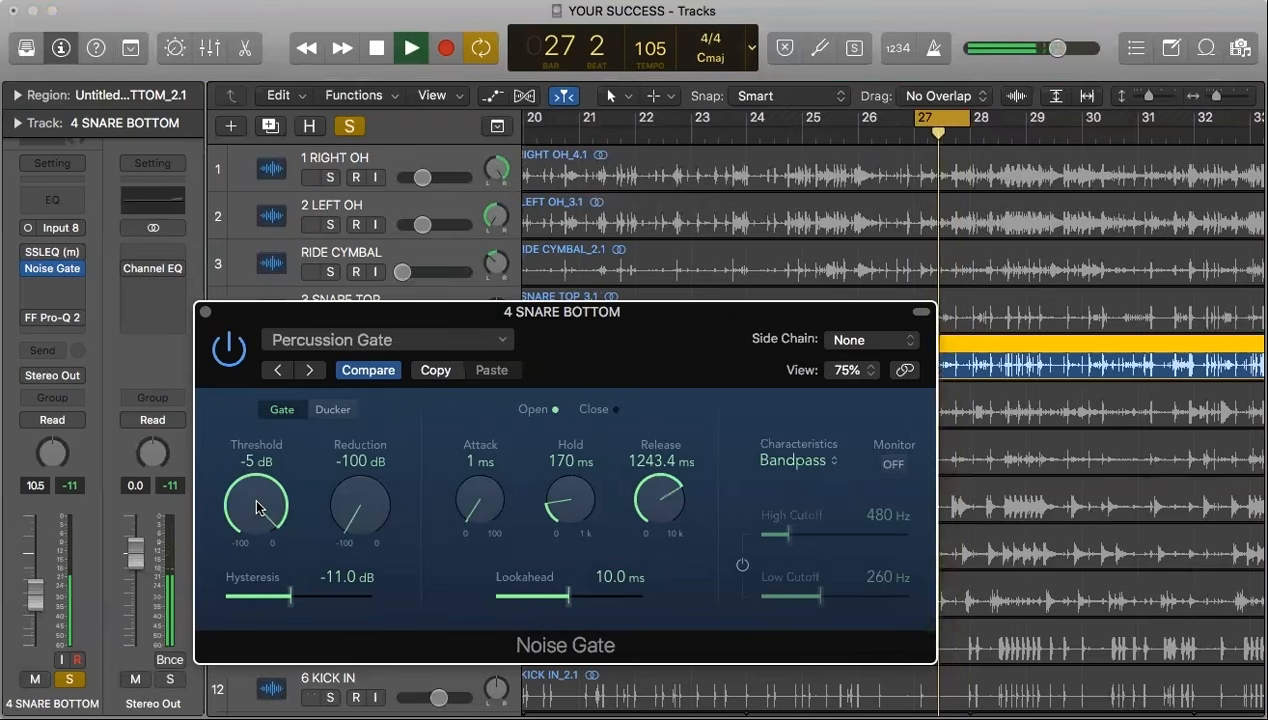
drag(256, 505, 258, 503)
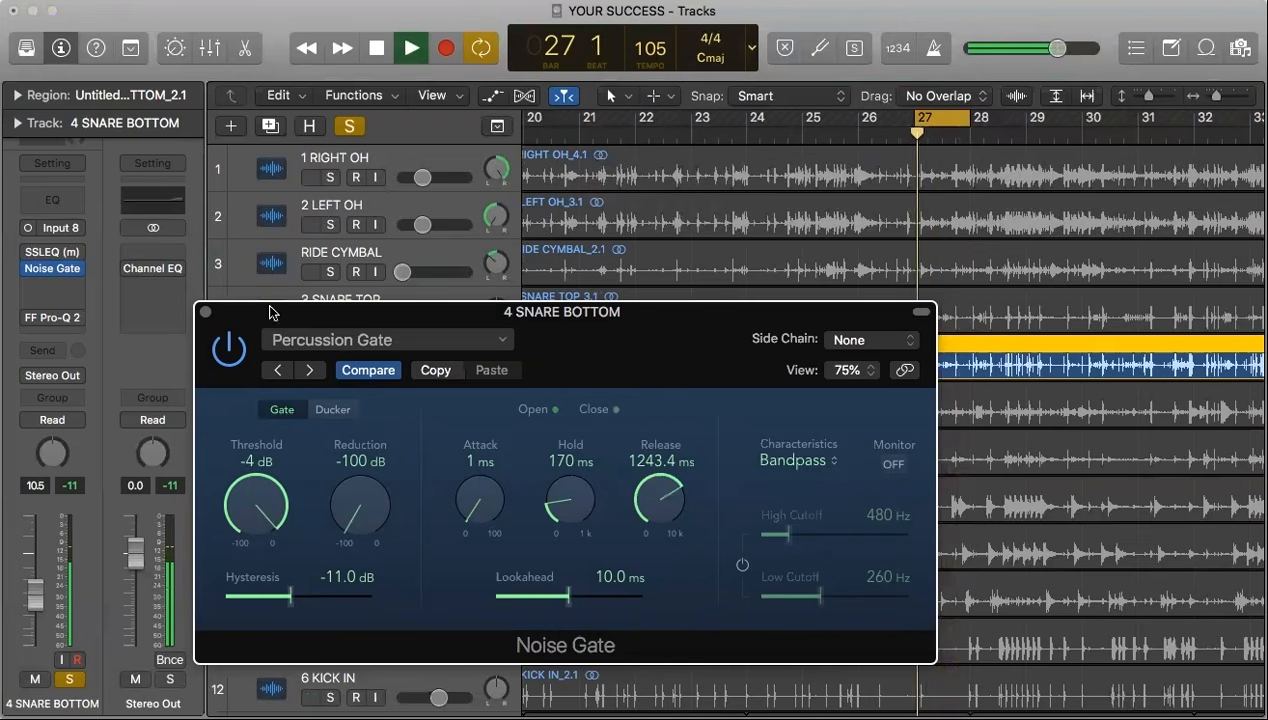
Solo 3 SNARE TOP alongside the snare bottom to hear both together, and close the gate window.
drag(206, 316, 449, 330)
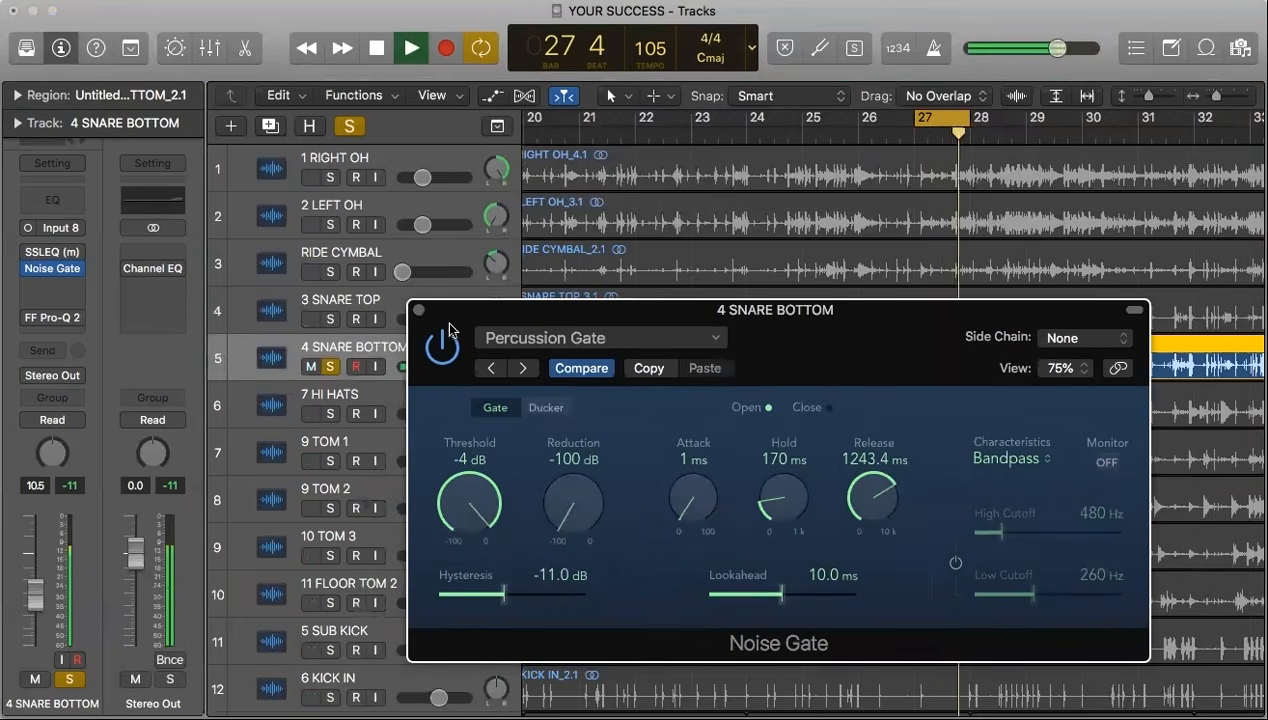
click(331, 319)
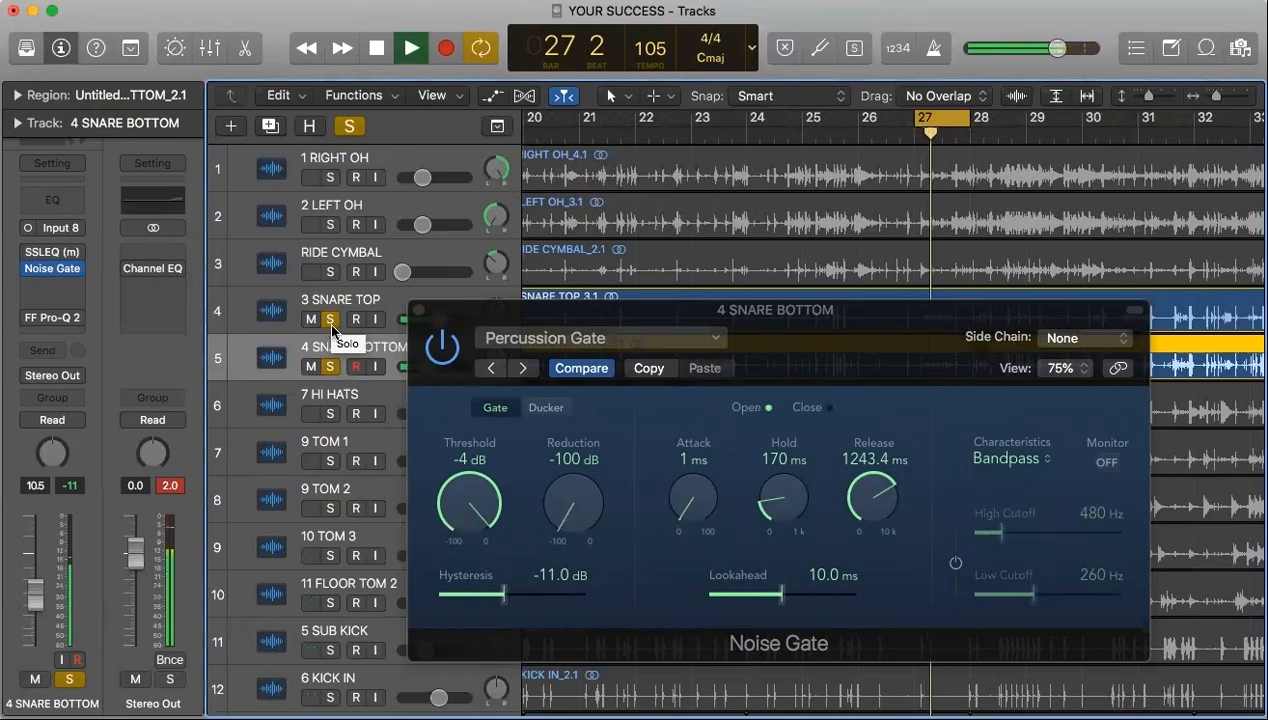
click(420, 311)
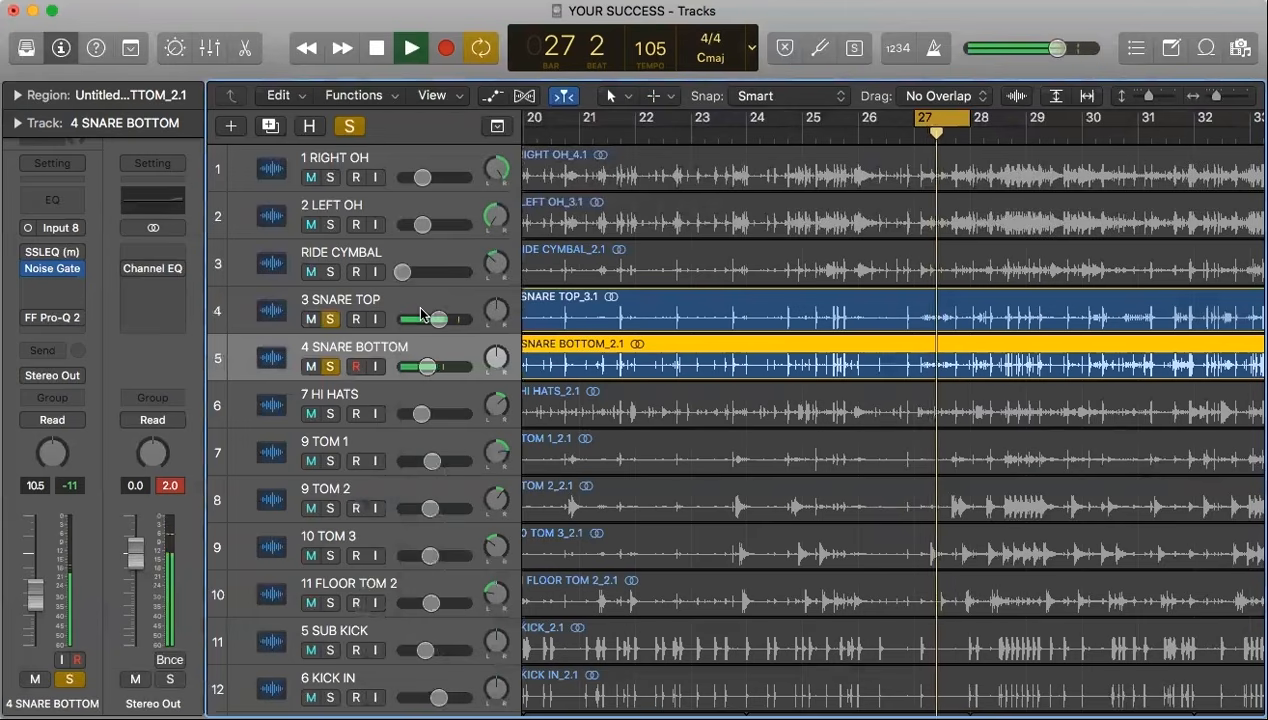
Unsolo both snare tracks to hear the full drum kit, and solo 4 SNARE BOTTOM again.
click(331, 319)
click(331, 365)
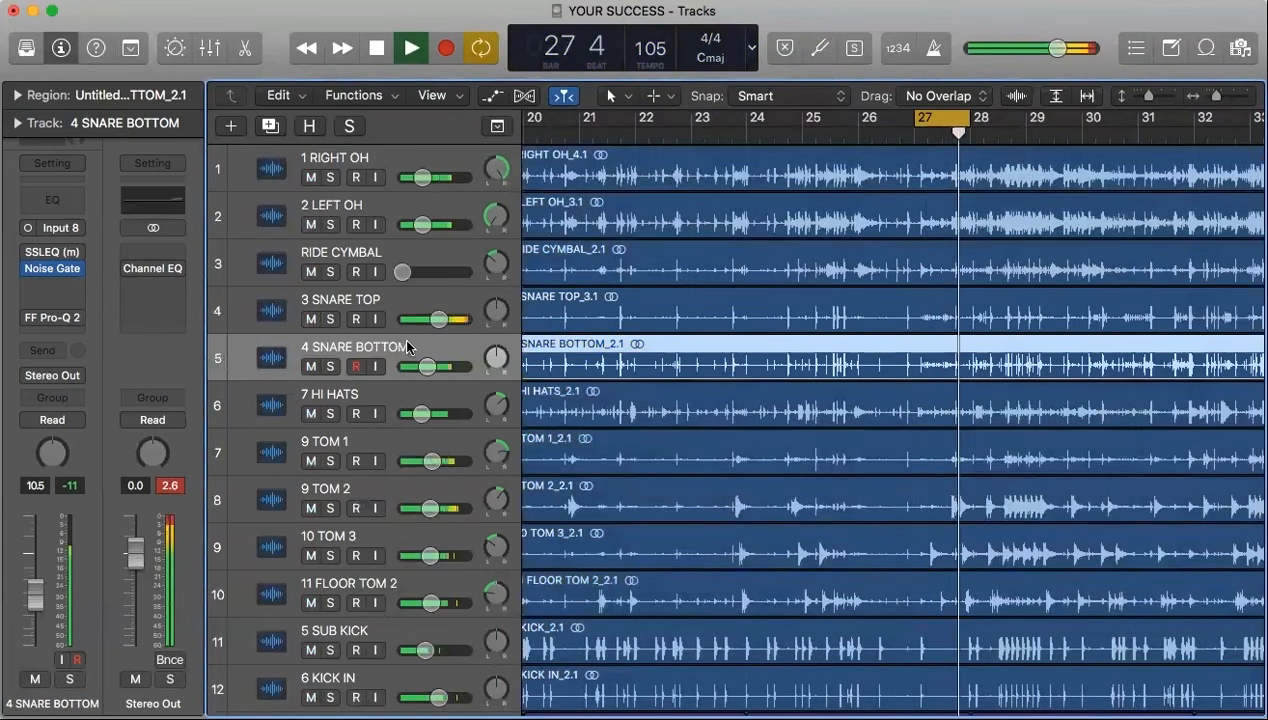
click(331, 367)
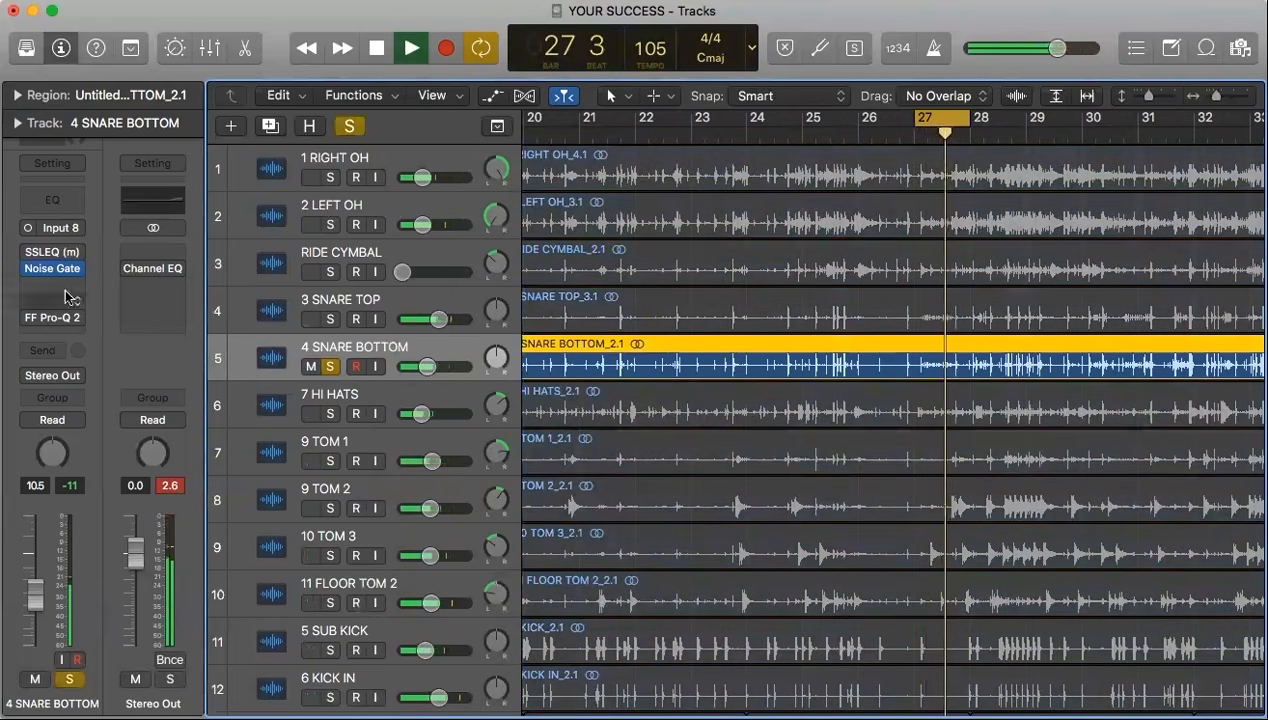
Stop playback and open the FF Pro-Q 2 equalizer on the 4 SNARE BOTTOM channel.
key(space)
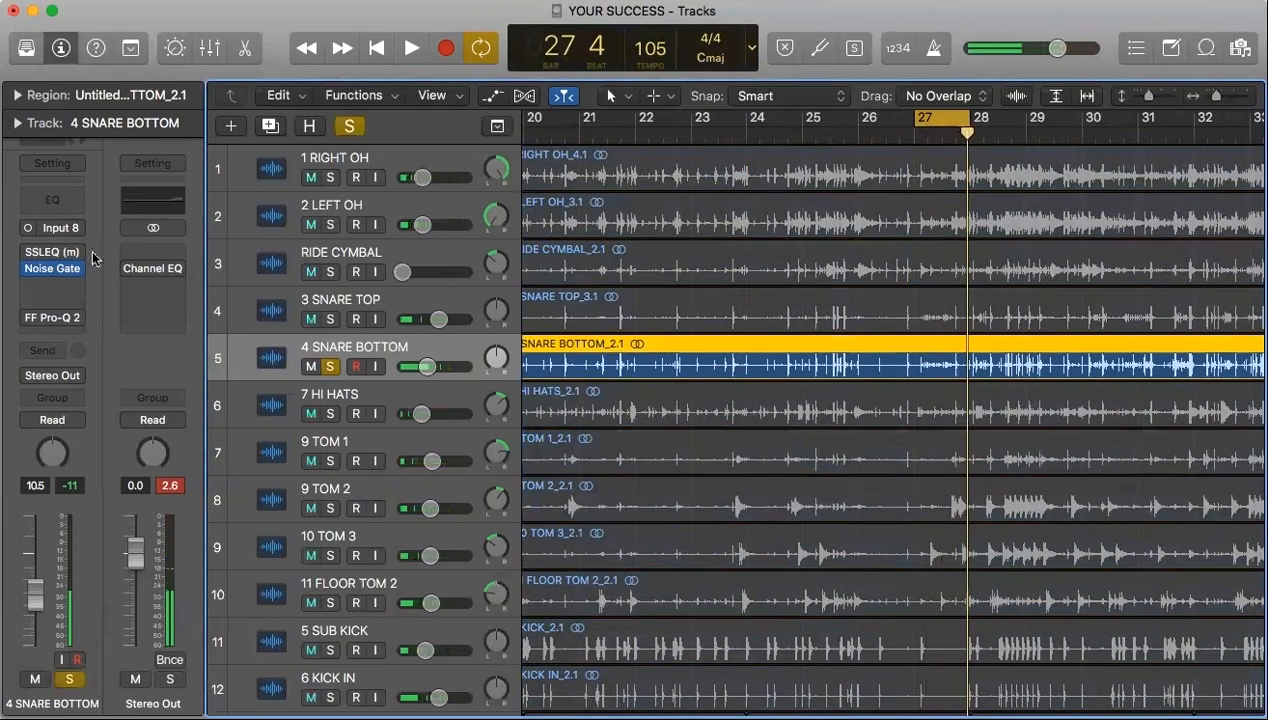
click(50, 320)
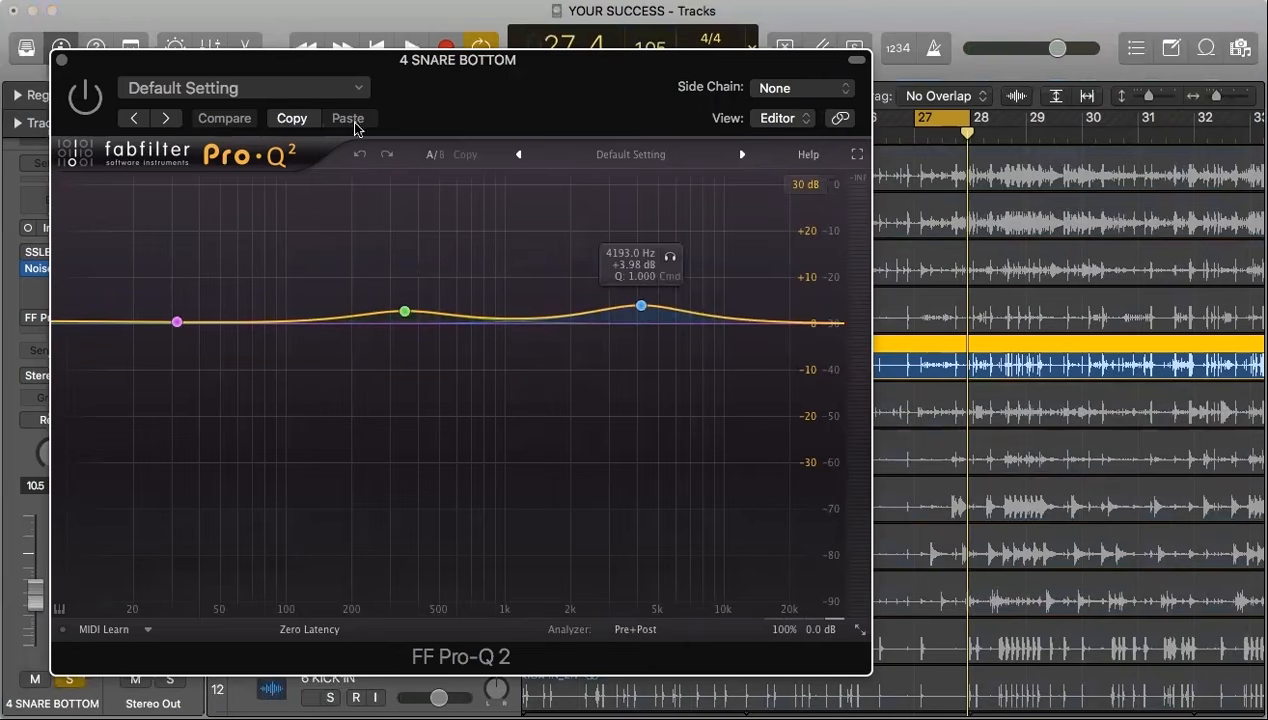
drag(420, 112, 841, 249)
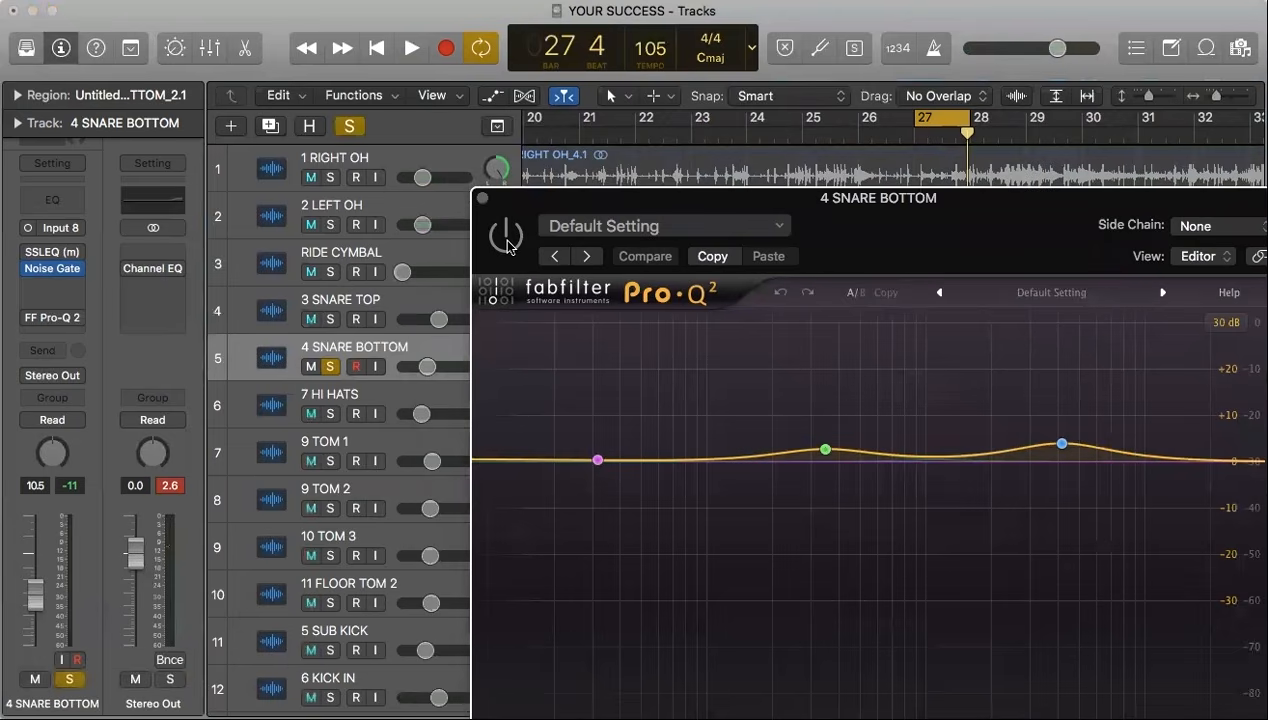
Enable Pro-Q 2 on the snare bottom, solo 3 SNARE TOP with it, and compare the equalizer bypassed and active during playback.
key(space)
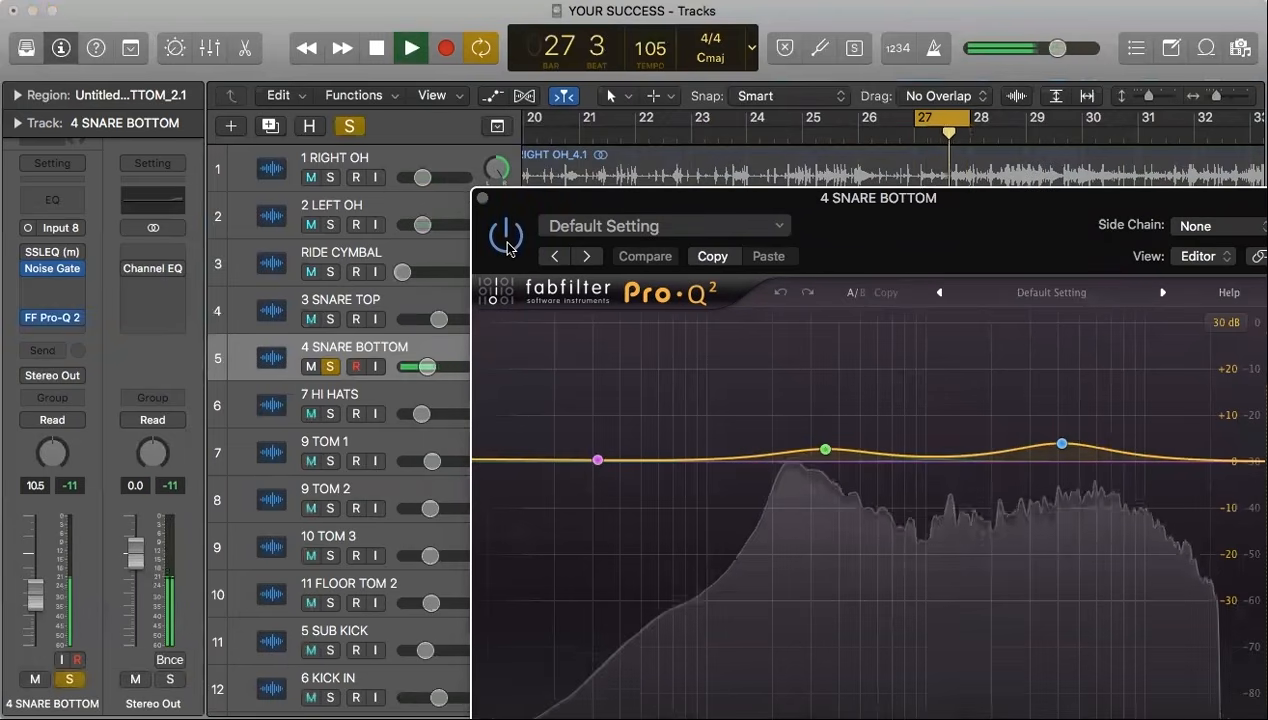
click(330, 319)
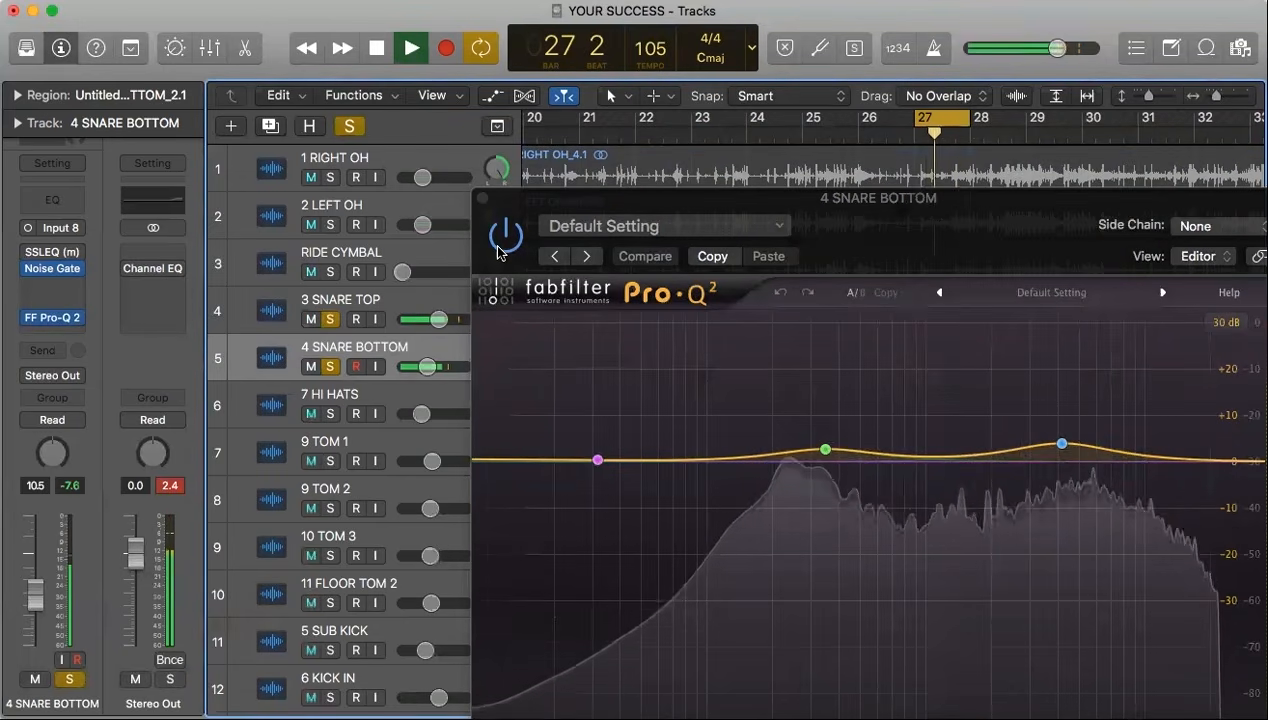
click(500, 252)
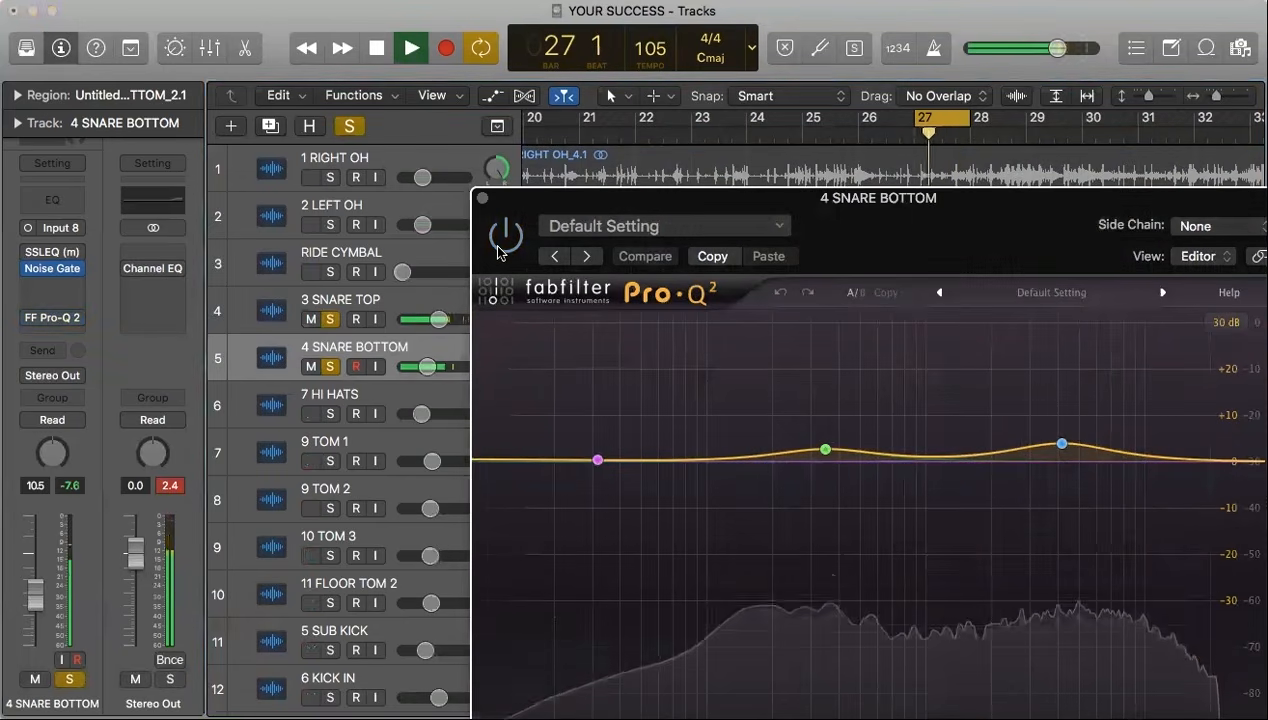
click(506, 248)
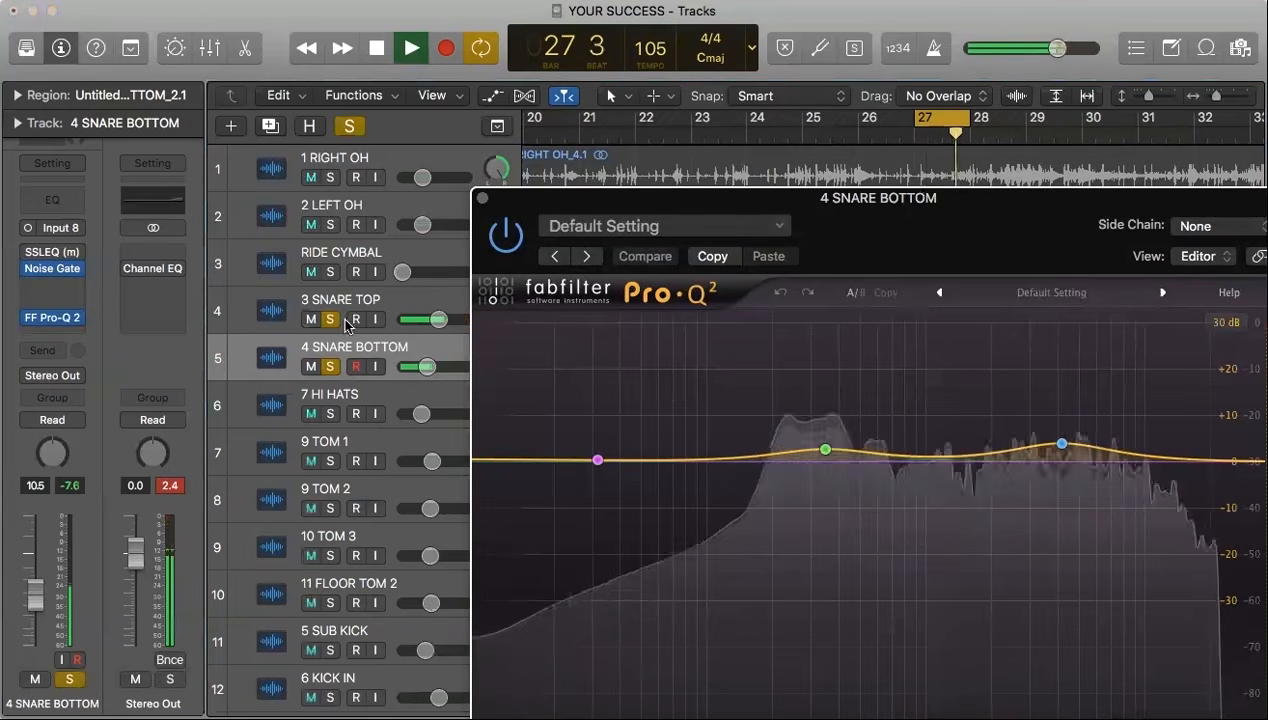
Replay the two soloed snares briefly, stop playback, unsolo both tracks, and close the Pro-Q 2 window.
key(space)
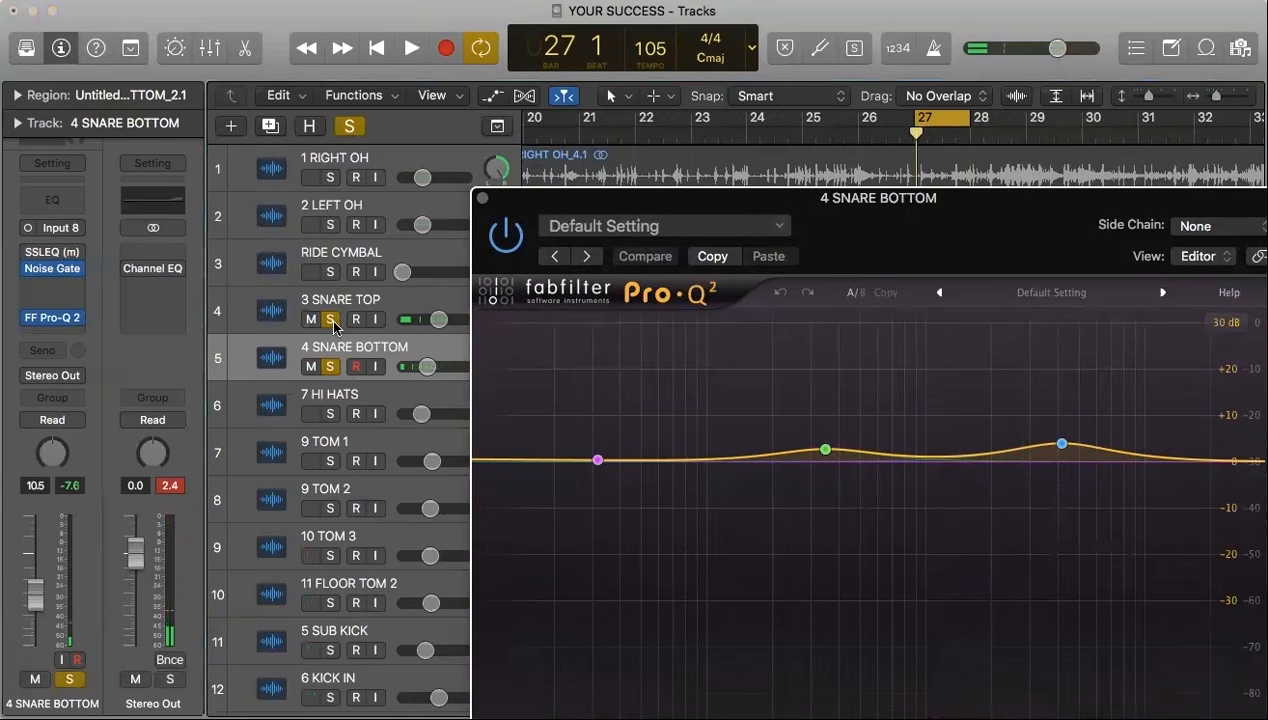
key(space)
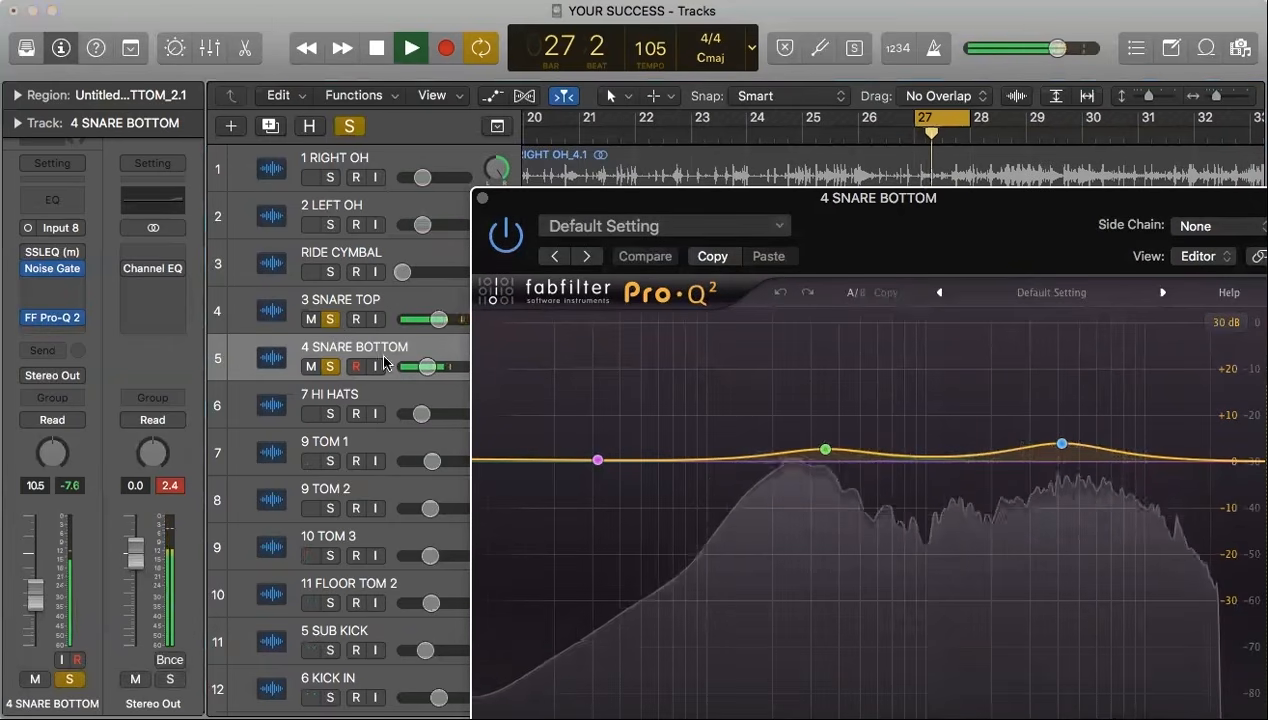
key(space)
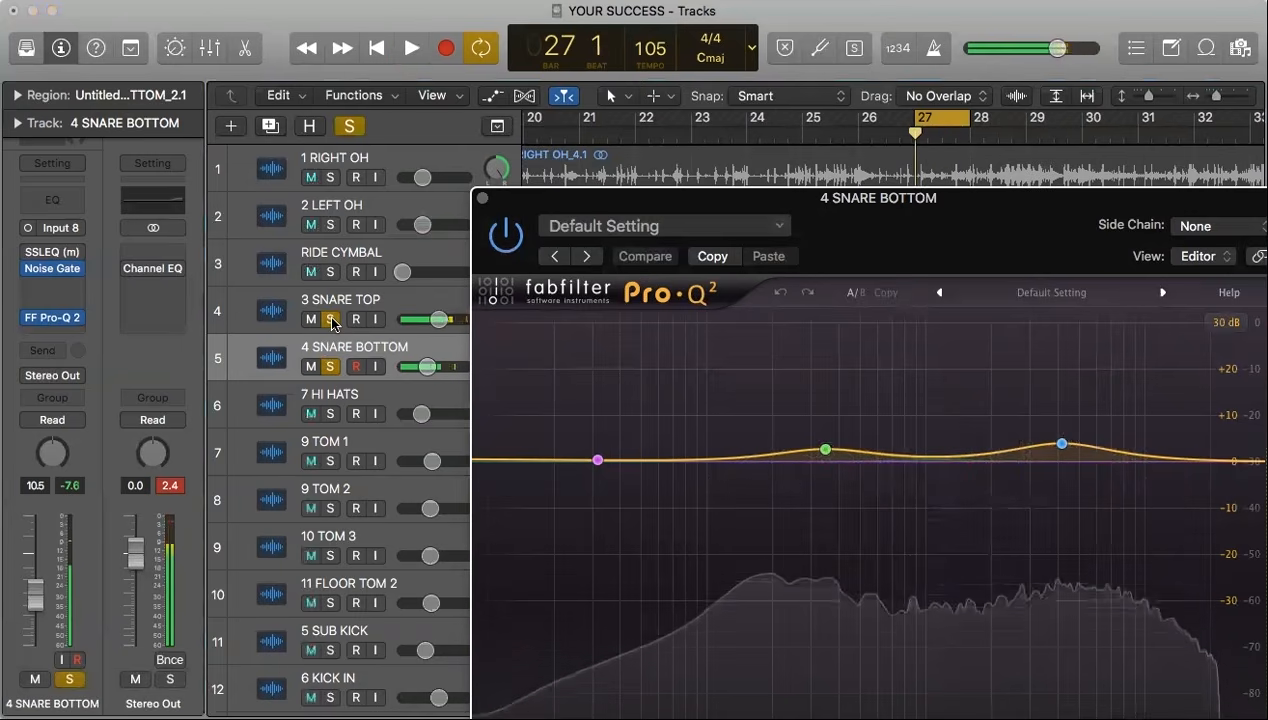
click(332, 320)
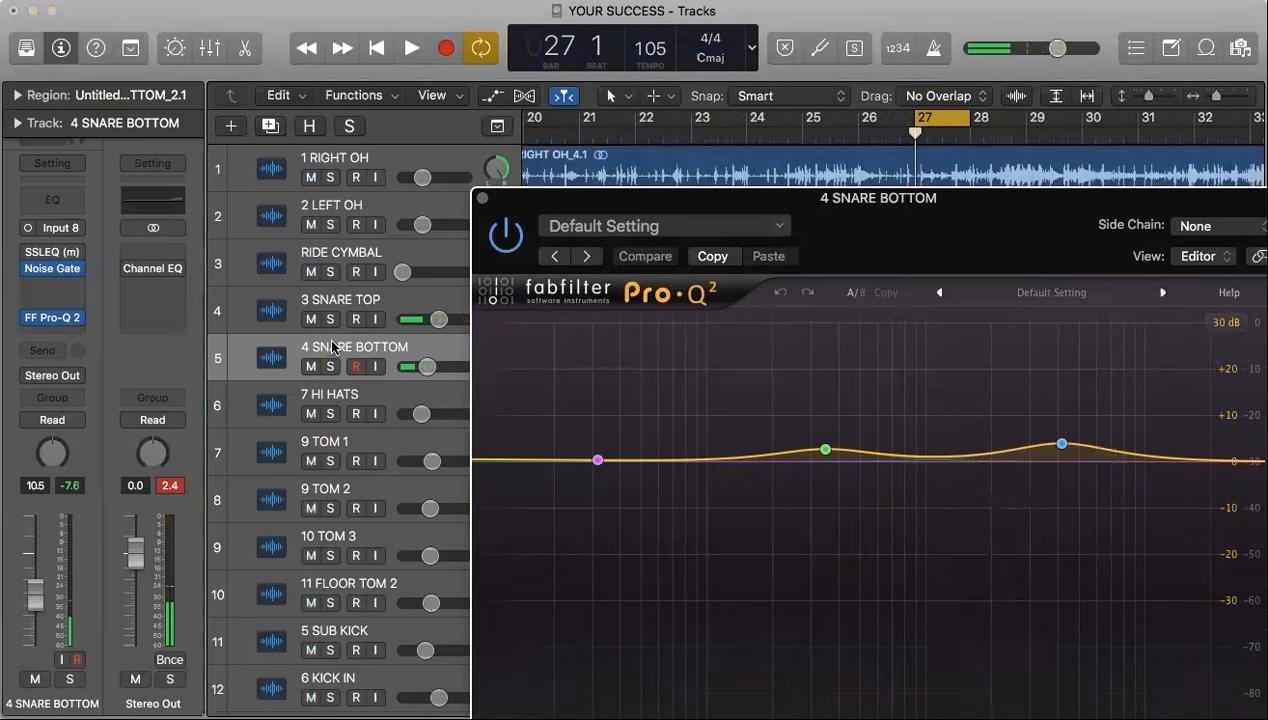
click(481, 203)
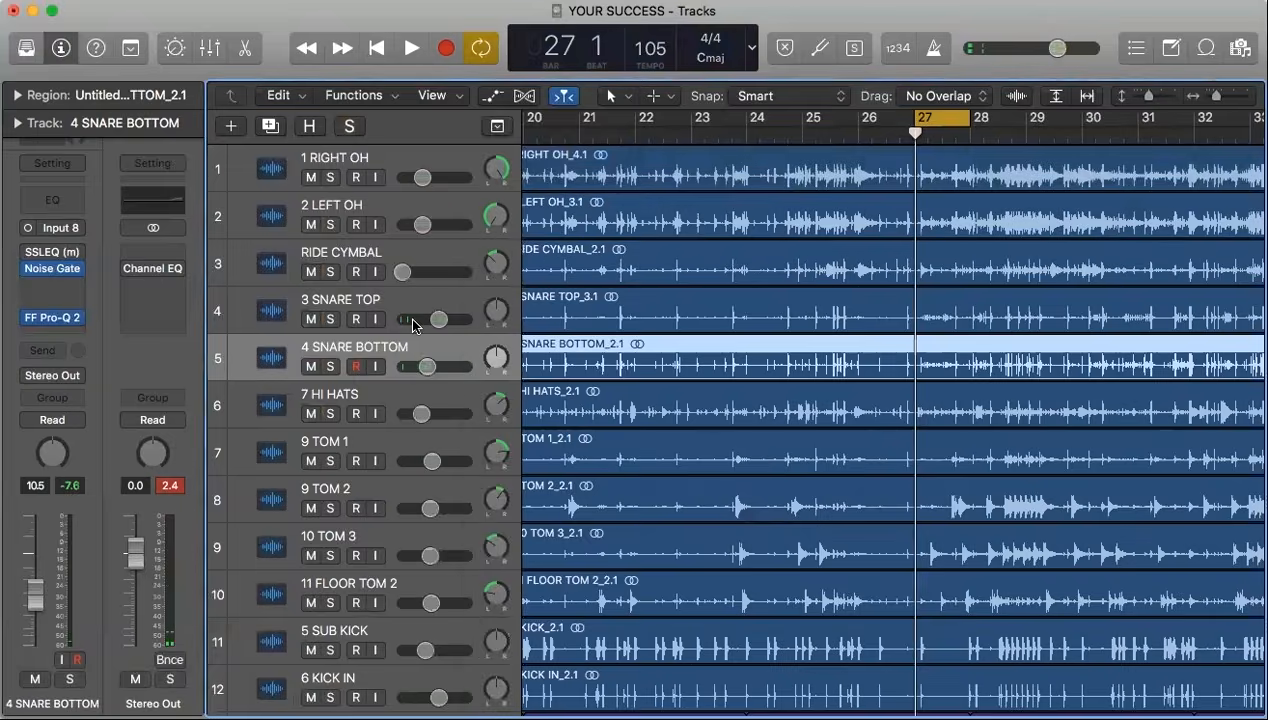
Open SSLEQ (m) on 4 SNARE BOTTOM, solo both snare tracks during playback, and switch the equalizer on.
click(53, 254)
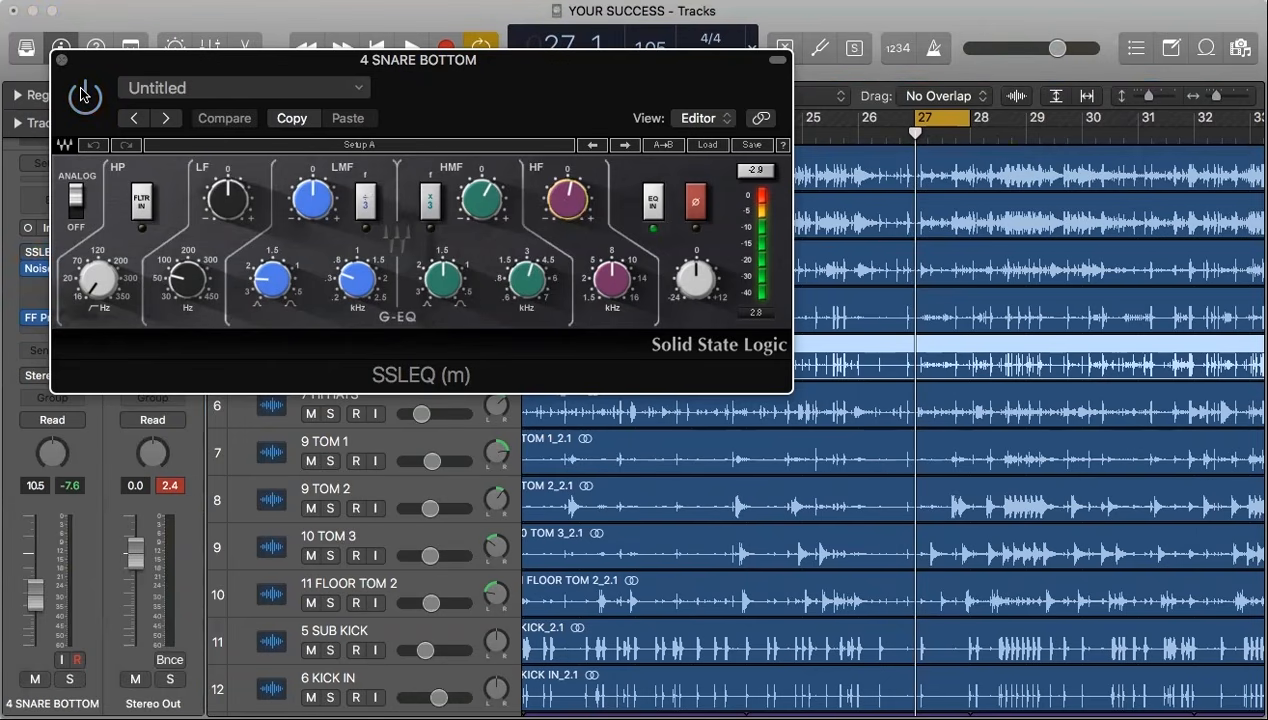
drag(402, 82, 452, 441)
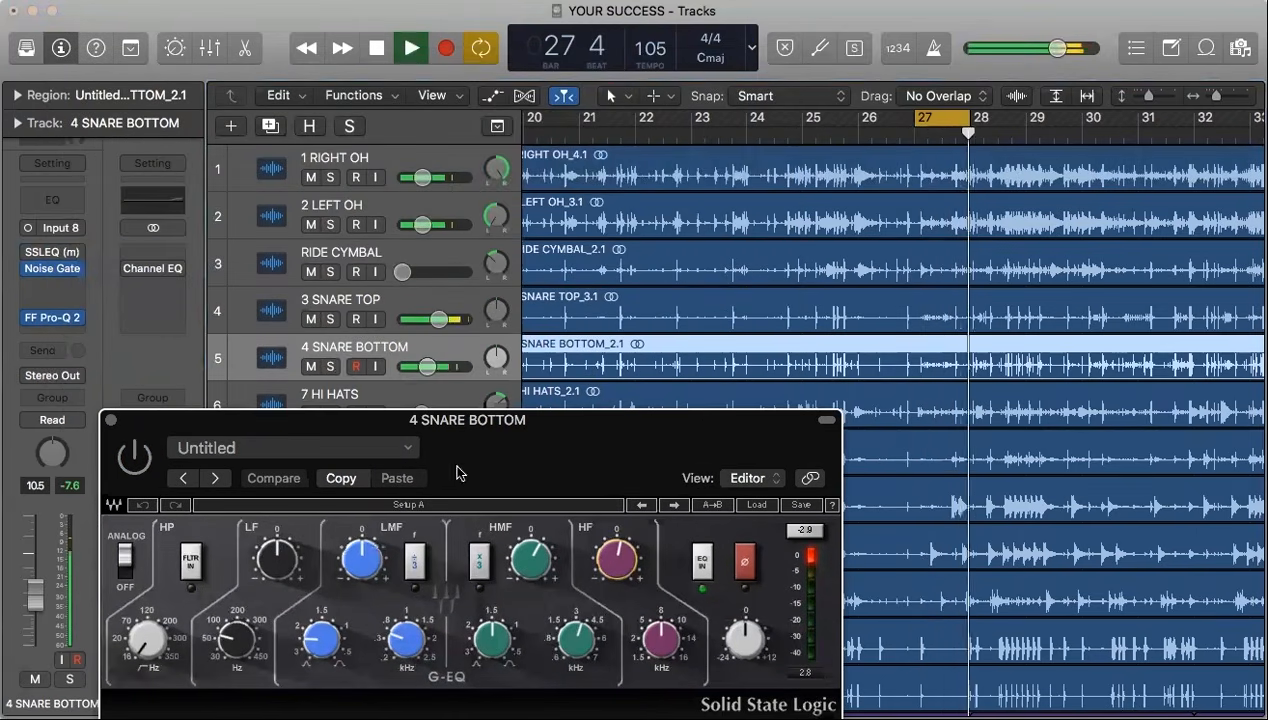
click(331, 367)
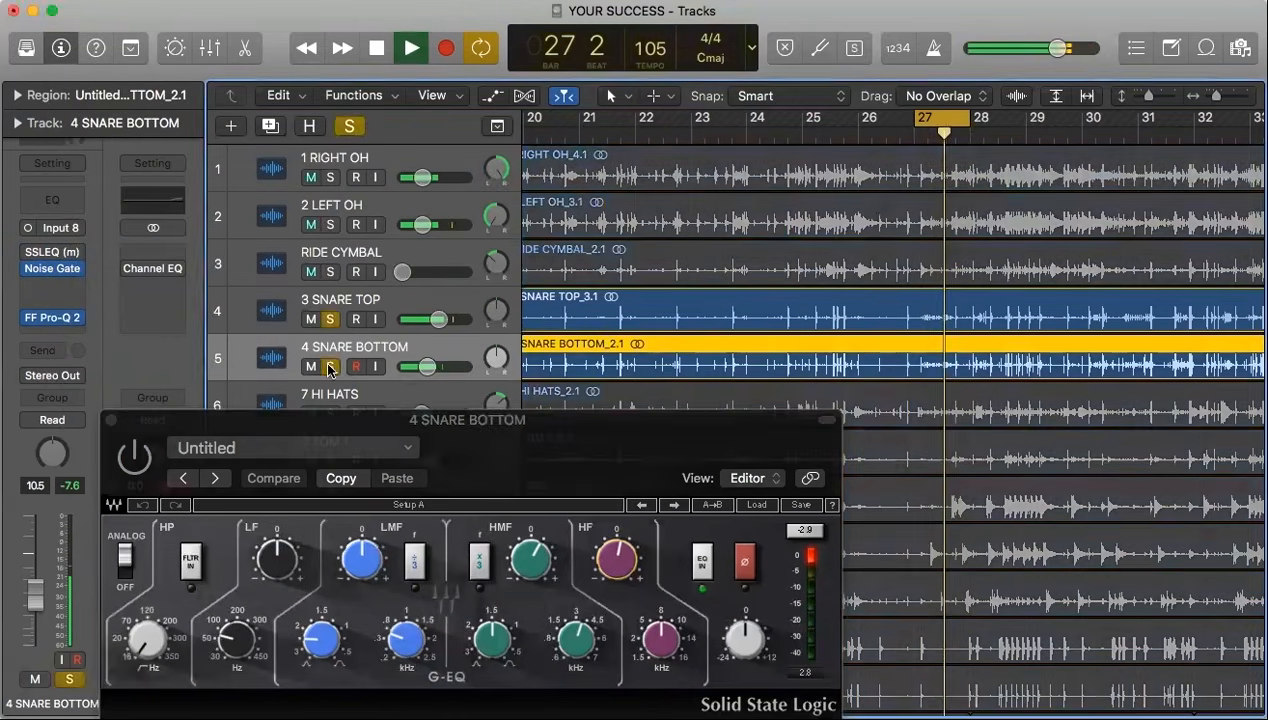
click(134, 453)
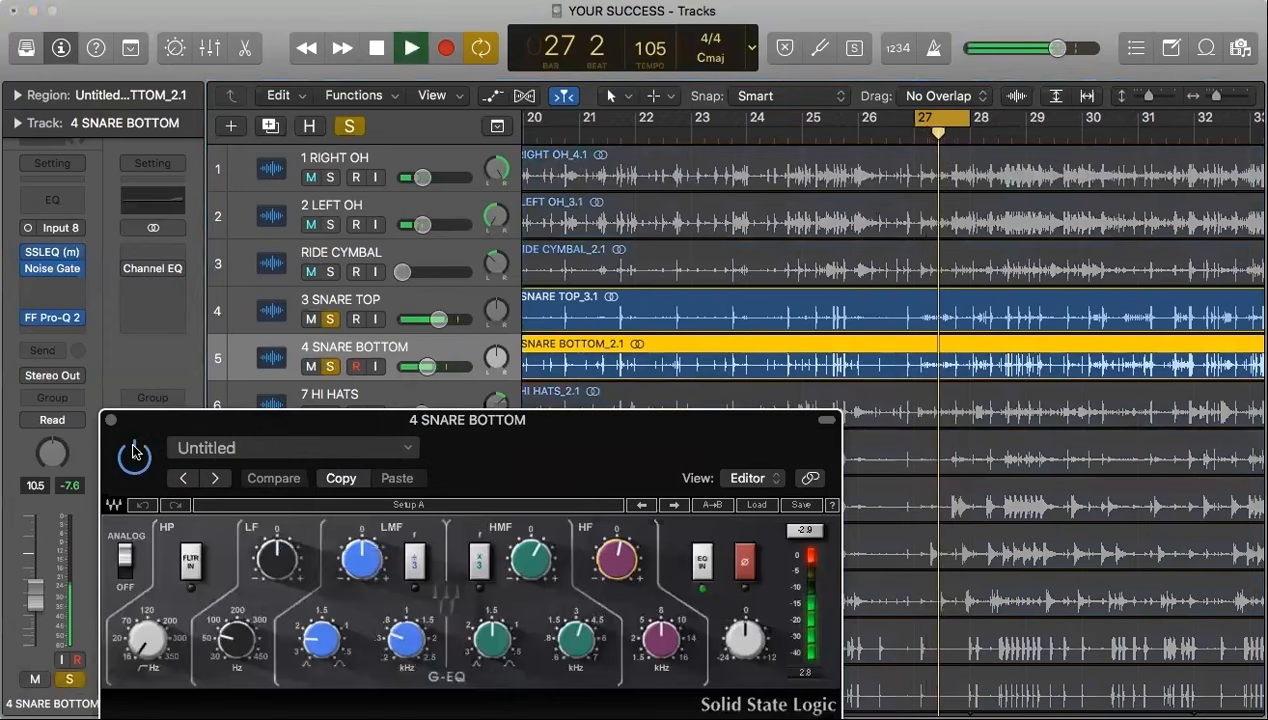
Unsolo 3 SNARE TOP to compare SSLEQ bypassed and active on the snare bottom alone, leave it active, and close its window.
click(330, 319)
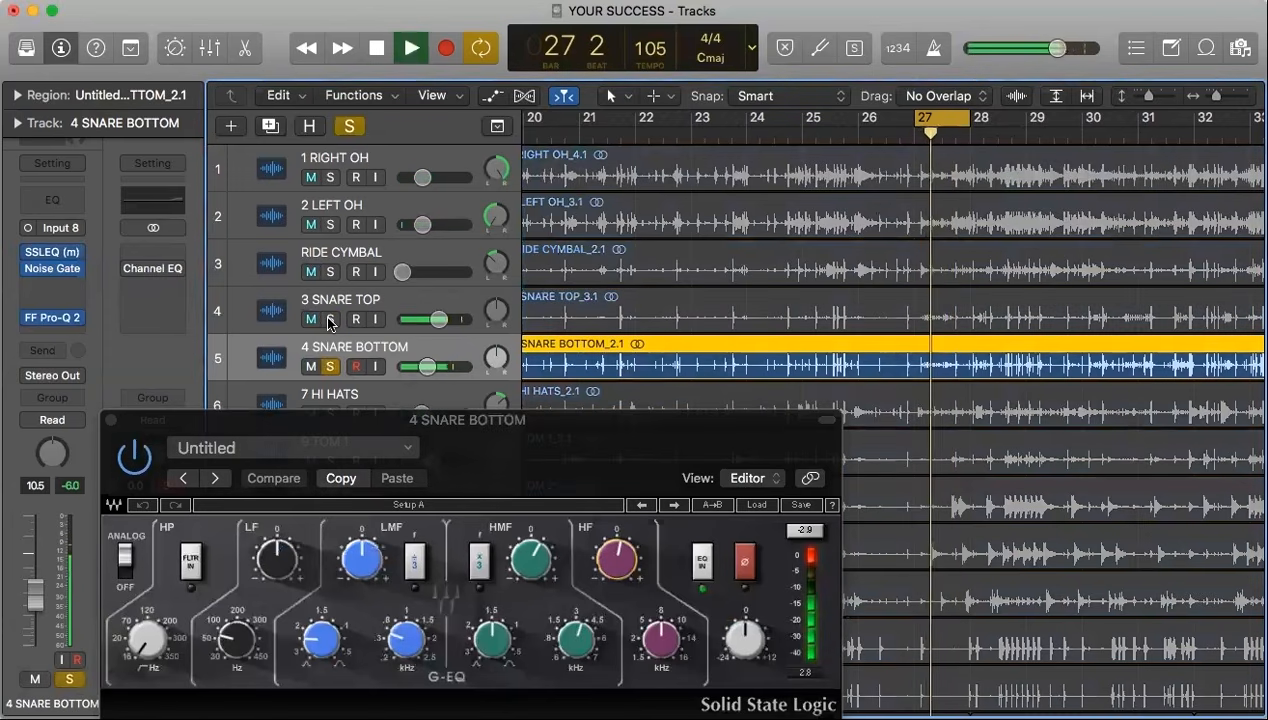
click(134, 453)
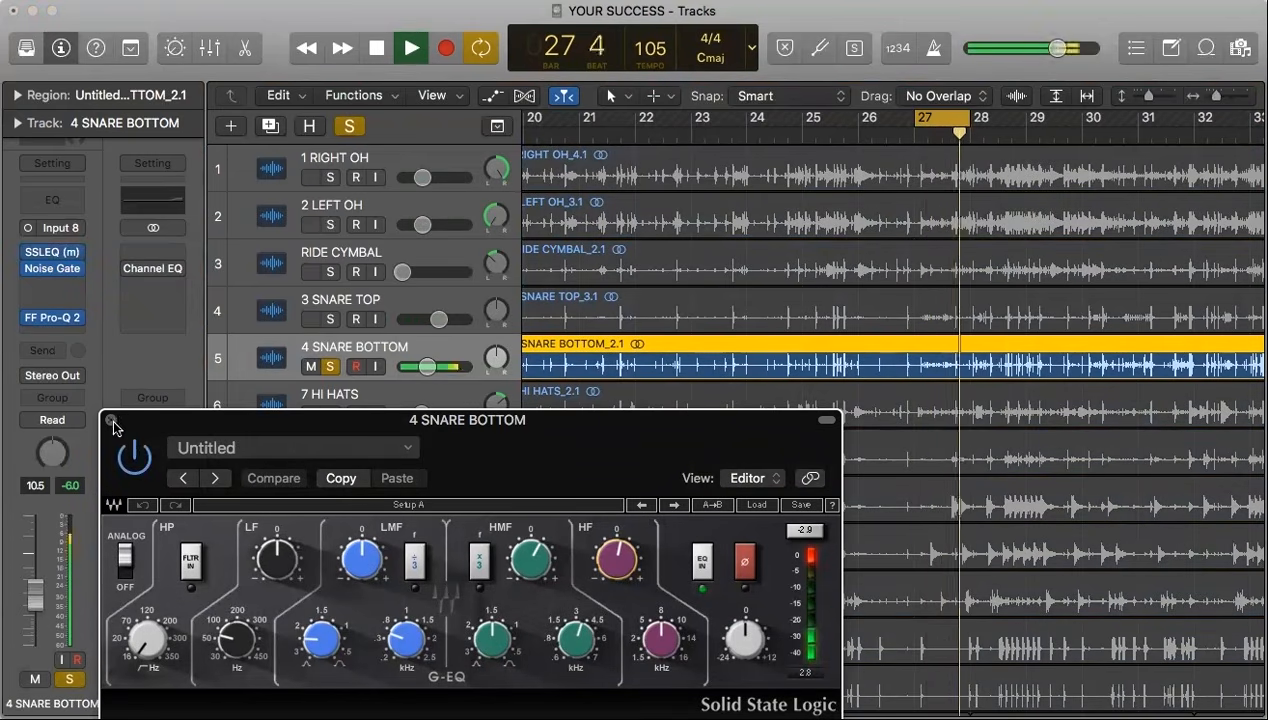
click(111, 421)
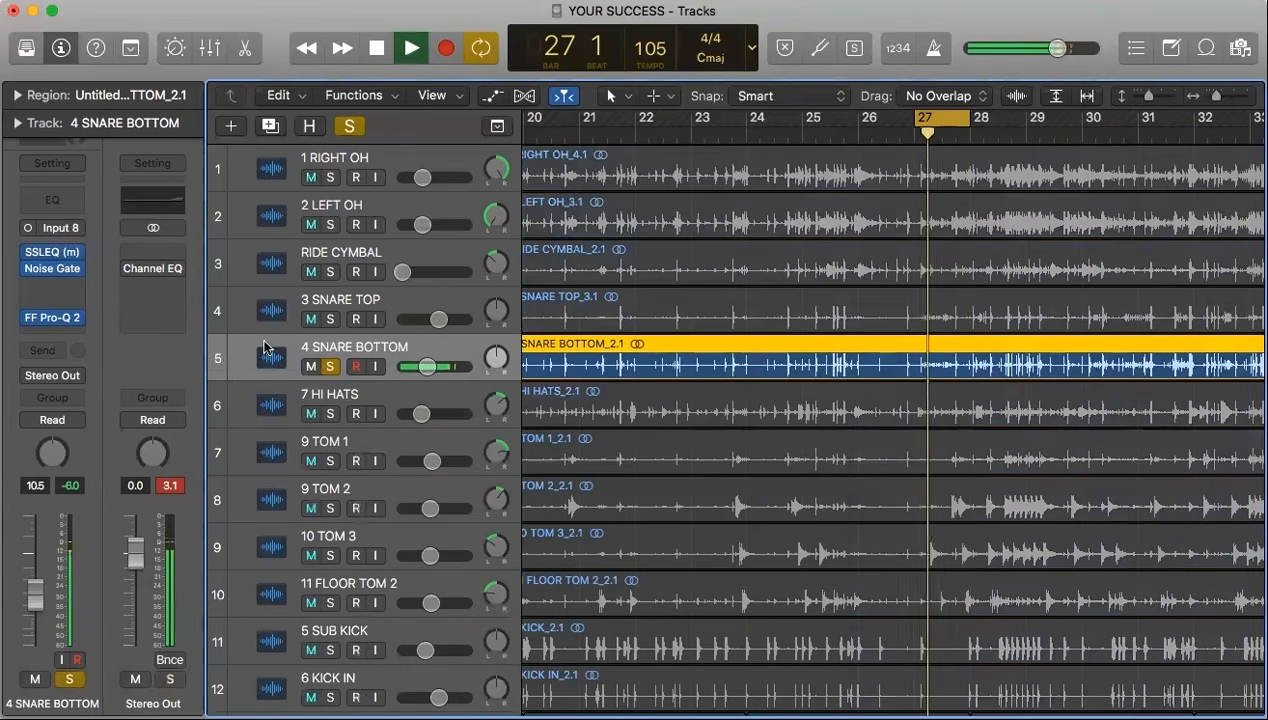
Solo 3 SNARE TOP to hear both snares together, and unsolo both to play the looped section with the full kit.
click(331, 319)
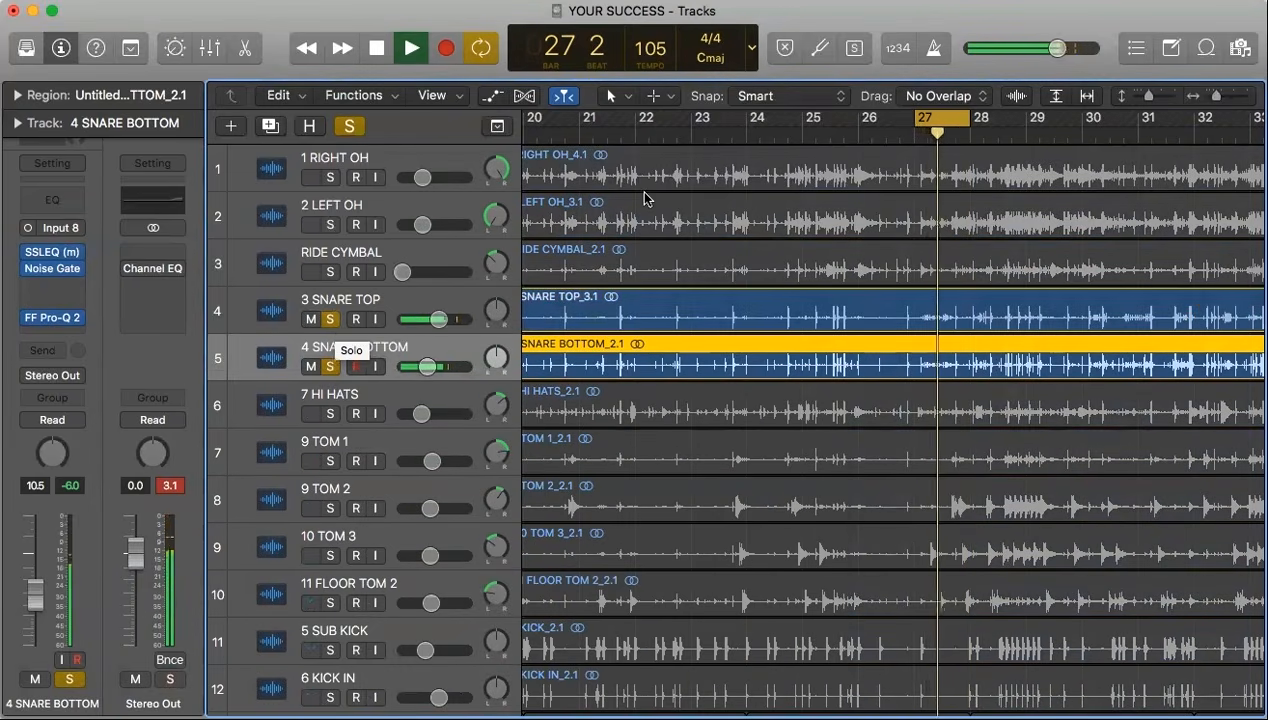
click(943, 118)
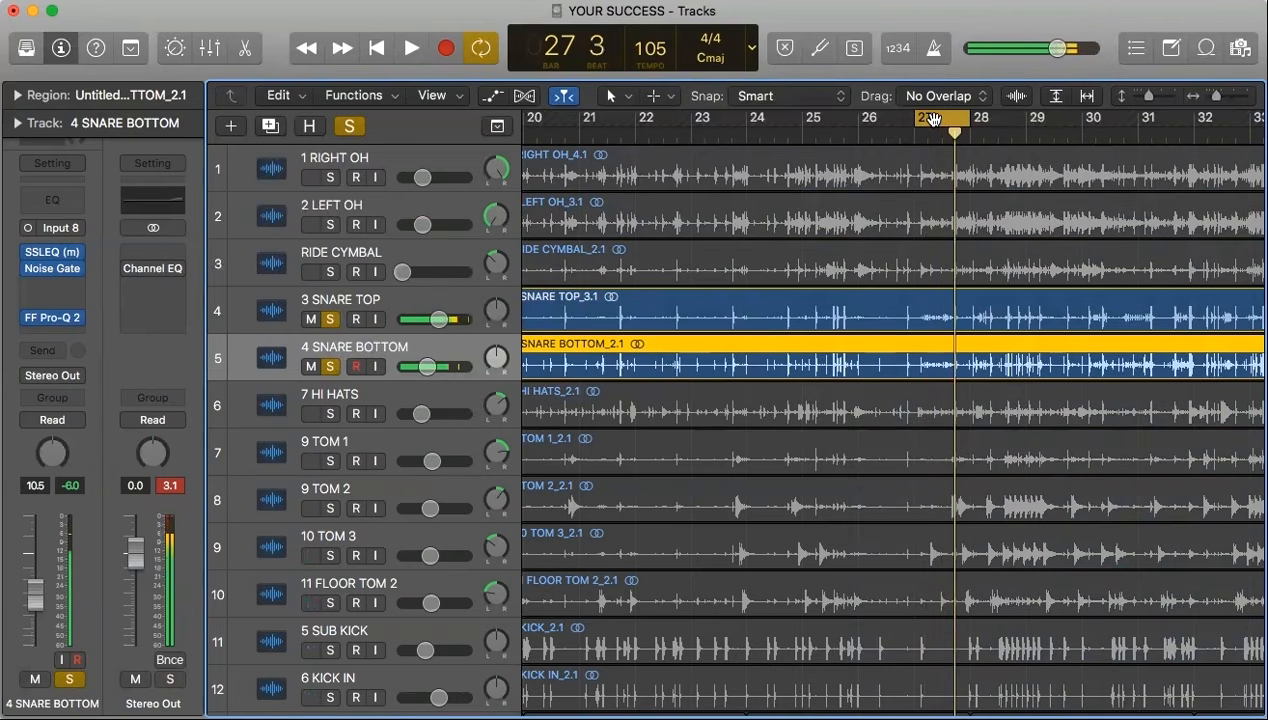
drag(330, 320, 330, 339)
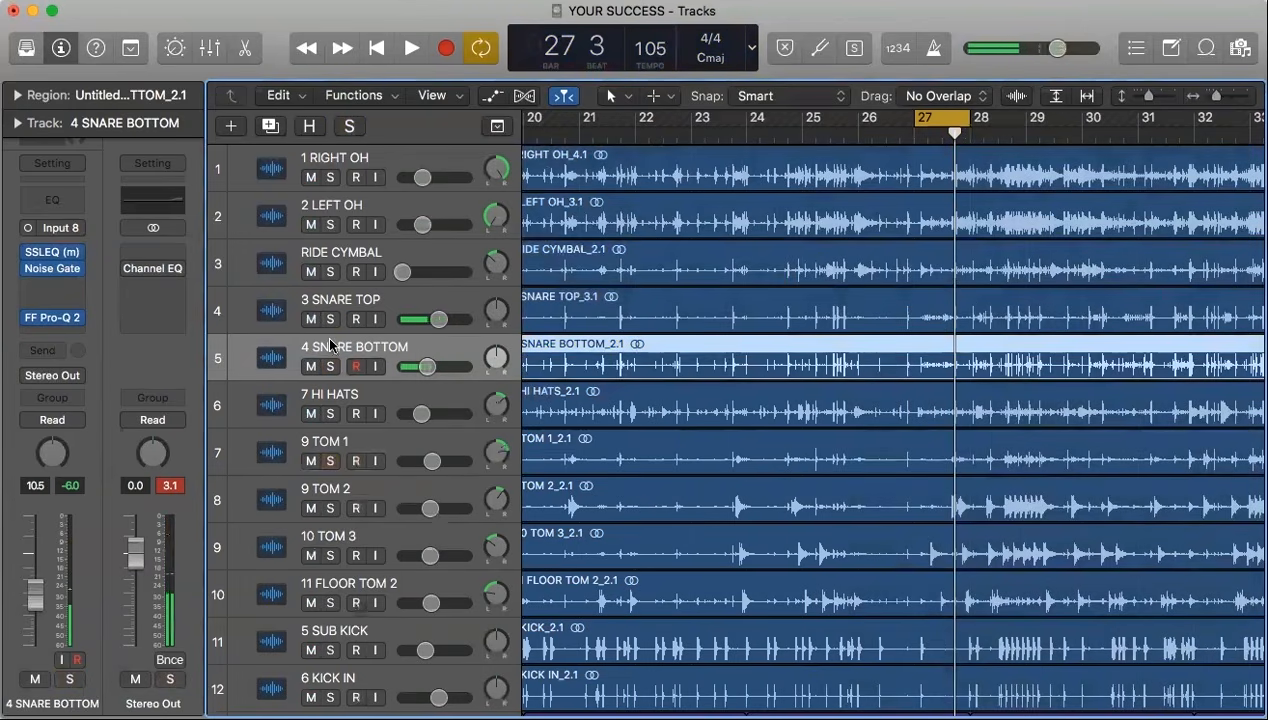
key(space)
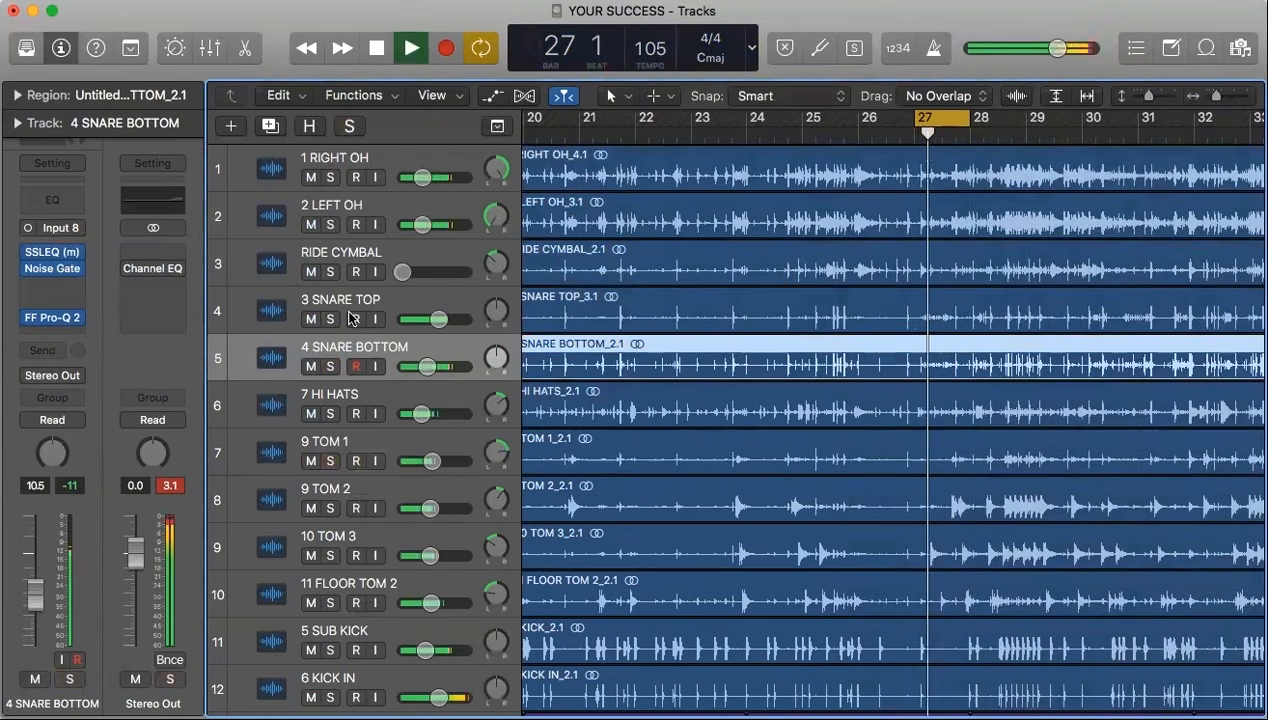
key(space)
Turn off cycle mode and play the full kit from the opening bars of the song.
click(940, 120)
scroll(736, 342, left, 15)
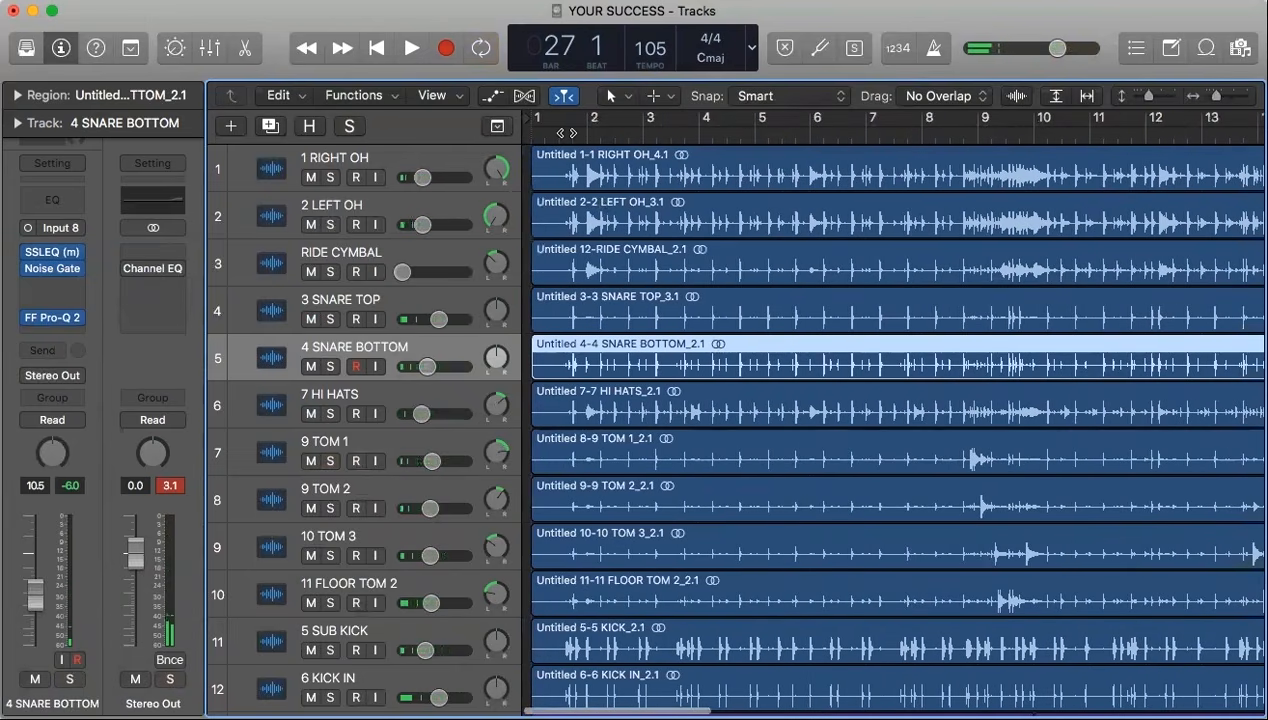
key(space)
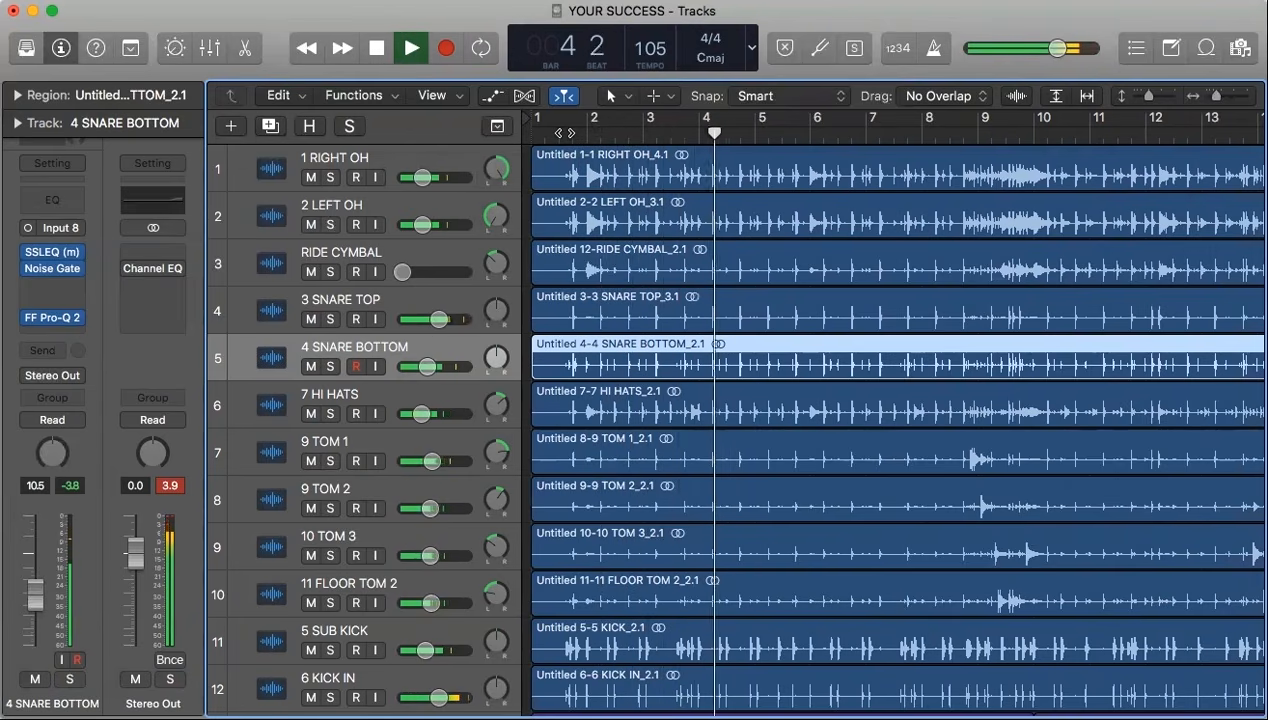
key(space)
Select 7 HI HATS, set a cycle range from bar 4 to bar 6, and solo the hi-hats during playback.
click(748, 408)
key(Return)
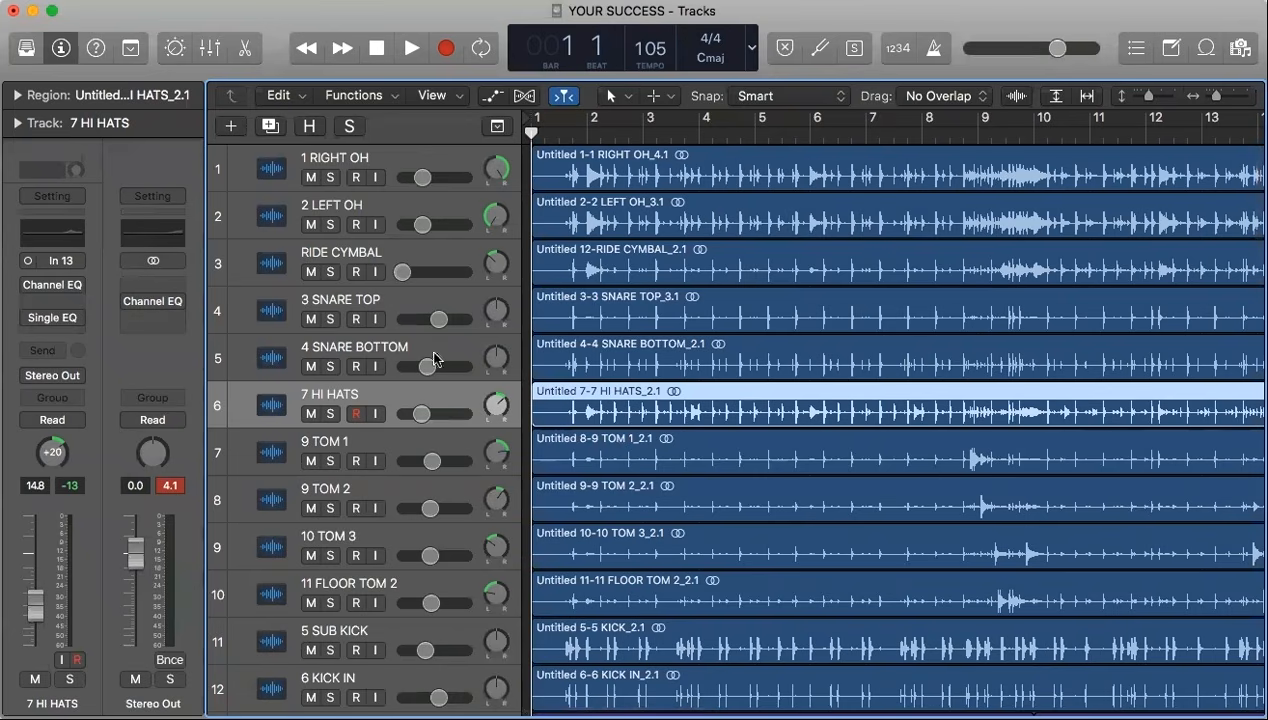
drag(700, 124, 812, 124)
key(space)
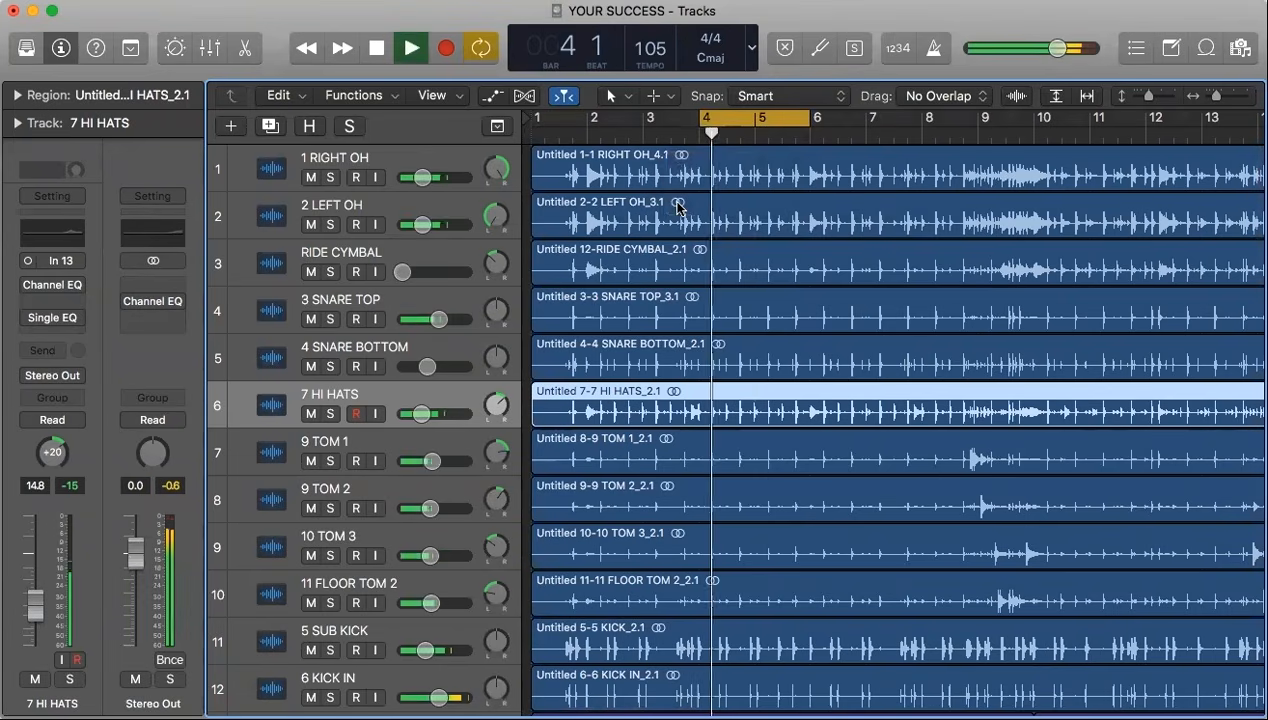
click(335, 415)
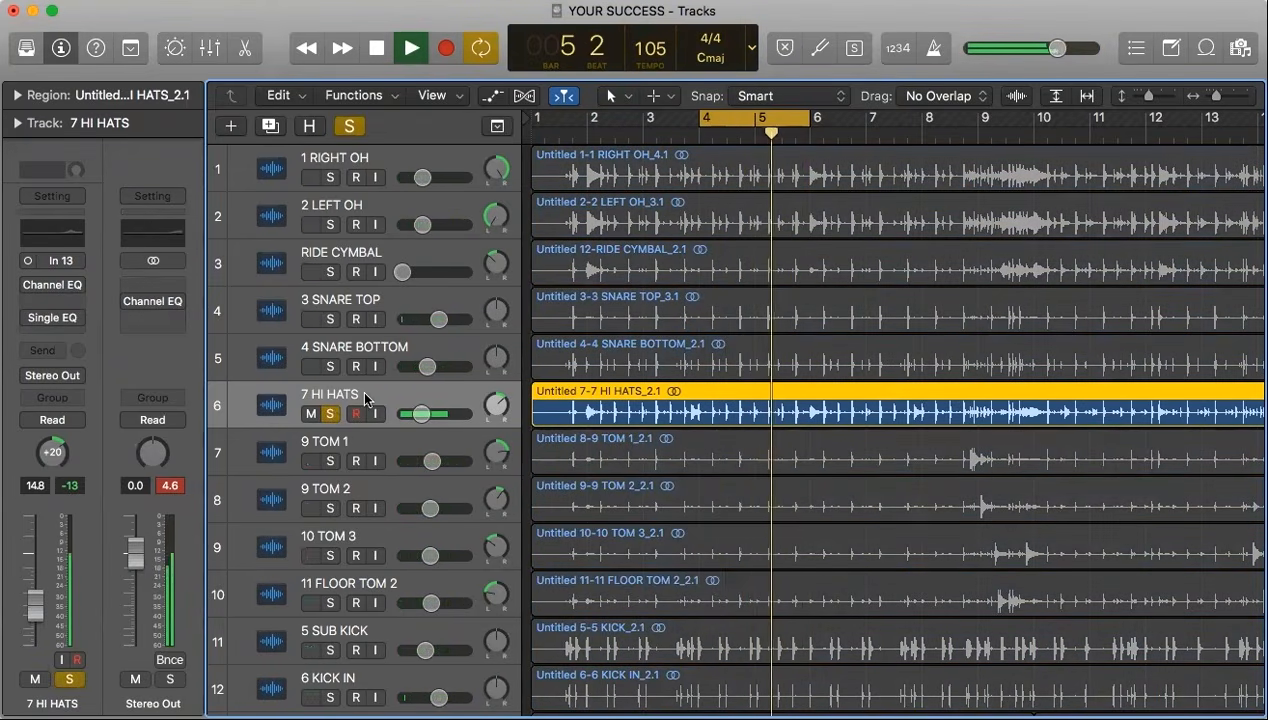
Stop playback, locate the mono Single Band EQ among the EQ plug-ins, and open the hi-hats' existing Single Band EQ.
mouse_move(45, 318)
key(space)
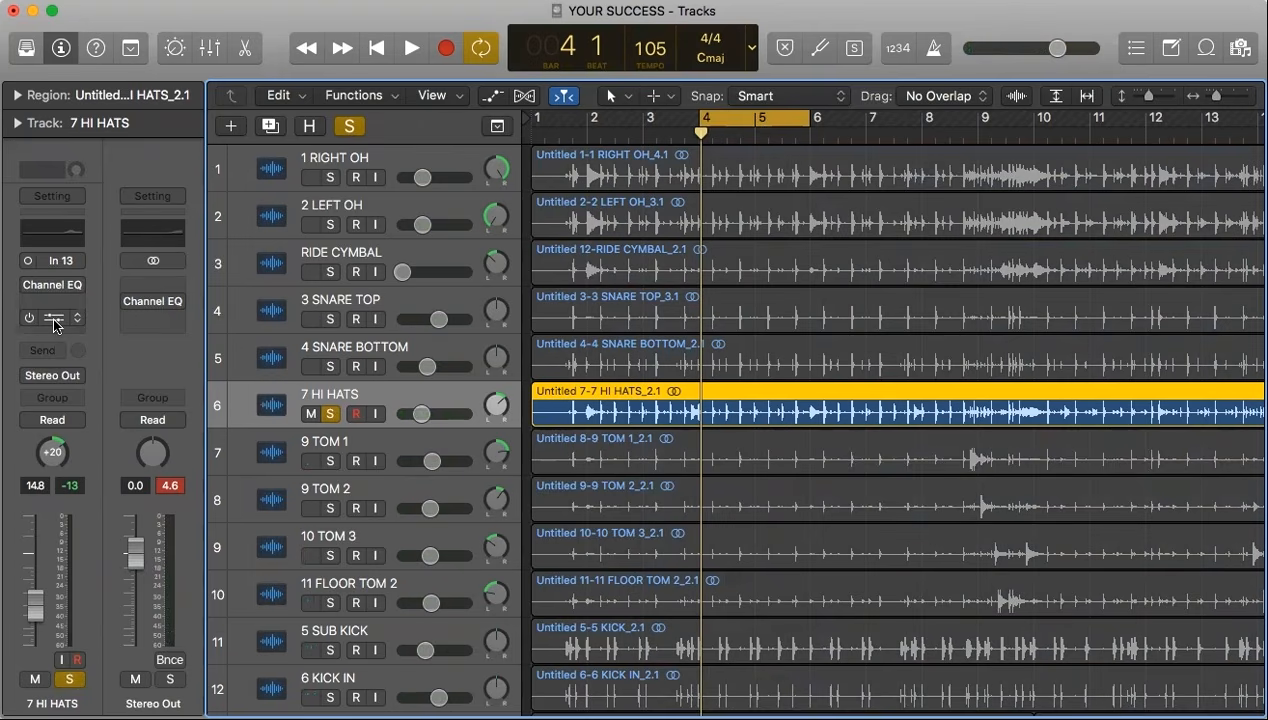
click(54, 332)
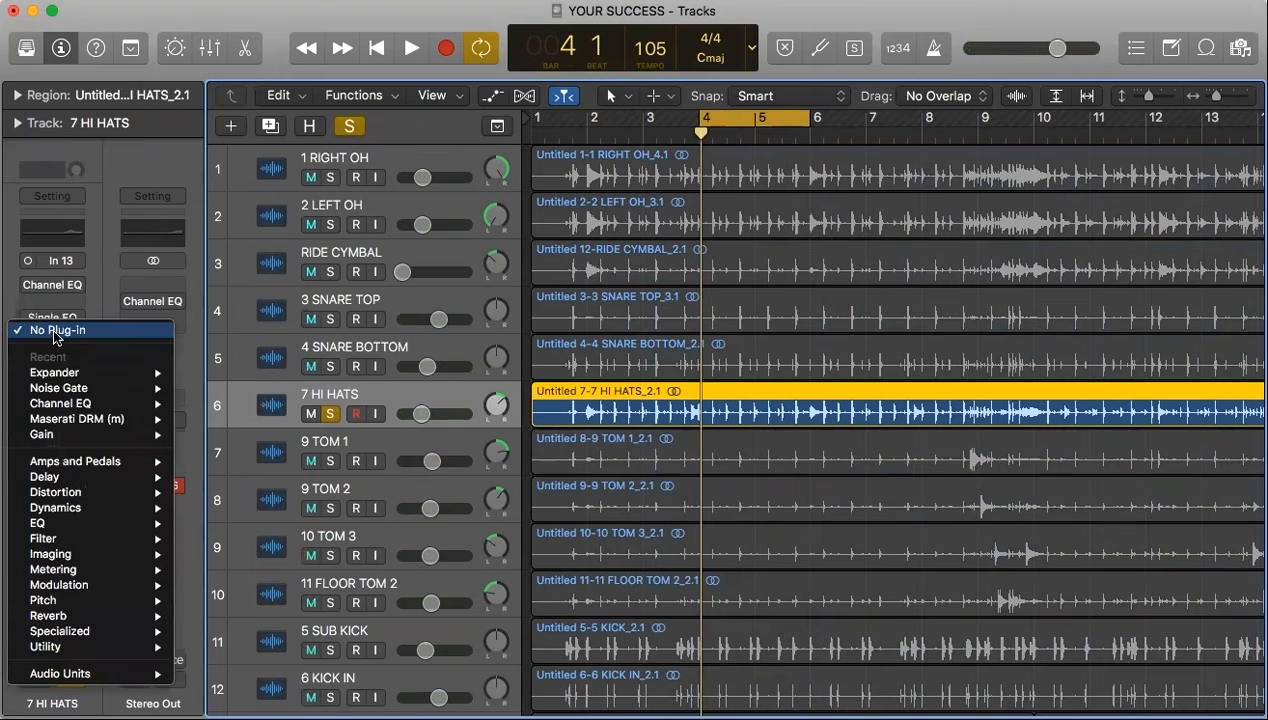
mouse_move(60, 647)
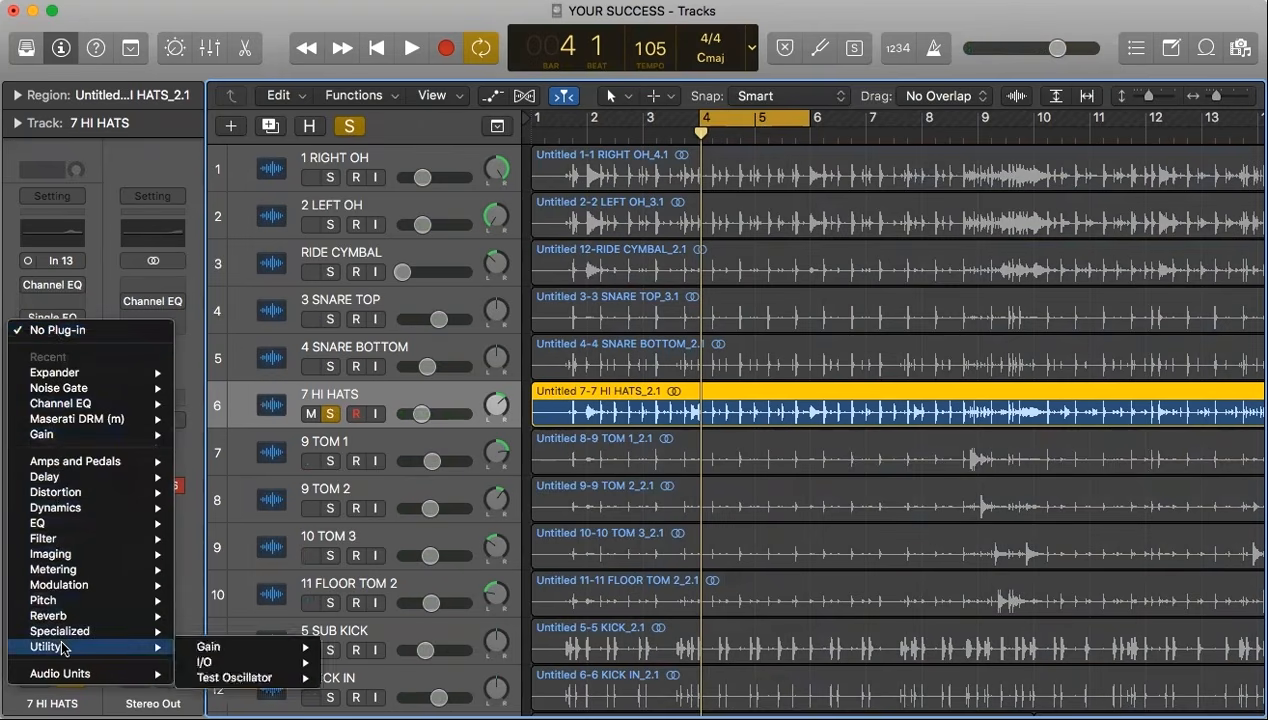
mouse_move(60, 526)
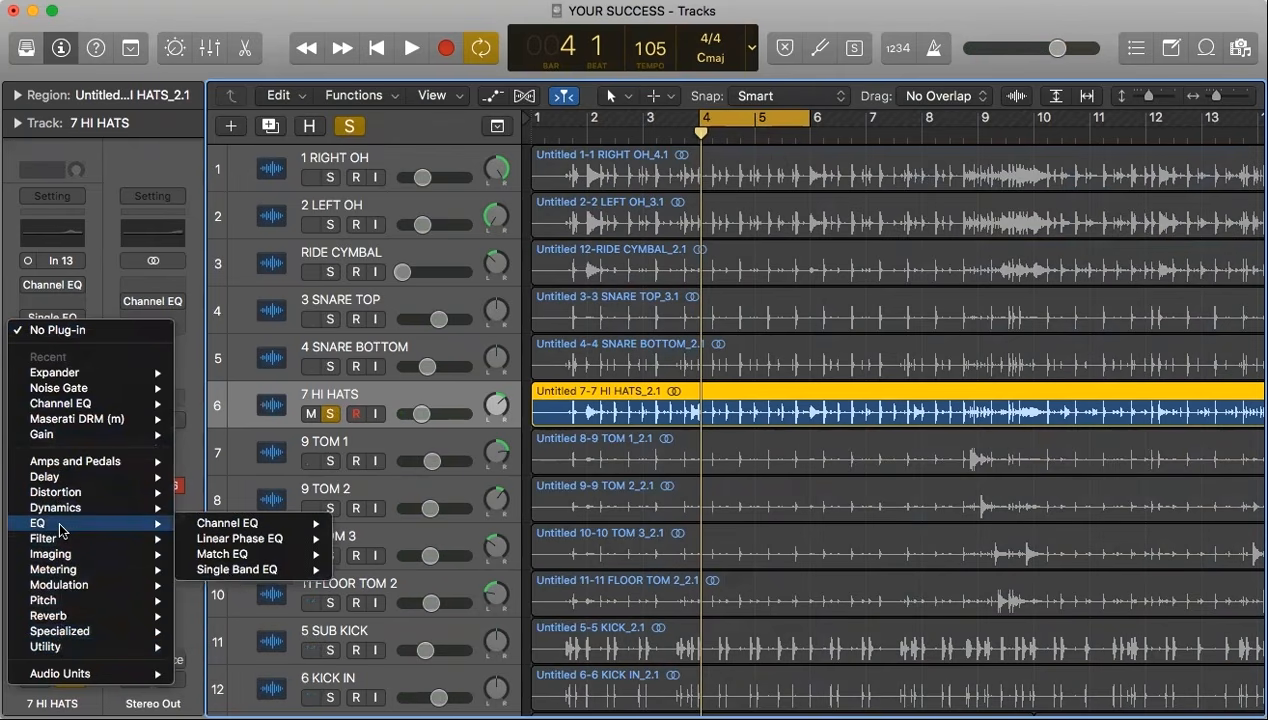
mouse_move(238, 578)
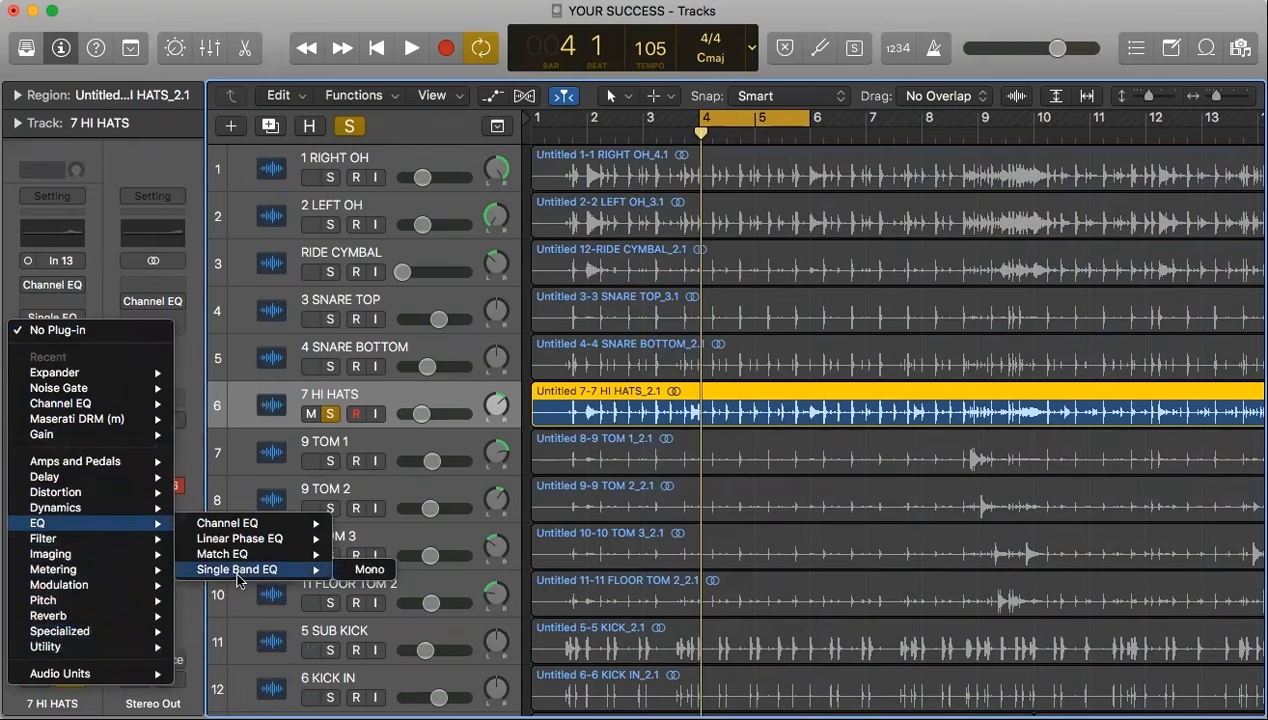
click(369, 570)
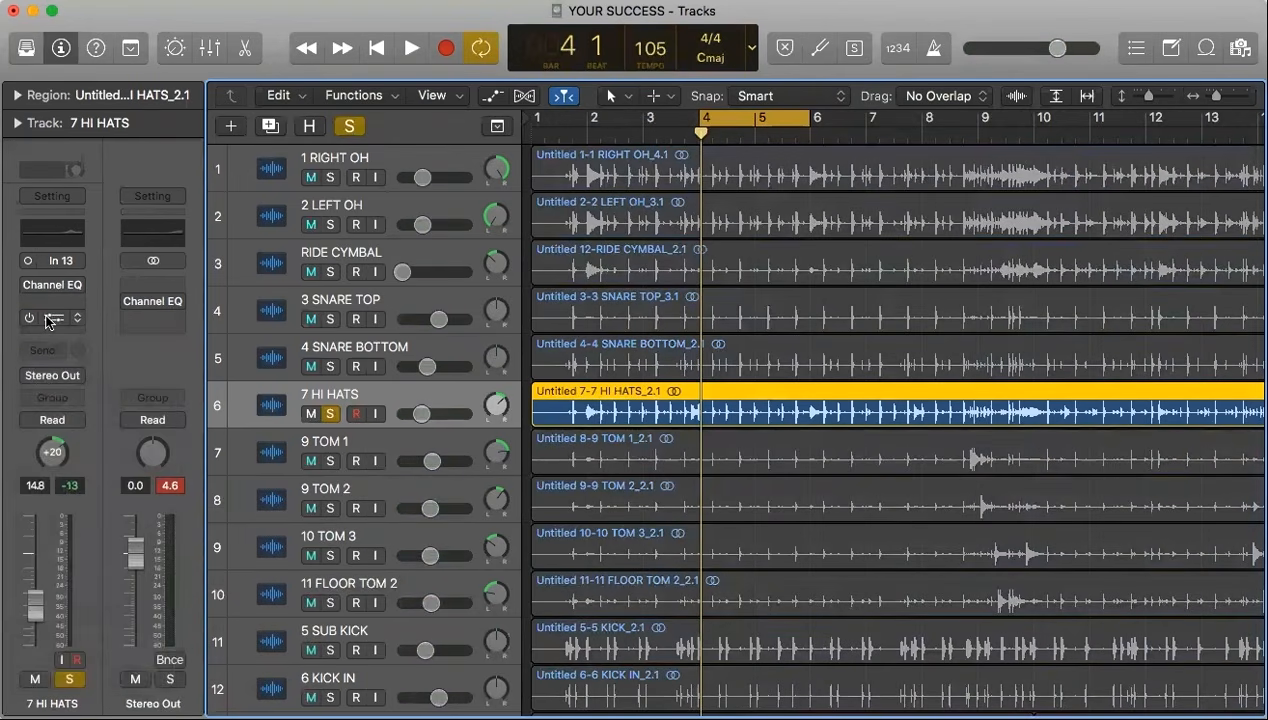
click(49, 318)
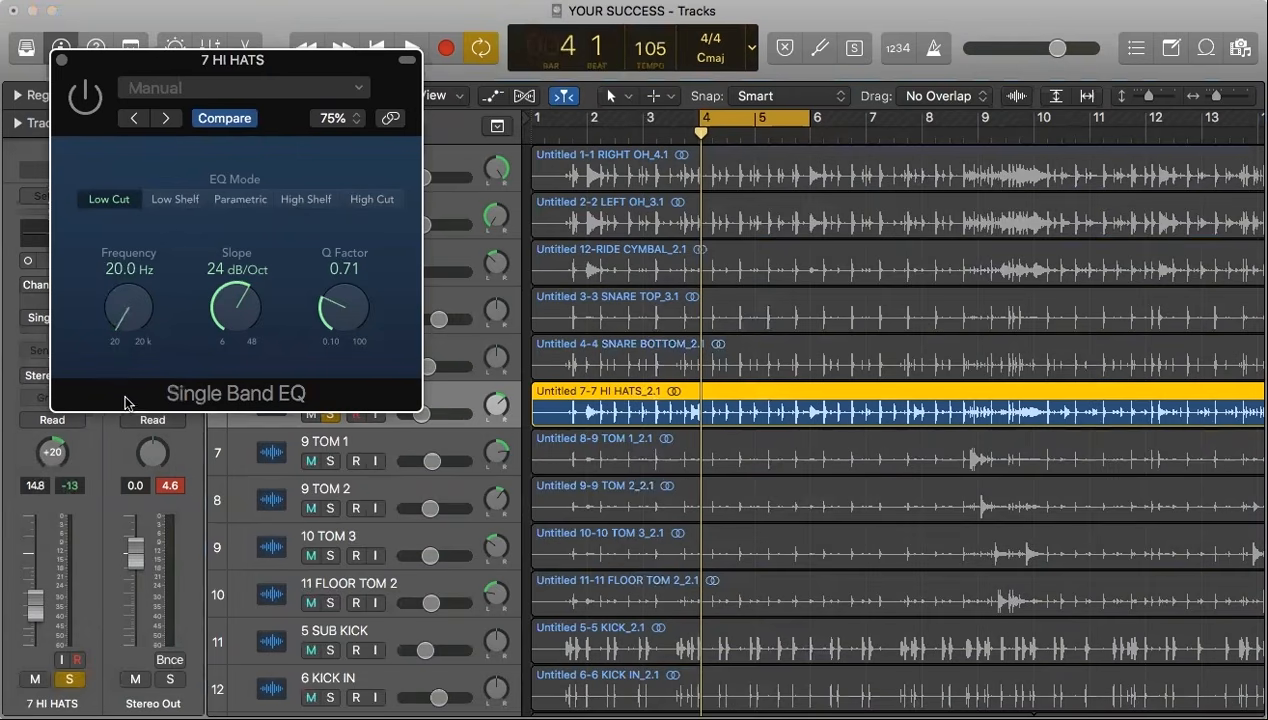
Enable the hi-hats' Single Band EQ, raise its low-cut frequency to 235 Hz during playback, and compare it bypassed and active.
key(space)
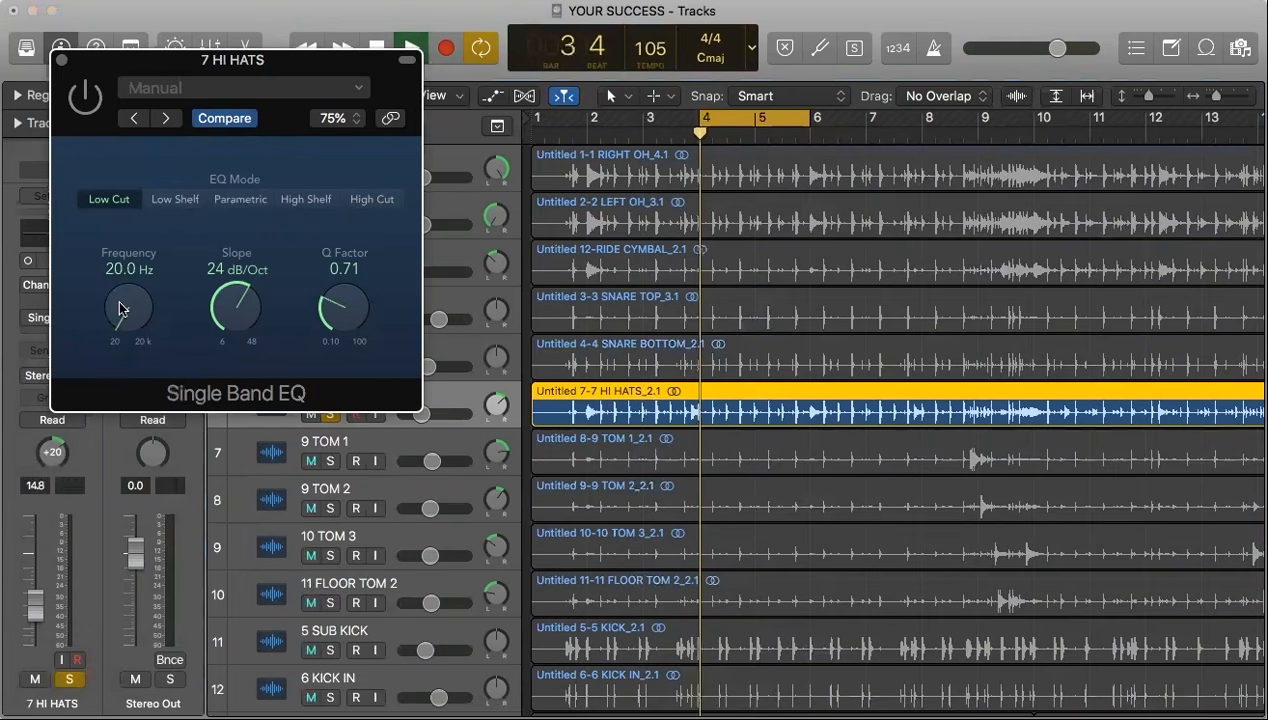
click(85, 97)
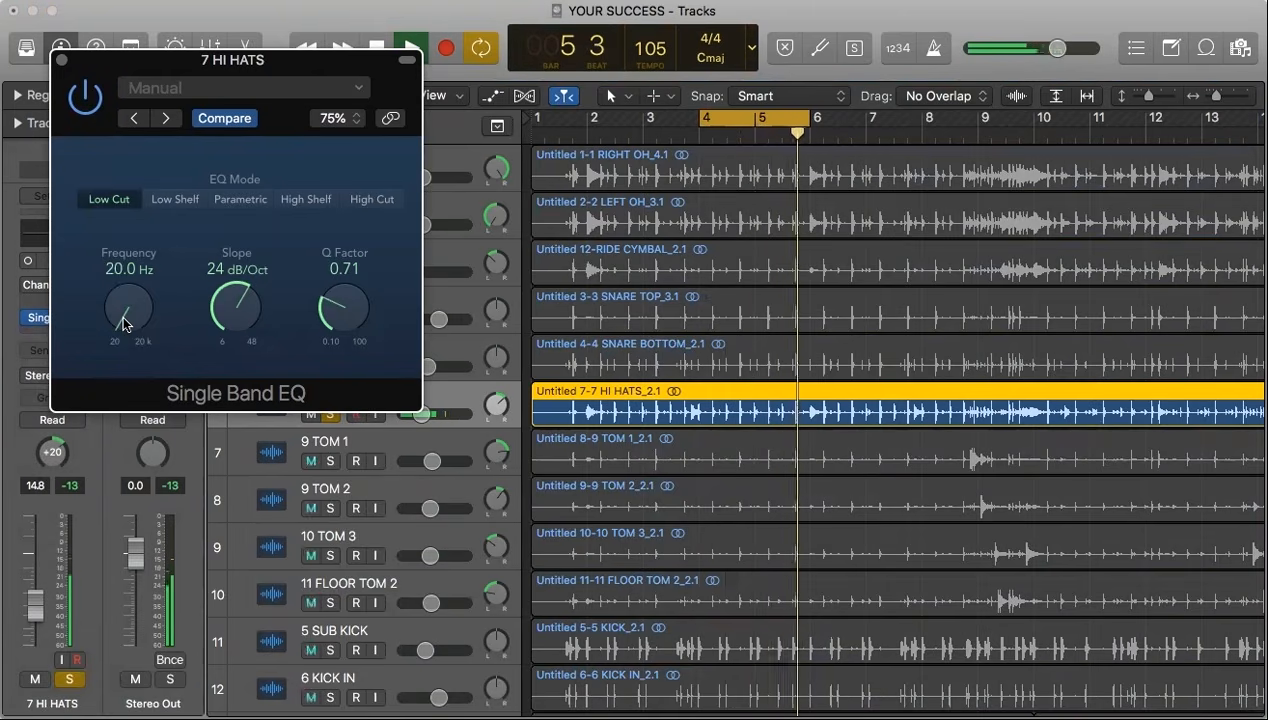
drag(124, 322, 112, 211)
click(86, 98)
click(86, 98)
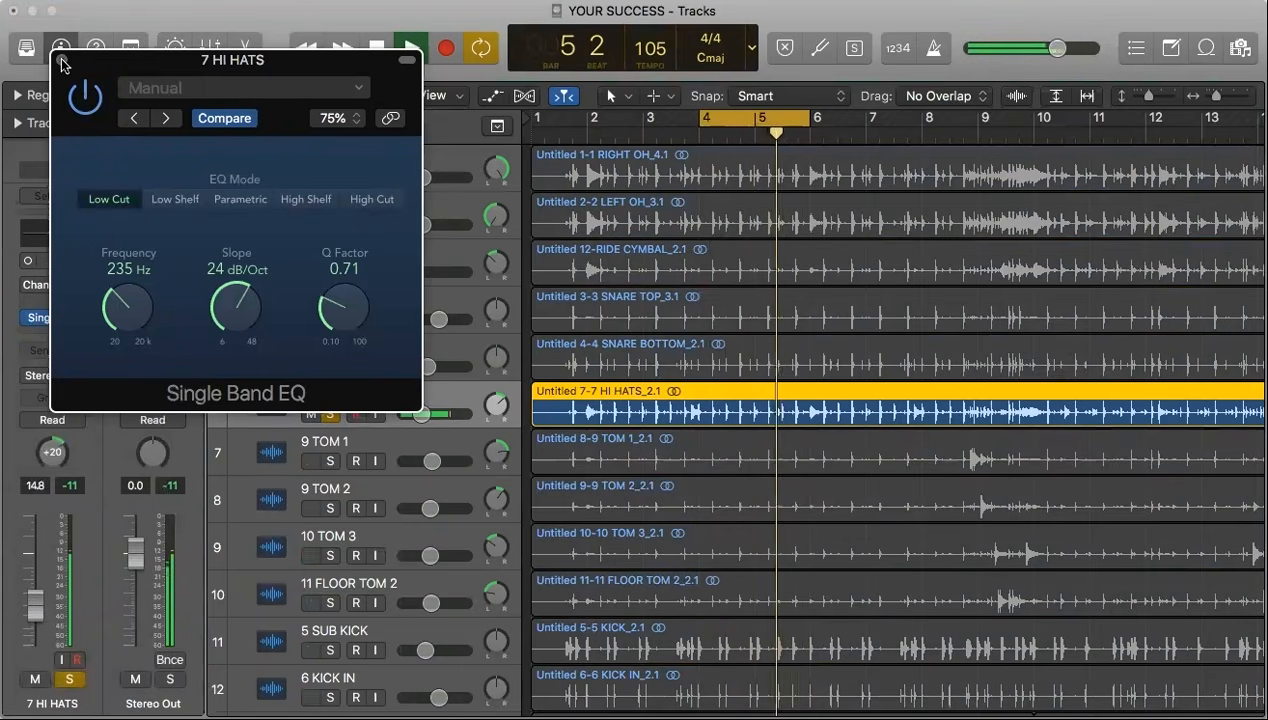
Close the hi-hats' Single Band EQ, unsolo the hi-hats, and raise their volume to -14.2 dB during full-kit playback.
click(61, 61)
click(330, 414)
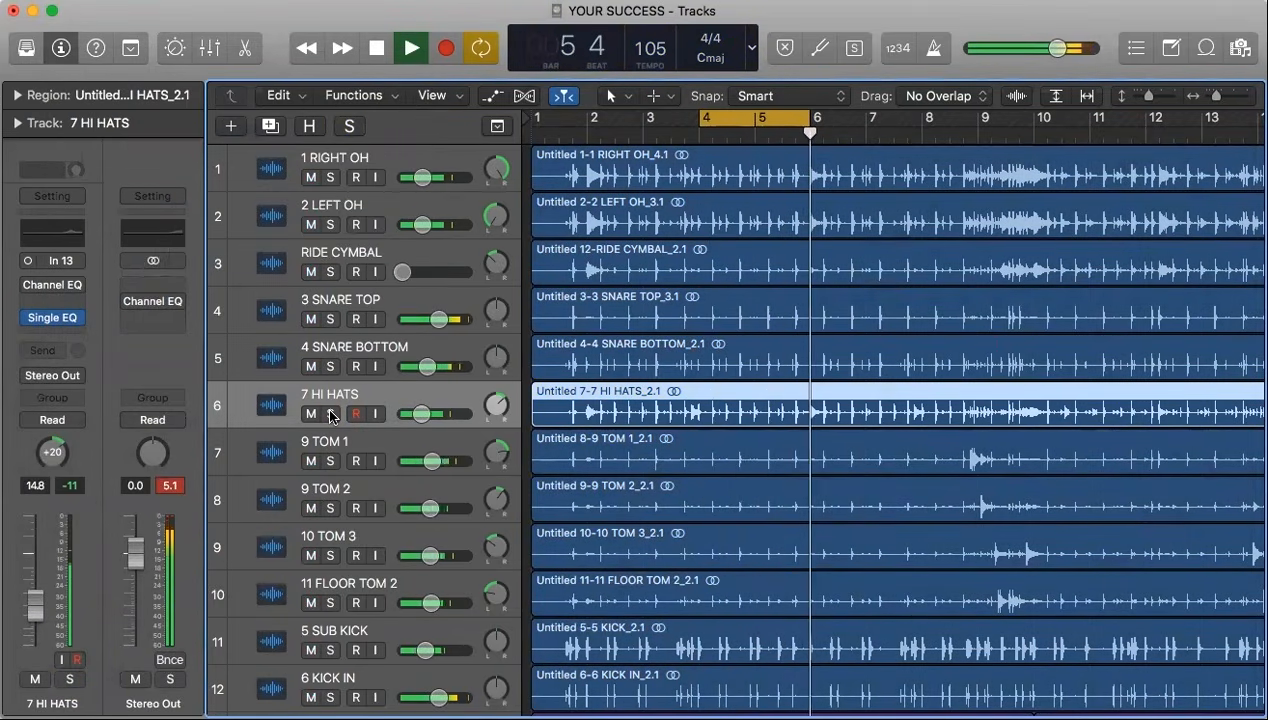
click(421, 413)
drag(421, 413, 422, 413)
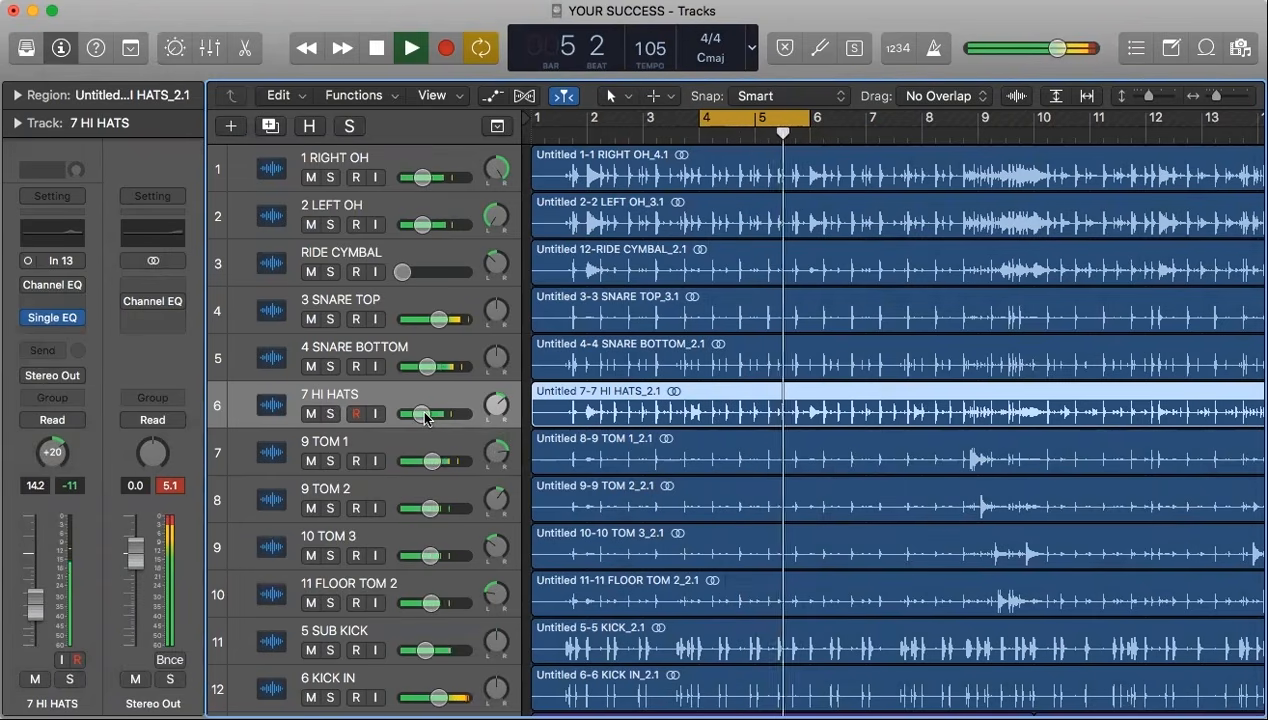
key(space)
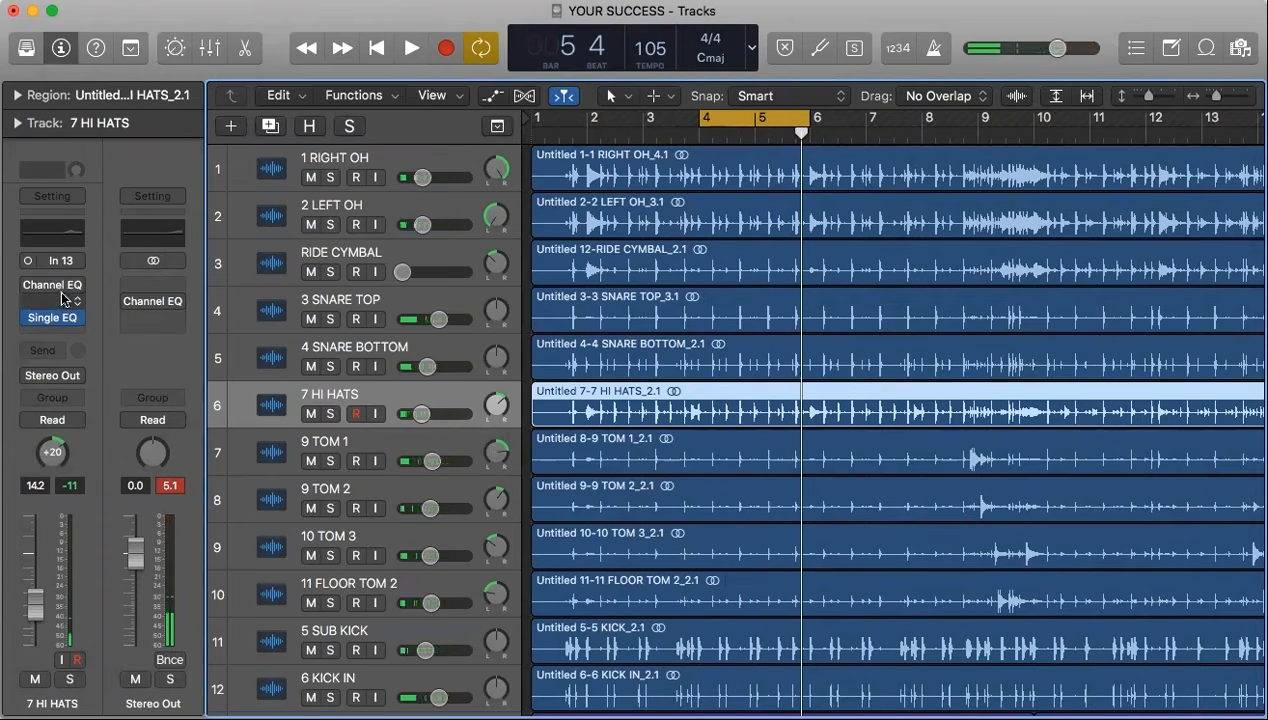
click(62, 302)
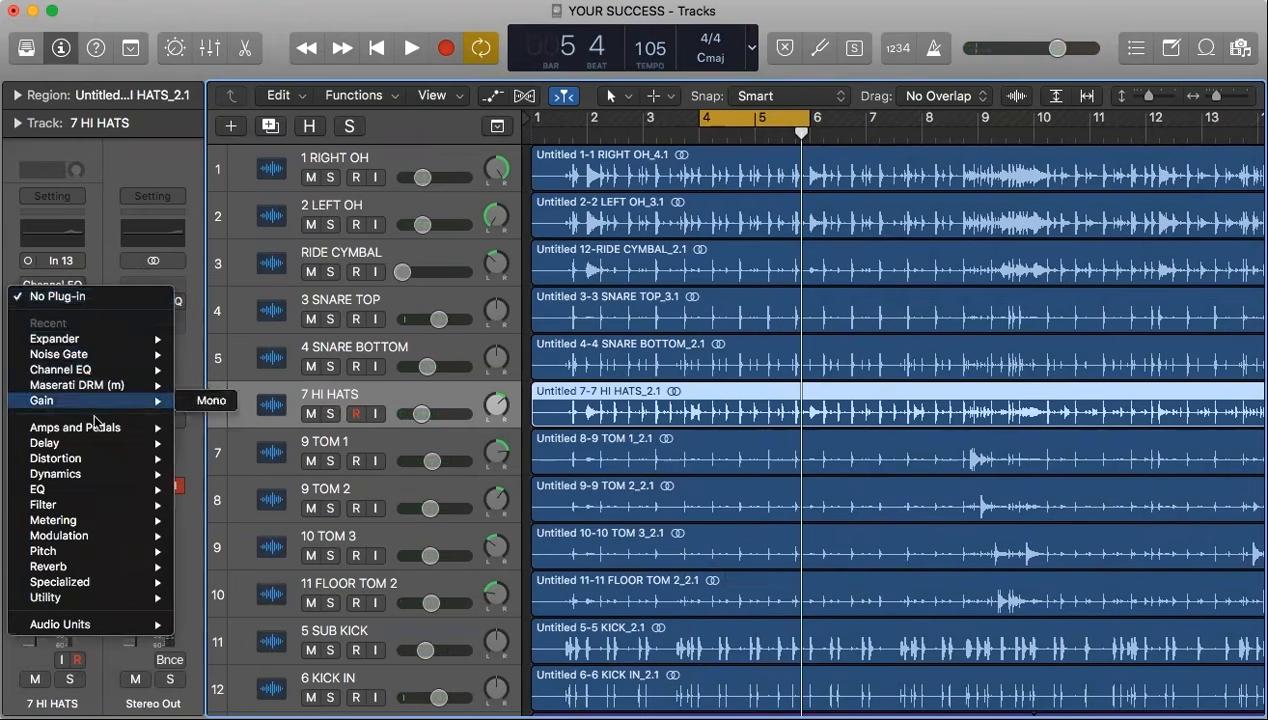
mouse_move(112, 488)
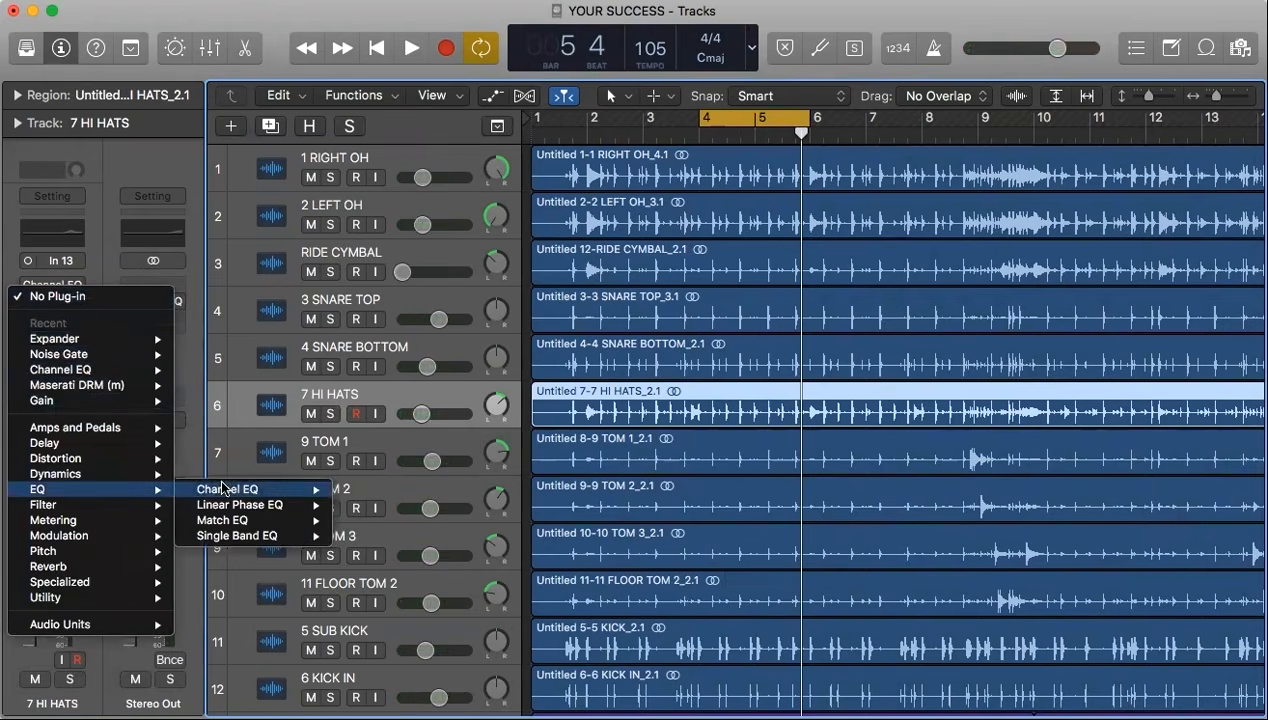
click(99, 254)
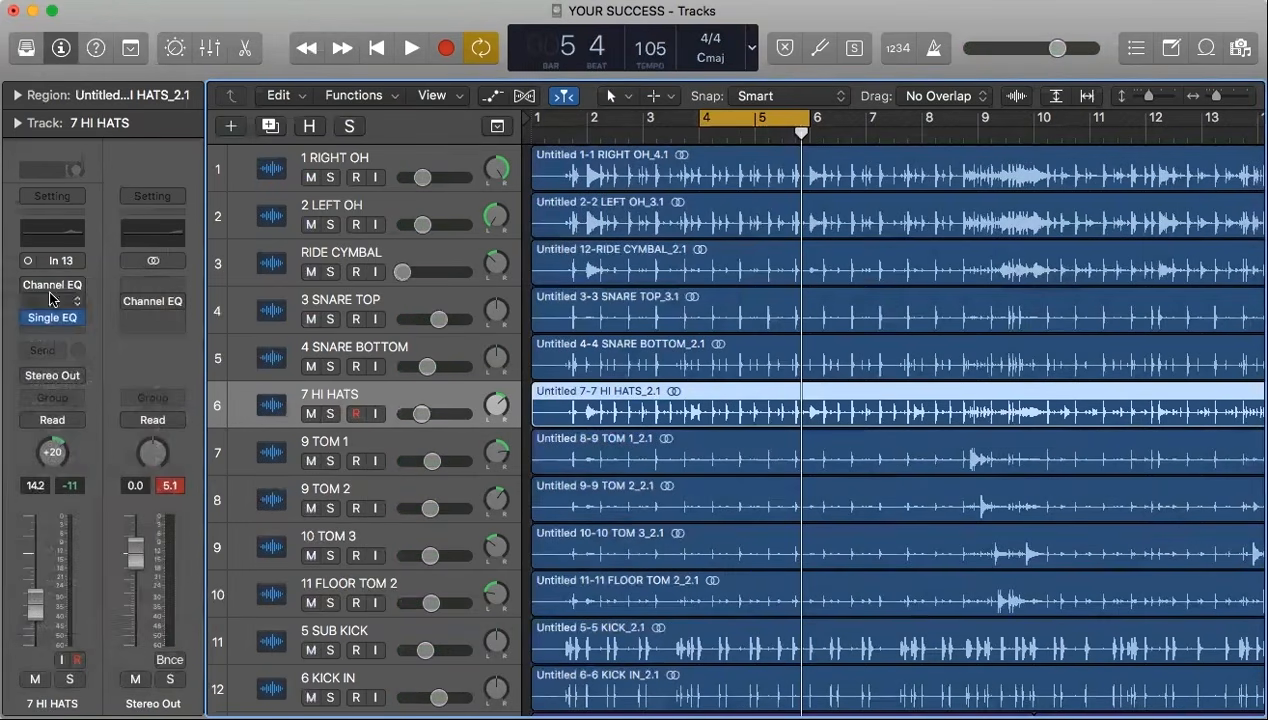
Enable and open the hi-hats' existing Channel EQ and locate the Standard Hi Hat EQ preset among its Drums settings.
click(50, 288)
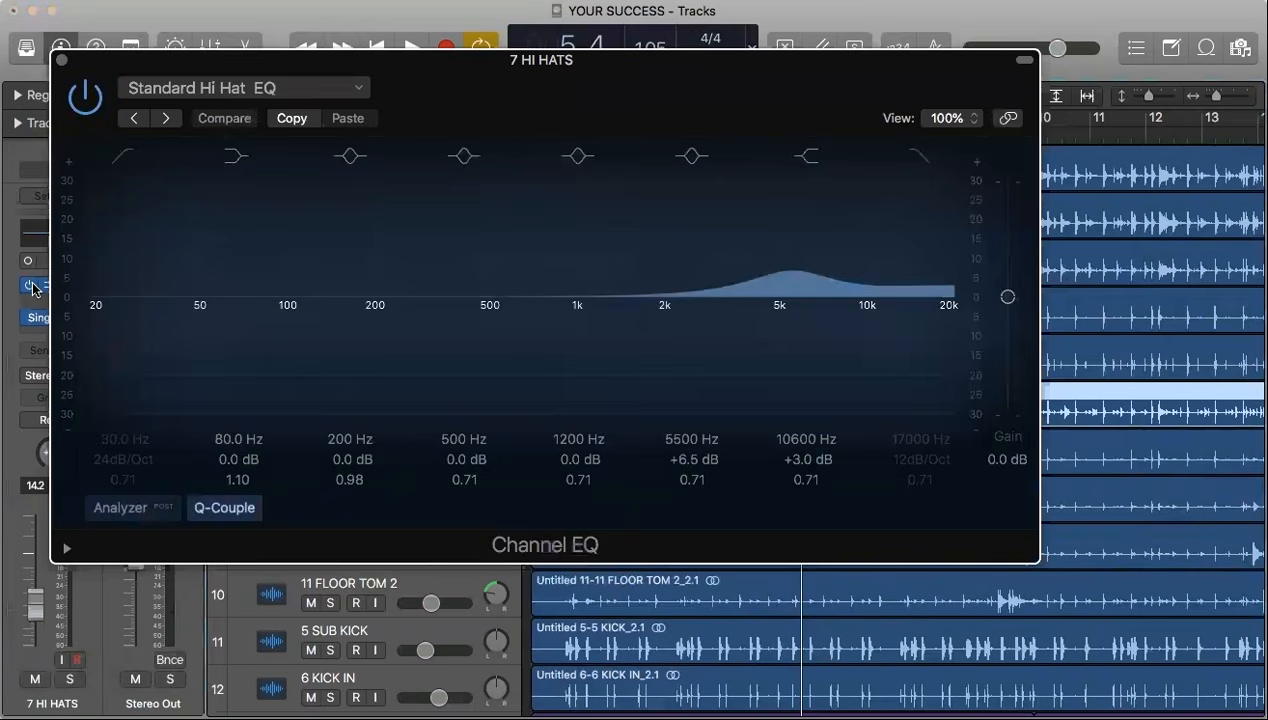
click(253, 90)
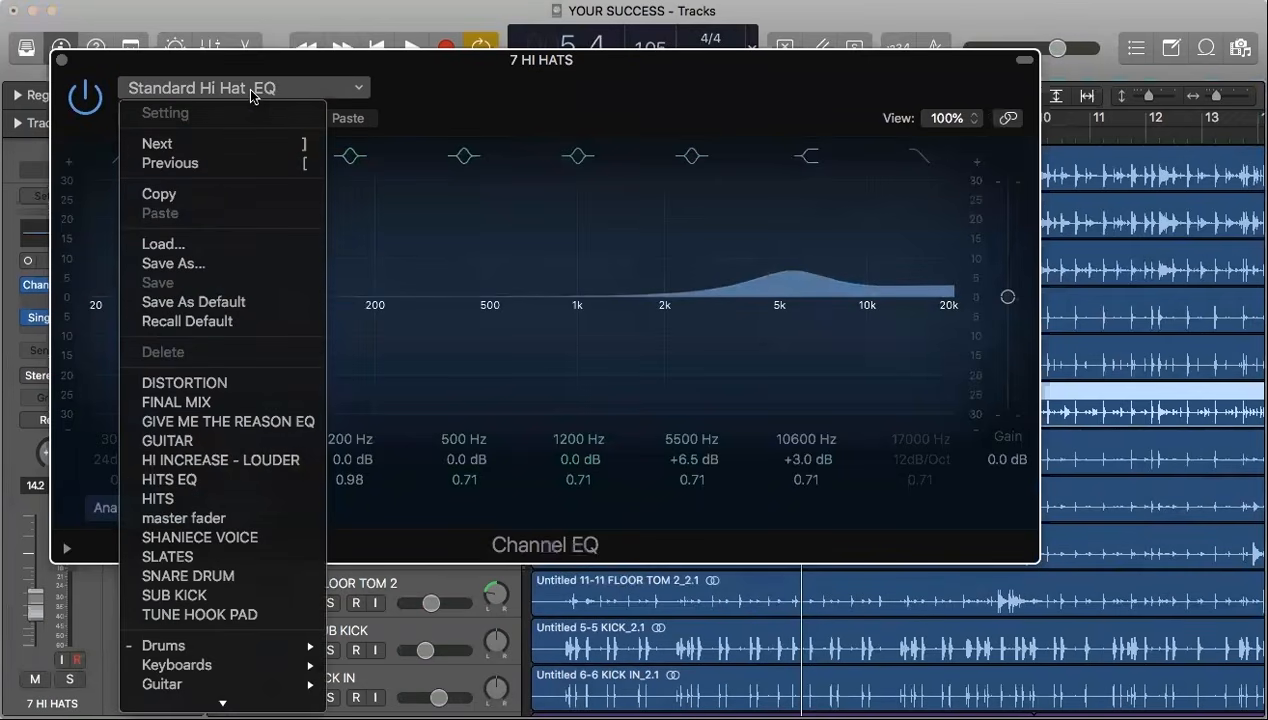
mouse_move(174, 645)
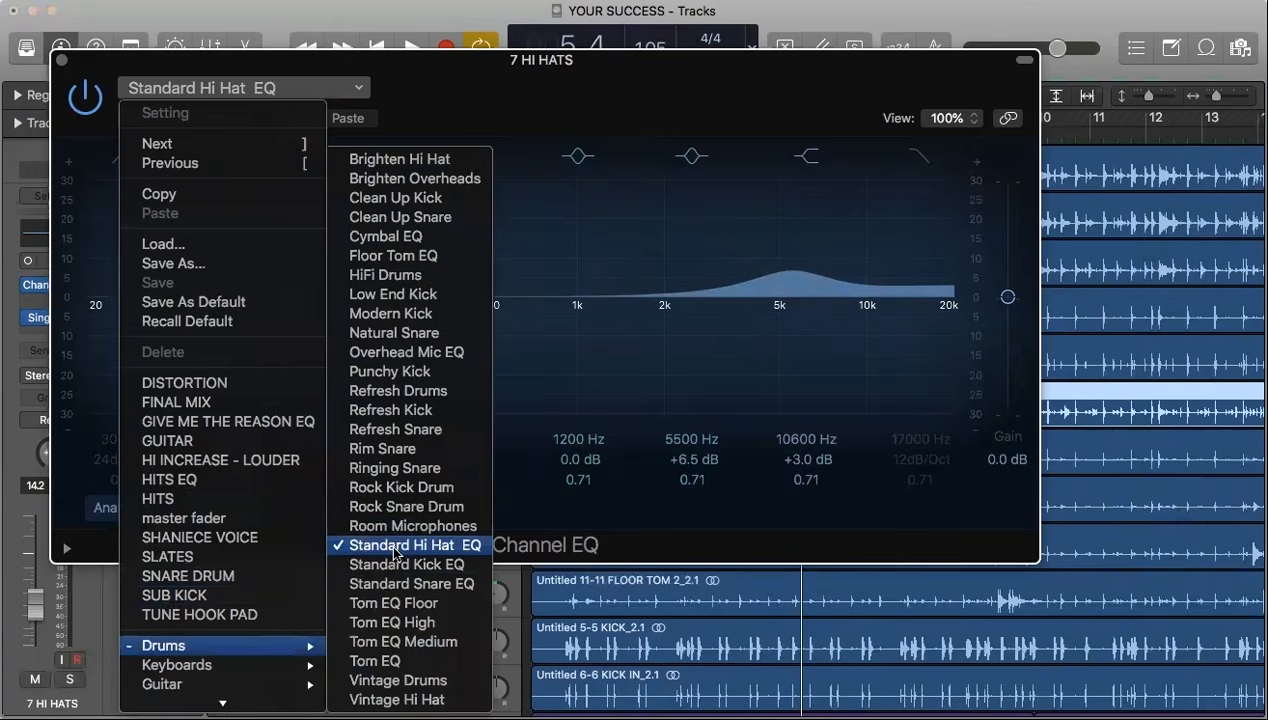
click(508, 110)
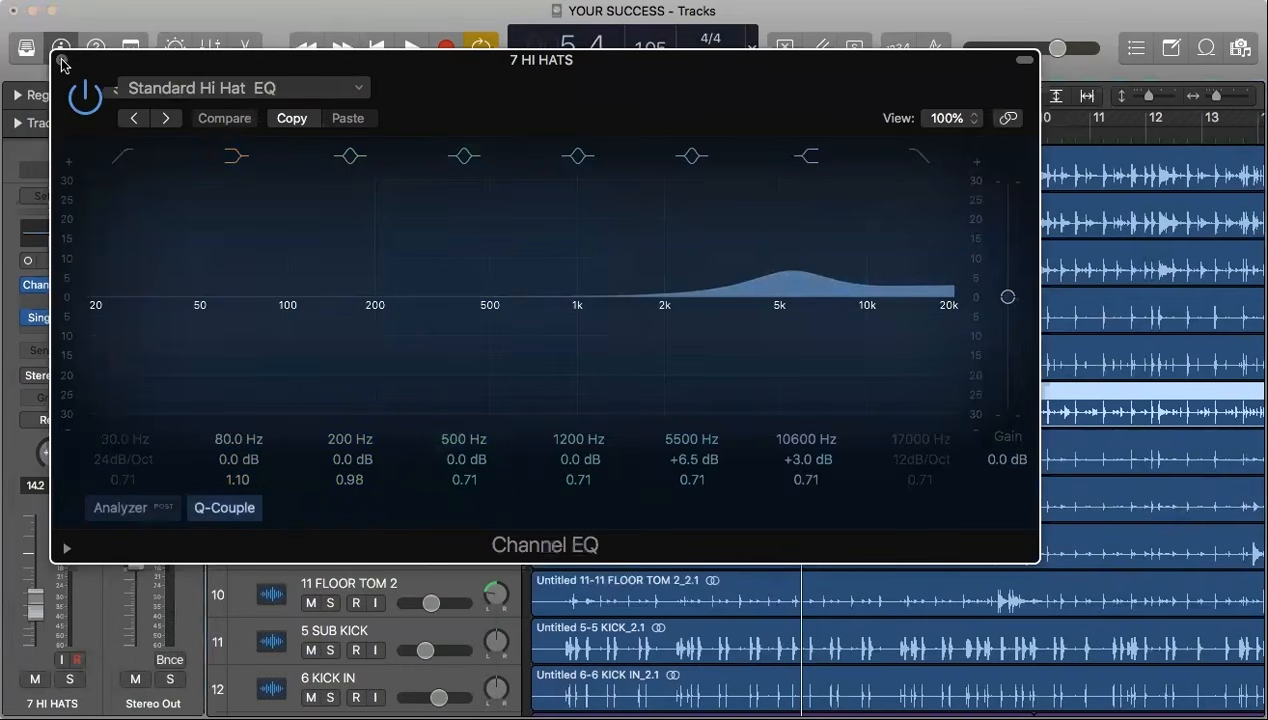
Compare the hi-hats' Channel EQ bypassed and active during full-kit playback, leave it enabled, and close it.
click(85, 94)
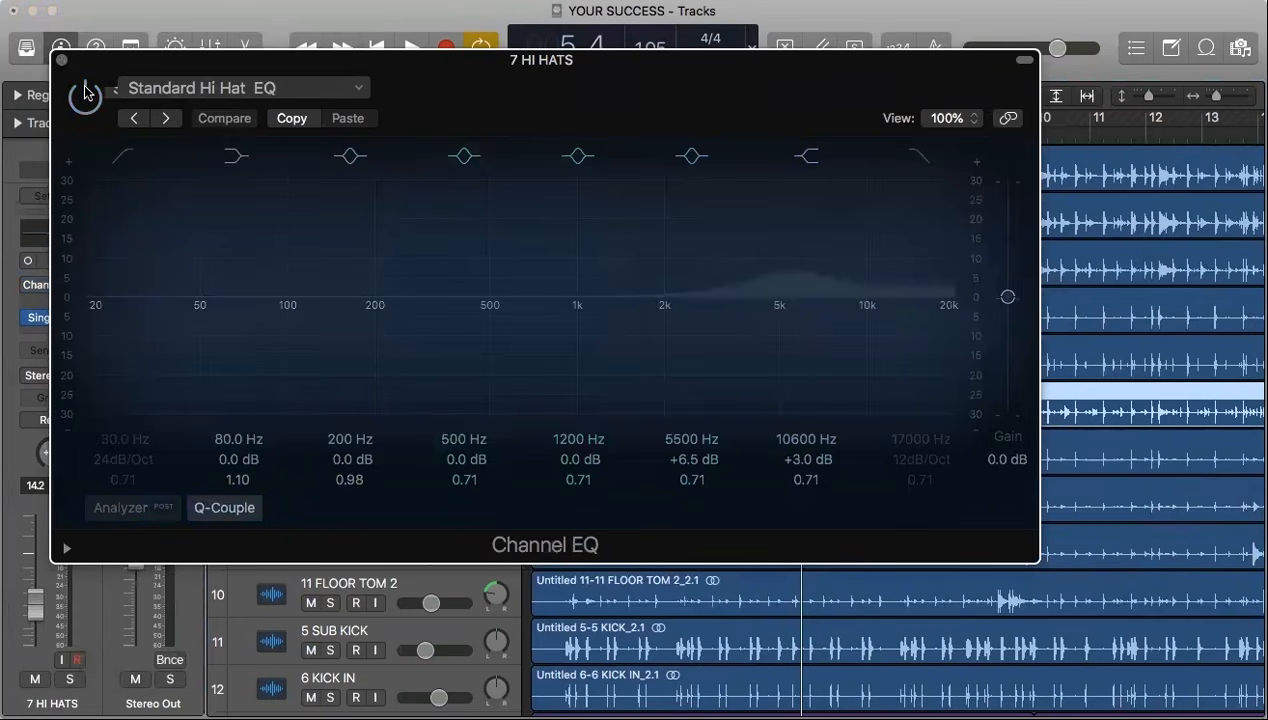
key(space)
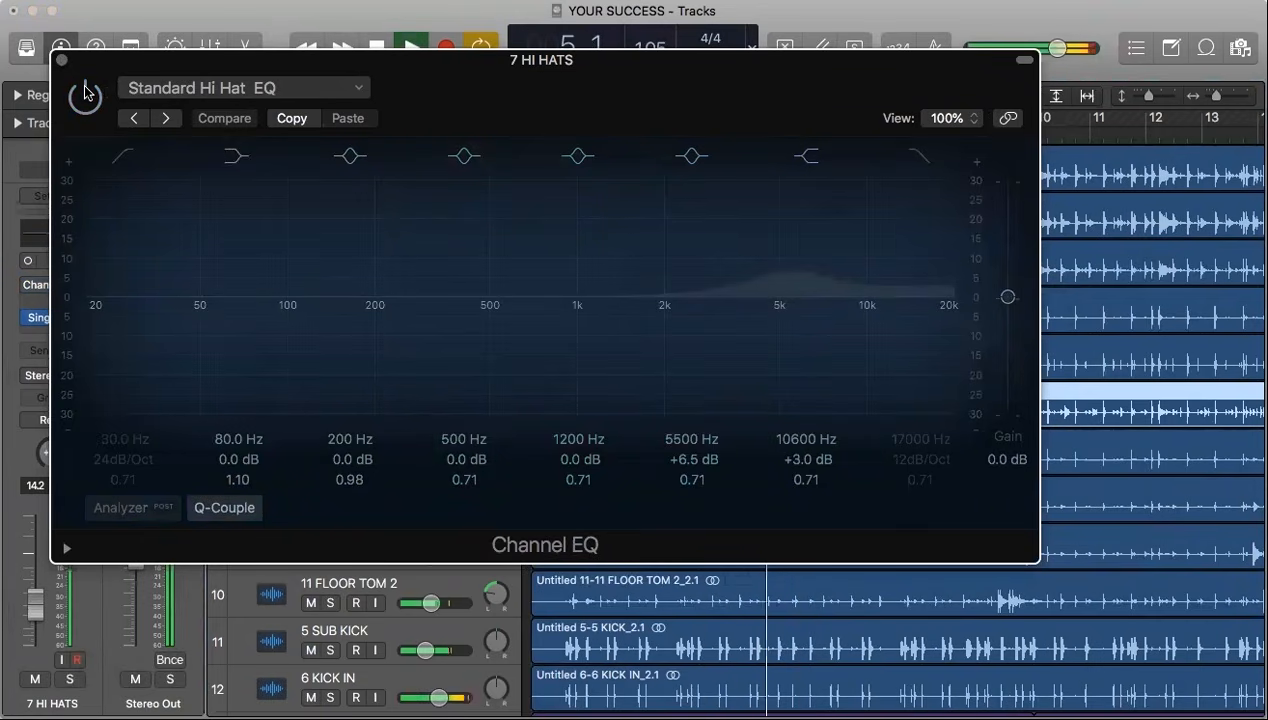
click(85, 94)
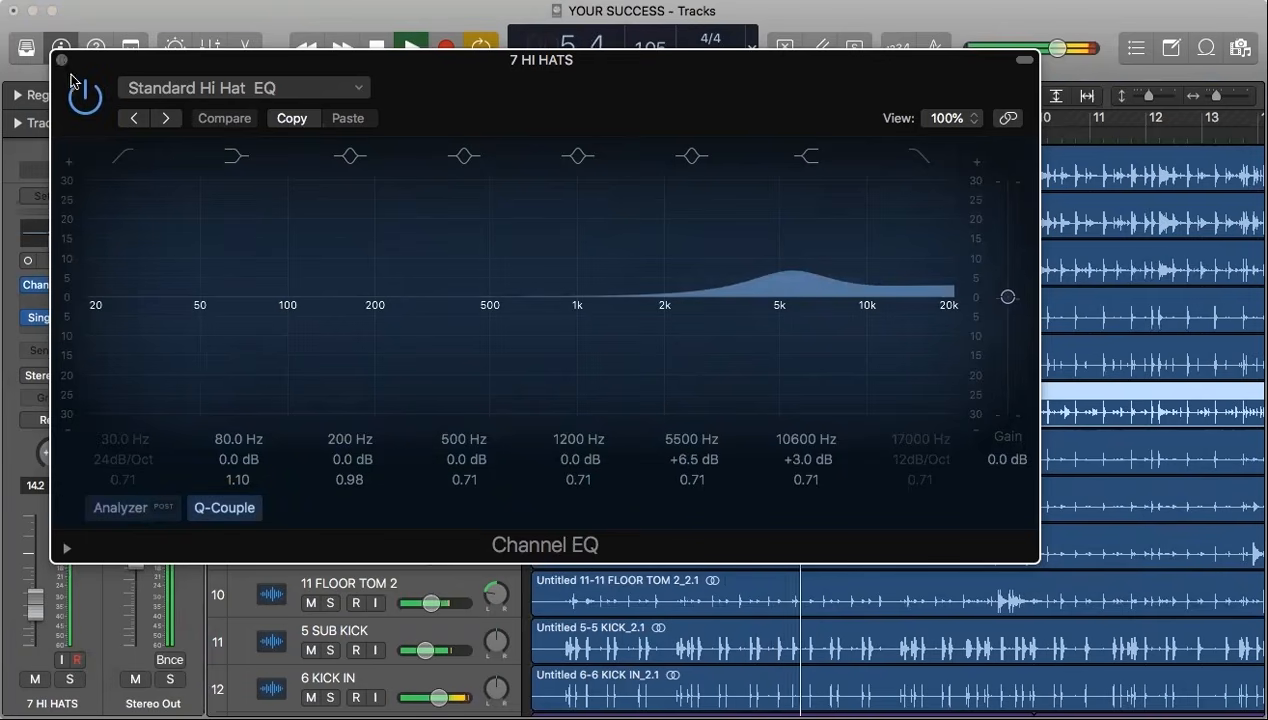
click(60, 61)
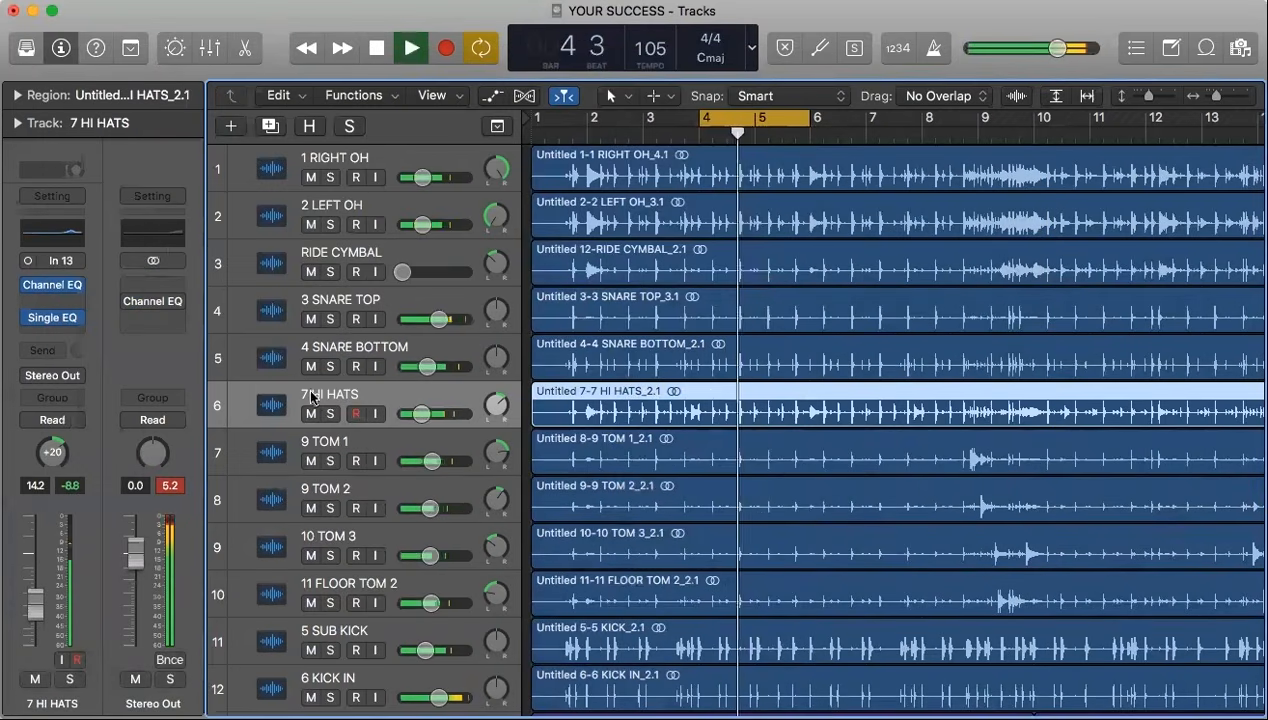
key(space)
Solo tracks 1 to 12, audition the kit in the cycle range, and clear all solos.
drag(330, 177, 320, 692)
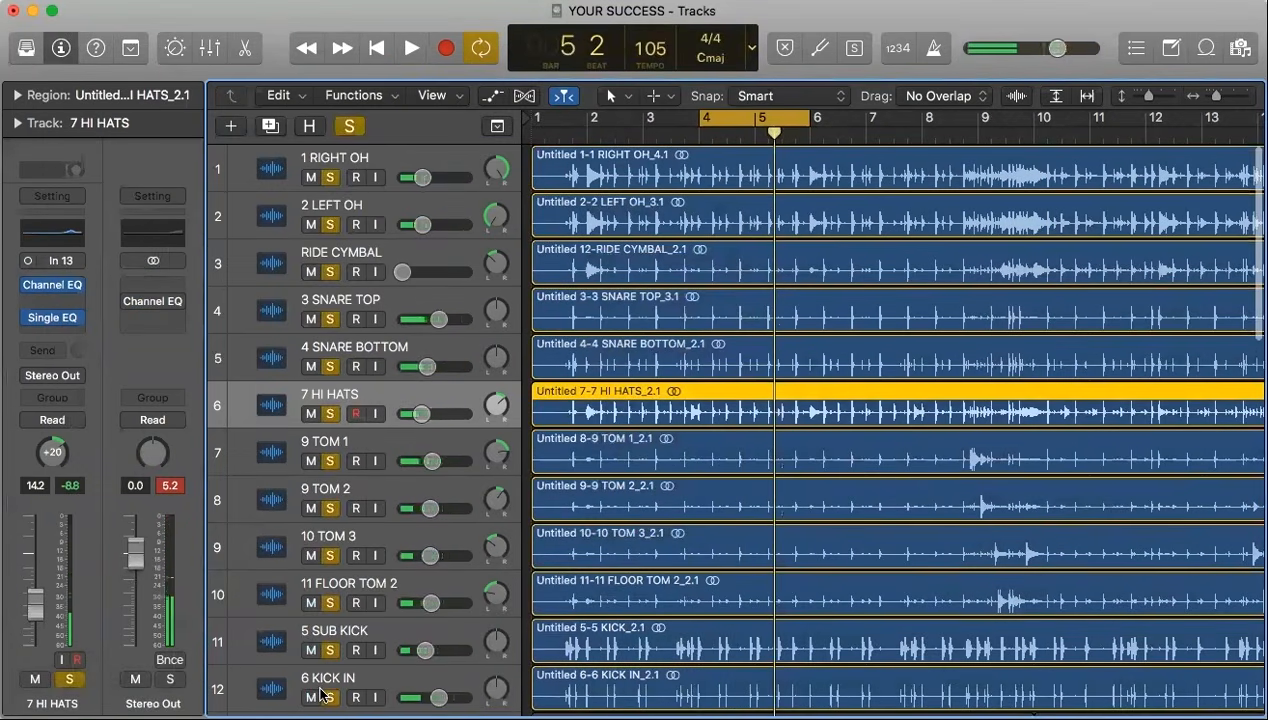
key(space)
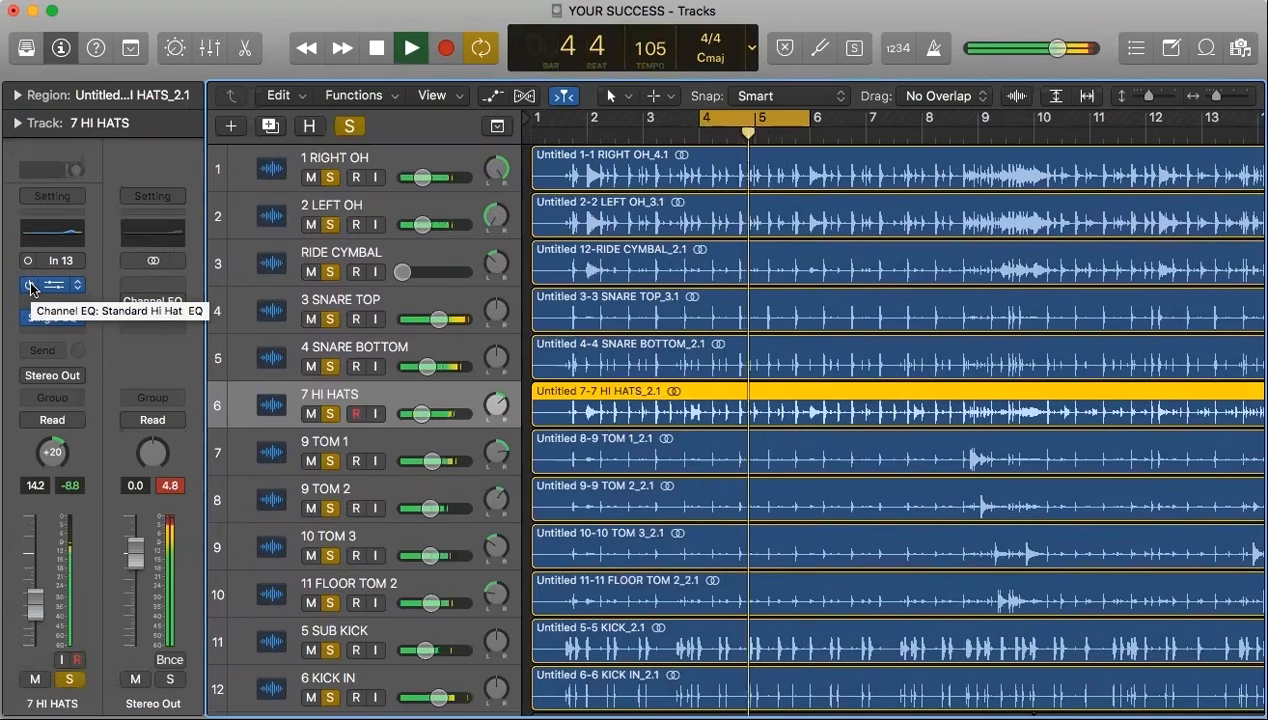
click(349, 127)
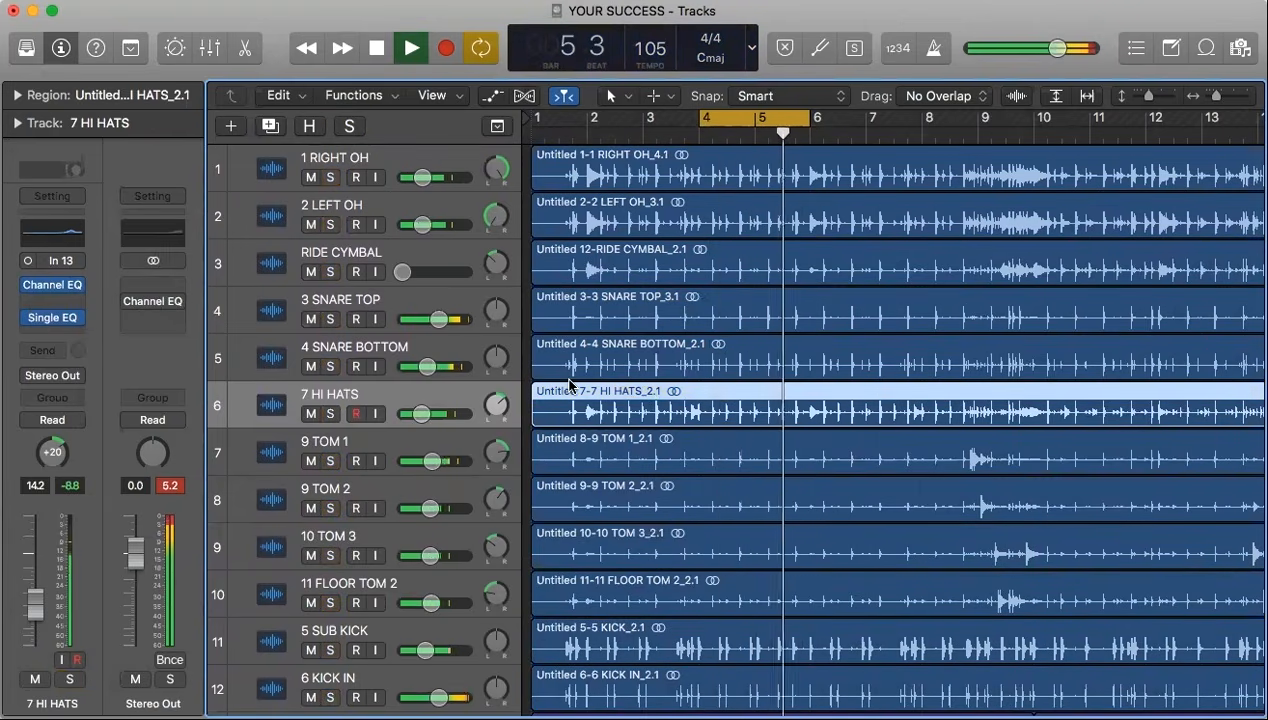
key(space)
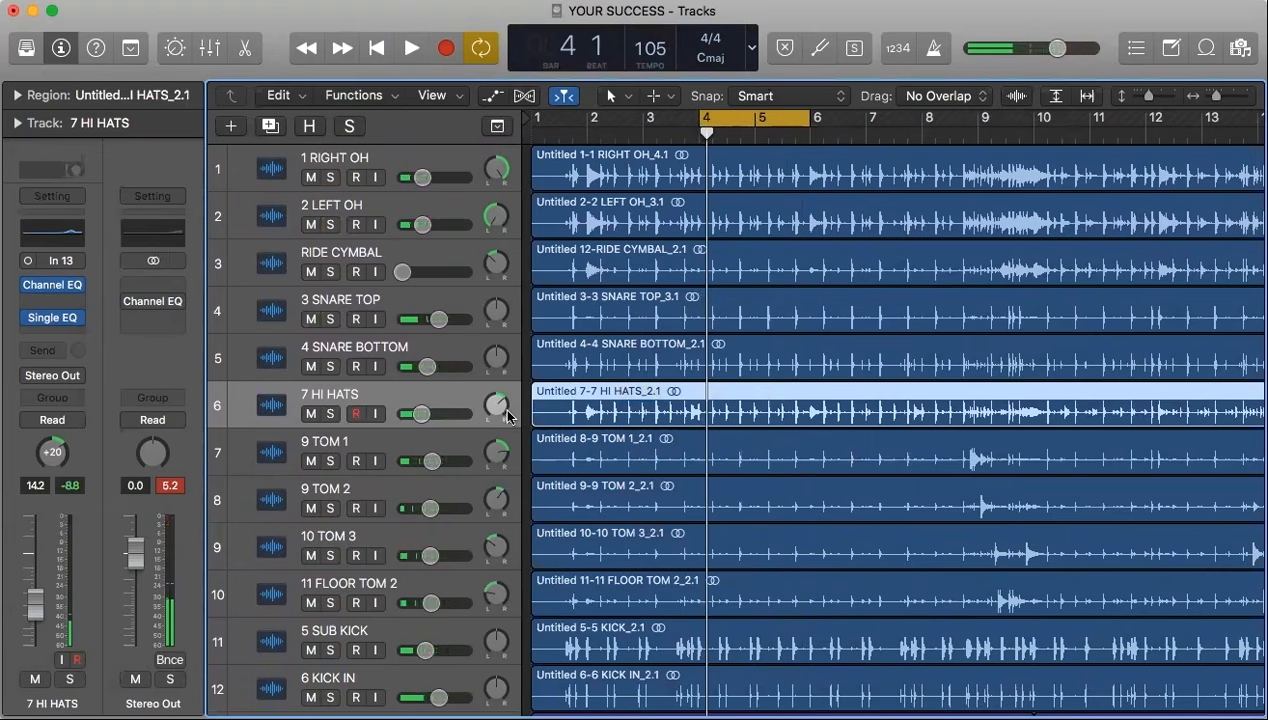
Select 9 TOM 1, solo the four tom tracks, and listen to them together.
click(465, 444)
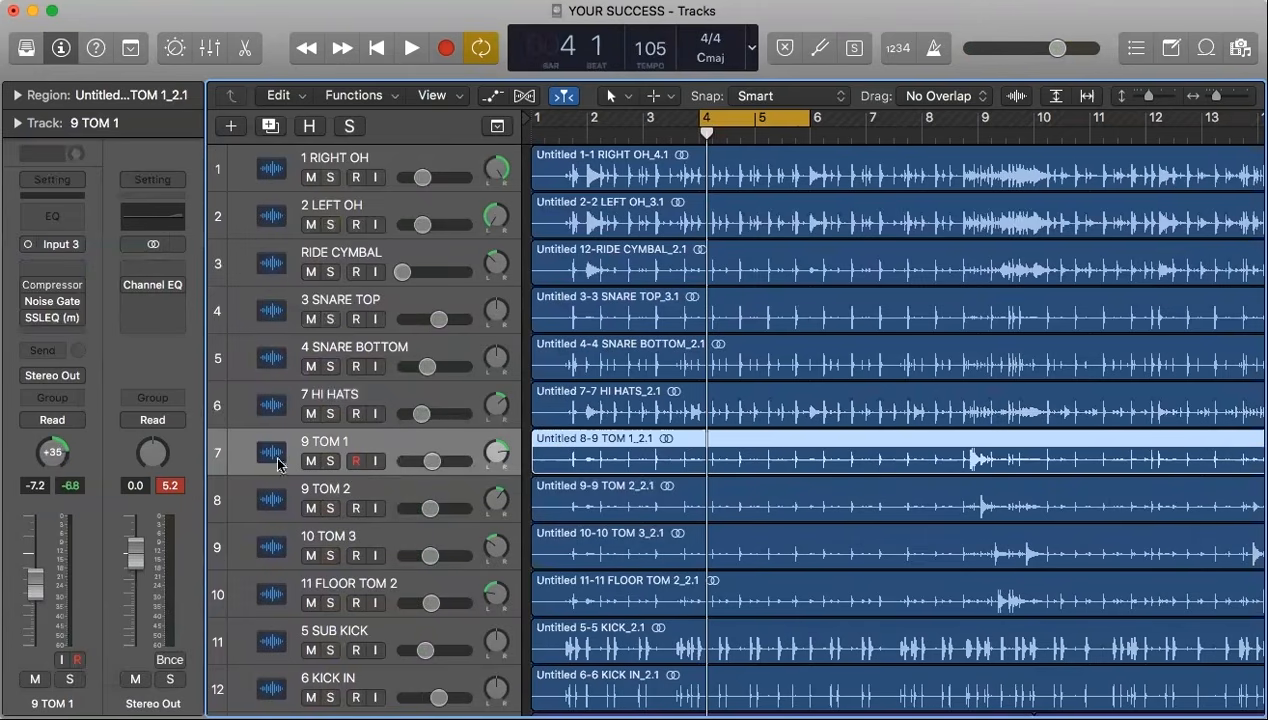
drag(331, 458, 333, 612)
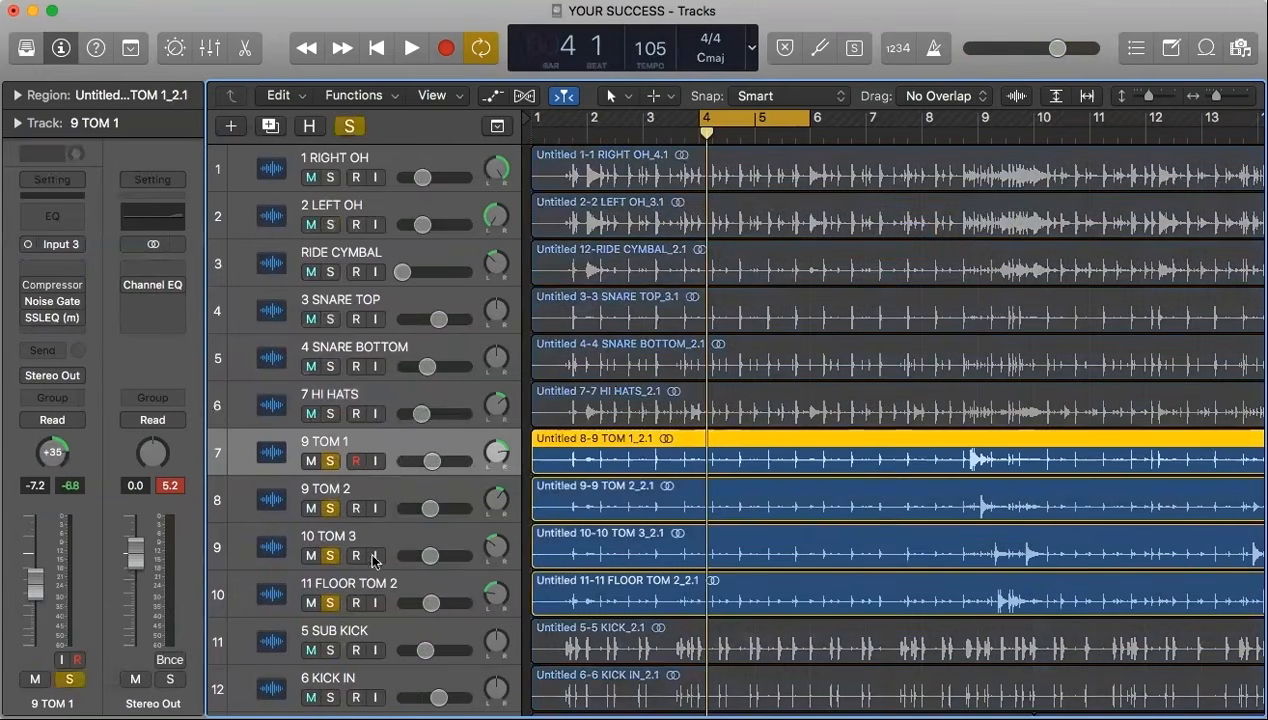
key(space)
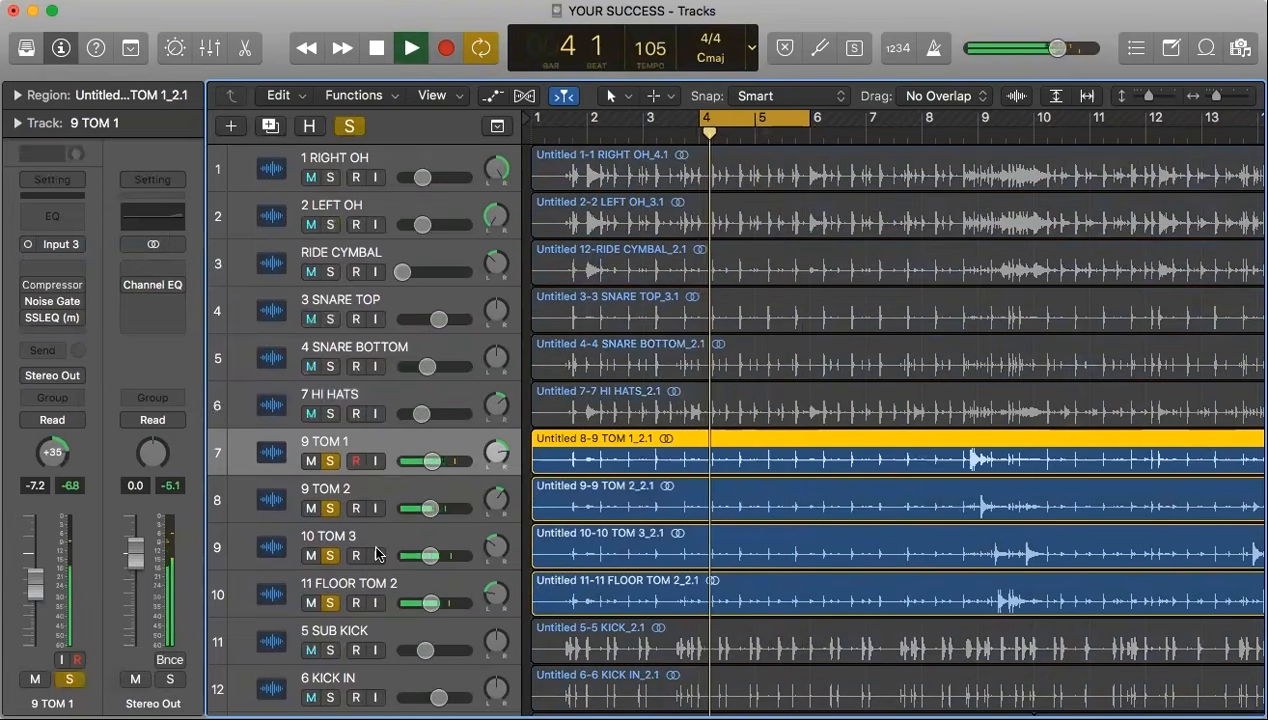
key(space)
Keep only 9 TOM 1 soloed, open its existing Noise Gate, and locate the Percussion Gate preset.
click(330, 508)
click(330, 555)
click(330, 602)
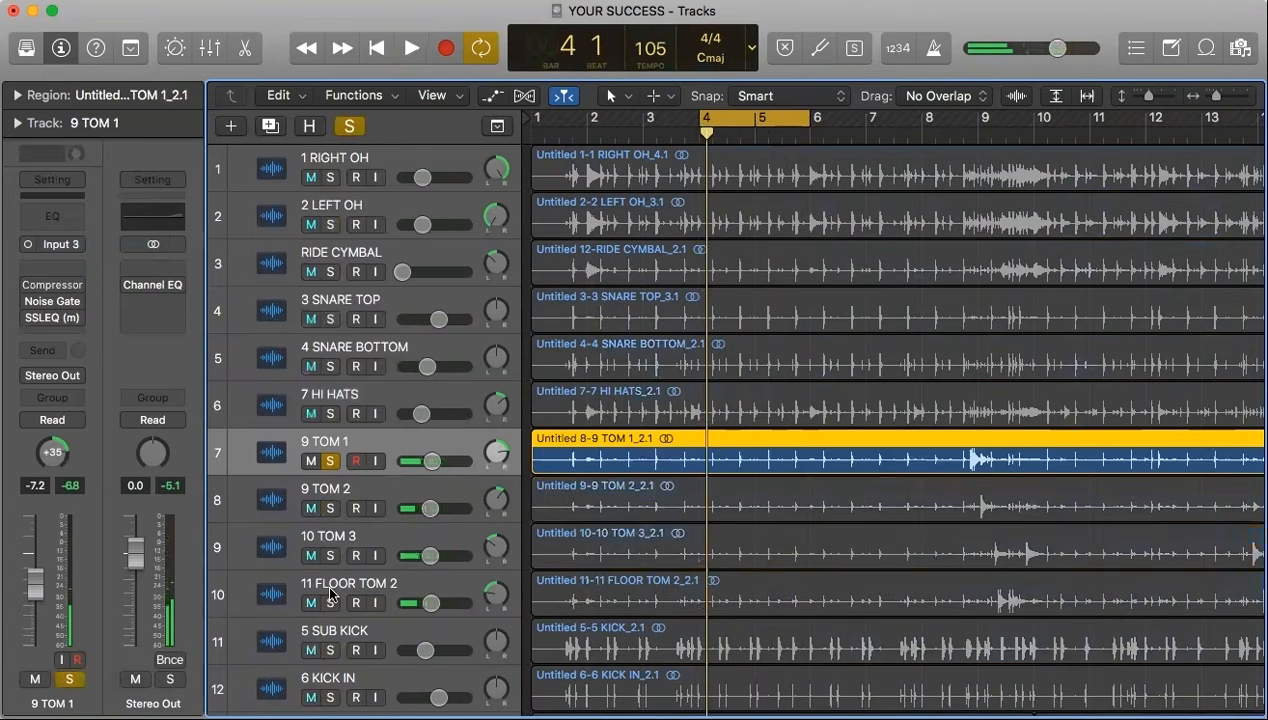
click(55, 305)
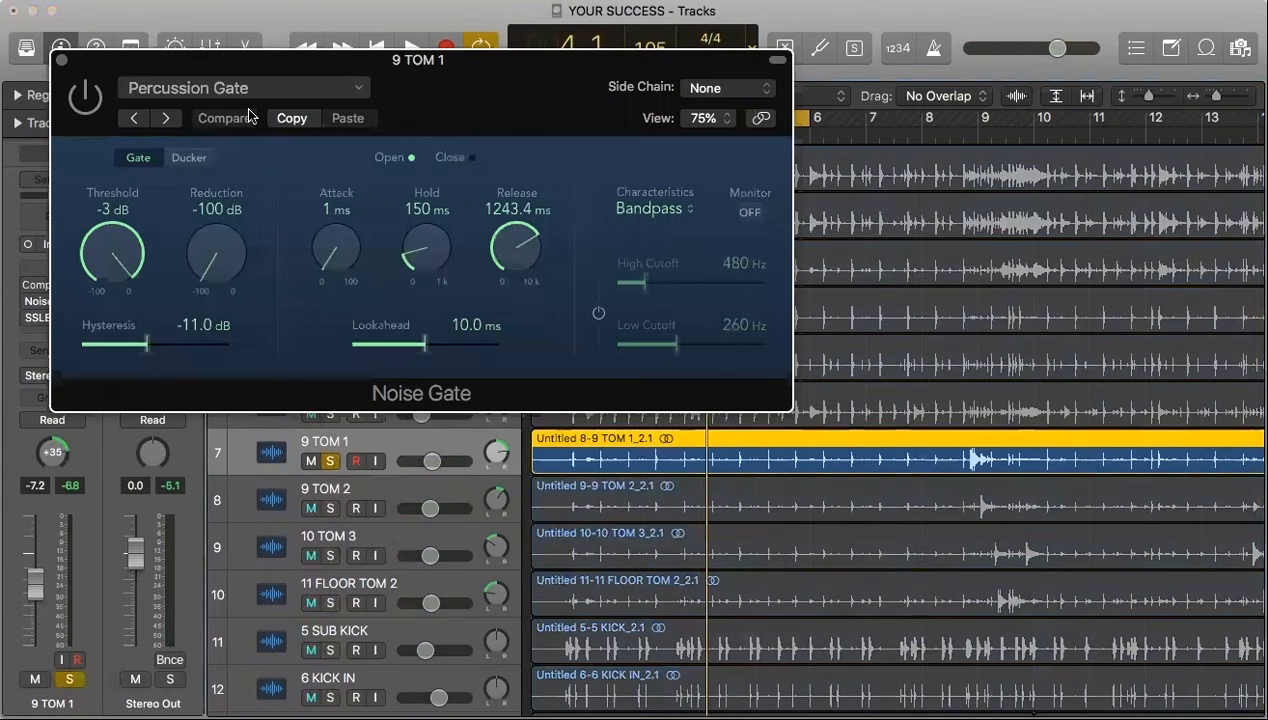
click(195, 90)
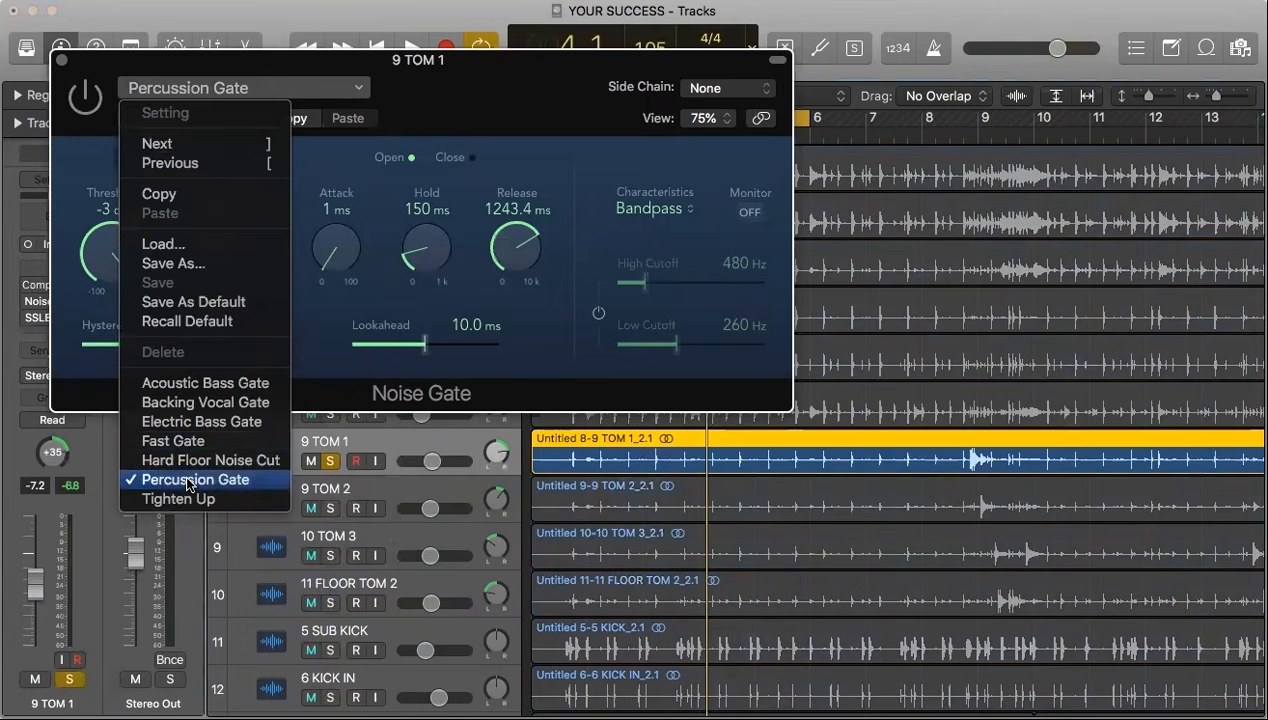
click(434, 108)
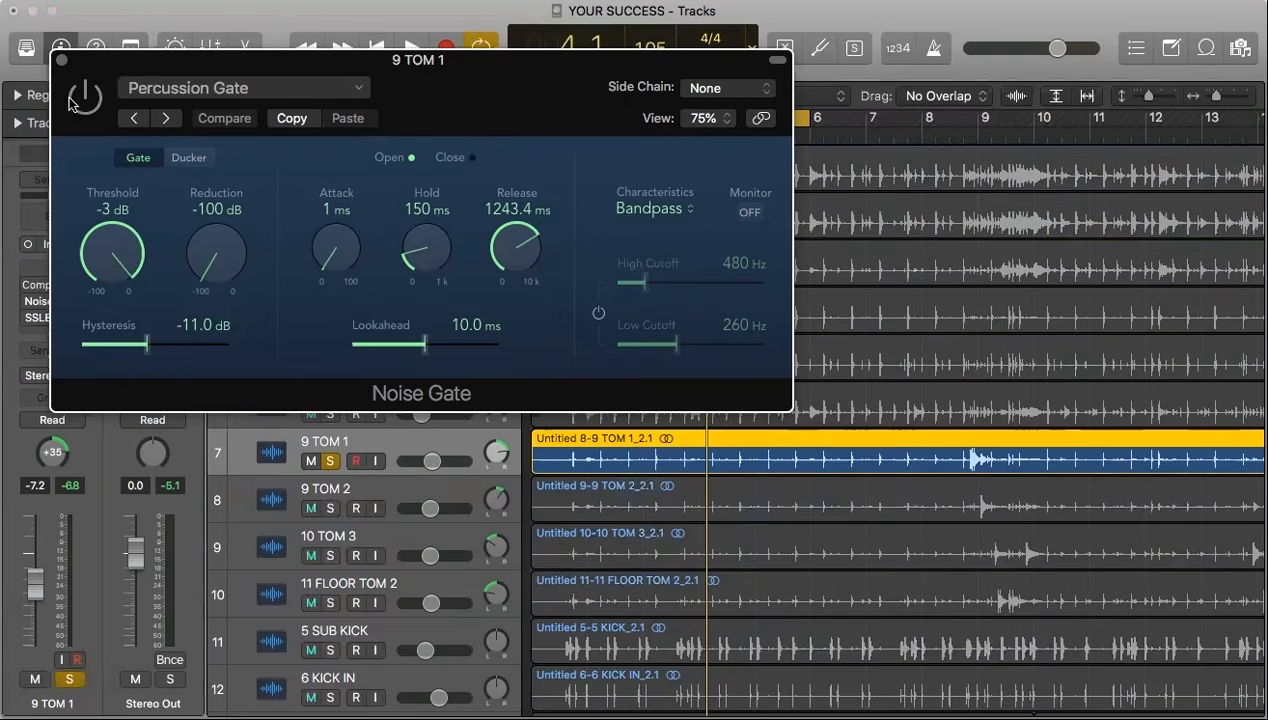
Set a cycle range from bar 8 to bar 10 and enable 9 TOM 1's Noise Gate, comparing the ungated and gated sound.
key(space)
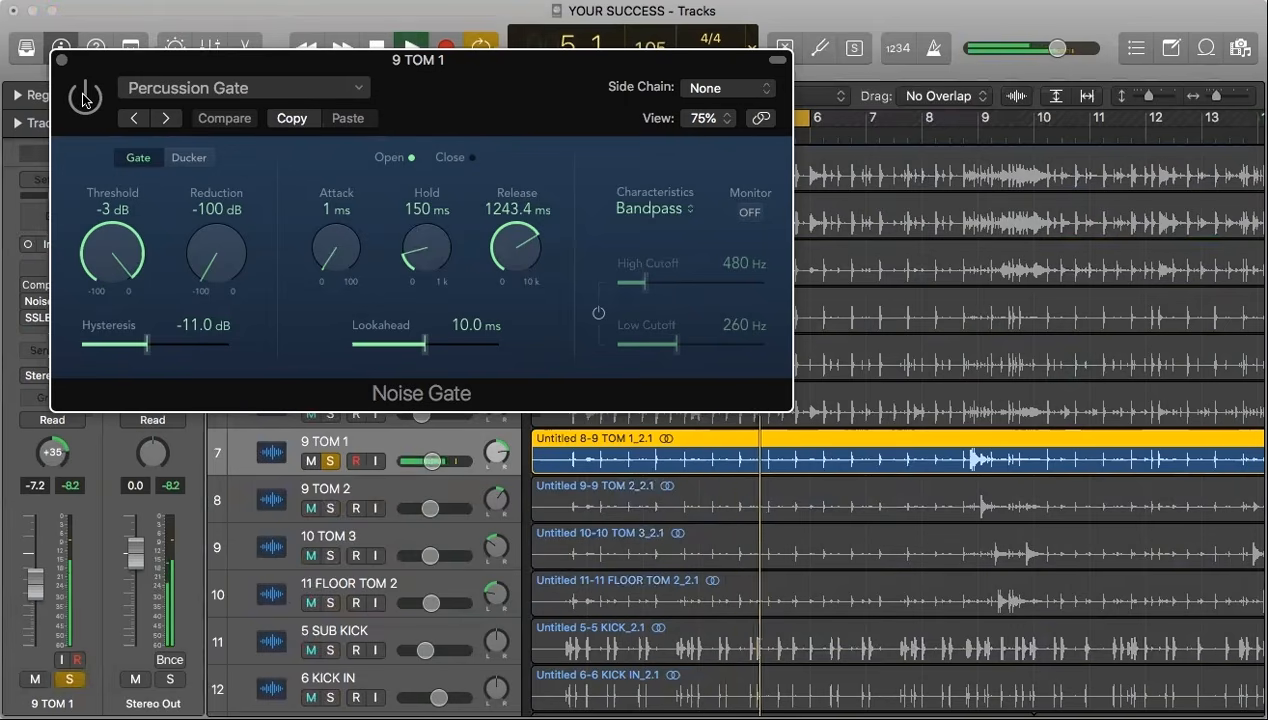
key(space)
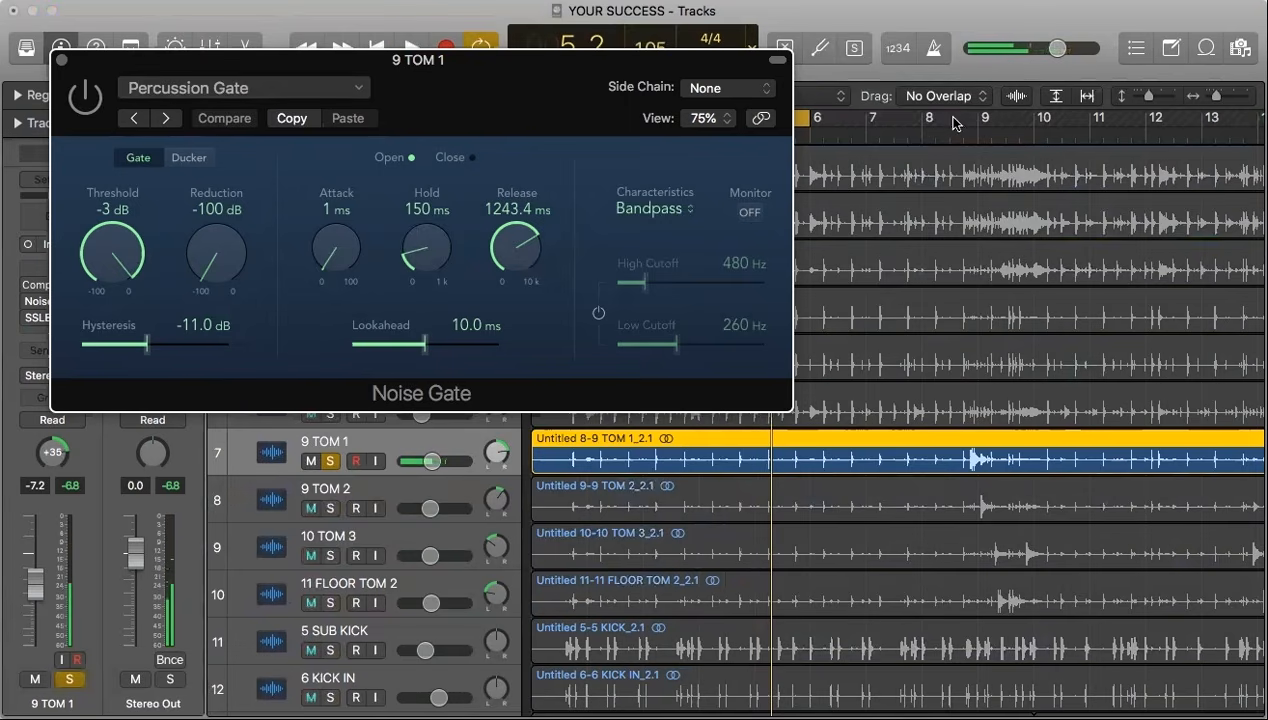
drag(923, 122, 1033, 123)
key(space)
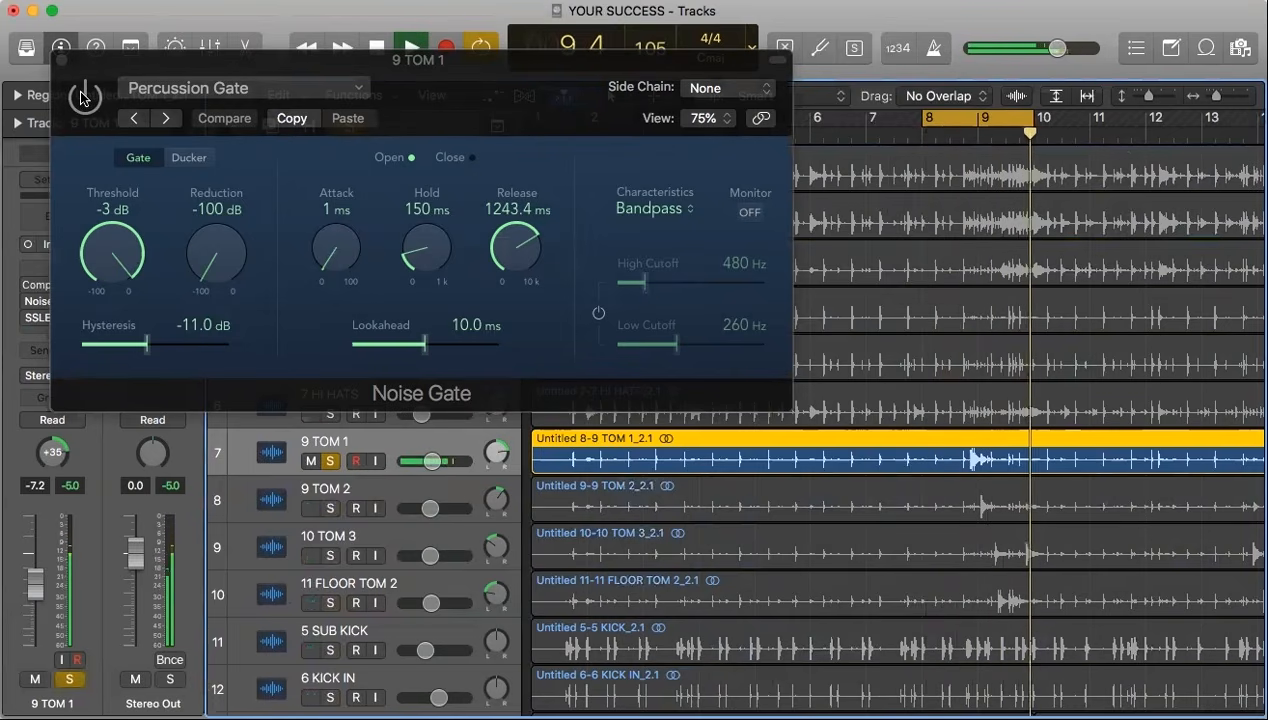
key(space)
key(space)
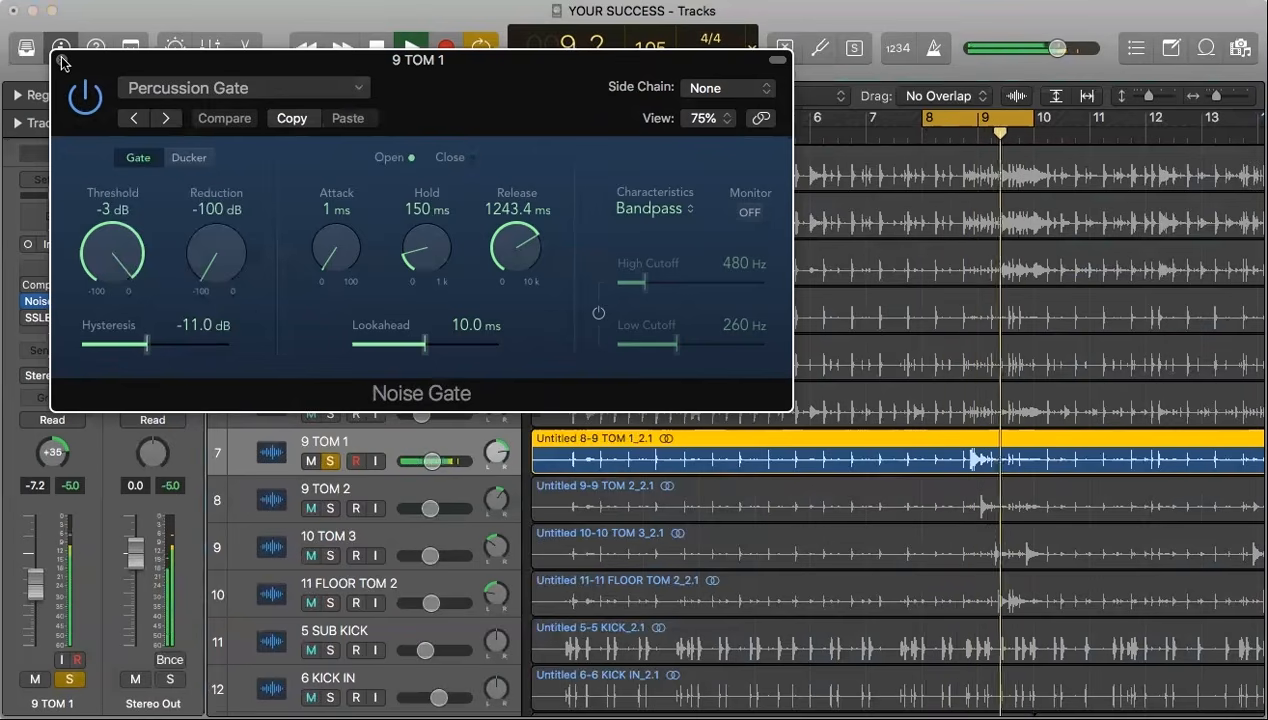
key(space)
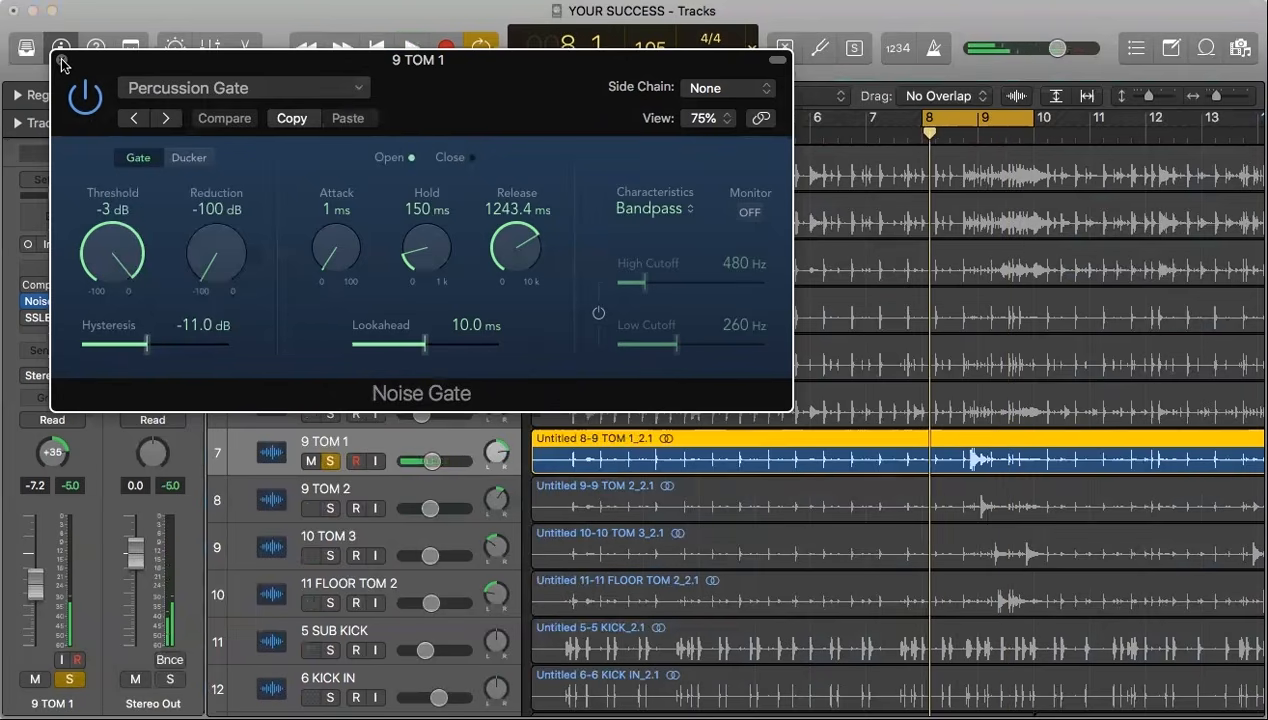
click(62, 63)
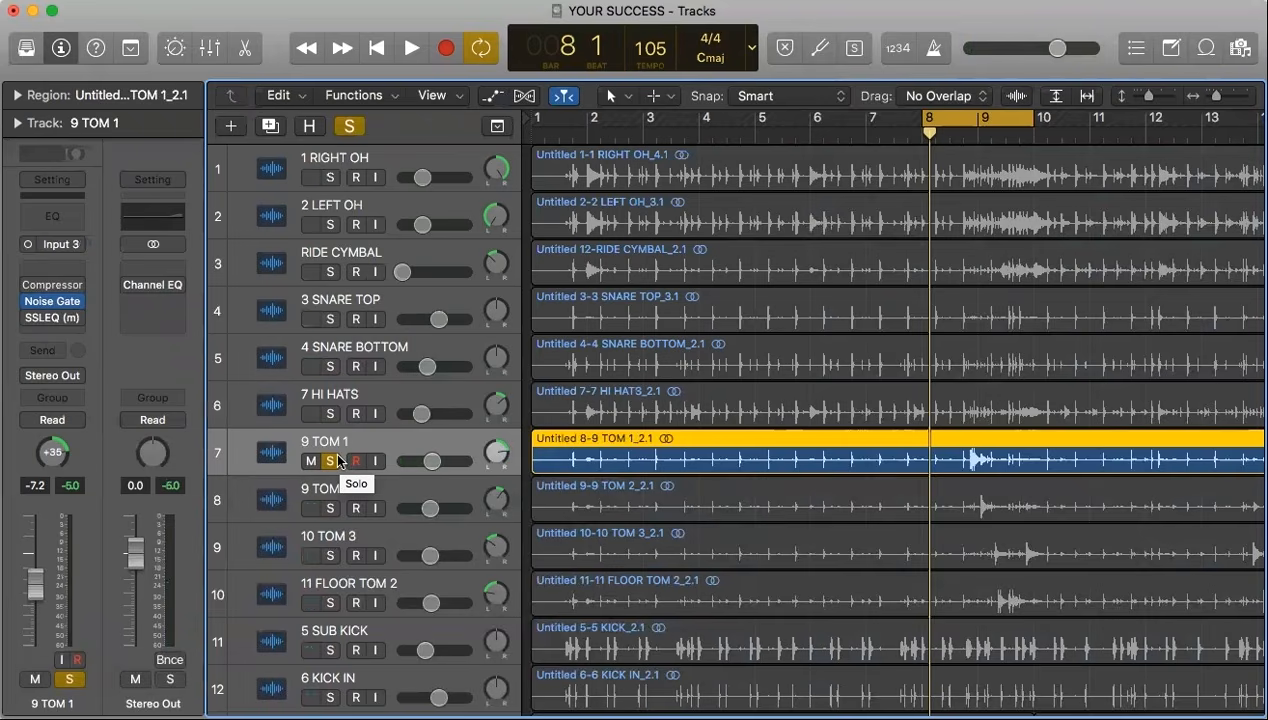
Show the mixer and try copying 9 TOM 1's Noise Gate to an empty effect slot on 9 TOM 2.
key(x)
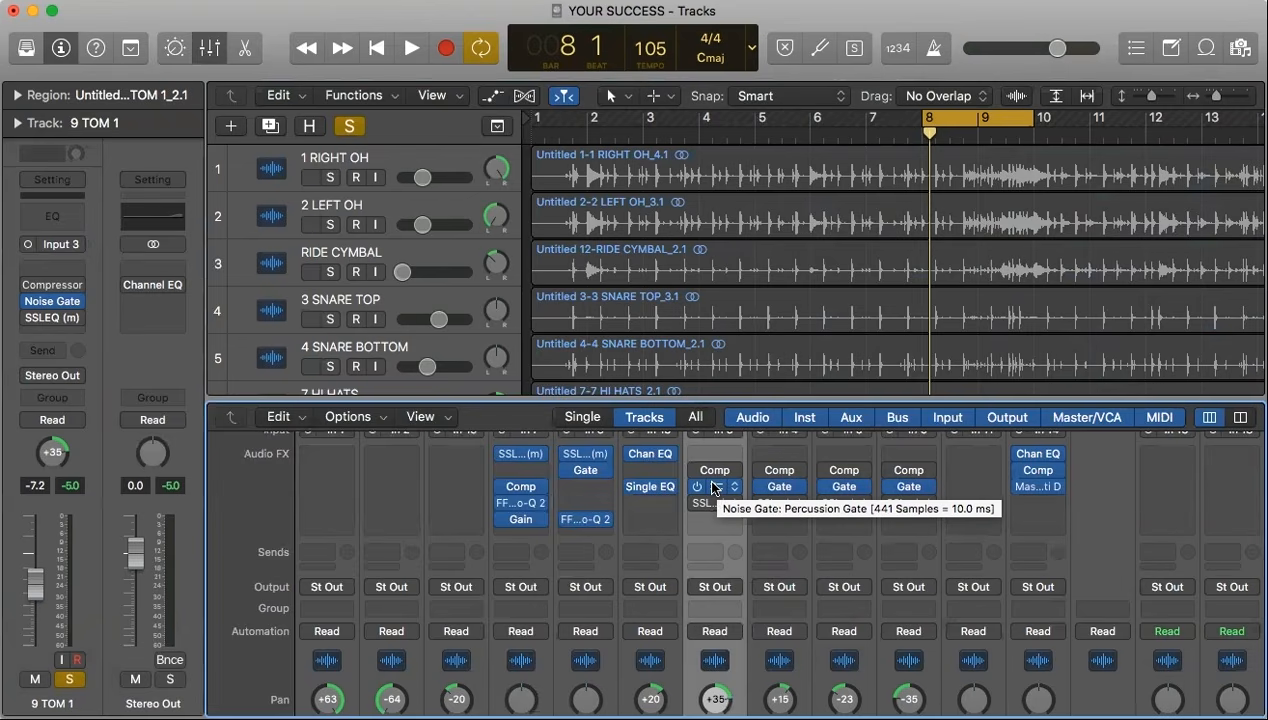
drag(740, 505, 776, 518)
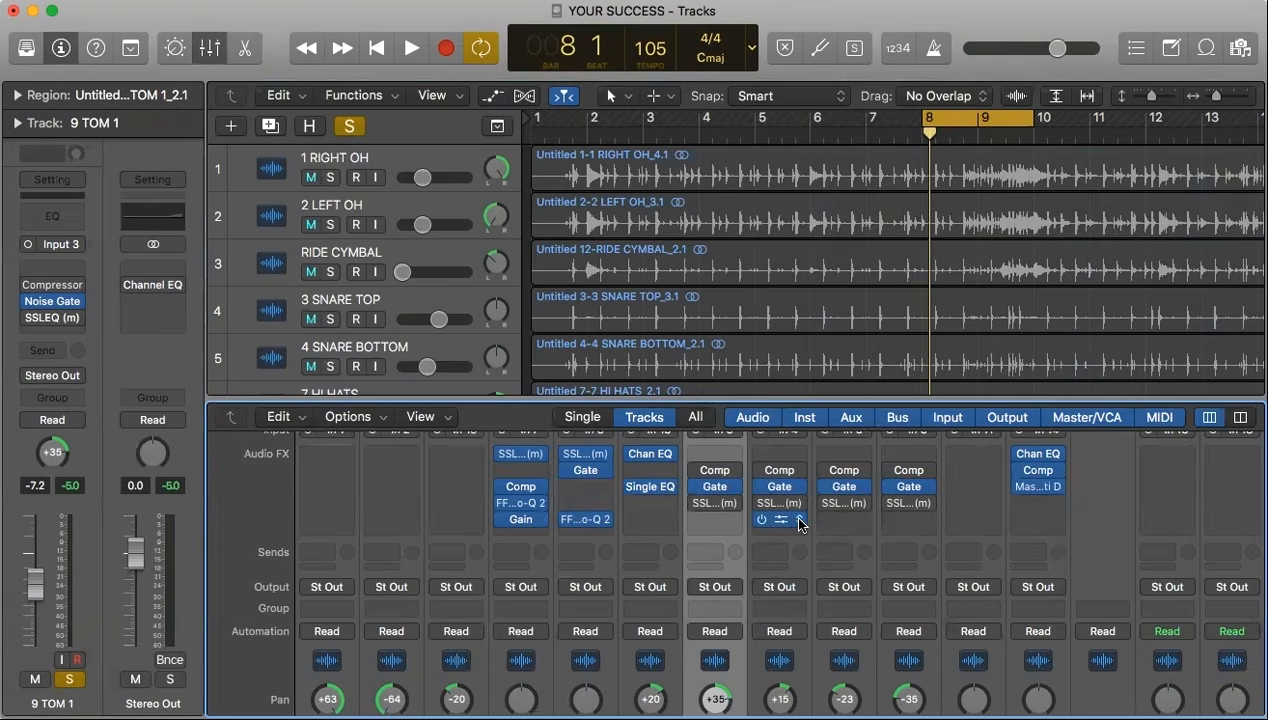
click(800, 521)
click(815, 329)
key(super+z)
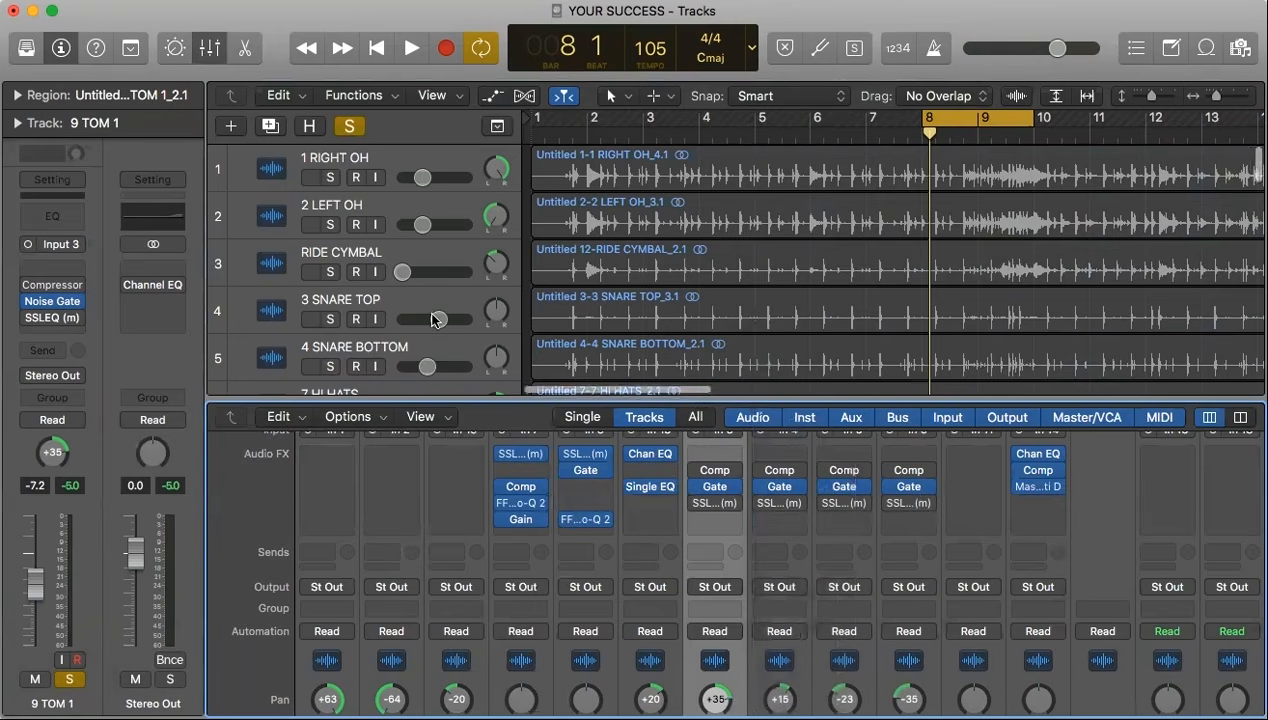
Solo 9 TOM 2, 10 TOM 3 and 11 FLOOR TOM 2 alongside 9 TOM 1, and return to 9 TOM 1 soloed alone.
scroll(430, 318, down, 5)
scroll(358, 341, down, 1)
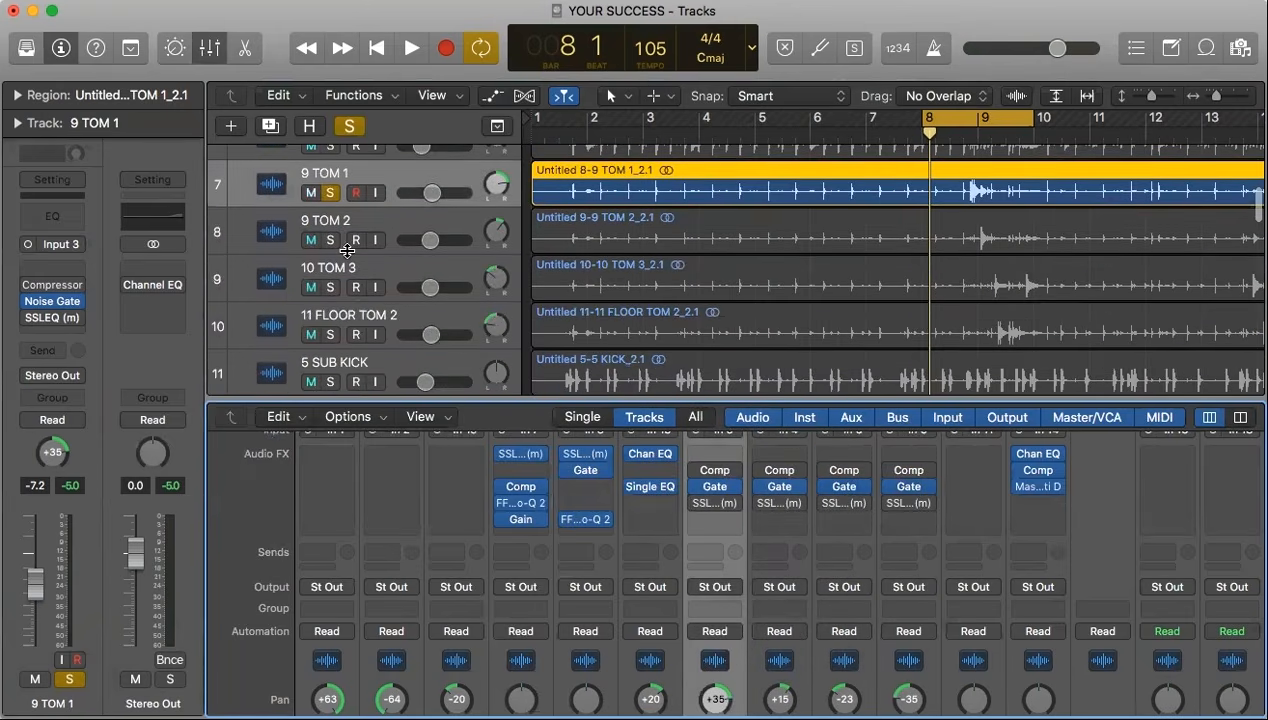
drag(333, 245, 338, 316)
scroll(338, 316, up, 1)
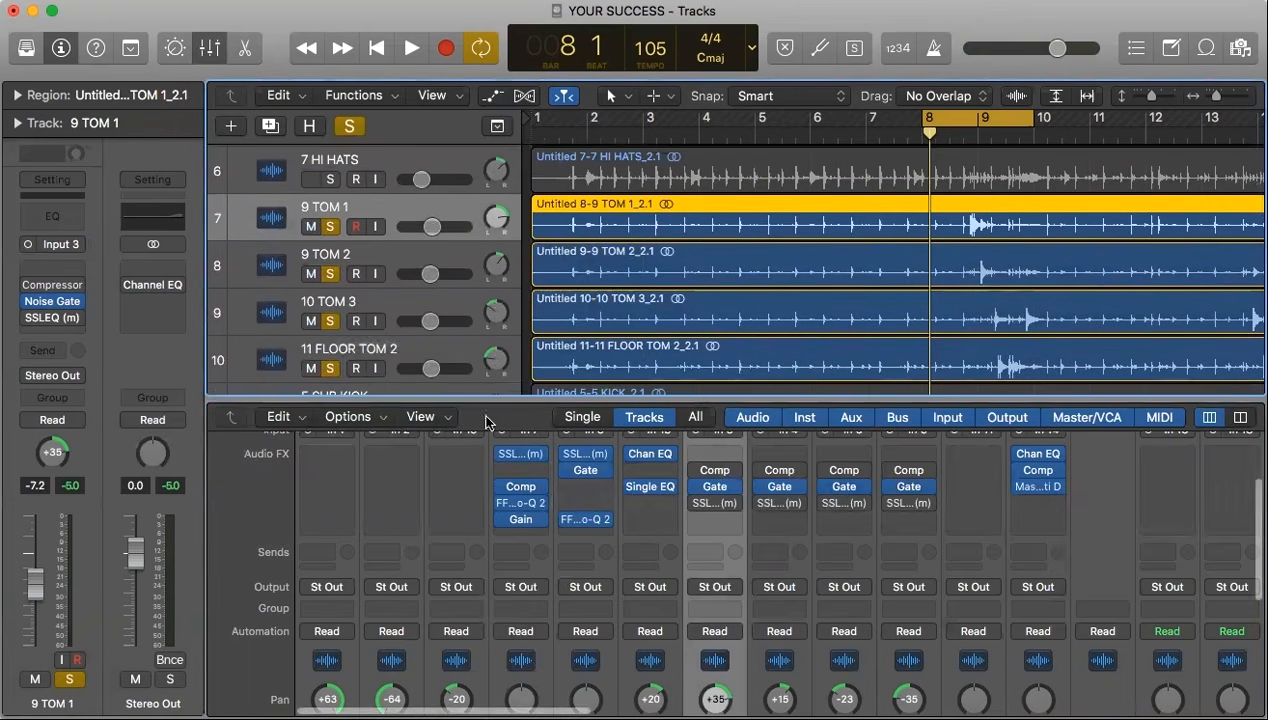
drag(334, 369, 325, 280)
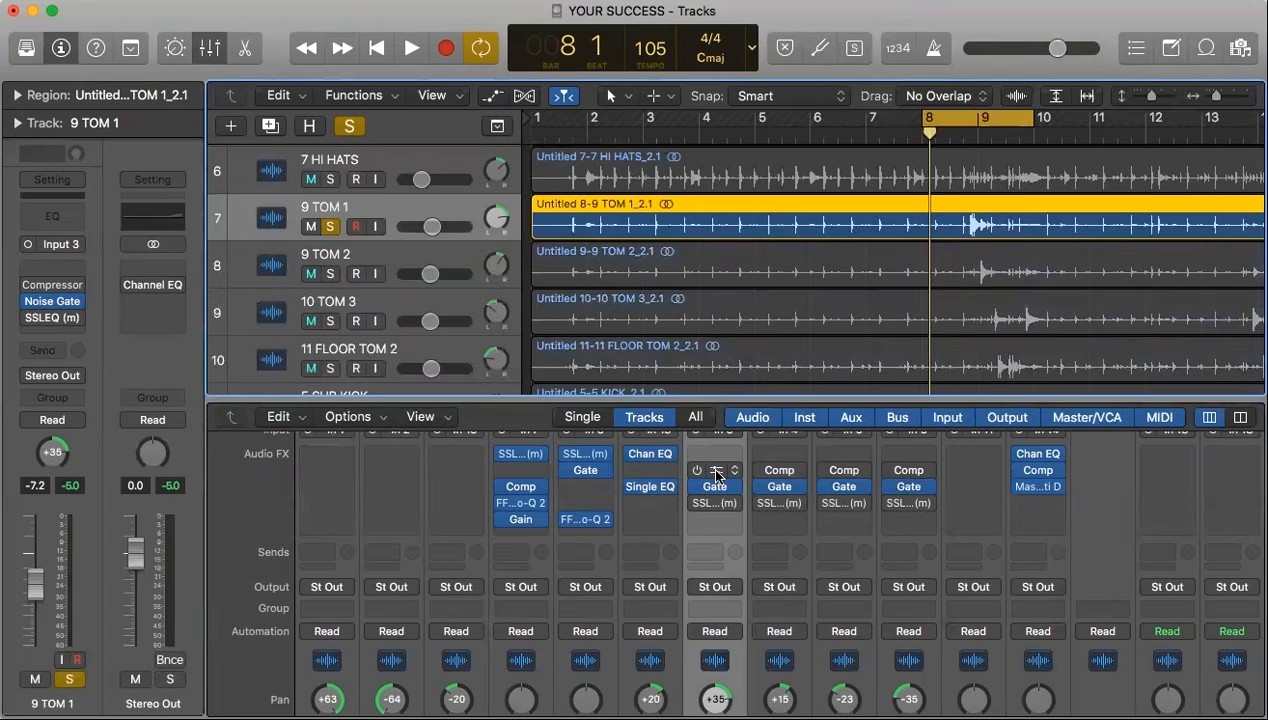
Play the cycled section with 9 TOM 1 soloed, and unsolo it to hear the gated tom within the whole kit.
key(space)
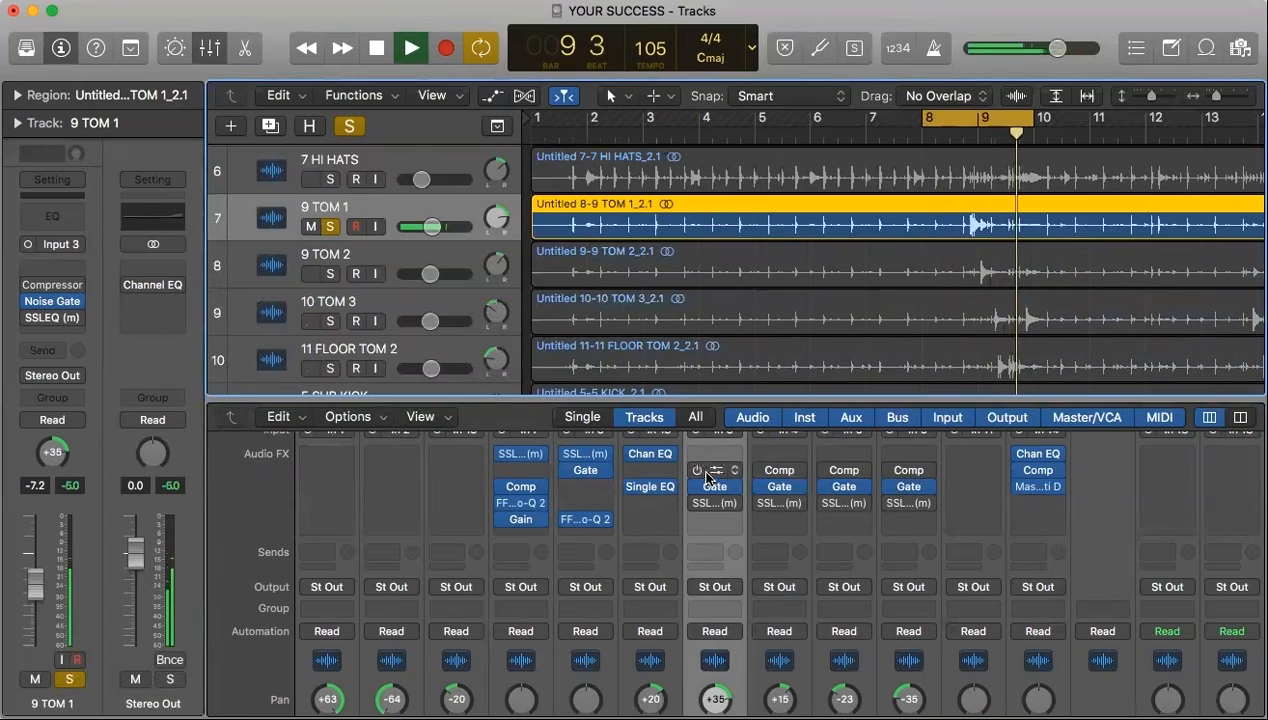
click(331, 227)
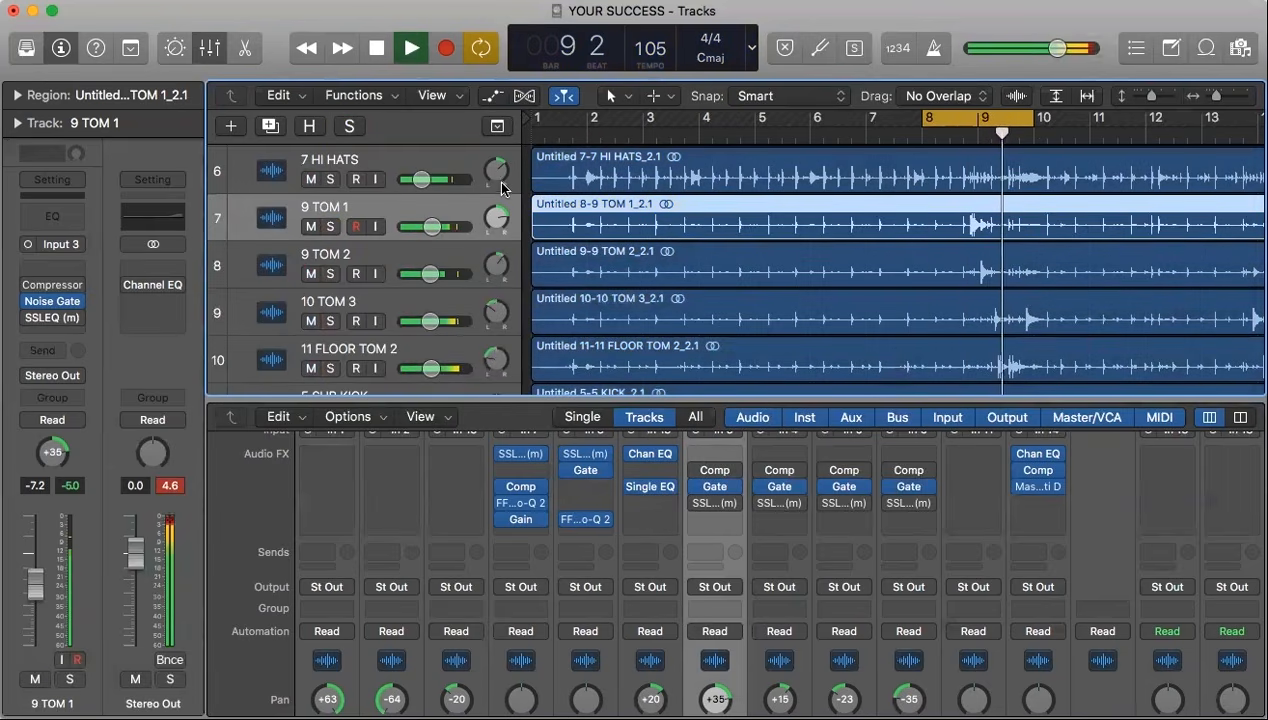
click(714, 470)
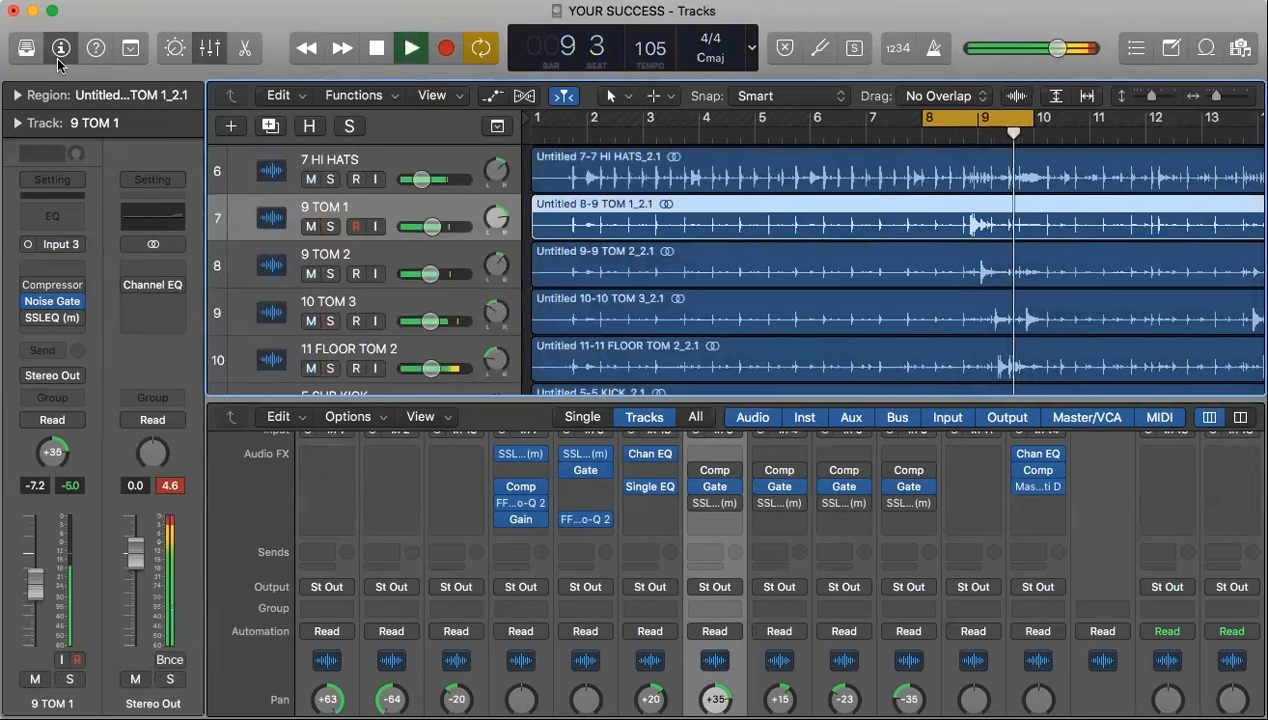
click(61, 60)
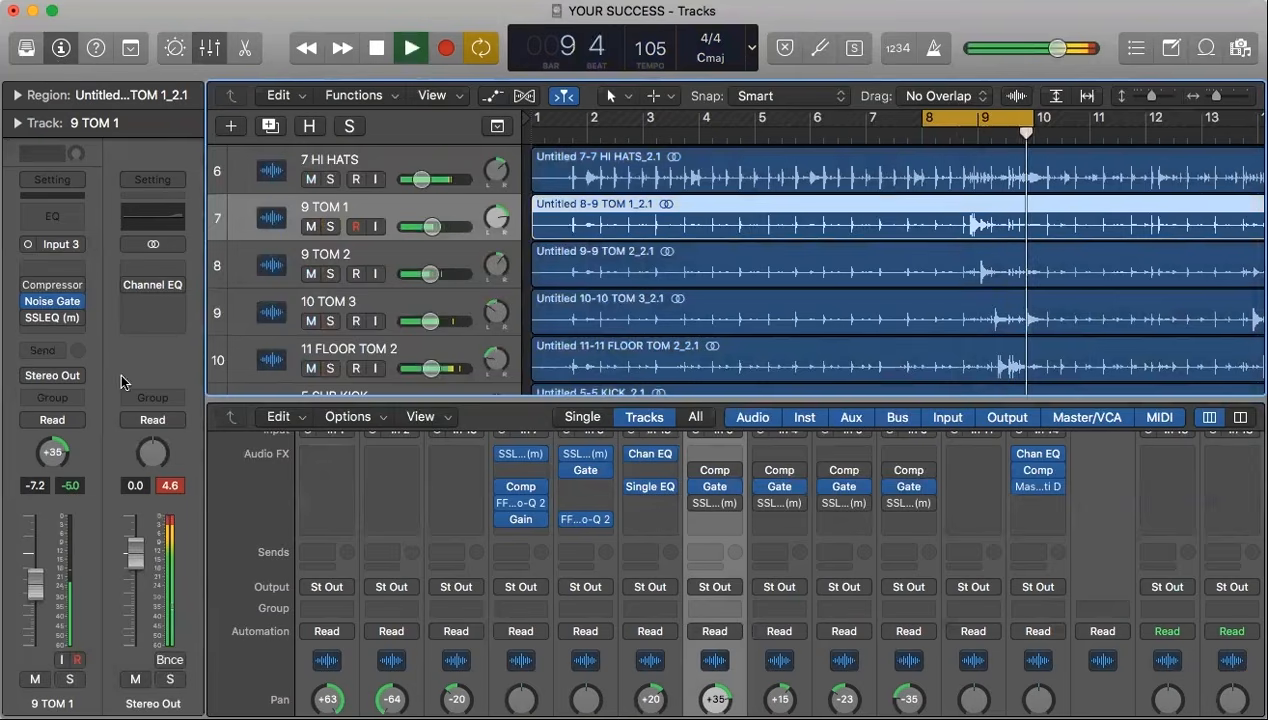
key(space)
Locate the mono Compressor among the dynamics plug-ins for 9 TOM 1 without adding one.
click(65, 271)
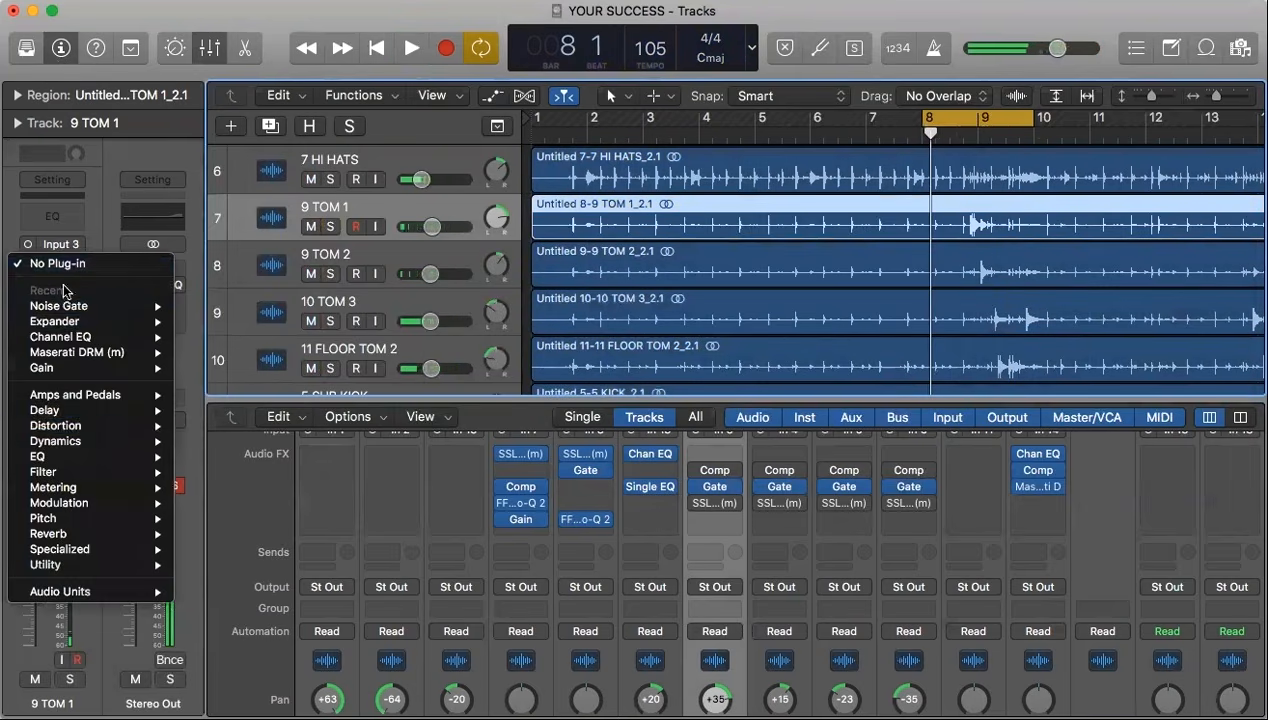
mouse_move(85, 441)
mouse_move(224, 462)
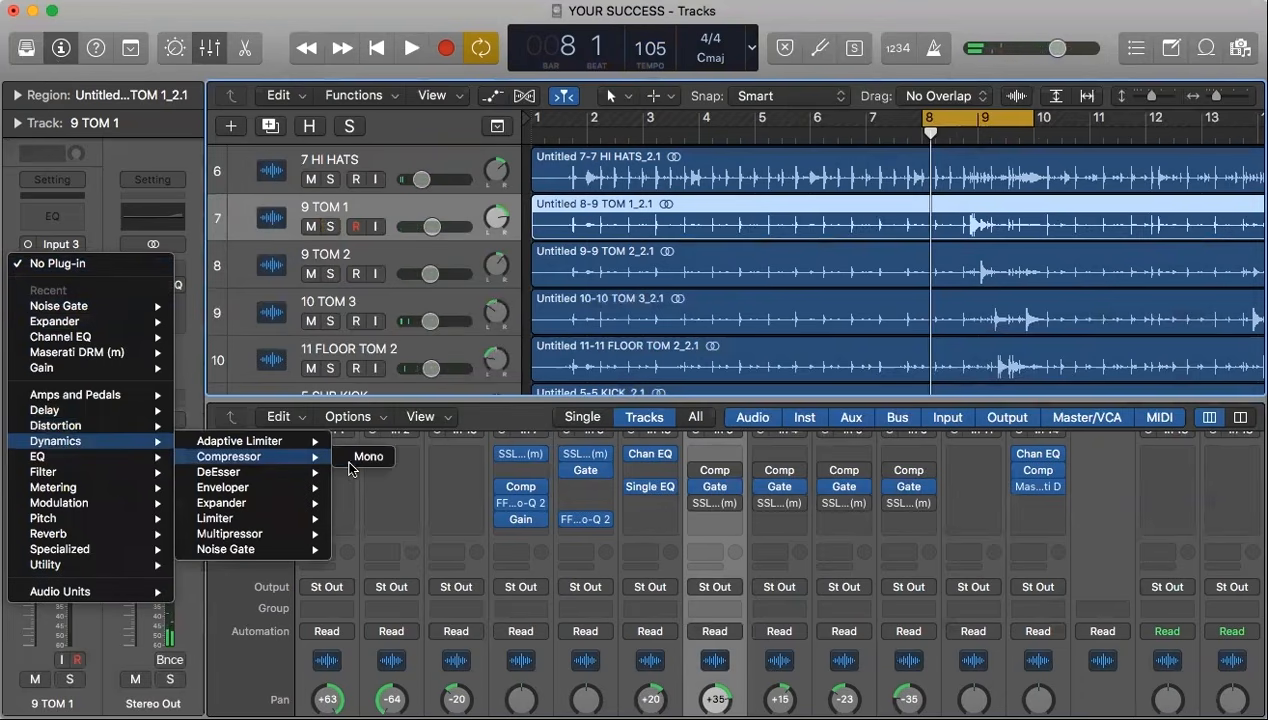
click(102, 215)
Open 9 TOM 1's existing Compressor, locate the Type U Toms drum preset, and examine its threshold, ratio, make-up and release.
click(54, 284)
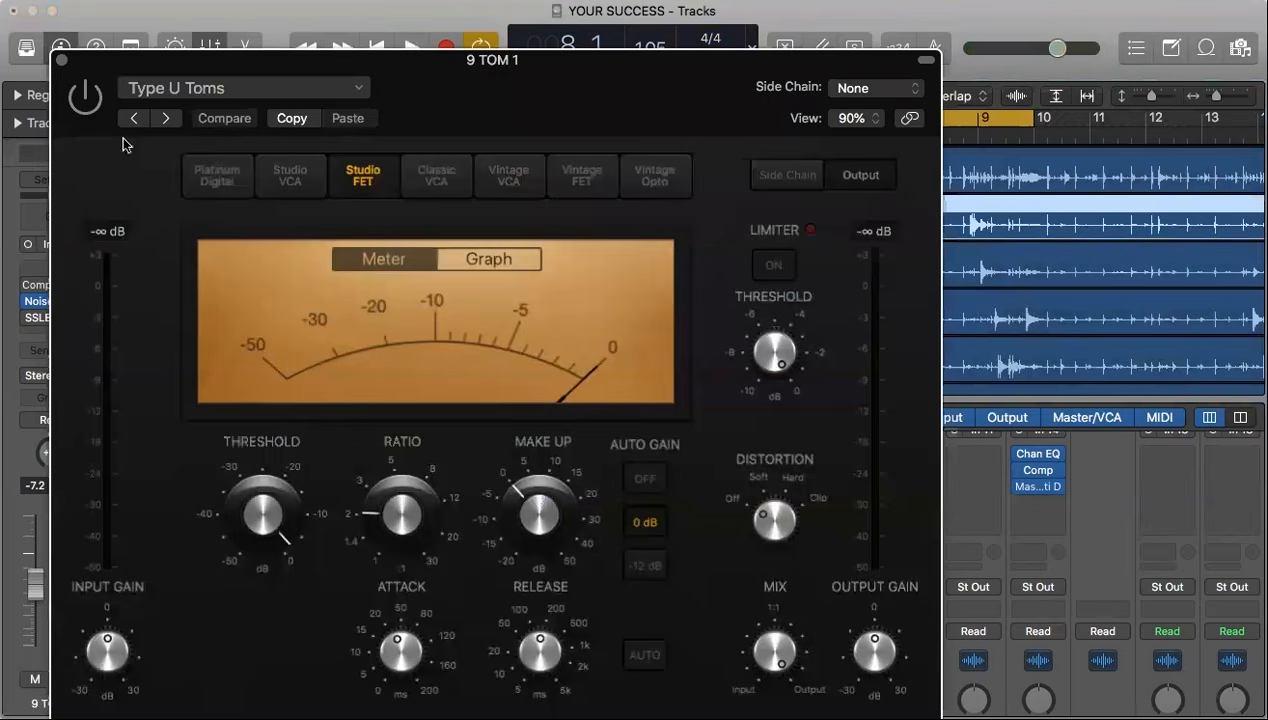
click(229, 92)
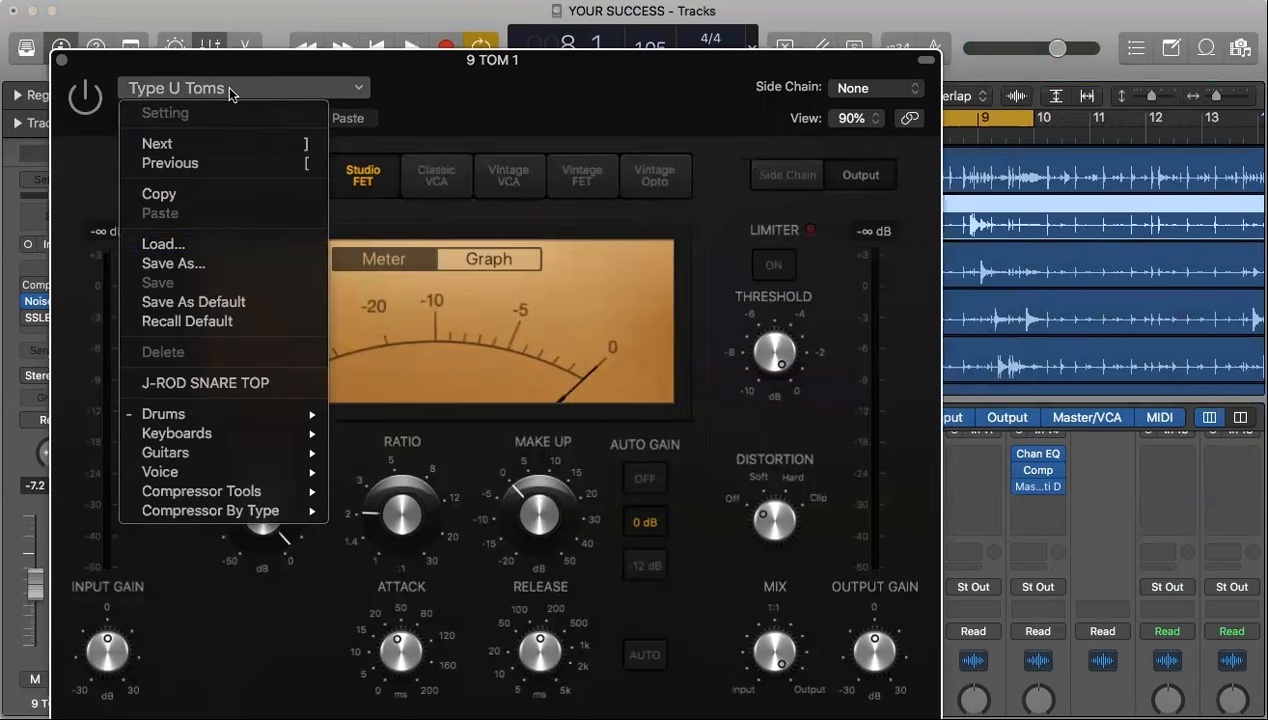
mouse_move(216, 413)
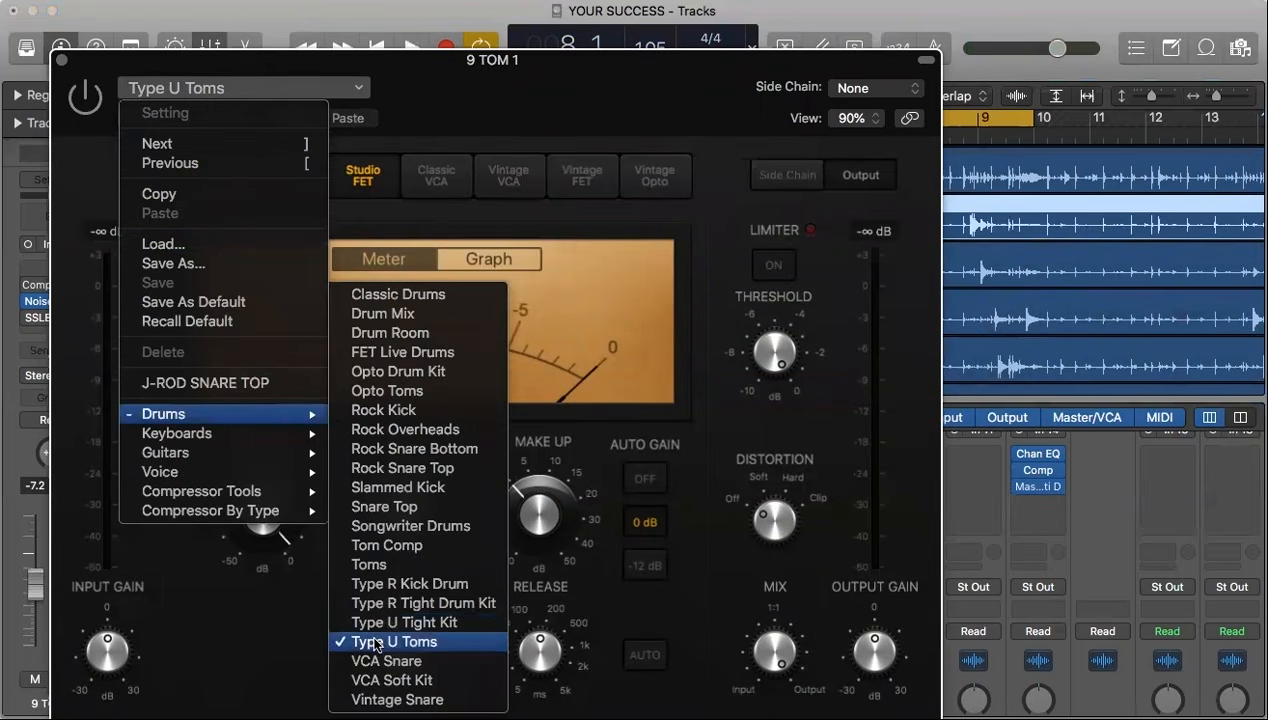
click(412, 96)
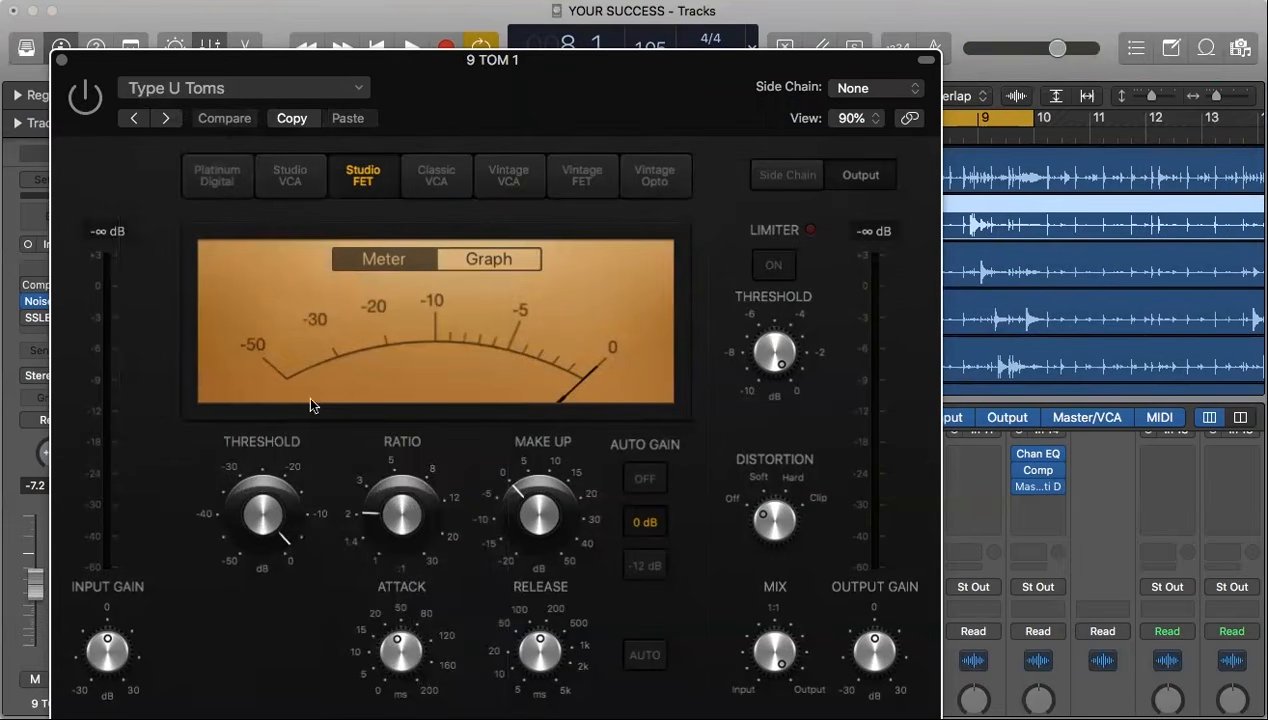
click(268, 511)
mouse_move(378, 516)
mouse_move(519, 527)
mouse_move(513, 657)
Enable 9 TOM 1's Compressor while the cycled section plays, and close the plug-in window.
key(space)
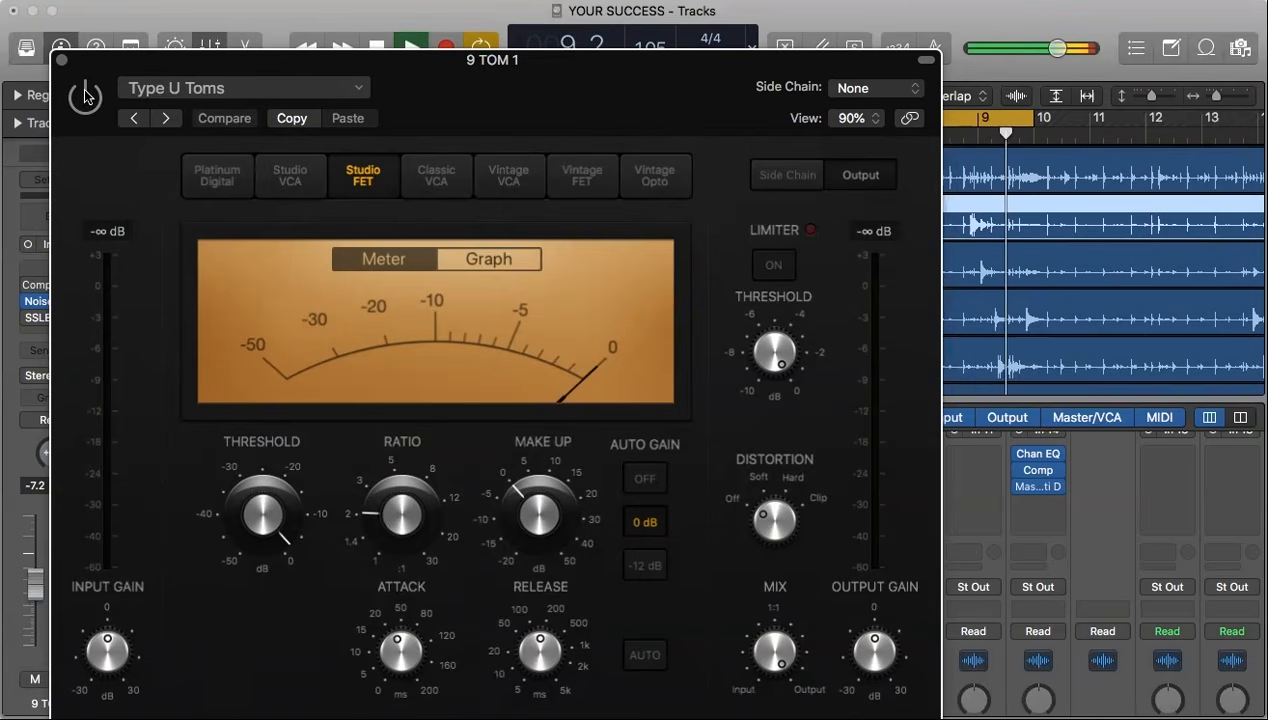
click(85, 95)
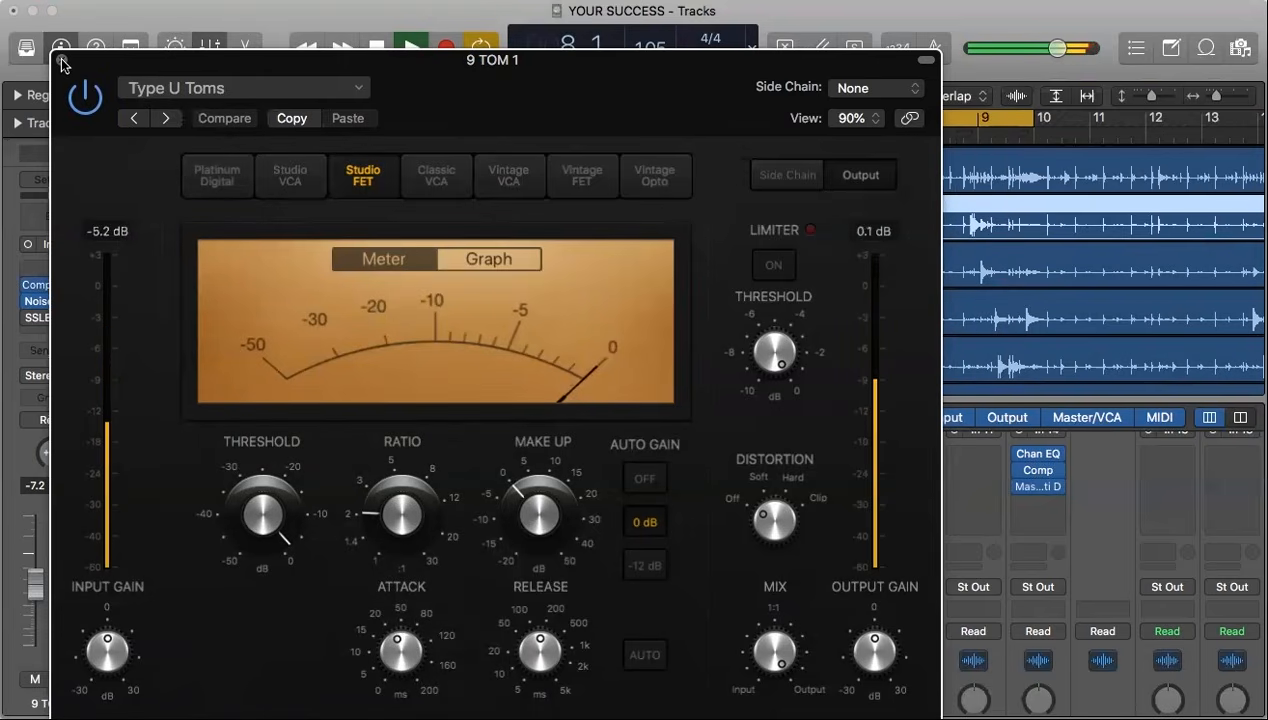
click(61, 62)
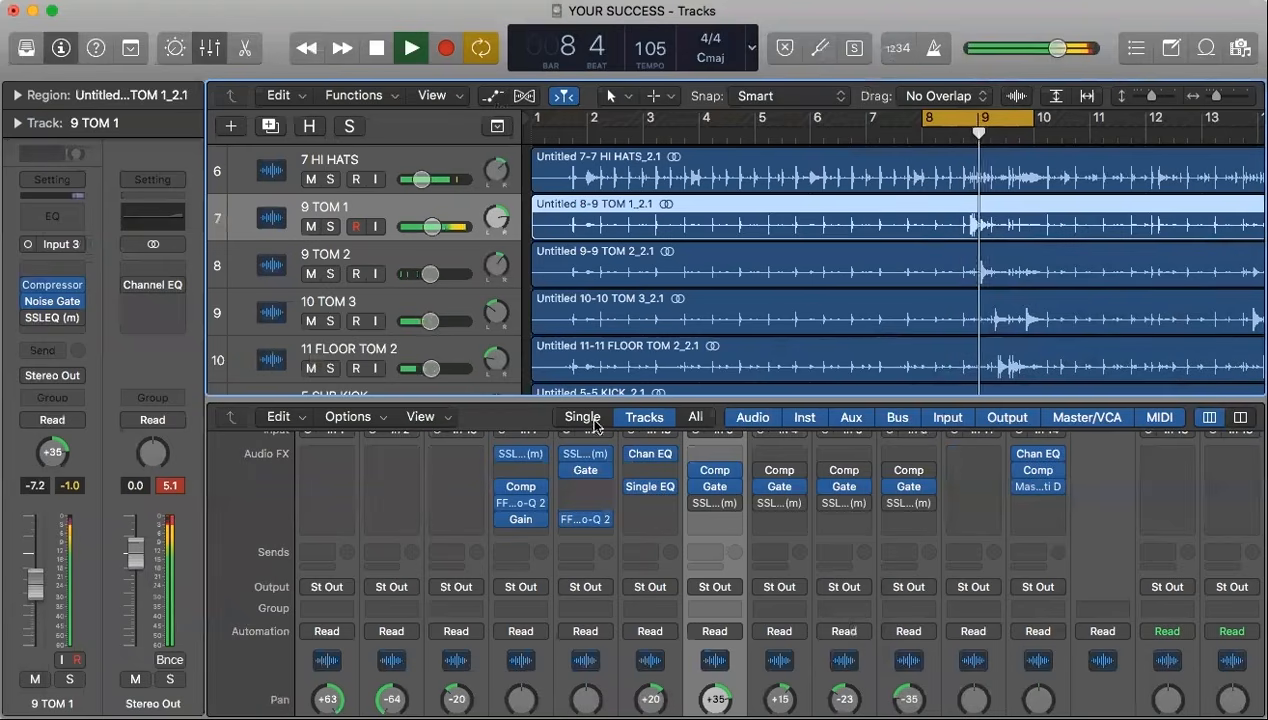
Solo 9 TOM 1 and compare its sound with the Compressor bypassed and enabled.
scroll(701, 488, down, 5)
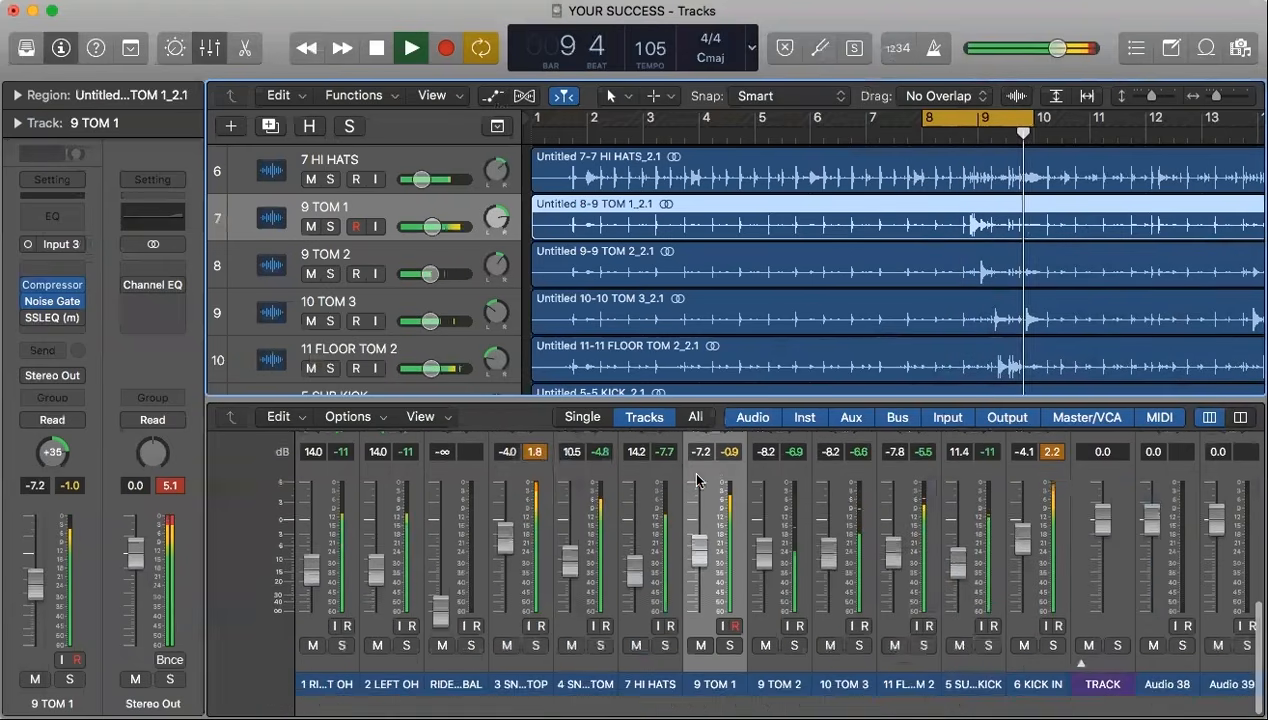
click(729, 665)
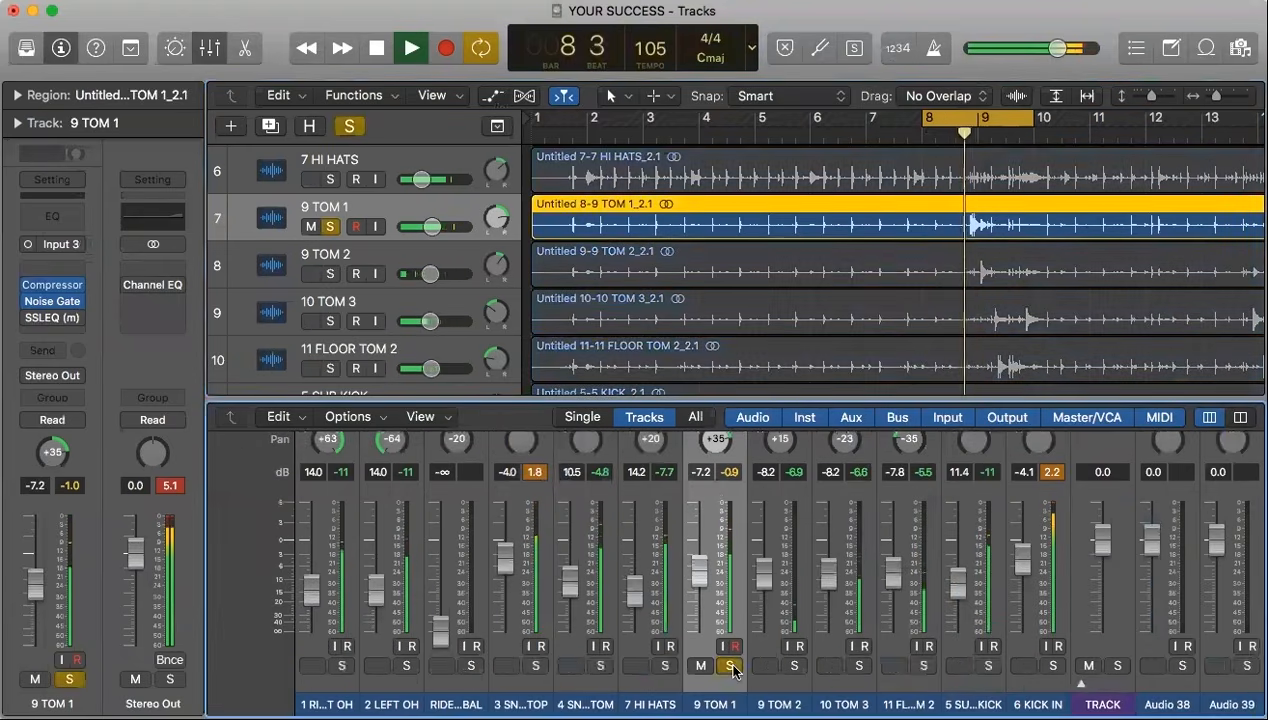
scroll(729, 563, up, 5)
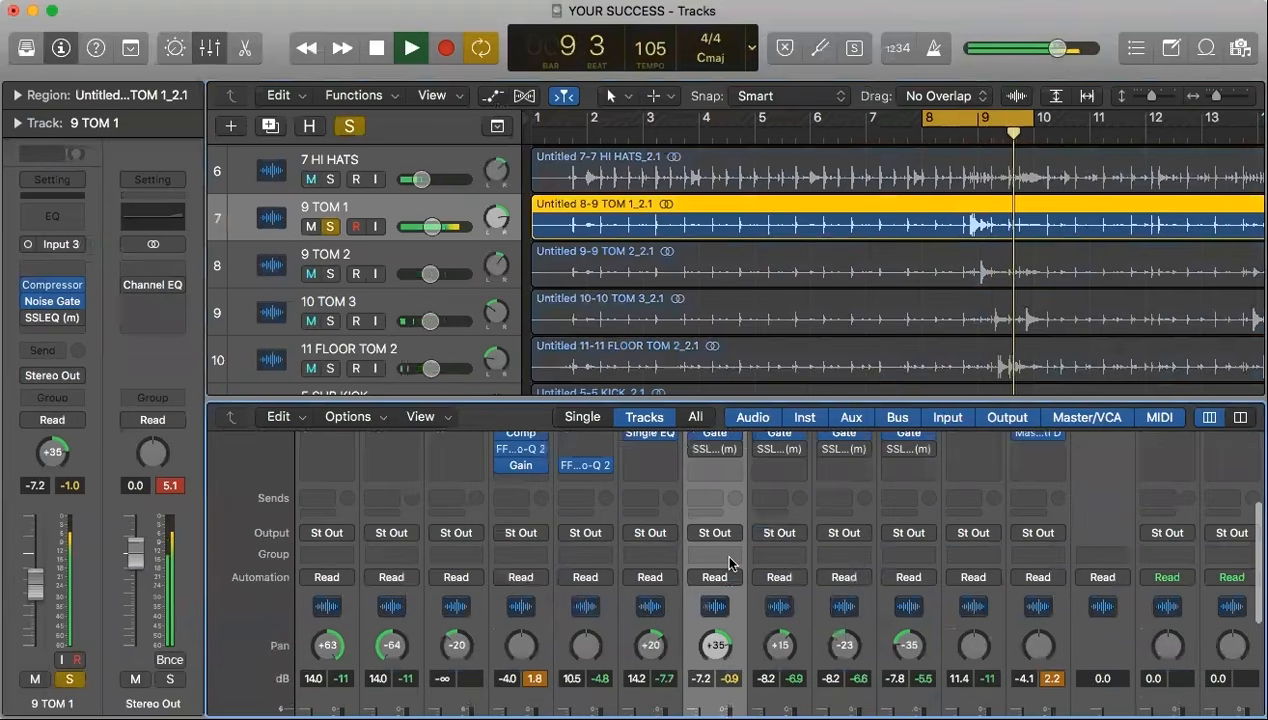
scroll(722, 551, up, 2)
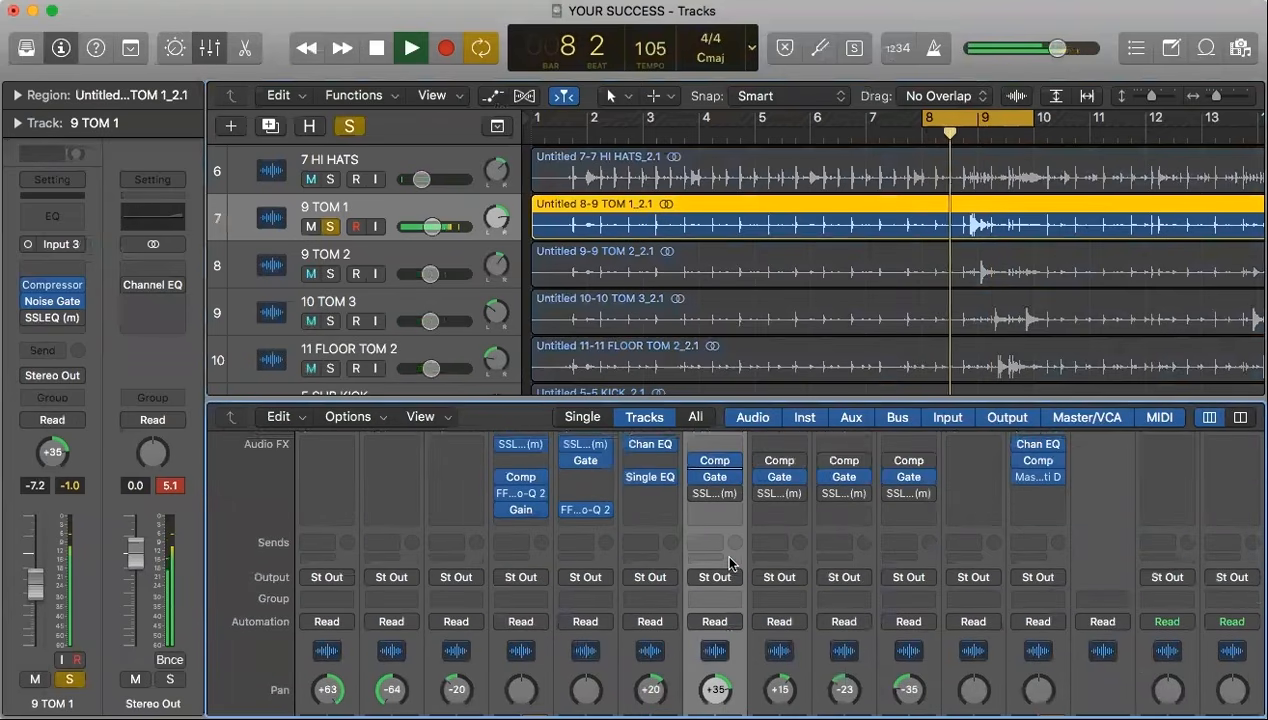
mouse_move(697, 462)
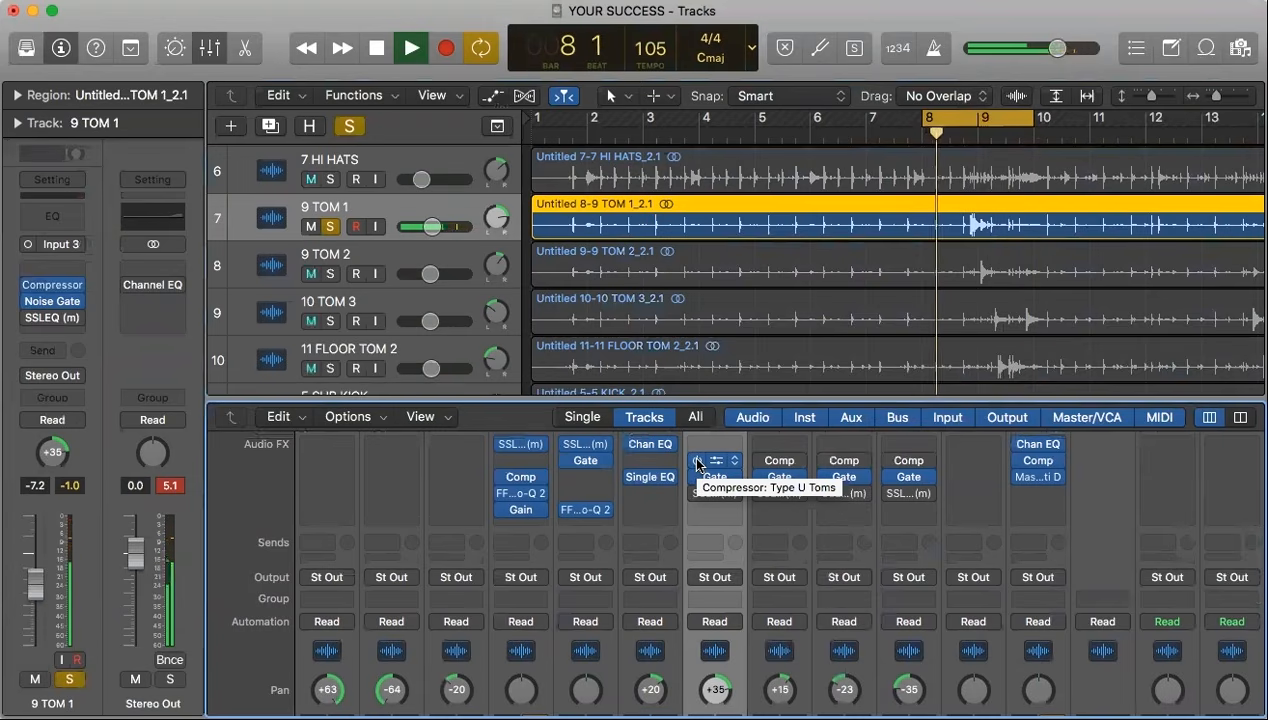
click(697, 461)
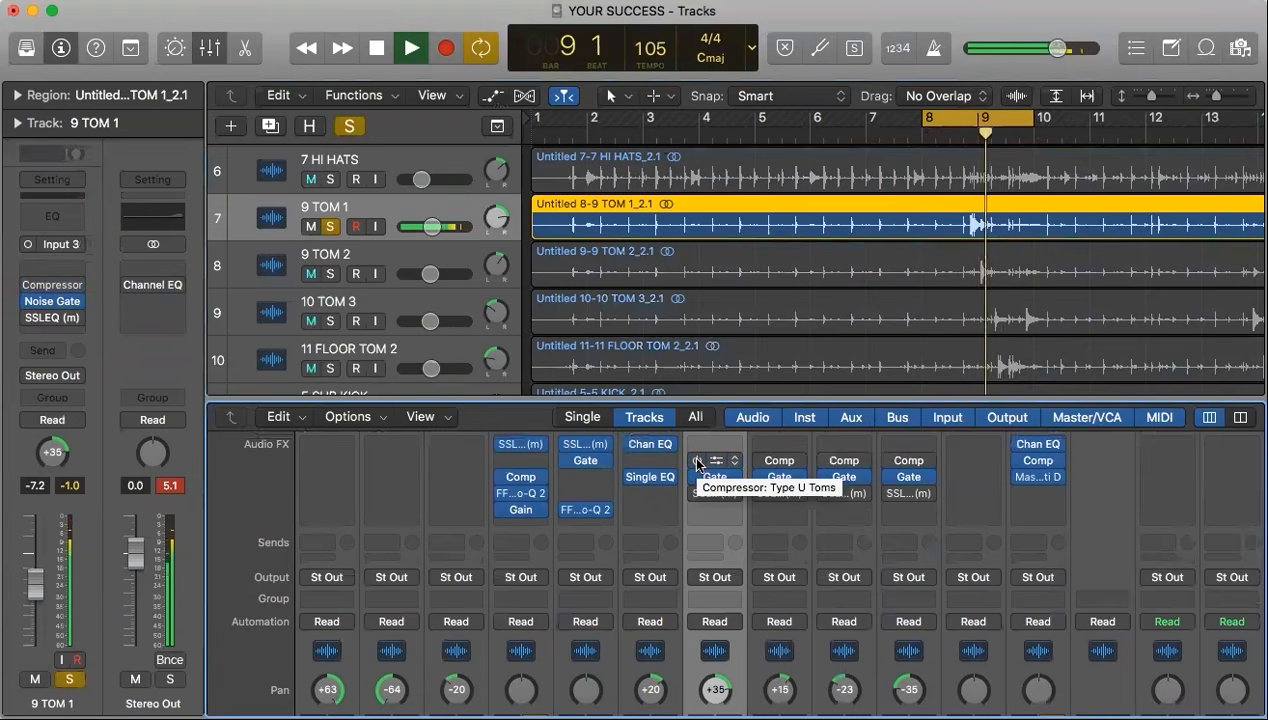
click(697, 461)
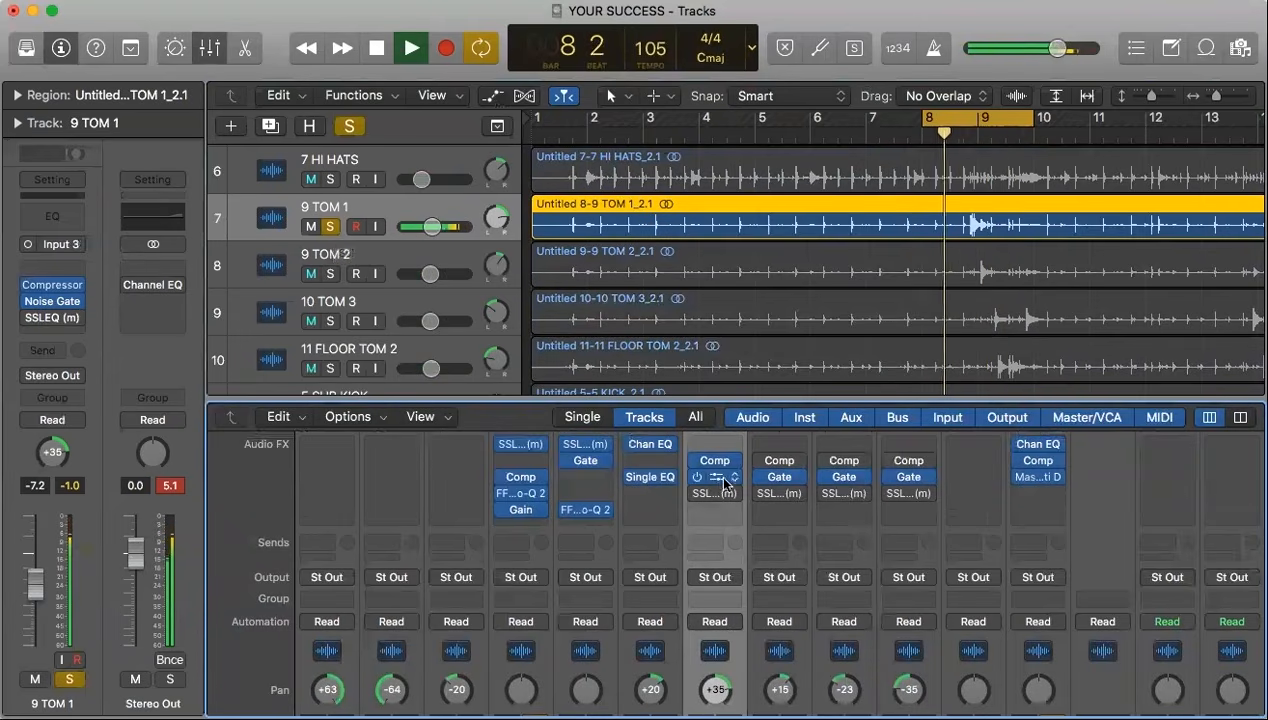
Unsolo 9 TOM 1, enable the Compressors on 9 TOM 2, 10 TOM 3 and 11 FLOOR TOM 2, and play the full kit.
click(331, 227)
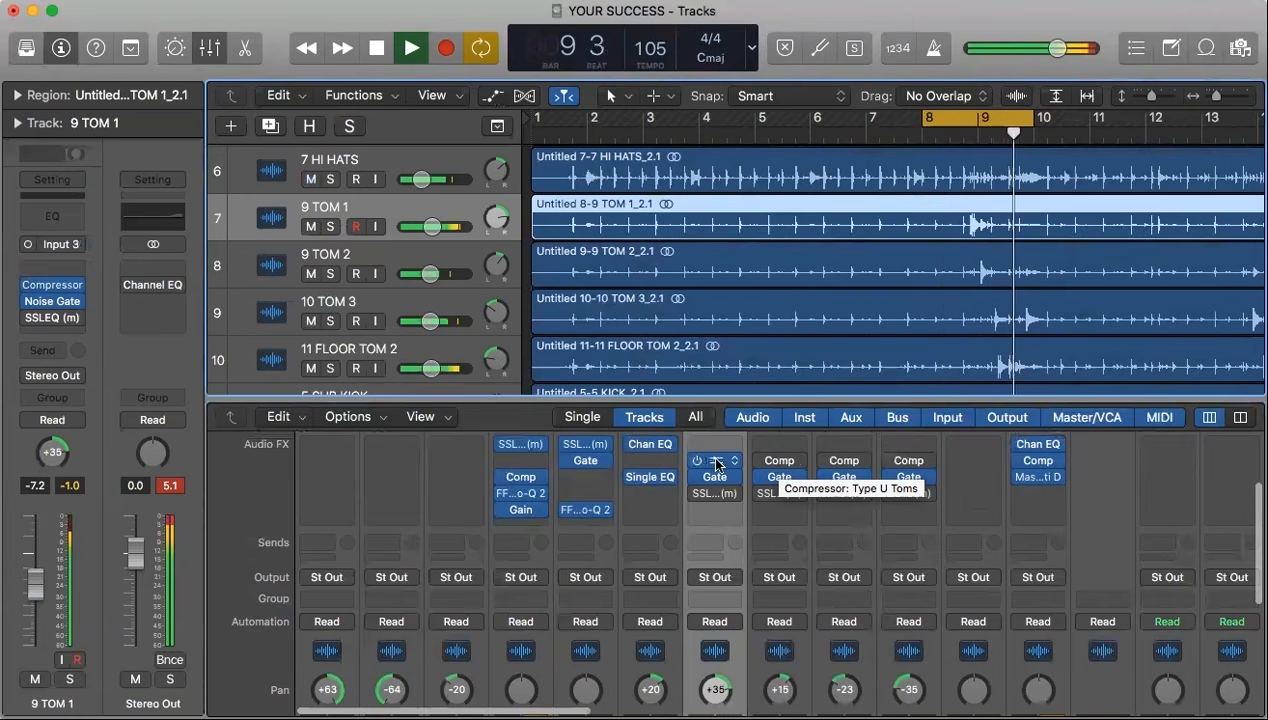
key(space)
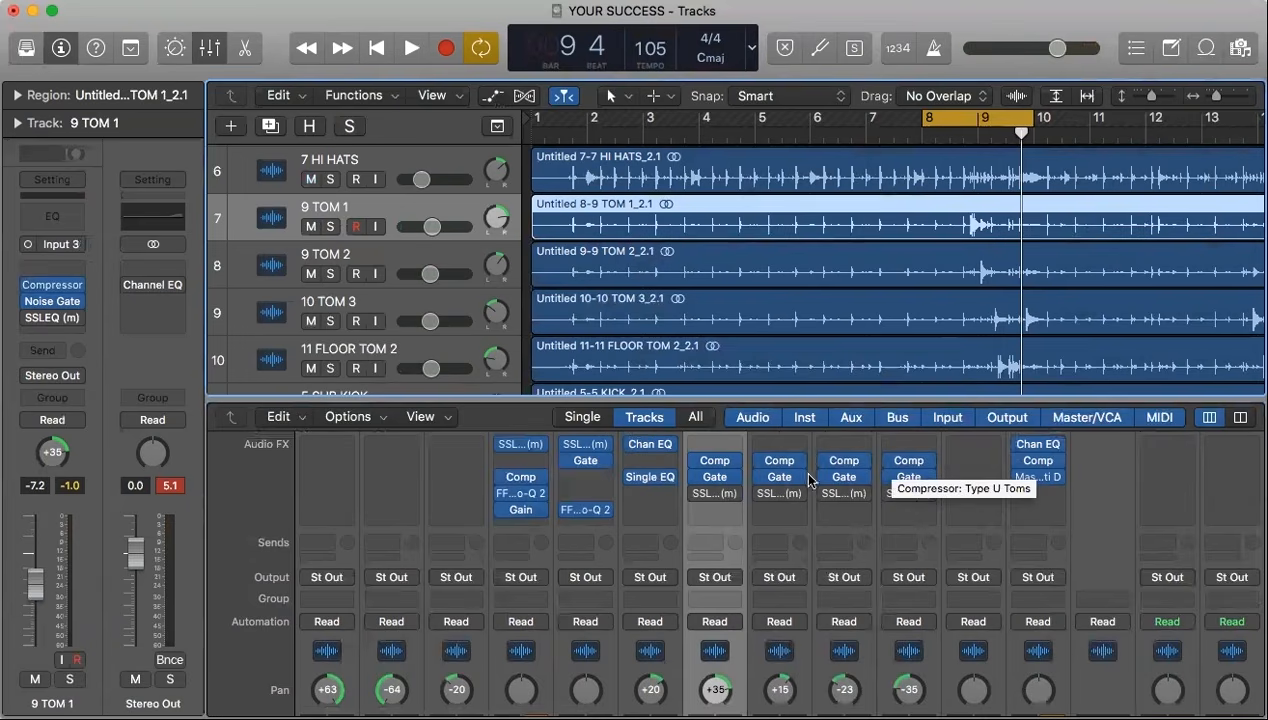
key(space)
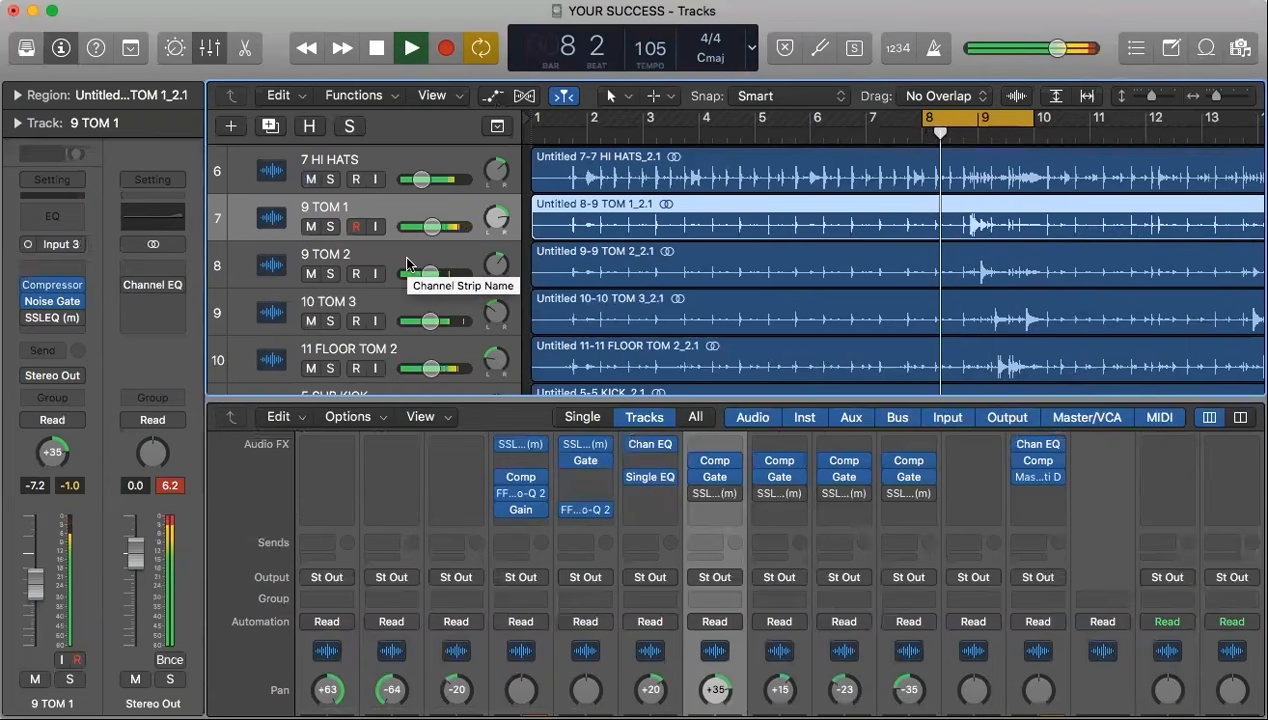
Hide the mixer and lower the volume of all four tom tracks together, bringing 9 TOM 1 to -10.0 dB.
key(x)
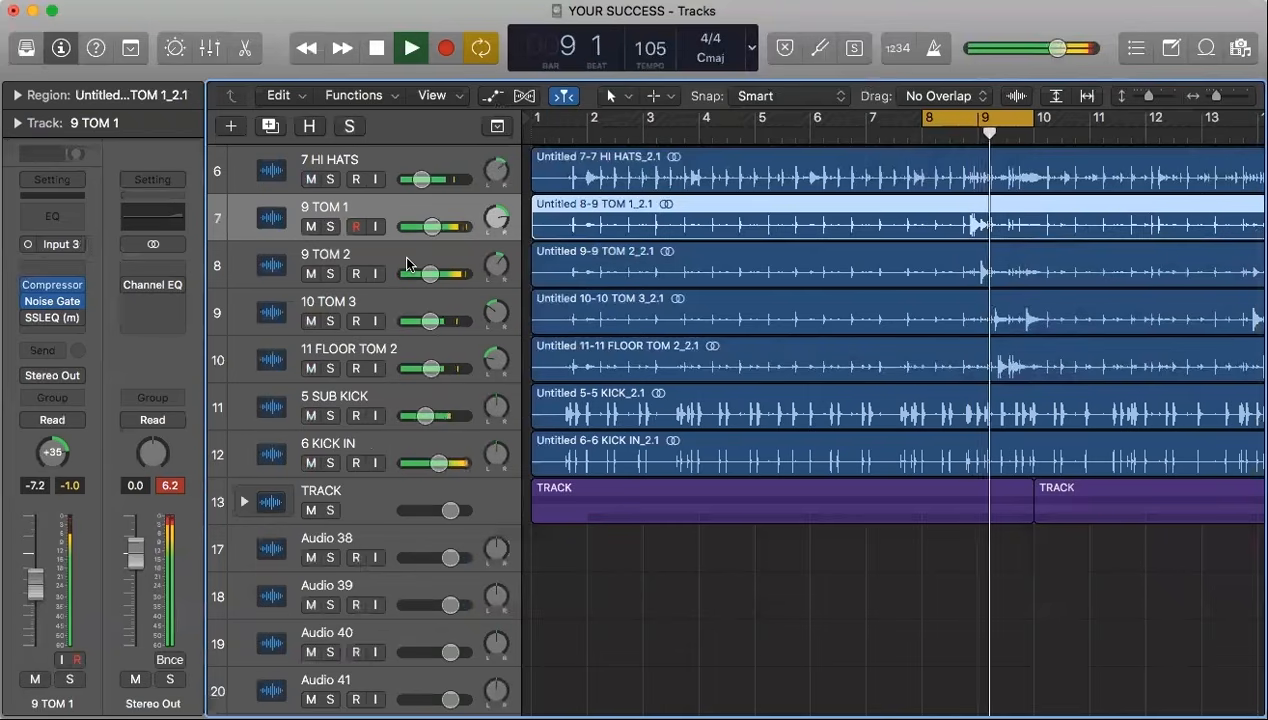
shift+click(405, 355)
drag(430, 368, 418, 372)
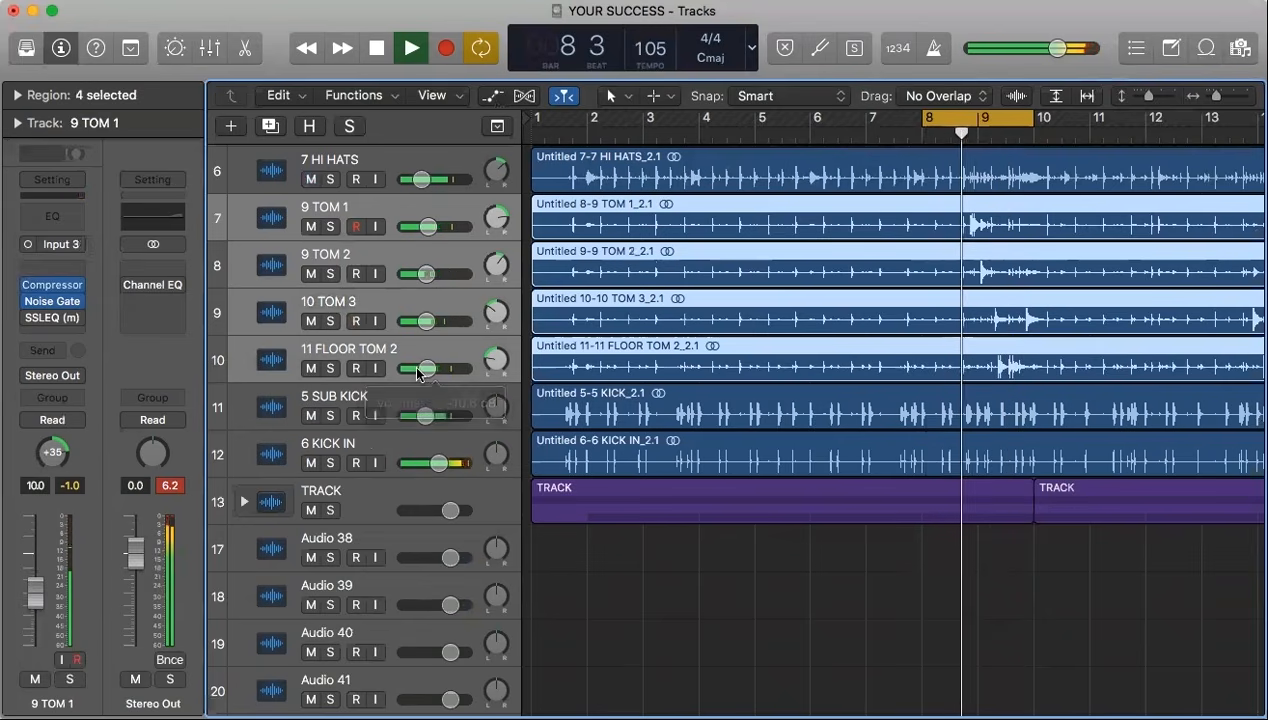
Select 3 SNARE TOP and 4 SNARE BOTTOM, try a slightly lower volume on both together, and stop playback.
scroll(412, 364, up, 5)
click(395, 300)
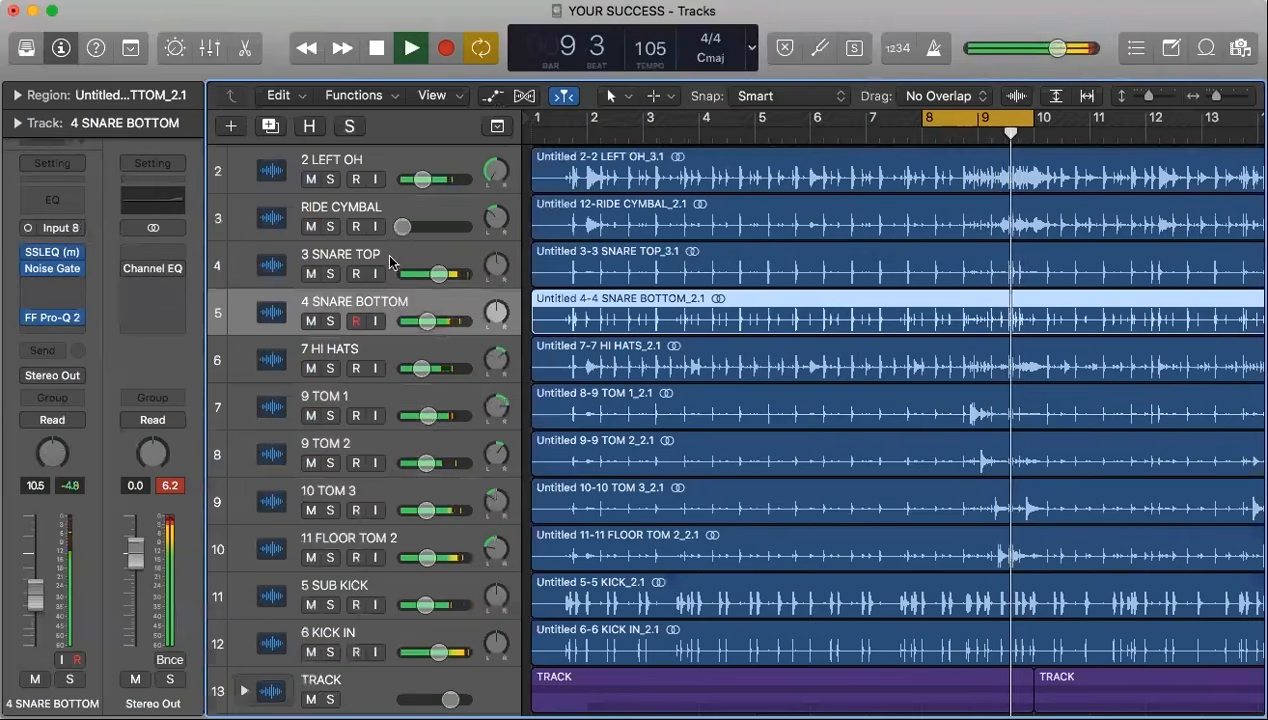
shift+click(390, 260)
drag(438, 273, 436, 274)
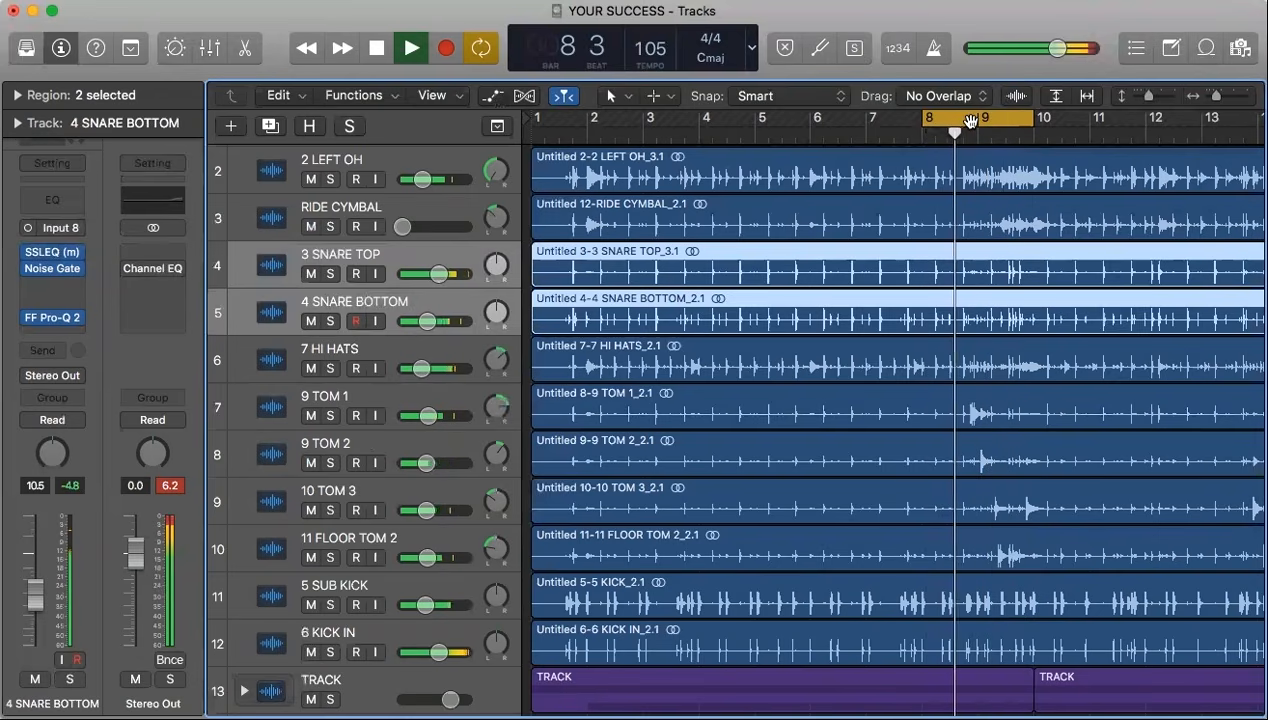
key(space)
Open 9 TOM 1's SSLEQ (m), move its window clear of the track controls, and play the track soloed.
click(390, 398)
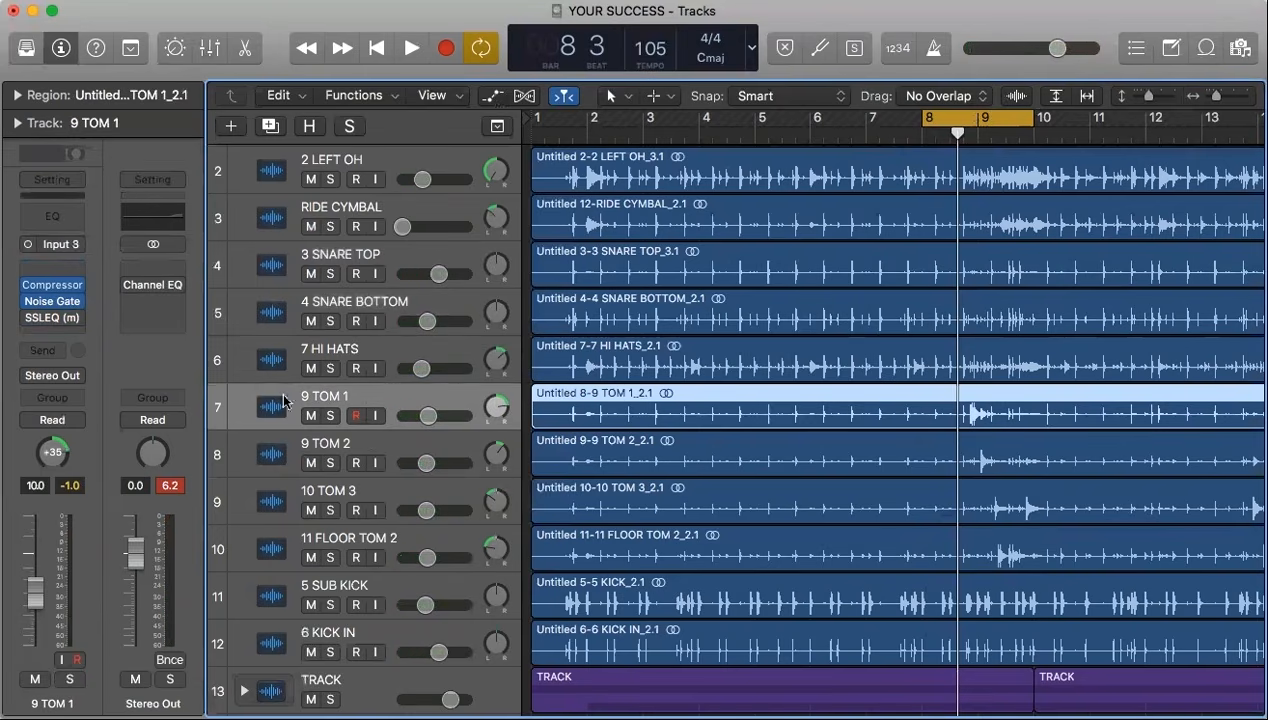
click(56, 320)
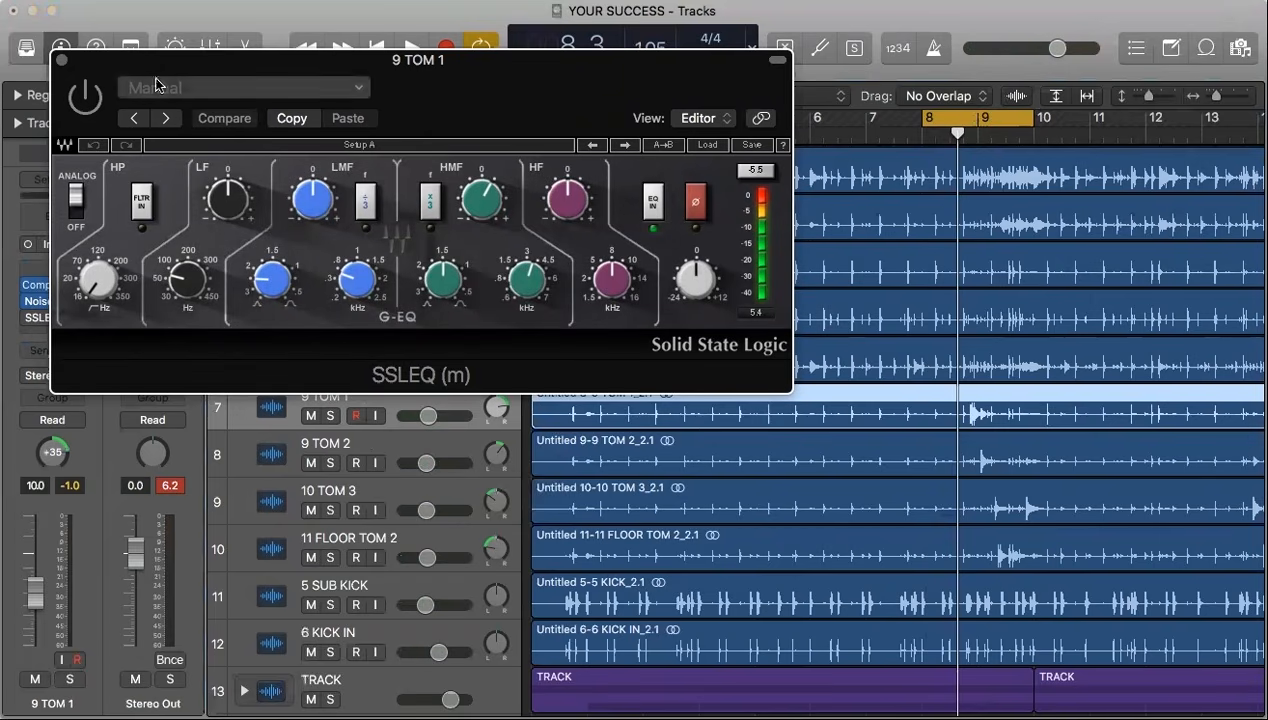
drag(83, 63, 194, 76)
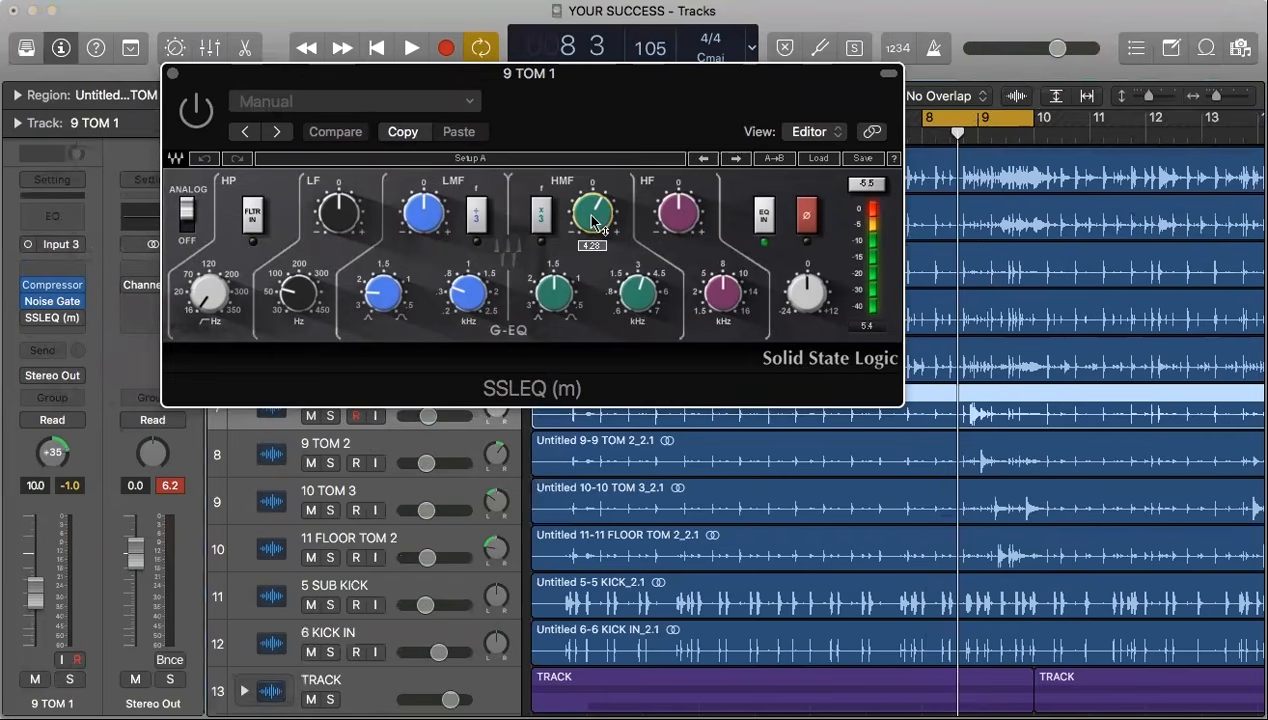
key(space)
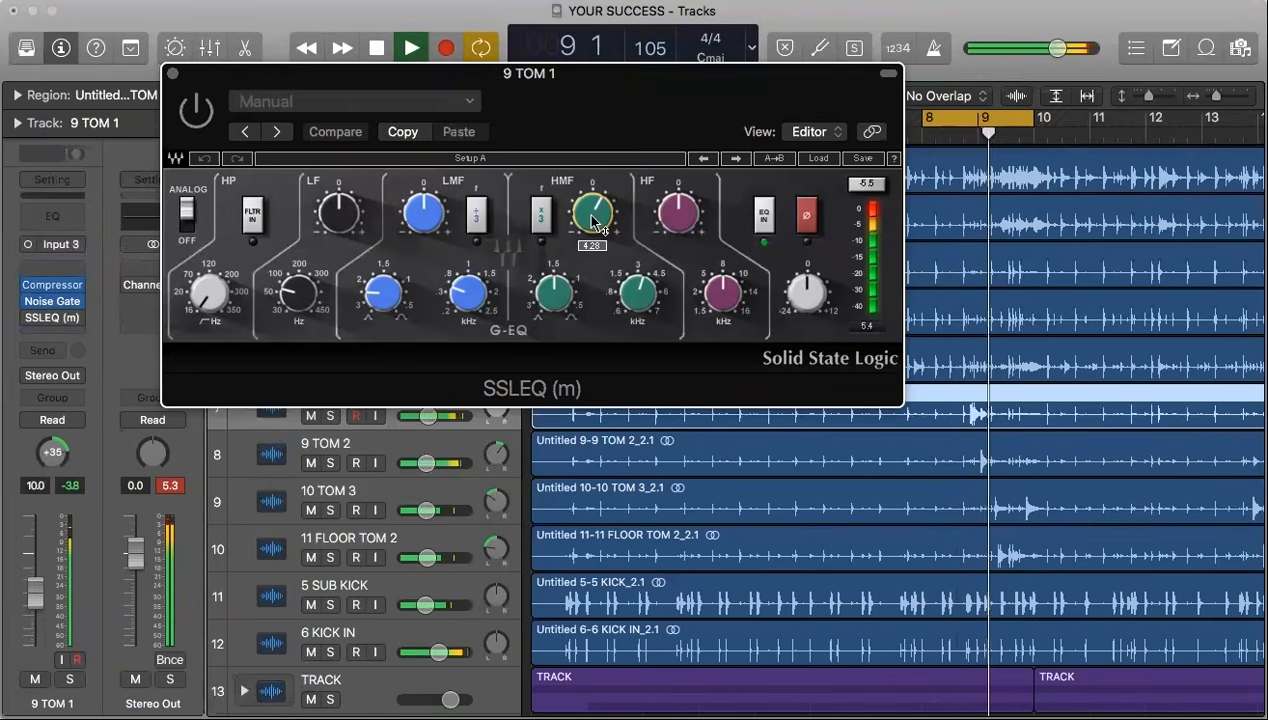
drag(394, 74, 640, 271)
click(330, 415)
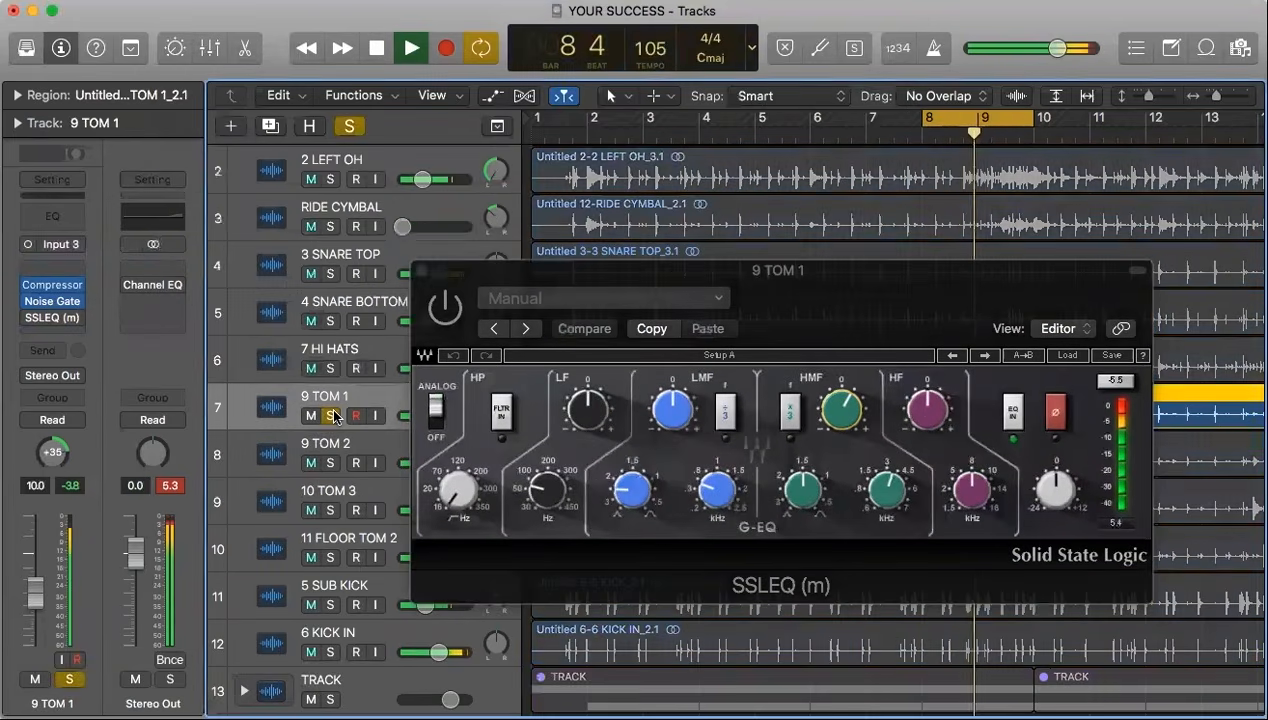
Turn on the SSLEQ (m) on 9 TOM 1, unsolo the track, close the plug-in window and stop playback.
click(444, 312)
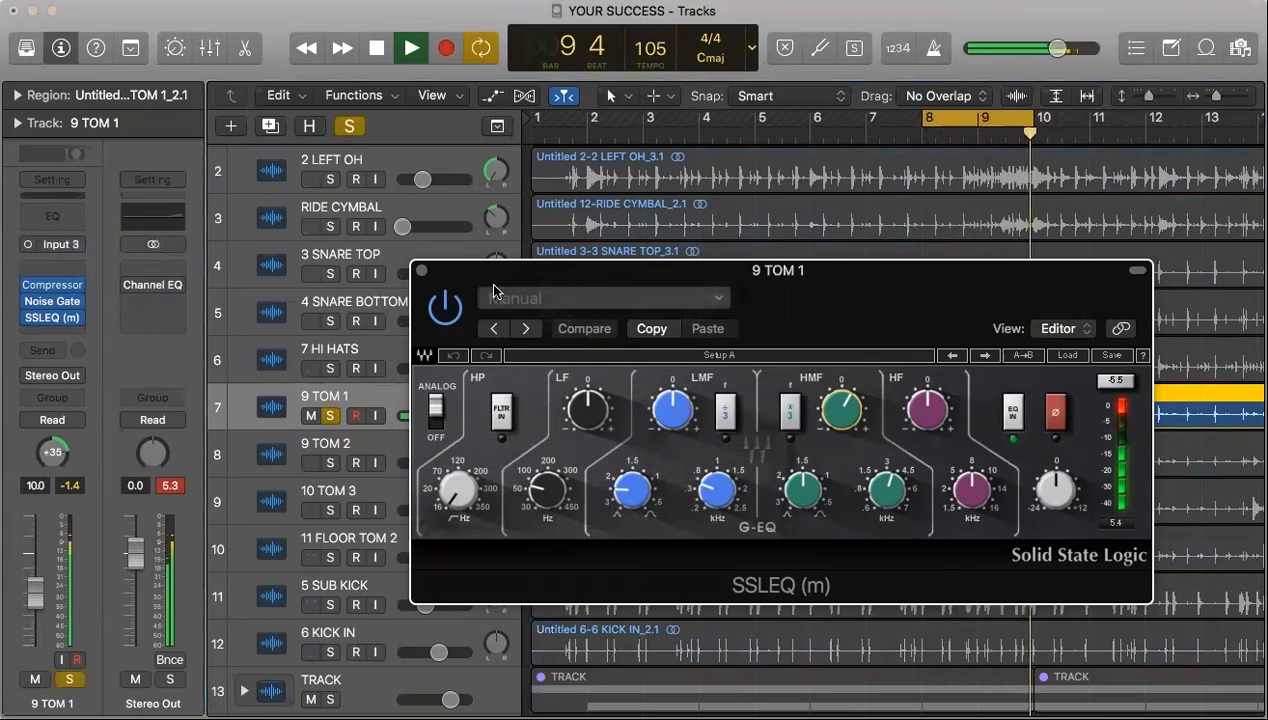
click(331, 416)
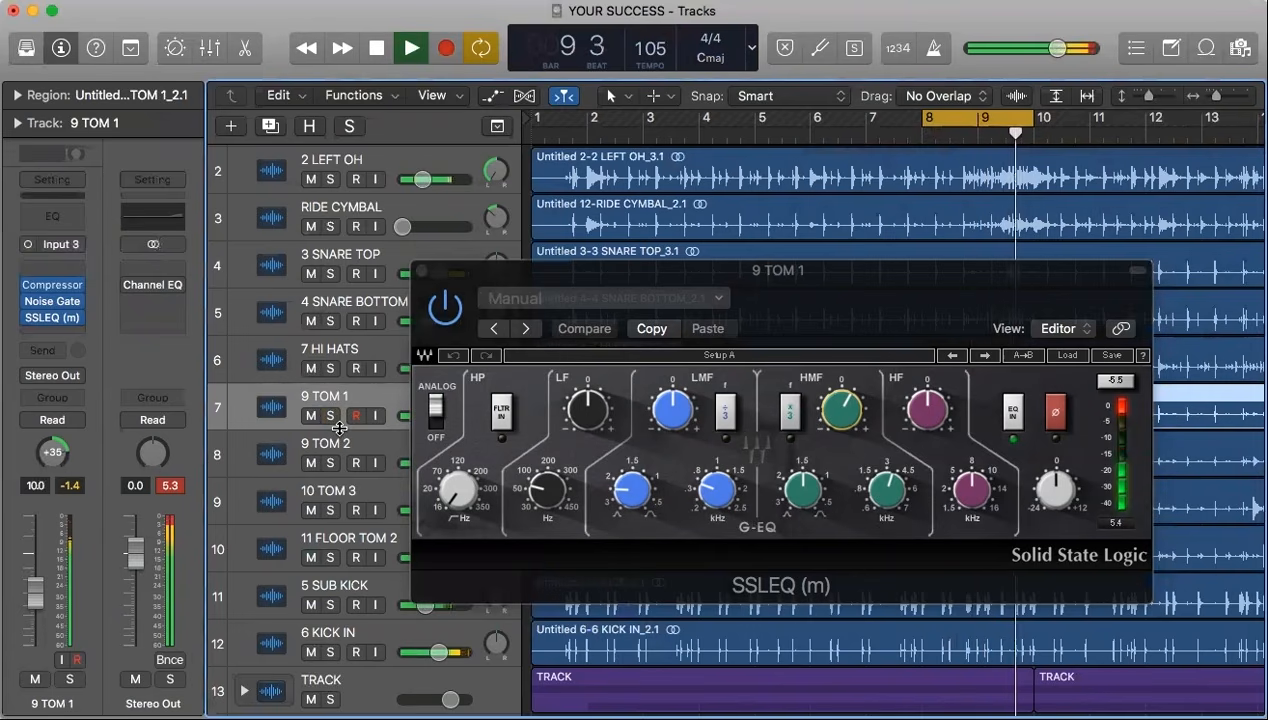
click(419, 272)
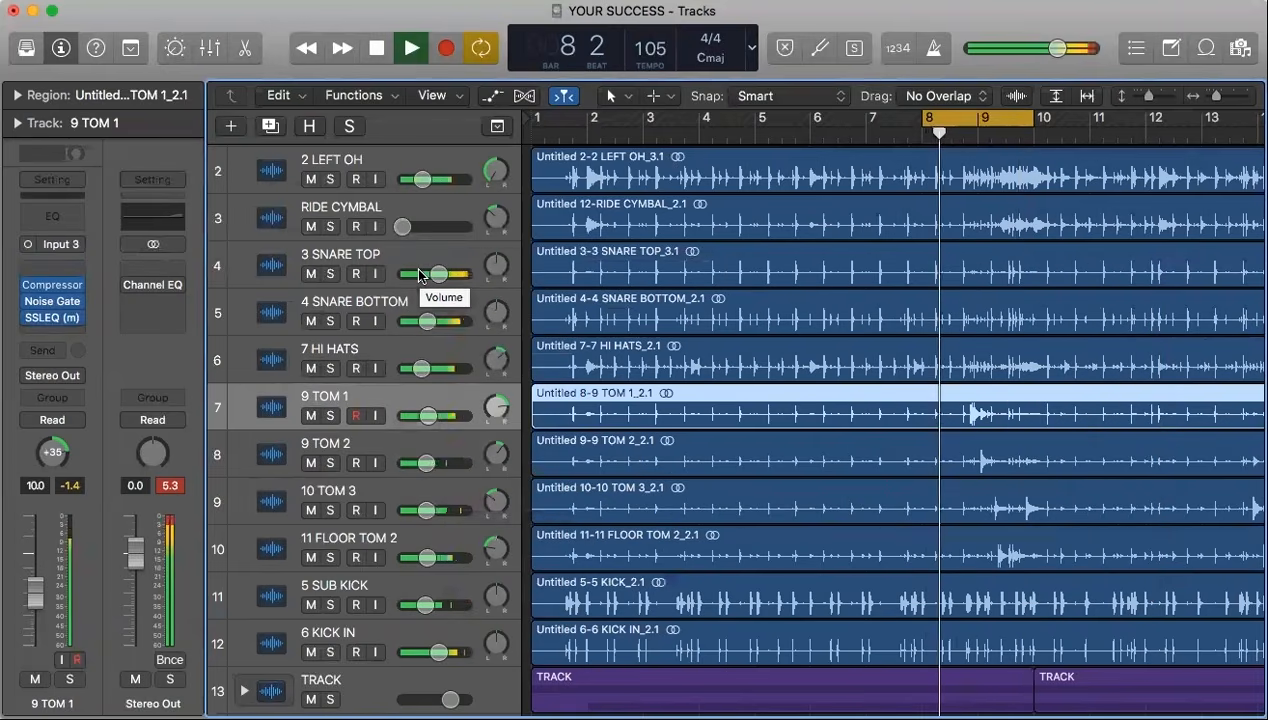
key(space)
Show the mixer during full-kit playback, set 10 TOM 3's volume to -10.6 dB, and hide the mixer.
key(x)
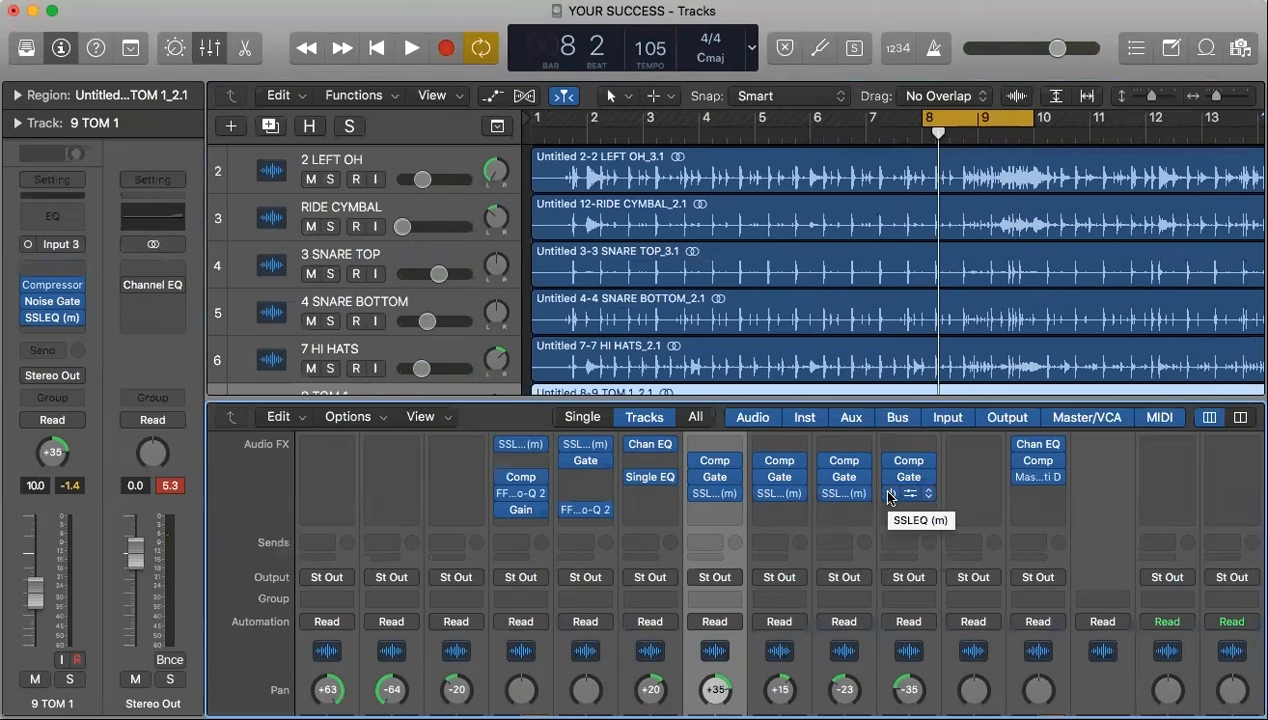
key(space)
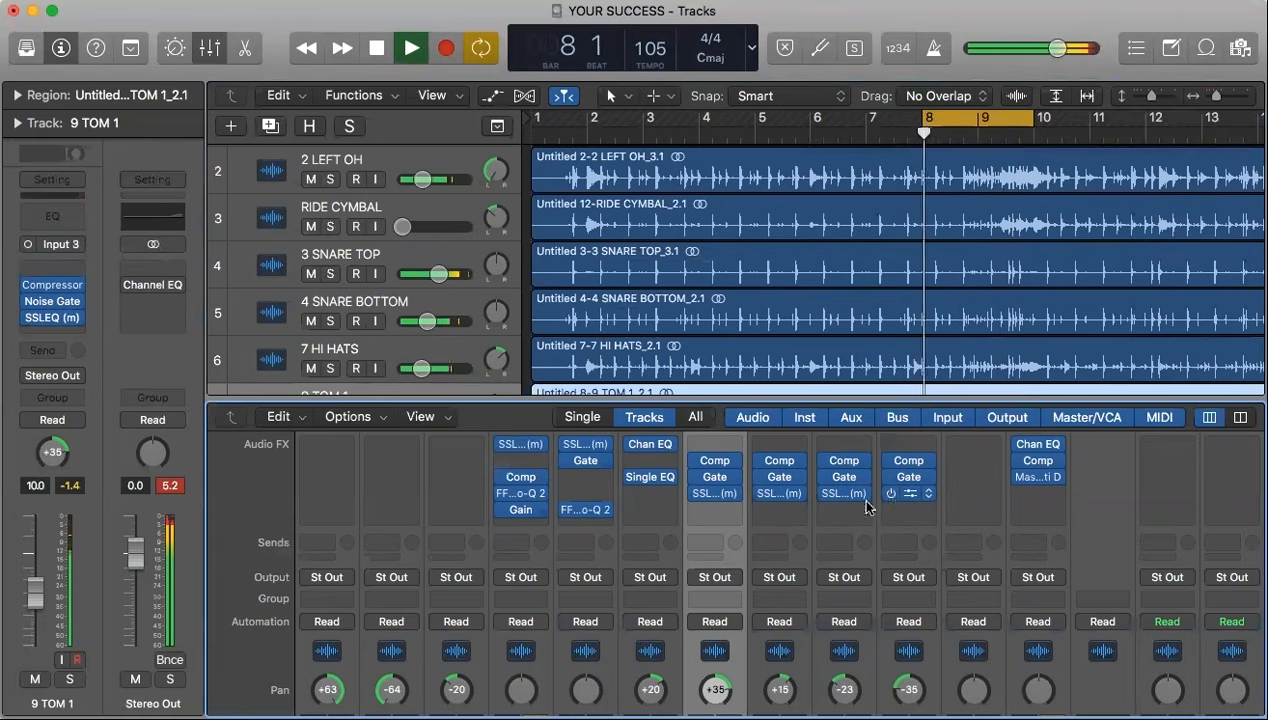
scroll(822, 532, down, 5)
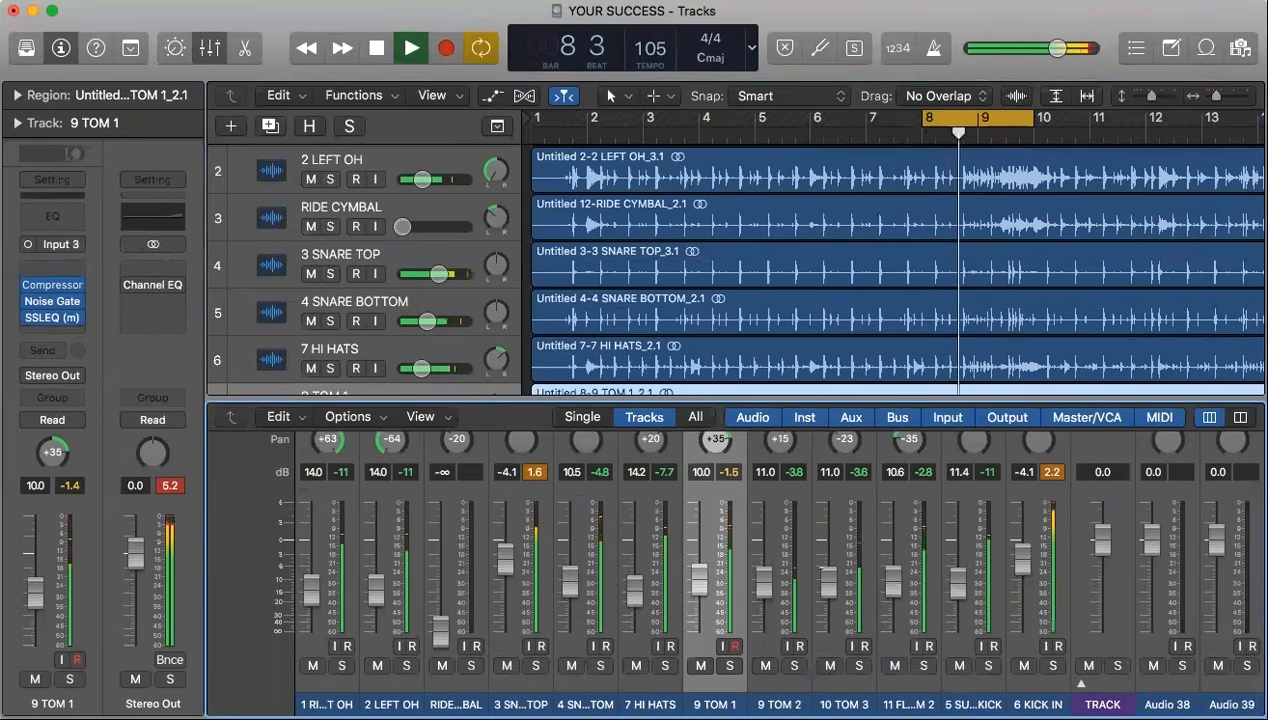
drag(823, 571, 823, 568)
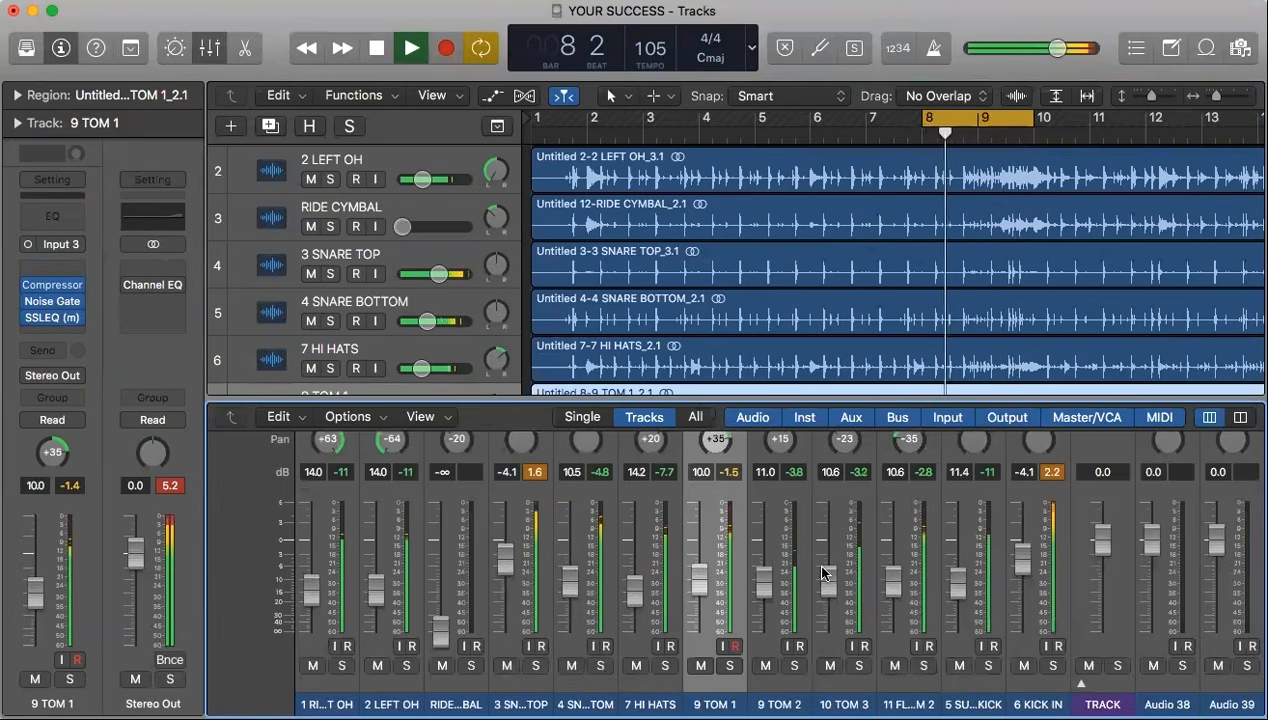
key(x)
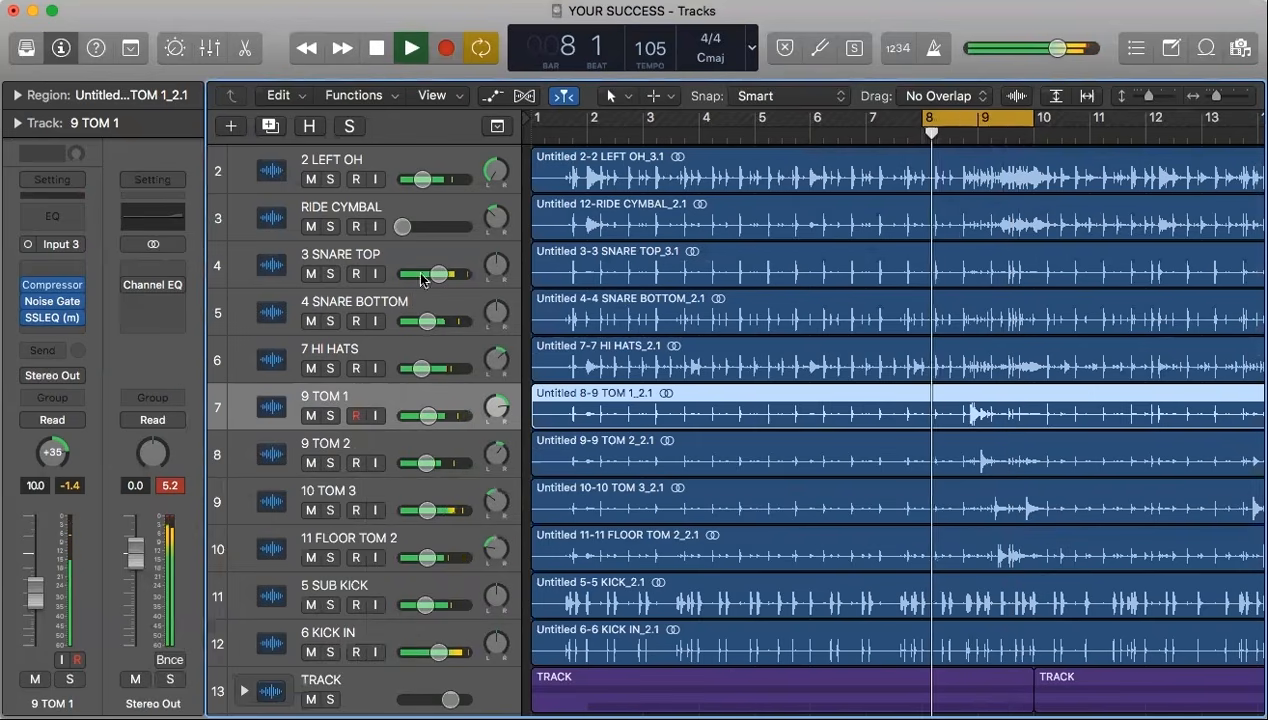
Stop playback, turn off the cycle range, and play the full kit from the start of the song.
key(space)
click(965, 124)
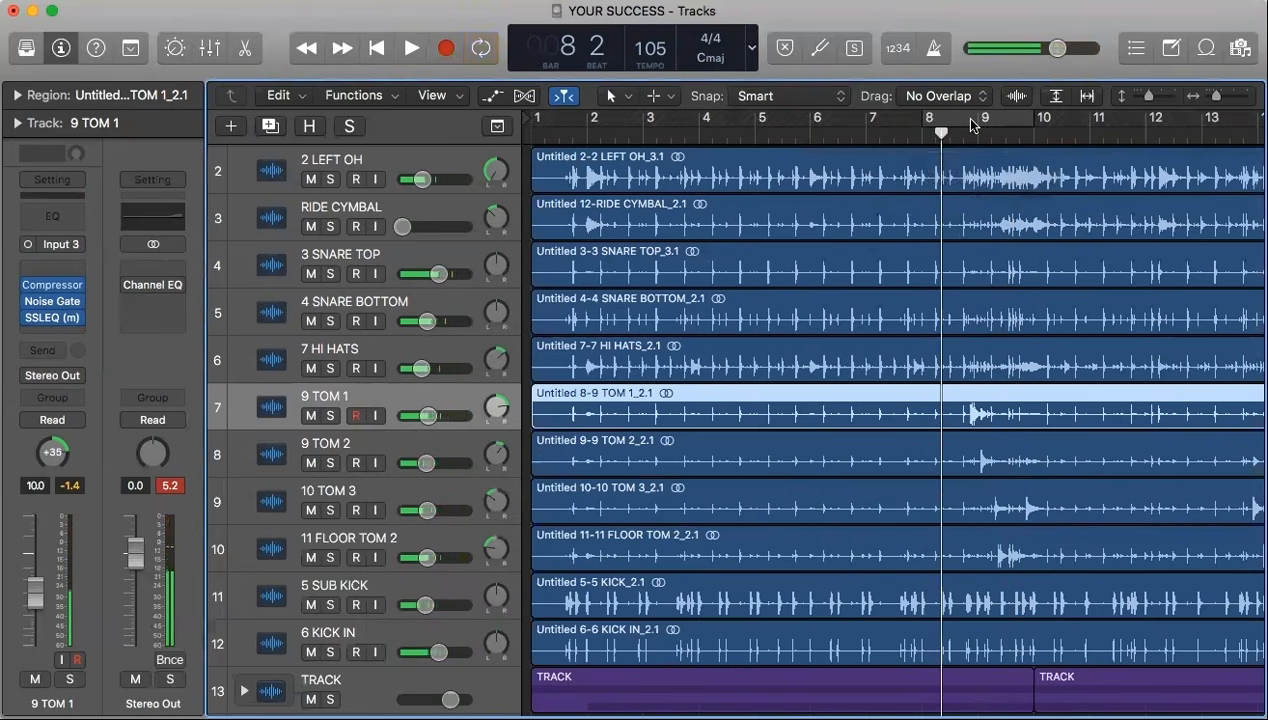
key(Return)
key(space)
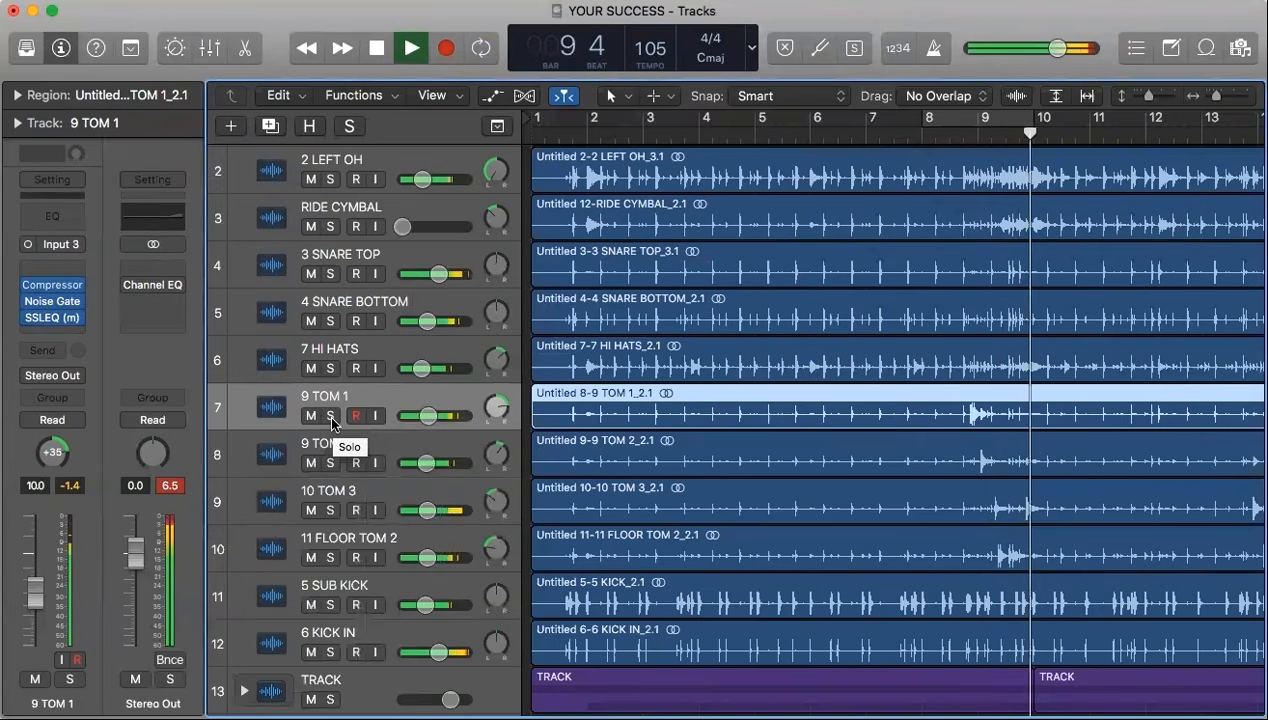
Lower 1 RIGHT OH and 2 LEFT OH together, bringing 2 LEFT OH to -14.4 dB, and return to the song start.
scroll(388, 232, up, 1)
click(387, 207)
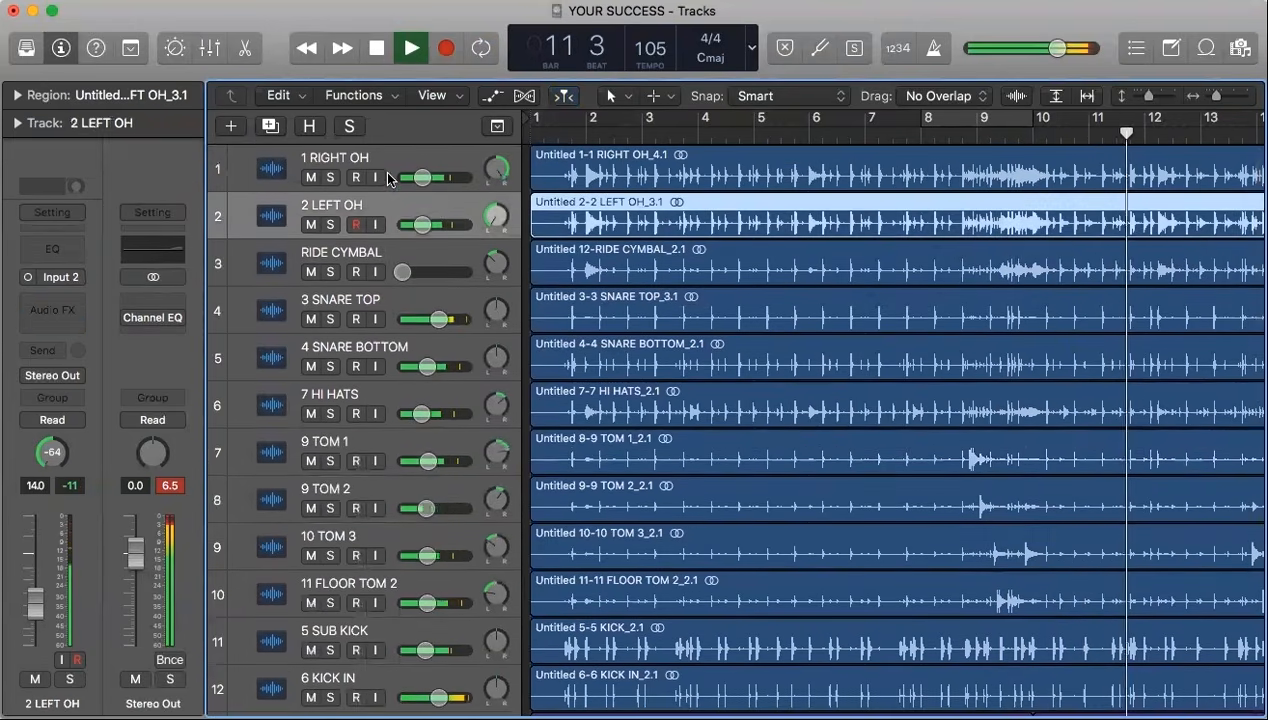
shift+click(387, 158)
drag(422, 177, 419, 178)
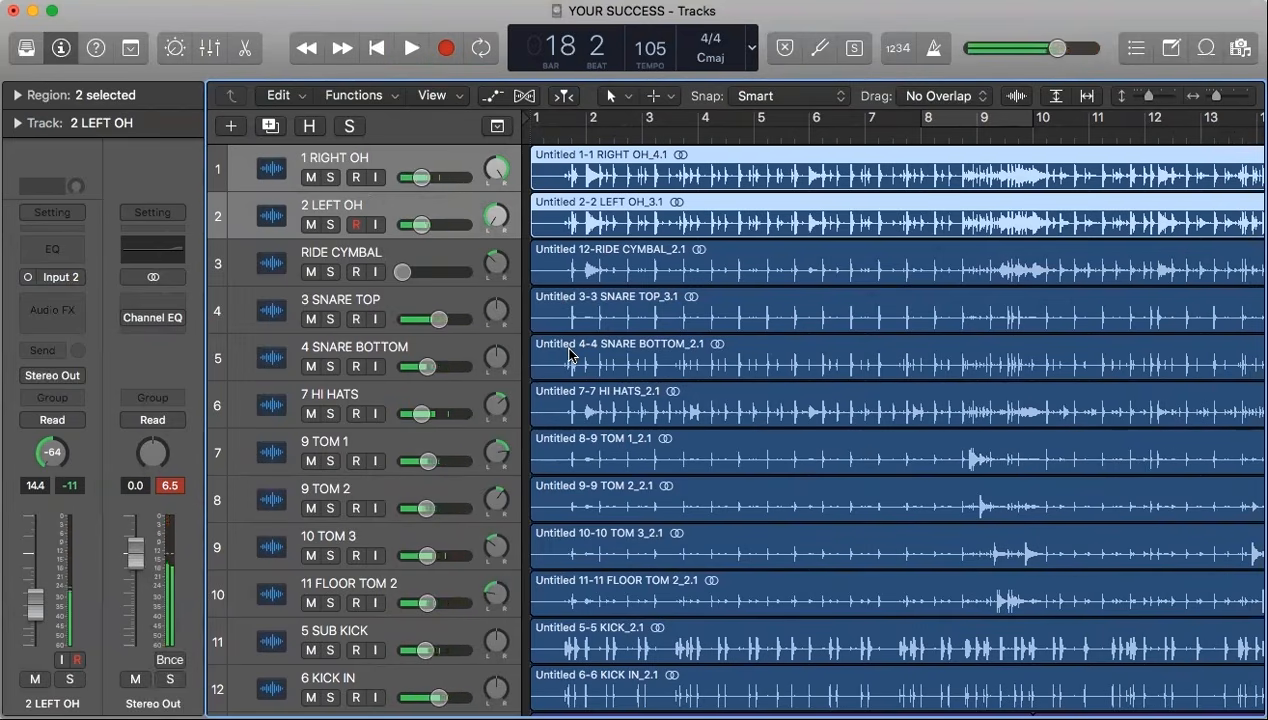
key(Return)
key(space)
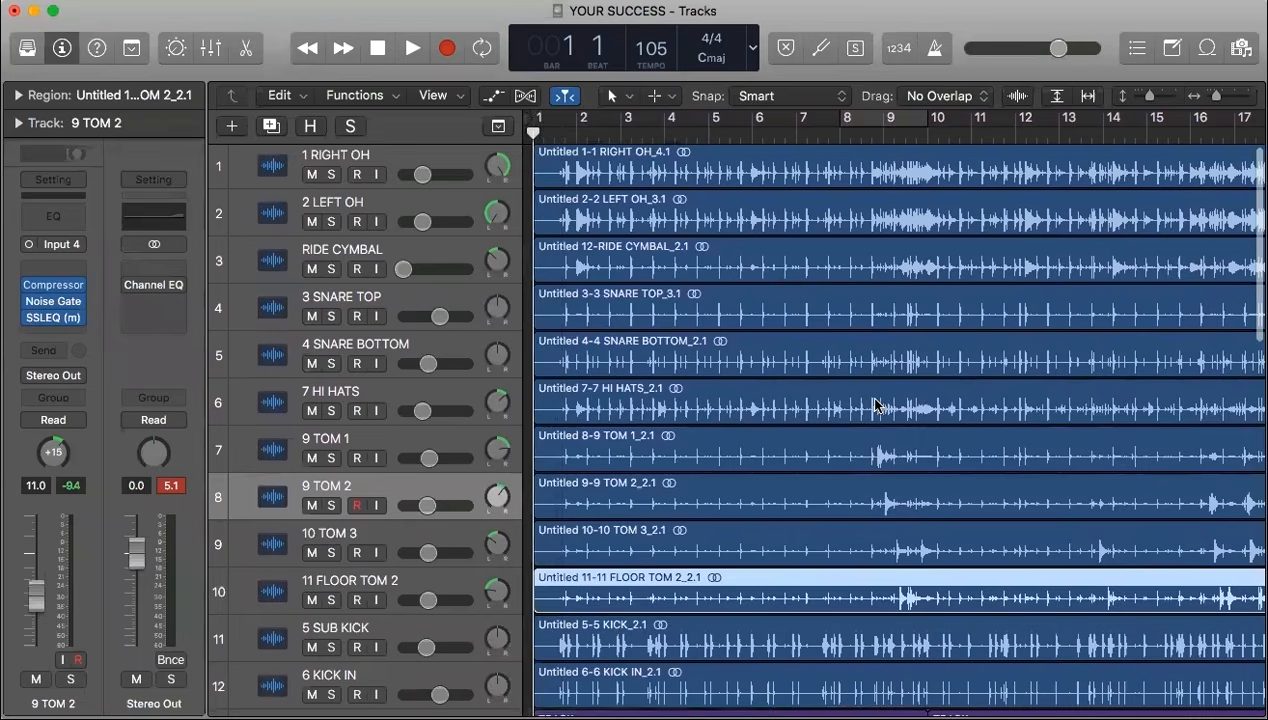
Solo 9 TOM 1, 9 TOM 2, 10 TOM 3 and 11 FLOOR TOM 2, play them from near the start, and stop.
scroll(365, 392, down, 2)
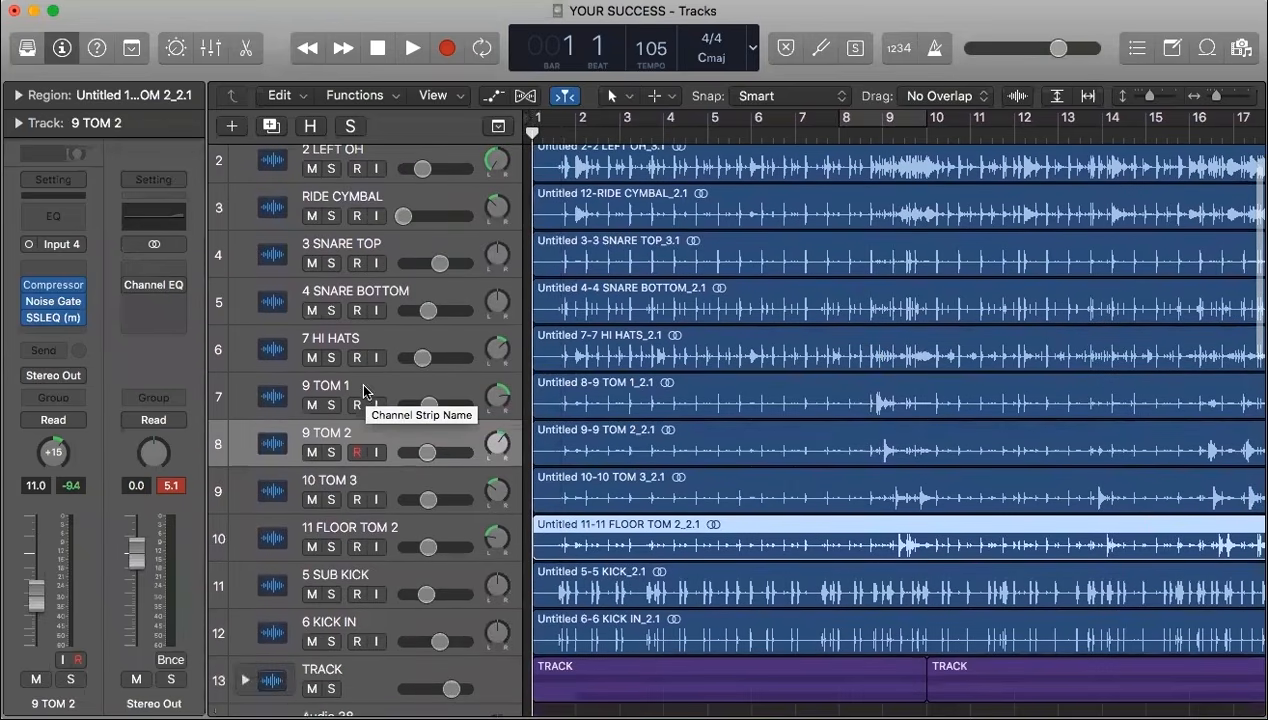
drag(330, 405, 330, 533)
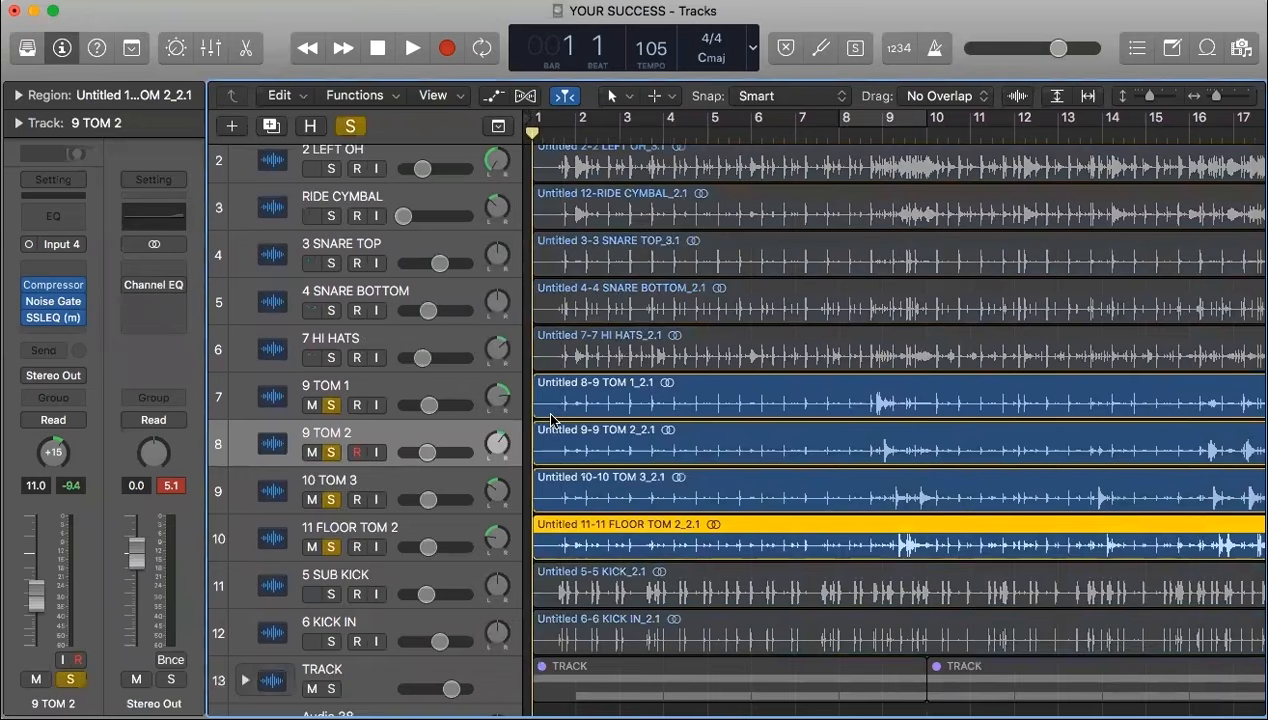
scroll(502, 435, up, 2)
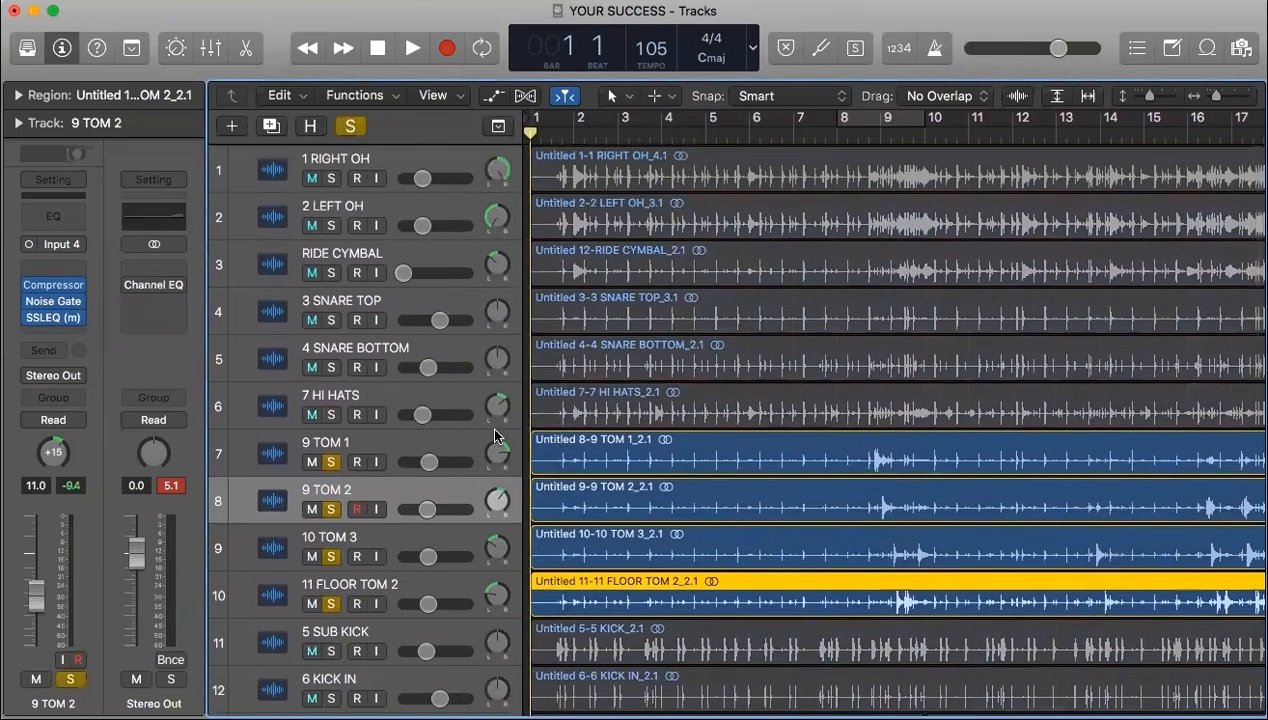
scroll(494, 435, up, 1)
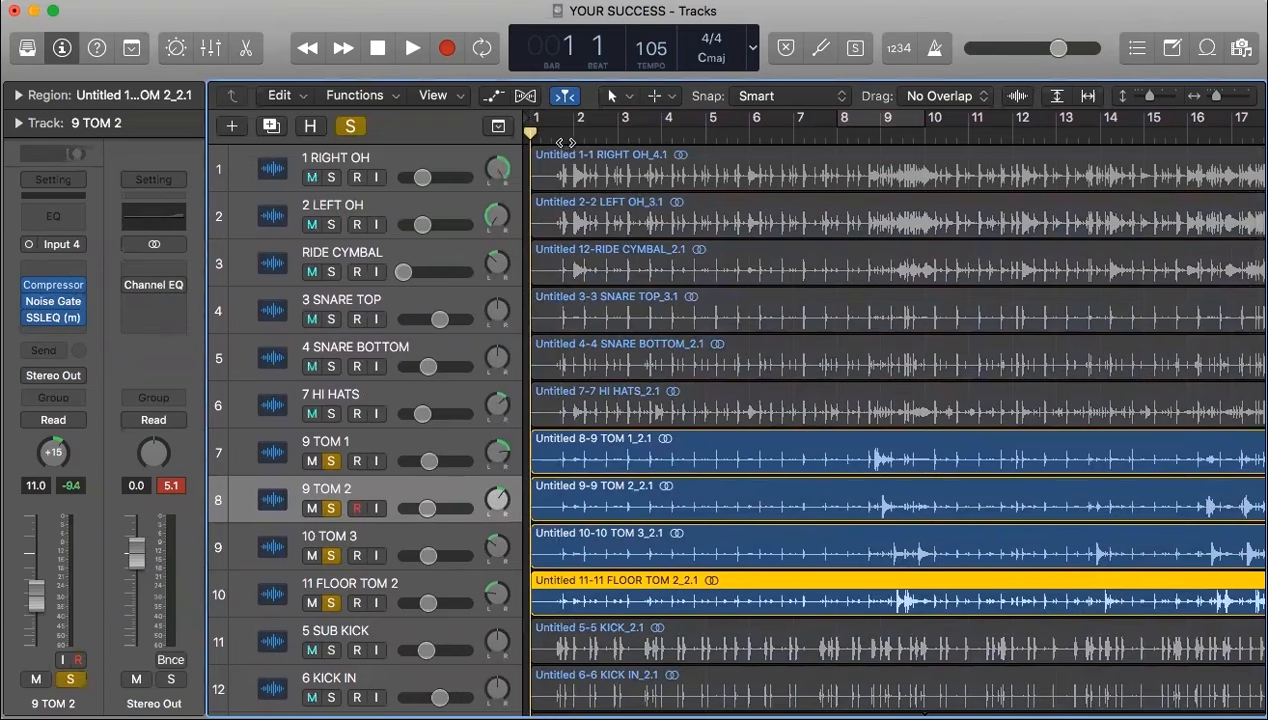
double_click(556, 136)
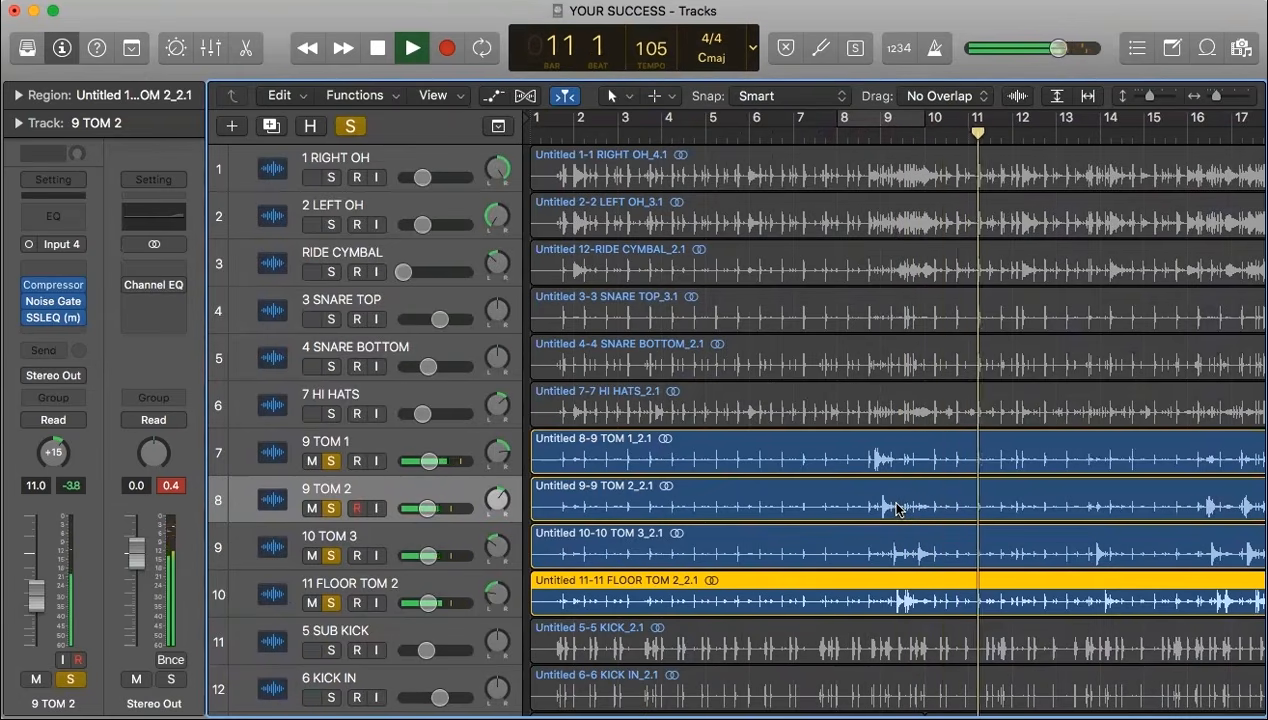
key(space)
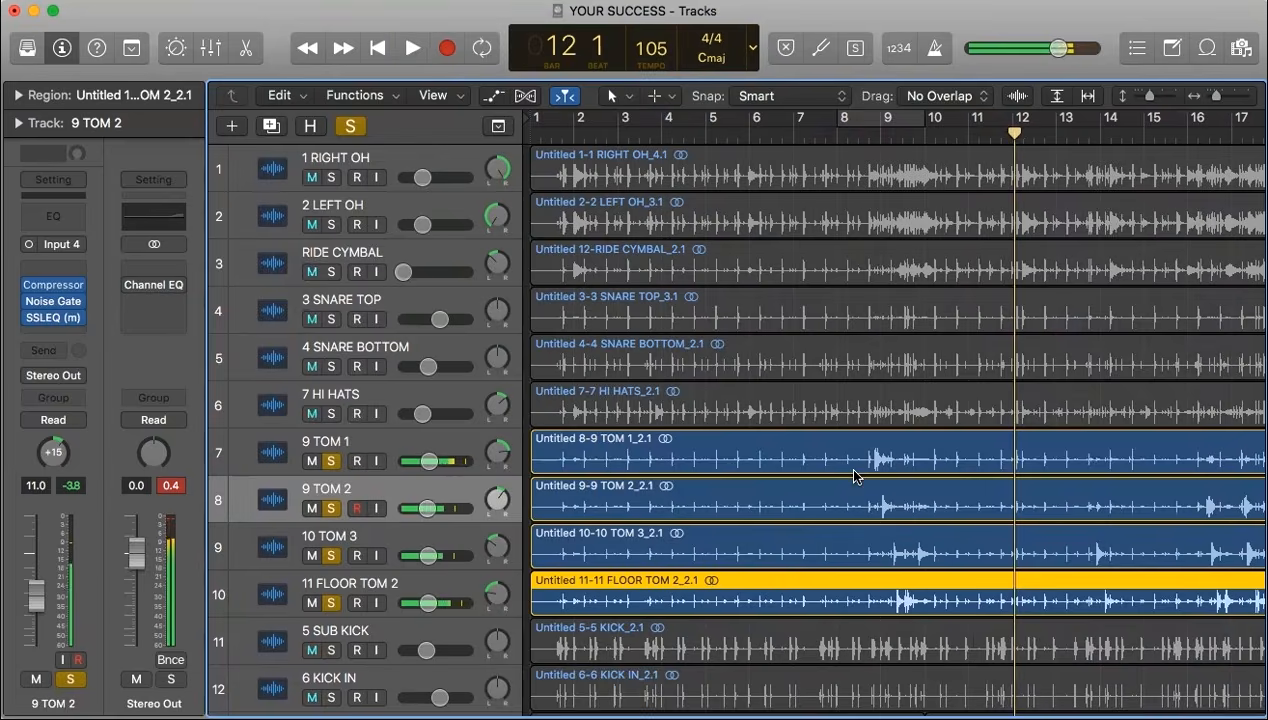
Split the 9 TOM 1 region just before its first tom hit, between bar 8 beat 4 and bar 9.
key(super+Right)
key(super+Right)
key(super+Right)
key(super+Right)
key(super+Right)
key(super+Right)
key(super+Right)
scroll(902, 486, left, 10)
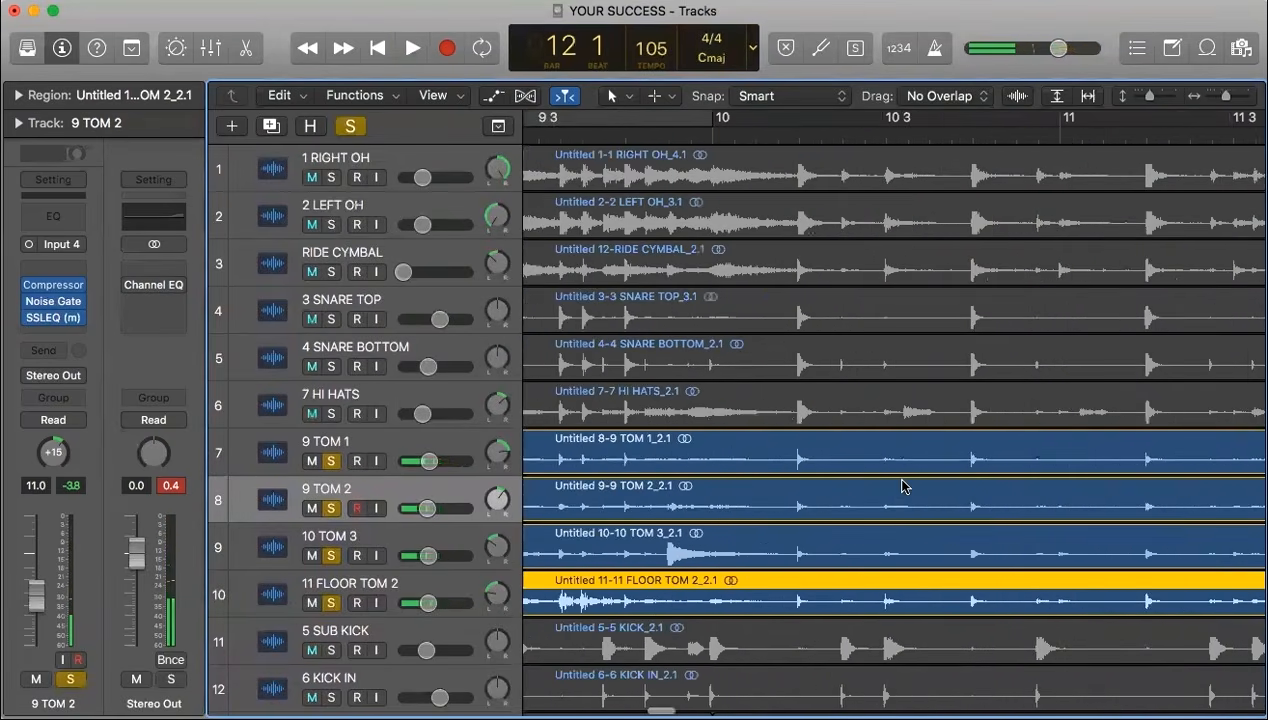
key(super+Right)
key(super+Right)
key(super+Right)
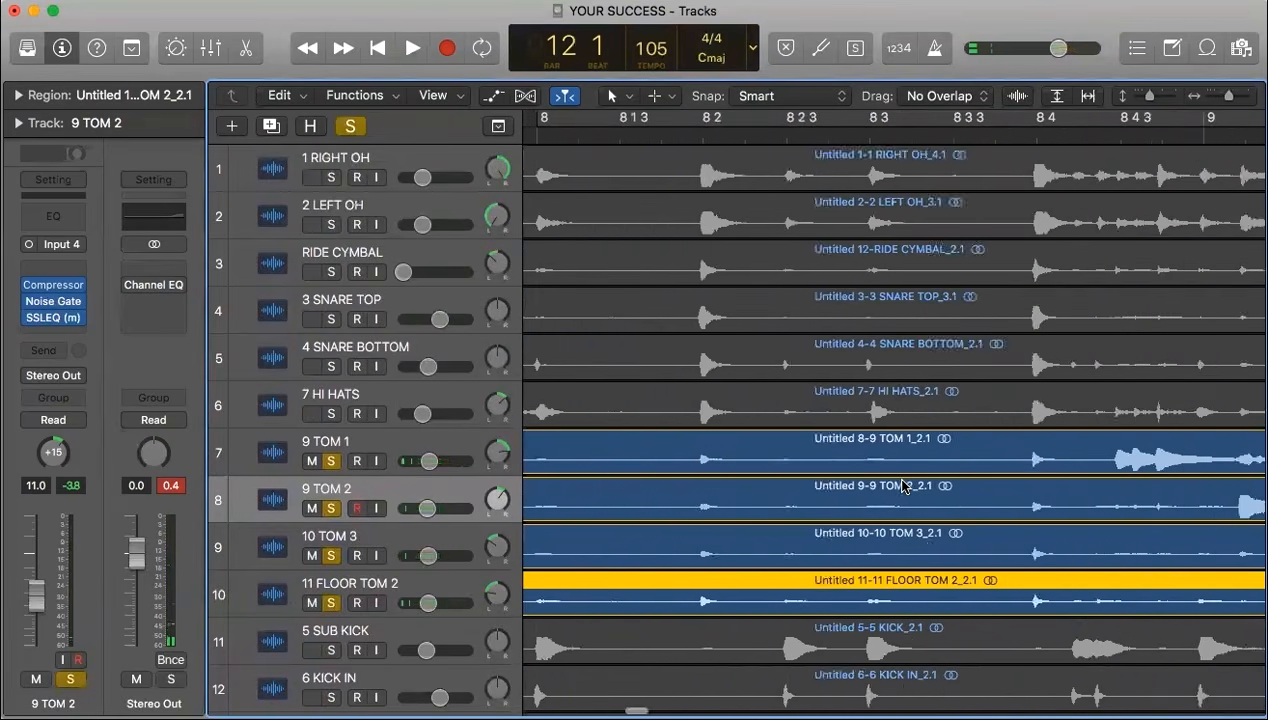
scroll(902, 486, left, 2)
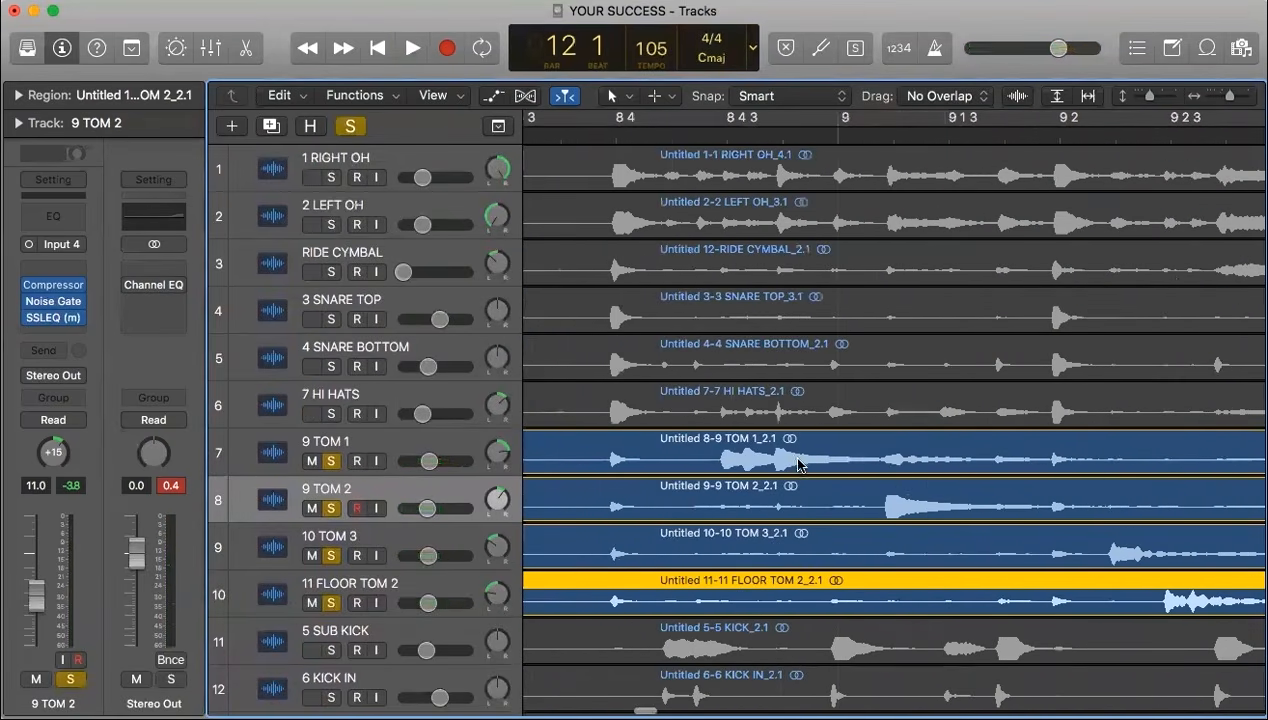
click(717, 457)
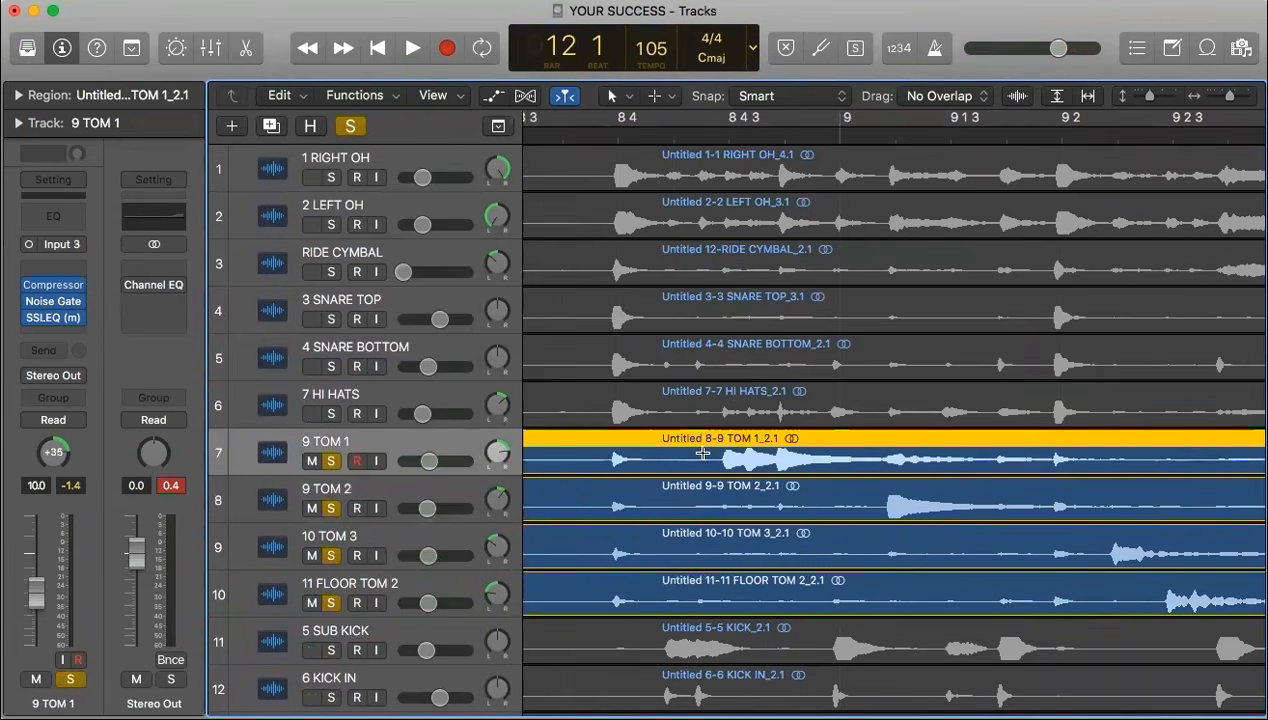
click(714, 453)
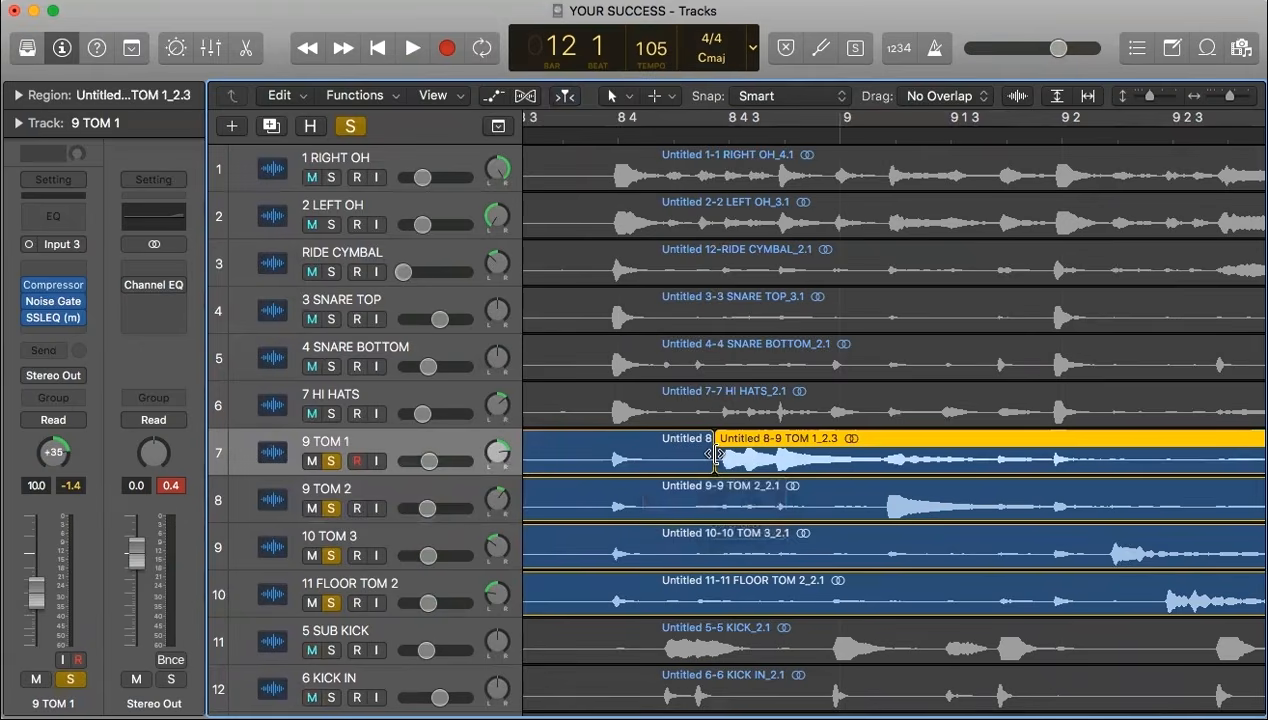
Unsolo the other three toms, play 9 TOM 1's hit twice, and split its region after the hit near bar 9 beat 3.
key(super+Left)
key(super+Left)
key(super+Left)
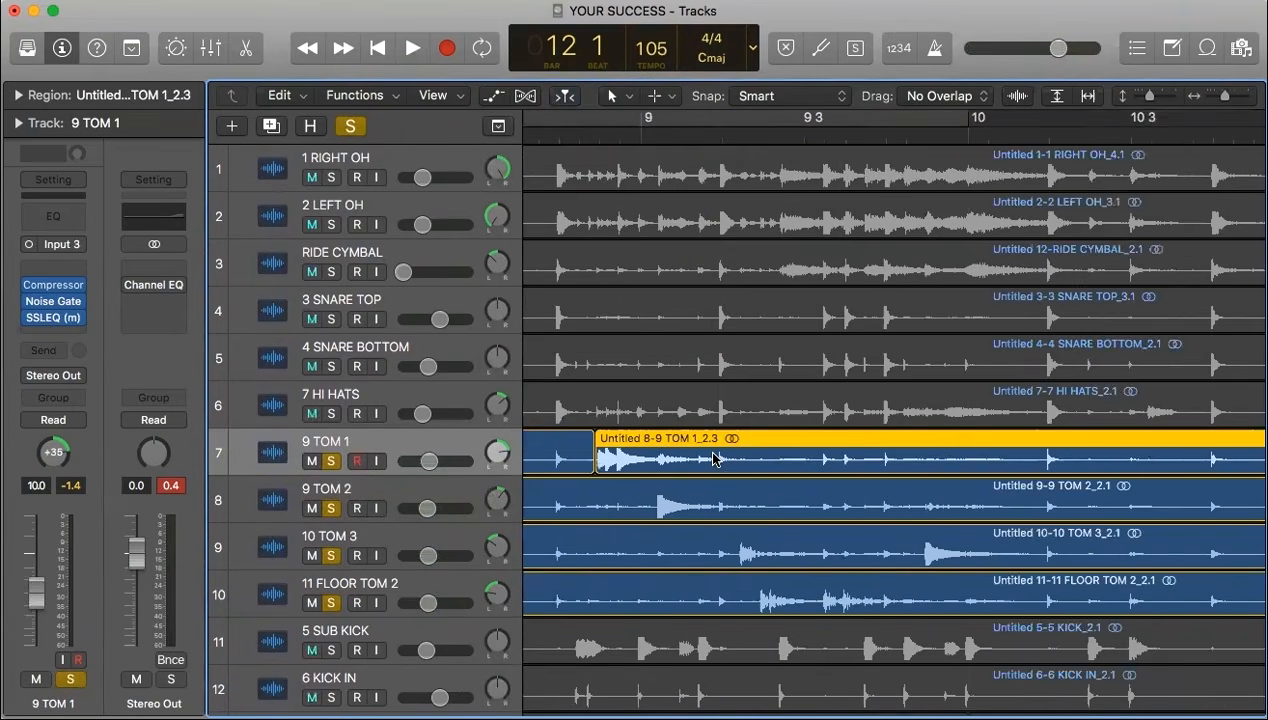
key(super+Left)
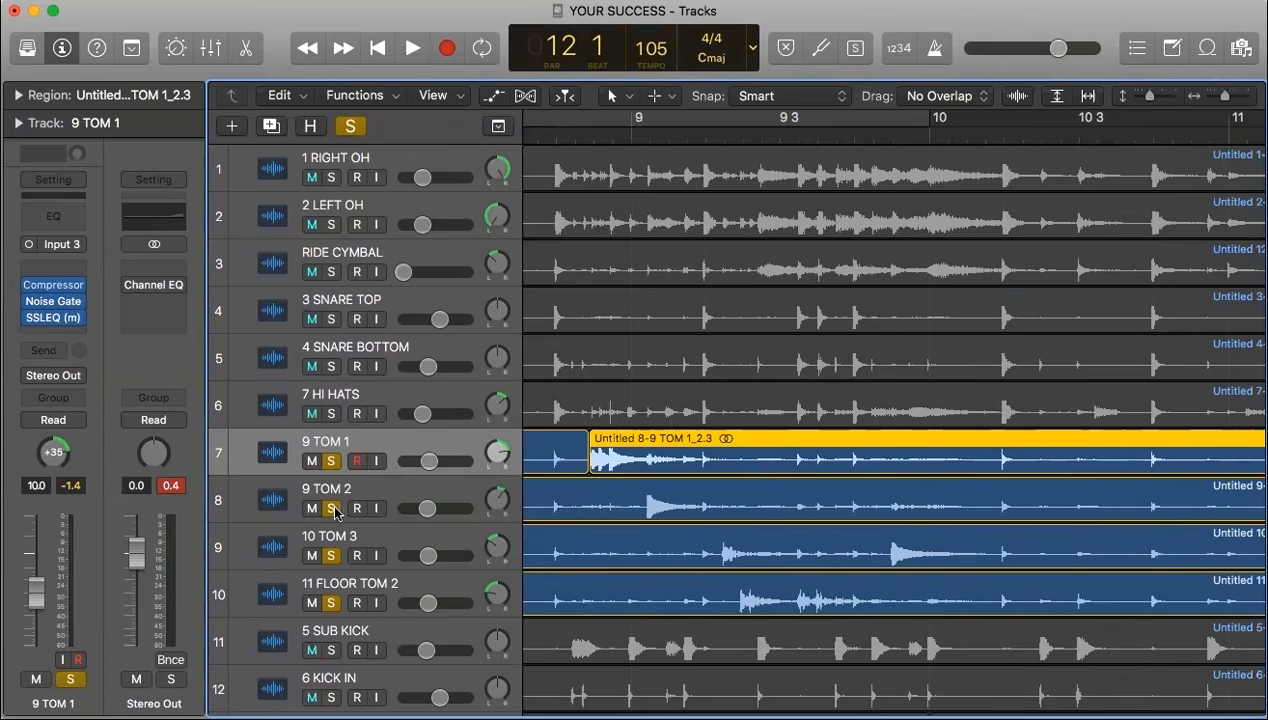
drag(335, 508, 333, 604)
key(space)
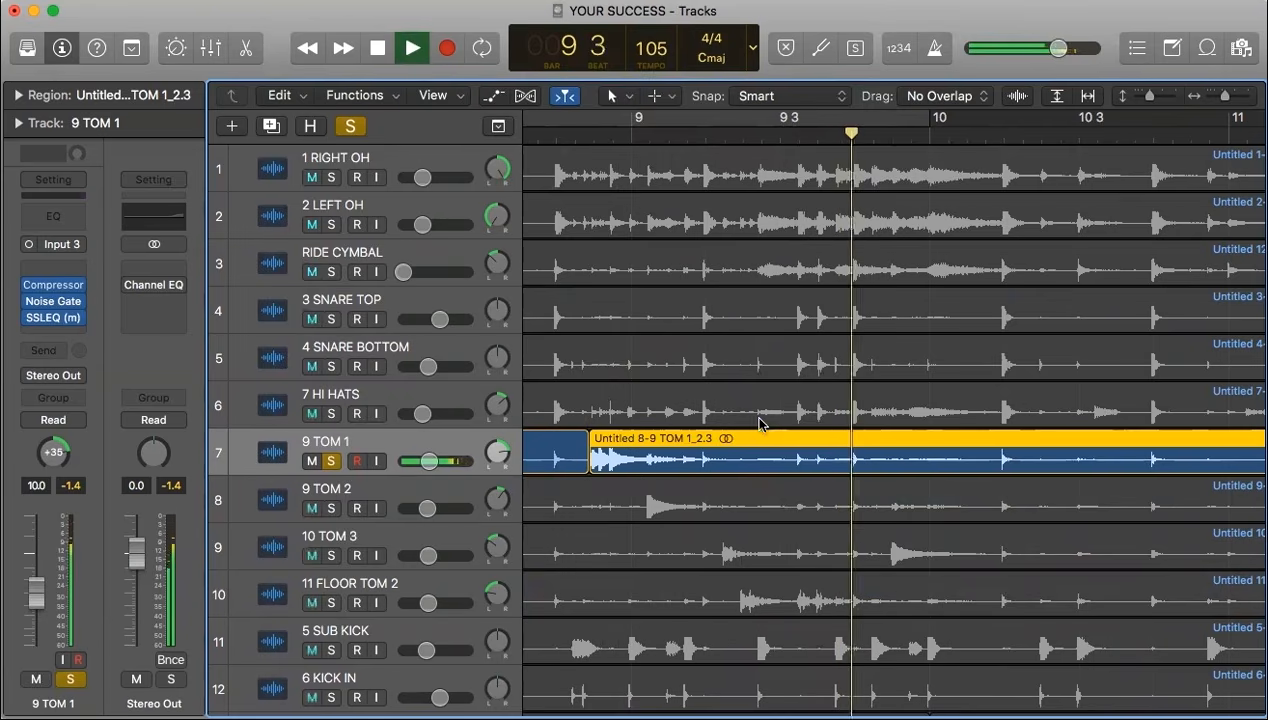
key(space)
click(555, 128)
key(space)
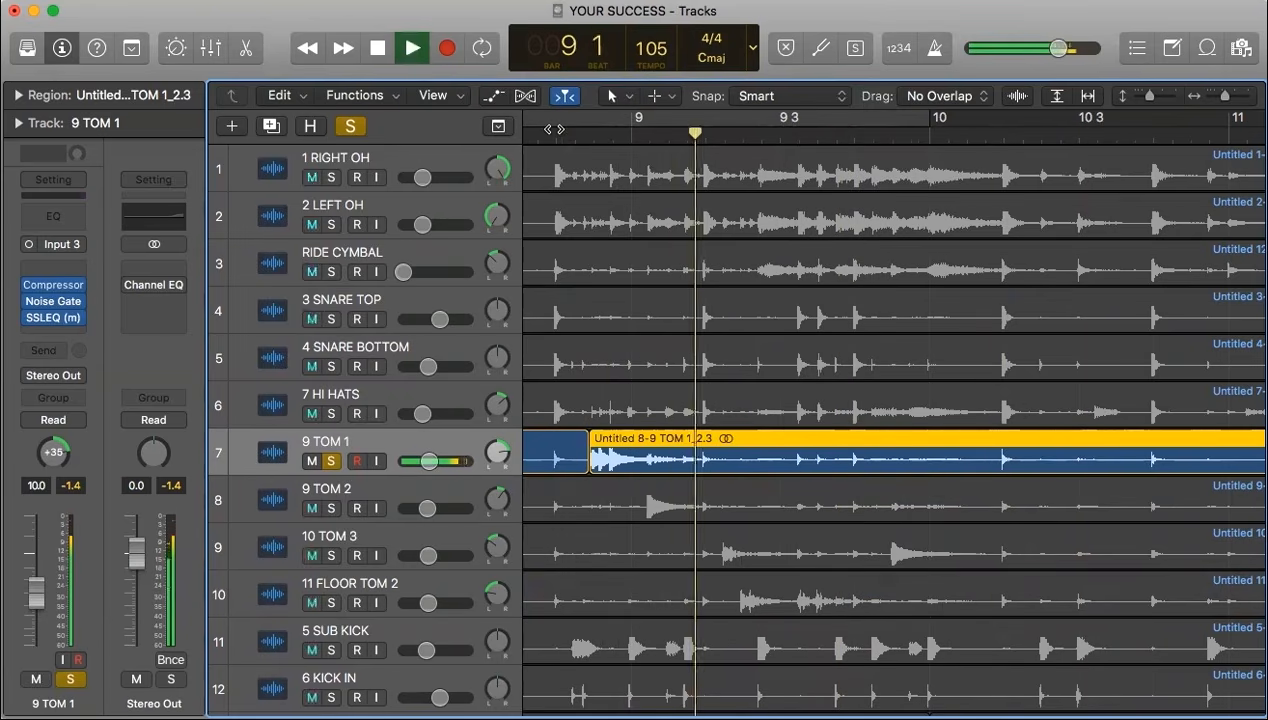
key(space)
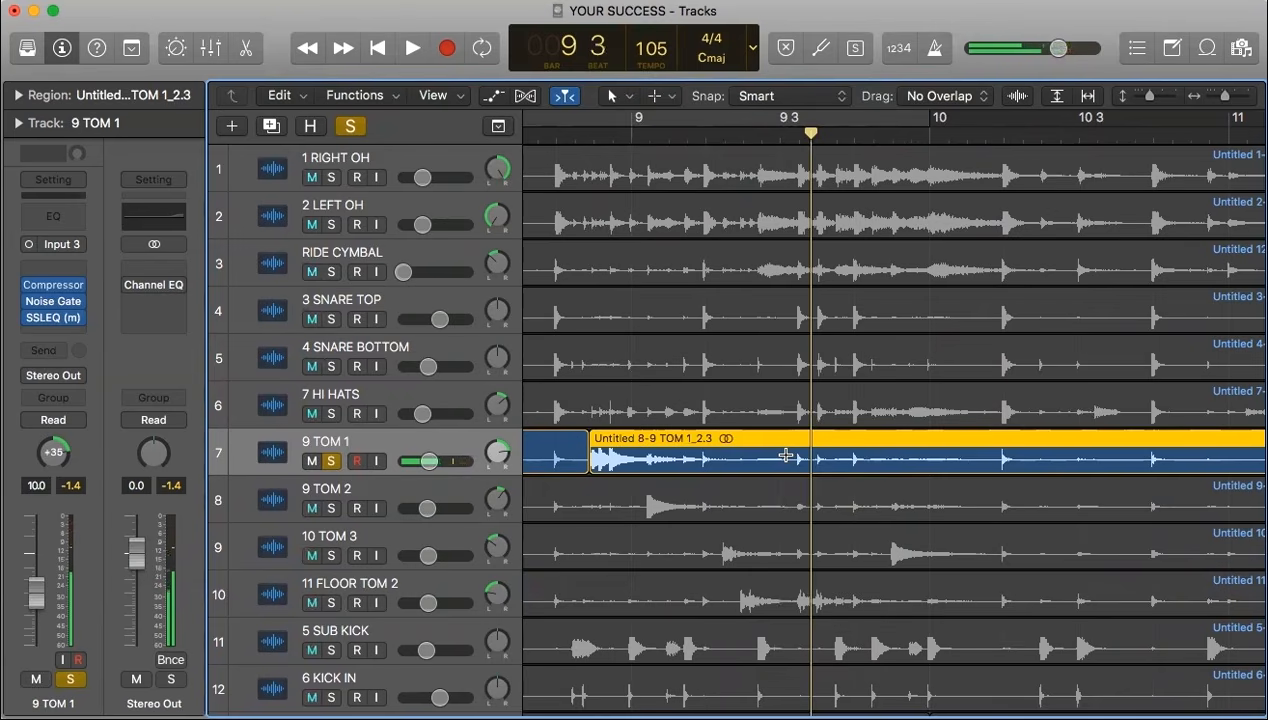
click(792, 457)
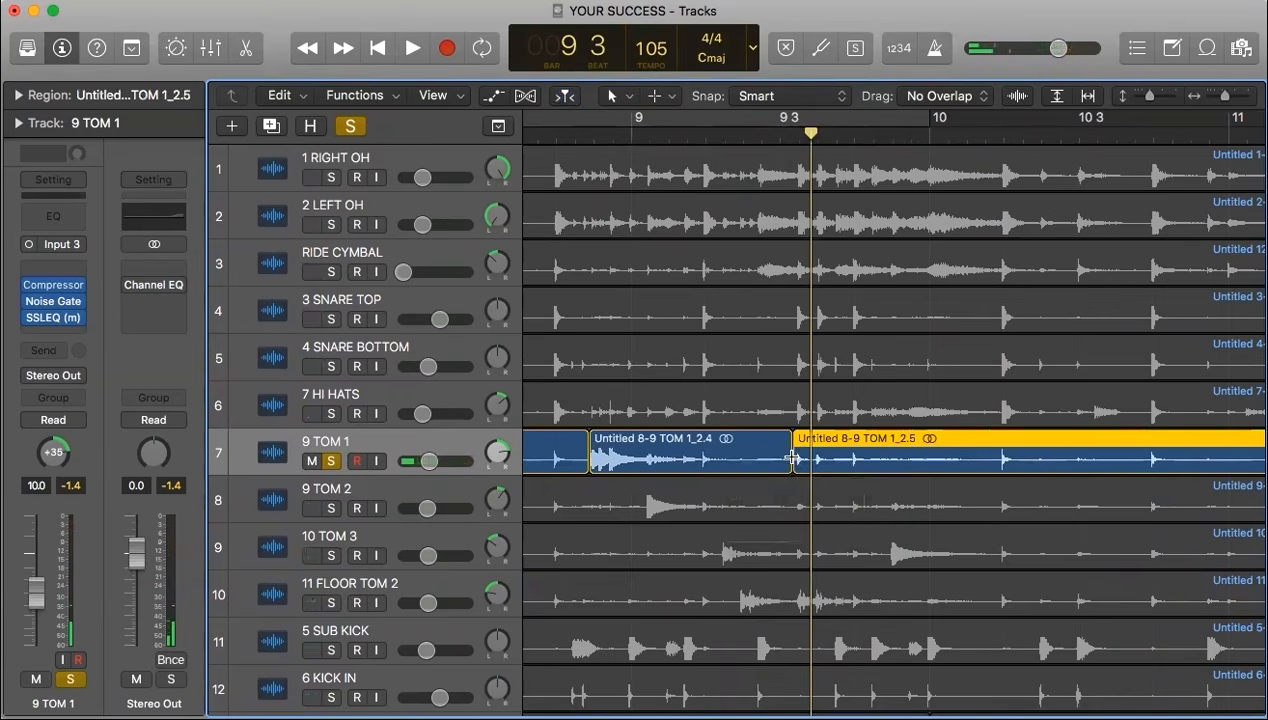
Mute the 9 TOM 1 region that precedes the tom hit, and unsolo the track.
key(super+Left)
key(super+Left)
key(super+Left)
key(super+Left)
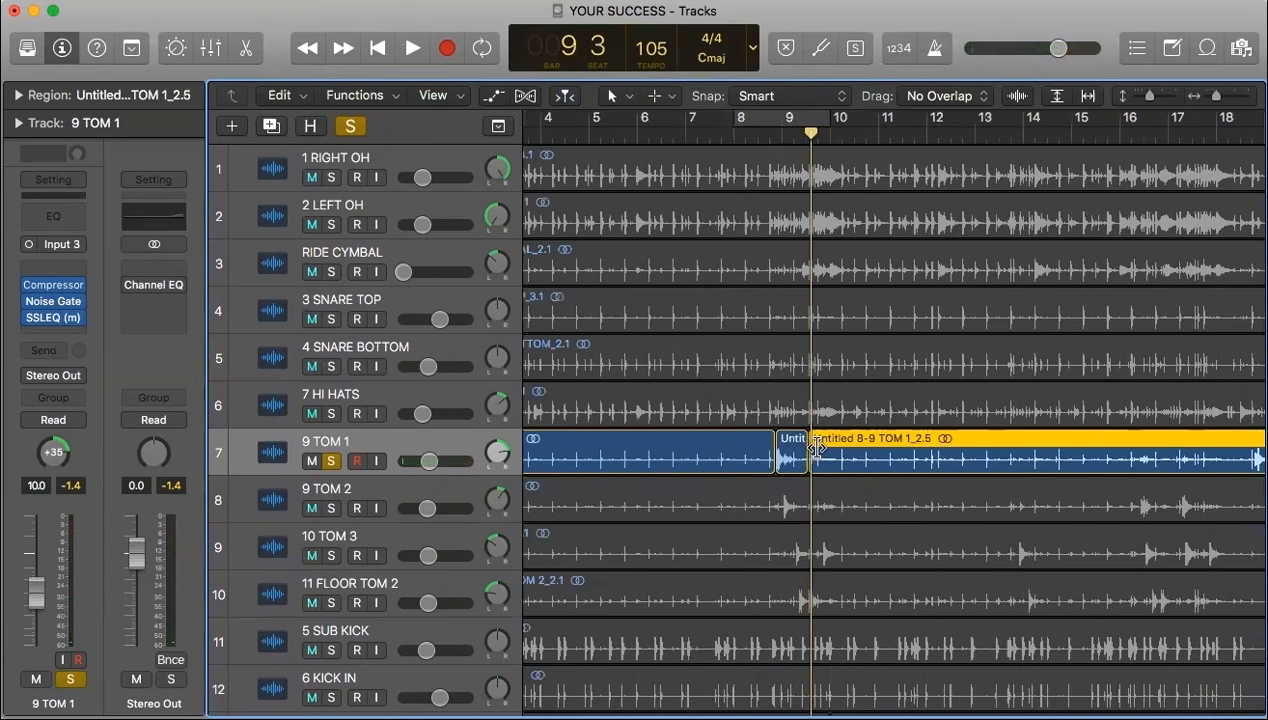
right_click(716, 447)
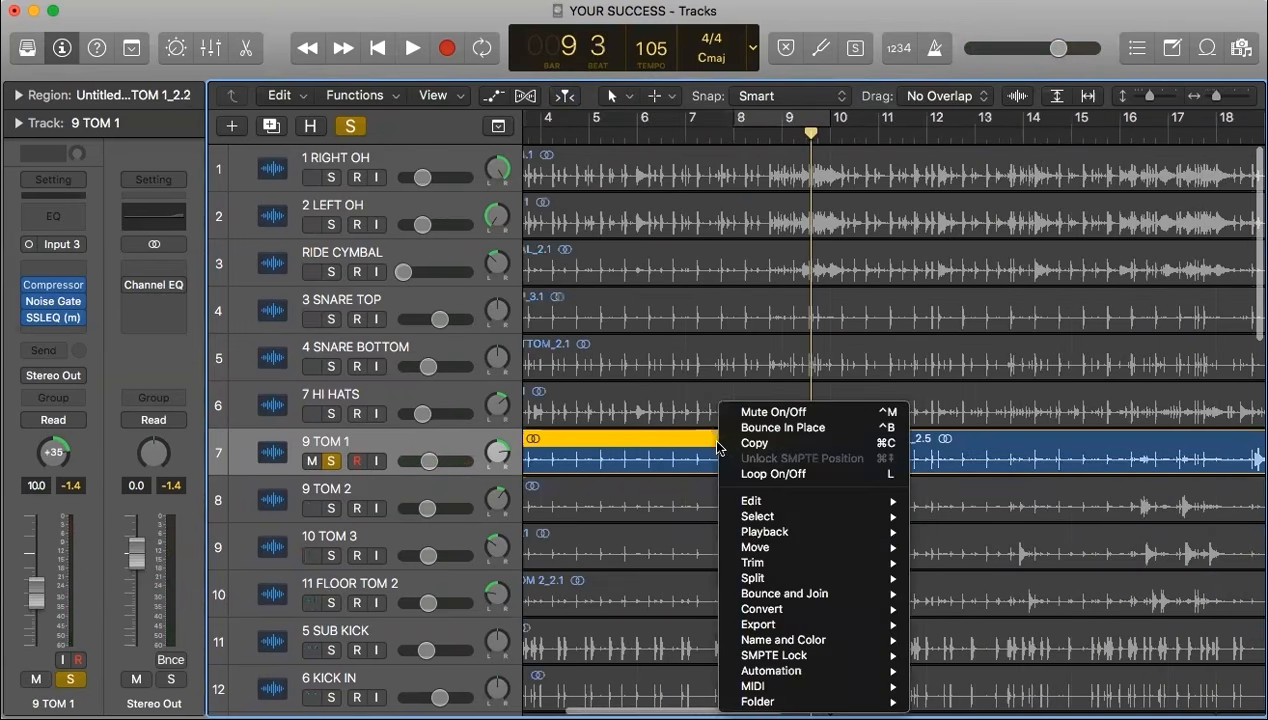
click(760, 413)
click(331, 460)
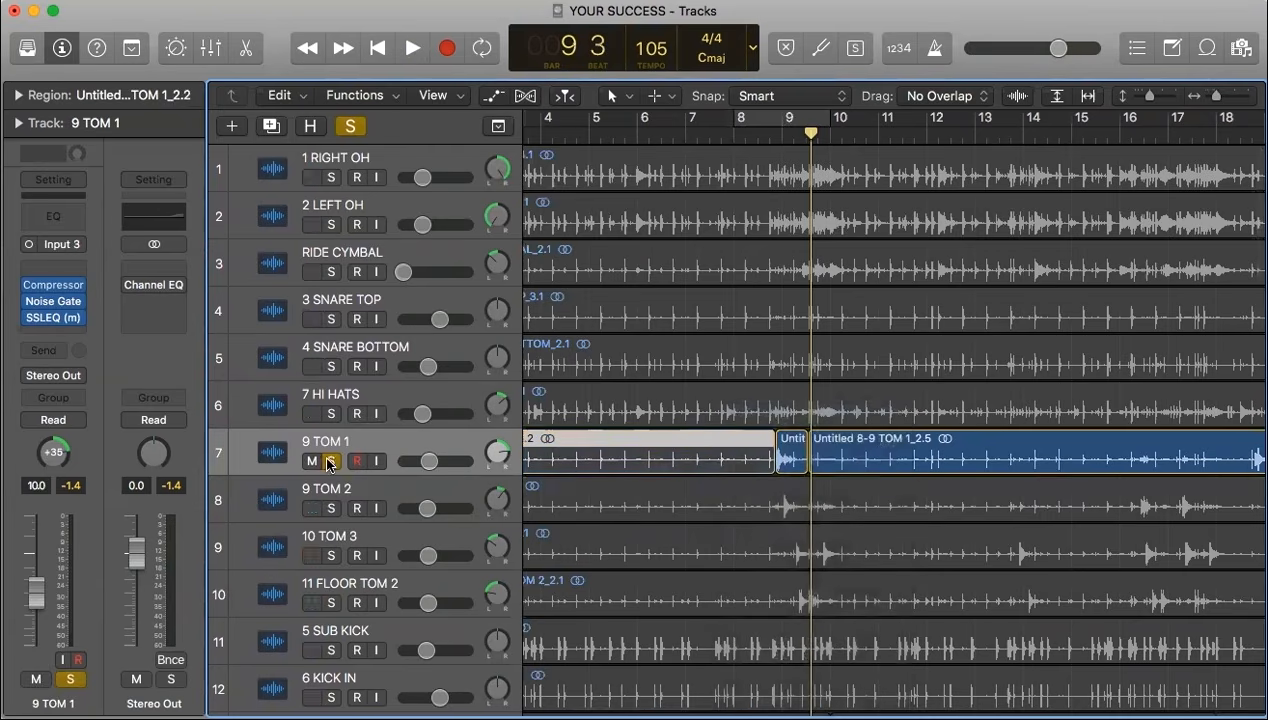
Solo 9 TOM 2, play its first tom hit, and split its region just before the hit, shortly after the start of bar 9.
key(super+Right)
key(super+Right)
key(super+Right)
key(super+Right)
scroll(870, 517, right, 10)
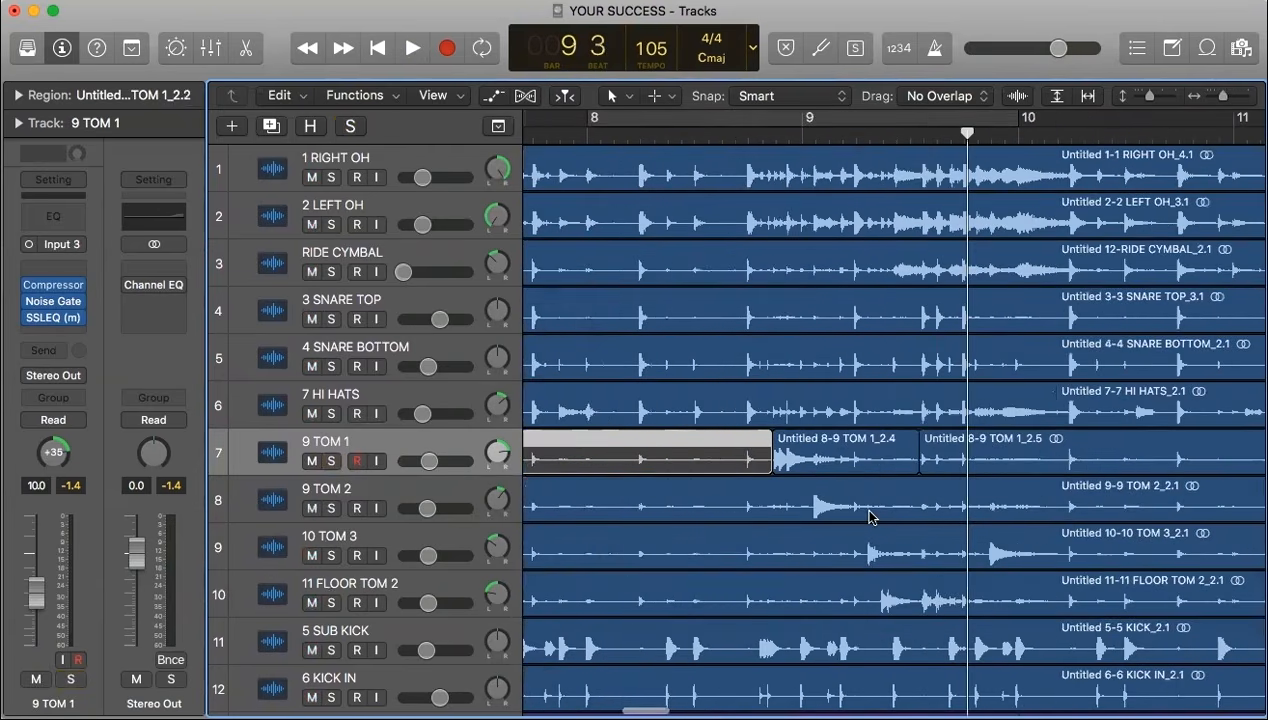
scroll(758, 505, left, 3)
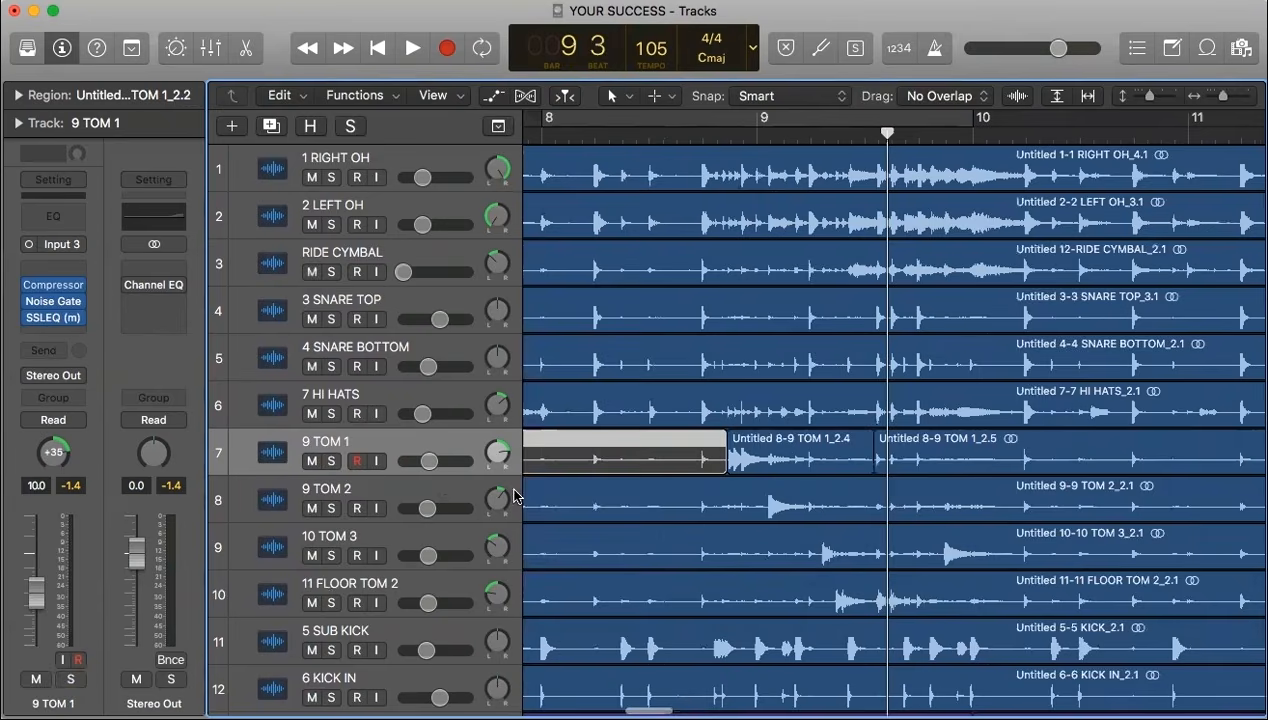
click(331, 508)
double_click(694, 132)
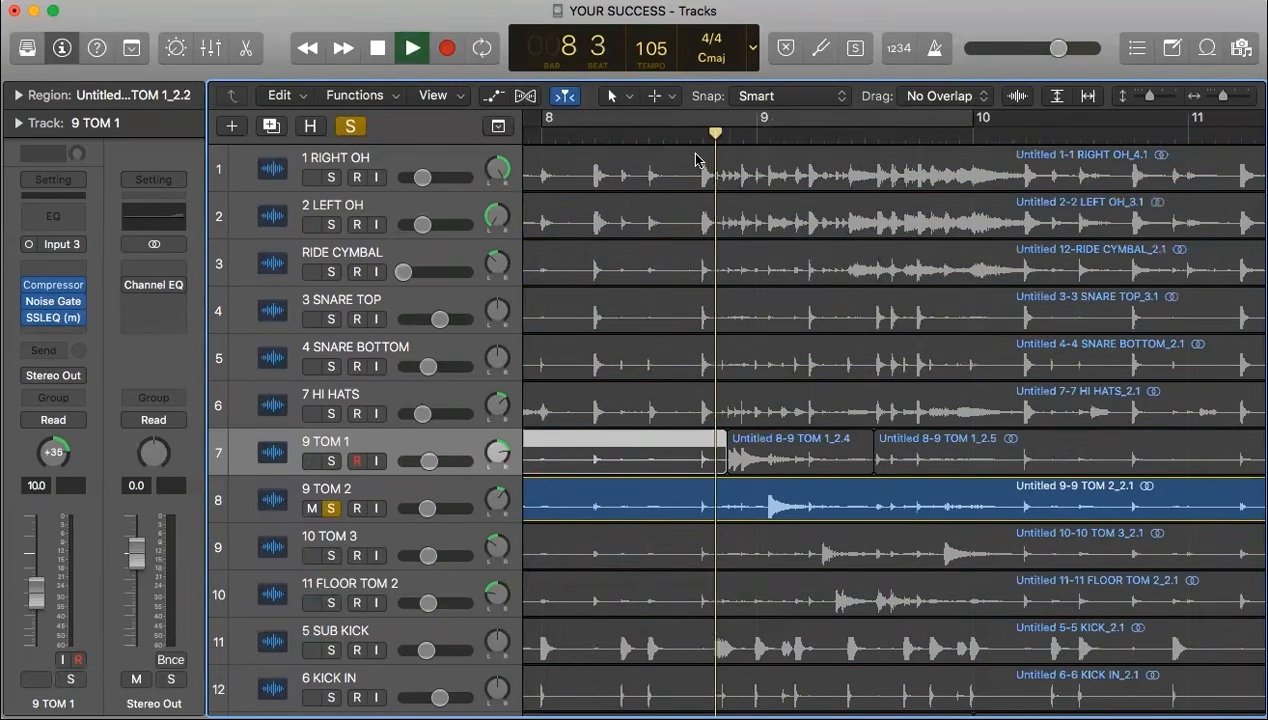
key(space)
scroll(765, 517, up, 5)
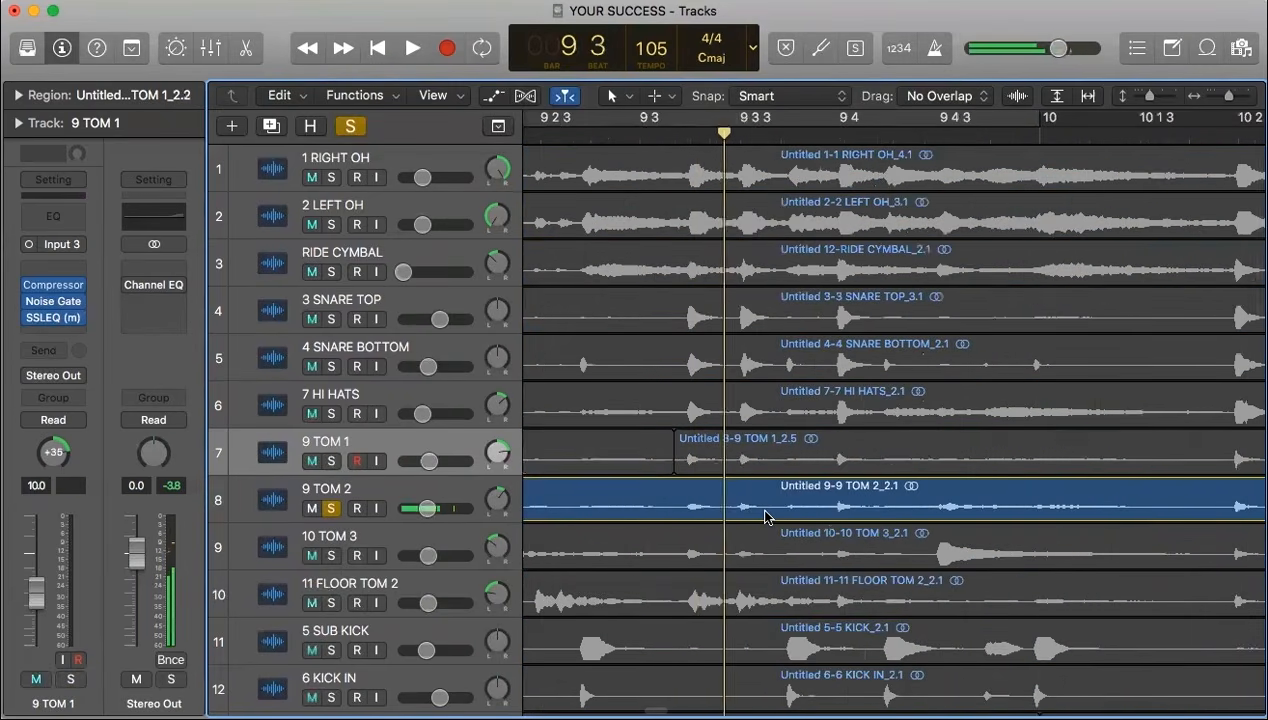
scroll(765, 517, left, 5)
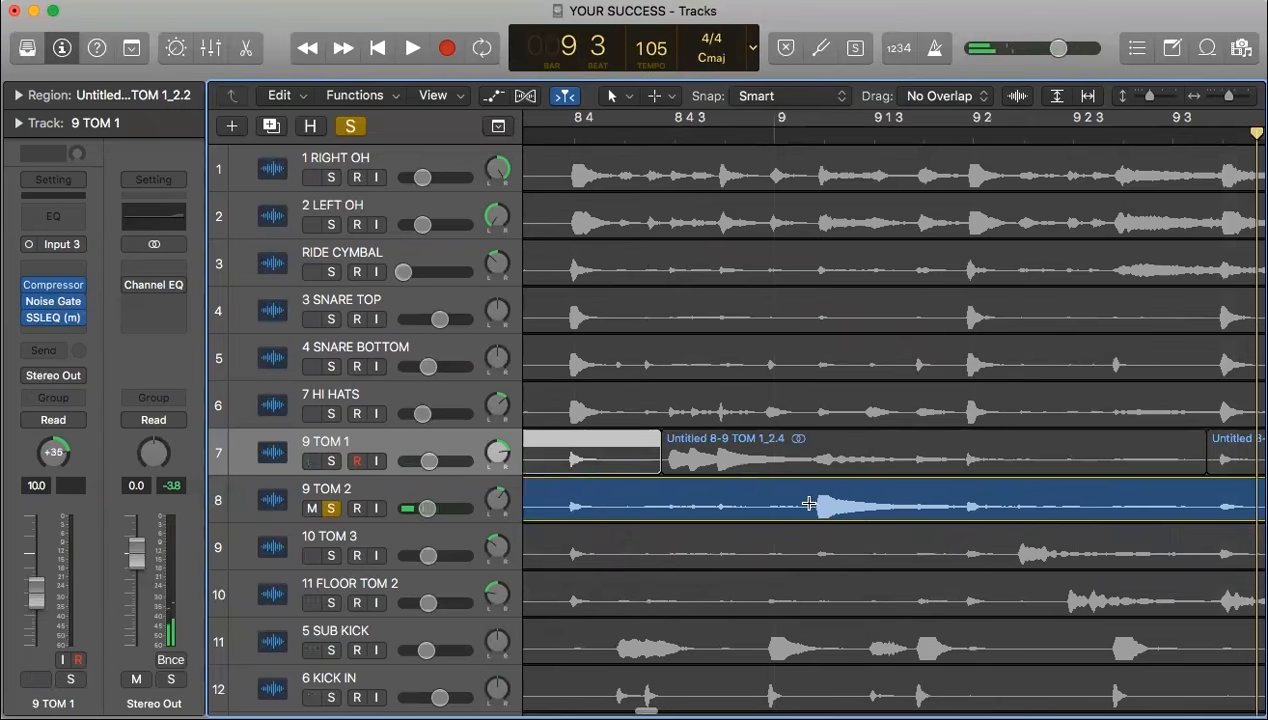
click(809, 504)
Replay 9 TOM 2 from bar 8 beat 4 and split its region after the hit, just past bar 9 beat 3.
double_click(676, 133)
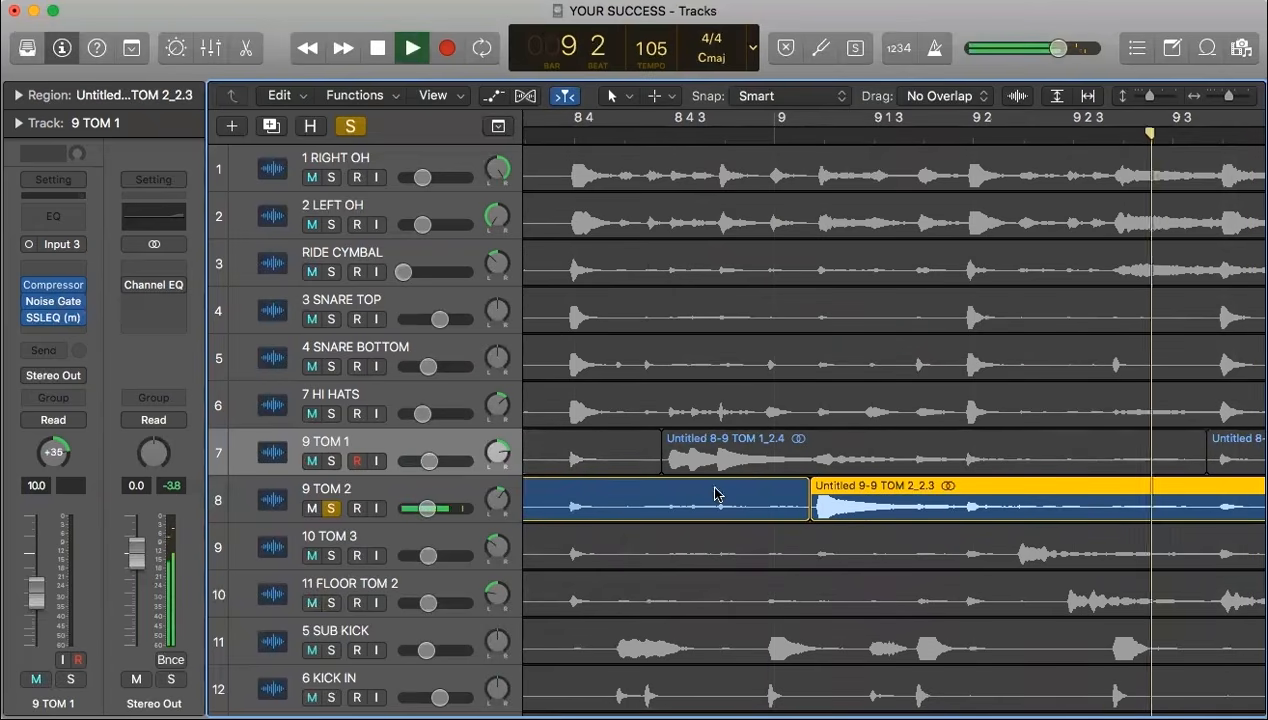
key(space)
scroll(685, 495, left, 2)
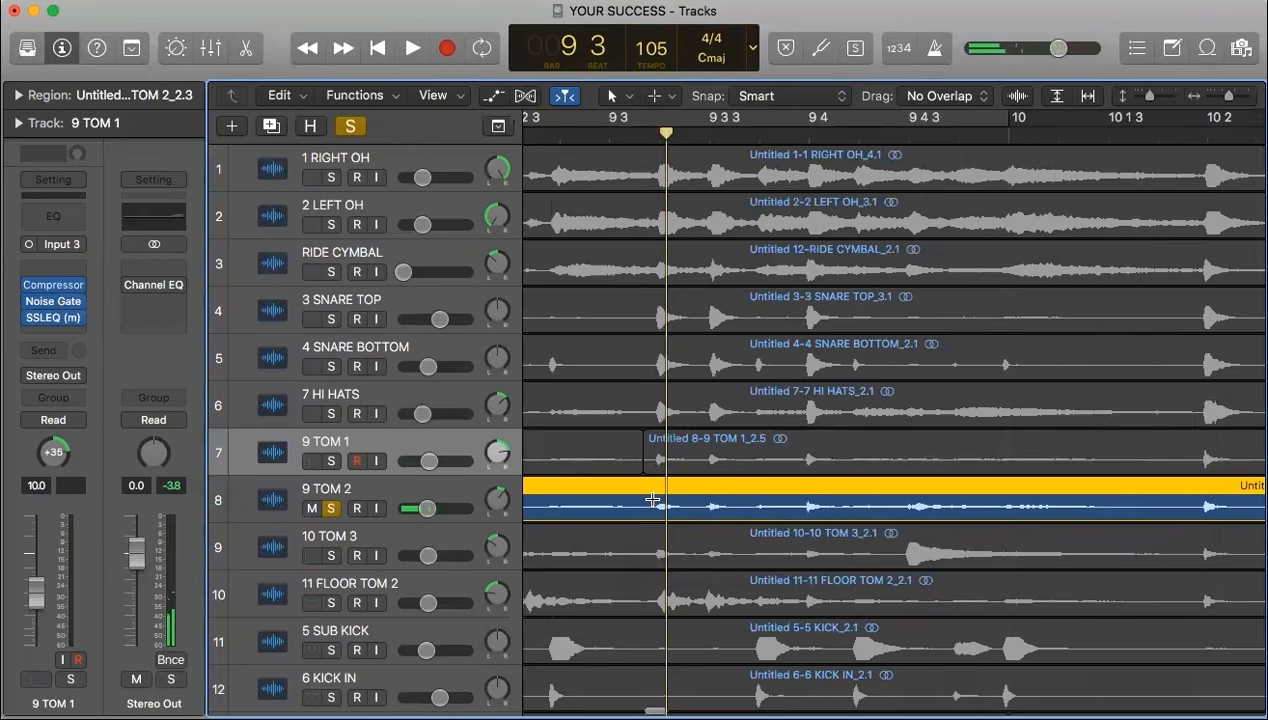
click(654, 500)
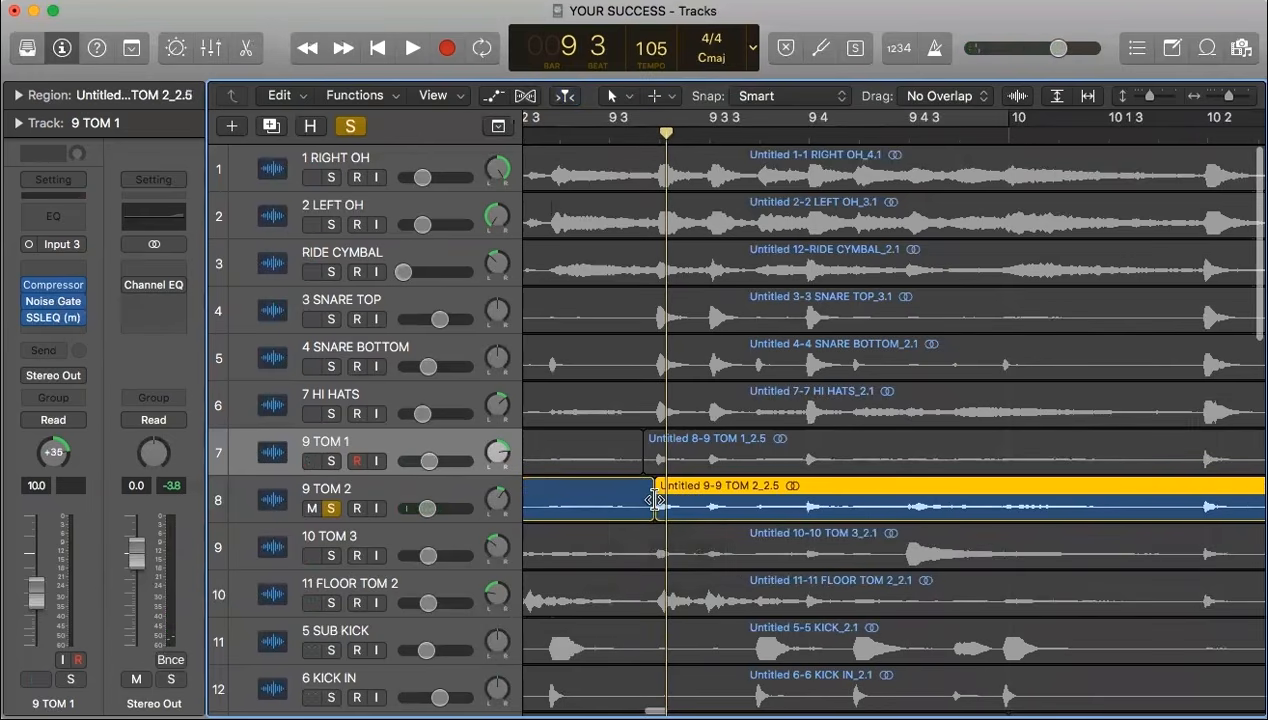
Play on through 9 TOM 2 and split its region just before the next tom hit, ahead of bar 16 beat 3.
key(super+Left)
key(super+Left)
key(super+Left)
key(super+Left)
key(super+Left)
key(super+Left)
key(super+Left)
key(super+Left)
key(super+Left)
key(super+Left)
key(super+Left)
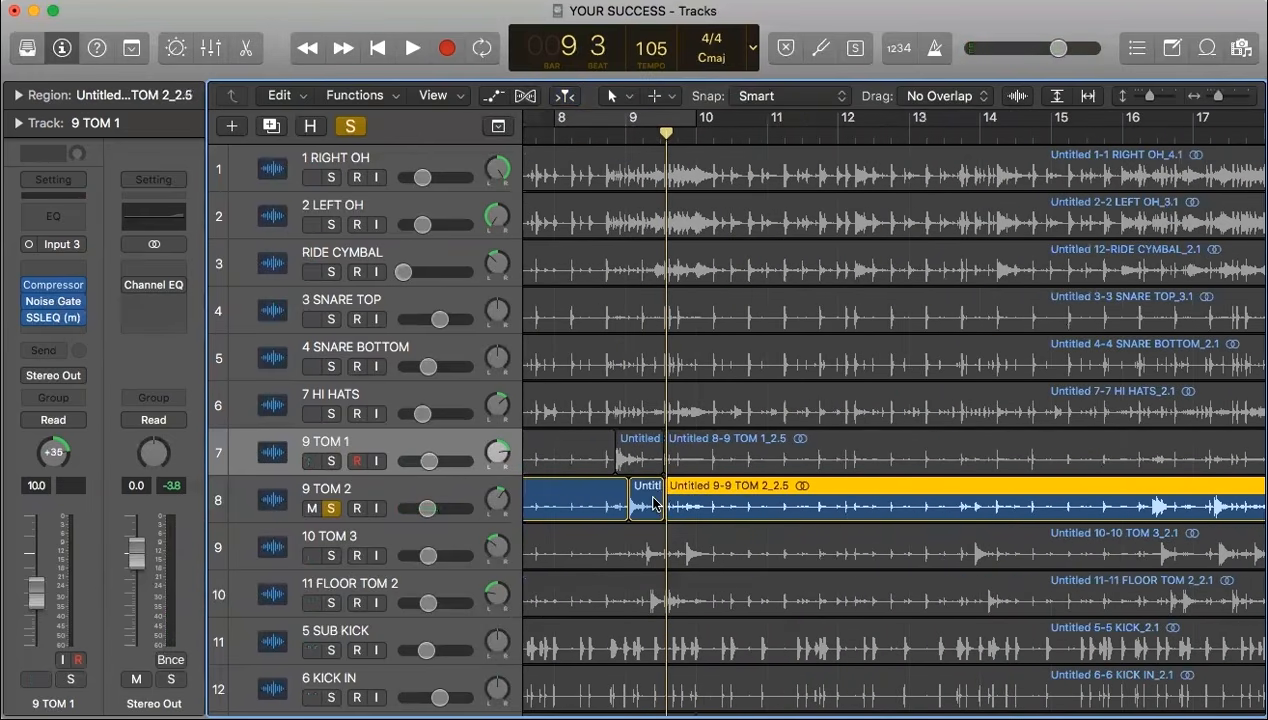
key(space)
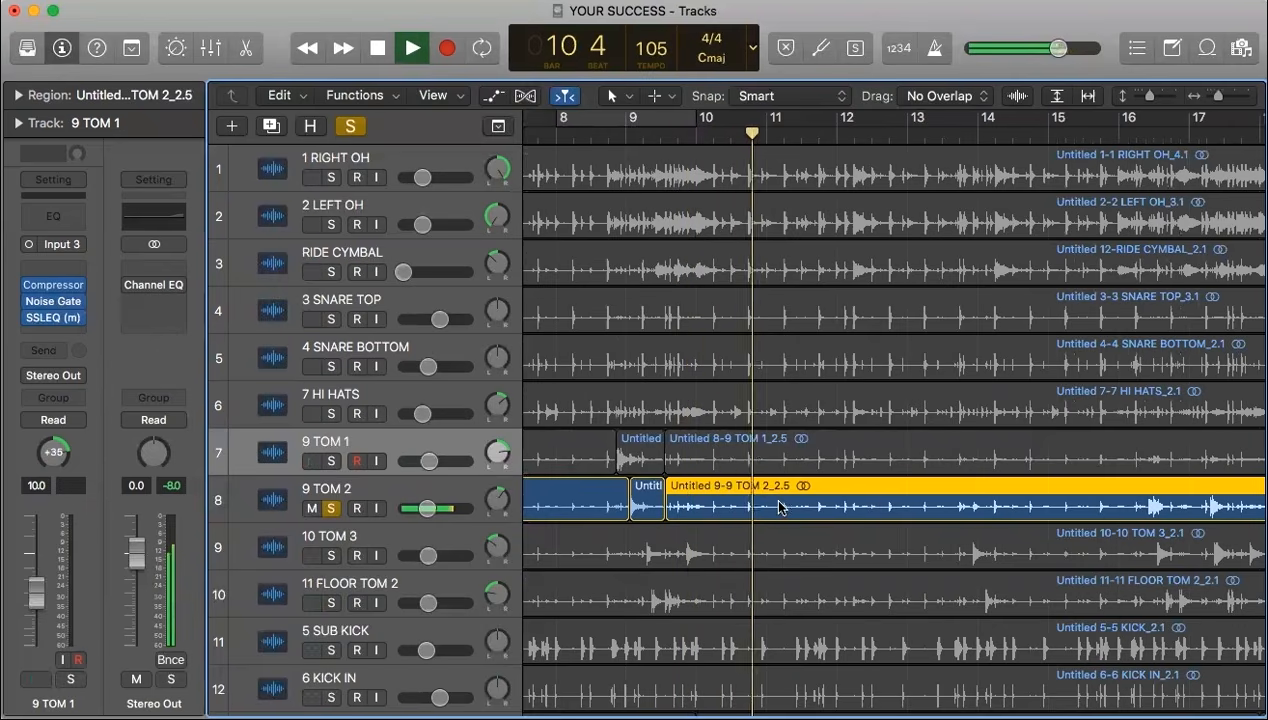
scroll(780, 506, right, 5)
key(super+Right)
key(super+Right)
key(super+Right)
key(super+Right)
scroll(779, 507, right, 6)
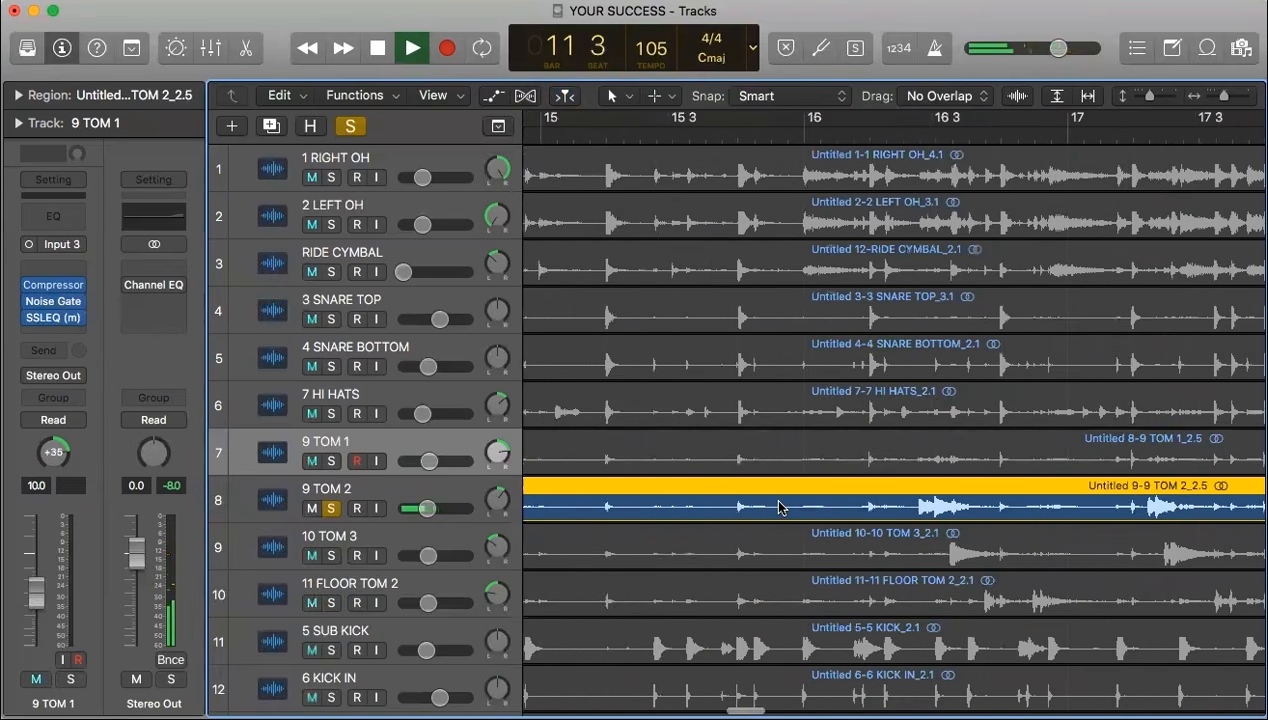
click(777, 506)
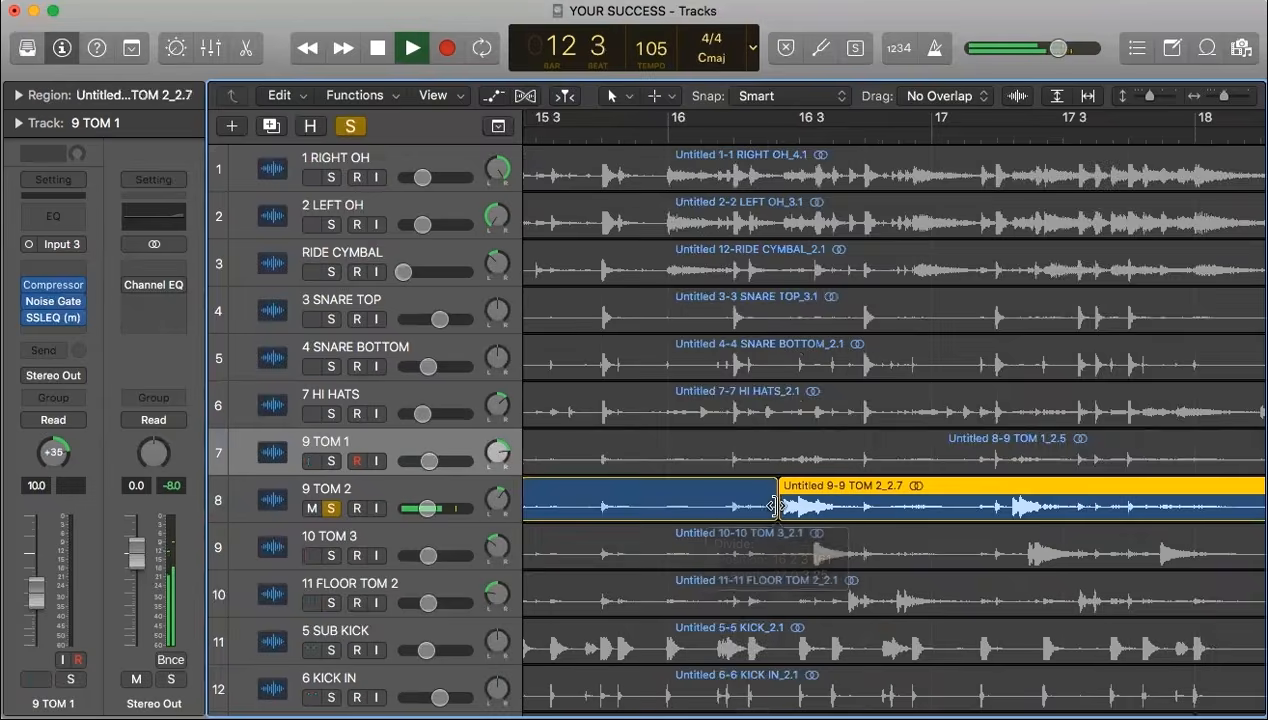
Play 9 TOM 2 from about bar 9, mute the region between its bar 9 and bar 16 hits, and stop playback.
key(super+Left)
key(super+Left)
key(super+Left)
key(super+Left)
key(super+Left)
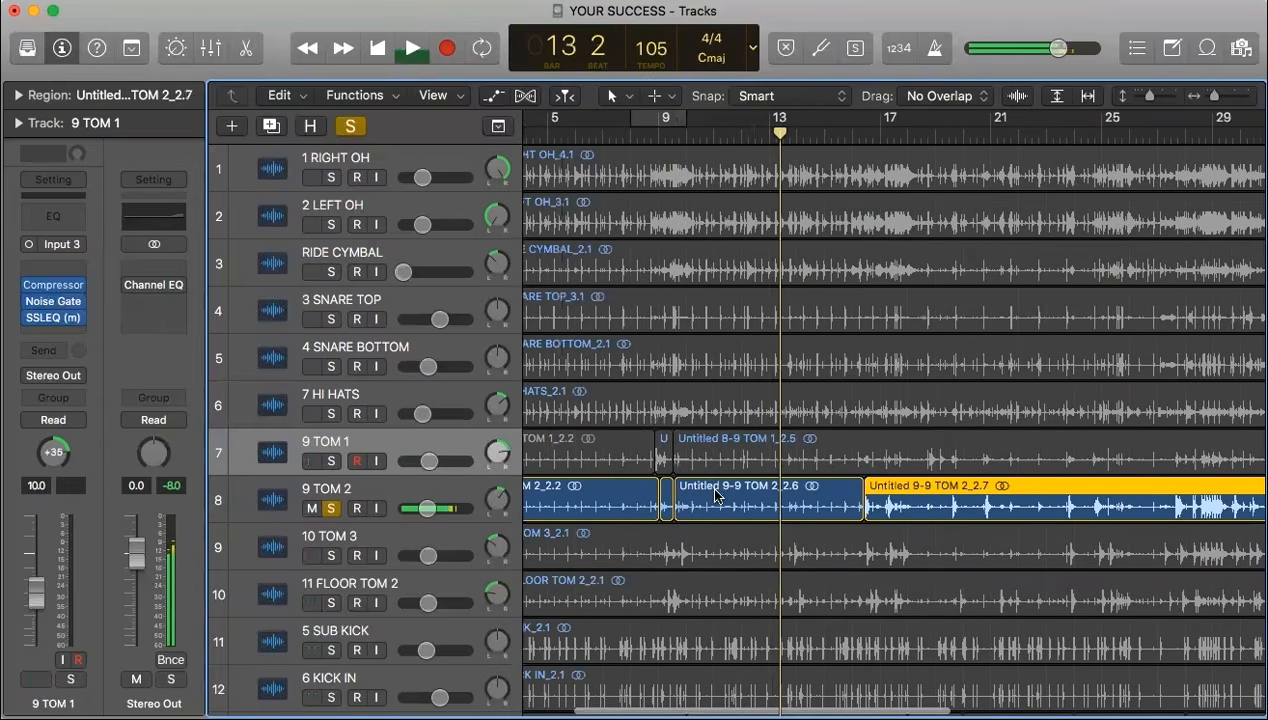
click(671, 133)
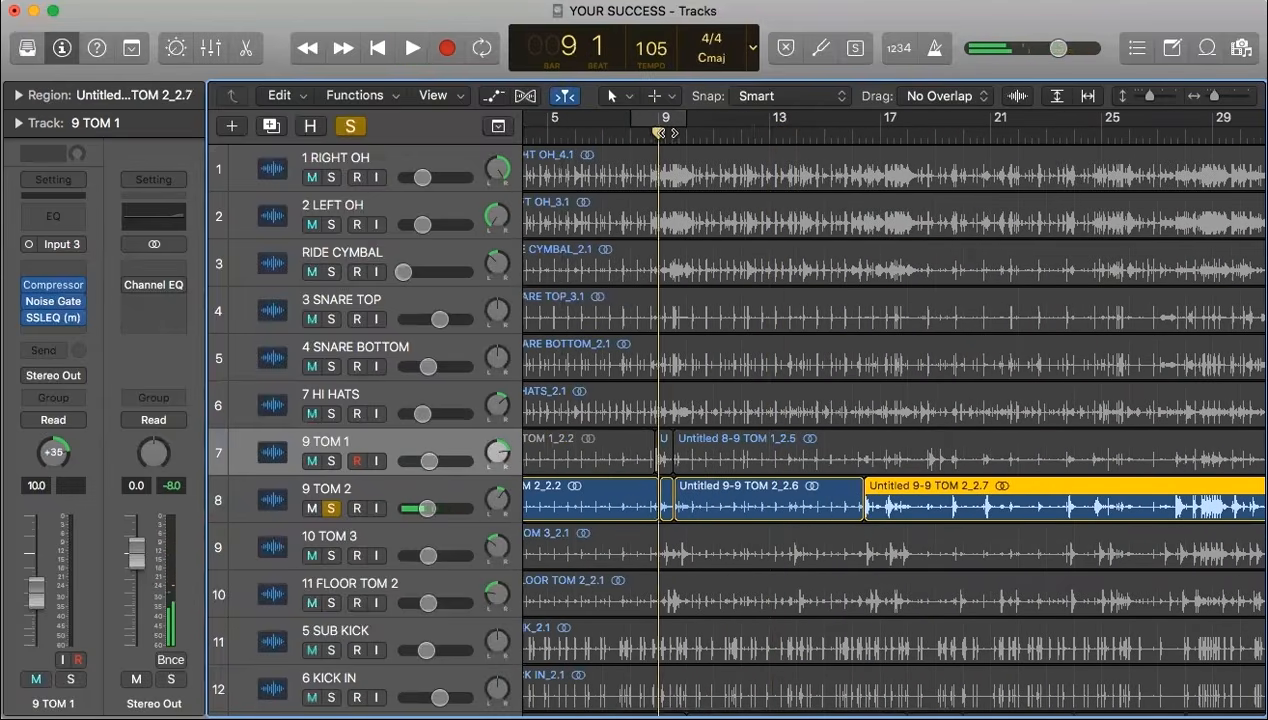
right_click(697, 492)
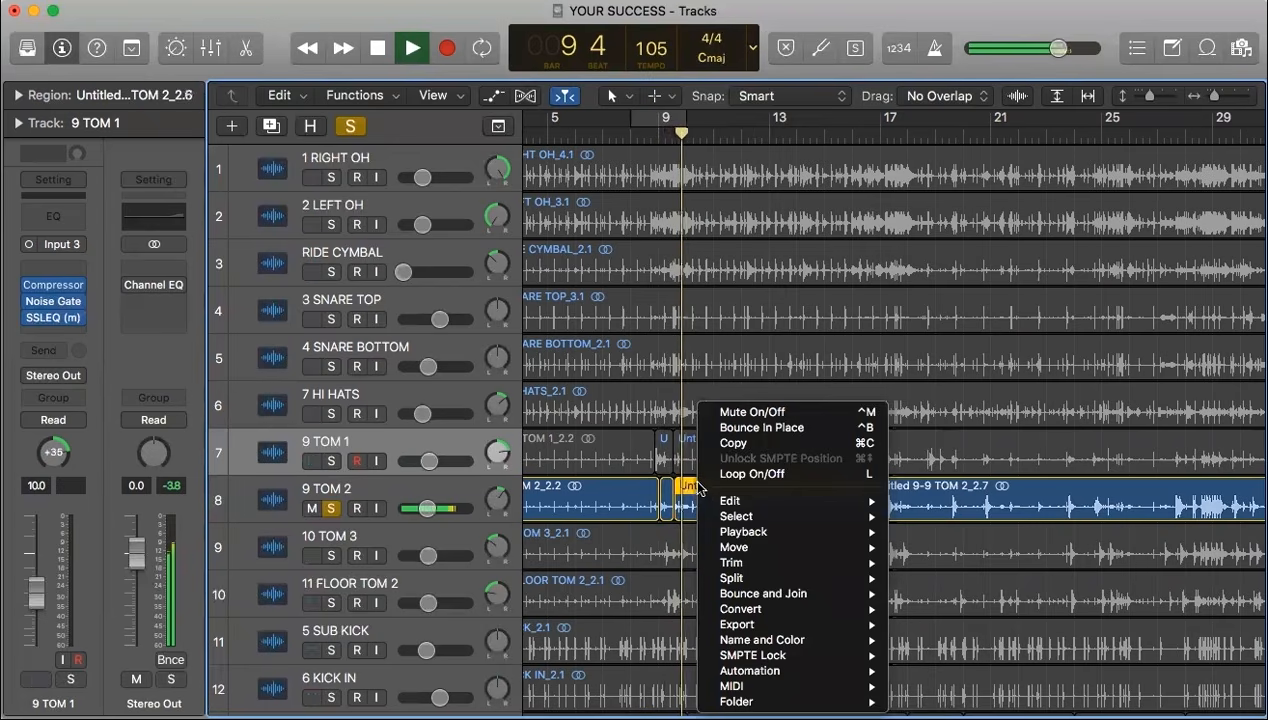
click(752, 414)
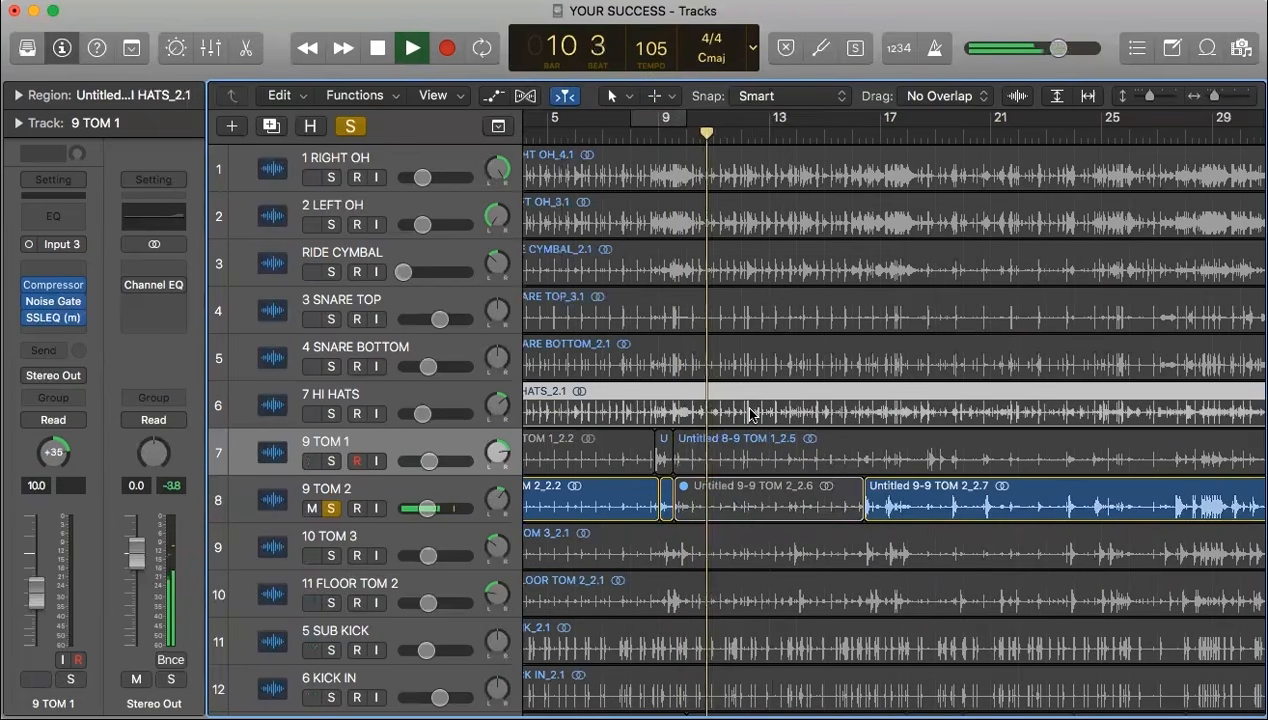
key(space)
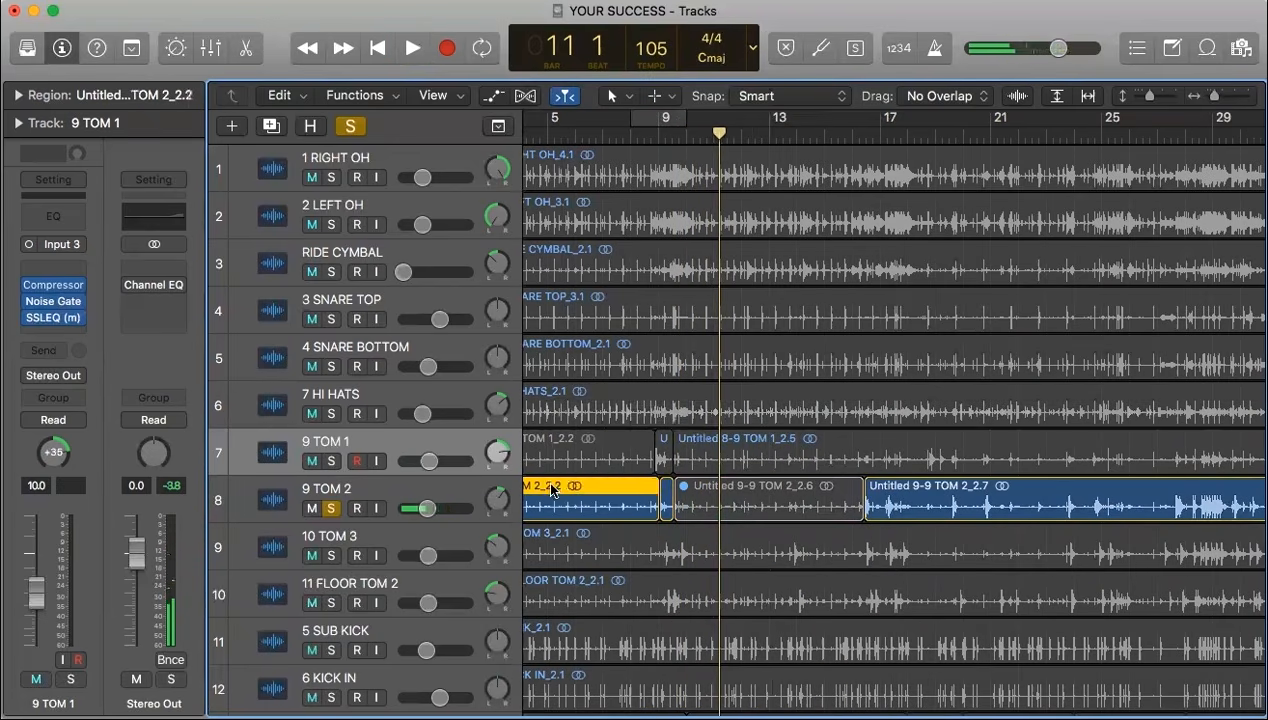
Mute the 9 TOM 2 region that precedes its first tom hit, and unsolo the track.
right_click(549, 485)
click(614, 411)
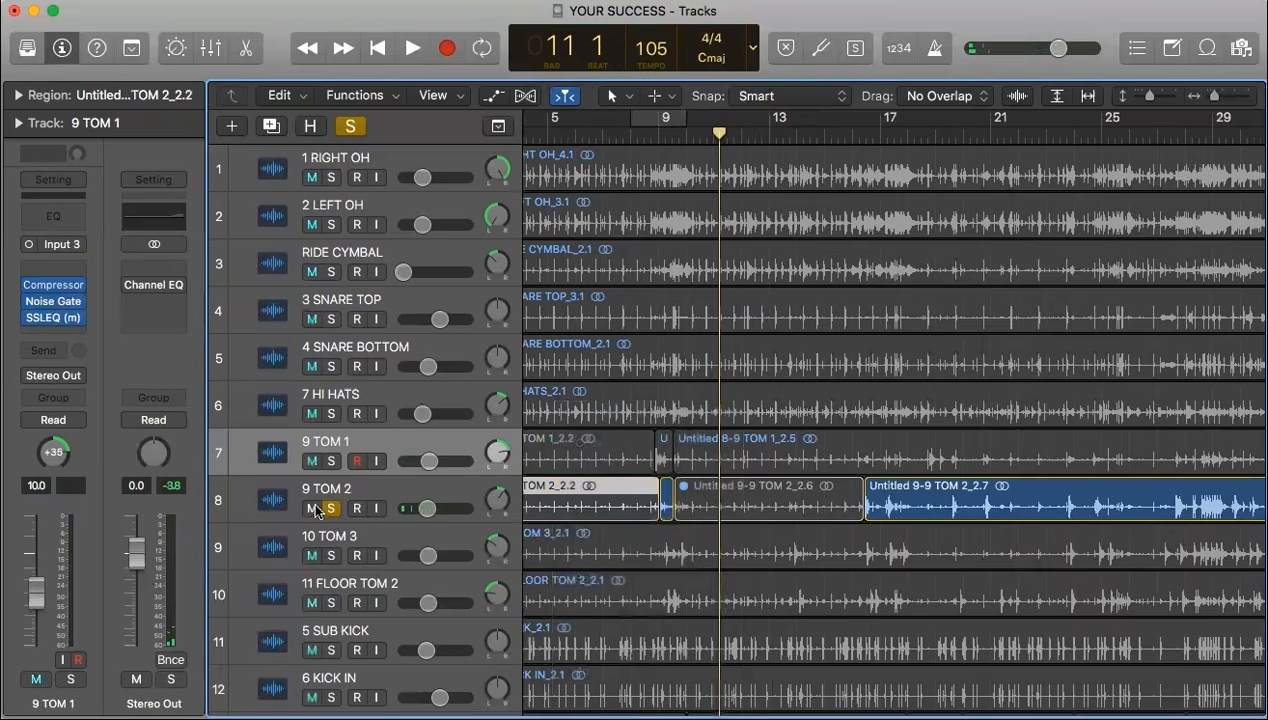
click(329, 509)
Solo 10 TOM 3 and split its region just before its first tom hit, near bar 9 beat 2.
click(330, 556)
key(super+Right)
key(super+Right)
key(super+Right)
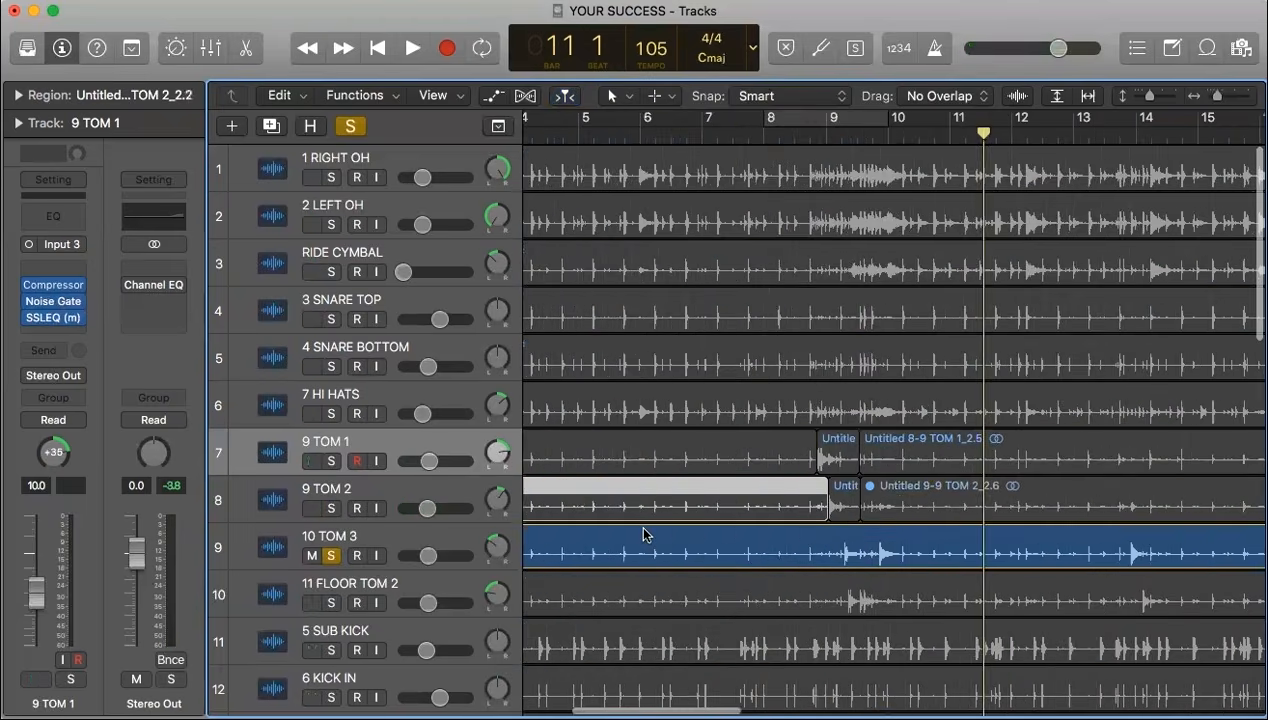
key(super+Right)
key(super+Right)
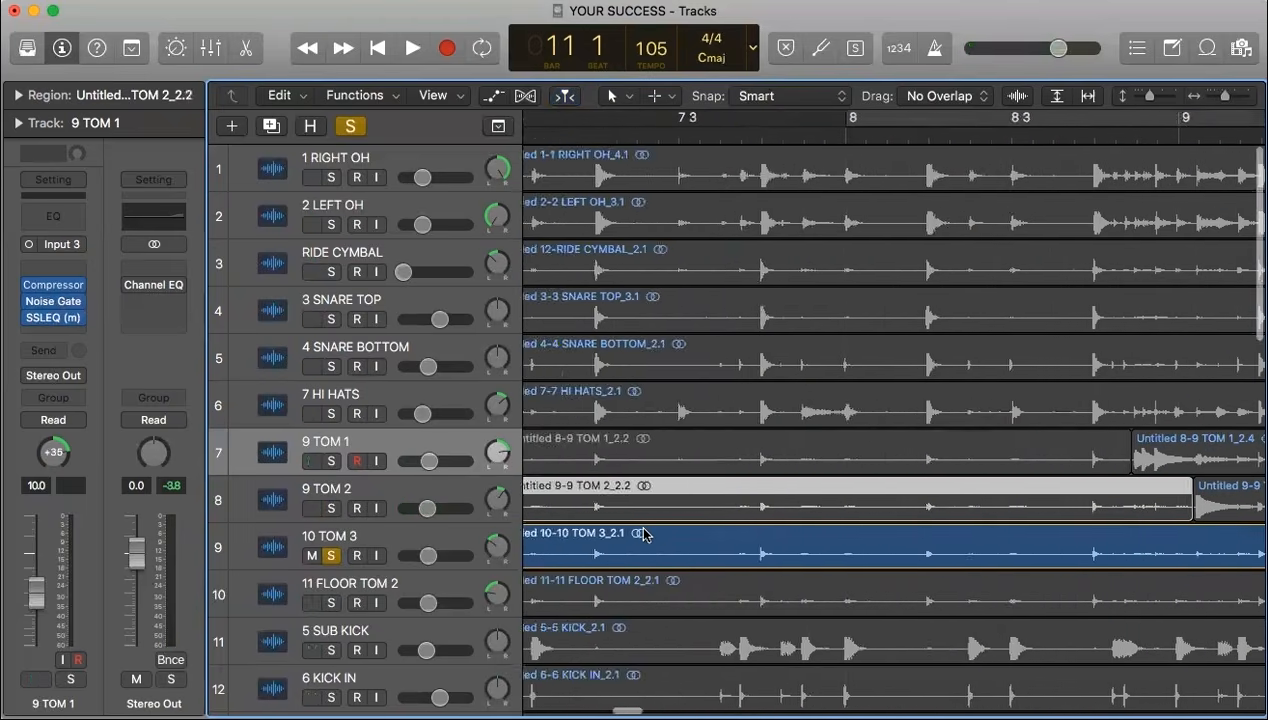
click(826, 552)
Mute the 10 TOM 3 region that precedes its first tom hit.
click(737, 553)
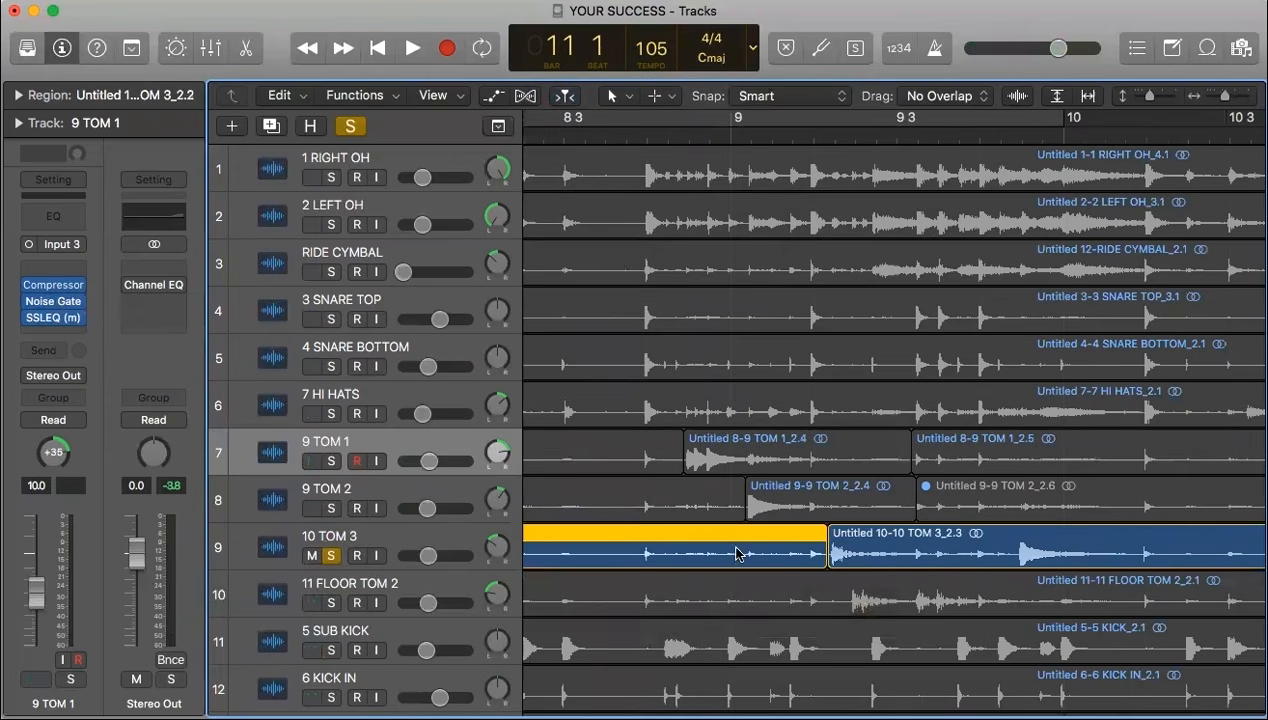
right_click(727, 541)
click(775, 414)
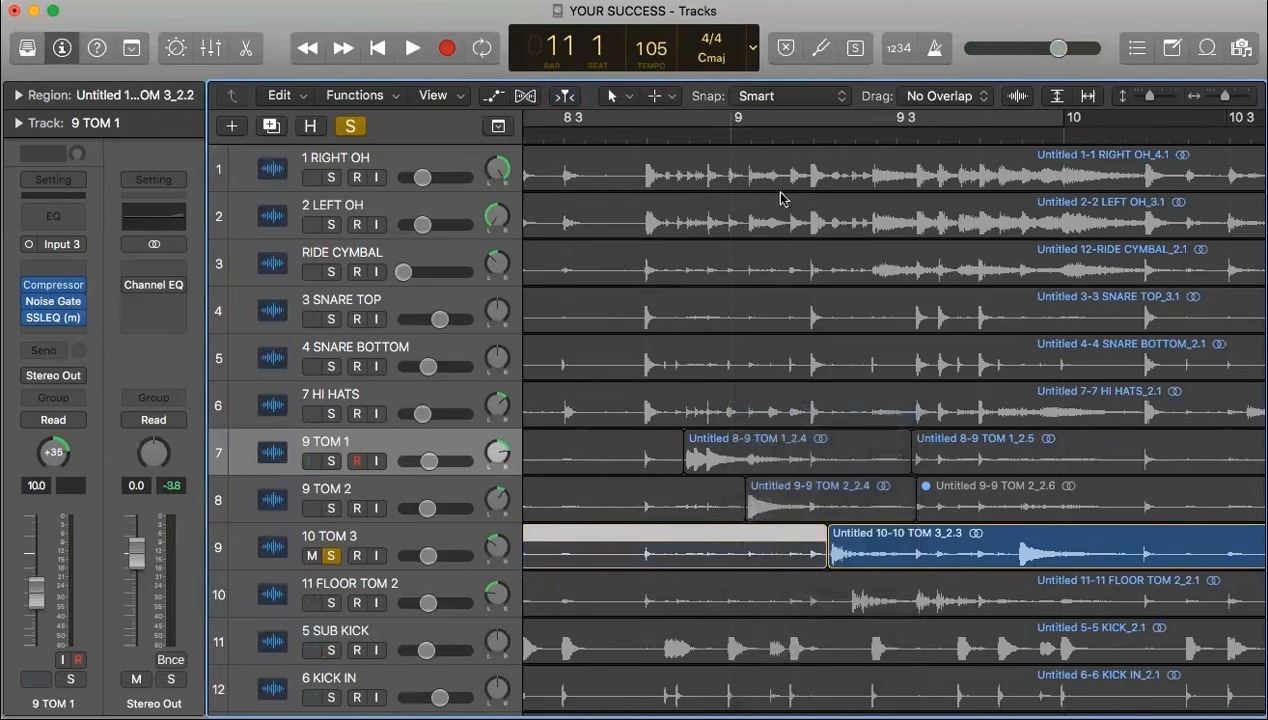
Play 10 TOM 3's hits, split its region just before bar 10 beat 2, and replay across the cut.
double_click(793, 137)
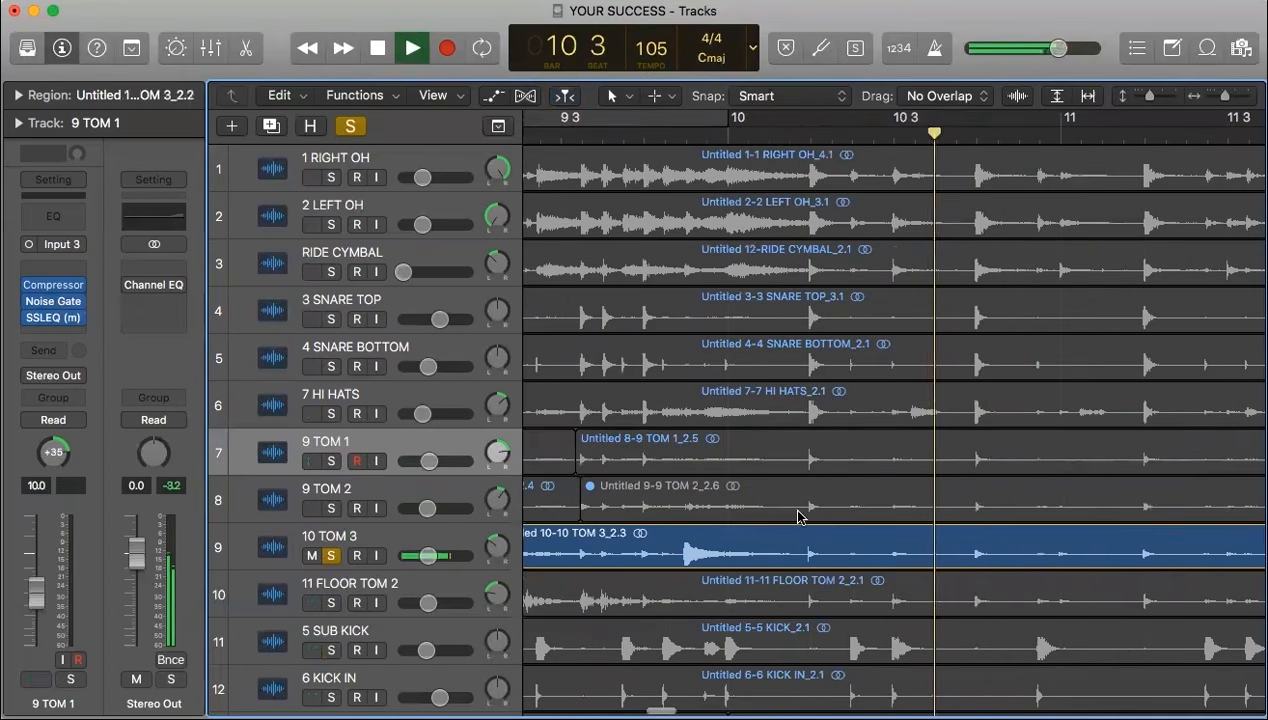
key(space)
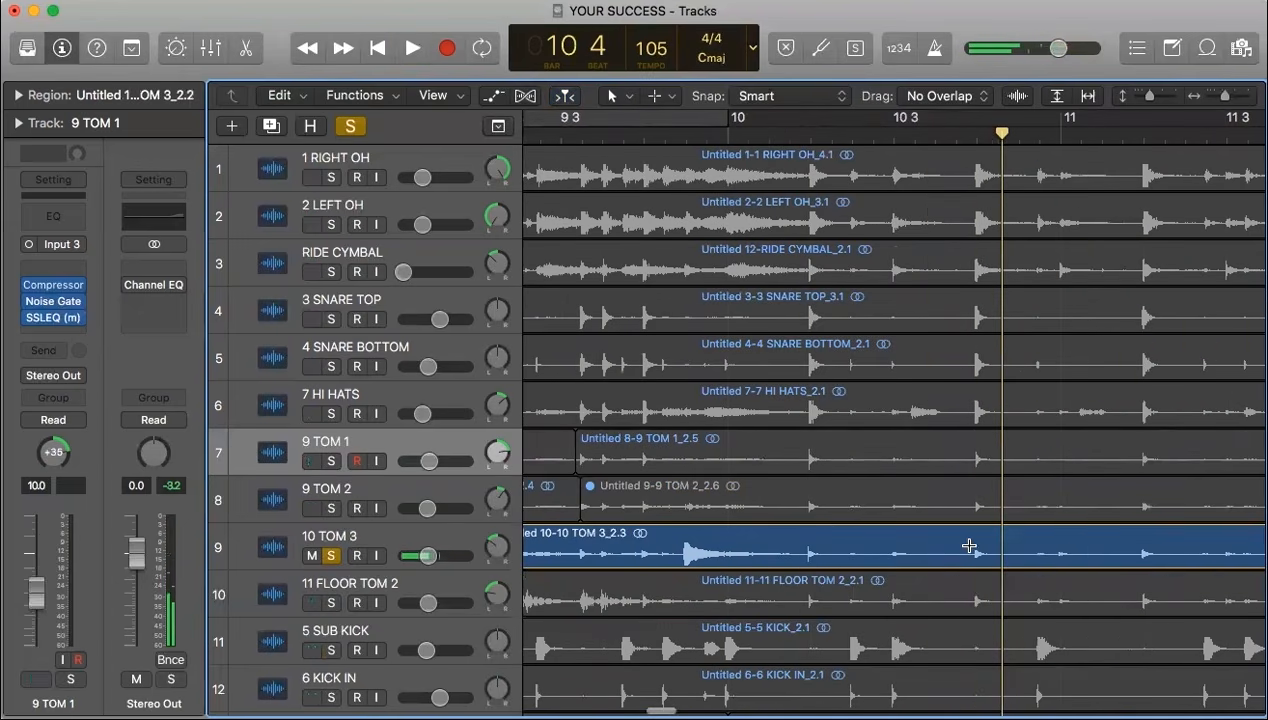
double_click(661, 137)
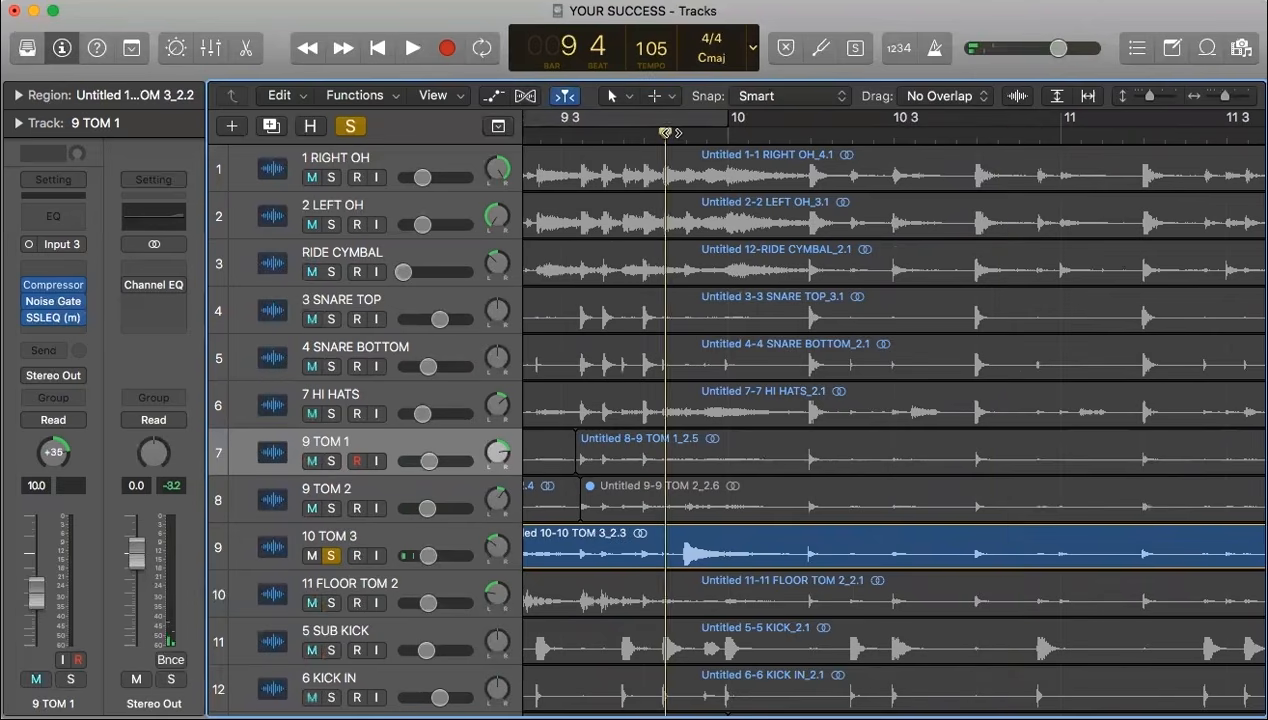
click(803, 542)
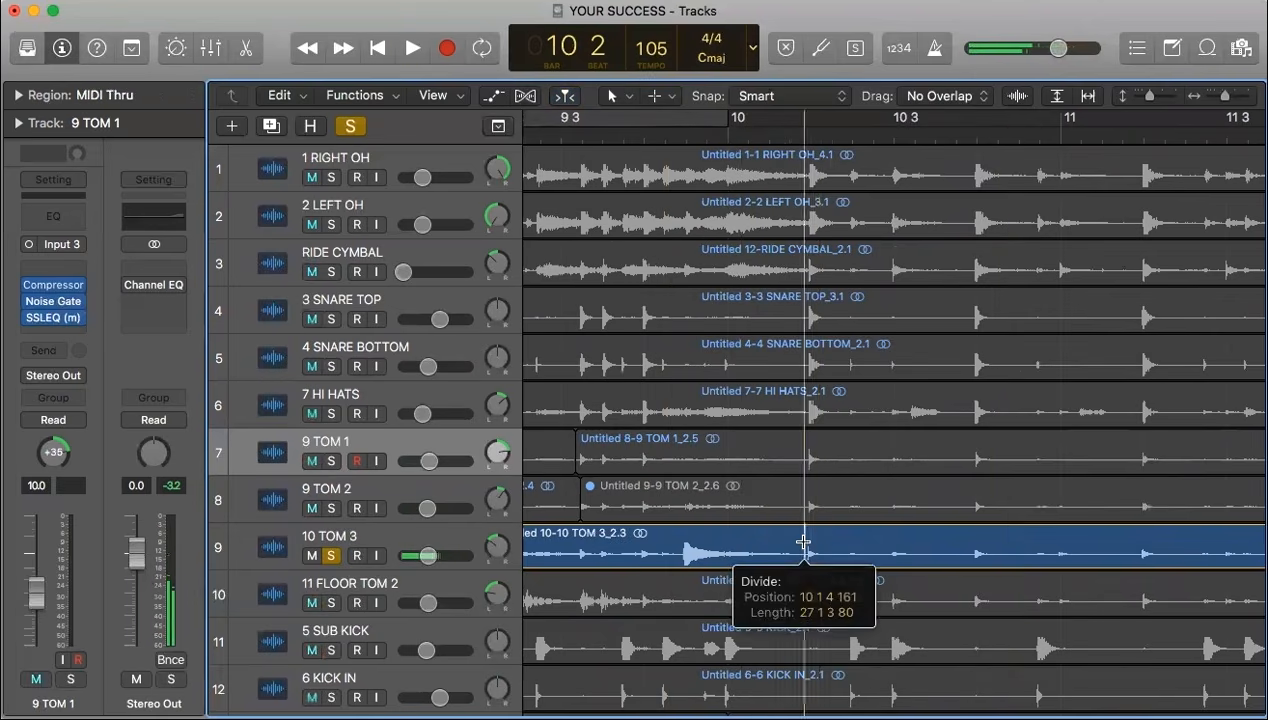
double_click(651, 137)
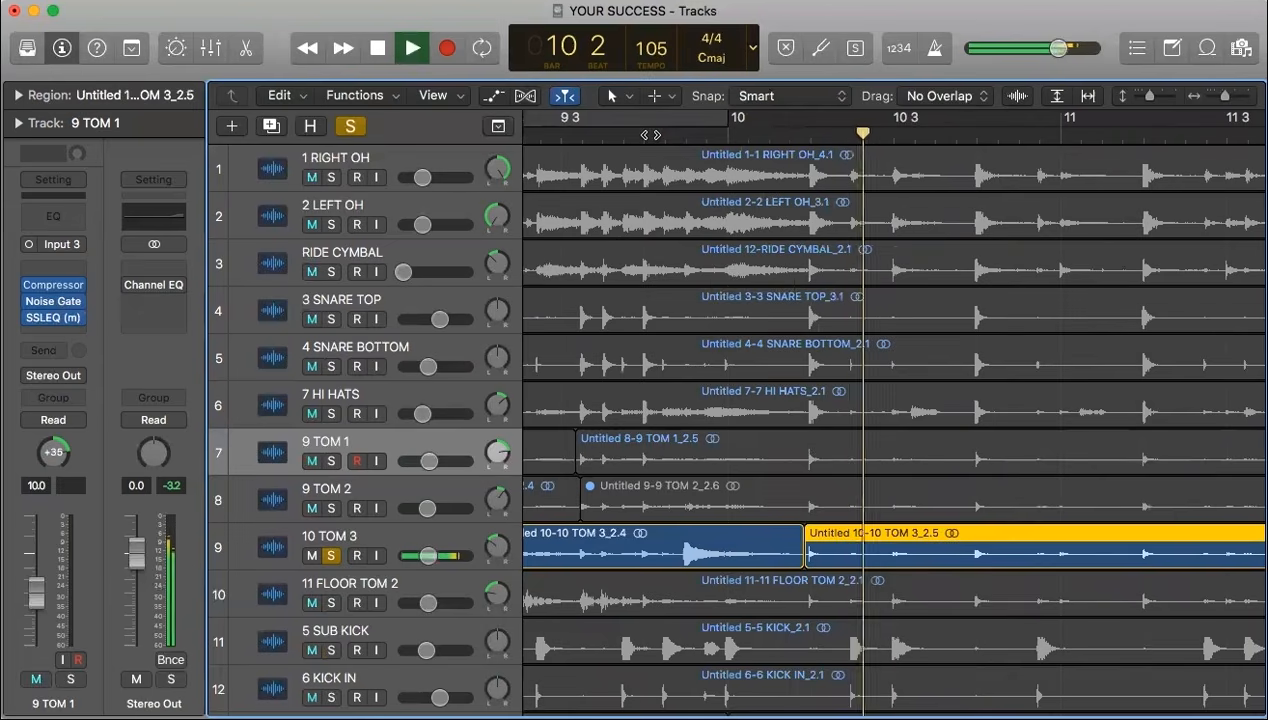
key(space)
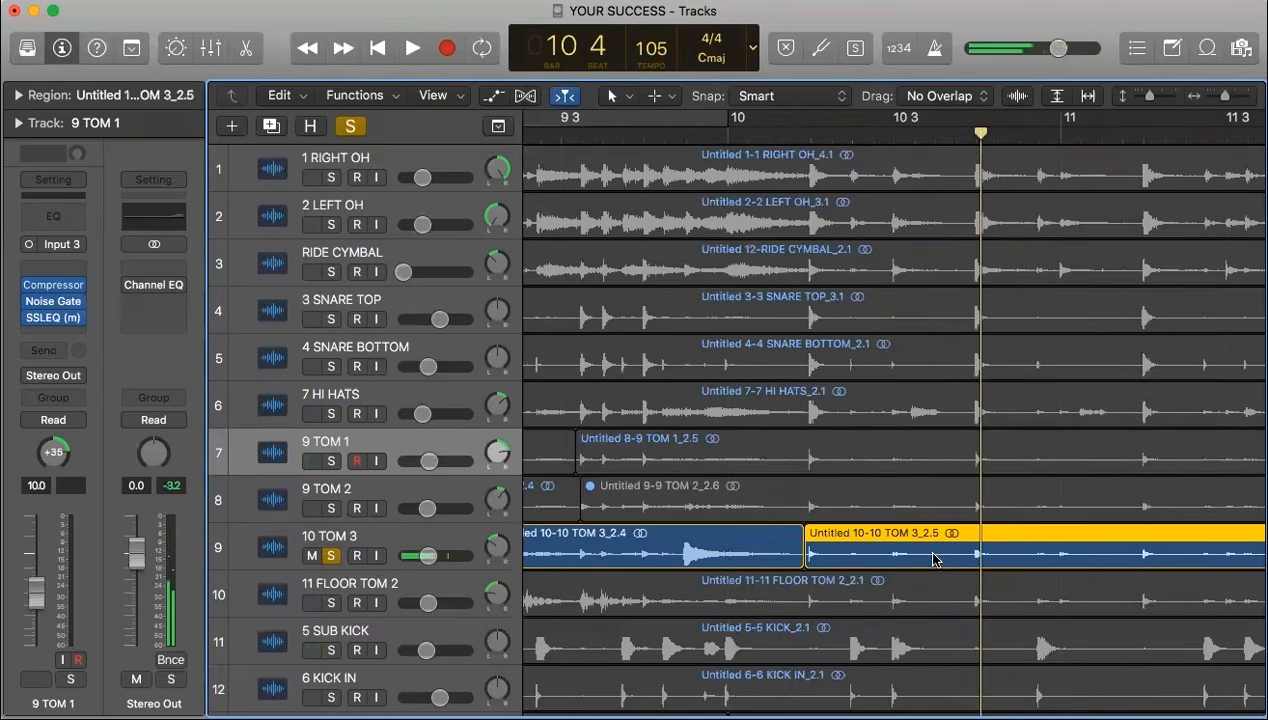
Replay 10 TOM 3's second hit, try another split between bar 10 beats 3 and 4, and undo the last two splits.
scroll(900, 545, down, 1)
double_click(680, 137)
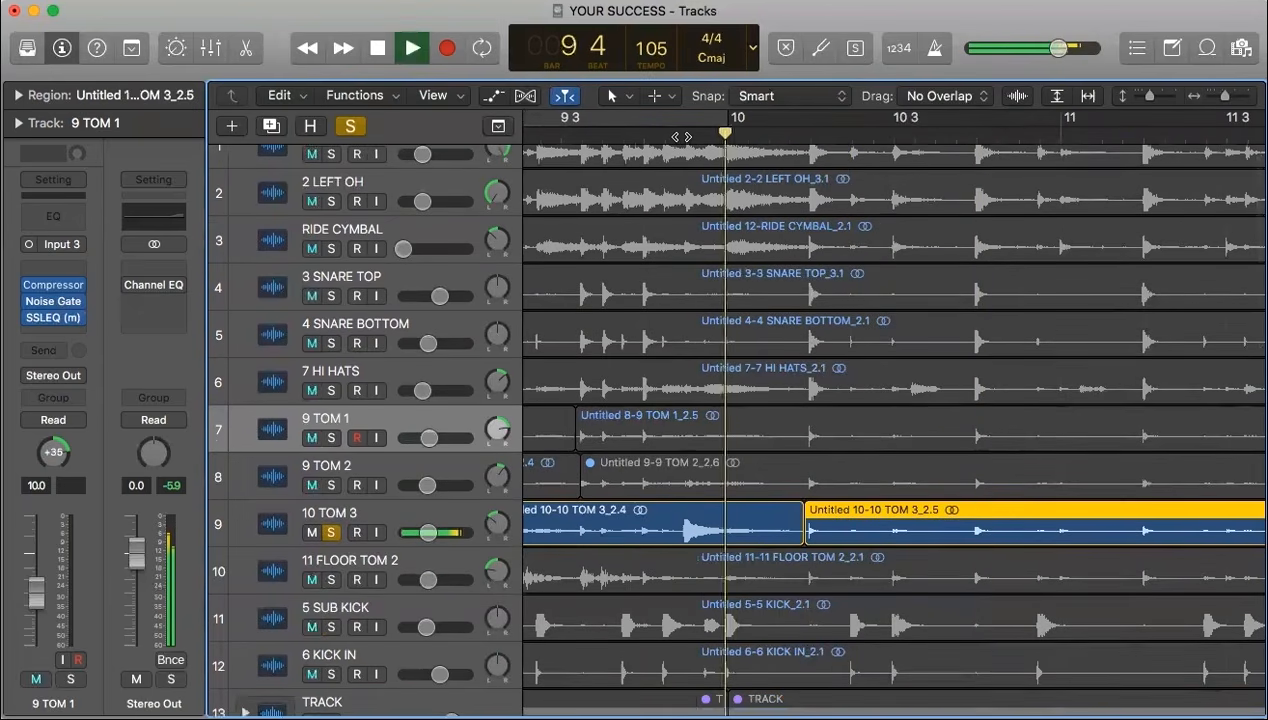
key(space)
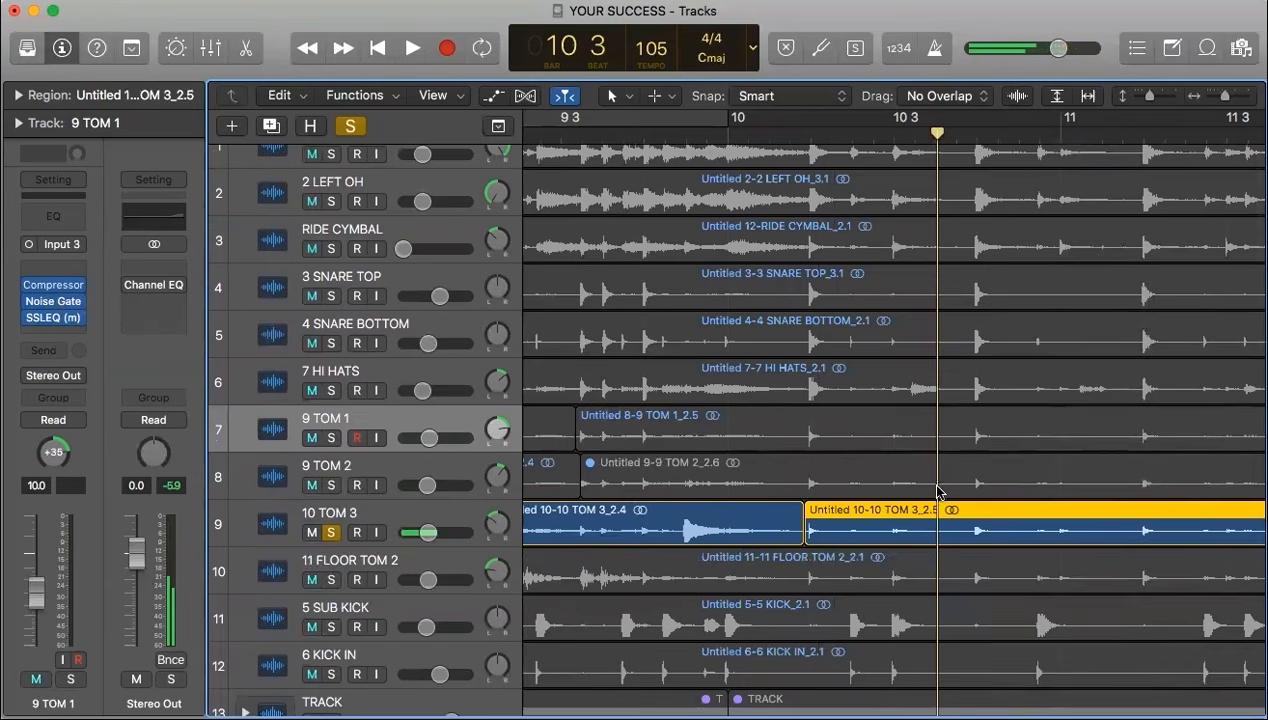
click(937, 530)
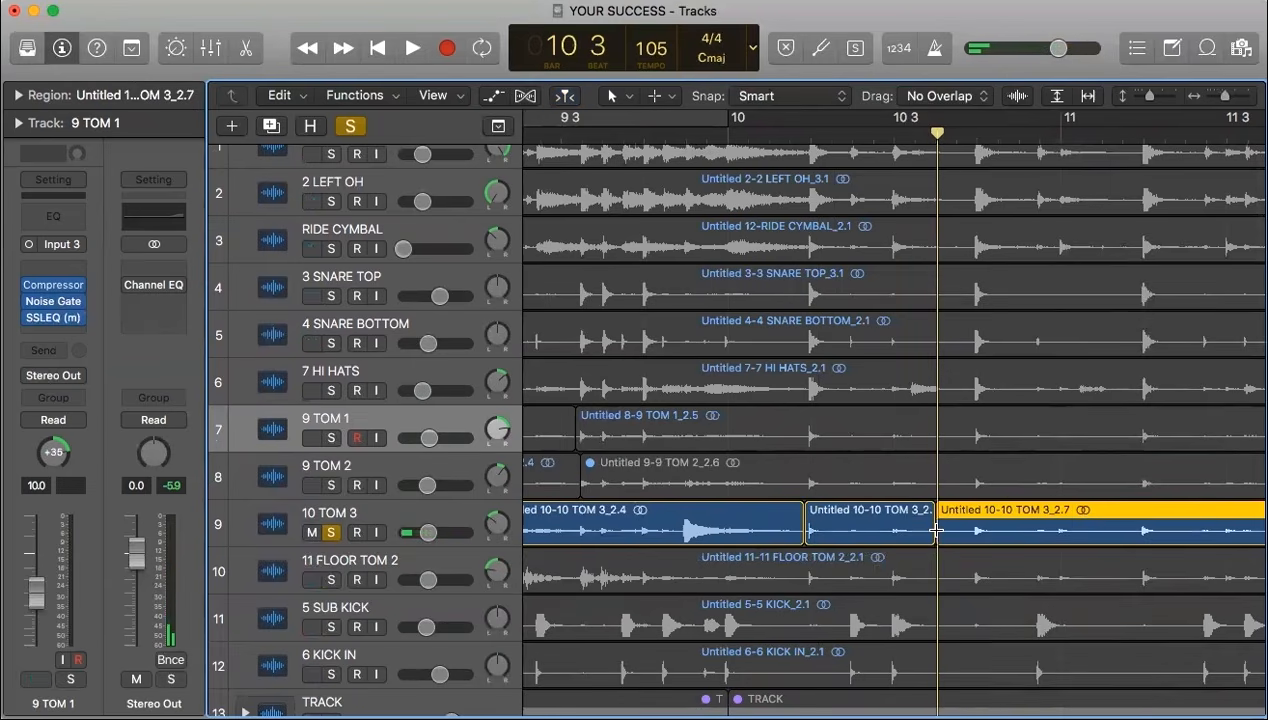
key(super+z)
key(super+z)
Split the 10 TOM 3 region after its second hit, between bar 10 beats 3 and 4, and unsolo the track.
click(936, 530)
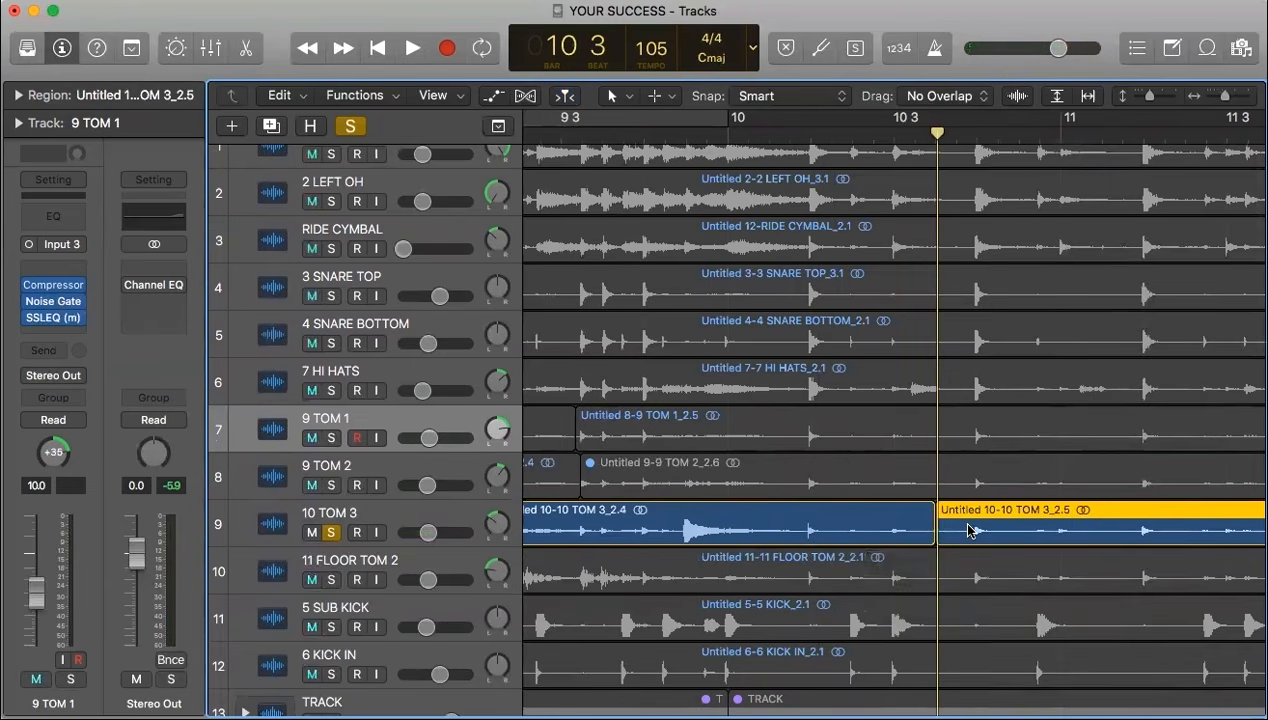
key(super+Left)
key(super+Left)
key(super+Left)
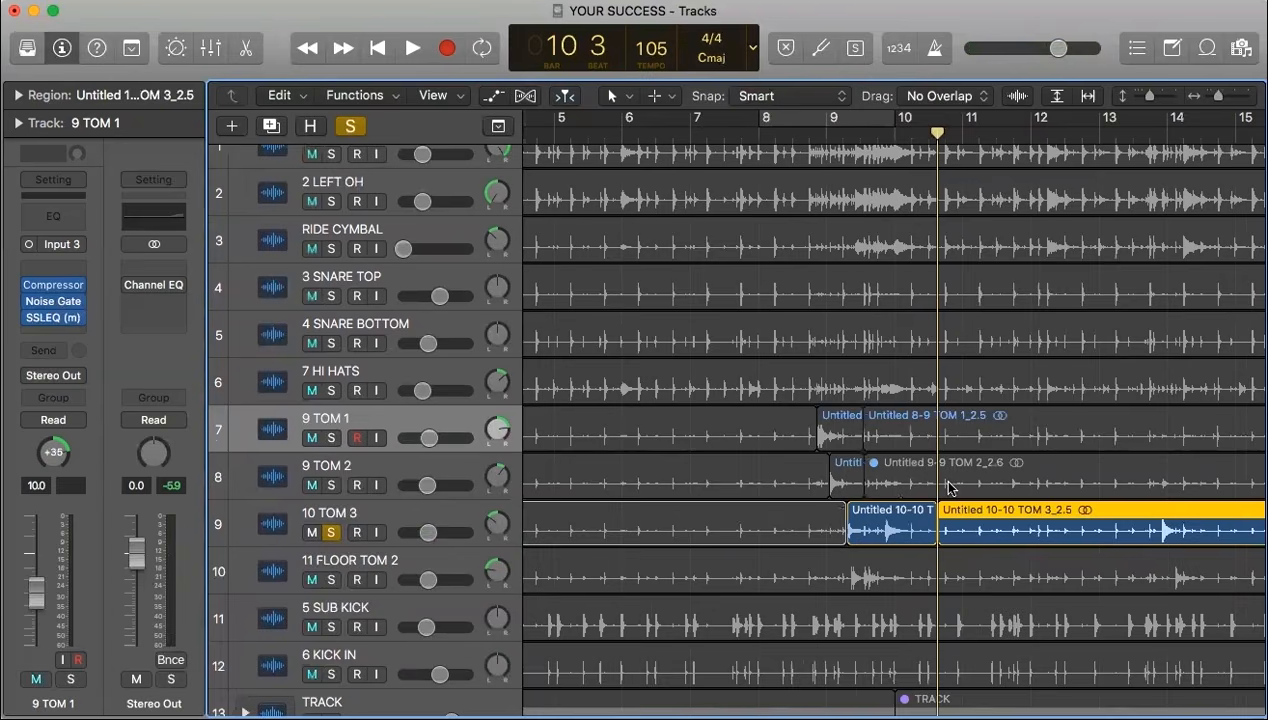
click(331, 532)
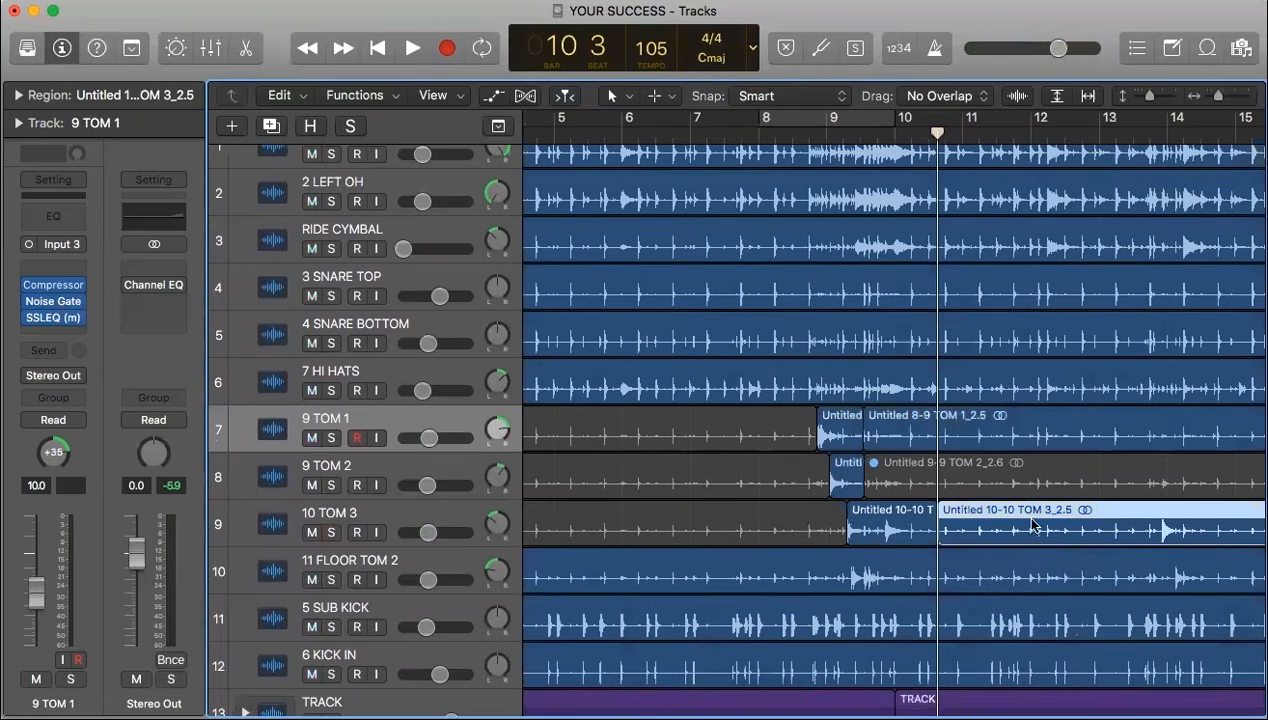
Mute the 10 TOM 3 region that follows its second hit.
right_click(1053, 518)
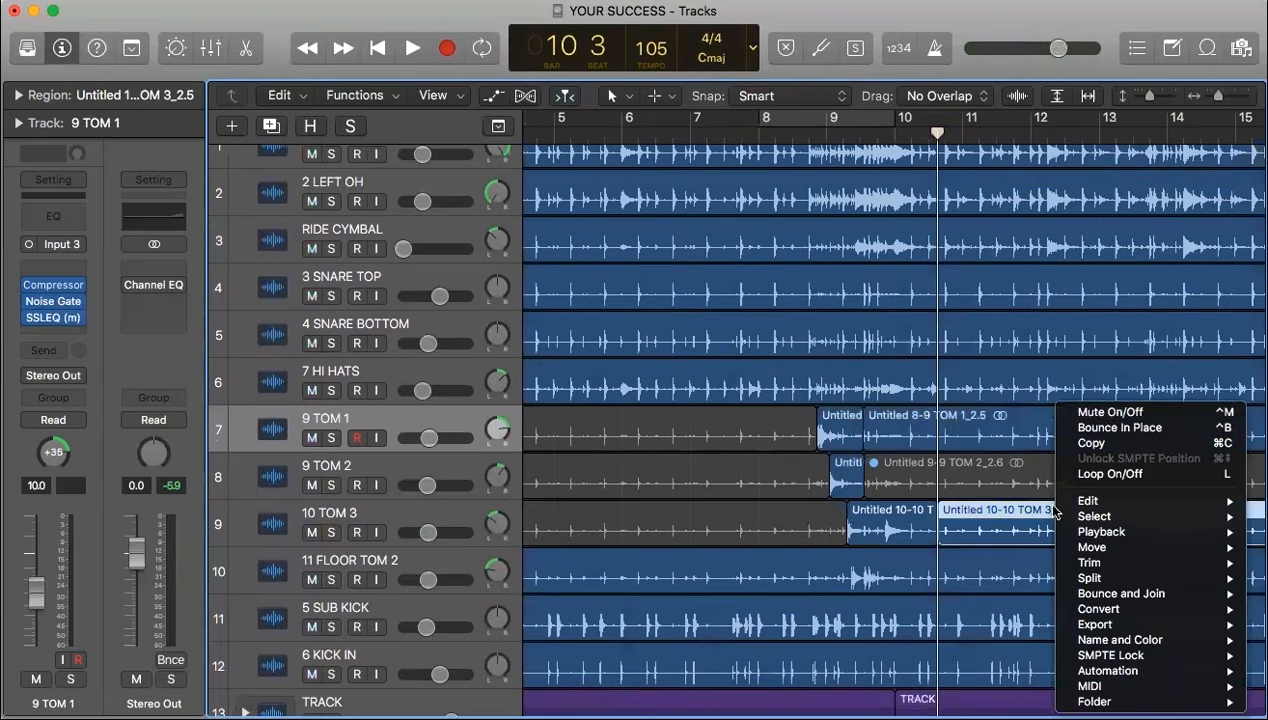
click(1080, 414)
Split the 11 FLOOR TOM 2 region just before its first hit, between bar 9 beats 2 and 3.
scroll(868, 567, up, 8)
scroll(867, 566, left, 6)
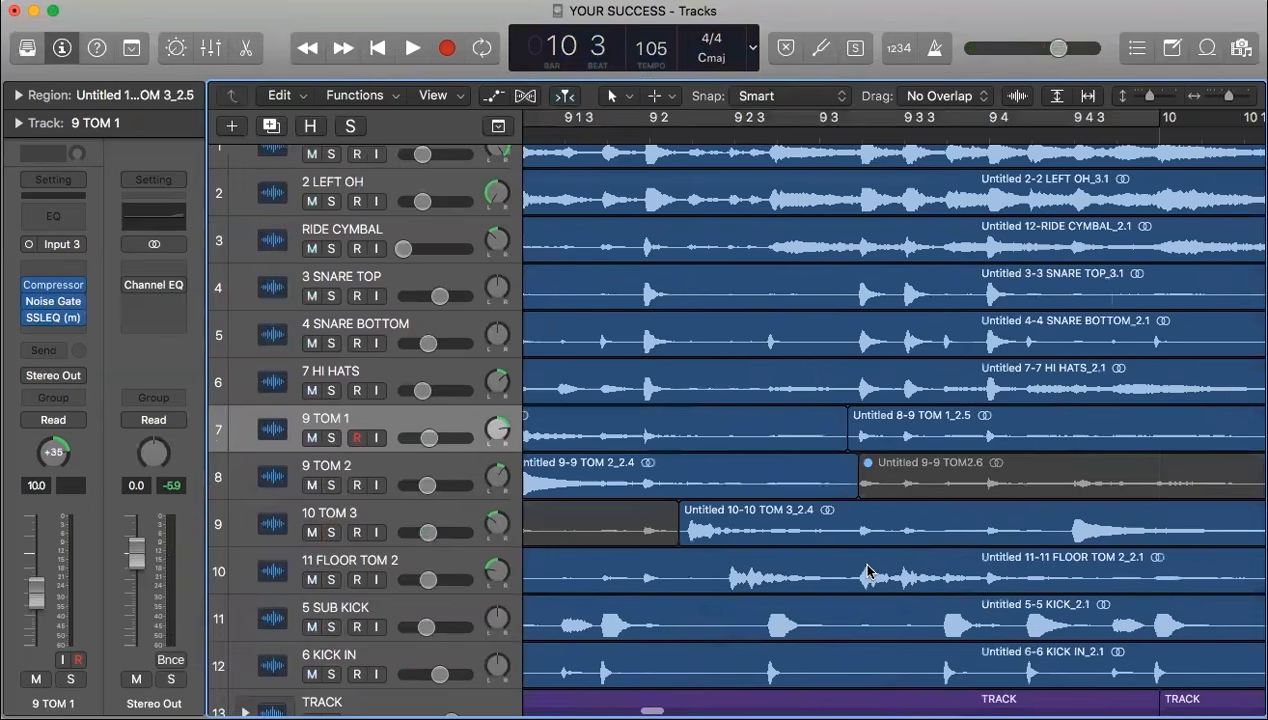
scroll(787, 570, left, 1)
super+double_click(784, 570)
Solo 11 FLOOR TOM 2 and play its hits from just before the new split into bar 10.
scroll(783, 571, right, 8)
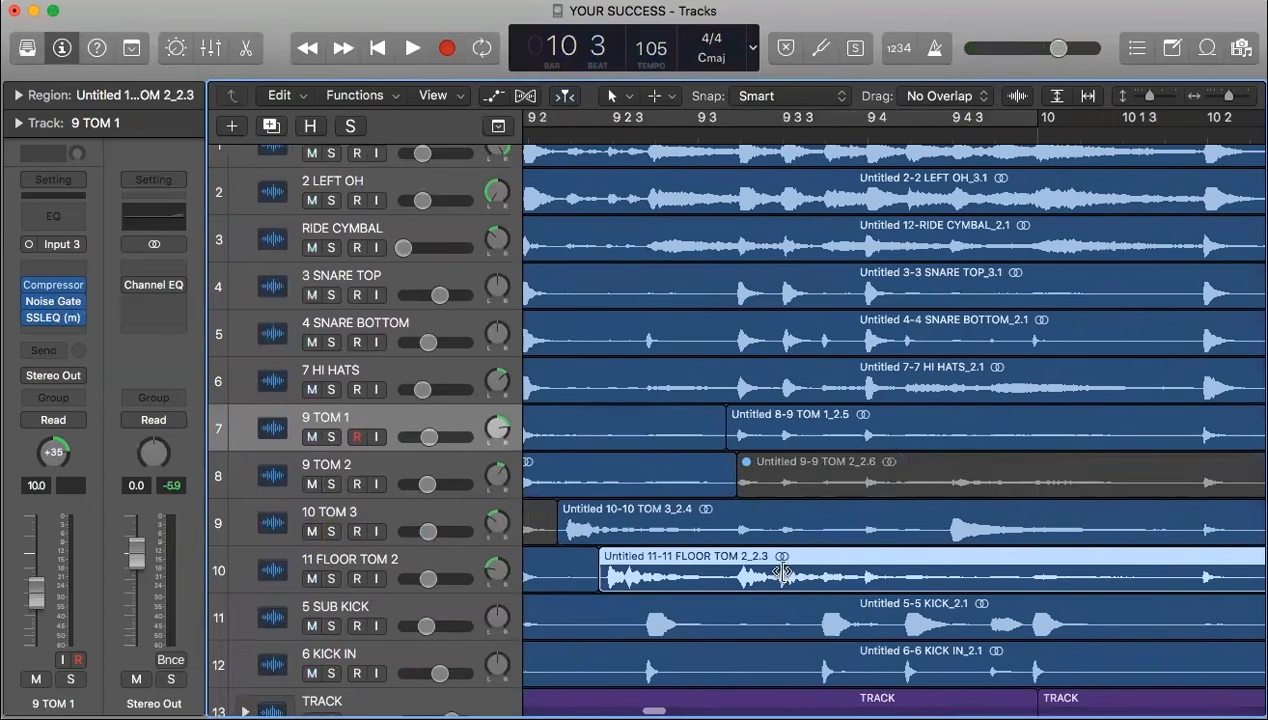
key(super+Left)
key(super+Left)
key(super+Left)
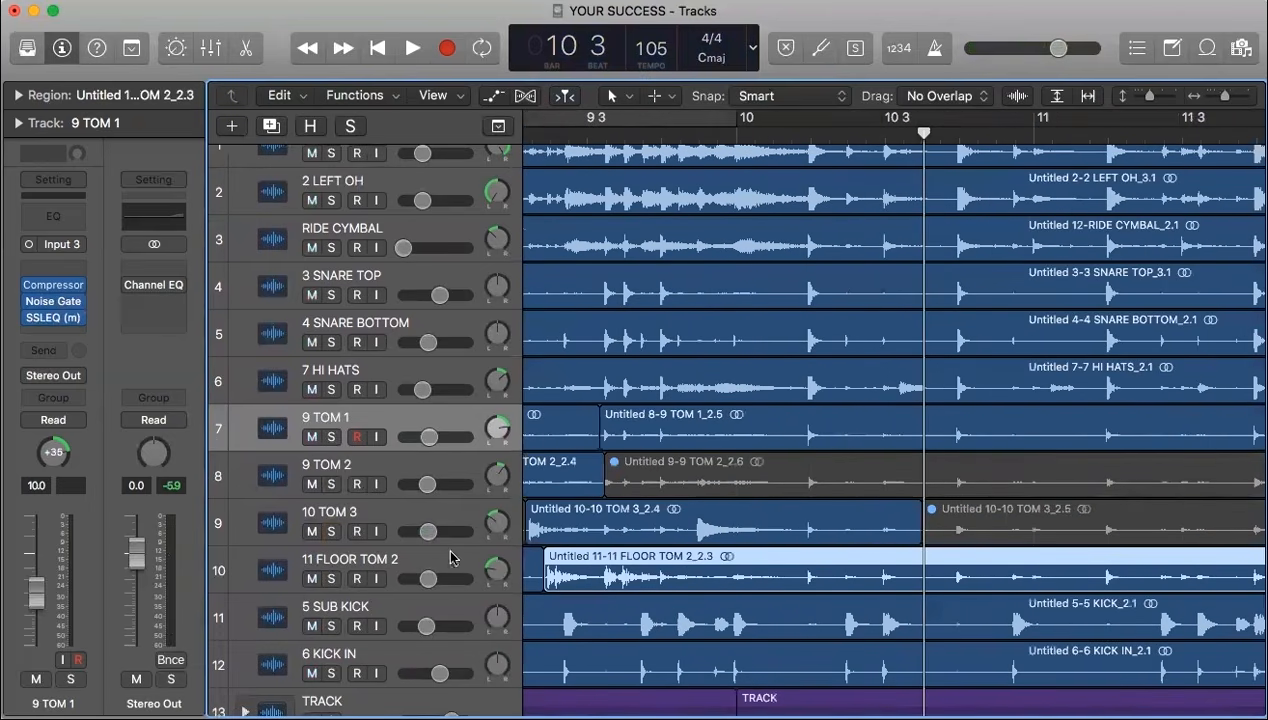
key(super+Left)
click(331, 579)
click(608, 136)
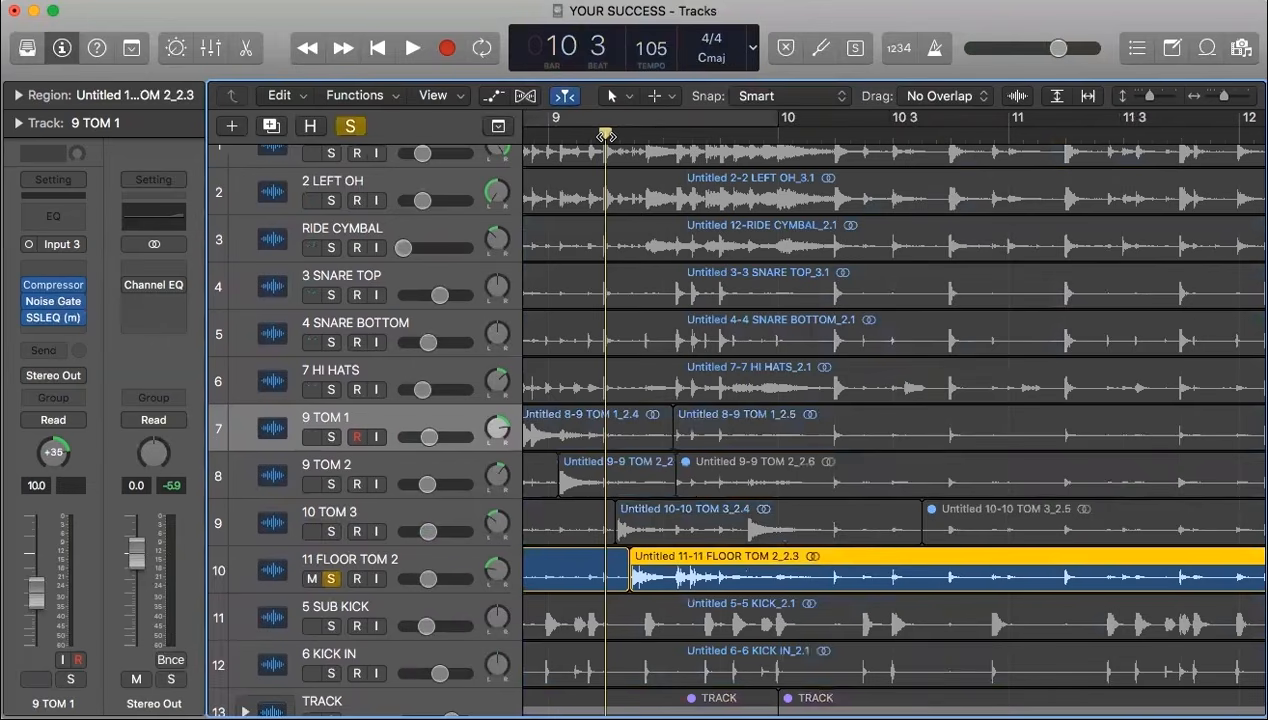
key(space)
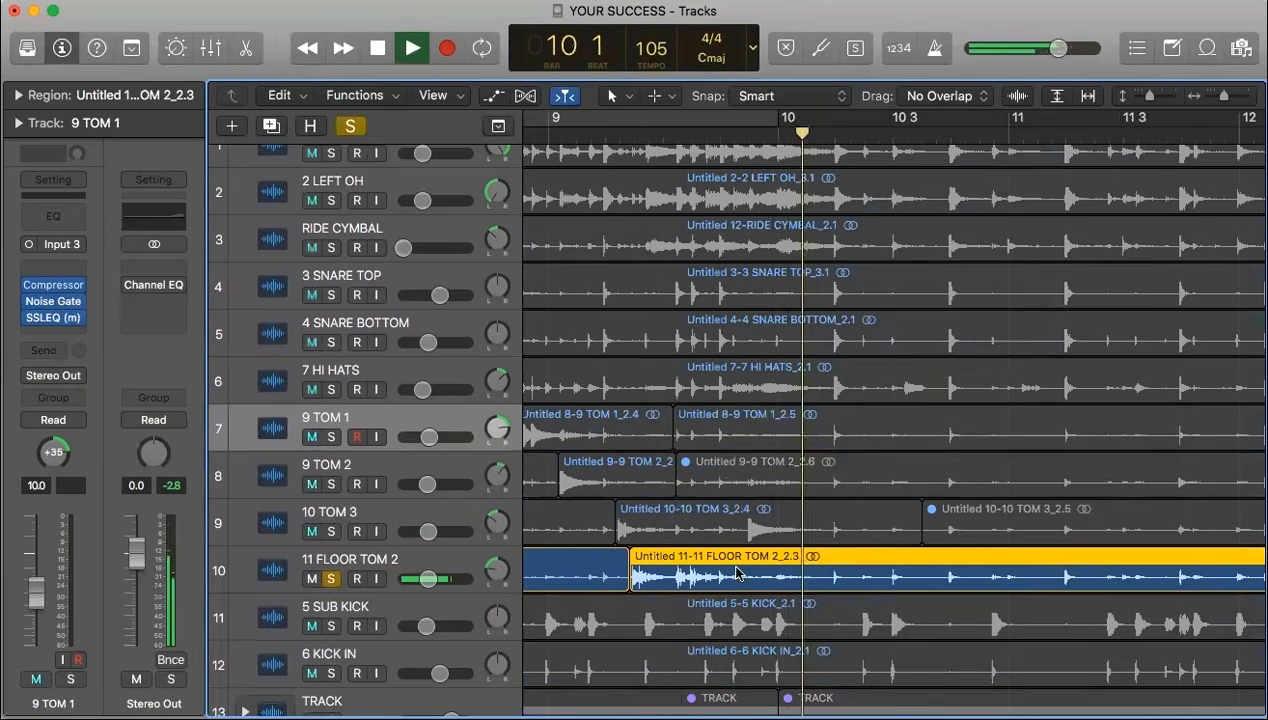
key(space)
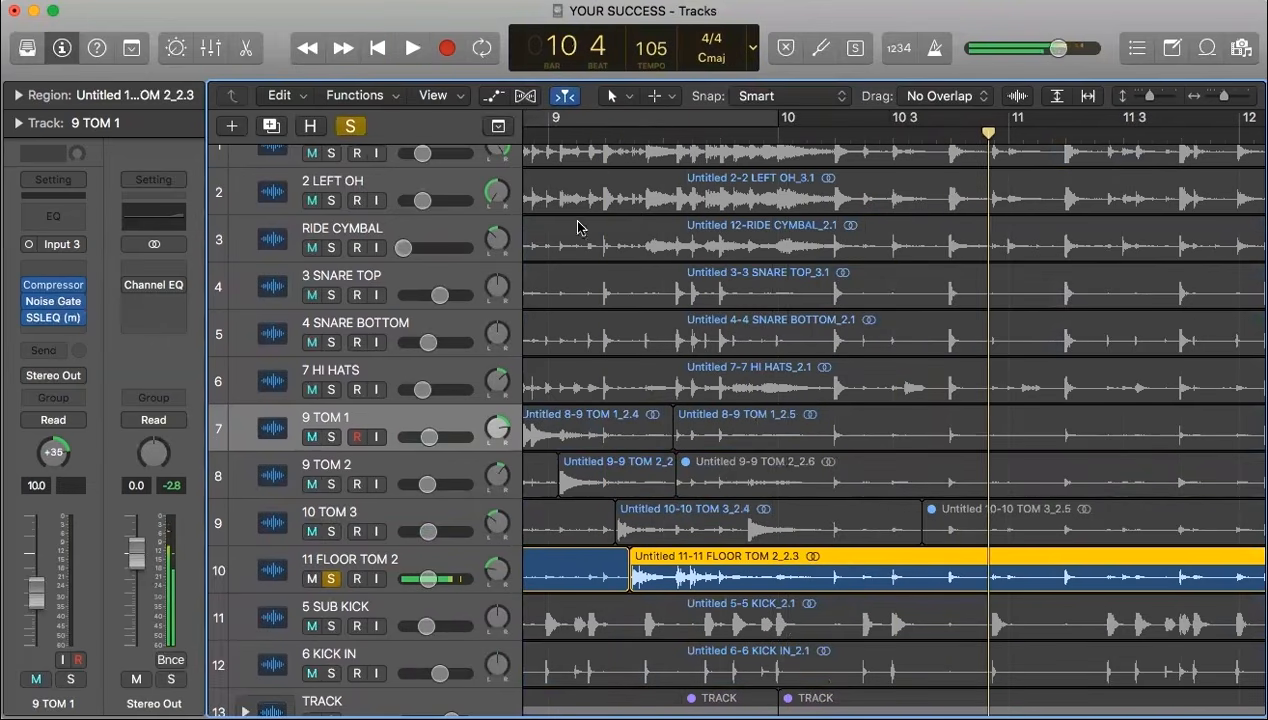
Replay the floor tom hits and split the 11 FLOOR TOM 2 region just before bar 10 beat 2.
click(608, 131)
key(space)
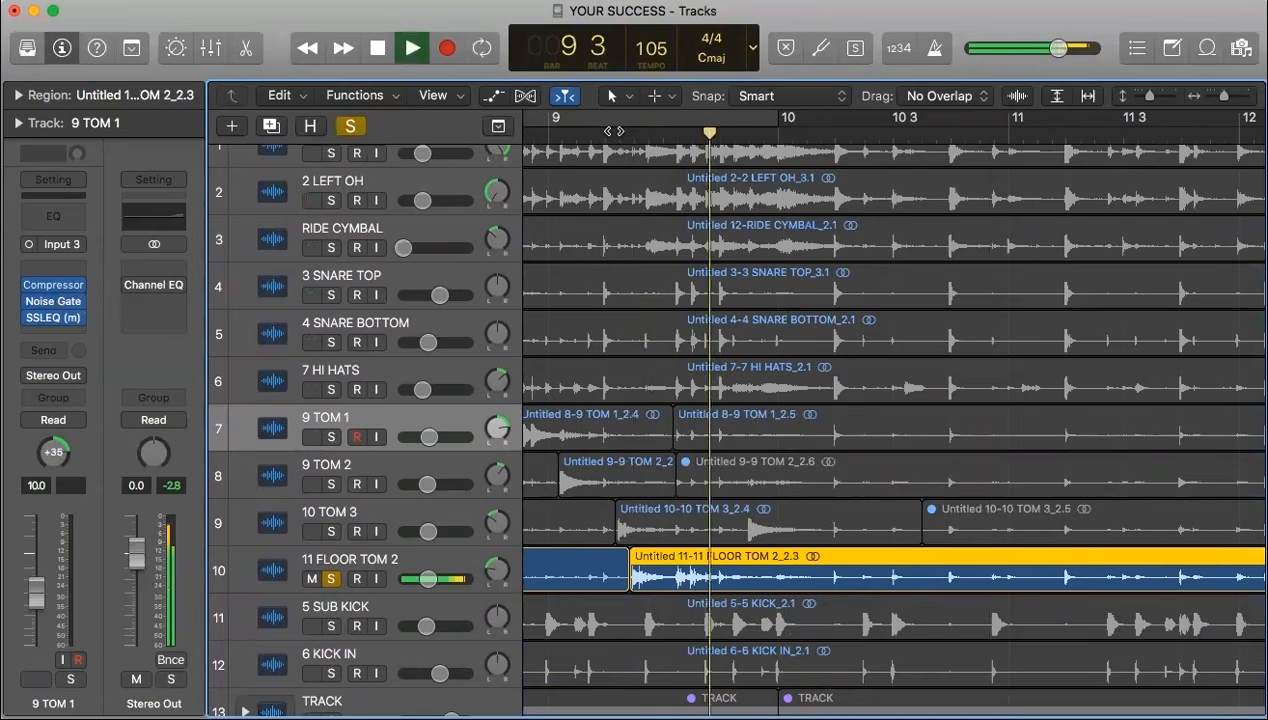
key(space)
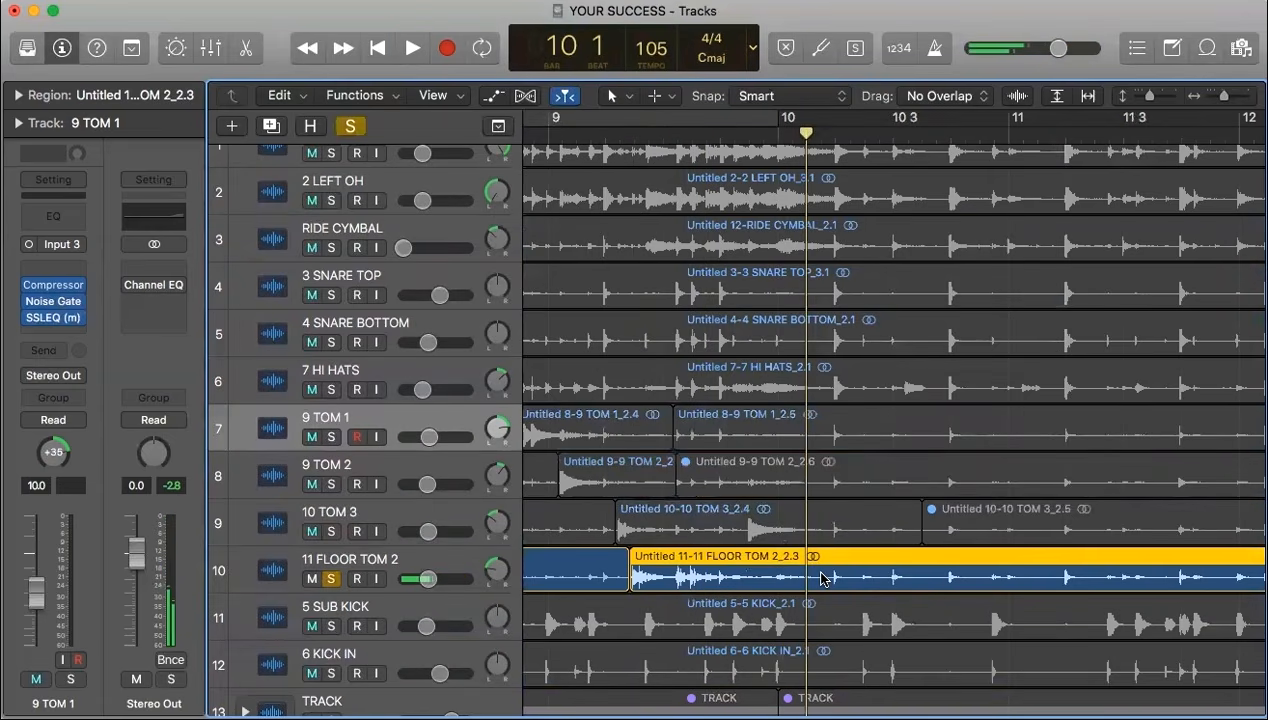
key(space)
key(space)
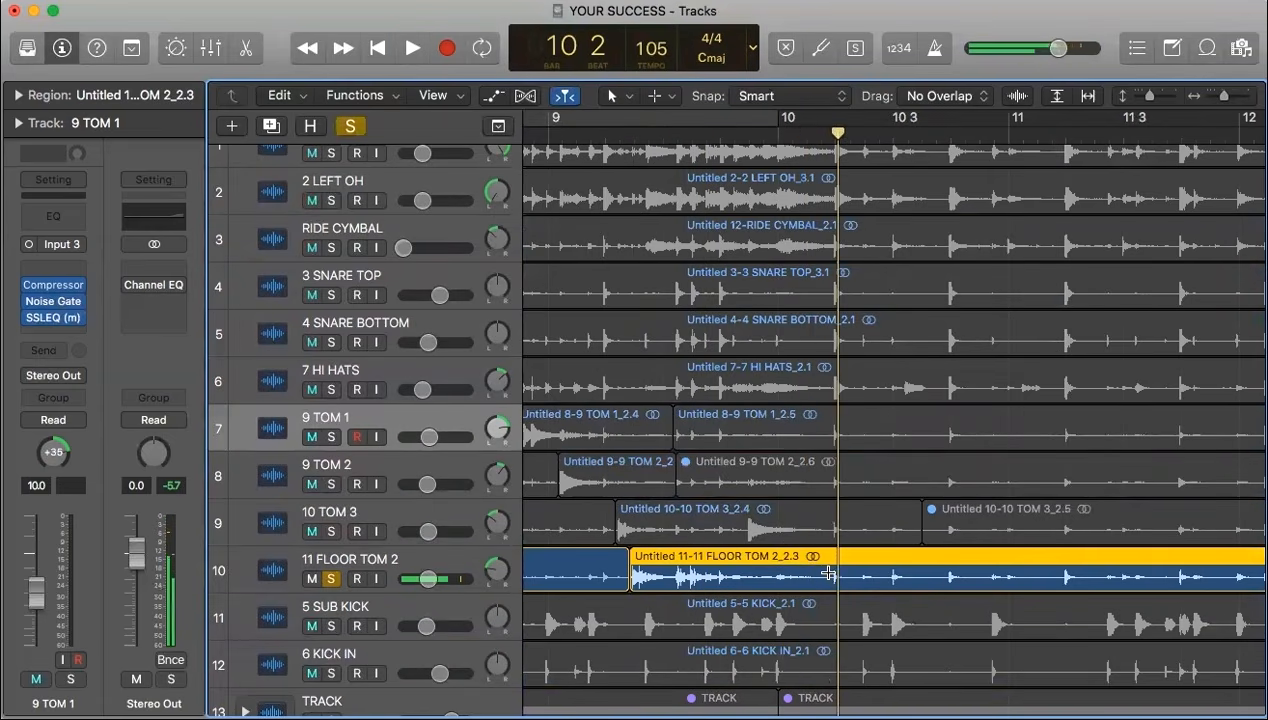
click(829, 572)
Mute the 11 FLOOR TOM 2 region that precedes its first hit and unsolo the track.
right_click(547, 566)
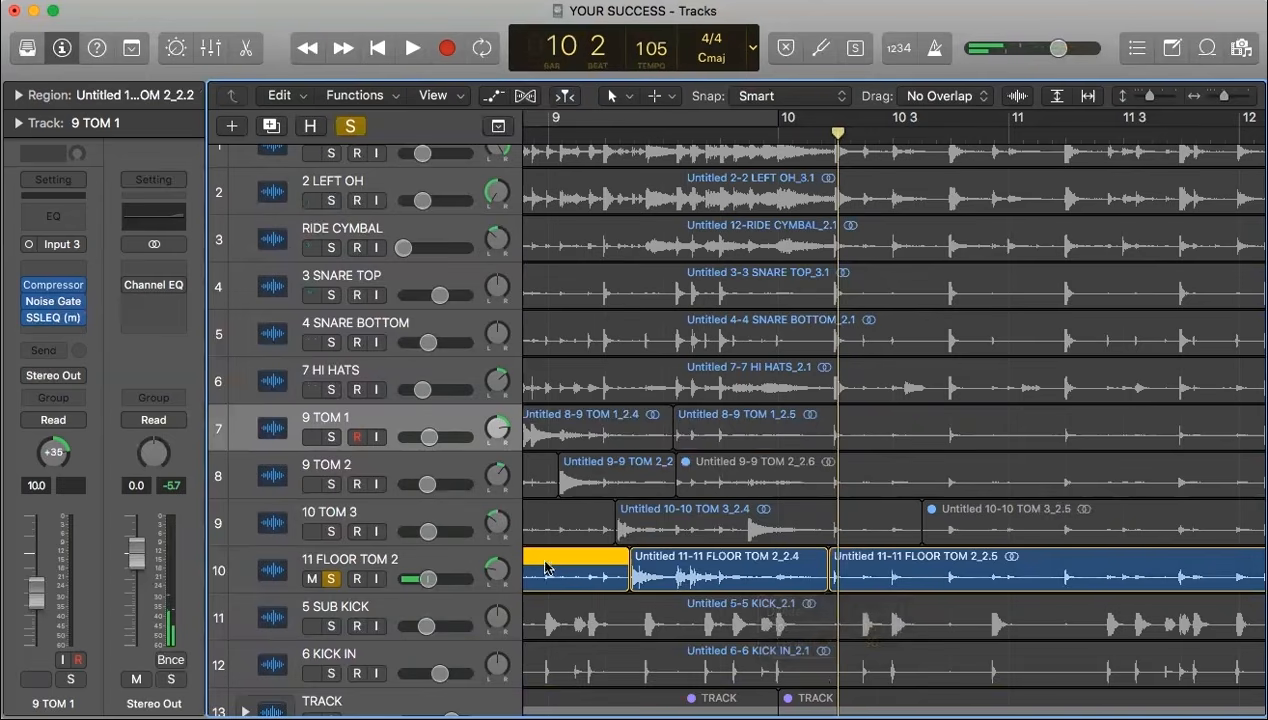
click(602, 411)
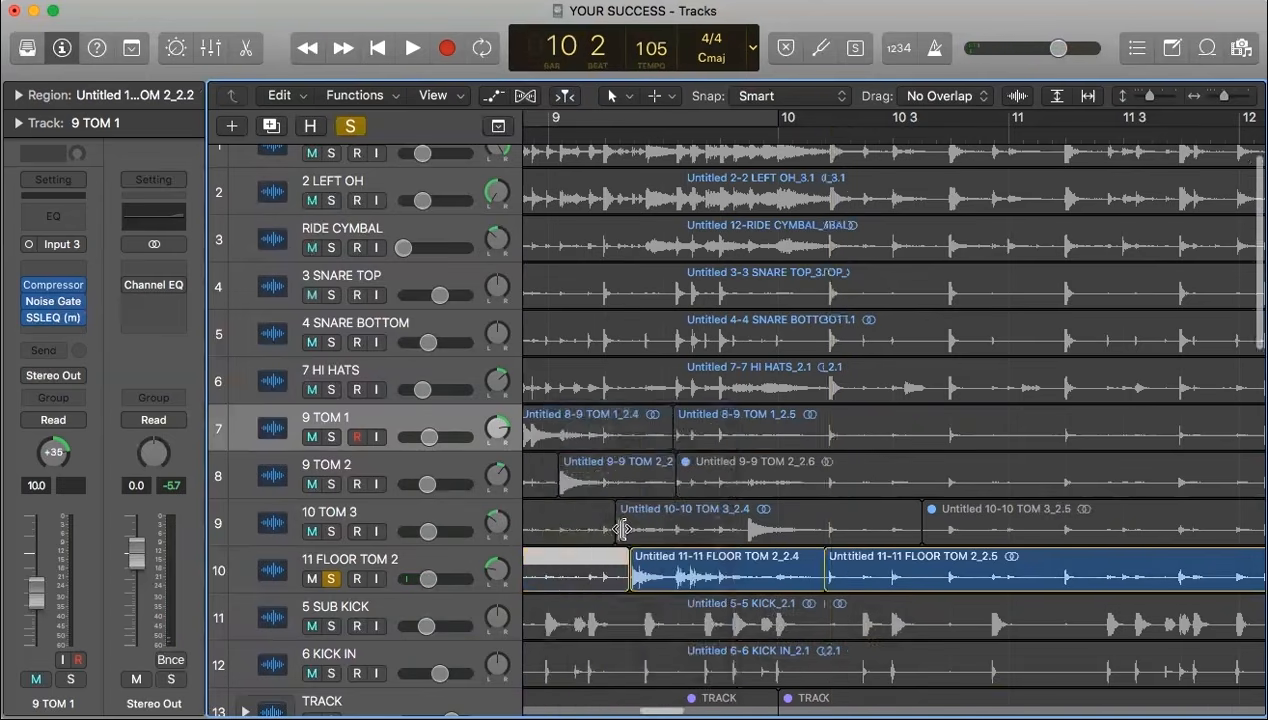
key(super+Left)
key(super+Left)
key(super+Left)
click(331, 578)
Mute the 11 FLOOR TOM 2 region that starts just before bar 10 beat 2.
scroll(565, 551, left, 5)
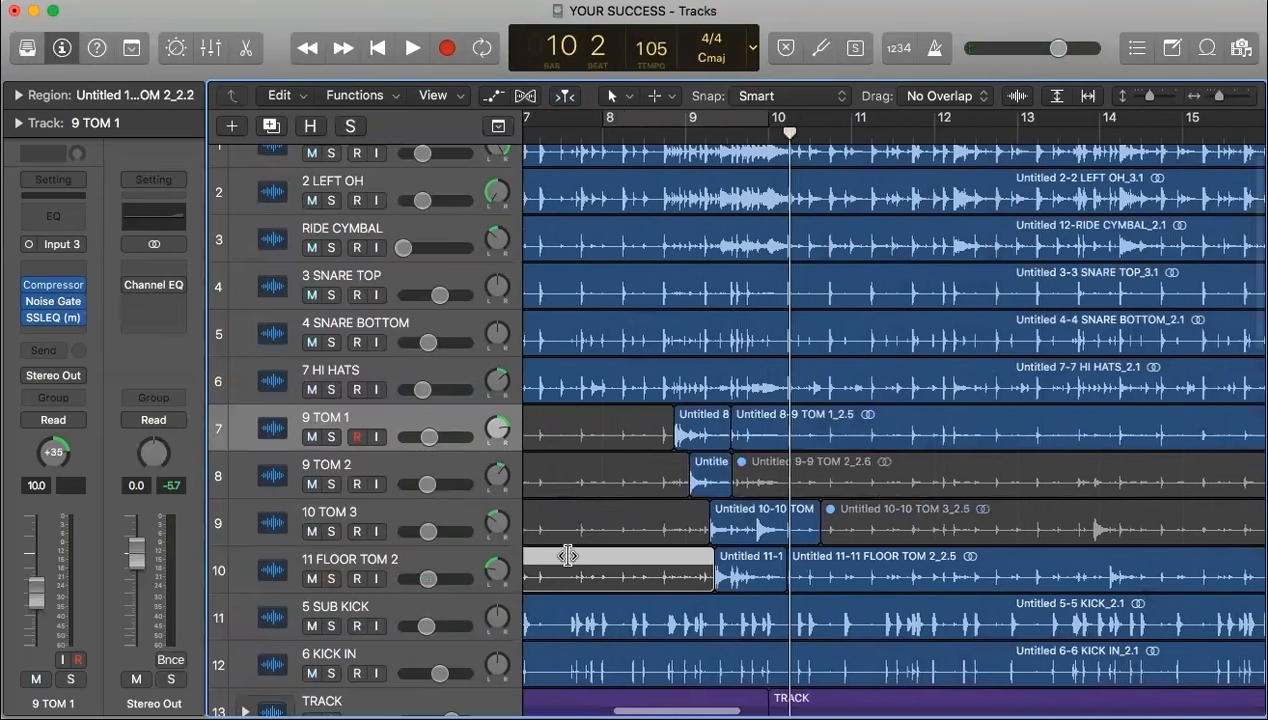
right_click(835, 577)
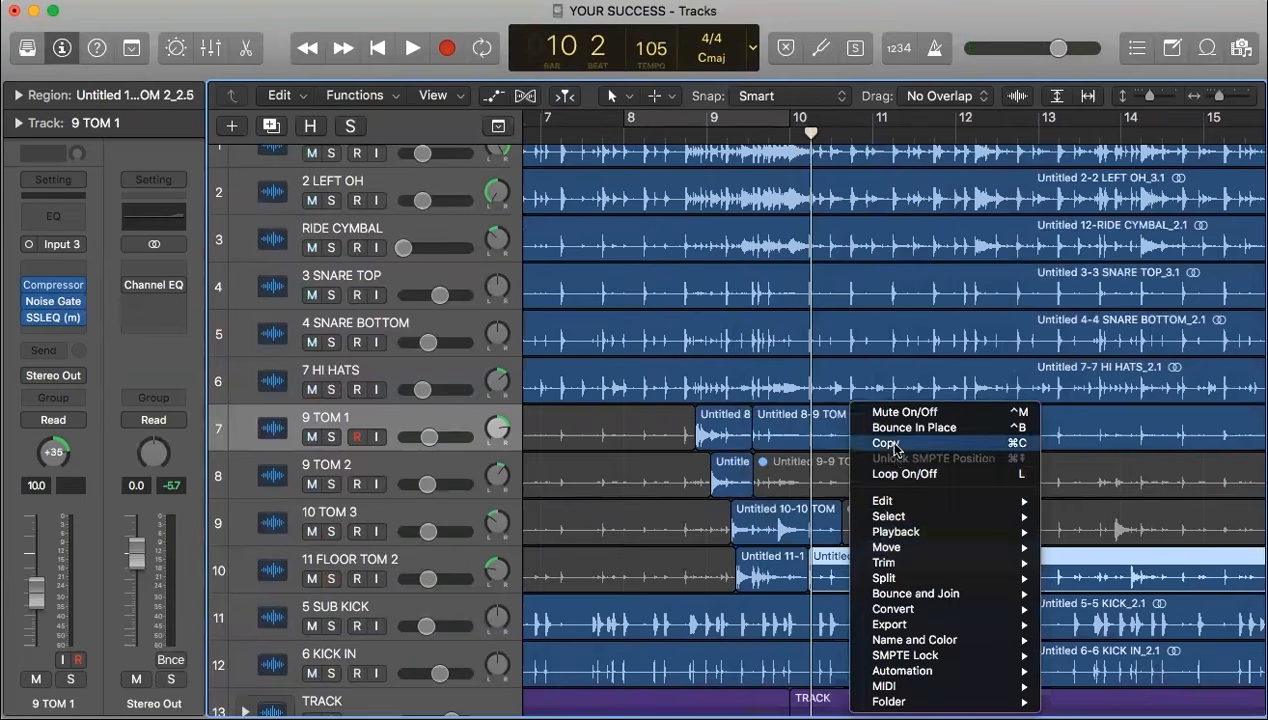
click(895, 414)
Mute the 9 TOM 1 region that follows its first tom hit.
click(862, 410)
right_click(862, 410)
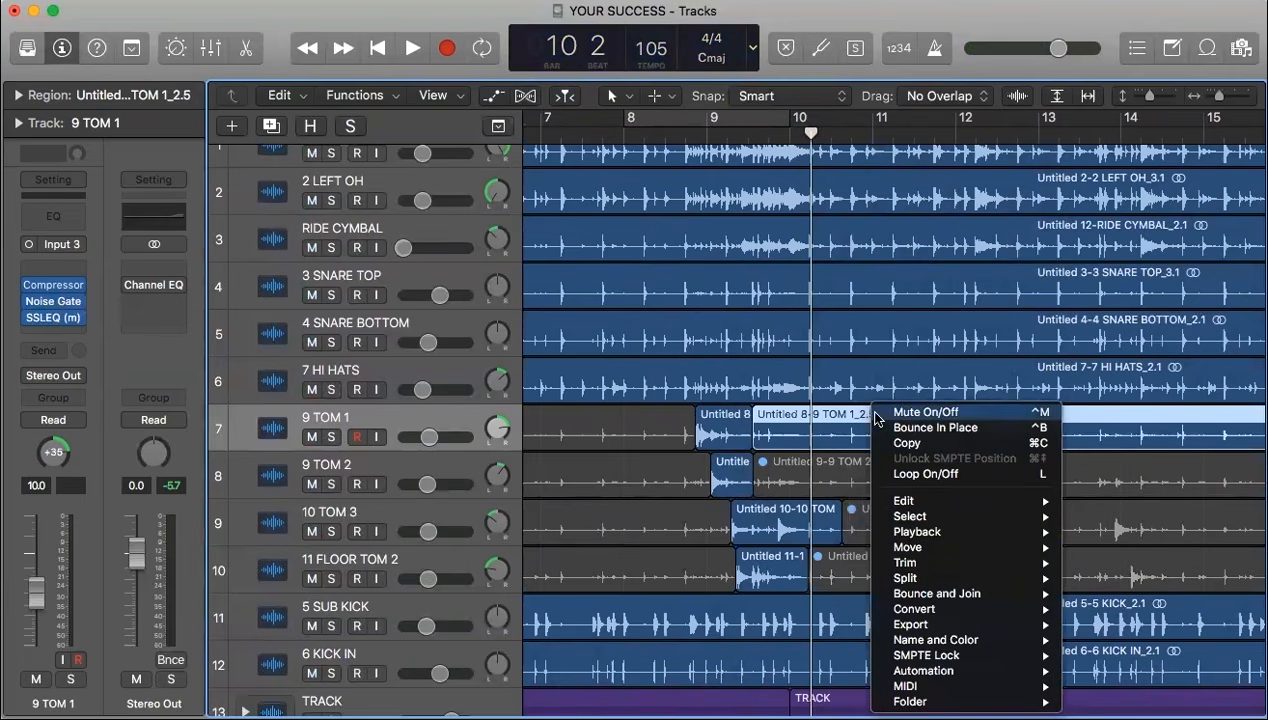
click(875, 414)
Play all drum tracks together from bar 7 to bar 12 to check the cleaned-up tom fill.
scroll(848, 420, left, 3)
scroll(849, 419, left, 4)
scroll(849, 419, down, 4)
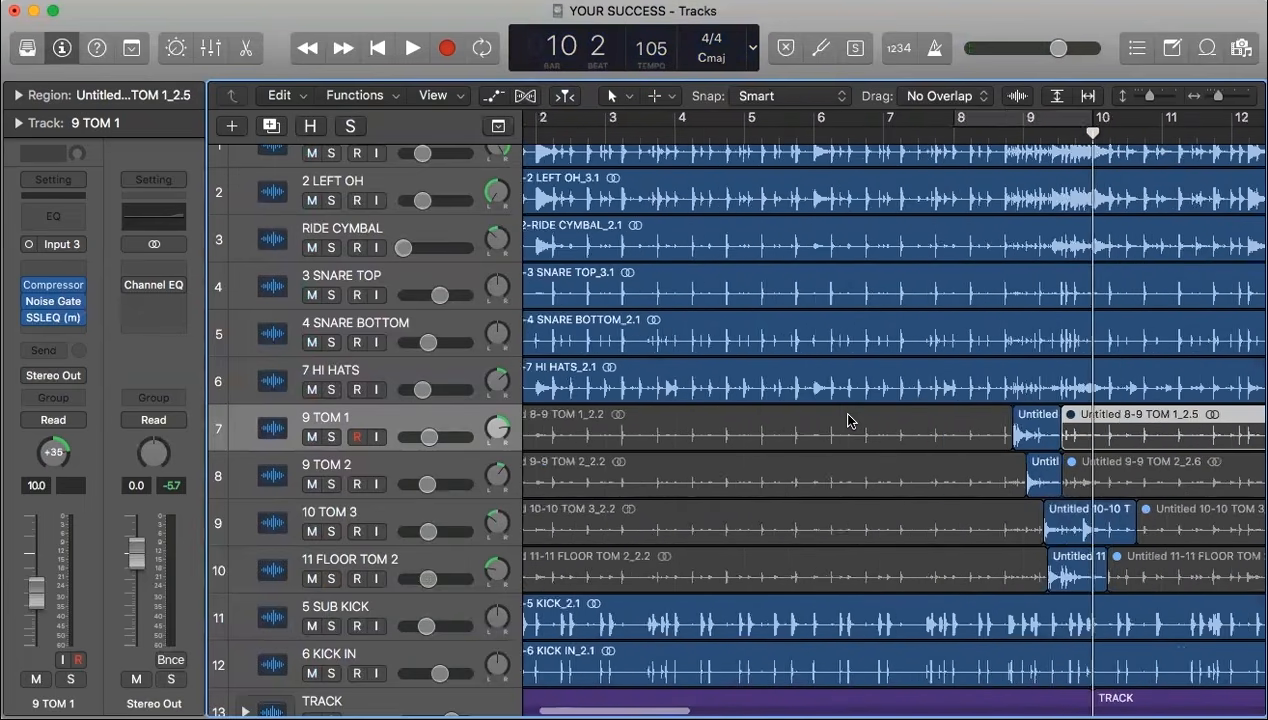
click(903, 135)
key(space)
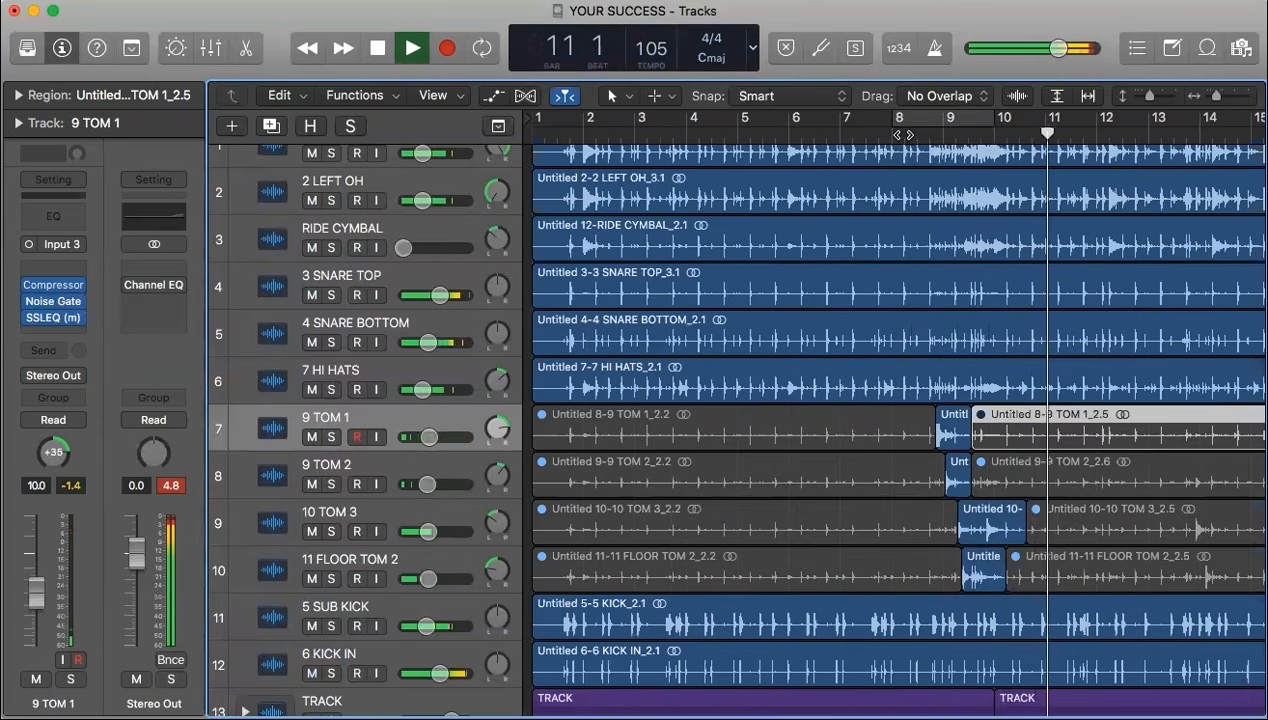
scroll(906, 266, right, 5)
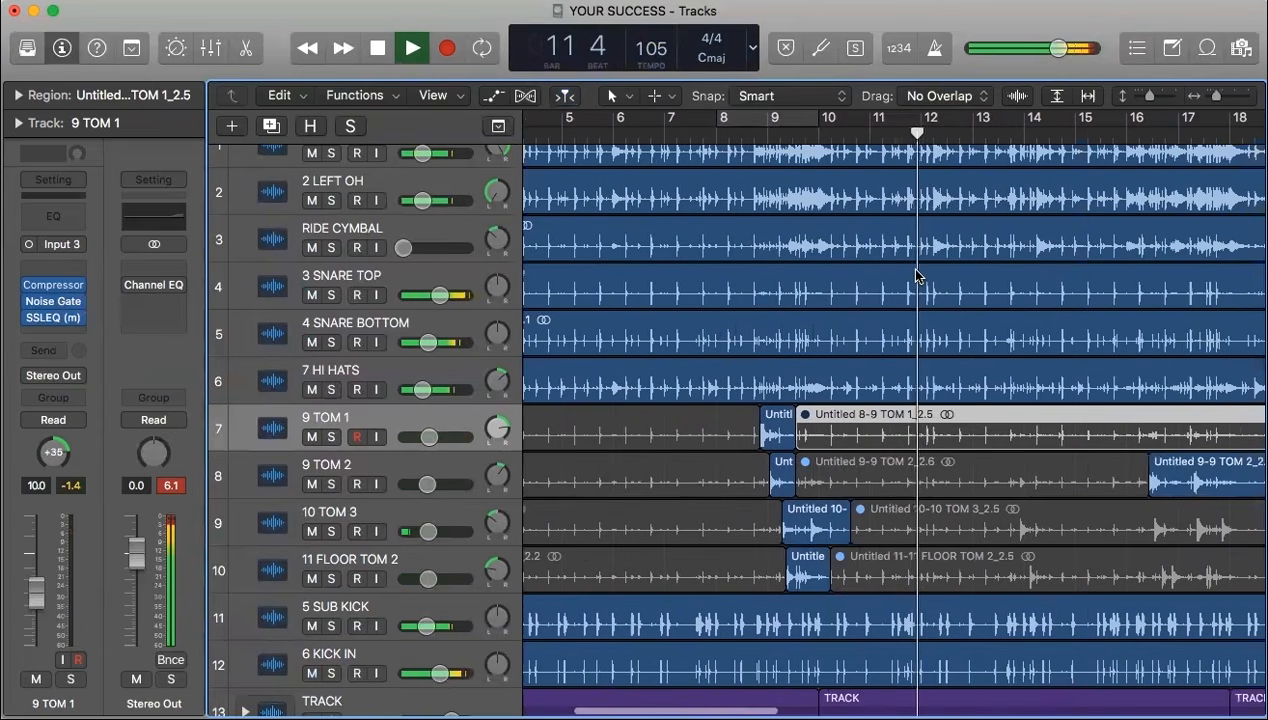
key(space)
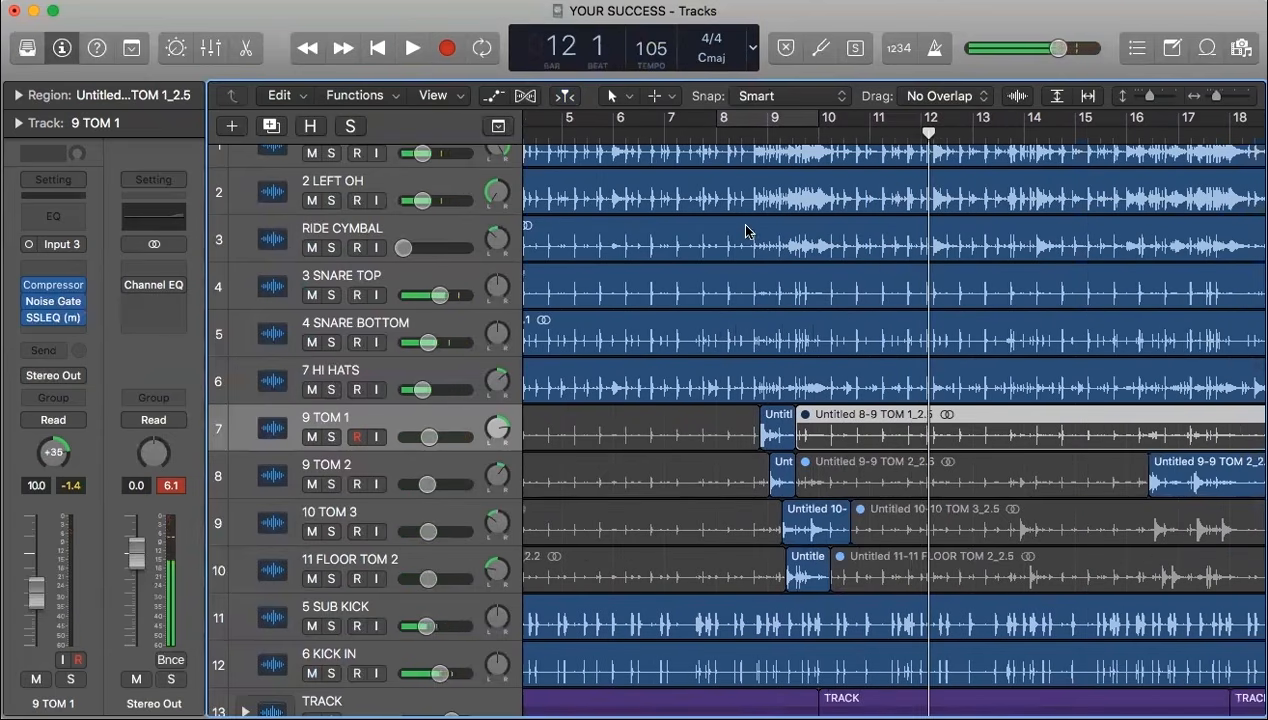
Play the full drum mix from bar 1 through the tom fill and past bar 12.
click(717, 134)
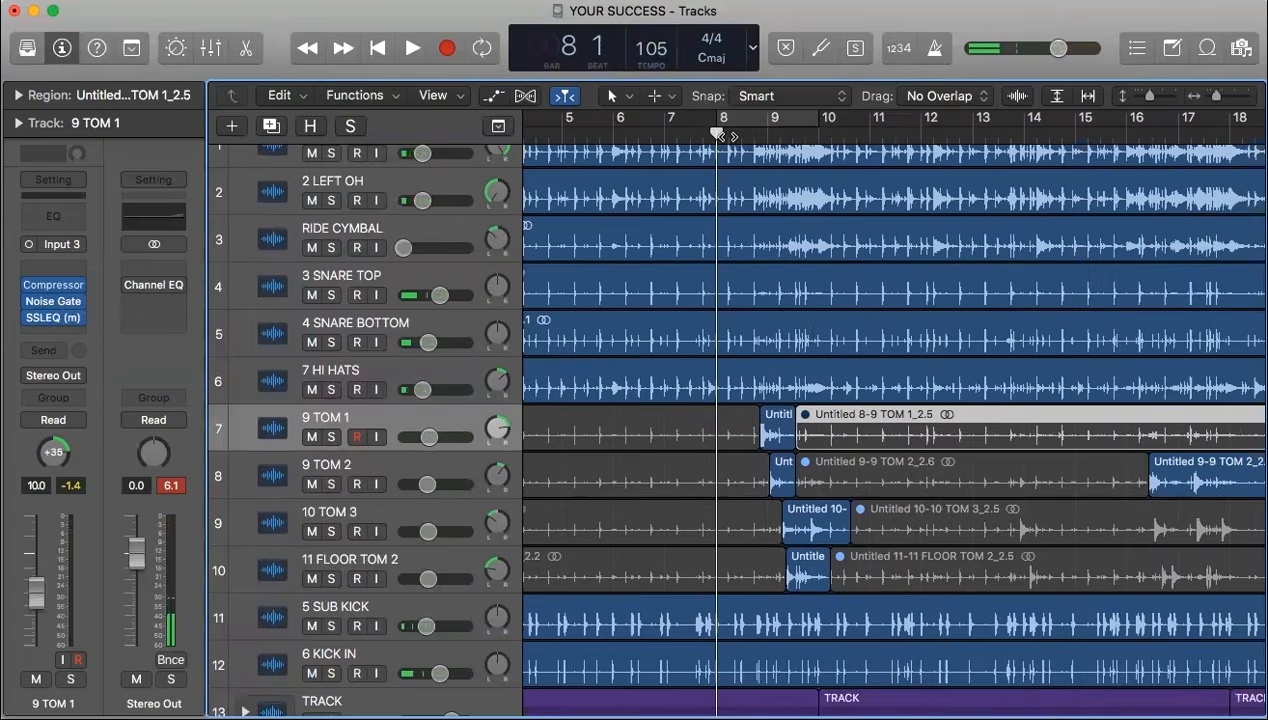
key(Return)
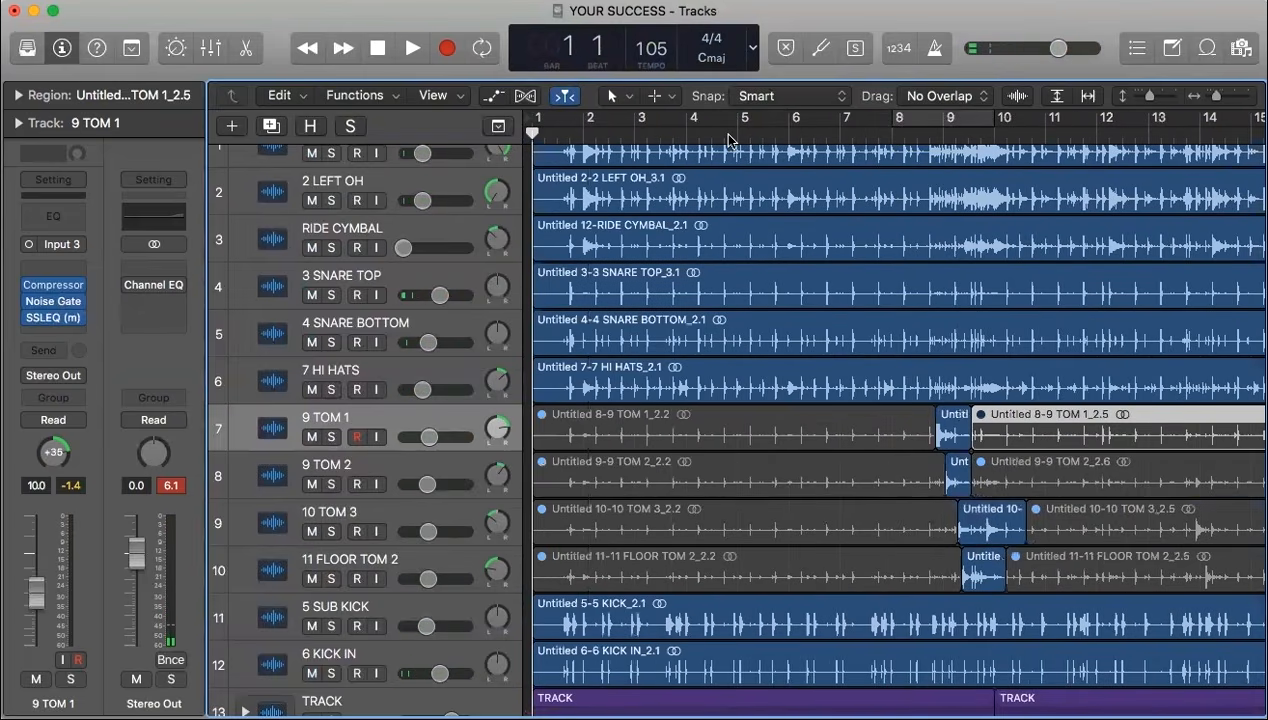
key(space)
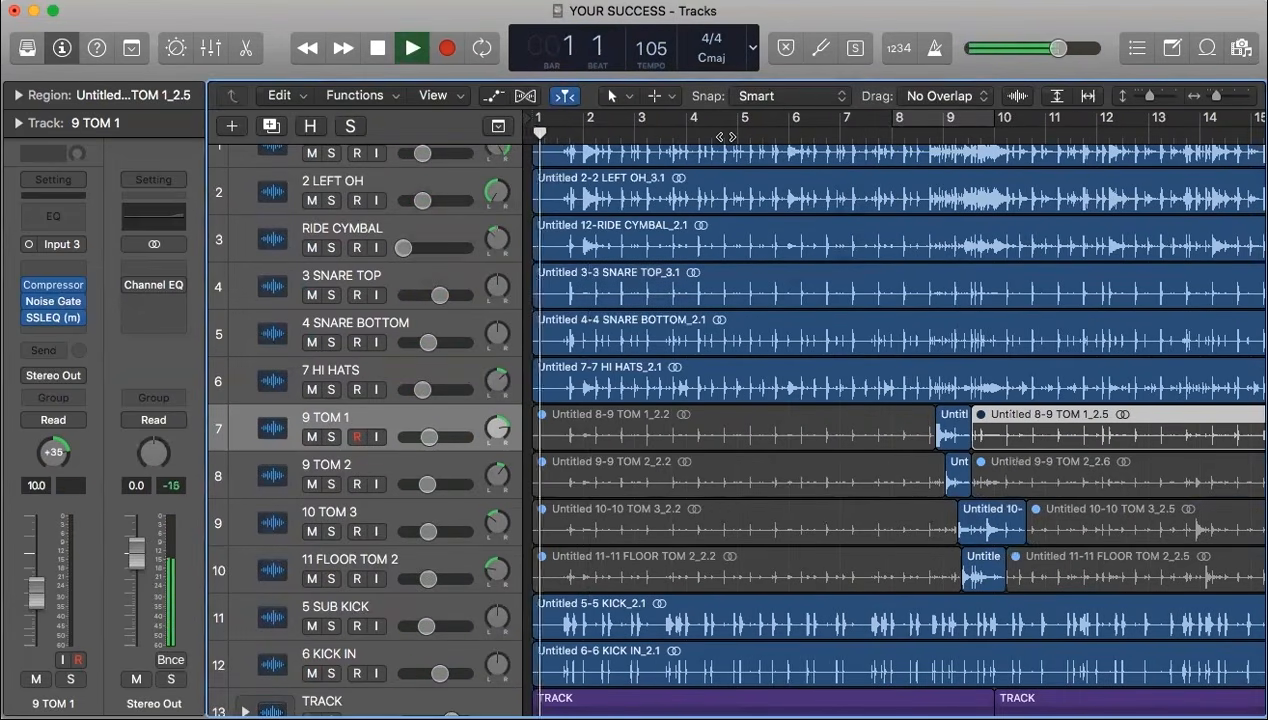
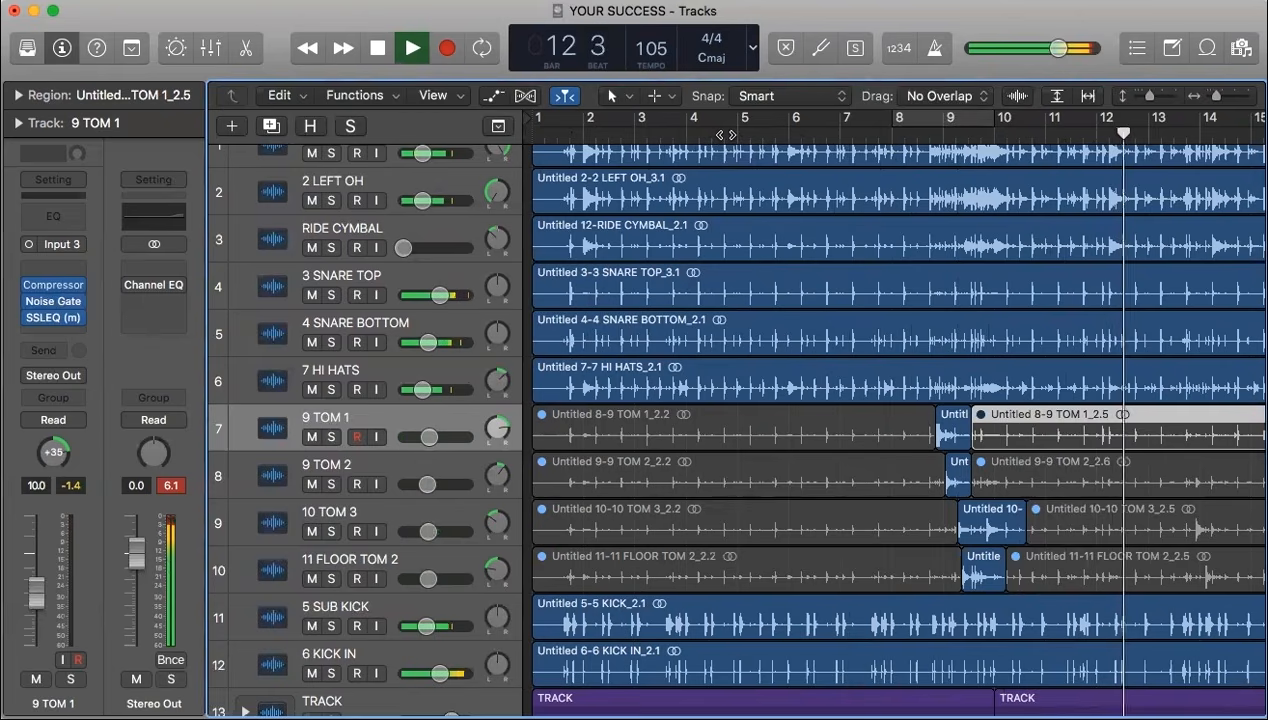
key(space)
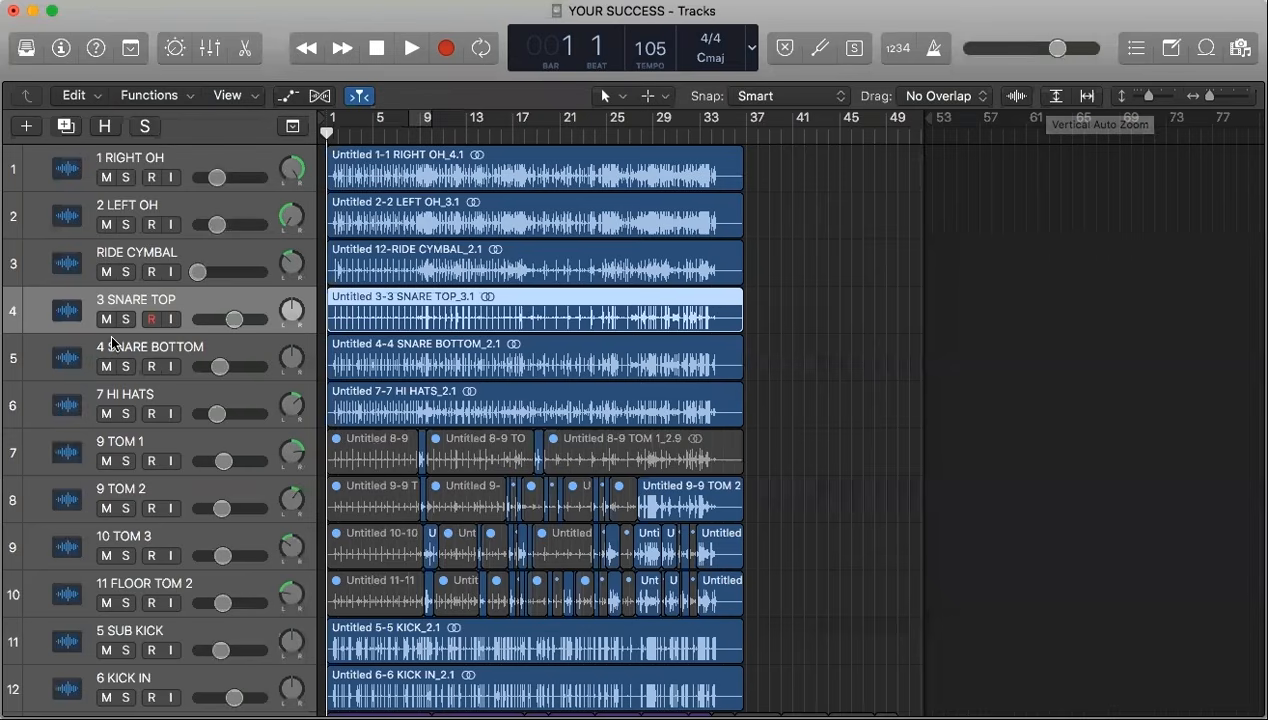
Select the 1 RIGHT OH track, show the inspector, and open the track's Channel EQ.
click(183, 210)
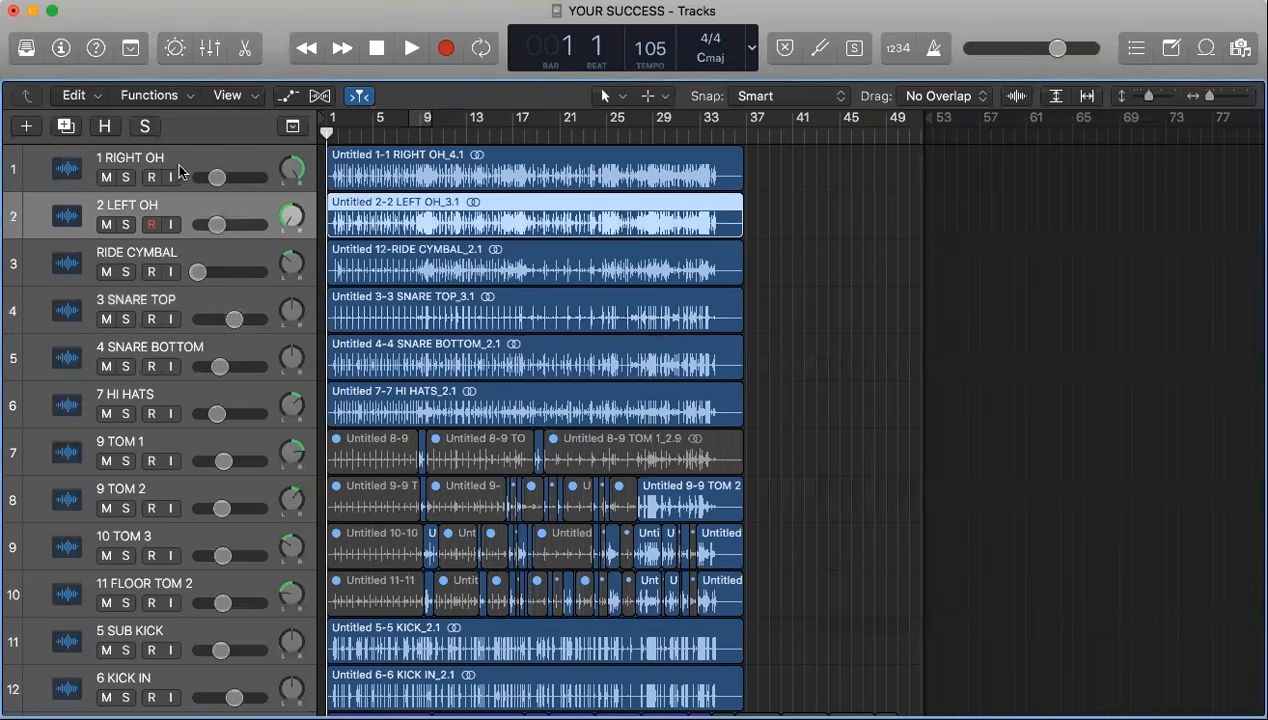
click(176, 160)
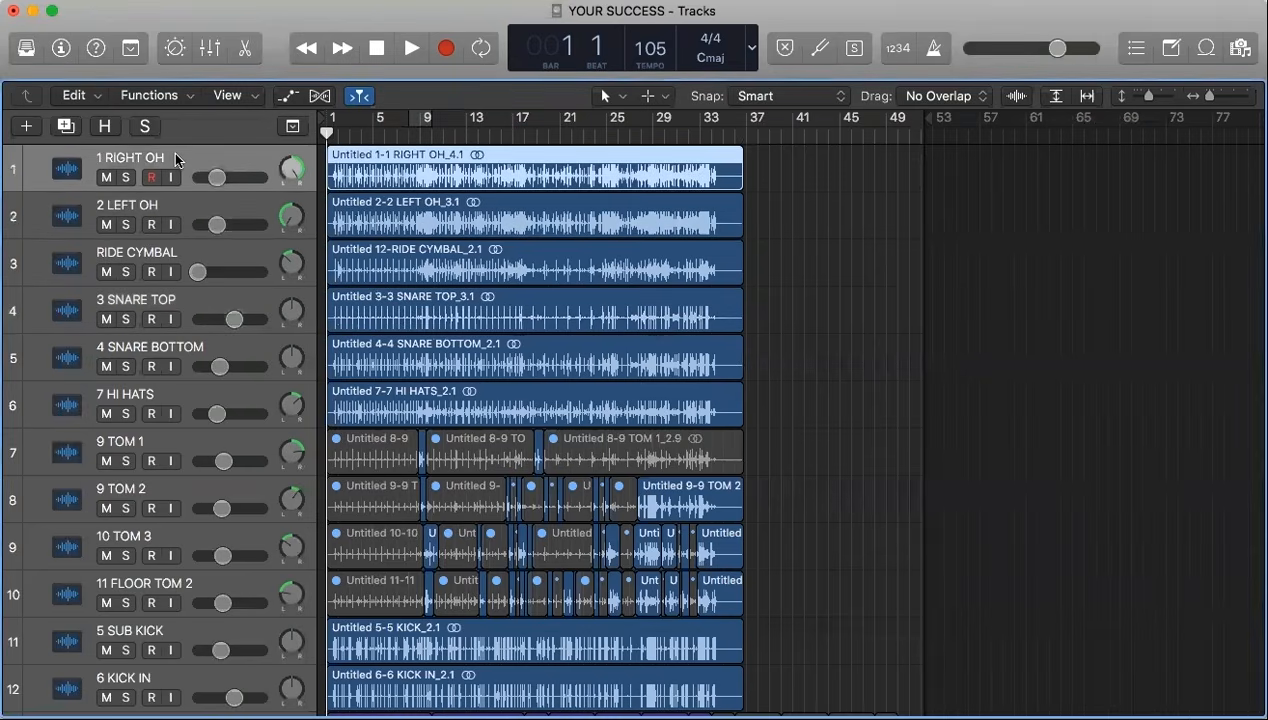
click(61, 56)
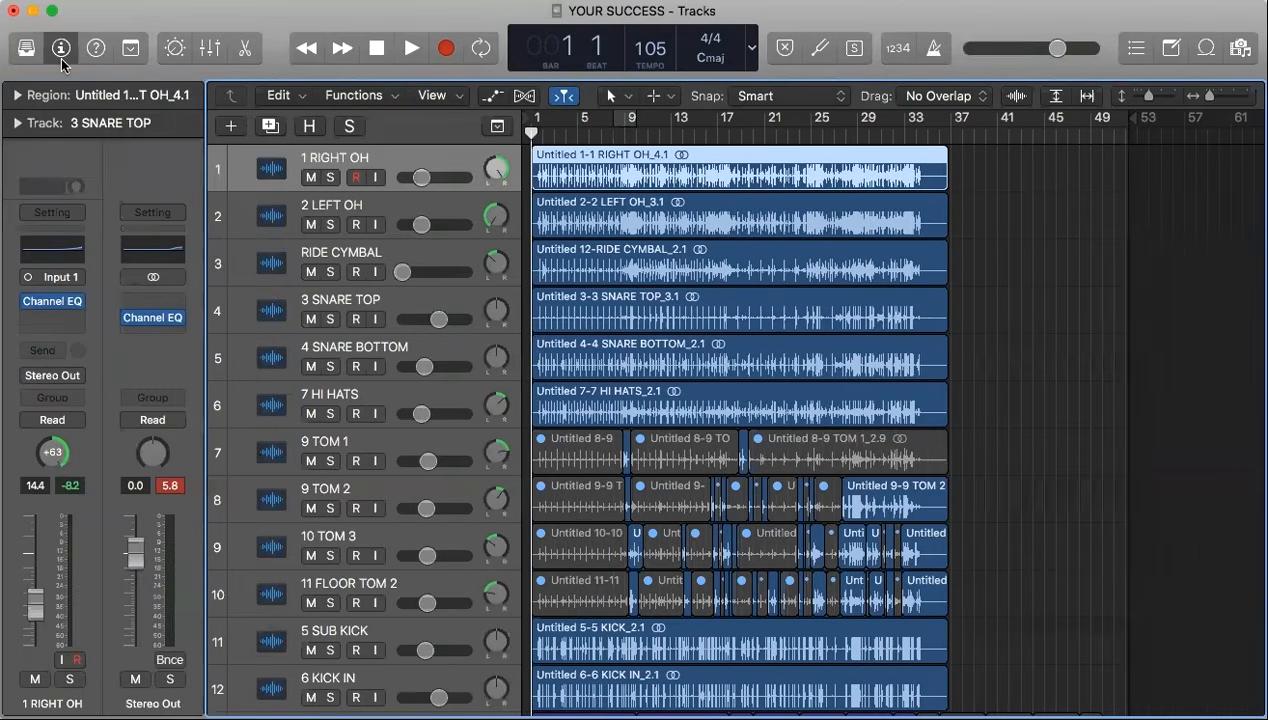
click(46, 302)
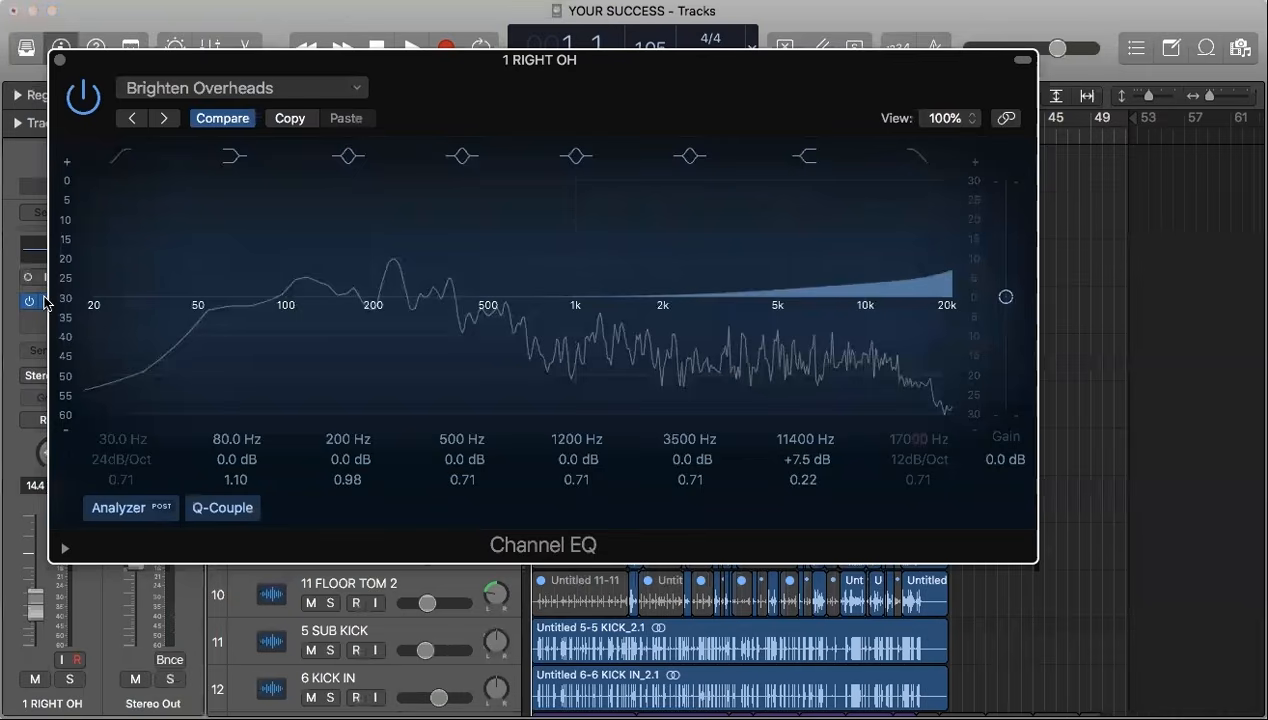
Examine the available EQ plug-ins and the Drums presets of the Channel EQ without changing the setting.
click(30, 313)
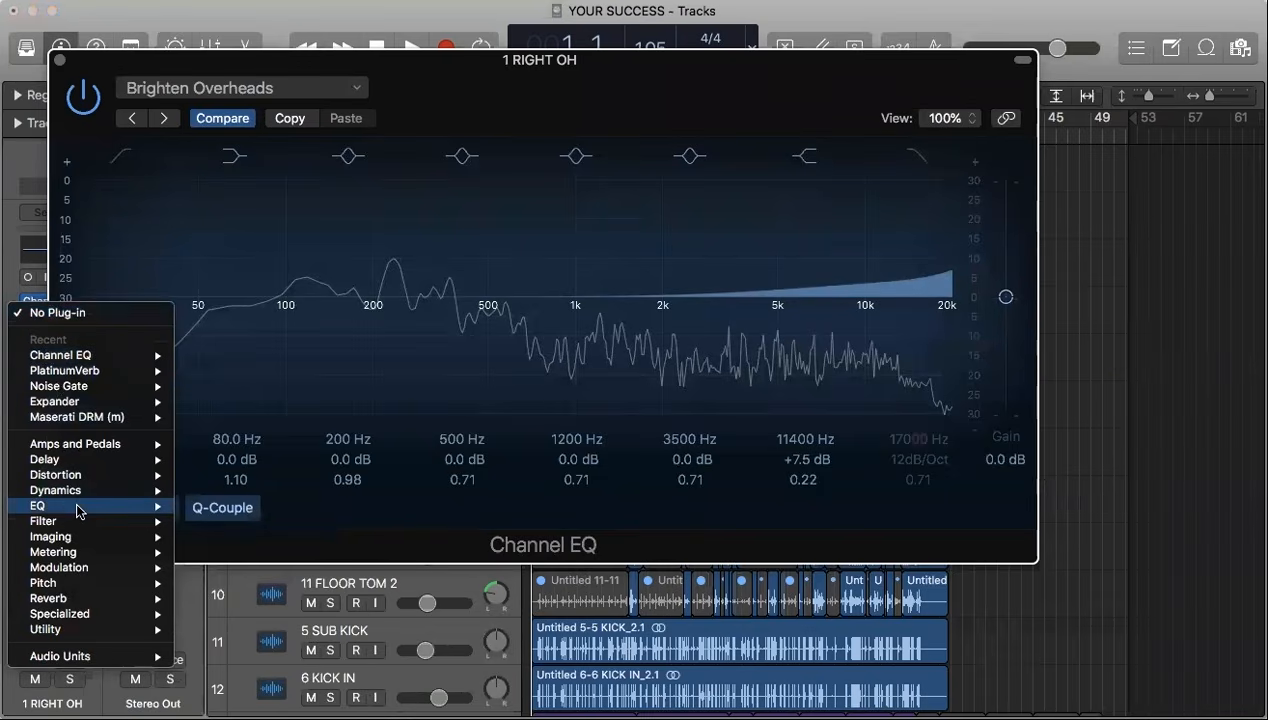
mouse_move(80, 505)
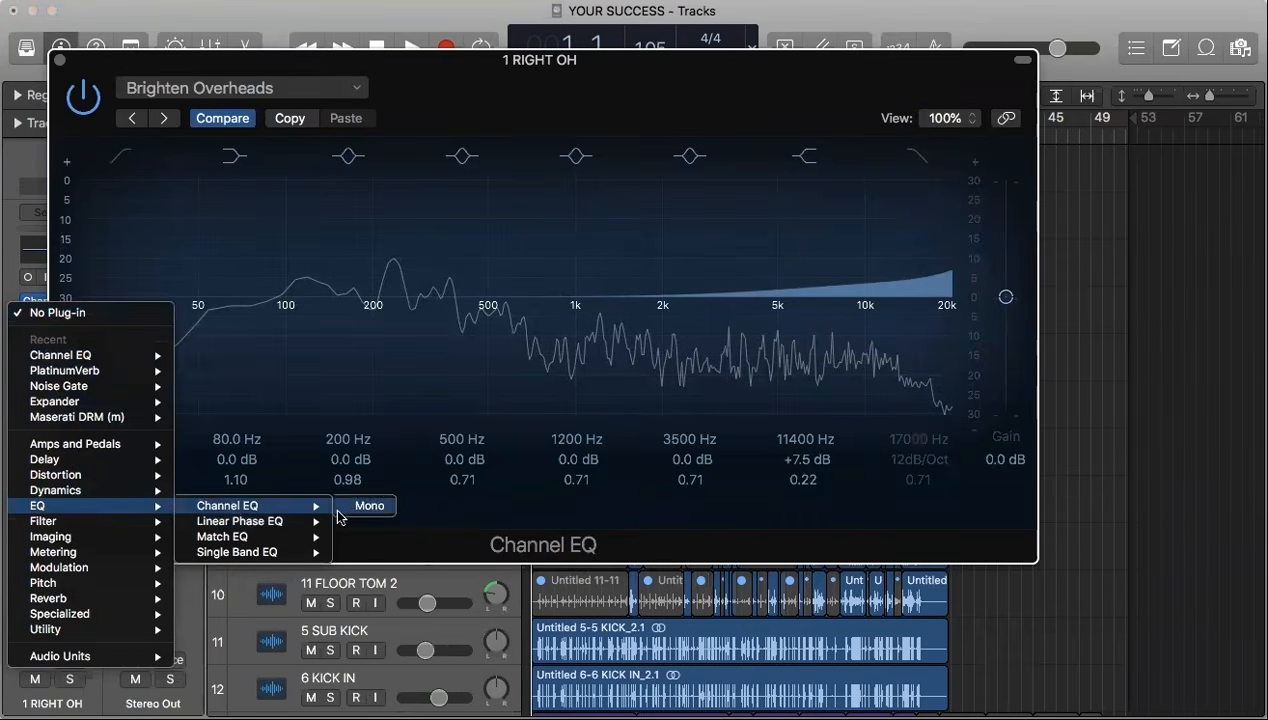
click(413, 107)
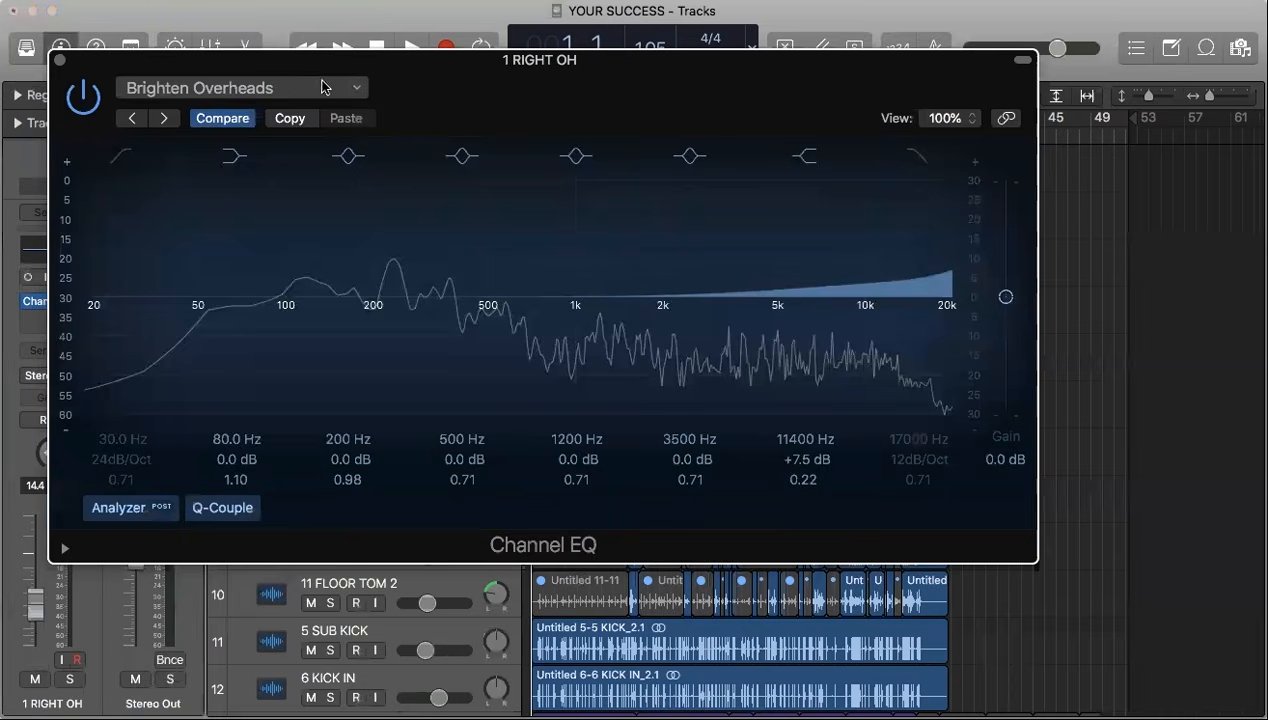
click(310, 87)
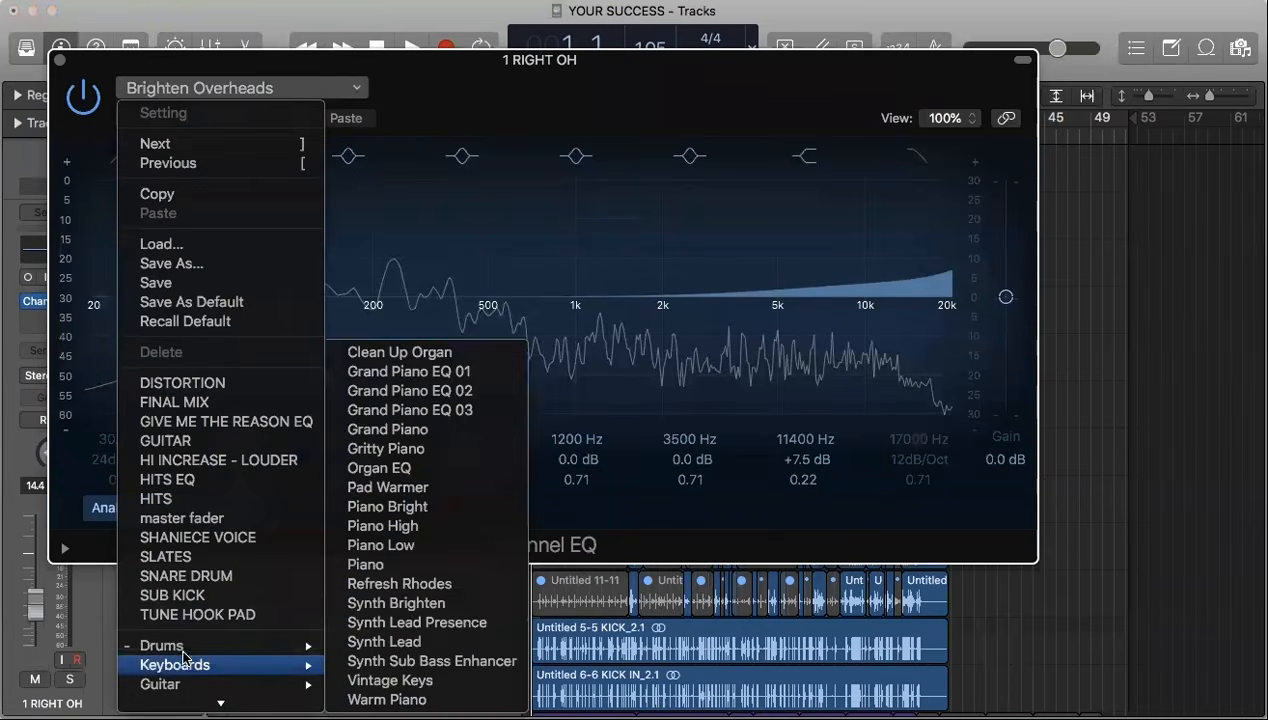
mouse_move(184, 650)
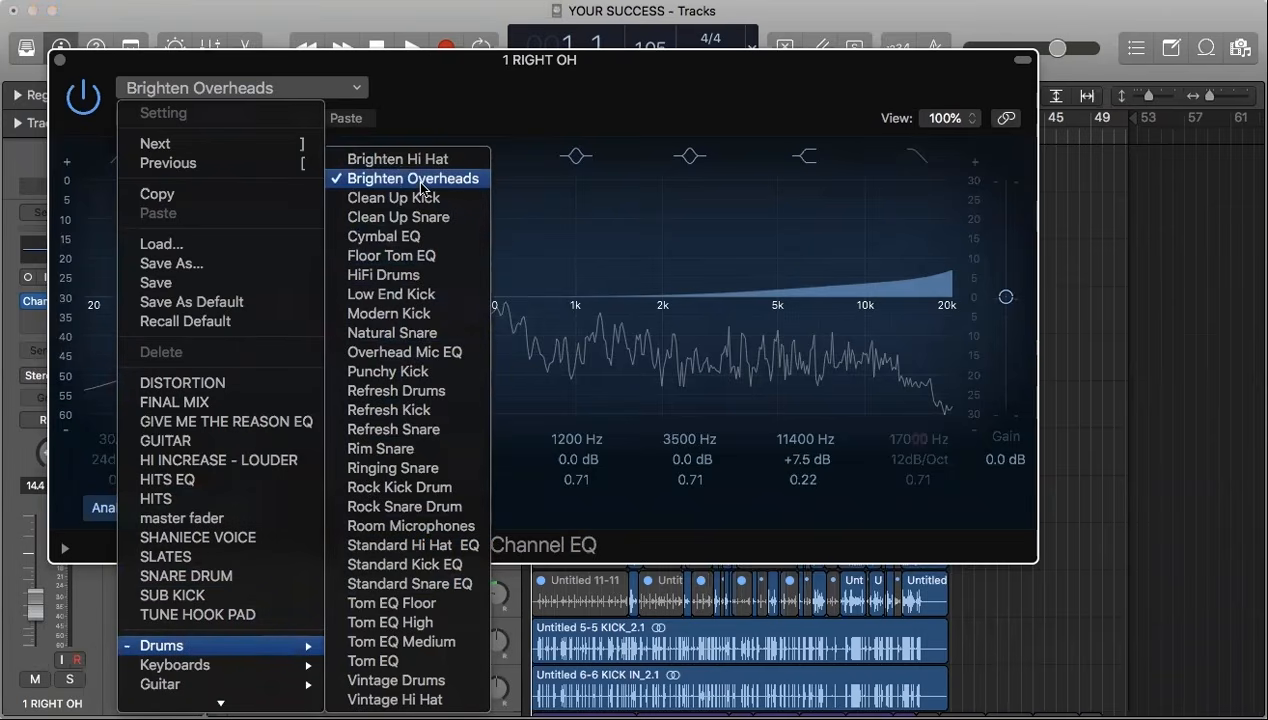
click(405, 95)
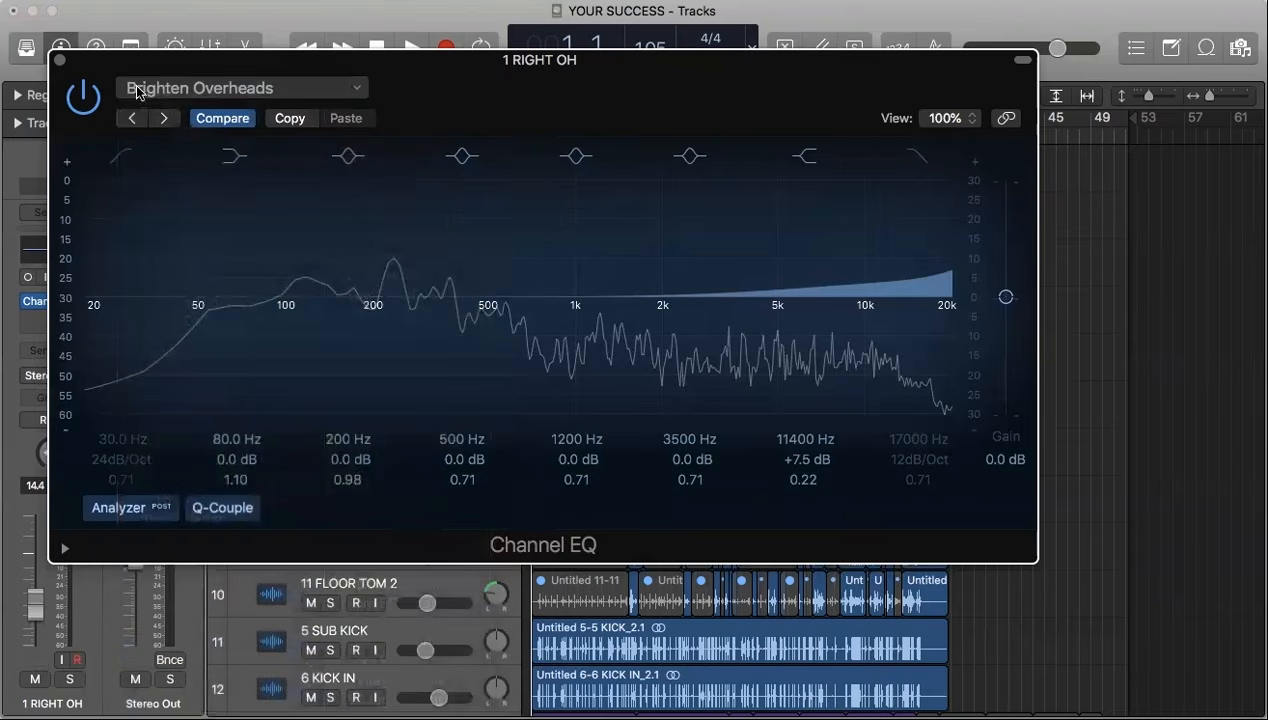
Bypass the Channel EQ on 1 RIGHT OH.
click(82, 92)
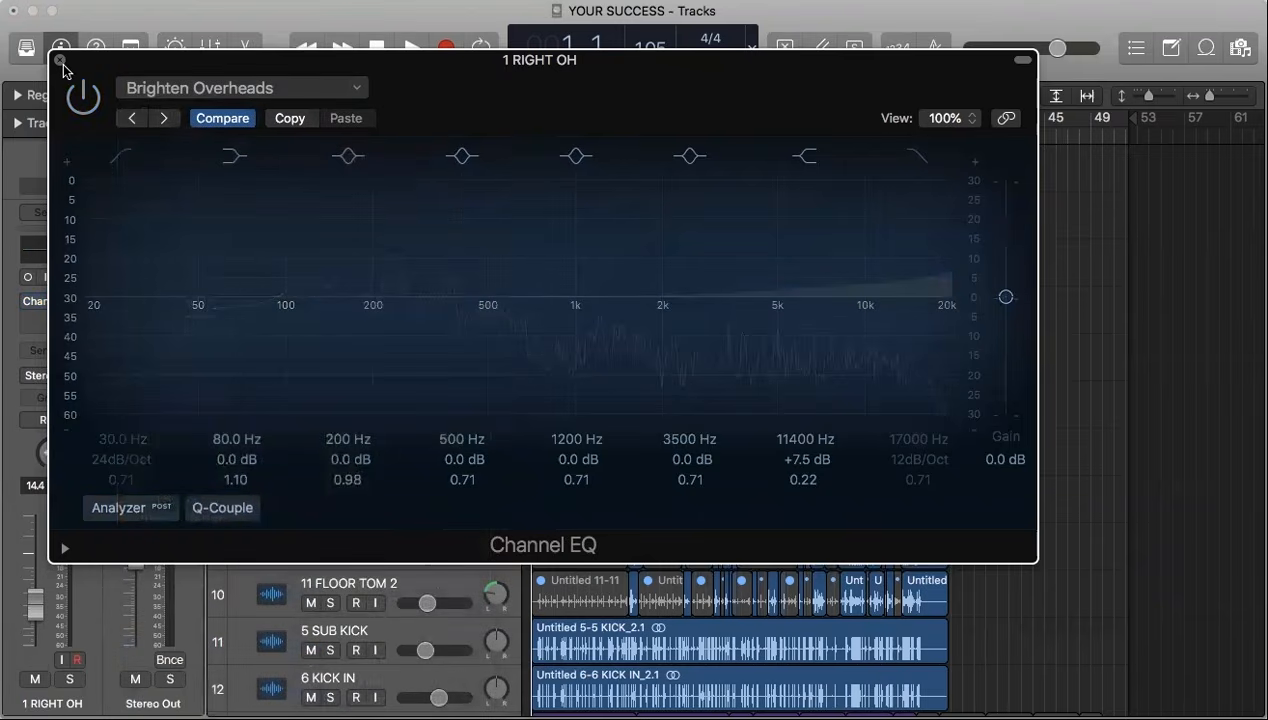
Close the EQ window, check both overhead tracks, and play the full mix from the start with their Channel EQs bypassed.
click(60, 62)
click(371, 207)
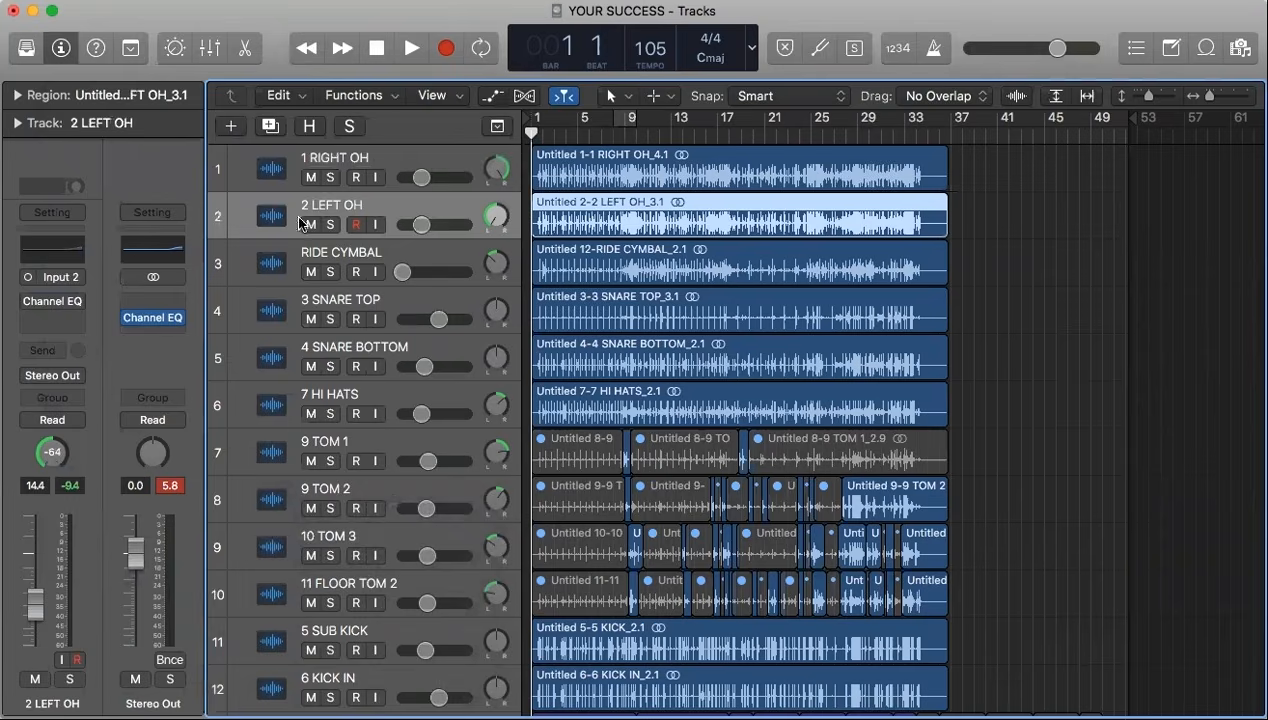
click(376, 158)
key(space)
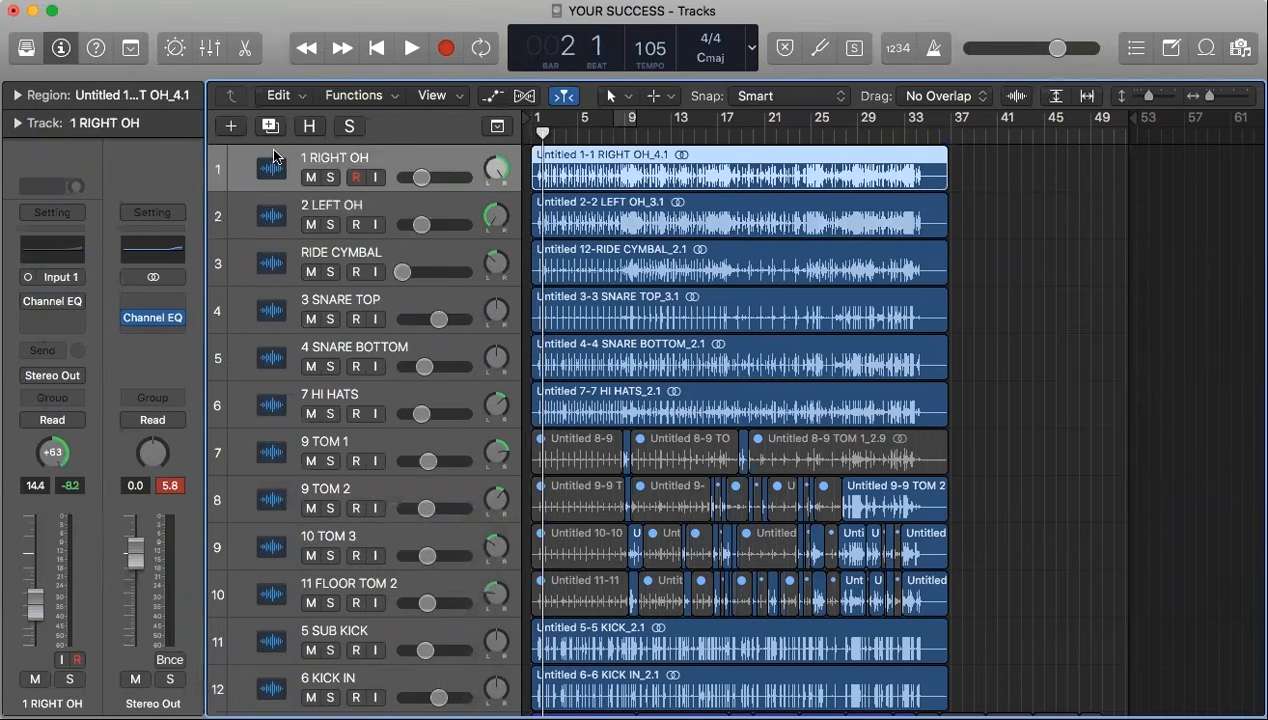
key(space)
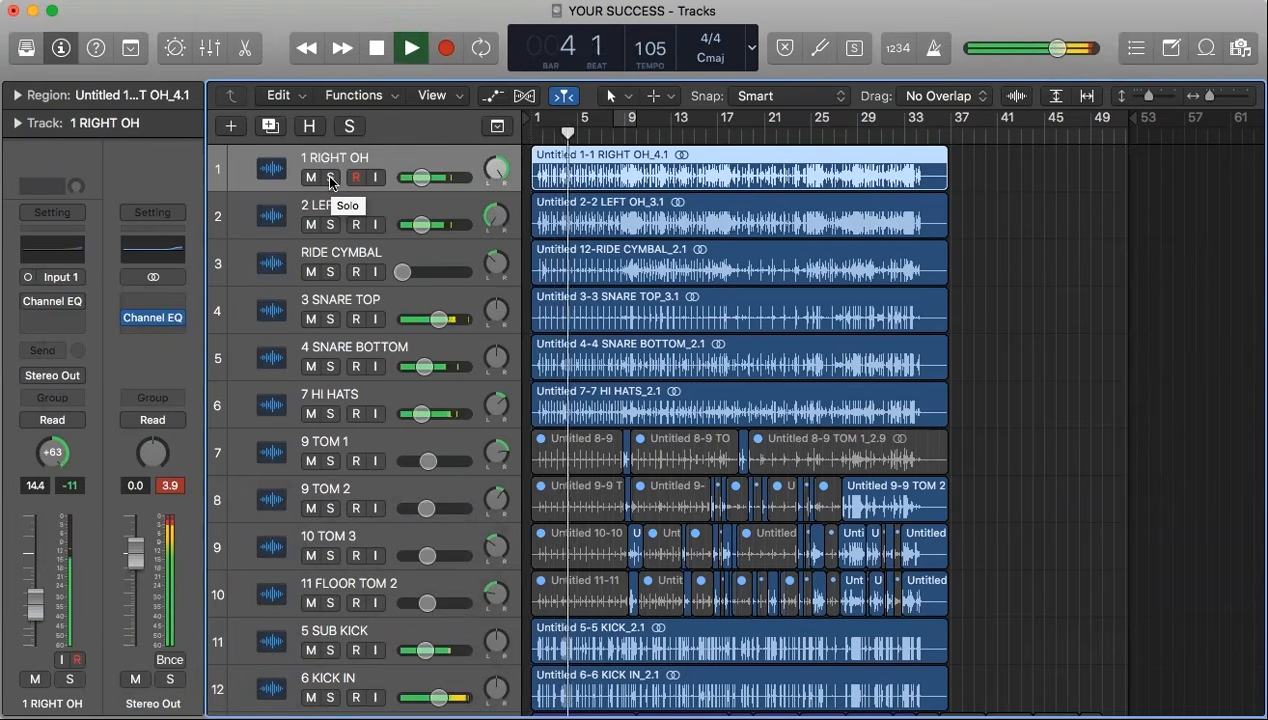
Open the Channel EQs of 1 RIGHT OH and 2 LEFT OH and arrange their windows so both bypass controls are accessible.
click(52, 301)
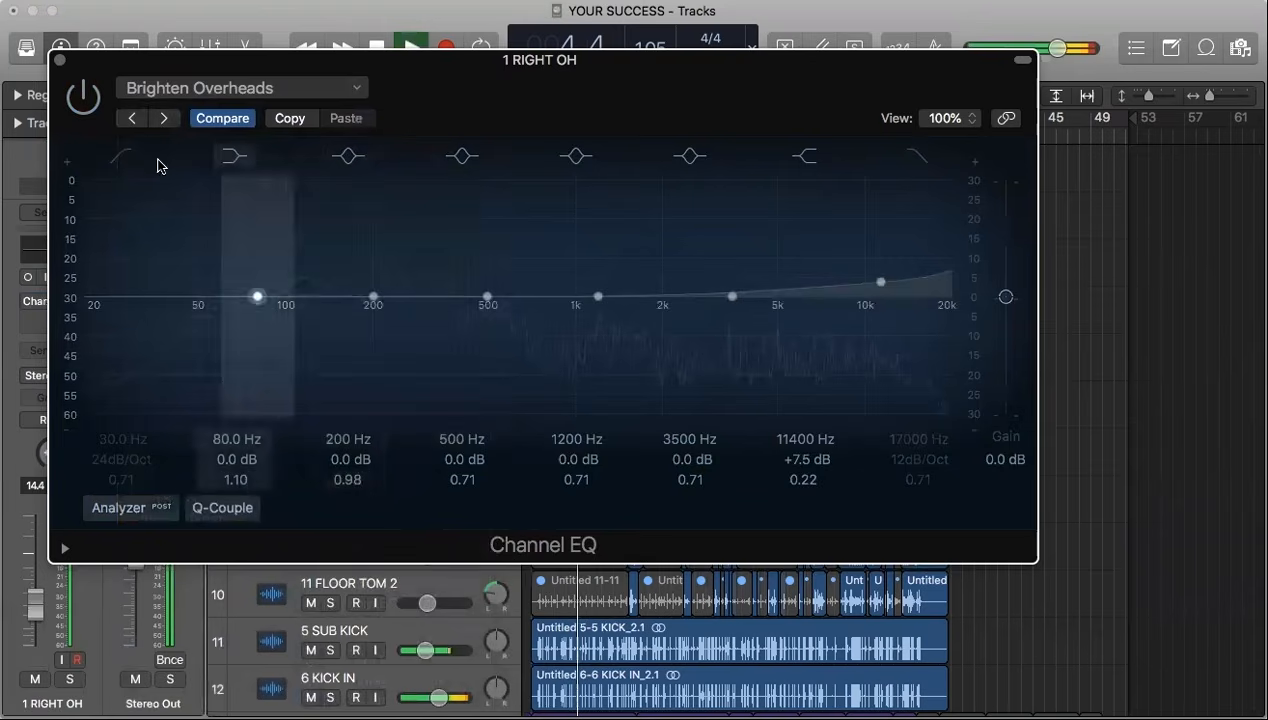
drag(117, 60, 616, 143)
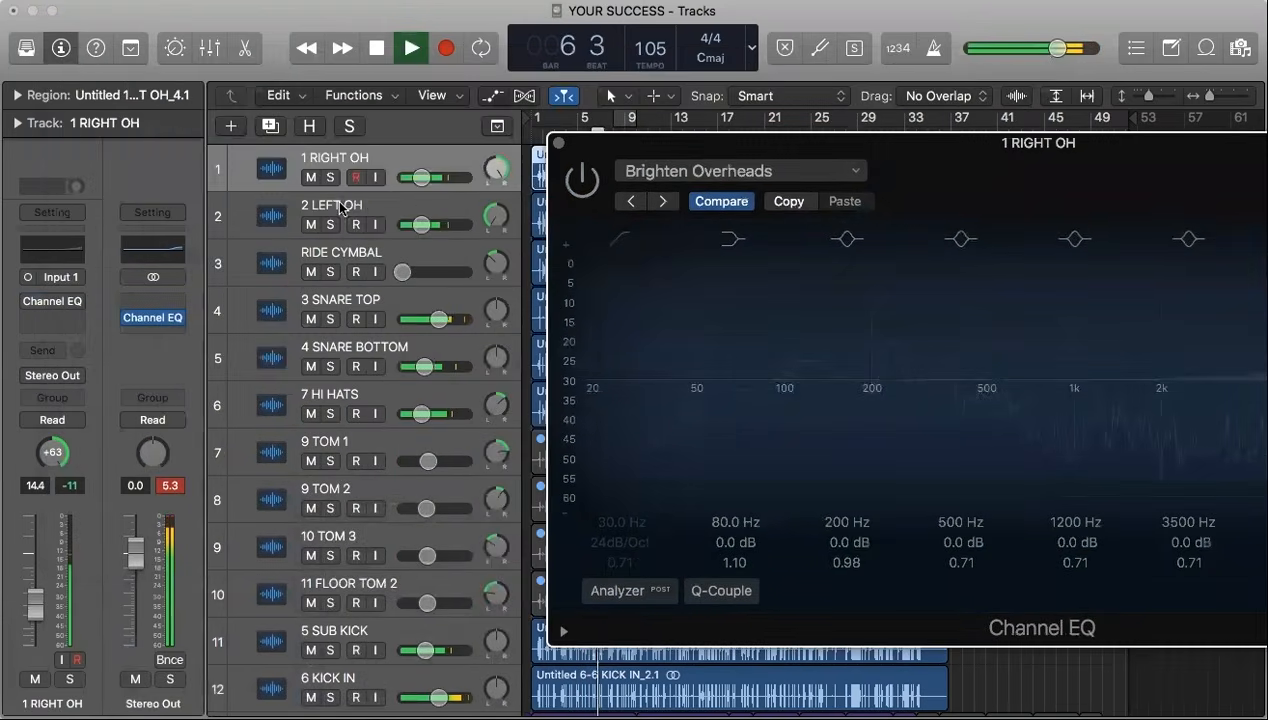
click(340, 207)
click(57, 303)
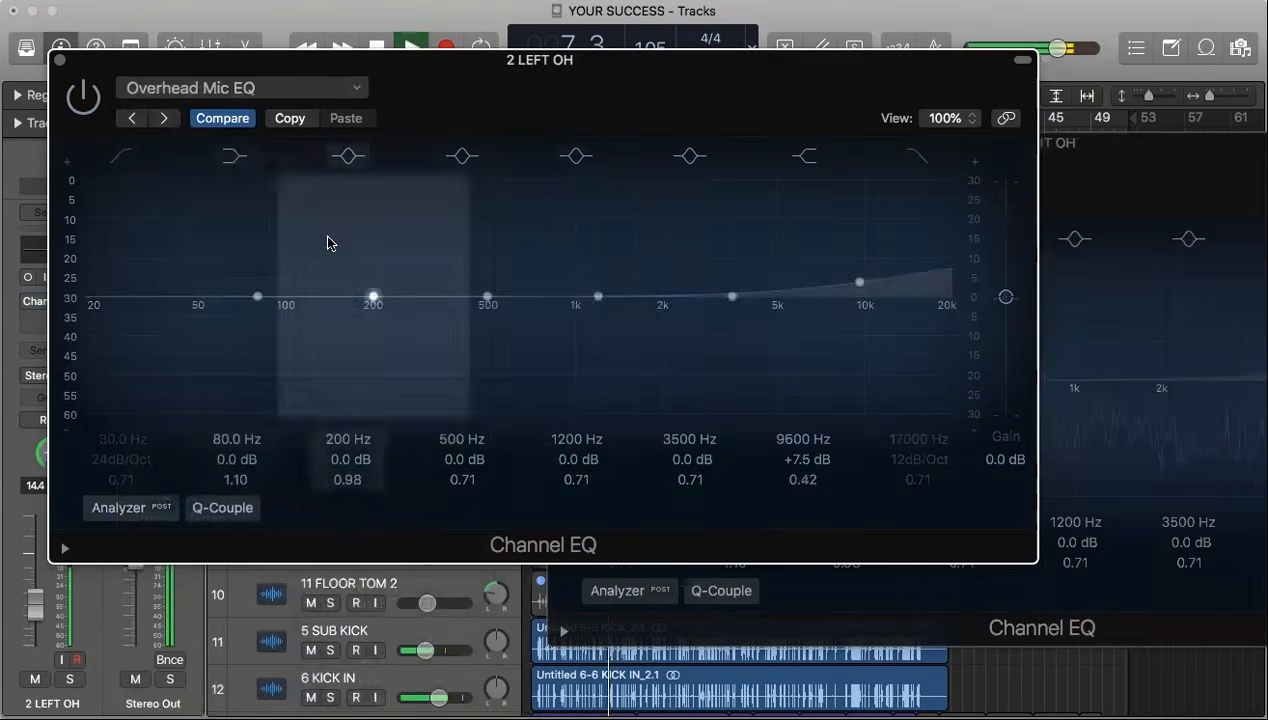
drag(538, 64, 1019, 281)
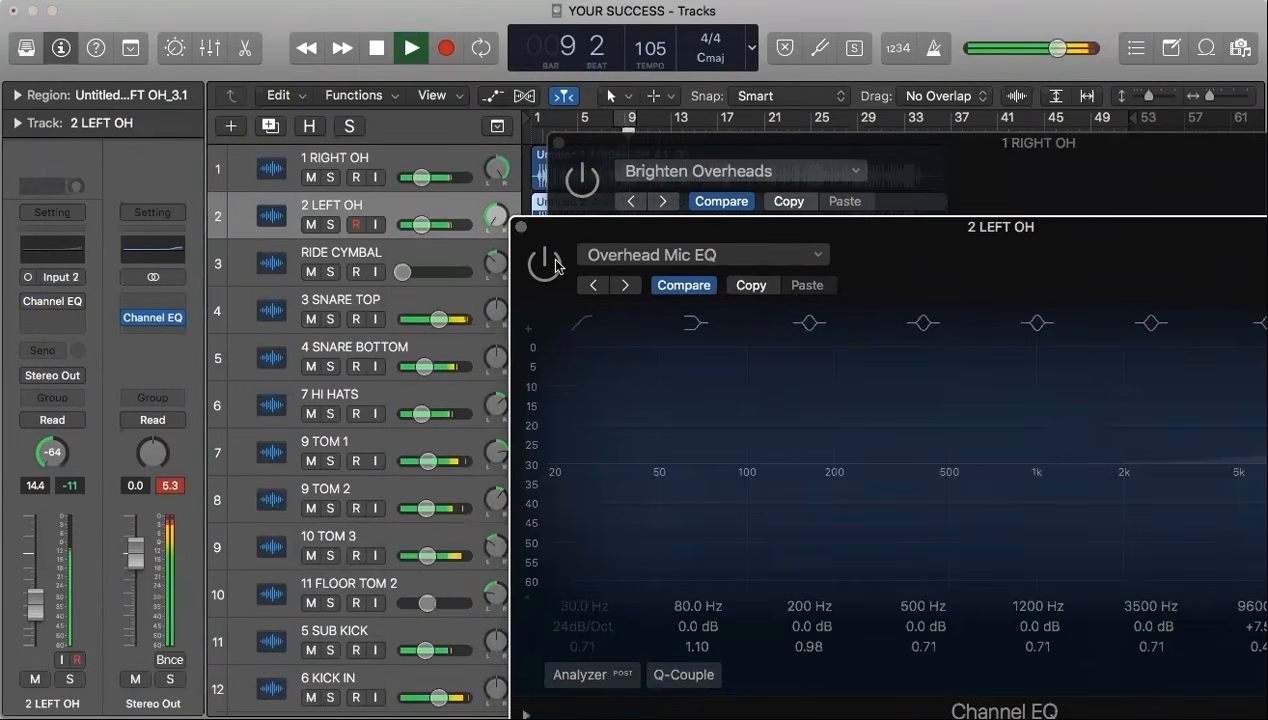
Re-enable the Channel EQs on both overhead tracks during playback and close their windows.
click(578, 188)
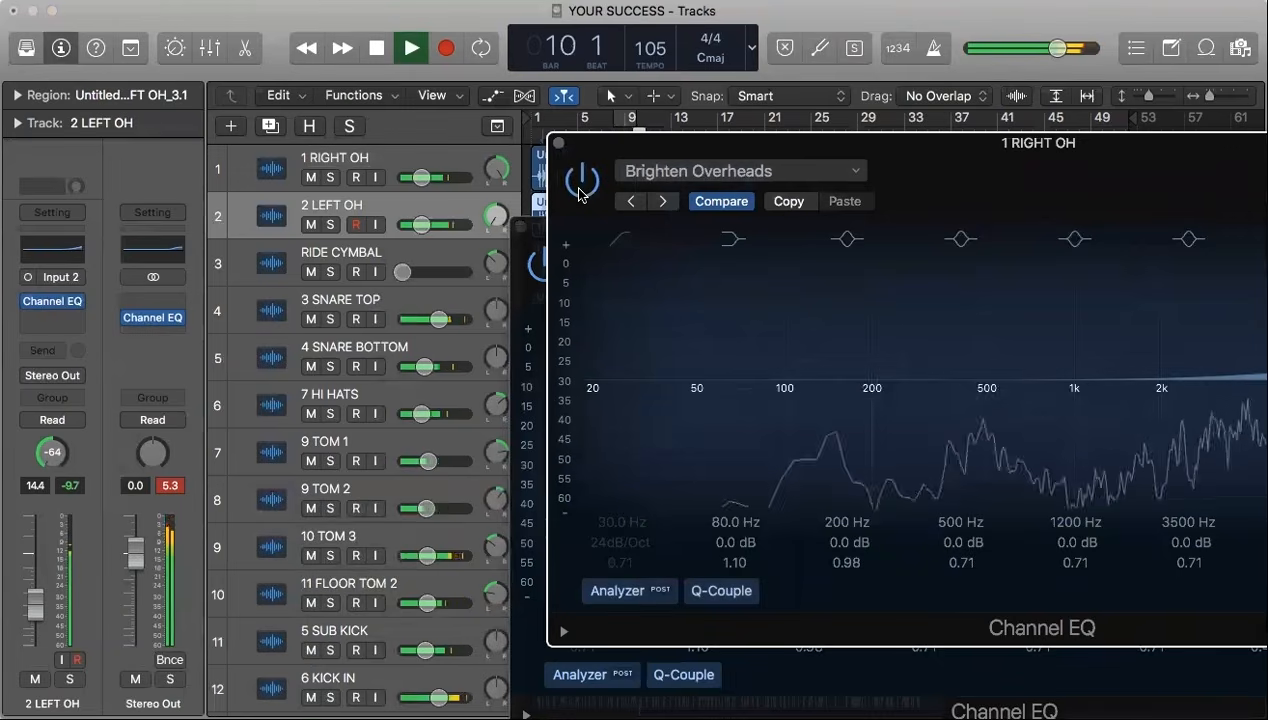
click(558, 143)
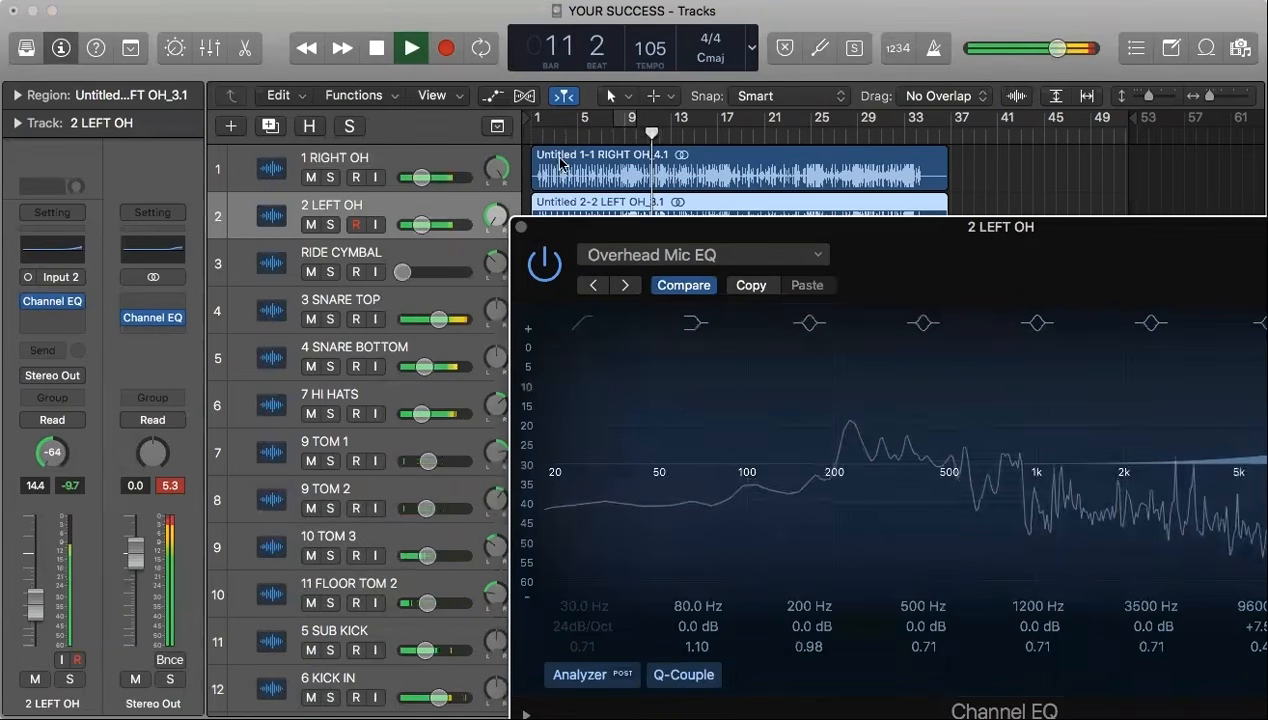
click(520, 230)
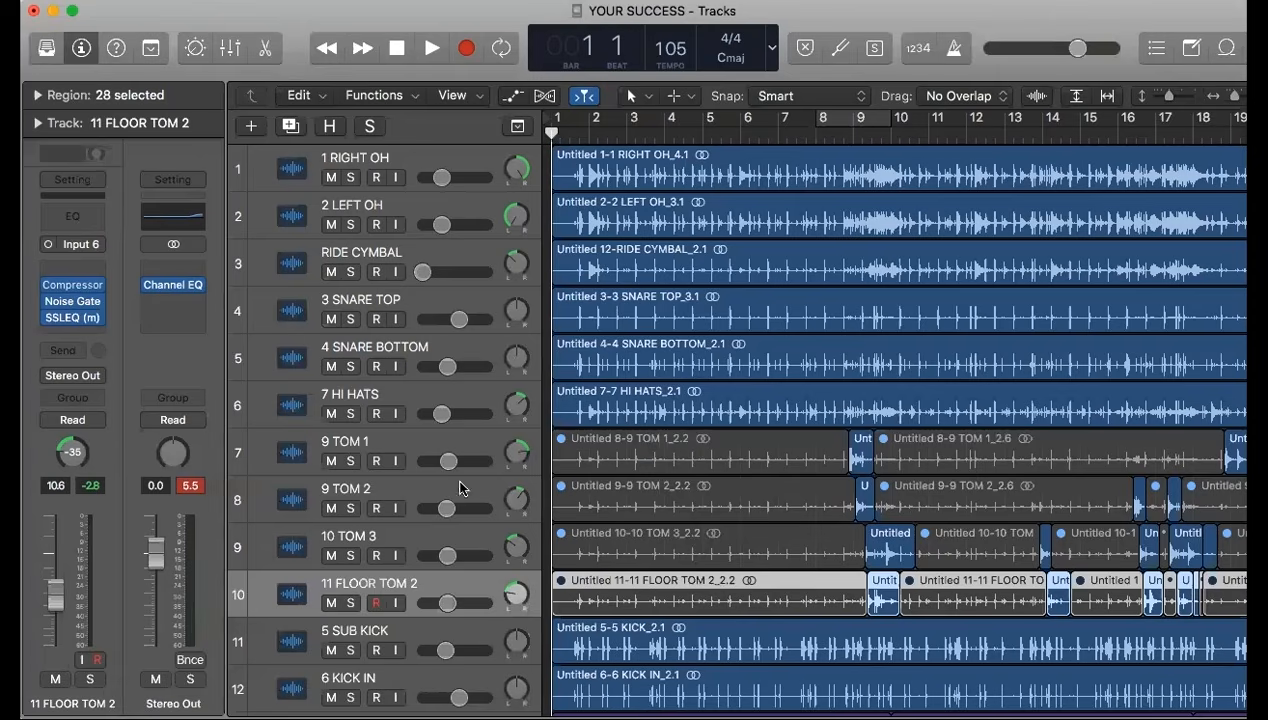
Solo the four tom tracks, play them from bar 8 and on from about bar 13, and clear the solos.
drag(350, 463, 349, 558)
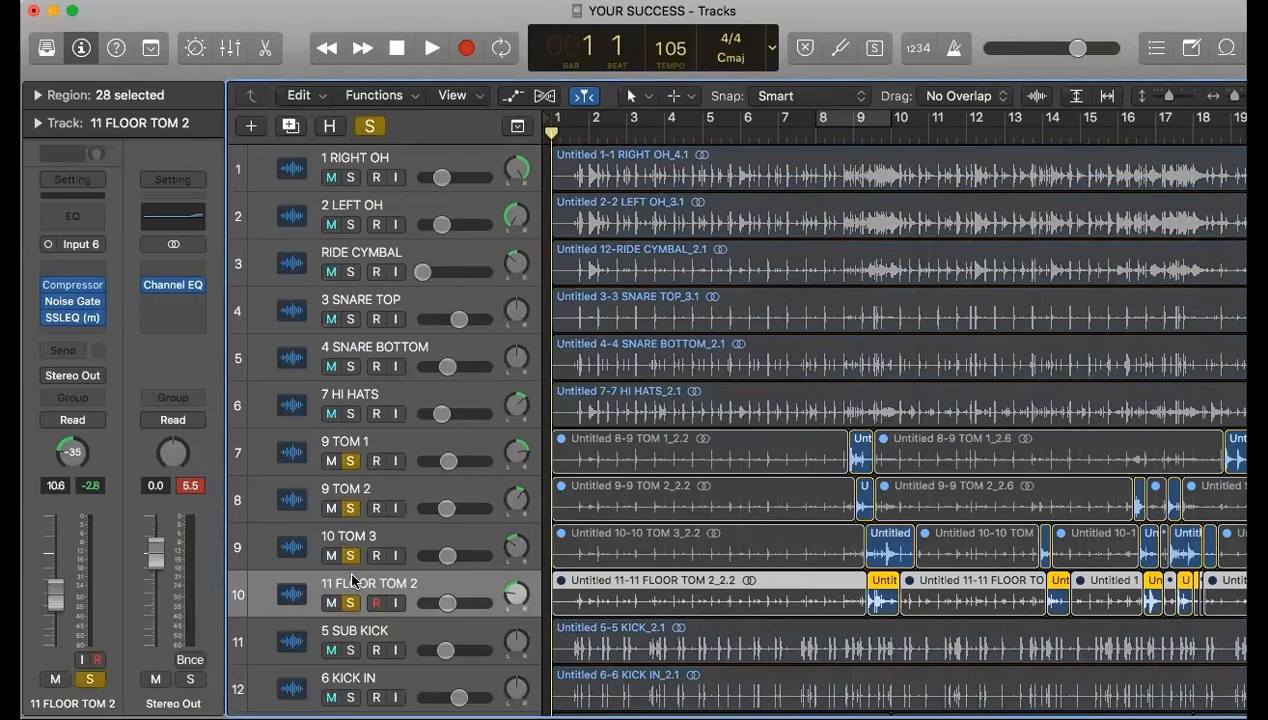
click(824, 136)
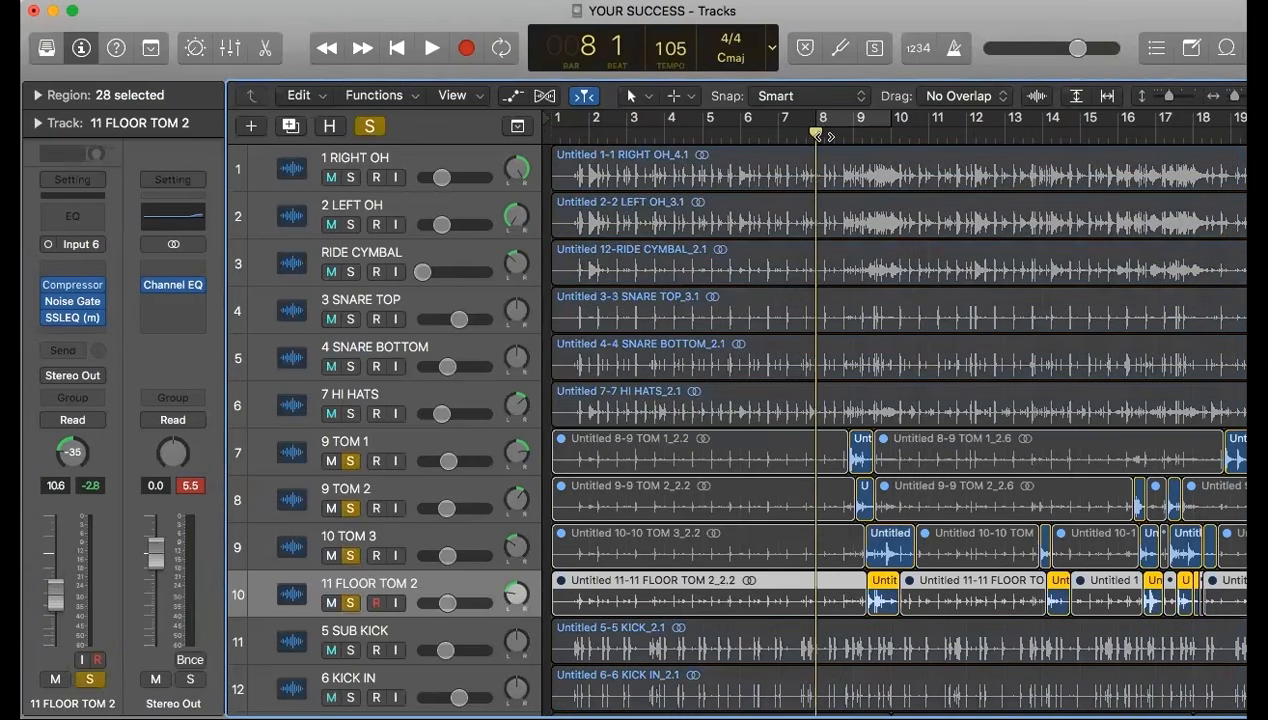
key(space)
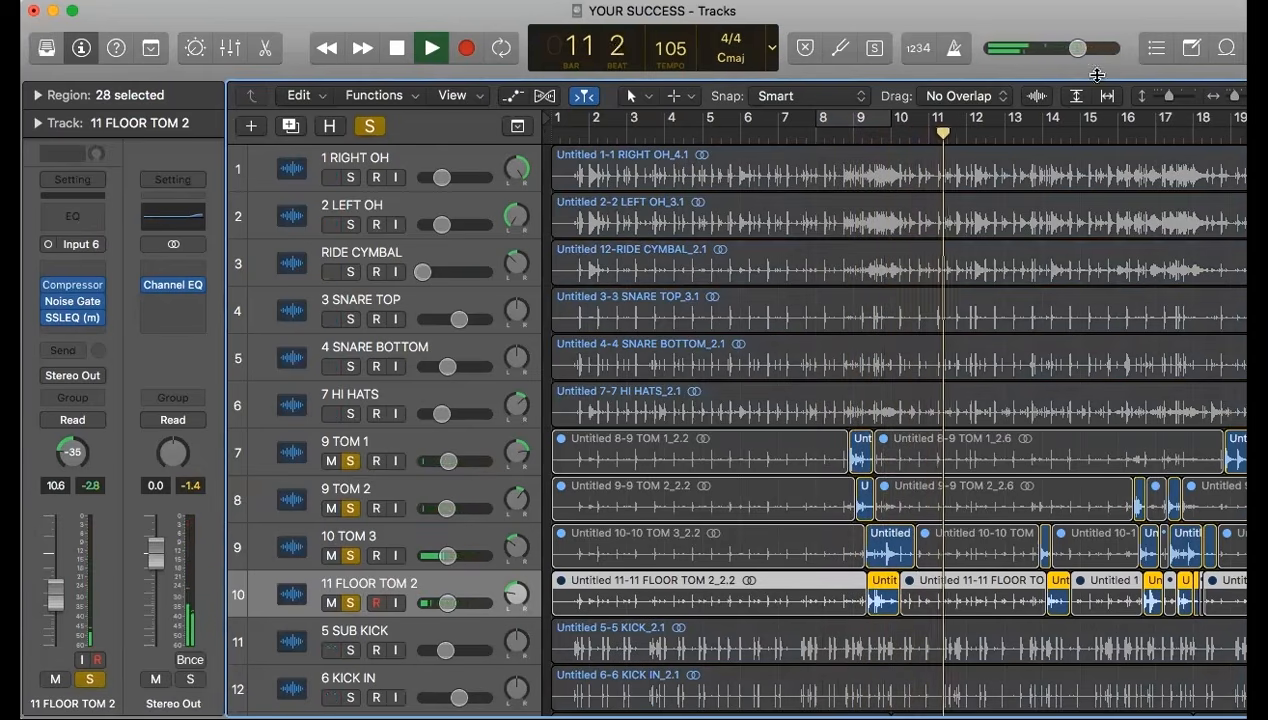
click(1026, 136)
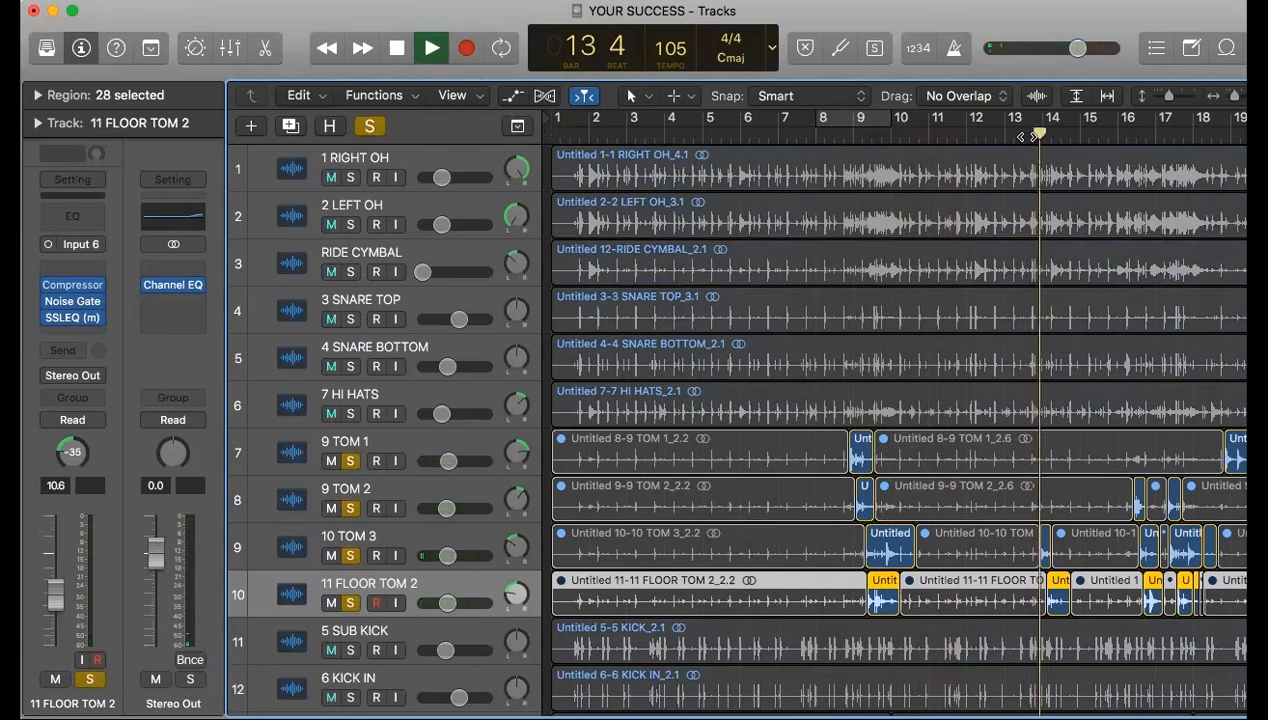
scroll(962, 270, right, 3)
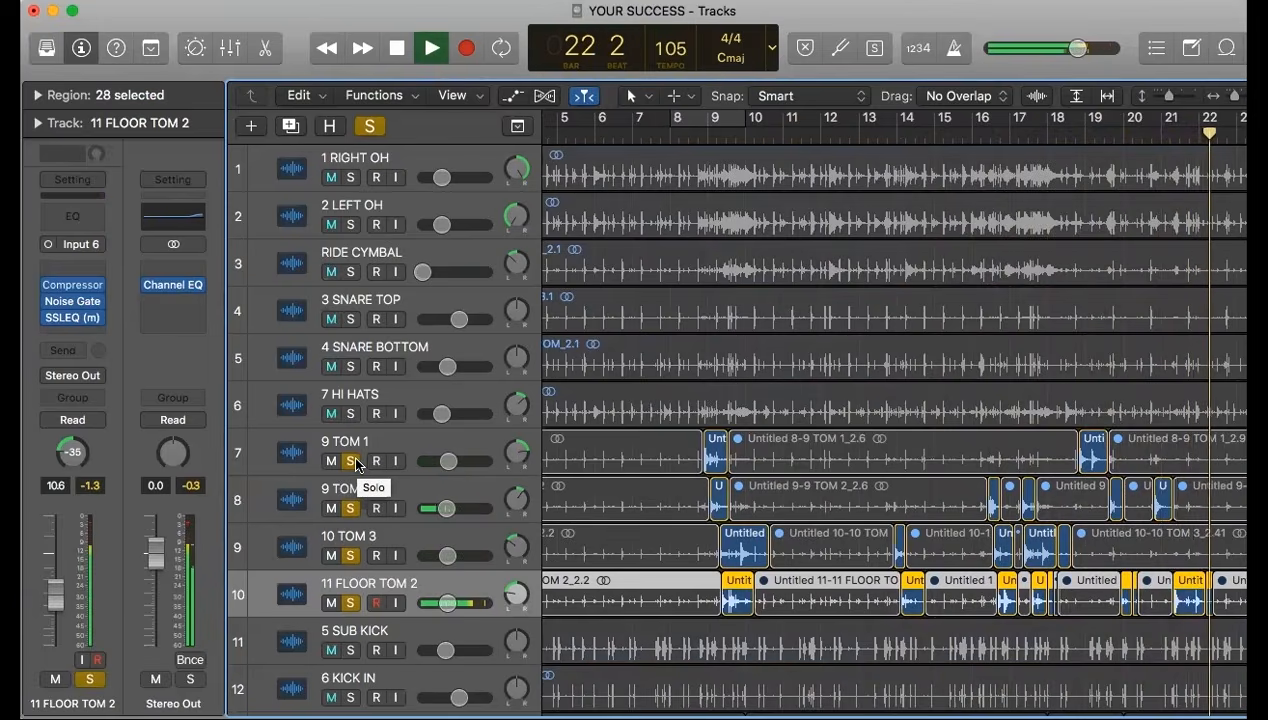
key(space)
drag(351, 459, 351, 581)
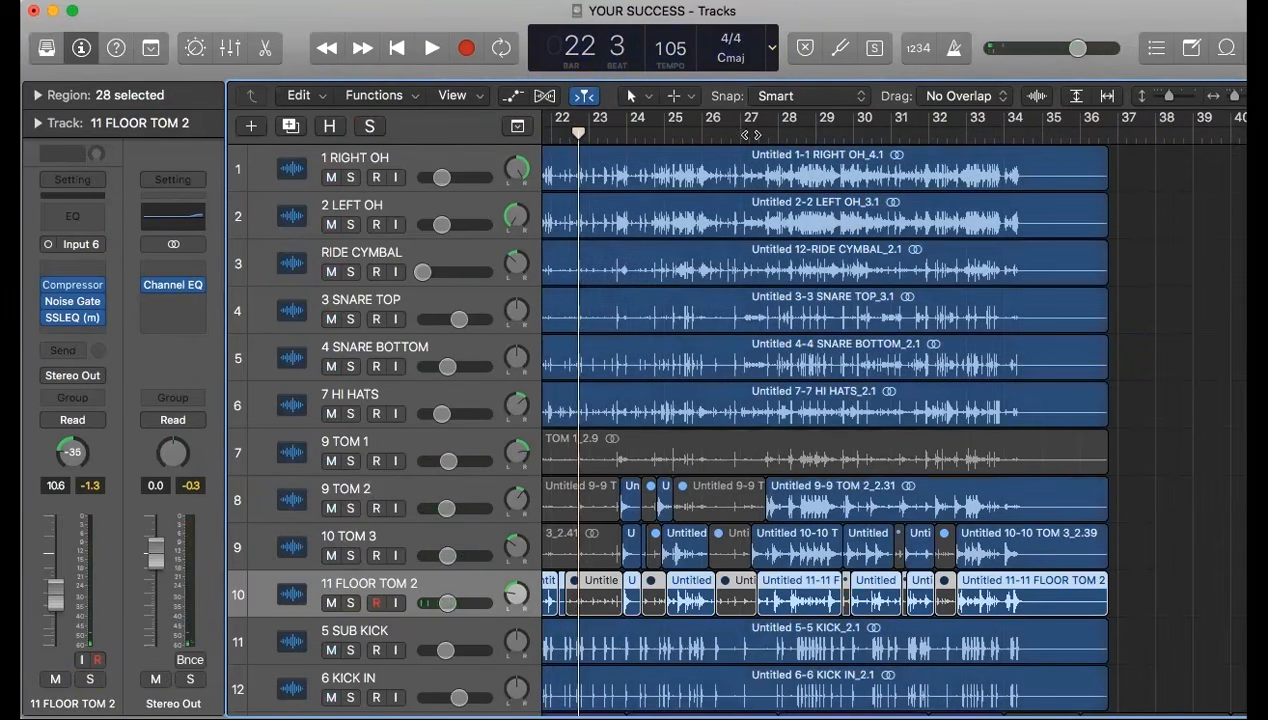
Open the Stereo Out Channel EQ and compare the mix with it bypassed and enabled while looping bars 8 and 9.
click(170, 285)
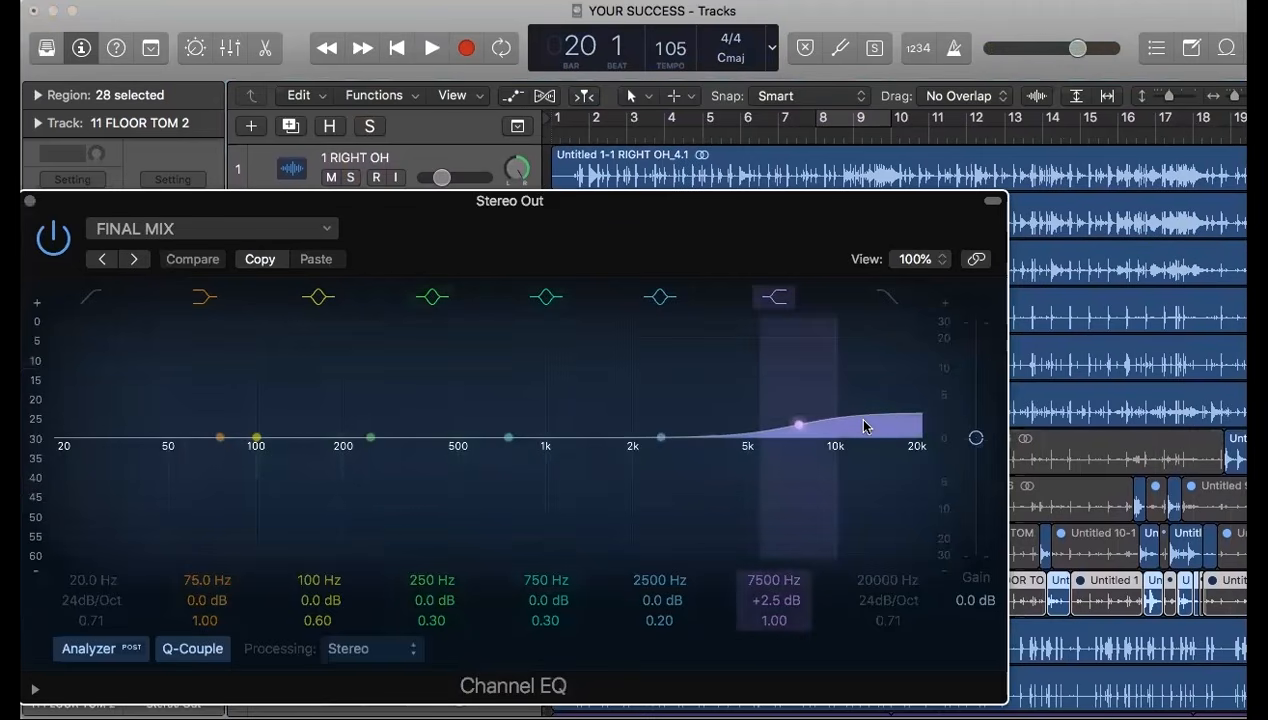
drag(645, 220, 668, 227)
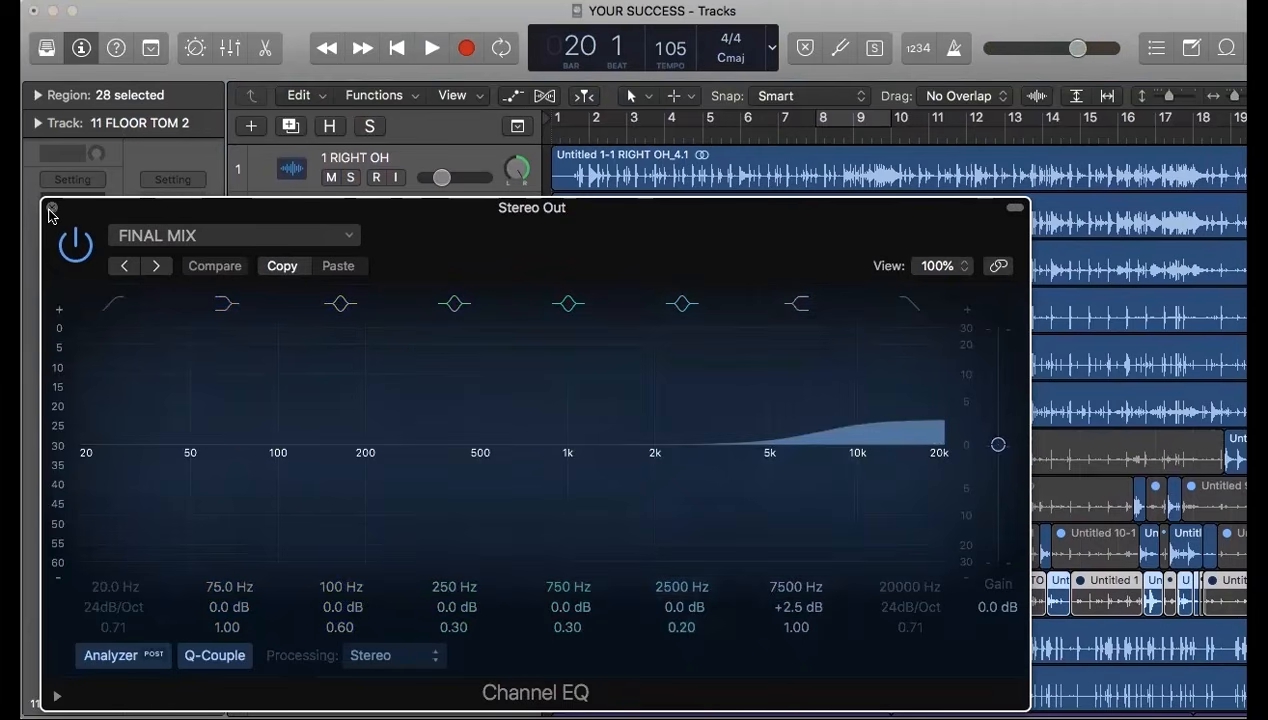
click(76, 245)
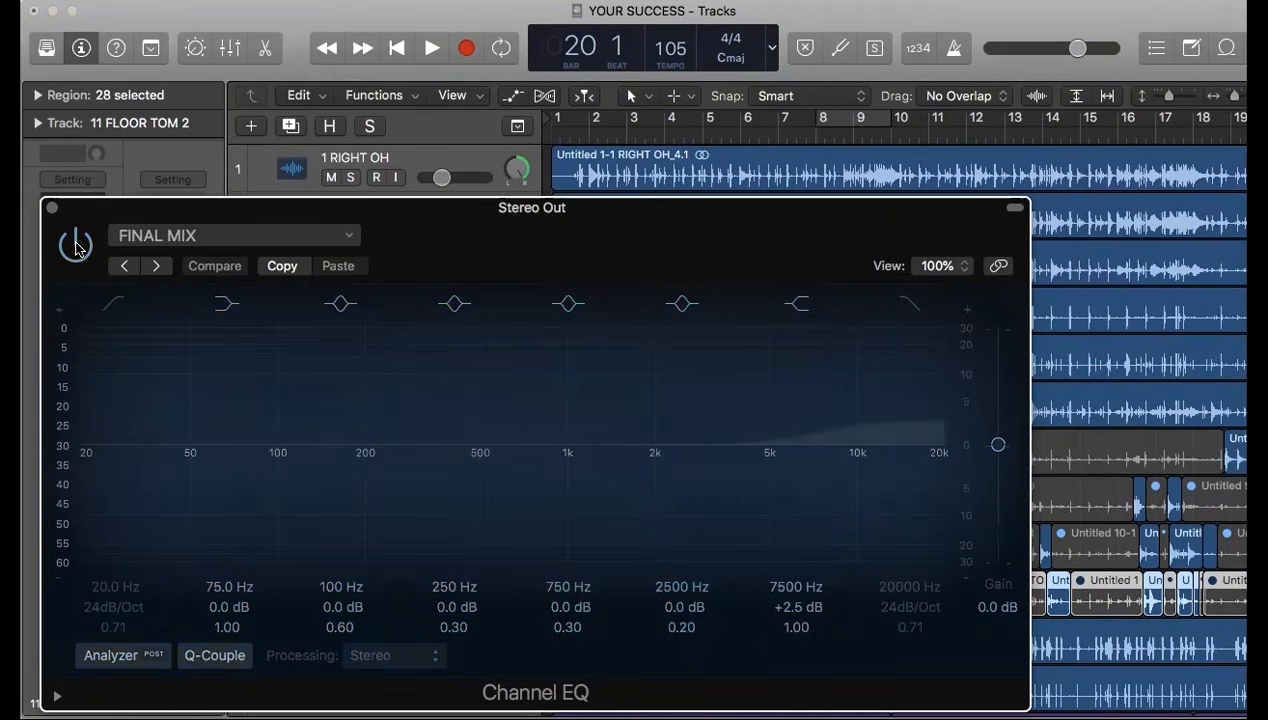
click(838, 122)
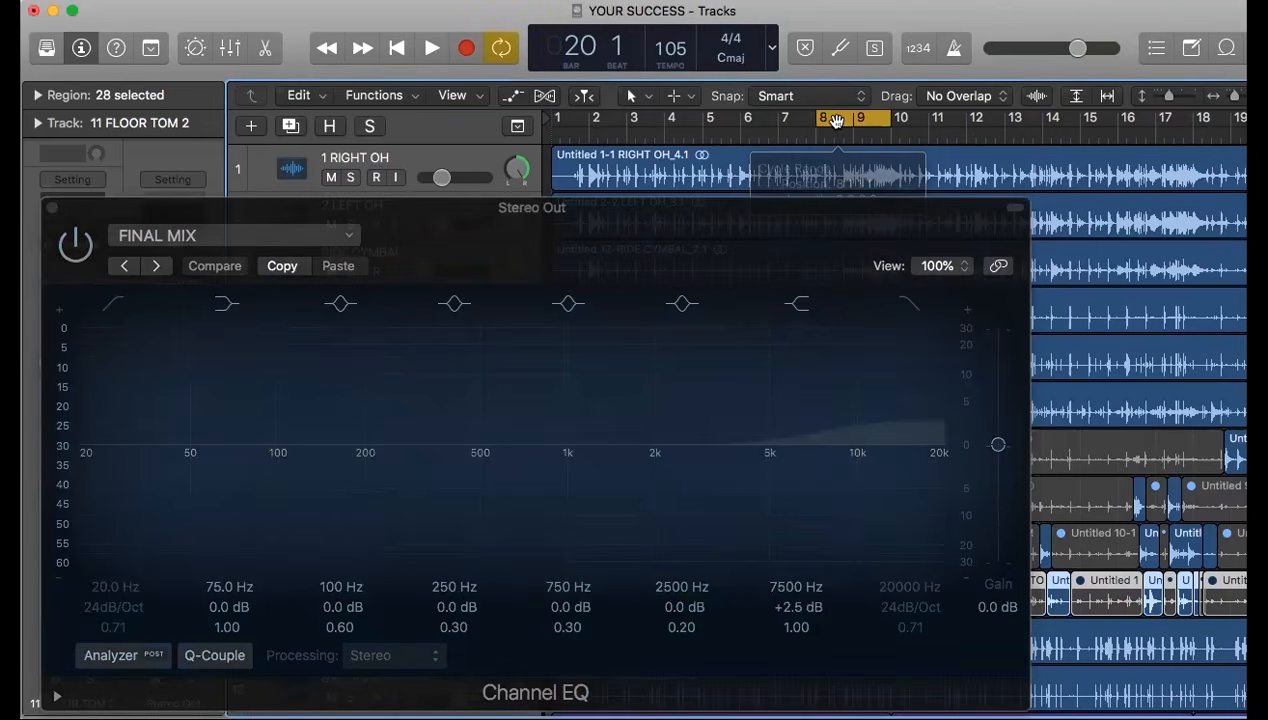
key(space)
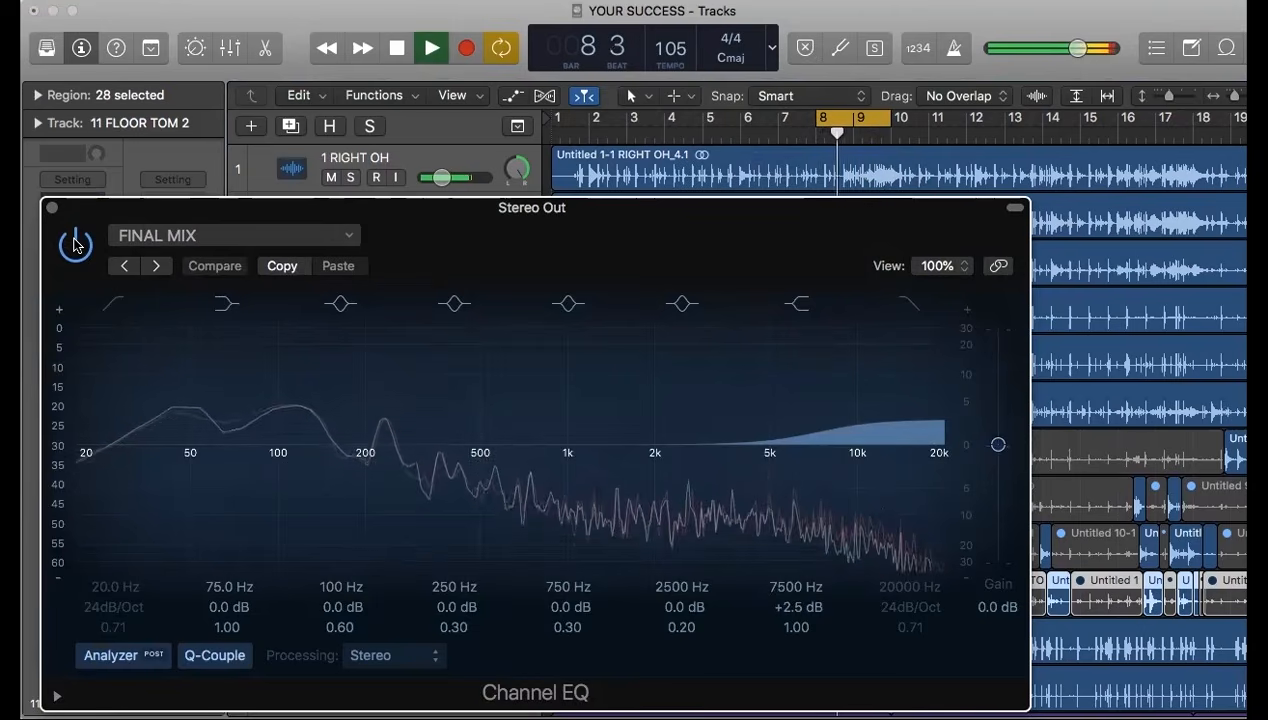
key(space)
click(74, 244)
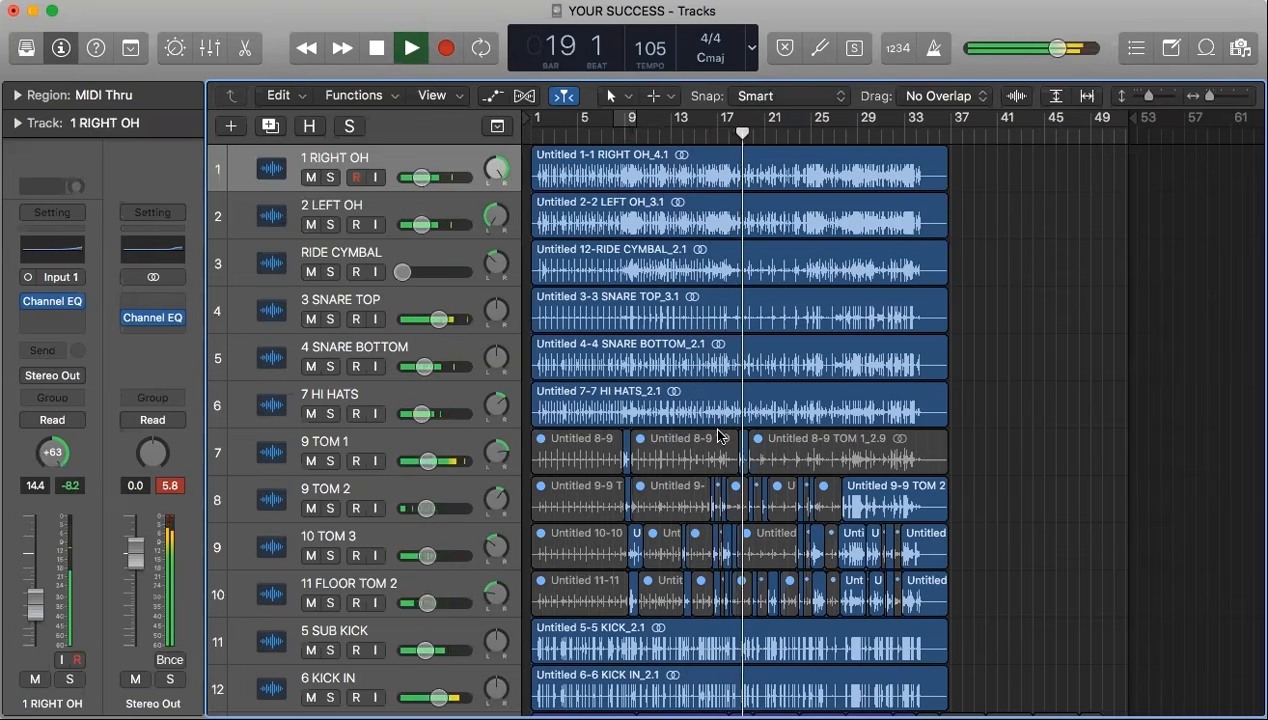
Select the tracks from 9 TOM 1 through 11 FLOOR TOM 2 and lower their volumes together slightly, bringing 9 TOM 1 to -10.4 dB.
click(395, 441)
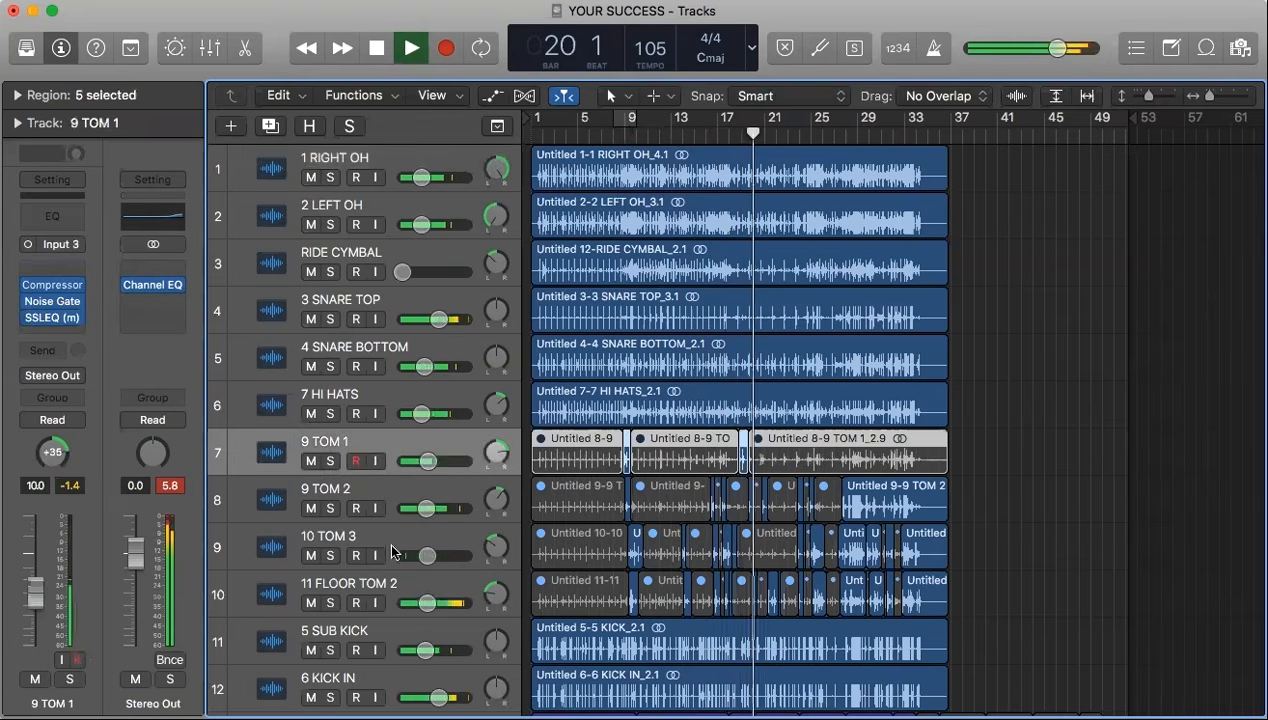
shift+click(383, 574)
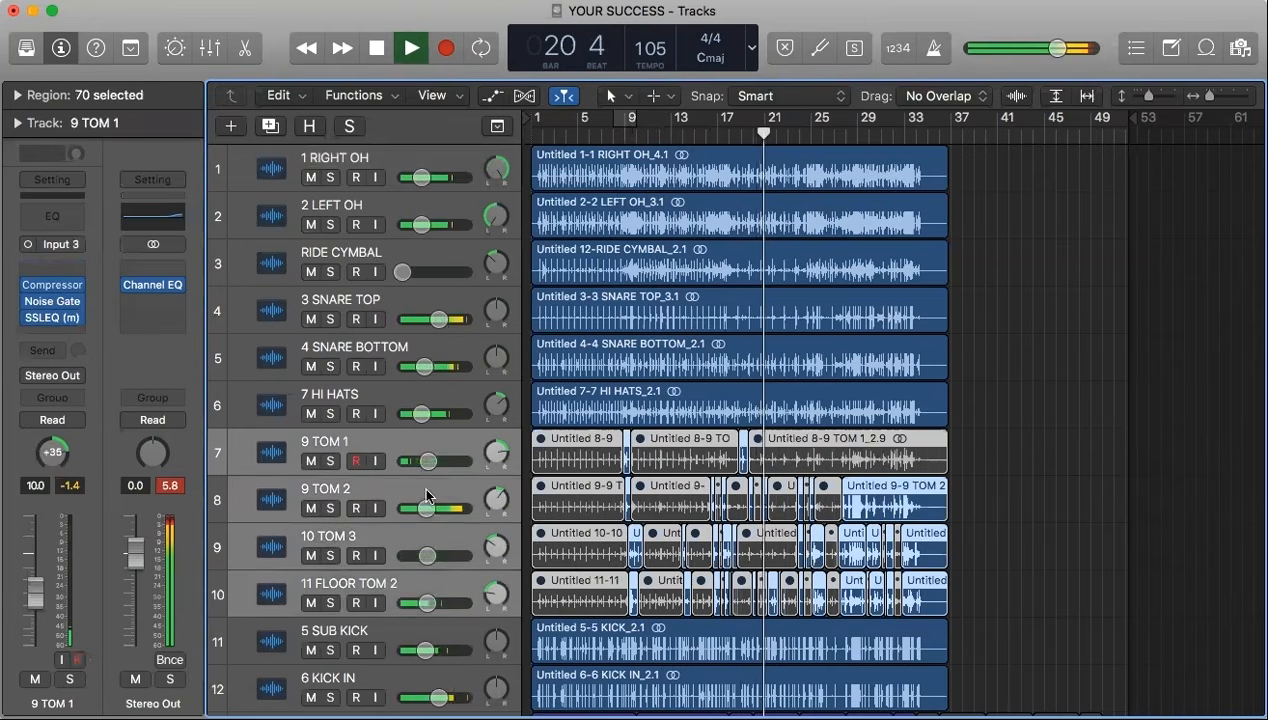
drag(420, 462, 418, 462)
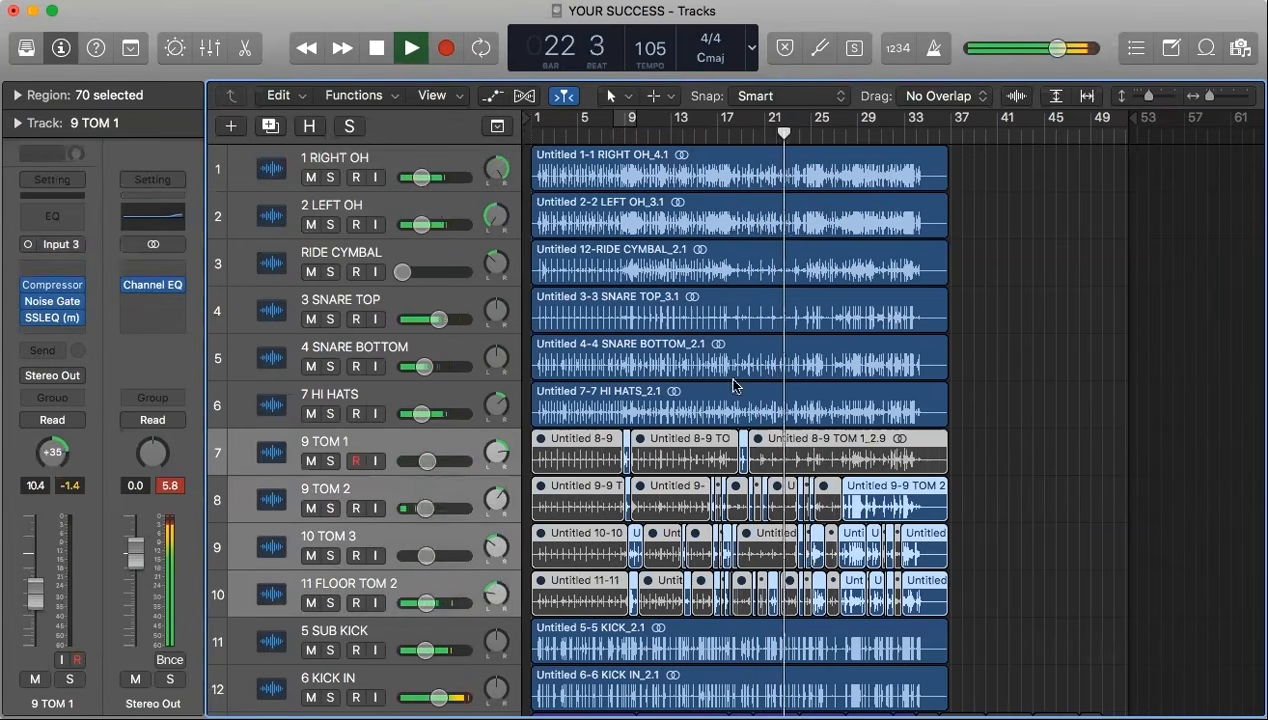